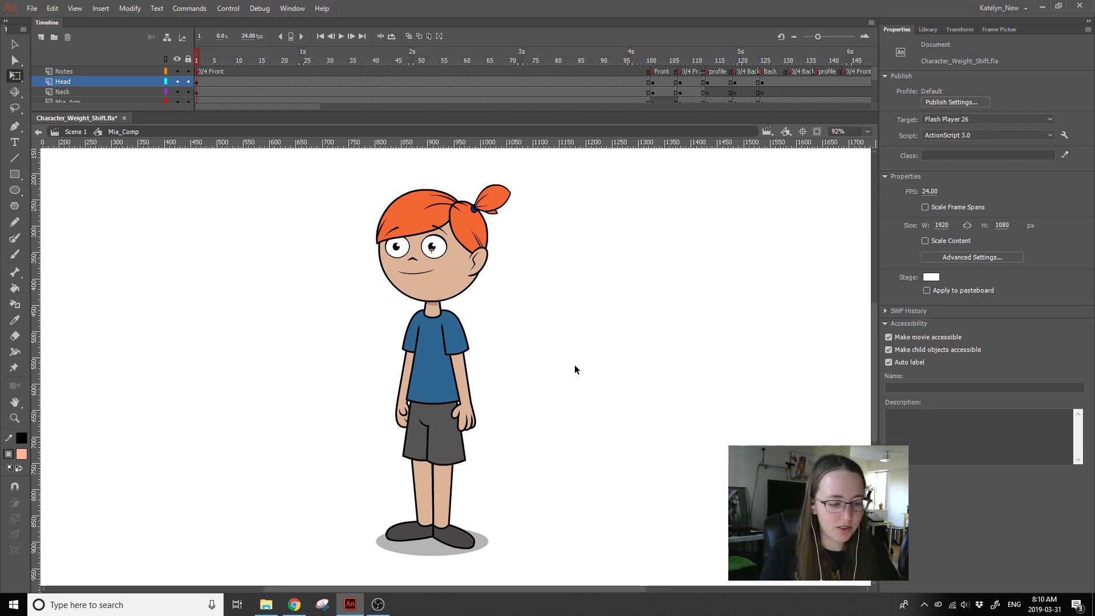
Step: Enlarge the timeline's height from Scene 1 and open the Mia_Comp symbol for editing
left_click(78, 132)
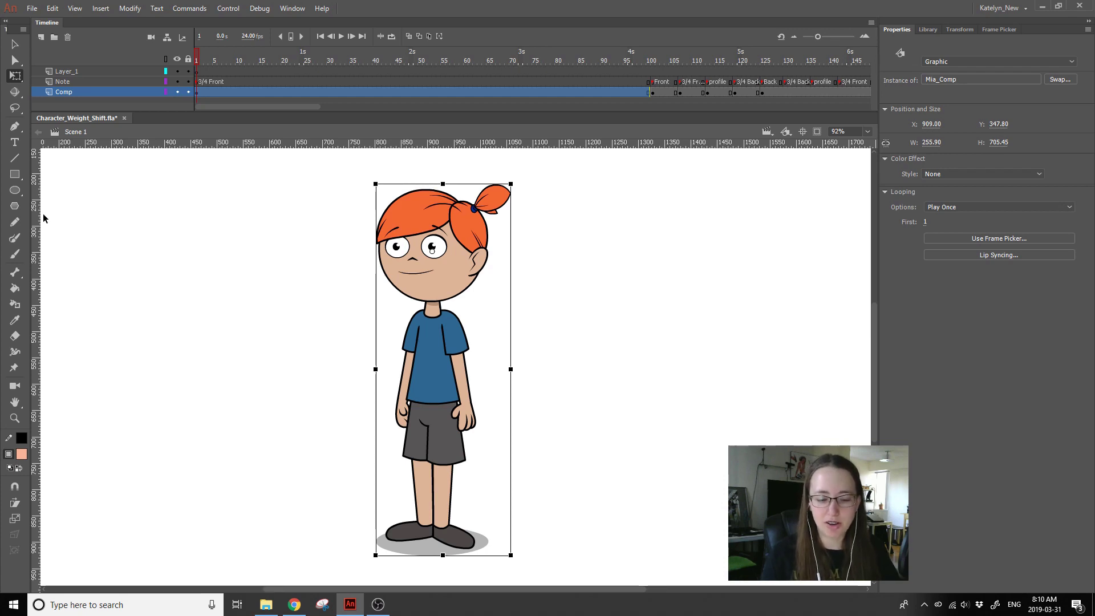
left_click(555, 342)
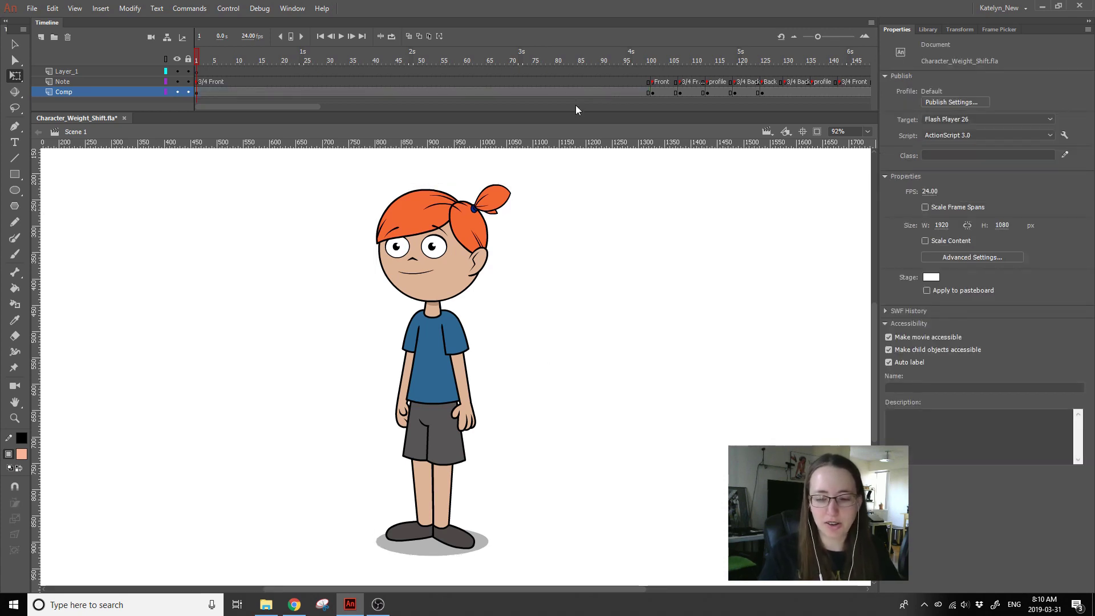
mouse_move(575, 112)
left_mouse_down()
mouse_move(569, 176)
mouse_move(569, 129)
left_mouse_up()
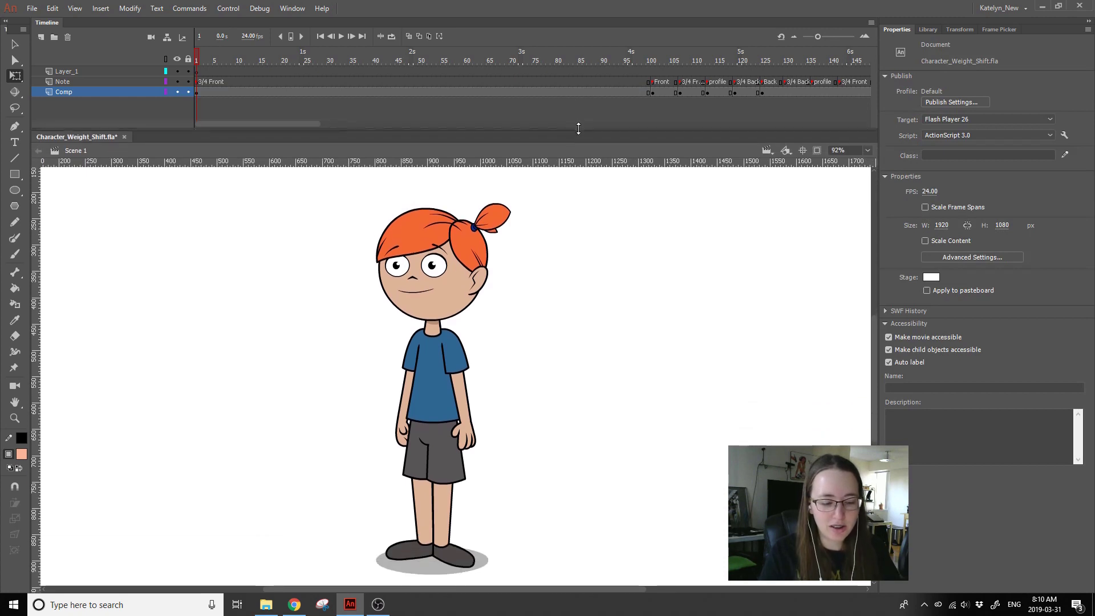
double_click(449, 291)
mouse_move(577, 454)
left_mouse_down()
mouse_move(577, 399)
mouse_move(582, 440)
left_mouse_up()
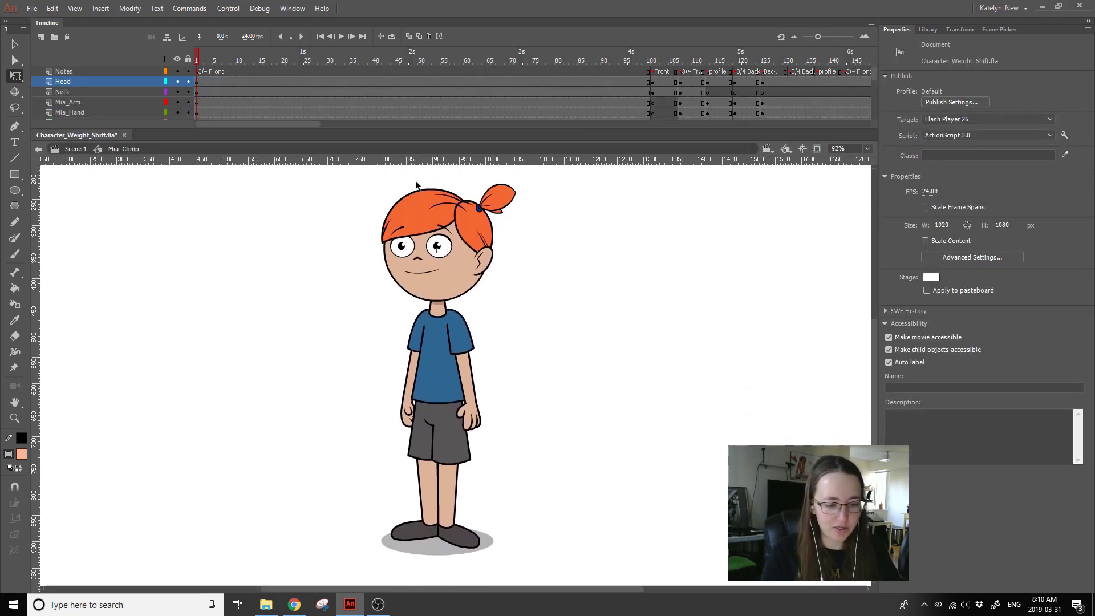
Step: Insert keyframes at frame 13 on all layers from Head down to Shadow
left_click_drag(198, 59, 196, 87)
left_click(252, 59)
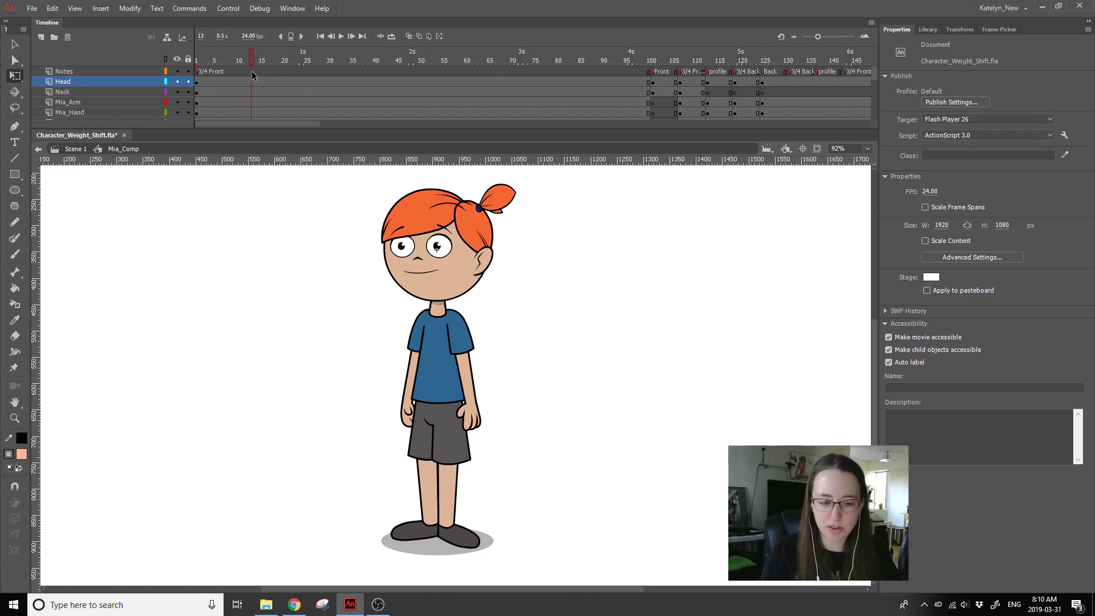
left_click(252, 82)
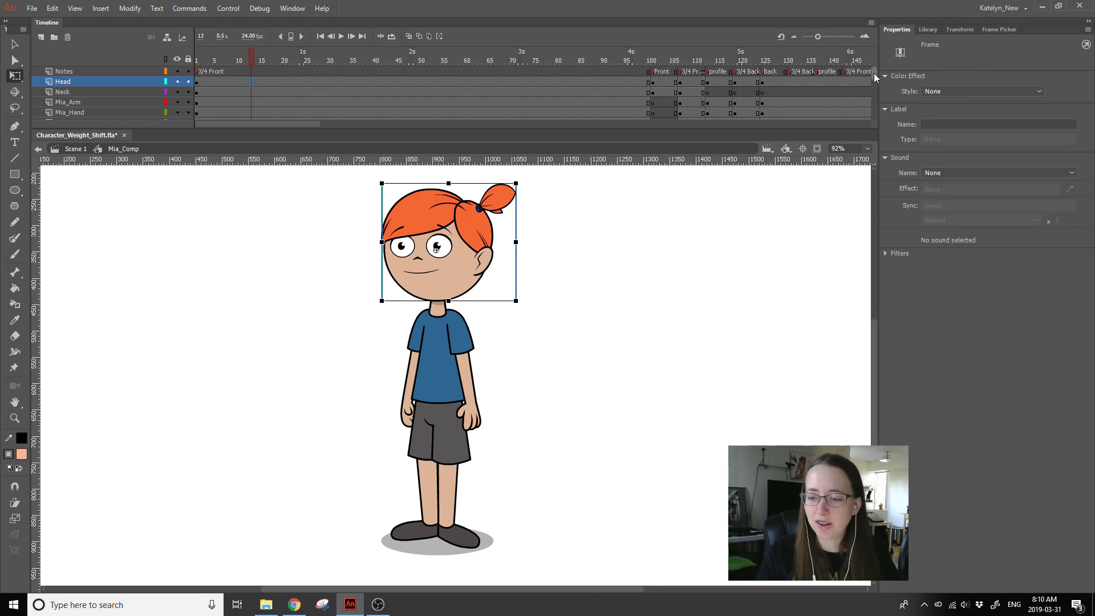
left_click_drag(877, 79, 876, 114)
left_click(251, 112, "shift")
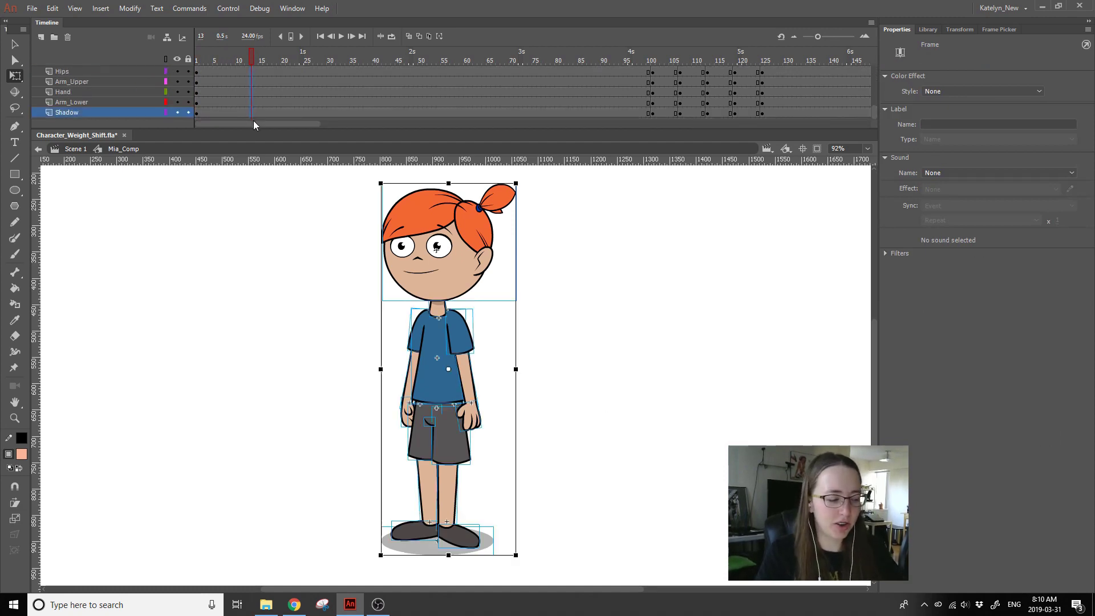
key("F6")
left_click_drag(876, 110, 874, 69)
left_click(243, 54)
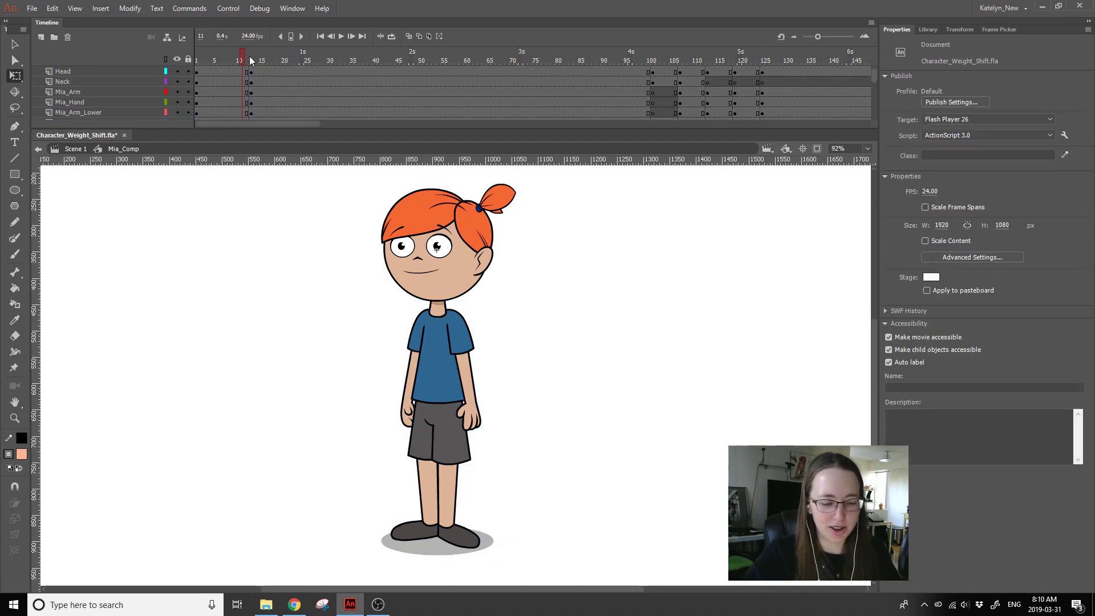
mouse_move(244, 54)
left_mouse_down()
mouse_move(232, 53)
mouse_move(249, 58)
left_mouse_up()
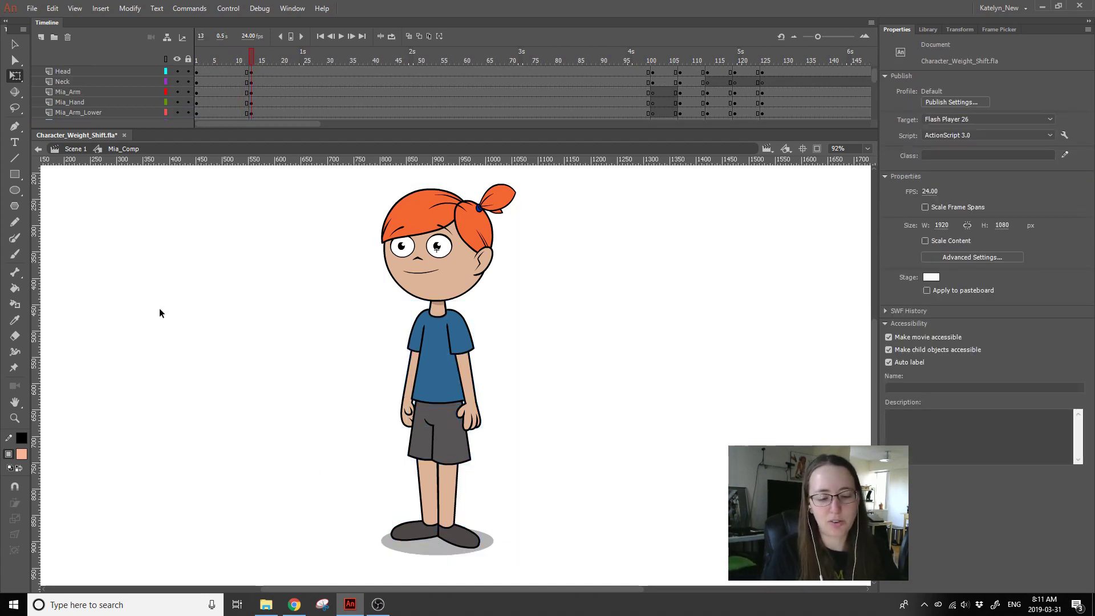
Step: Insert keyframes at frame 21 on all layers from Head down to Shadow
left_click(288, 59)
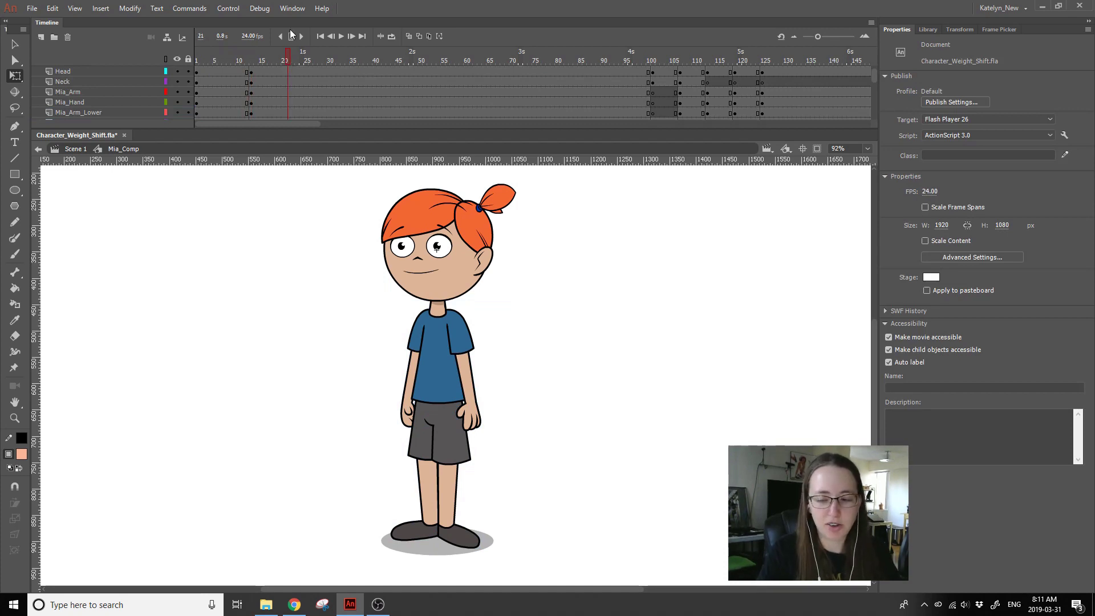
scroll(291, 80, "up", 1)
left_click(292, 81)
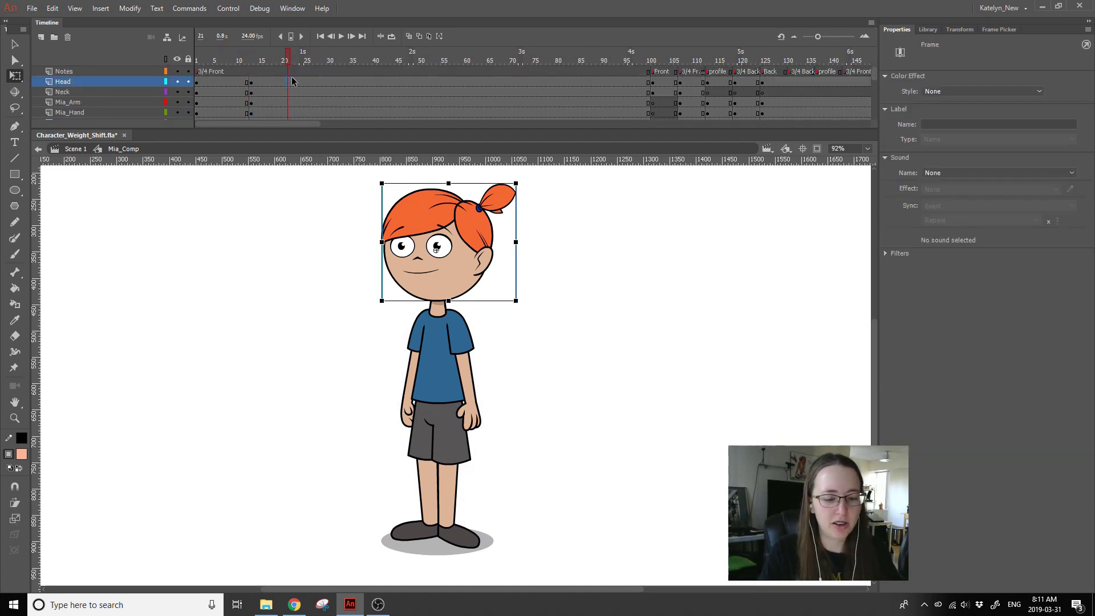
scroll(296, 91, "down", 3)
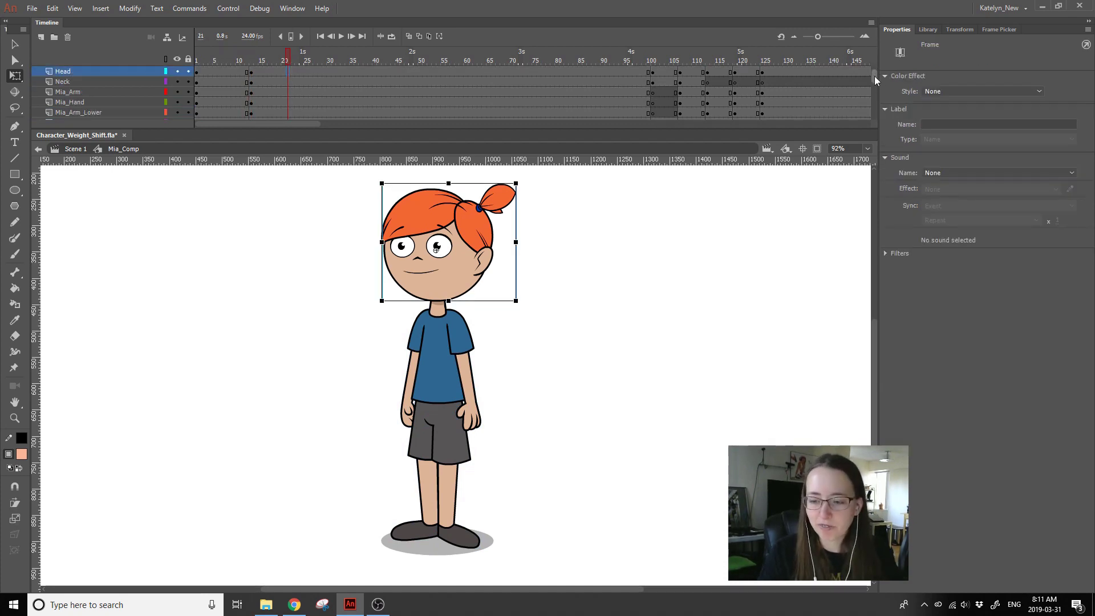
left_click(287, 113, "shift")
key("F6")
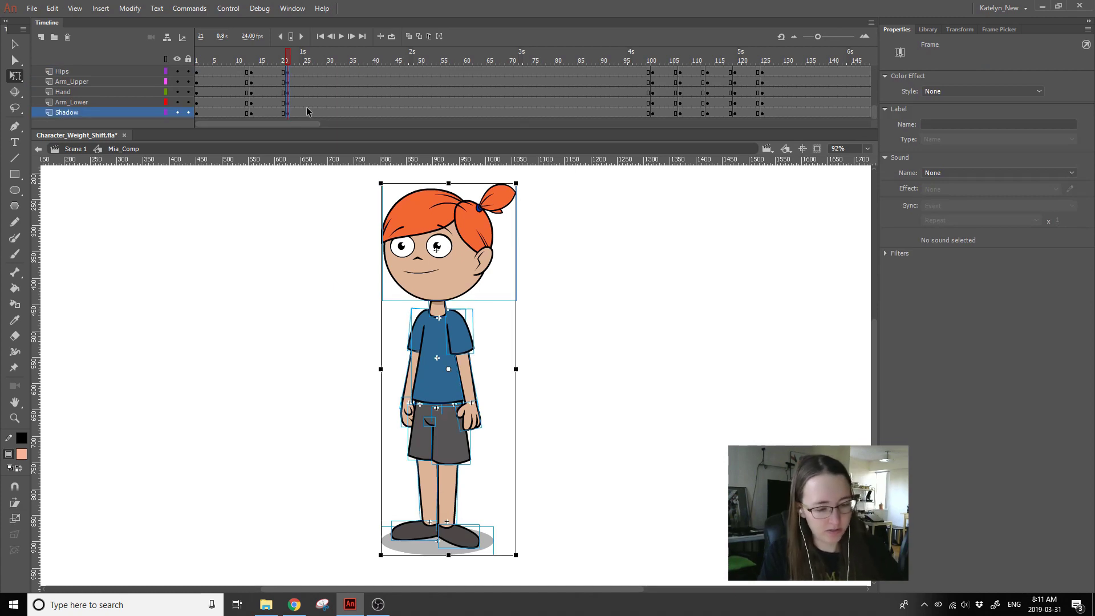
Step: At frame 13, shift all of the character's parts above the shoes to the left, leaving shoes and shadow in place
left_click(252, 61)
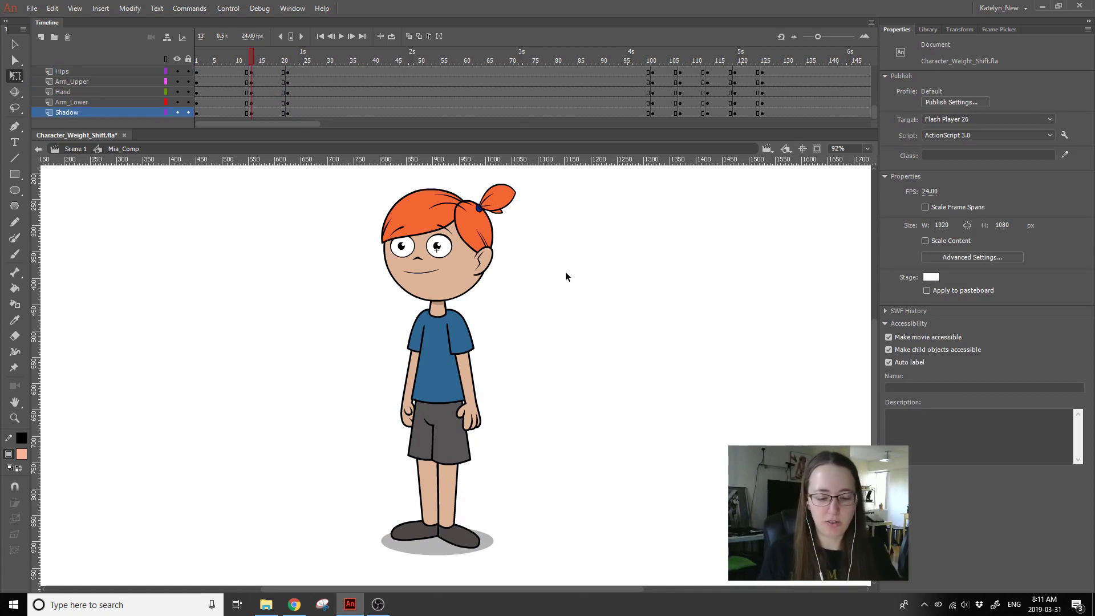
left_click_drag(595, 236, 340, 464)
left_click(509, 291)
left_click_drag(531, 230, 334, 454)
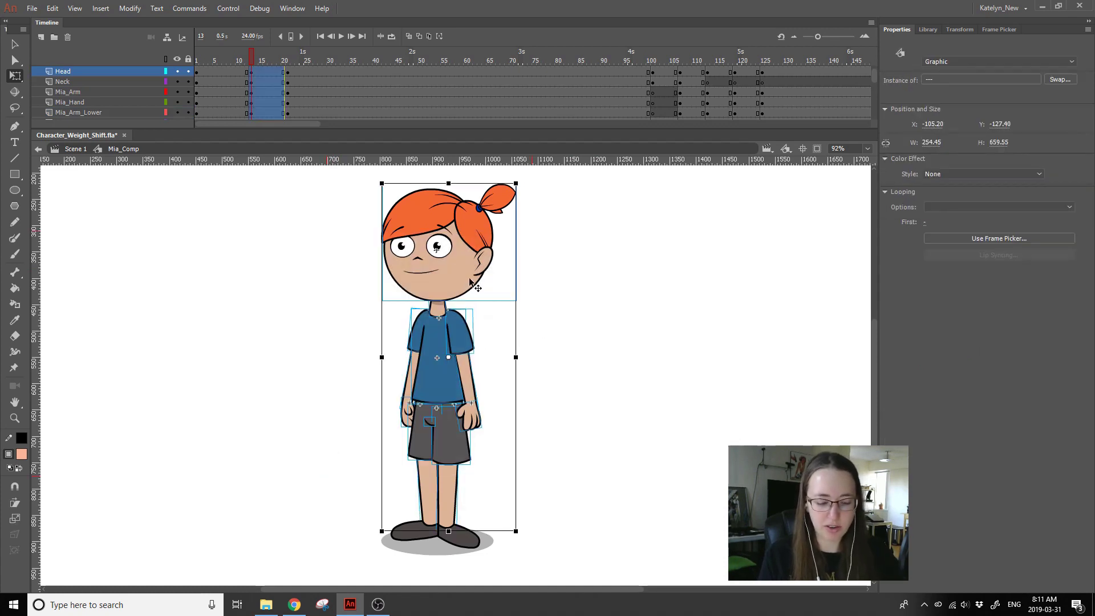
key("shift+Left")
key("shift+Left")
left_click(532, 376)
Step: Skew the front leg's upper and lower parts so the ankle lines up with its shoe
left_click(448, 528)
left_click_drag(448, 531, 459, 527)
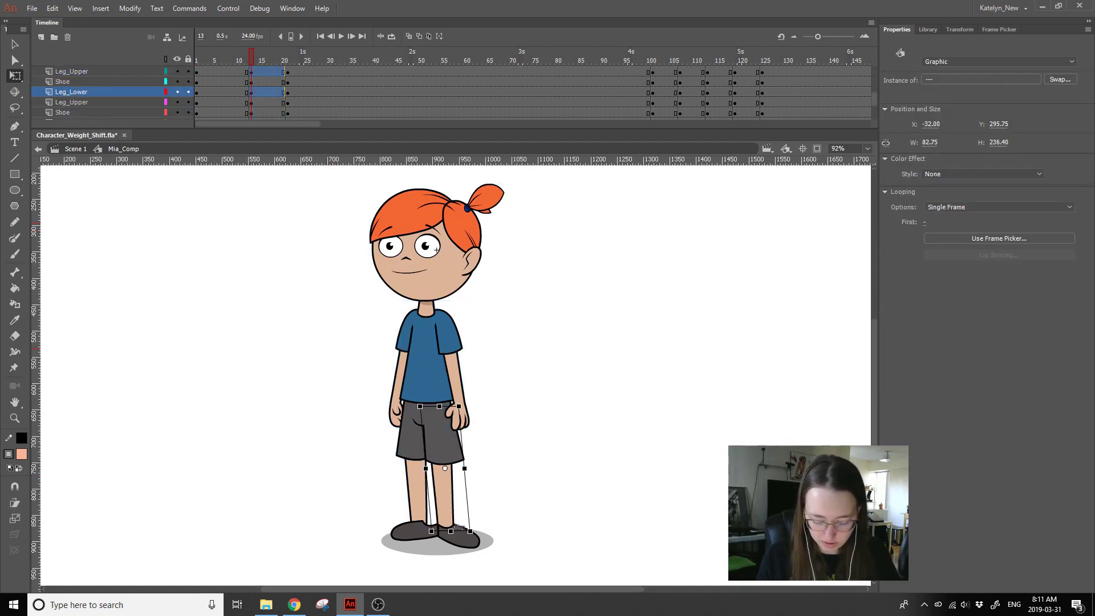
left_click(513, 455)
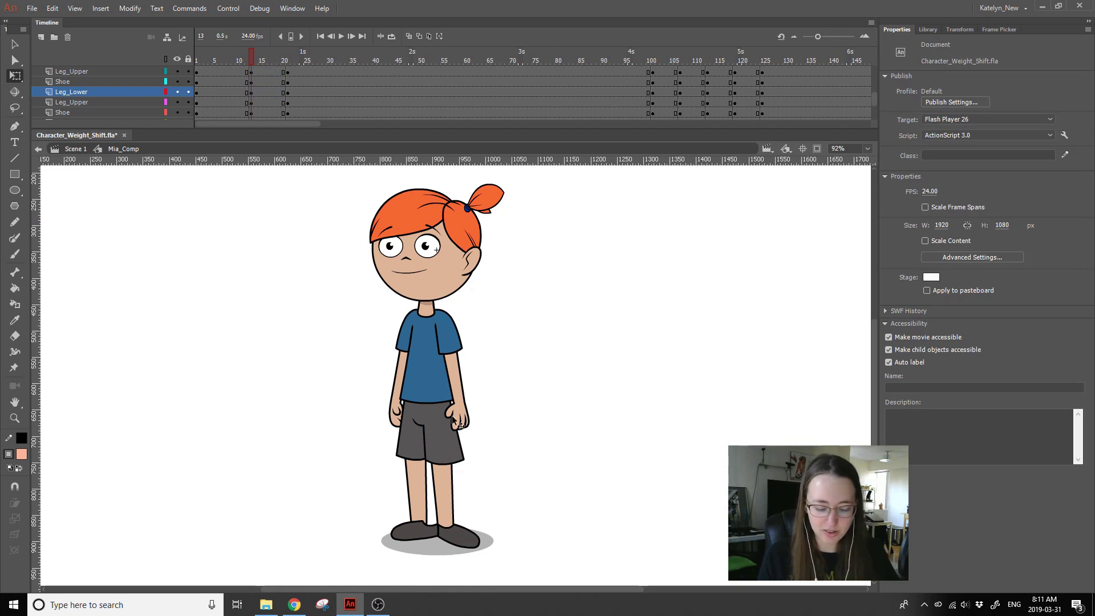
Step: Angle the back leg outward from a pivot at the hip and move its shoe left under the ankle
left_click(421, 474)
left_click(414, 441, "shift")
left_click_drag(414, 466, 417, 409)
left_click_drag(432, 531, 404, 533)
left_click(429, 528)
left_click(418, 532)
left_click(509, 471)
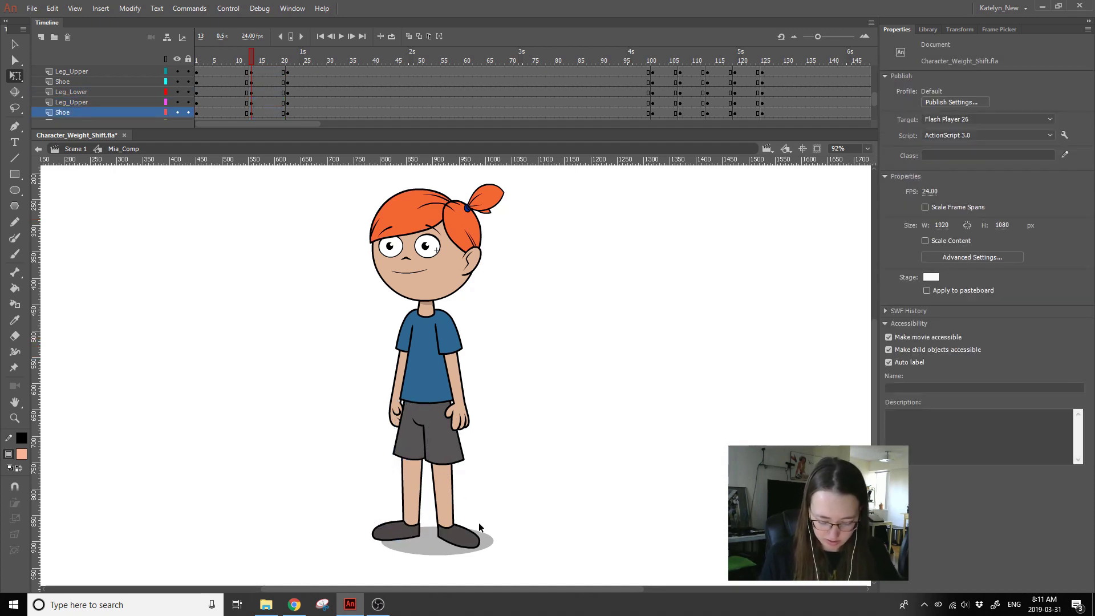
left_click(409, 541)
left_click(511, 468)
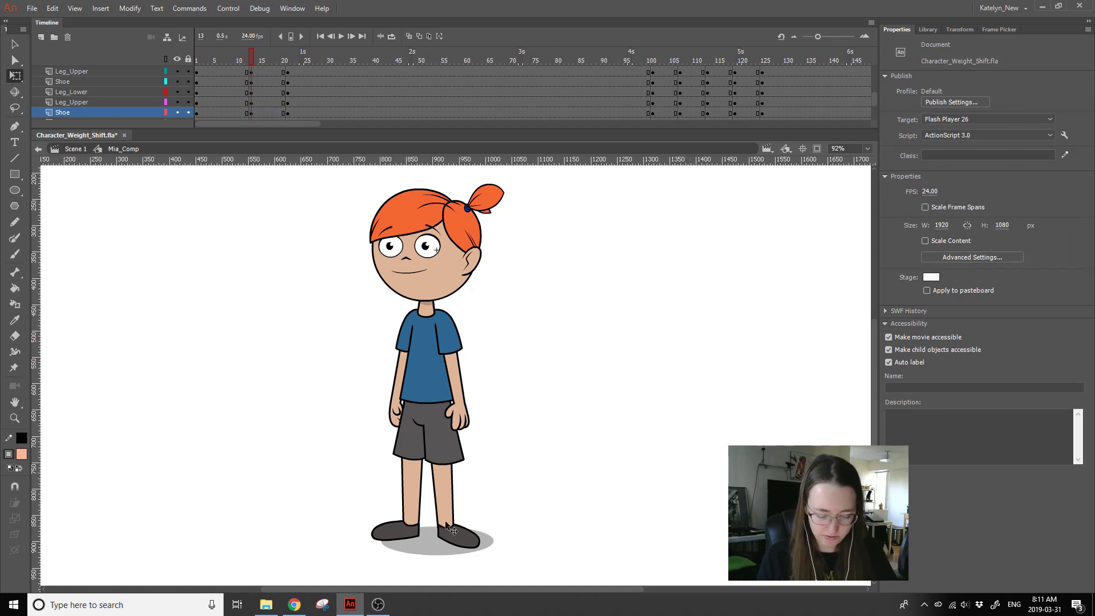
Step: Bring the back leg slightly inward about a pivot moved up into the shorts
left_click(416, 466)
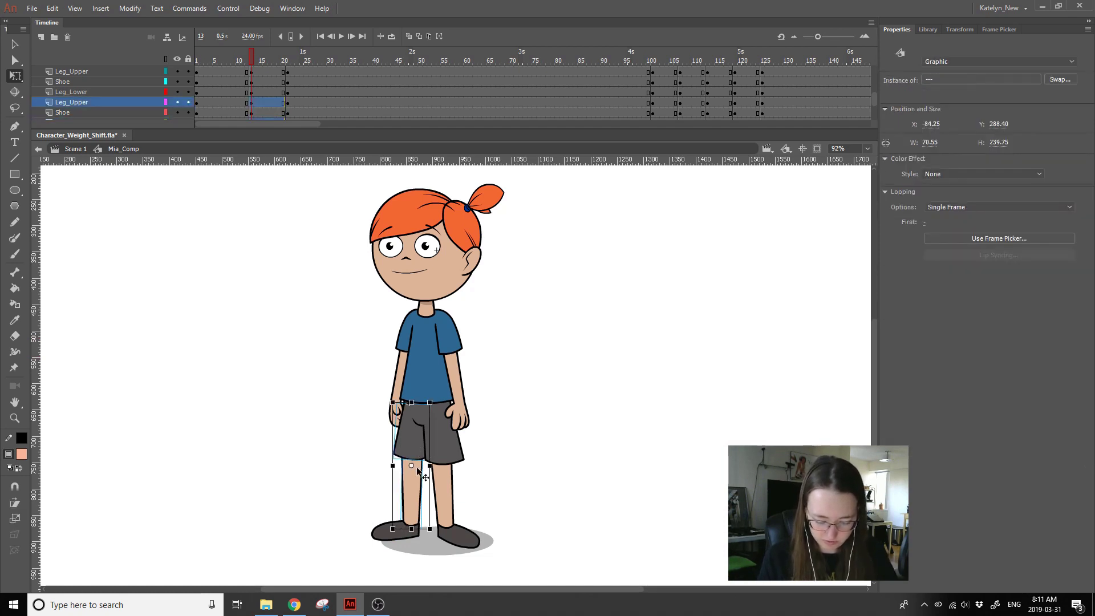
left_click_drag(412, 466, 413, 421)
left_click_drag(422, 529, 425, 529)
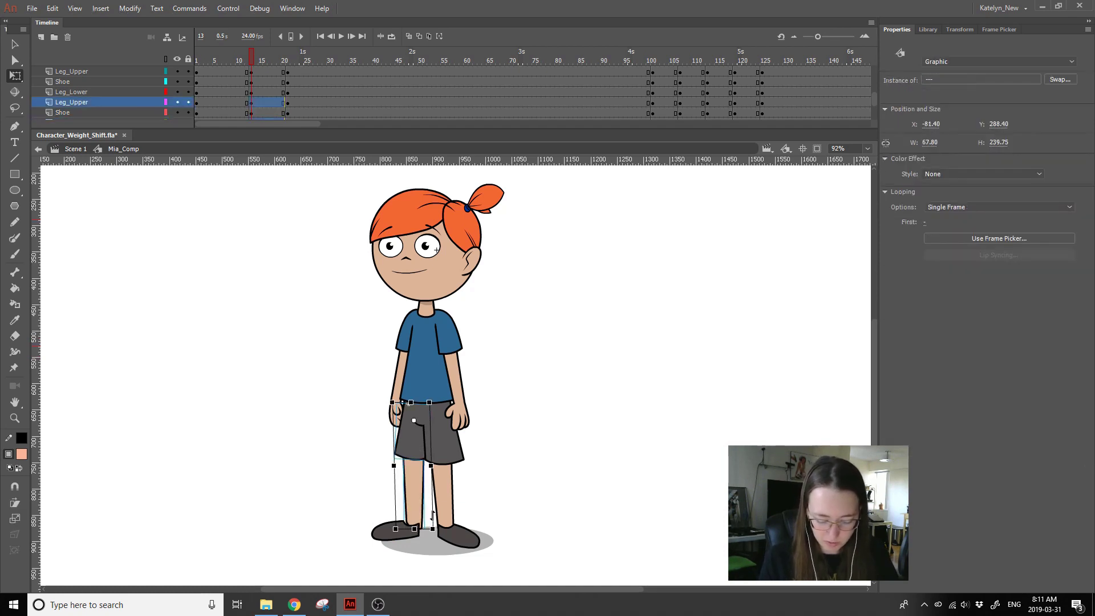
Step: Nudge the back shoe slightly to the right to line it up with the ankle
left_click(388, 535)
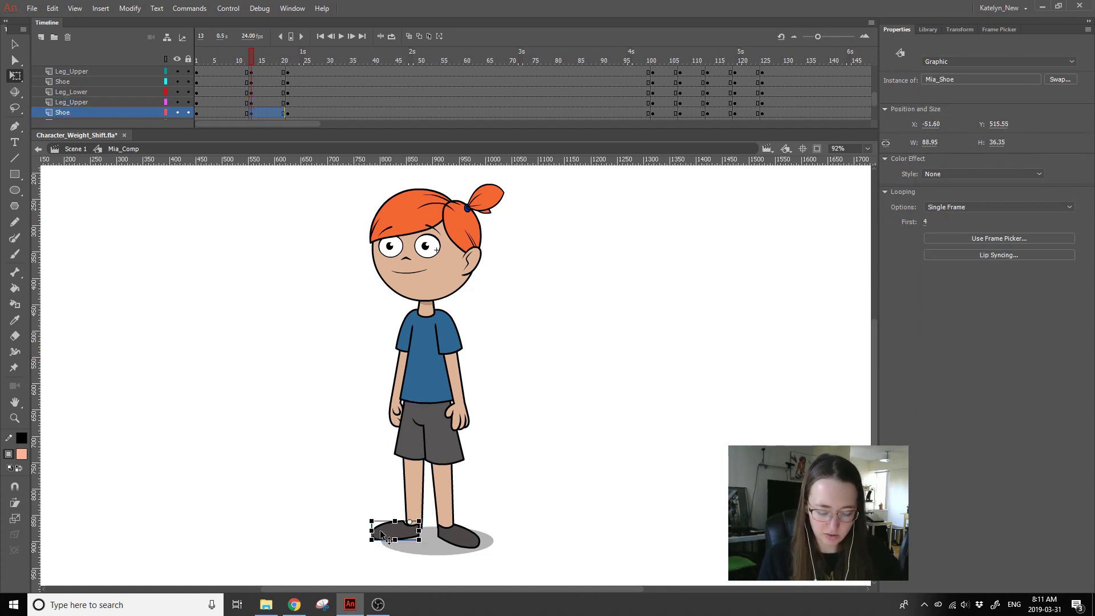
key("Right")
key("Right")
key("Right")
key("Right")
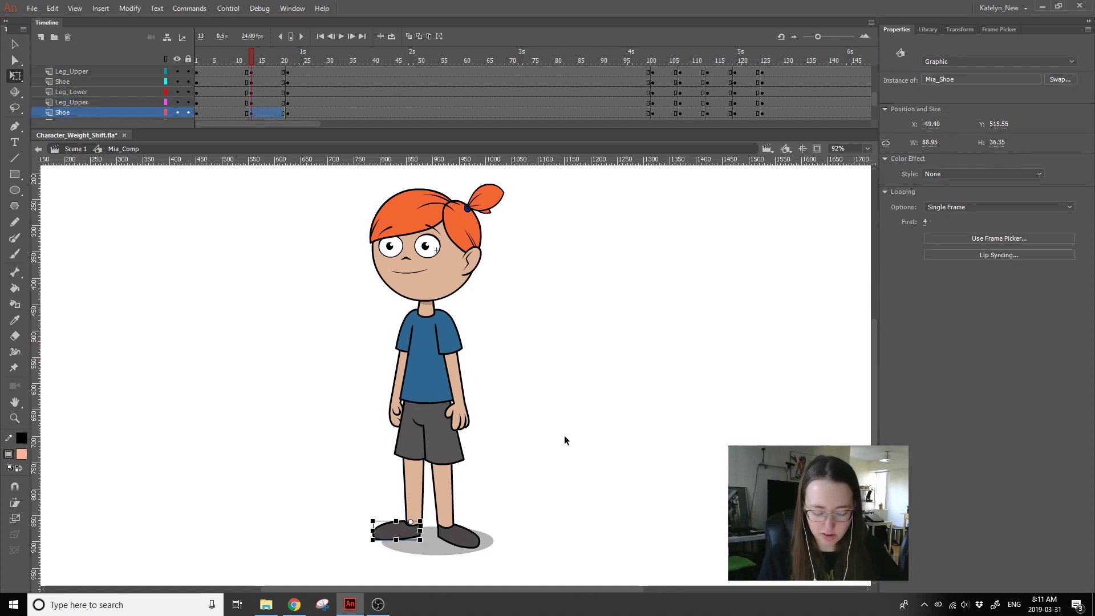
key("Right")
left_click(559, 461)
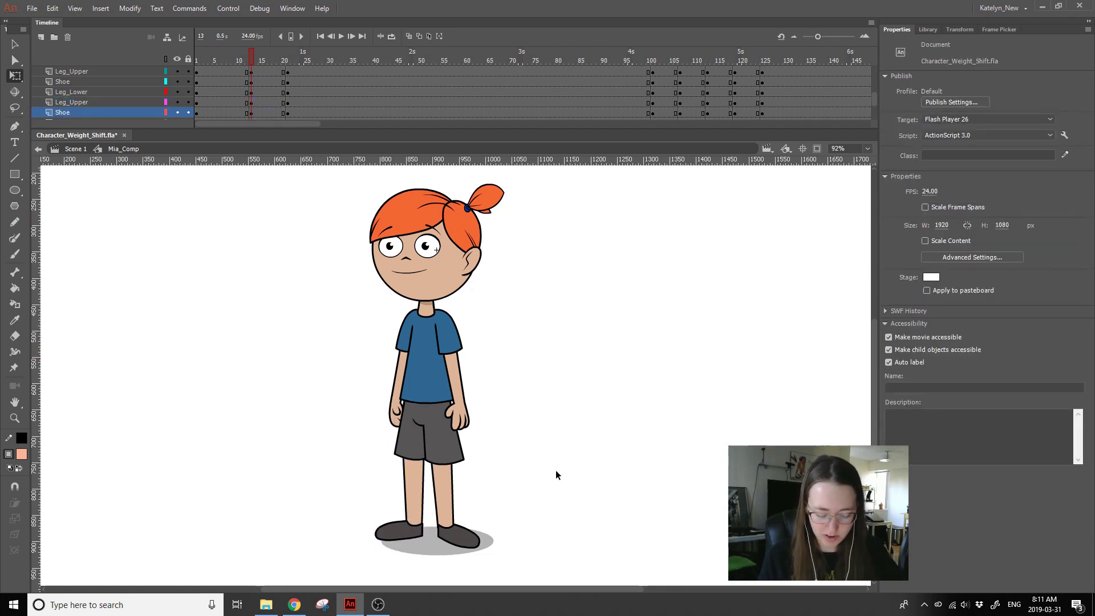
left_click(421, 533)
left_click(501, 481)
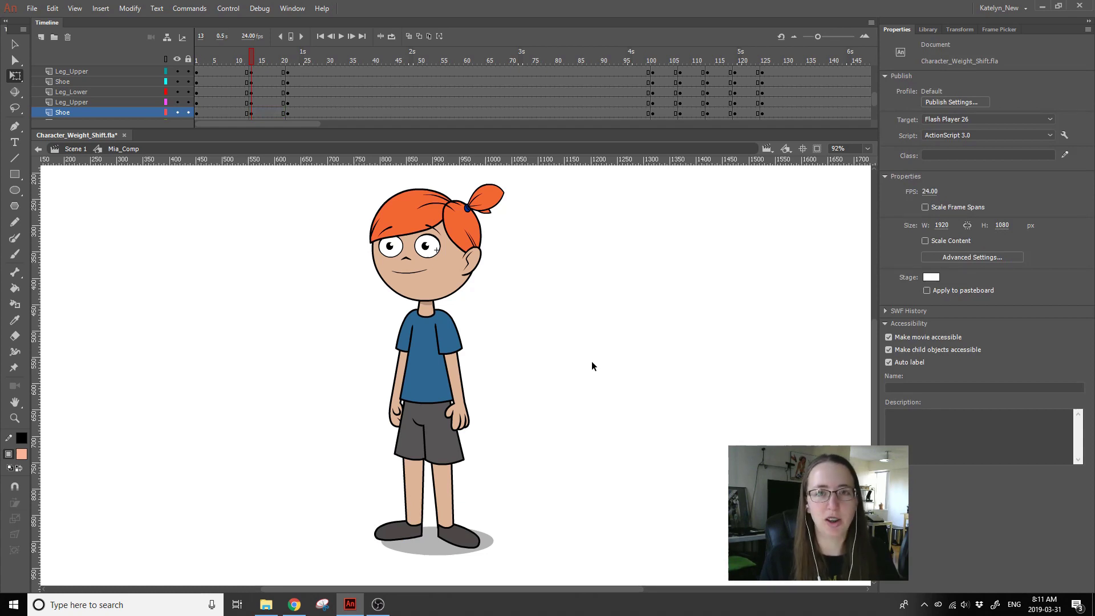
Step: Shift the front leg and shoe slightly inward and refit the lower leg to the shoe
left_click(454, 447)
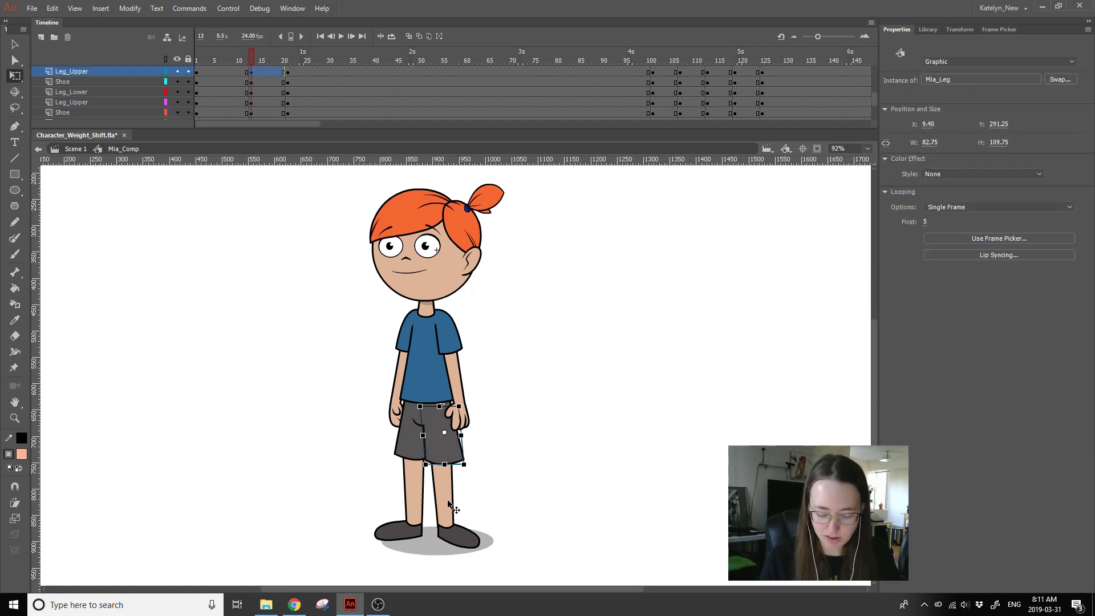
left_click(447, 498)
left_click(471, 548)
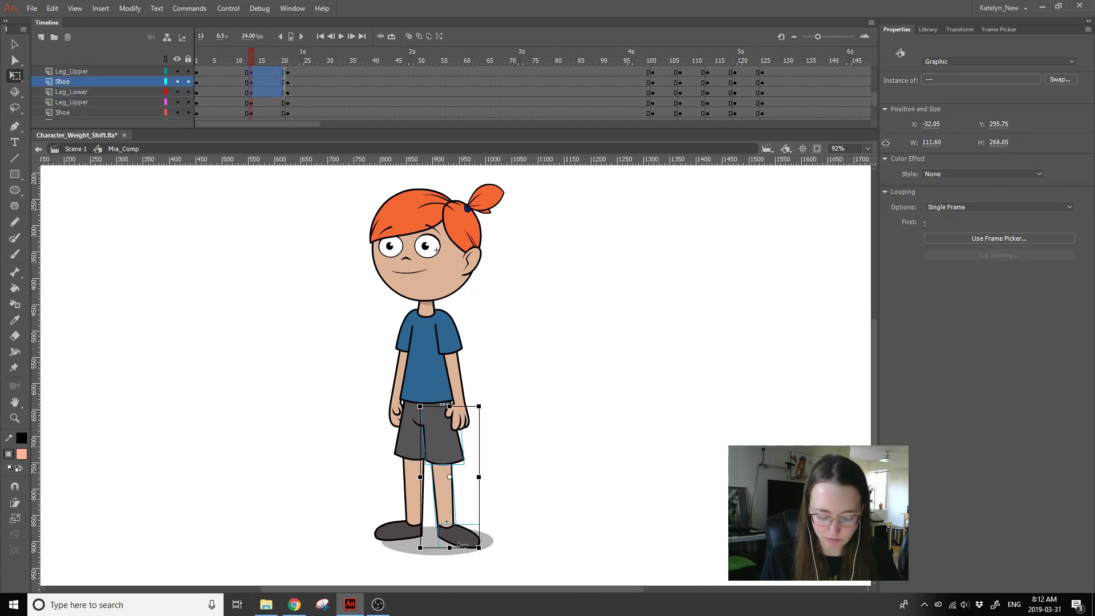
left_click(465, 536)
left_click(502, 489)
left_click(457, 536)
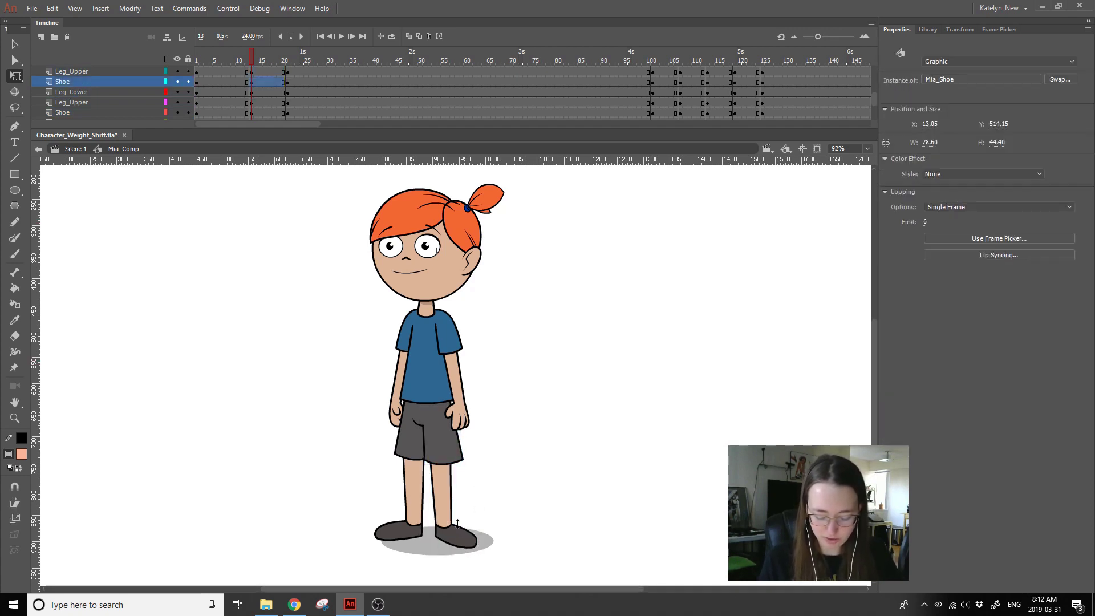
left_click(445, 509)
mouse_move(444, 531)
left_mouse_down()
mouse_move(531, 498)
mouse_move(444, 531)
left_mouse_up()
left_click(528, 459)
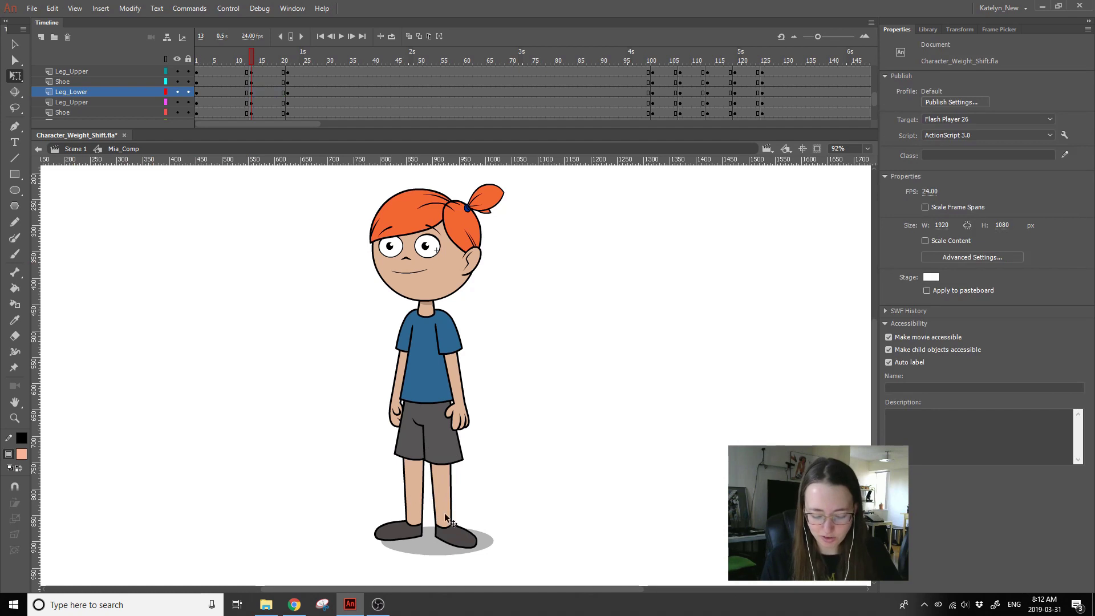
Step: Try stretching the front lower leg far out to the right, and undo the stretch
left_click(459, 539)
left_click(441, 484)
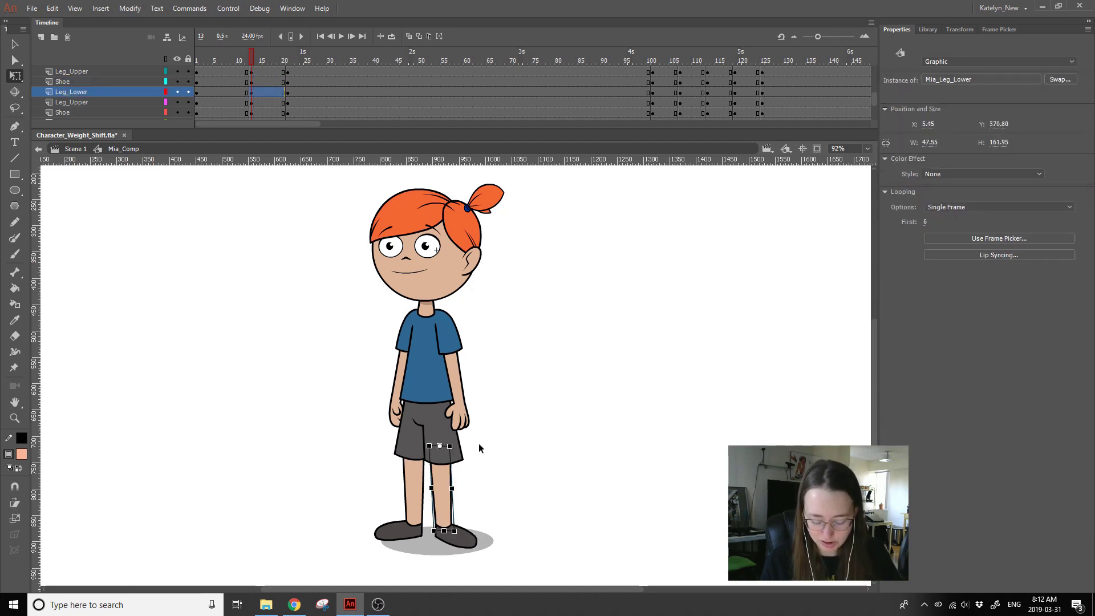
left_click_drag(444, 531, 635, 502)
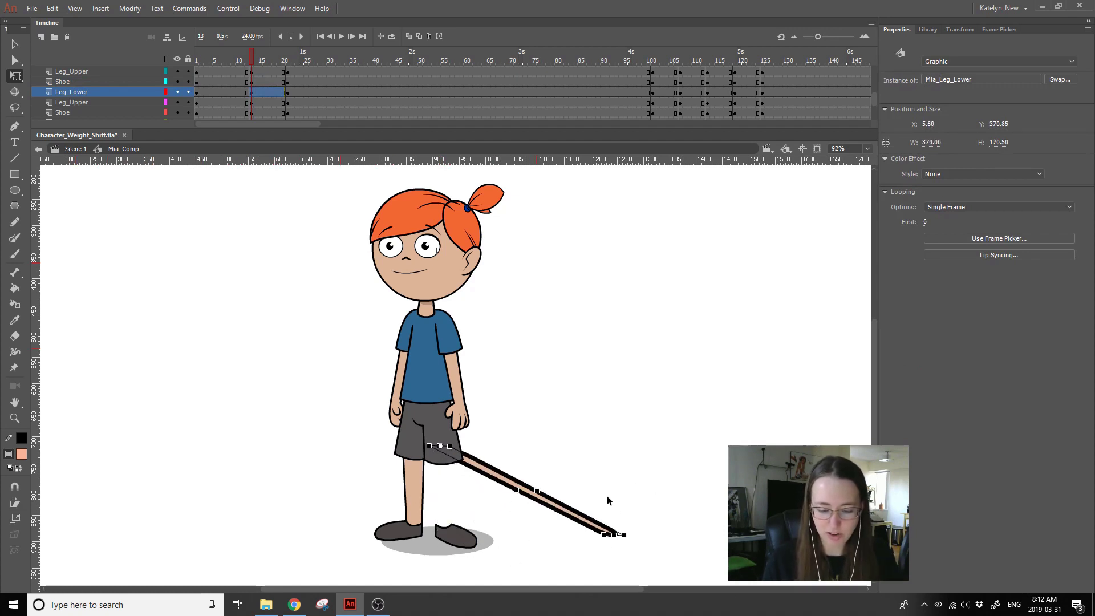
key("ctrl+z")
left_click(430, 235)
mouse_move(457, 181)
left_mouse_down()
mouse_move(479, 179)
mouse_move(439, 178)
mouse_move(446, 170)
left_mouse_up()
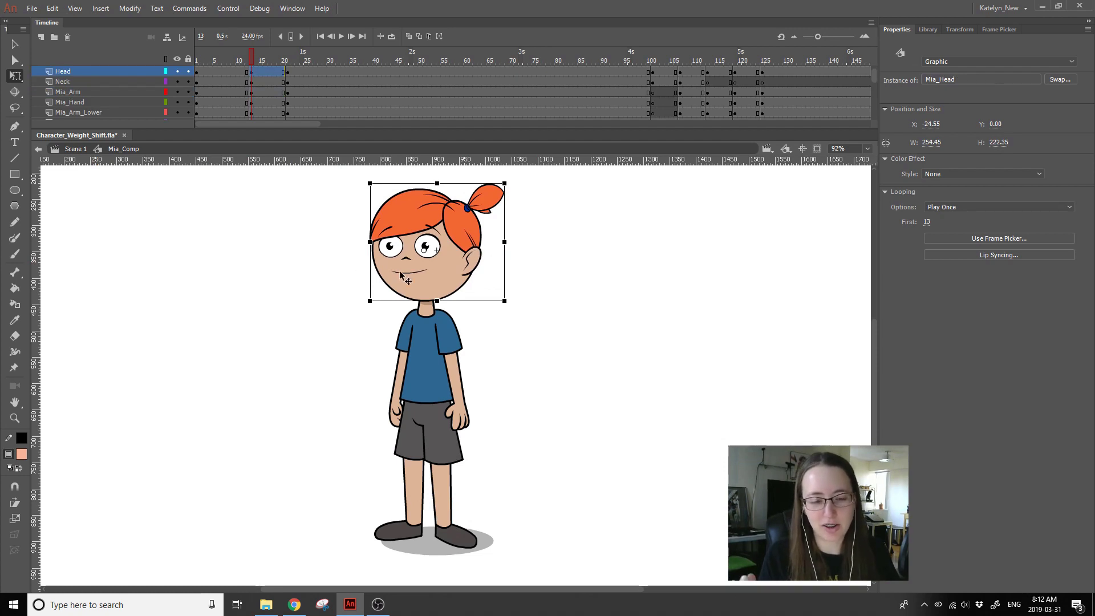
left_click_drag(437, 183, 440, 172)
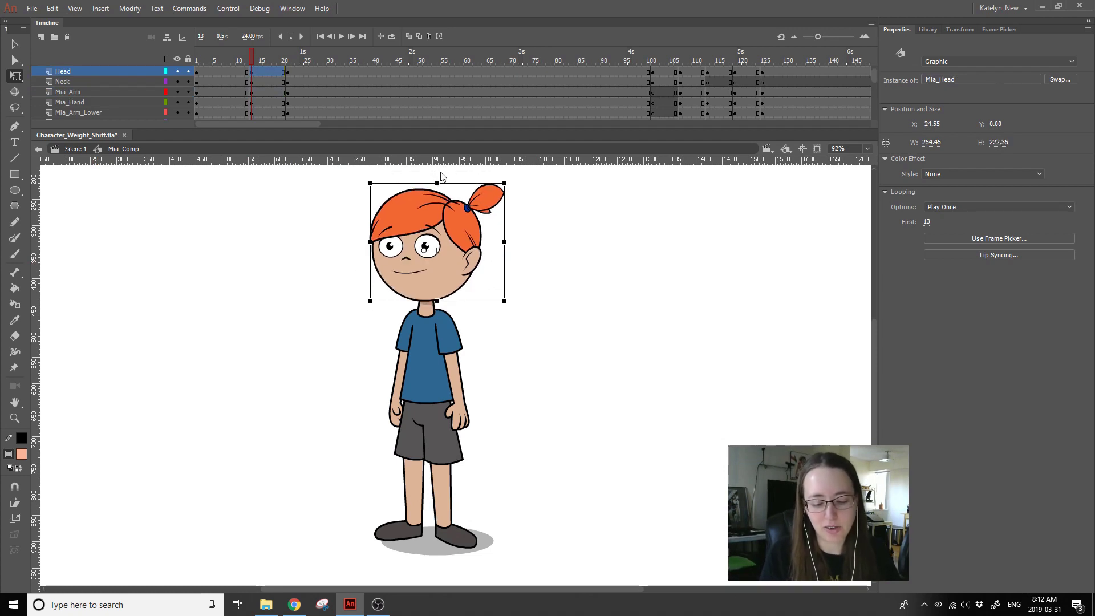
left_click(548, 255)
left_click_drag(554, 326, 541, 272)
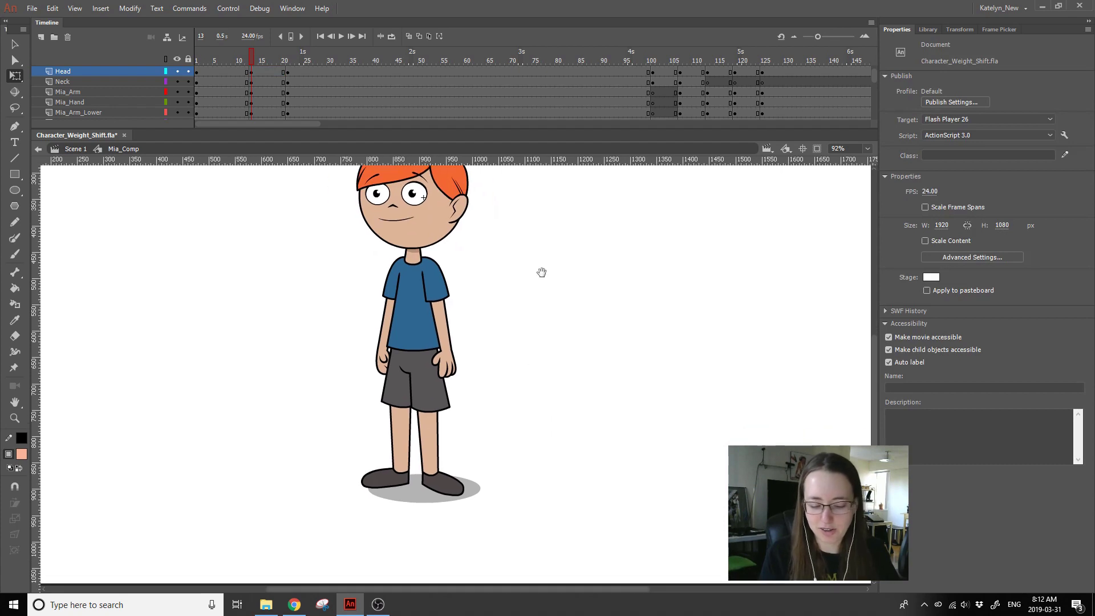
left_click(416, 317)
left_click(474, 290)
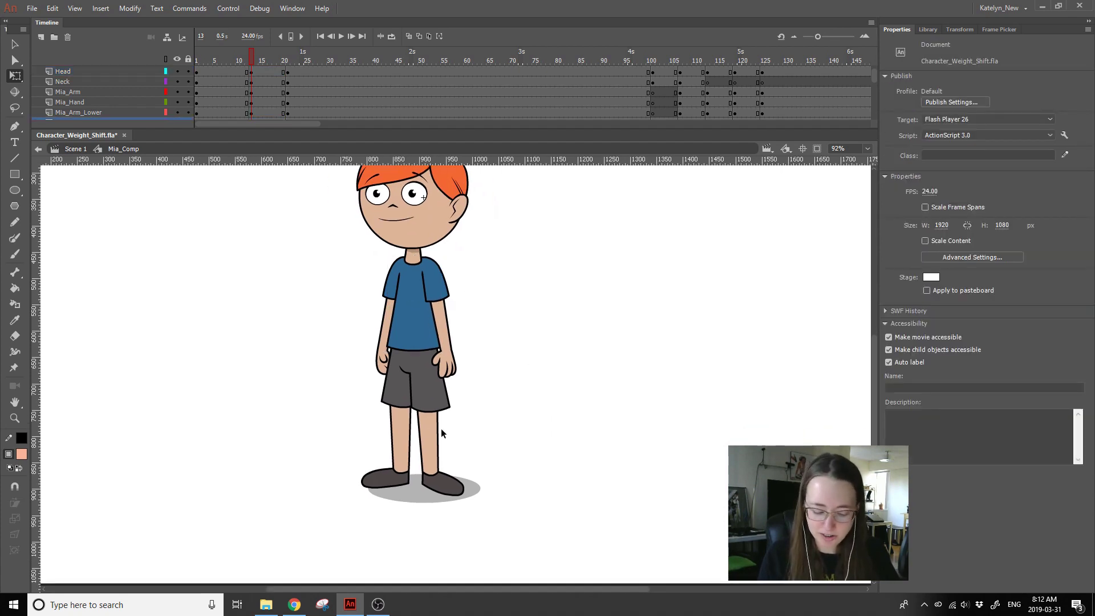
Step: Open the front shoe's Mia_Shoe symbol and insert a keyframe at frame 18 of Layer_1
key("z")
key("alt")
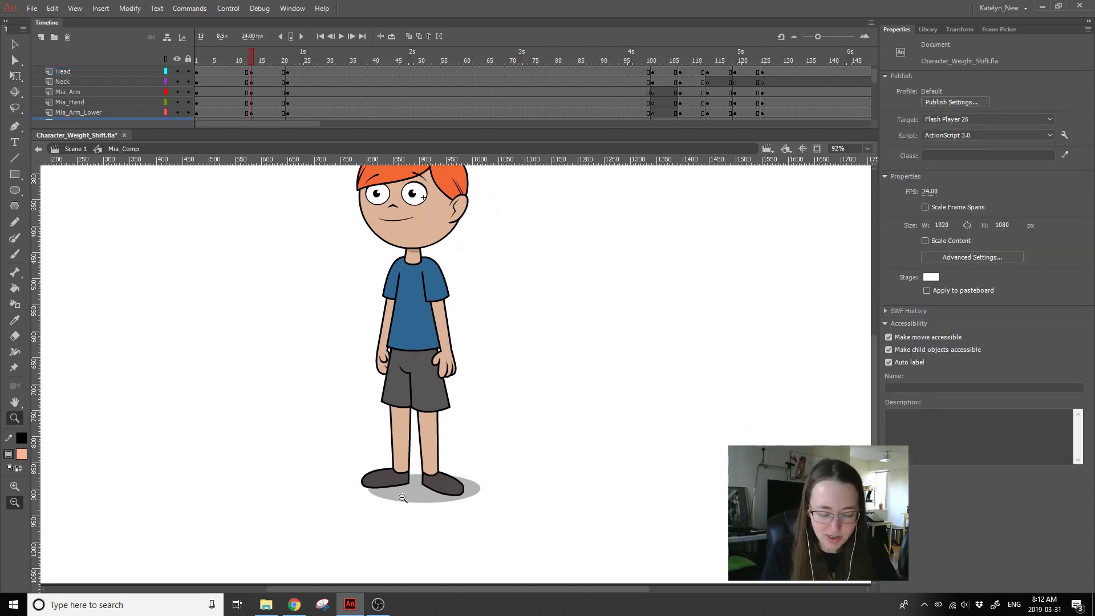
left_click_drag(354, 456, 539, 511)
key("q")
double_click(451, 382)
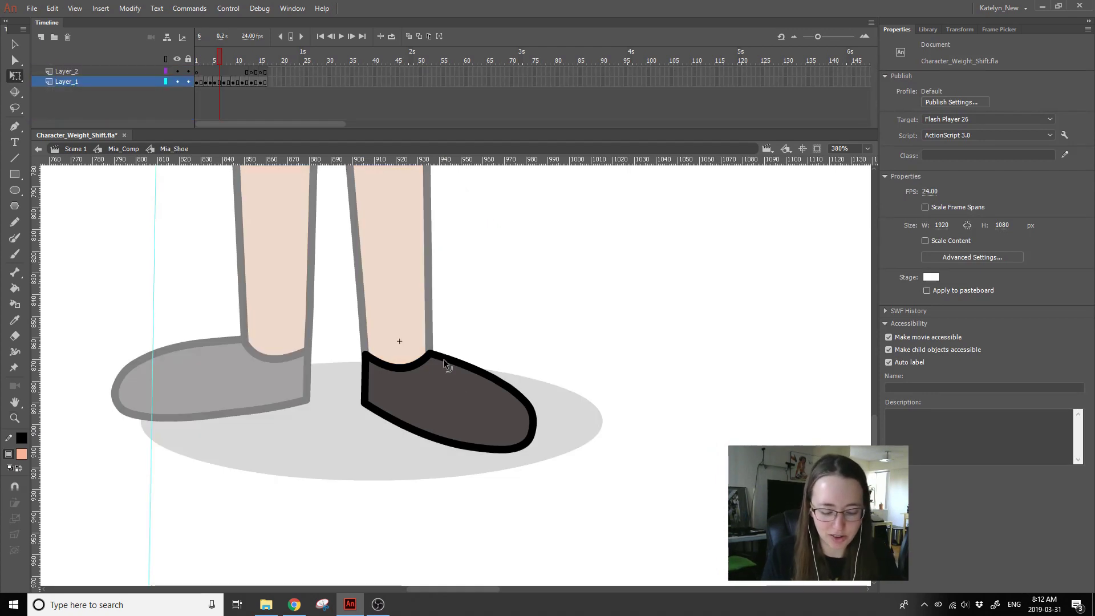
left_click(215, 83)
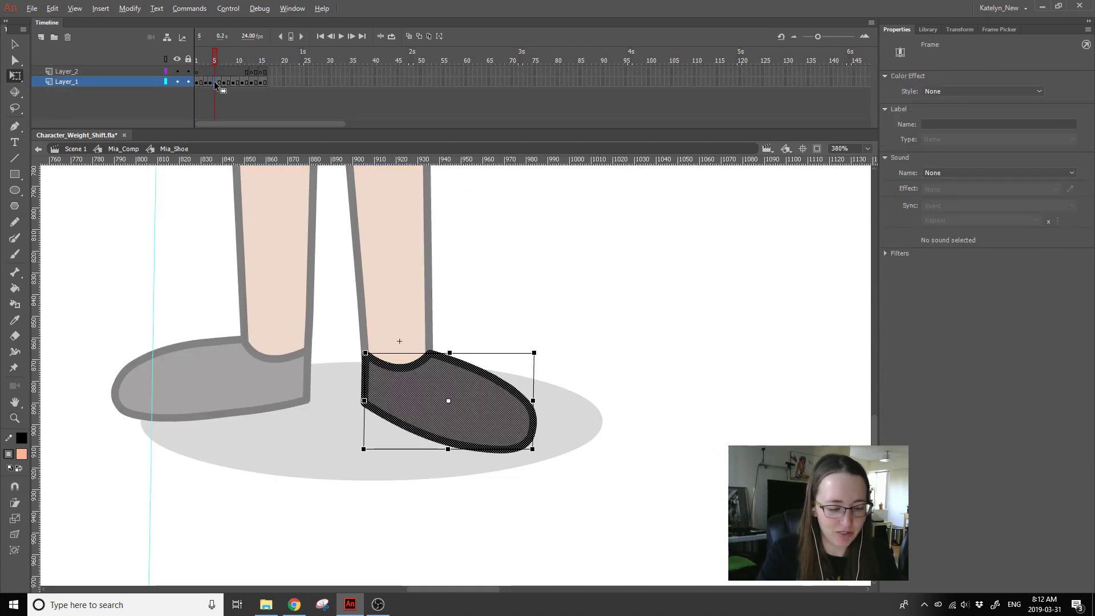
left_click(275, 82)
key("F6")
Step: Reshape the shoe's heel edge slightly to line up with the ankle and return to the Mia_Comp symbol
left_click(458, 305)
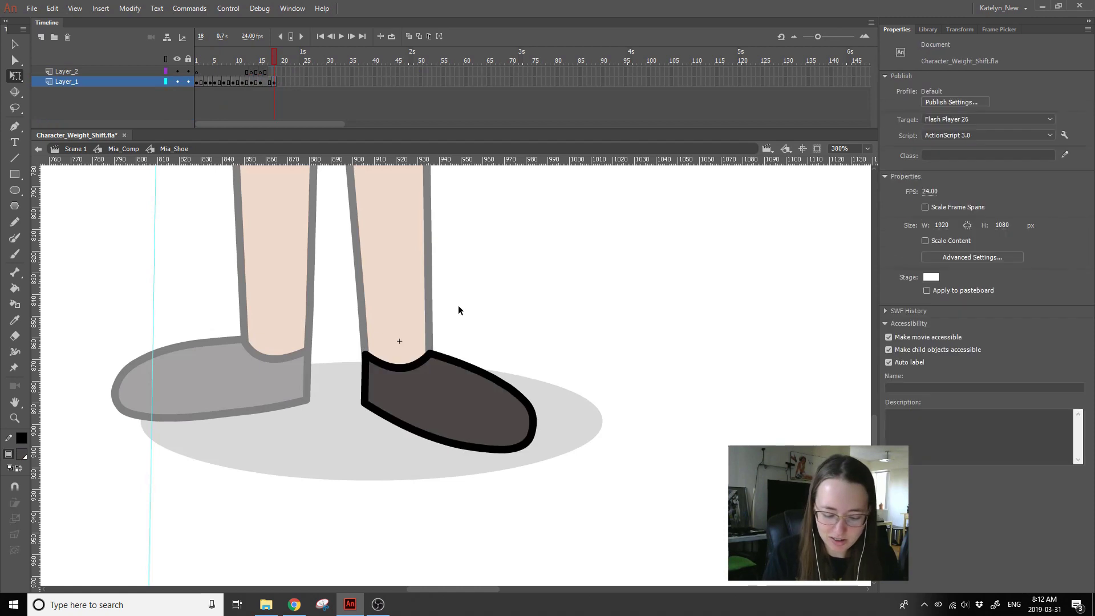
left_click_drag(363, 404, 366, 406)
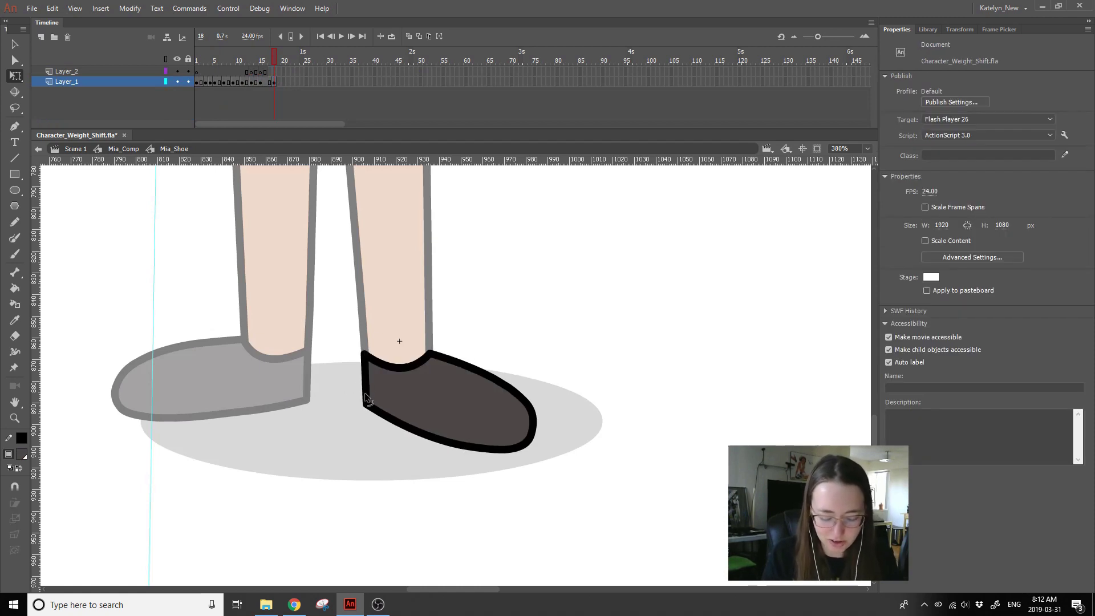
double_click(485, 336)
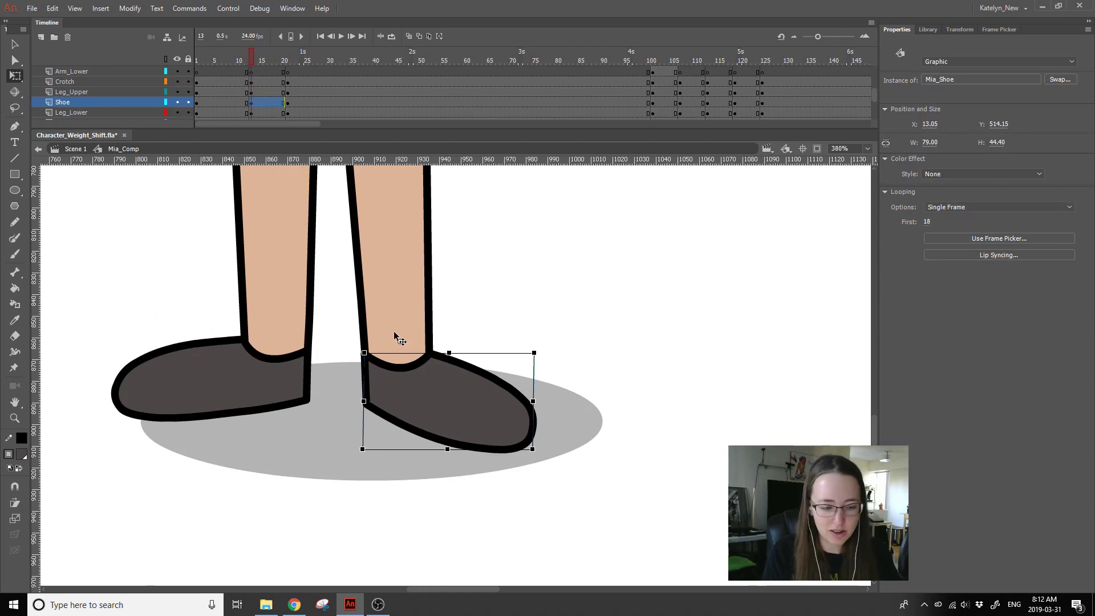
Step: Examine the whole reposed figure, from the head and shorts crease down to the shoes, around frame 13
left_click(16, 419)
left_click(458, 337)
scroll(496, 342, "down", 3)
left_click(537, 462)
scroll(538, 462, "down", 2)
left_click_drag(323, 524, 614, 233)
left_click_drag(671, 399, 692, 453)
left_click(19, 78)
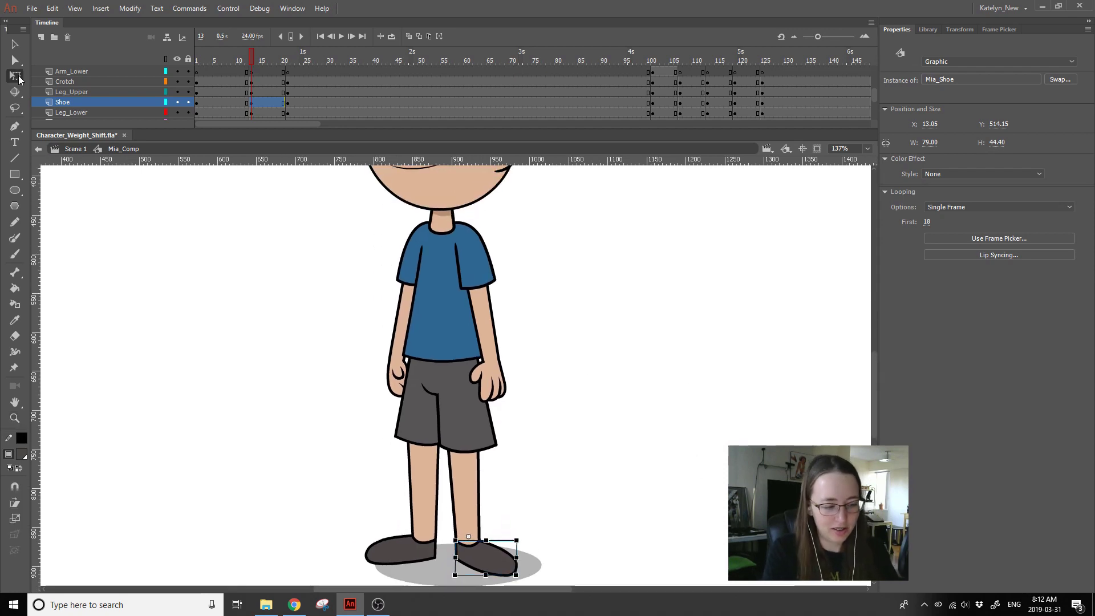
left_click(600, 431)
left_click_drag(571, 497, 593, 525)
left_click_drag(595, 423, 589, 382)
left_click(449, 371)
left_click(442, 354)
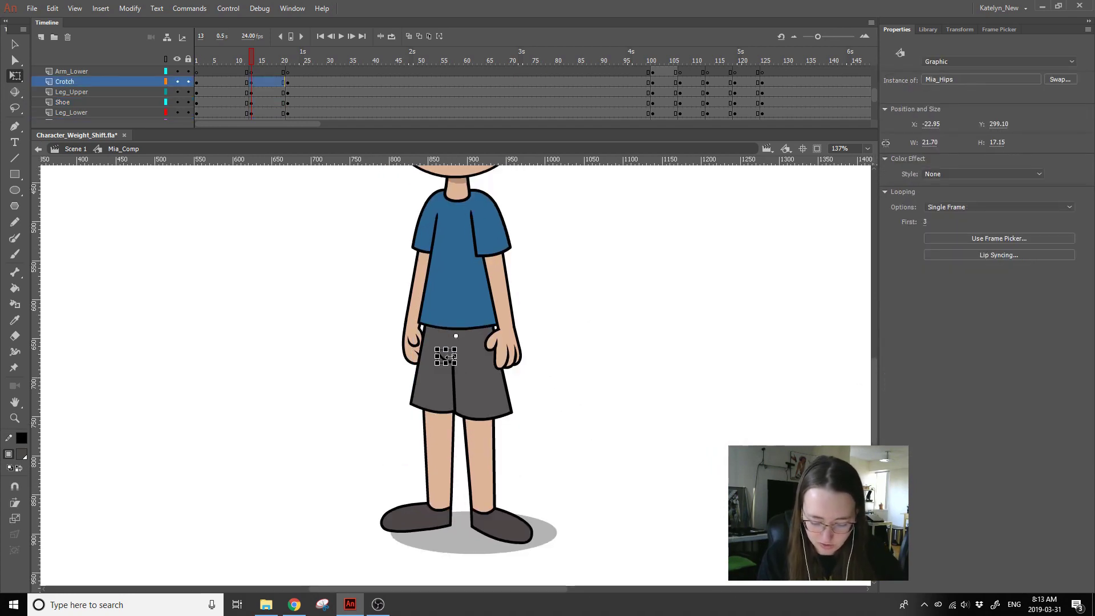
left_click(540, 426)
left_click_drag(565, 283, 558, 347)
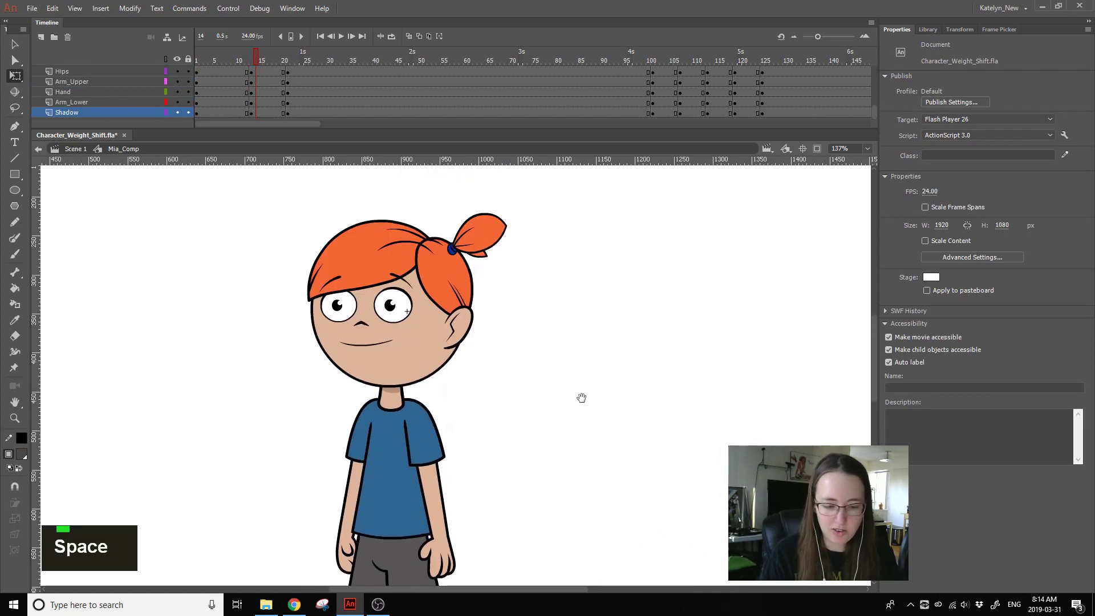
left_click_drag(582, 399, 584, 379)
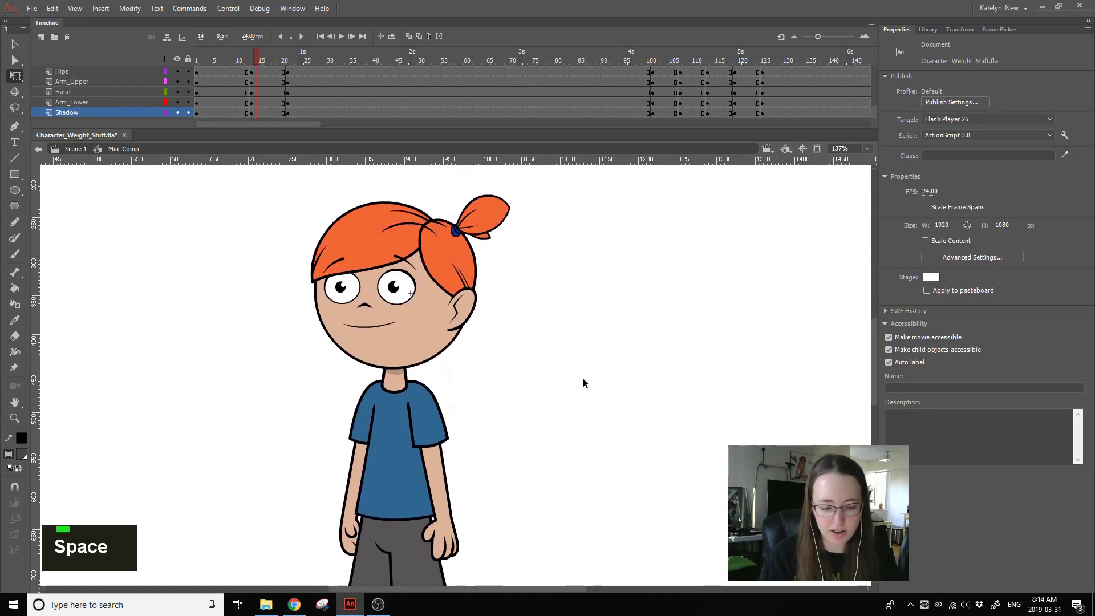
left_click_drag(564, 379, 581, 237)
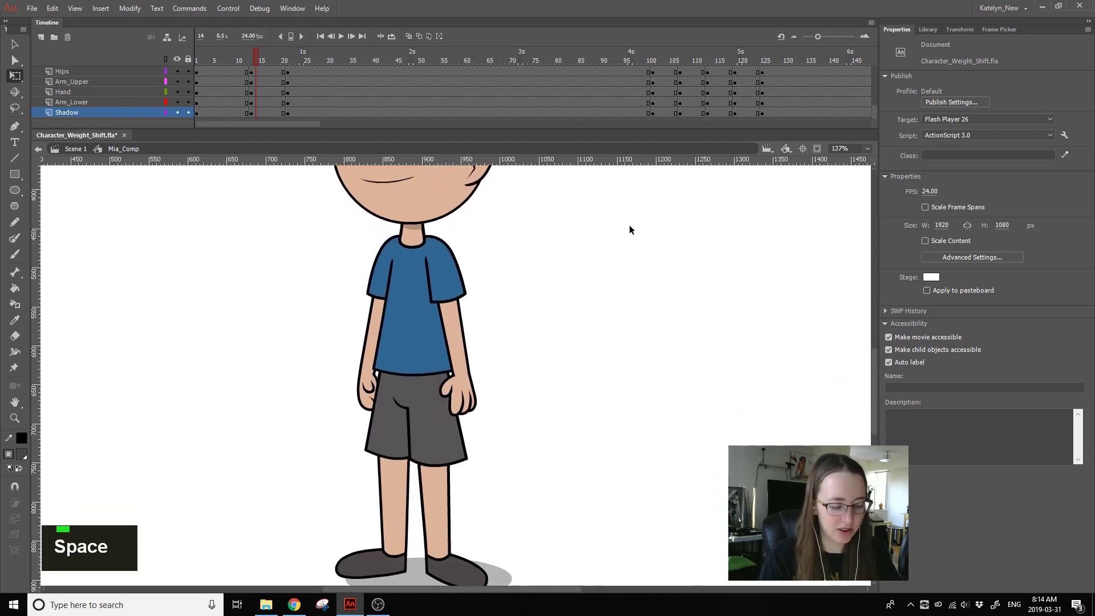
key("space")
left_click_drag(679, 291, 661, 417)
left_click_drag(665, 334, 643, 364)
Step: Copy the frame 13 keyframes on all layers from Head to Shadow onto frame 1
double_click(251, 60)
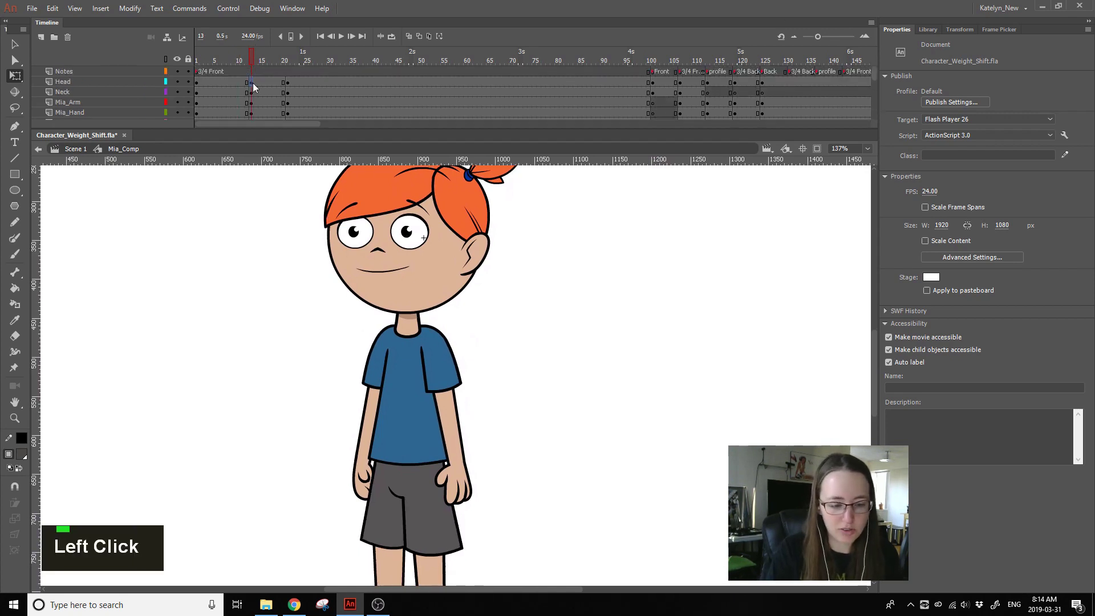
left_click(252, 84)
scroll(252, 97, "down", 3)
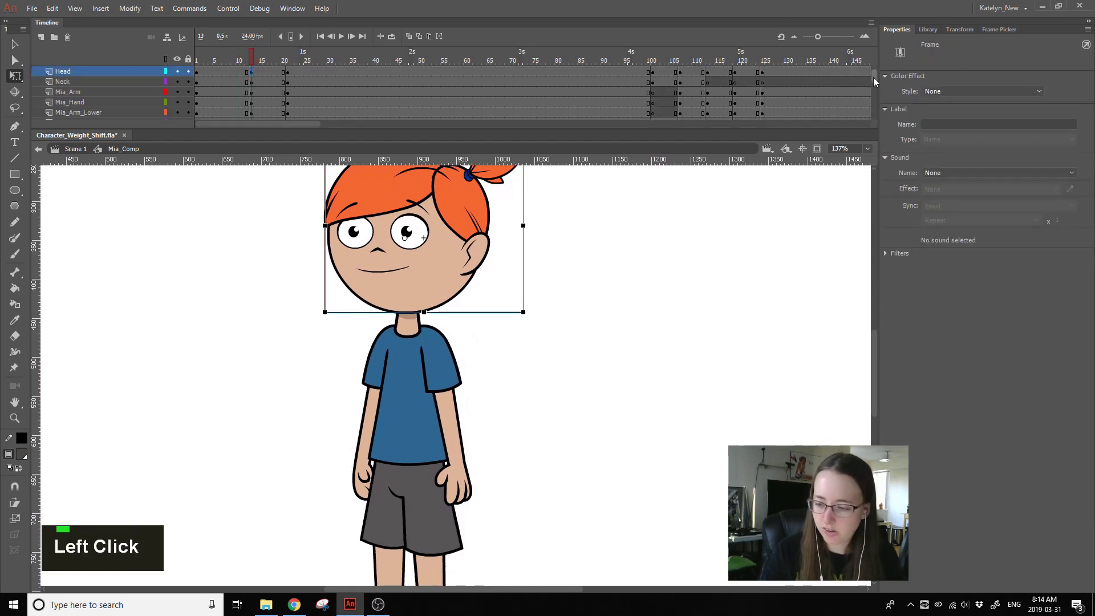
left_click(252, 113, "shift")
left_click(252, 113, "alt")
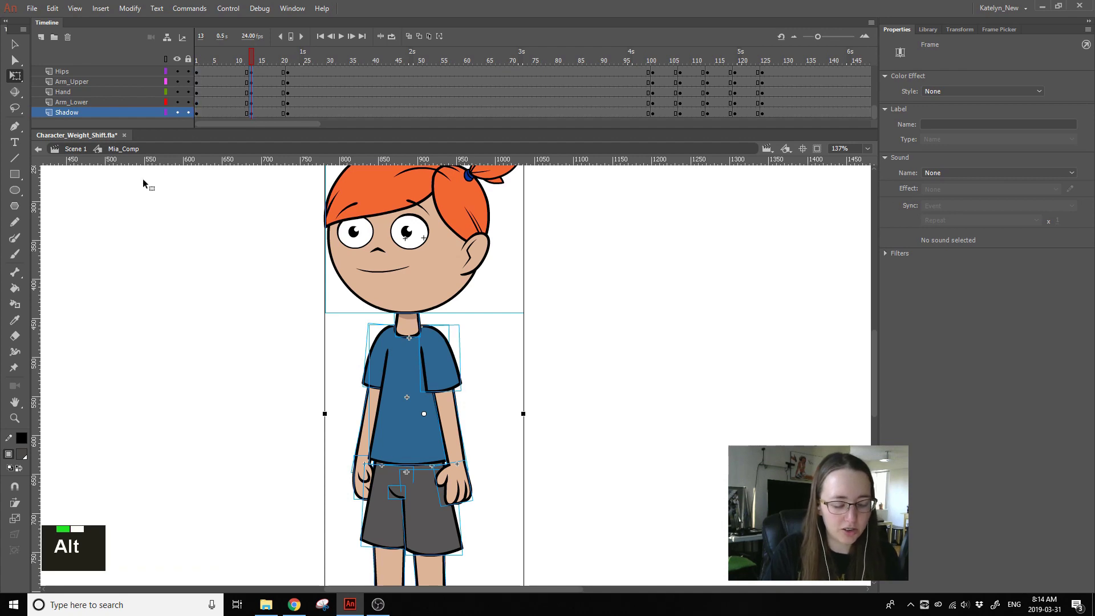
left_click(137, 450)
left_click(442, 268)
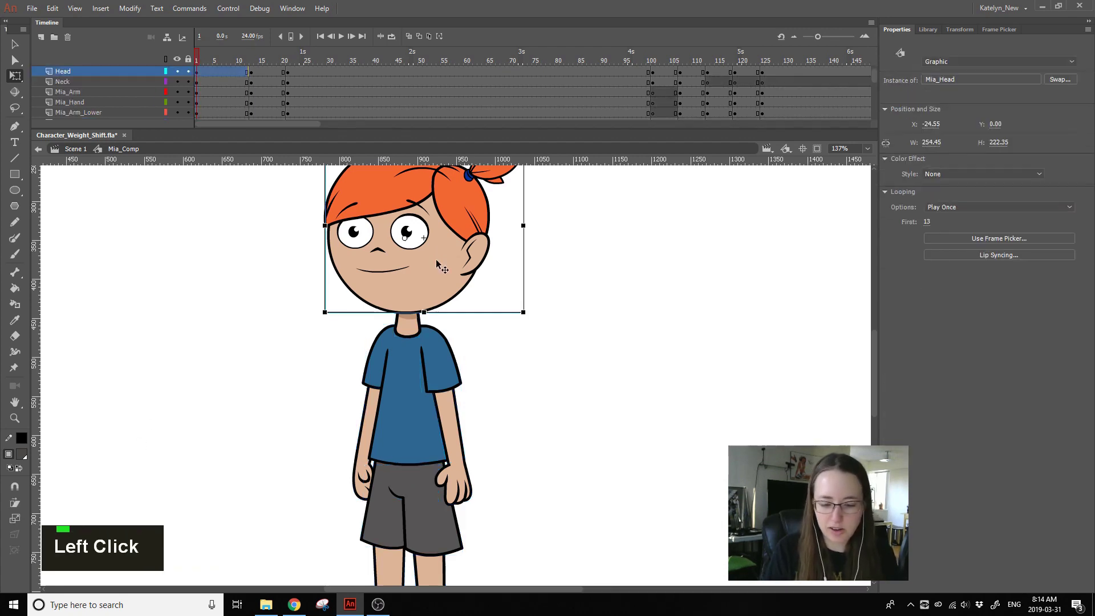
Step: Select all frames of the Head layer and synchronize its symbols
left_click(536, 365)
left_click(119, 73)
right_click(233, 71)
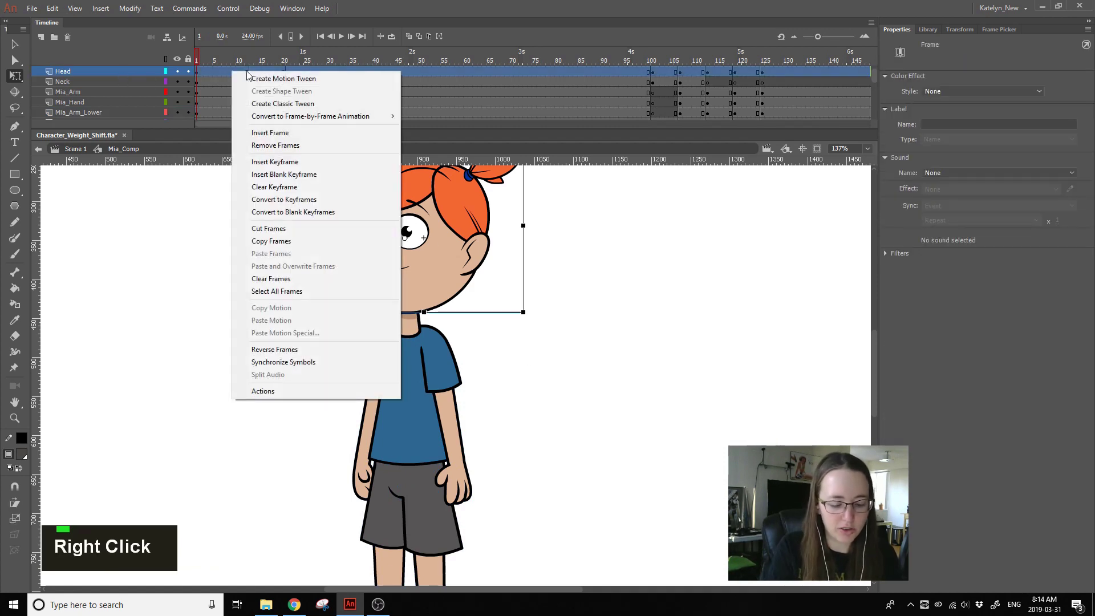
left_click(291, 363)
left_click_drag(228, 63, 77, 512)
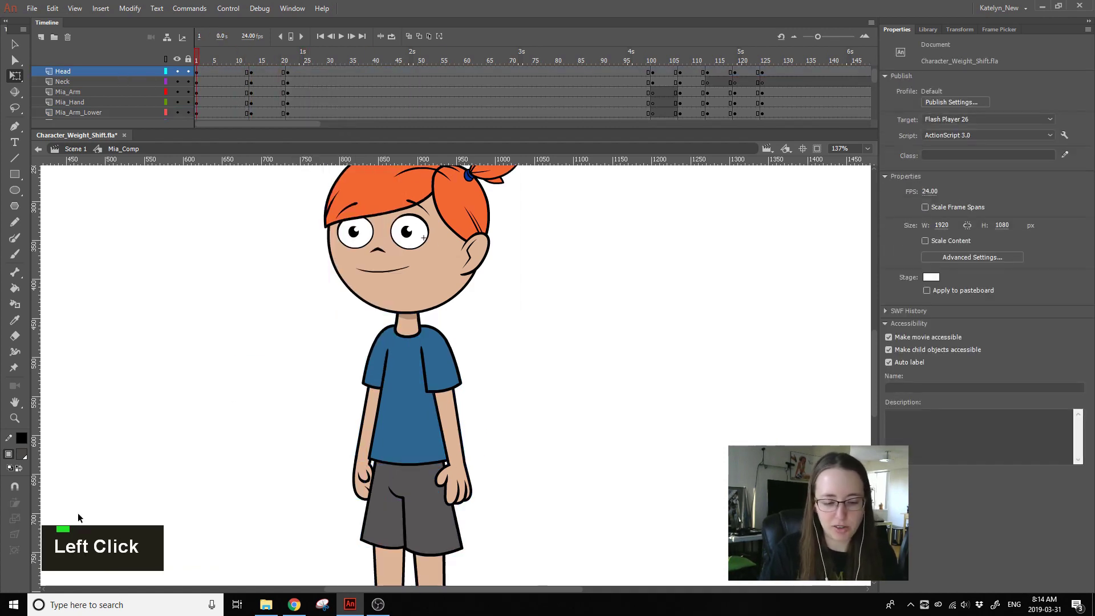
Step: Scrub between frames 13 and 24 to compare the starting pose with the shifted pose on the whole figure
left_click(255, 54)
left_click(294, 60)
left_click(275, 56)
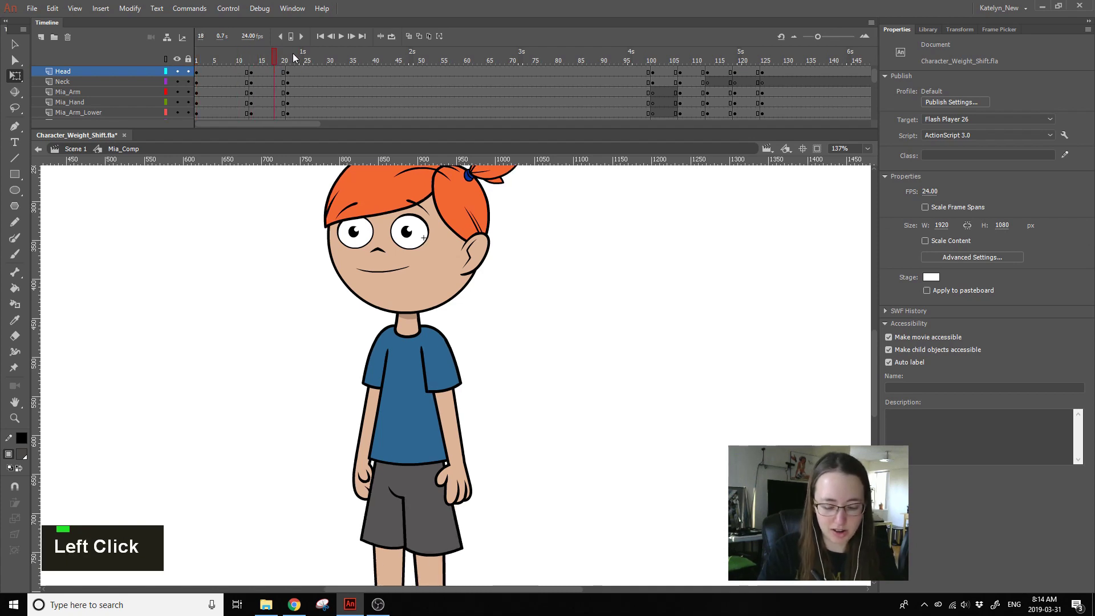
key("space")
left_click_drag(576, 393, 570, 327)
left_click(15, 418)
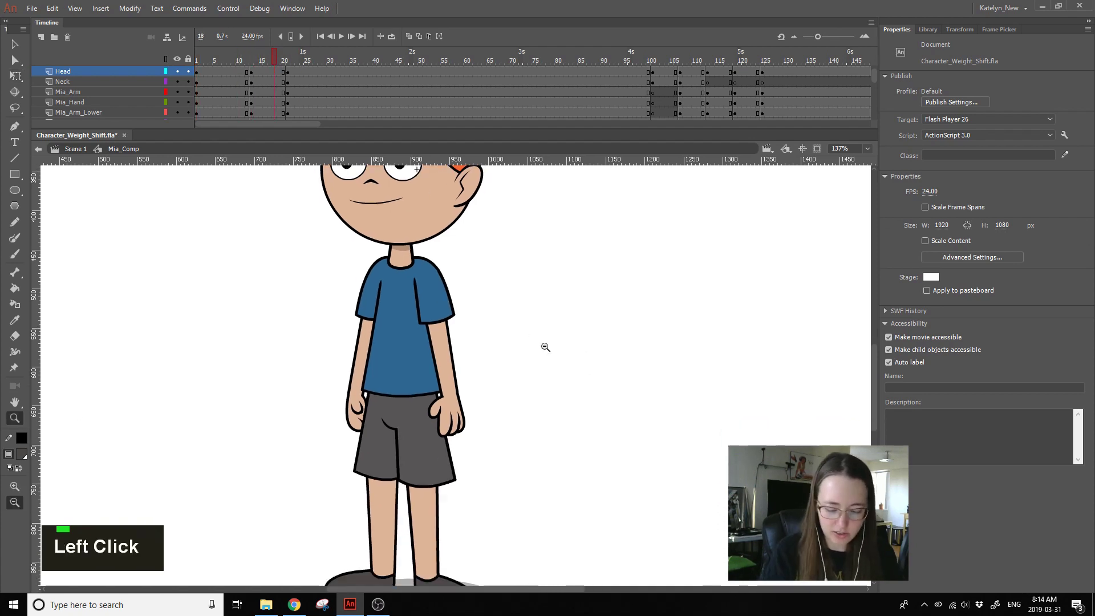
left_click(563, 365)
left_click_drag(293, 543, 525, 270)
left_click(302, 55)
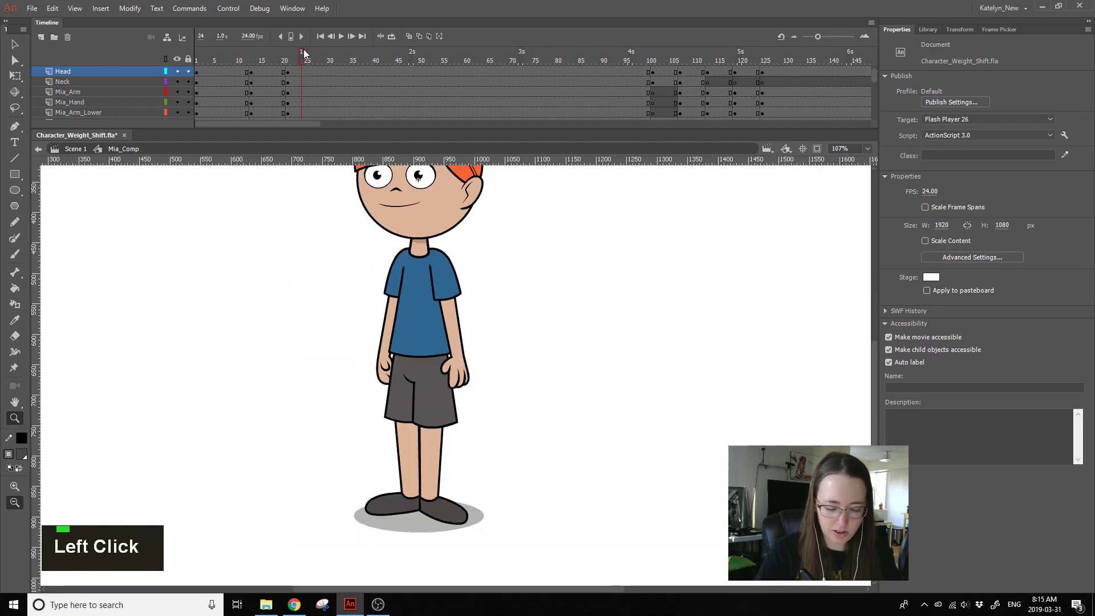
left_click(309, 55)
key("space")
left_click_drag(532, 314, 548, 367)
Step: At frame 11, rotate the whole back arm slightly about a pivot moved up to the shoulder
left_click(241, 56)
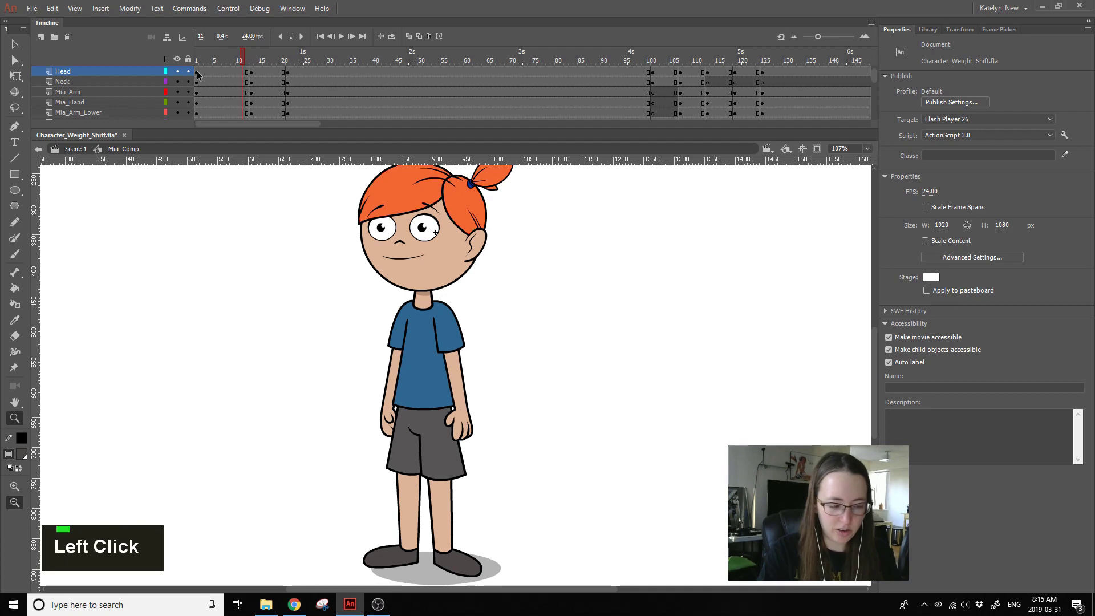
left_click(16, 76)
left_click(398, 338)
left_click(386, 389, "ctrl+shift")
left_click(391, 425, "ctrl+shift")
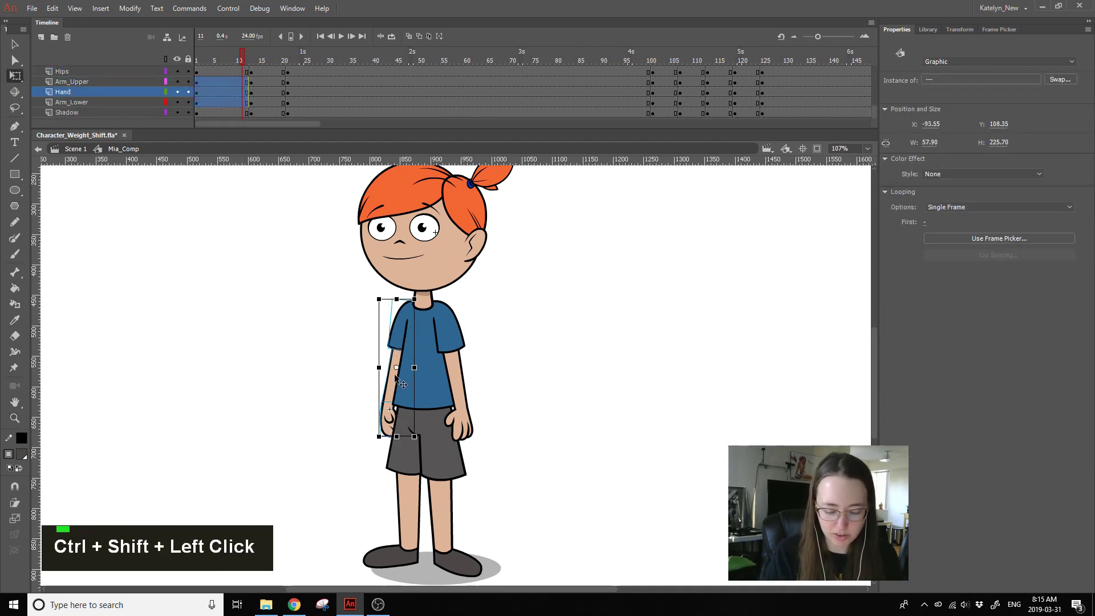
left_click_drag(396, 367, 405, 316)
left_click_drag(423, 438, 424, 435)
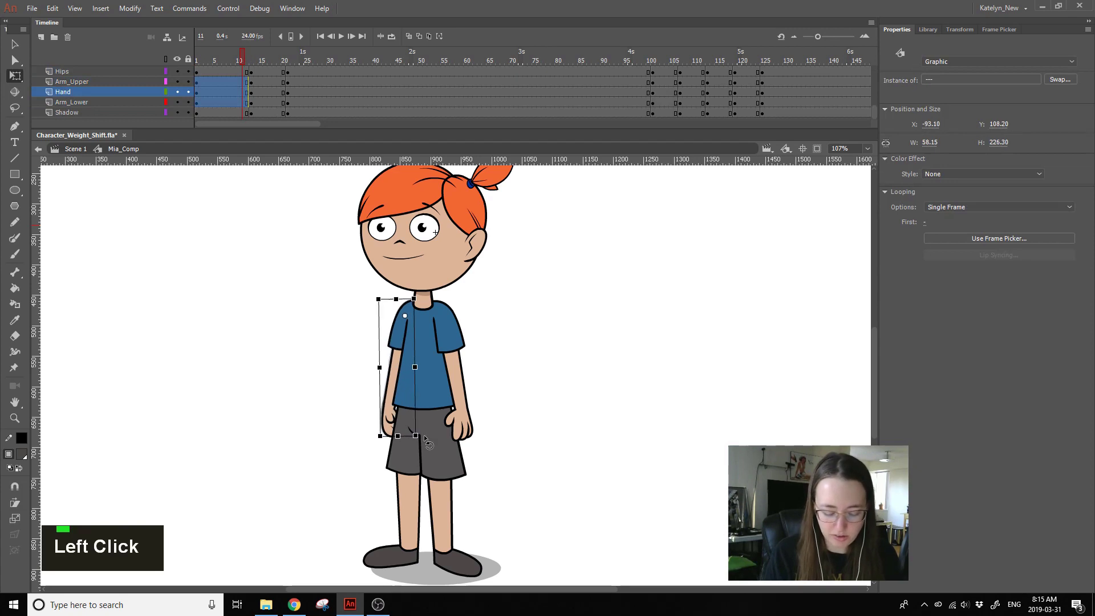
Step: Adjust the angle of the back hand slightly at the wrist
left_click(509, 370)
left_click(389, 420)
mouse_move(403, 454)
left_mouse_down()
mouse_move(415, 442)
mouse_move(392, 436)
left_mouse_up()
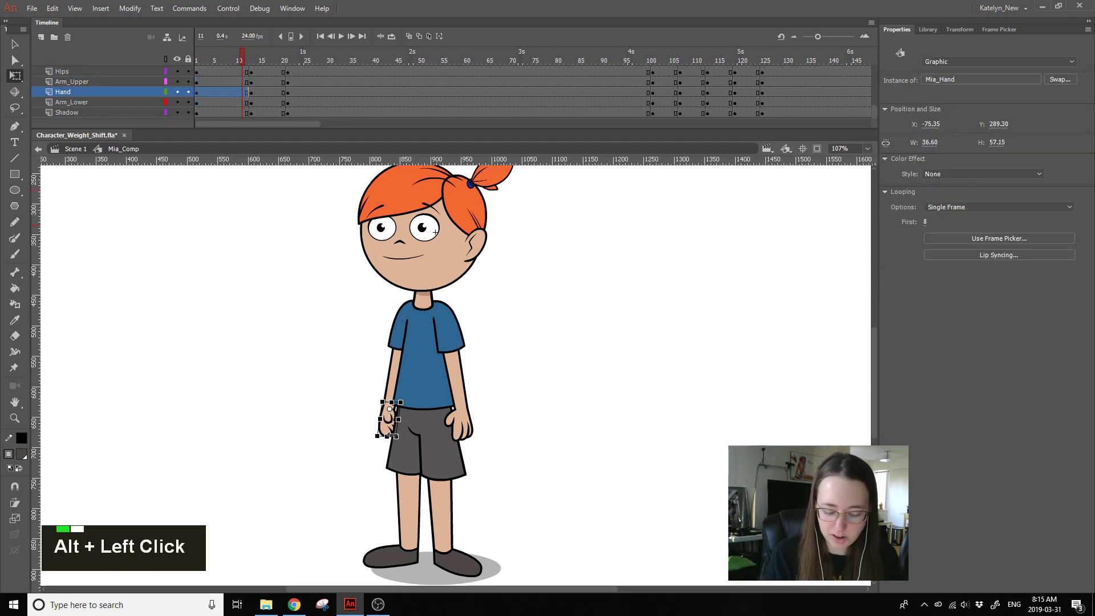
left_click(509, 346)
Step: Rotate the whole front arm slightly about a pivot moved up to its shoulder, and fine-tune the front hand's angle
left_click(457, 342)
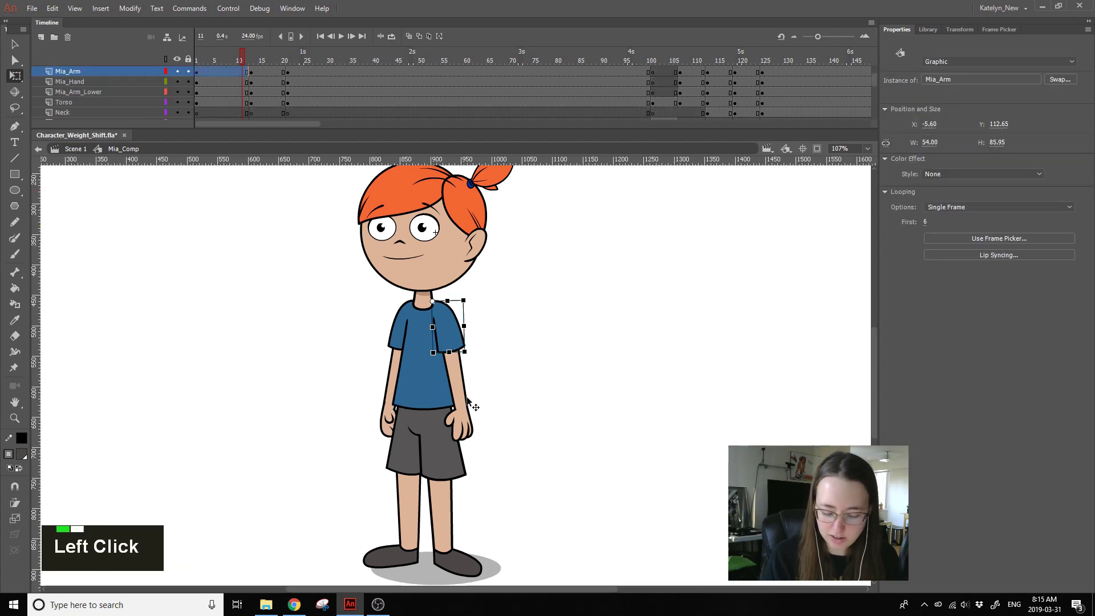
left_click(468, 425, "ctrl+shift")
left_click(454, 323, "ctrl+shift")
left_click_drag(453, 371, 442, 312)
left_click_drag(480, 438, 484, 448)
left_click(481, 438)
left_click(468, 428)
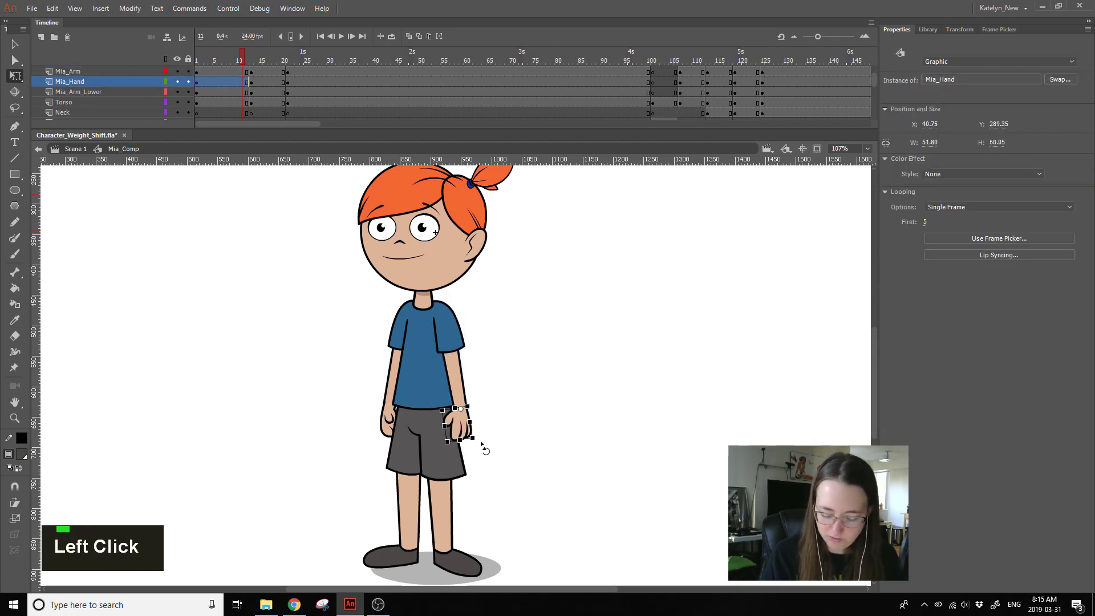
left_click(511, 420)
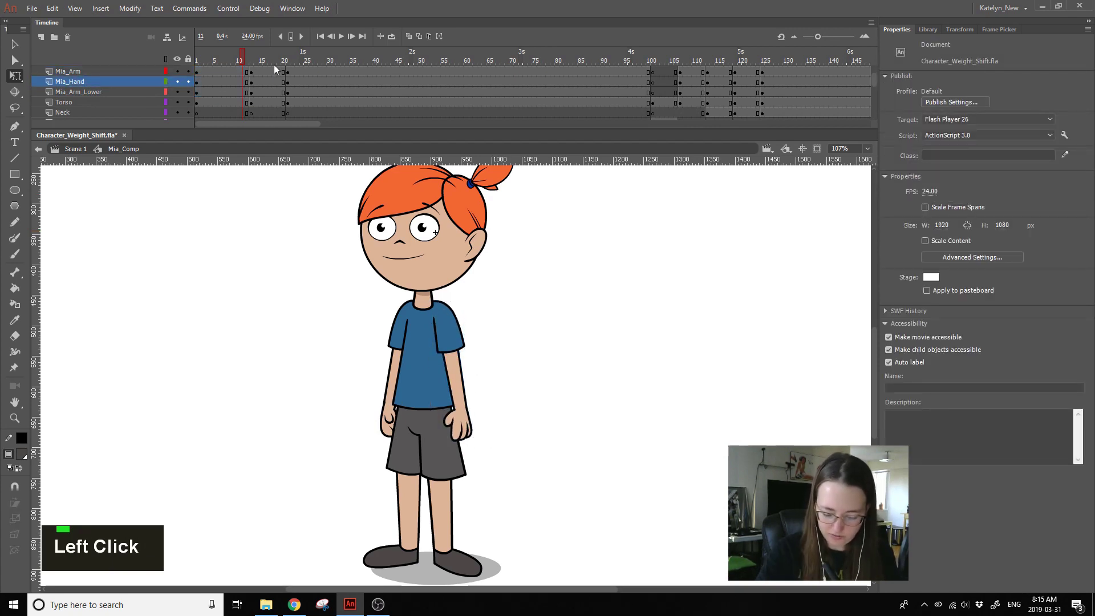
Step: At frame 23, rotate the whole front arm slightly about a pivot moved up to its shoulder
left_click(298, 59)
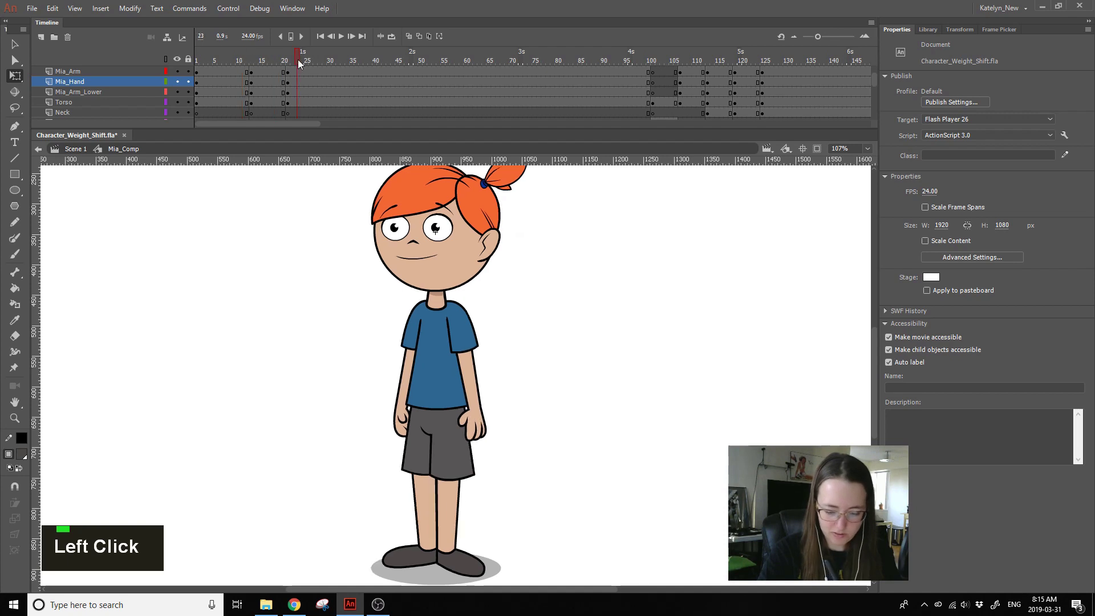
left_click(464, 331)
left_click(470, 384, "ctrl+shift")
left_click(472, 425, "ctrl+shift")
left_click_drag(466, 371, 460, 313)
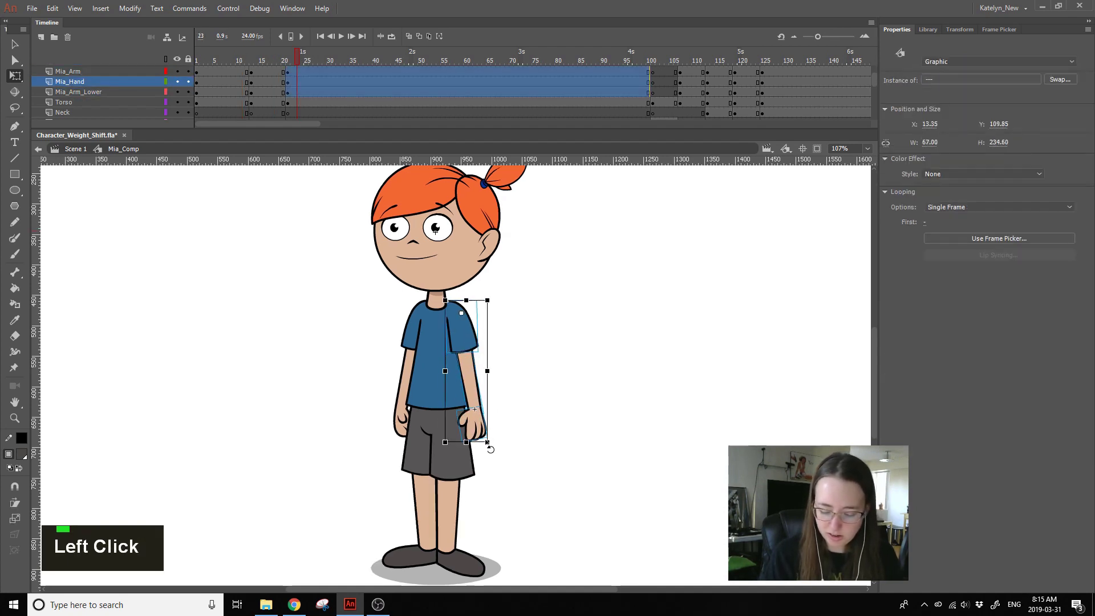
left_click_drag(488, 440, 482, 412)
Step: At frame 23, rotate the whole back arm slightly about a pivot moved up to its shoulder
left_click(407, 335)
left_click(404, 380, "ctrl+shift")
left_click(401, 423, "ctrl+shift")
left_click_drag(410, 377, 418, 313)
key("ctrl+z")
key("ctrl+z")
left_click_drag(410, 366, 422, 310)
left_click_drag(442, 440, 447, 439)
left_click(524, 364)
Step: Insert keyframes at frame 13 on all layers from Head to Shadow
left_click(230, 53)
left_click(257, 58)
left_click_drag(874, 102, 874, 95)
left_click_drag(254, 73, 252, 42)
left_click(269, 92)
left_click(245, 111)
left_click(252, 112)
left_click(240, 105)
left_click(252, 110)
left_click_drag(876, 91, 877, 114)
left_click(252, 82)
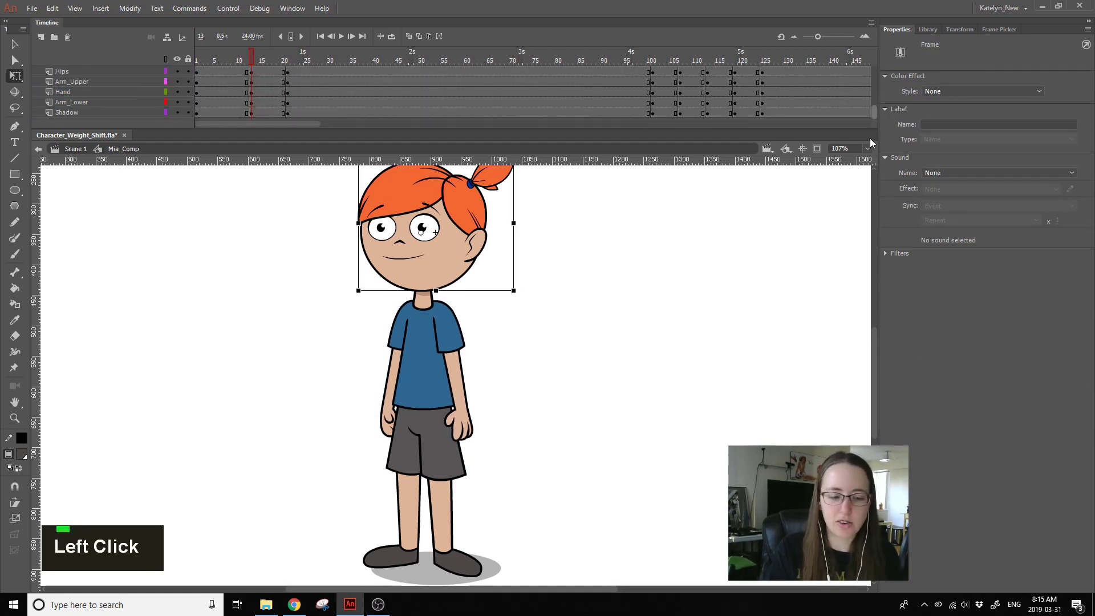
left_click(251, 113, "shift")
key("F6")
left_click(664, 408)
Step: Scrub between frames 14 and 23 to compare the two poses of the weight shift at 100% magnification
key("space")
mouse_move(582, 474)
left_mouse_down()
mouse_move(594, 367)
mouse_move(584, 476)
left_mouse_up()
left_click_drag(300, 58, 261, 51)
left_click(261, 53)
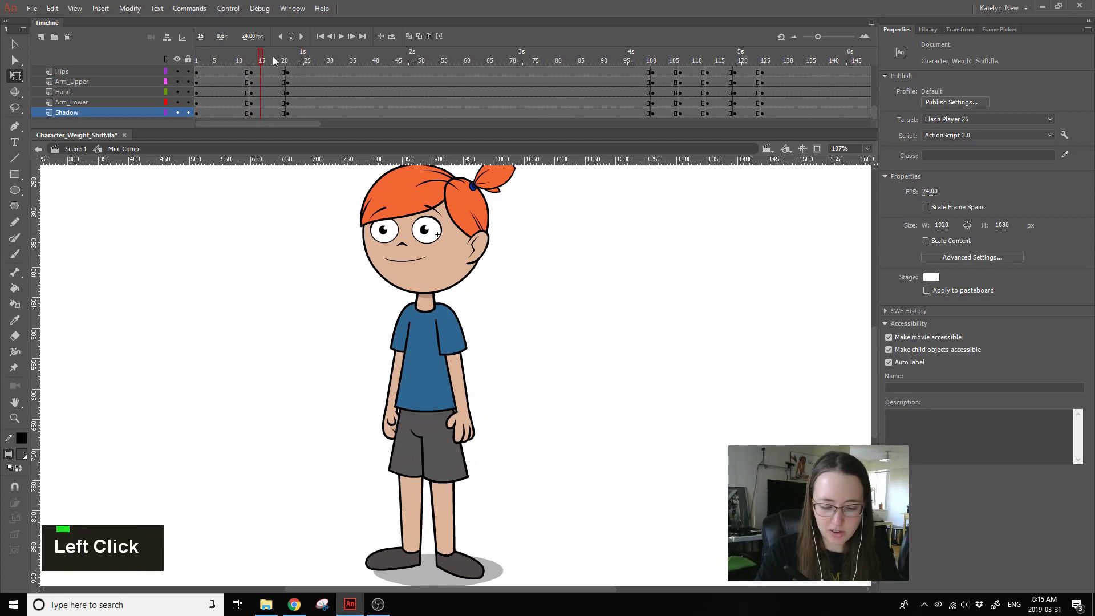
left_click(291, 58)
key("space")
left_click_drag(571, 343, 567, 335)
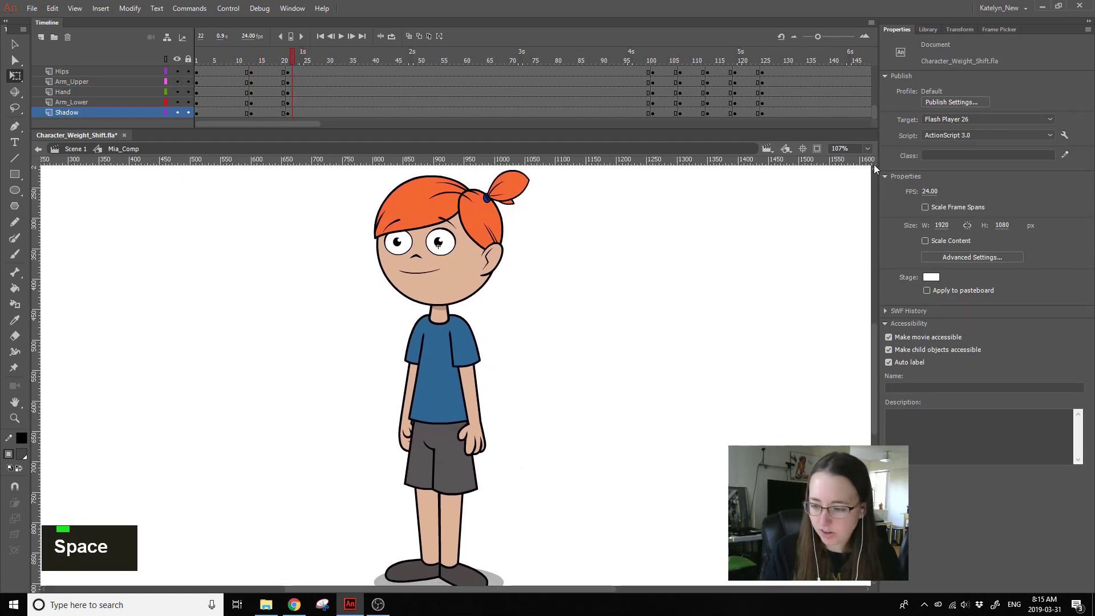
left_click(868, 148)
left_click(862, 225)
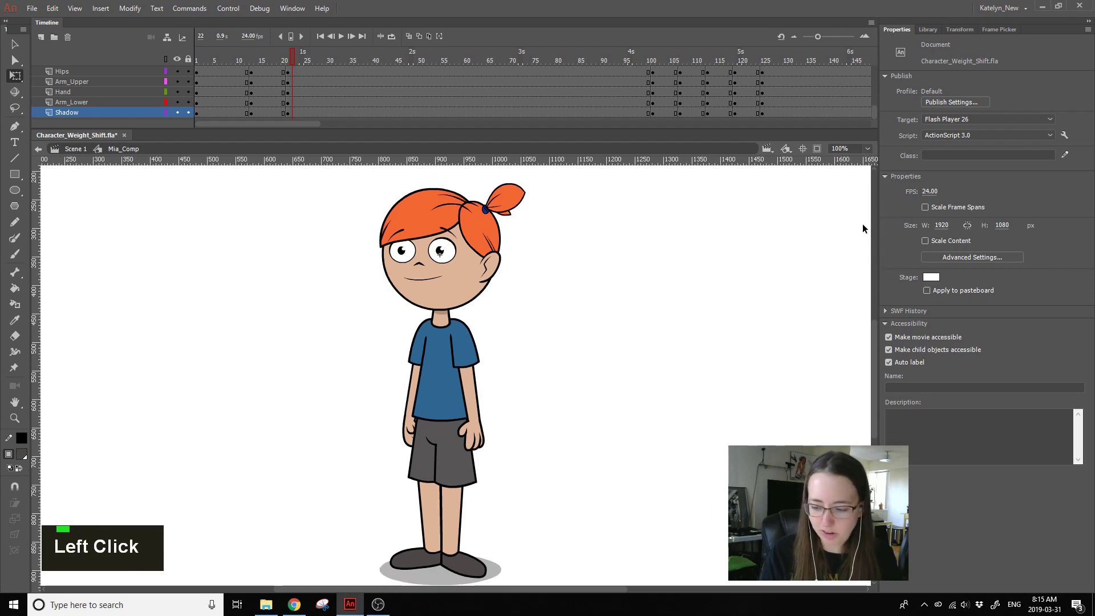
left_click(273, 56)
left_click(296, 53)
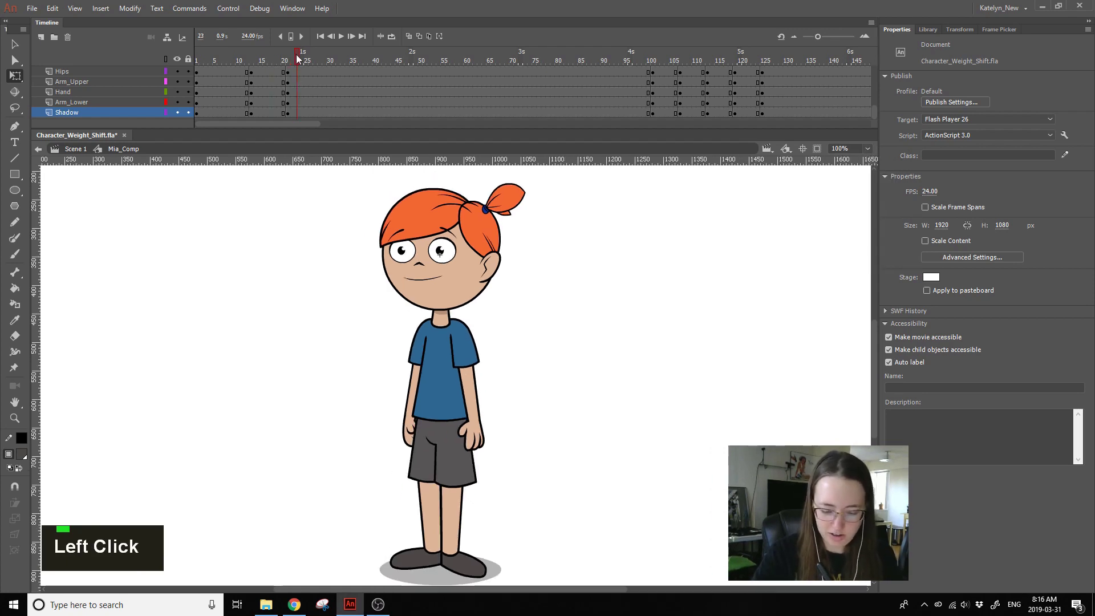
left_click(256, 61)
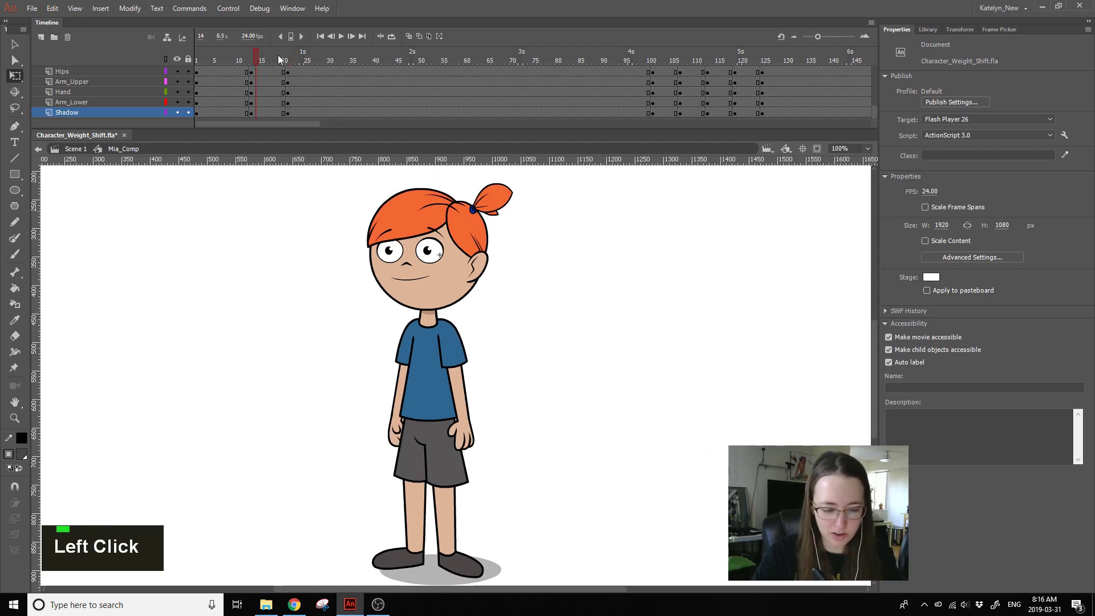
Step: Scrub between frames 18 and 25 to compare the poses on either side of the shift
left_click(297, 57)
left_click(275, 56)
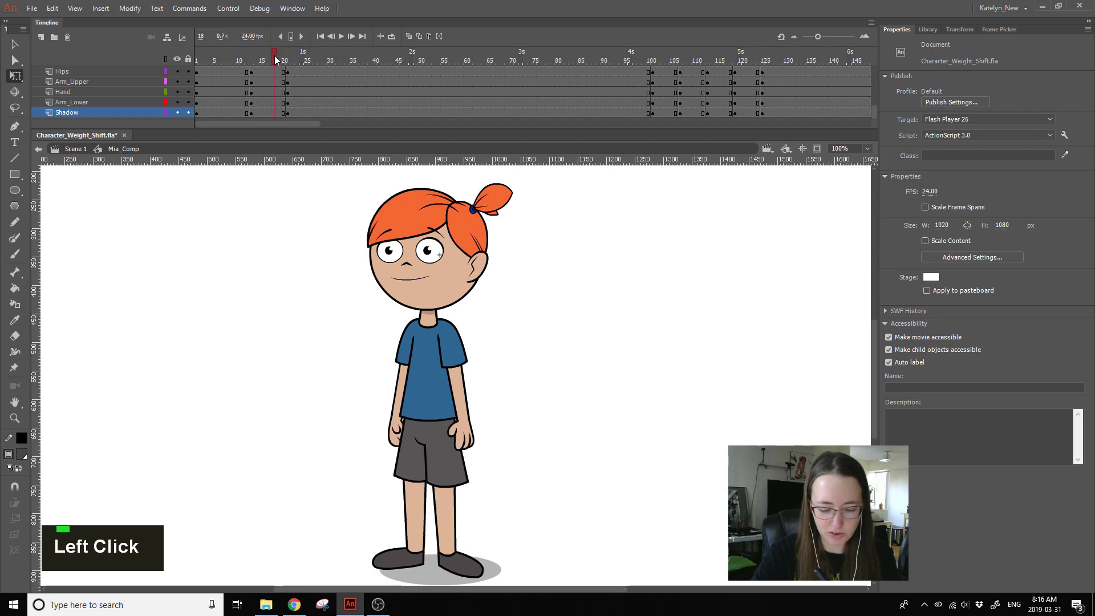
left_click(306, 57)
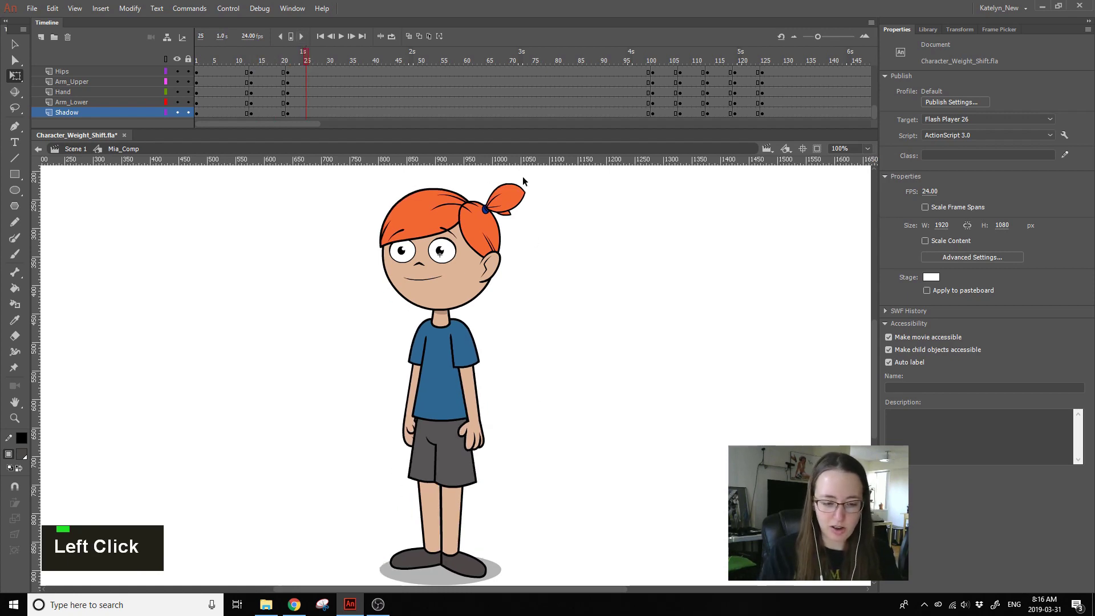
left_click(288, 58)
Step: Insert keyframes at frame 49 on all layers from Head to Shadow
left_click_drag(876, 105, 879, 73)
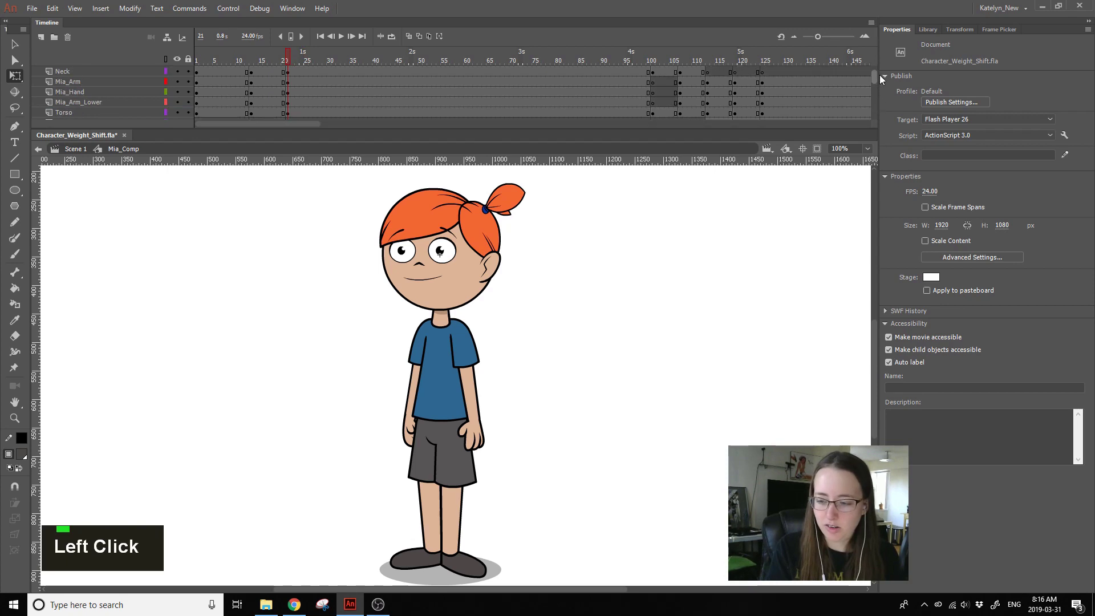
left_click(284, 81)
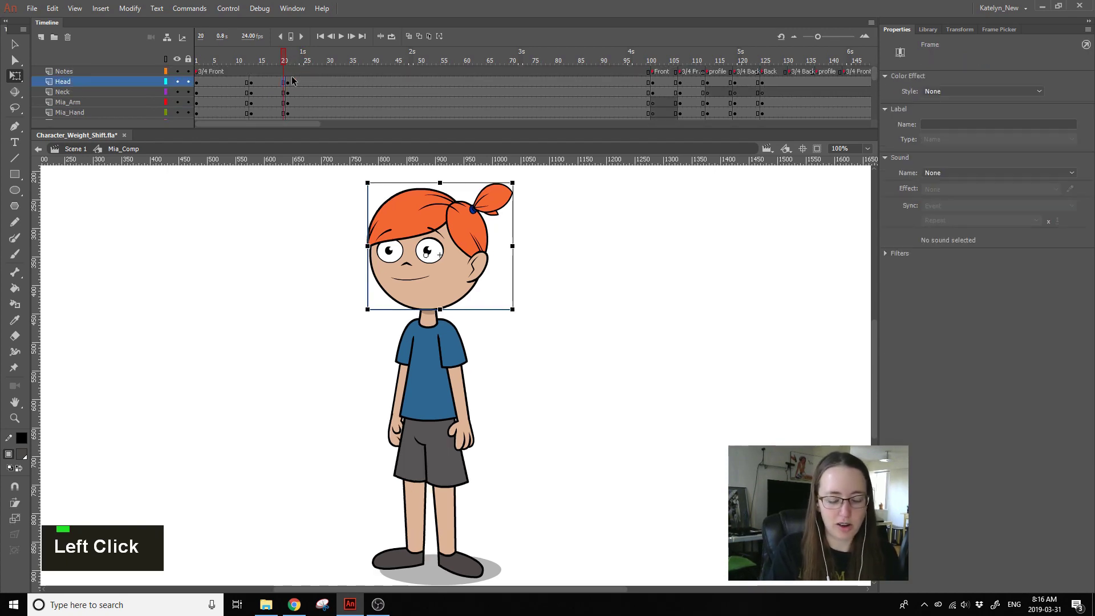
left_click(414, 85)
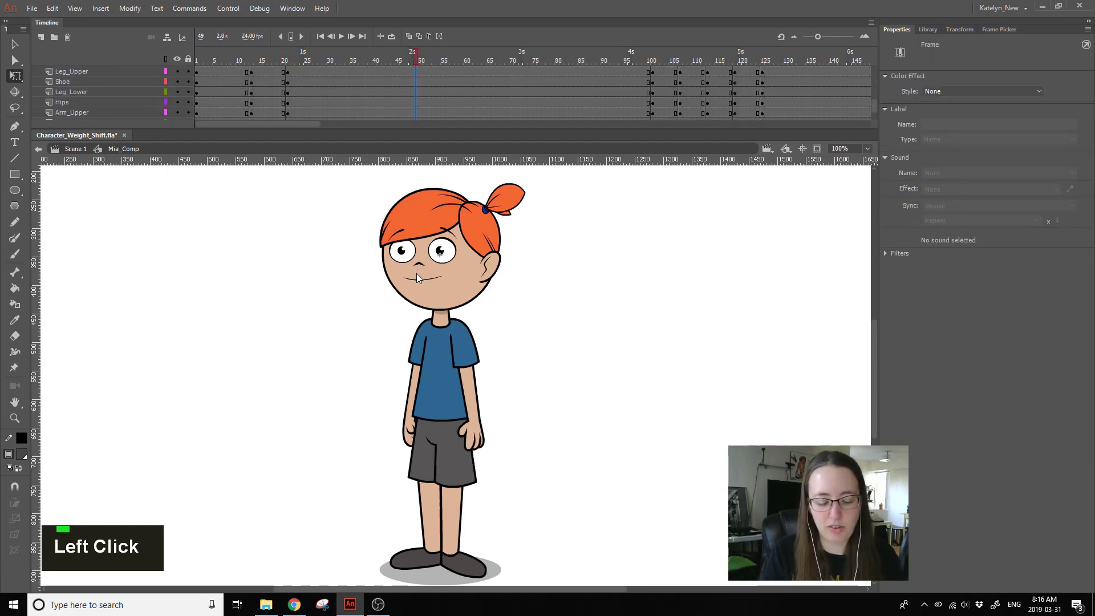
key("F6")
Step: Insert keyframes at frame 54 on all layers from Head to Shadow
left_click_drag(875, 110, 567, 154)
left_click(439, 82)
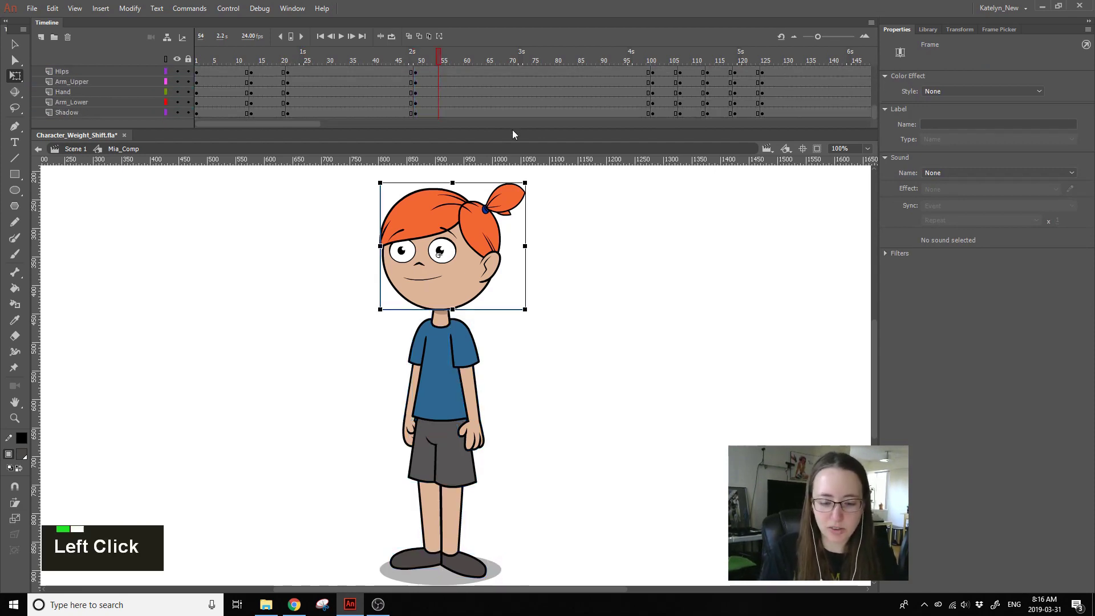
left_click(441, 114, "shift")
Step: At frame 51, move the head, torso, arms and back leg to the left, keeping the front leg, both shoes and shadow in place
left_click(426, 54)
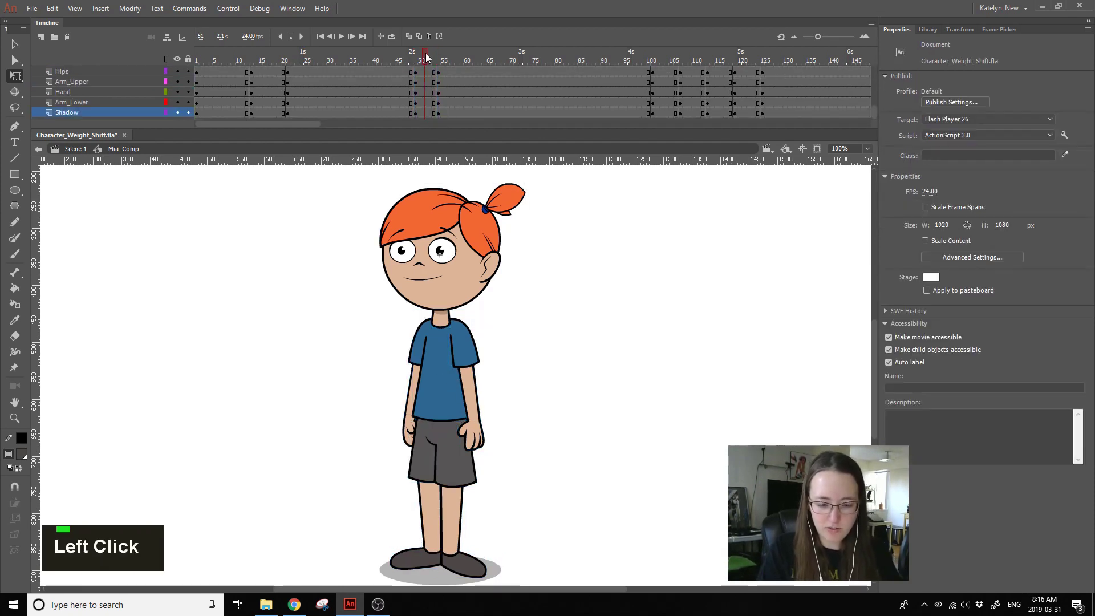
left_click_drag(575, 214, 344, 502)
left_click(474, 279, "shift")
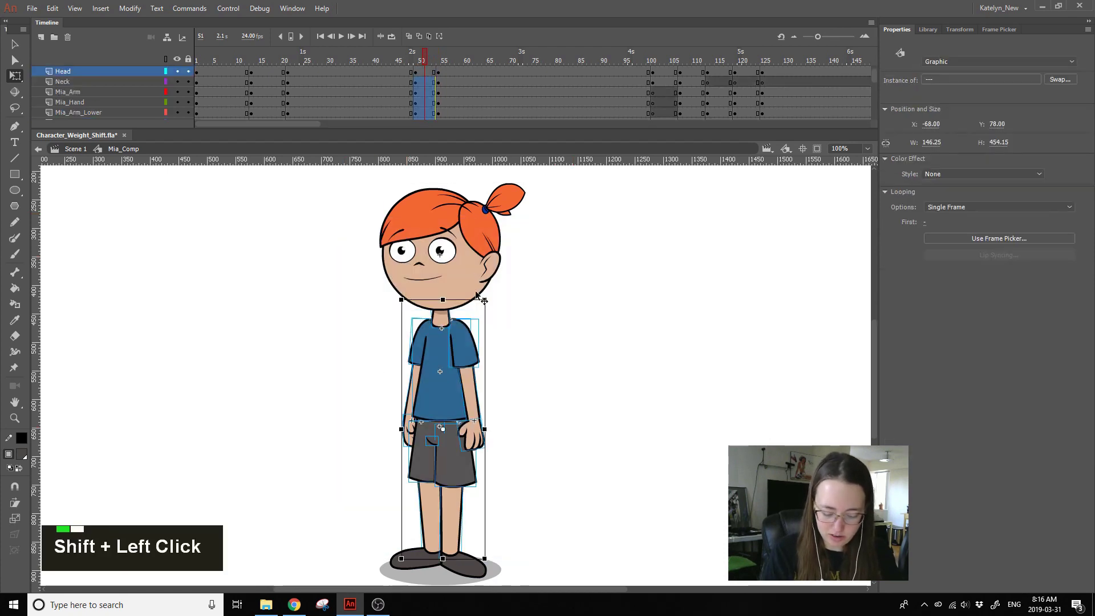
left_click(454, 469, "ctrl+shift")
left_click(457, 492, "ctrl+shift")
left_click_drag(466, 260, 465, 287)
key("ctrl+z")
key("ctrl+z")
key("ctrl+z")
key("ctrl+z")
left_click(482, 286, "ctrl+shift")
left_click(507, 324)
Step: At frame 51, shift the front upper and lower leg slightly left so they line up with the moved hips
double_click(459, 456)
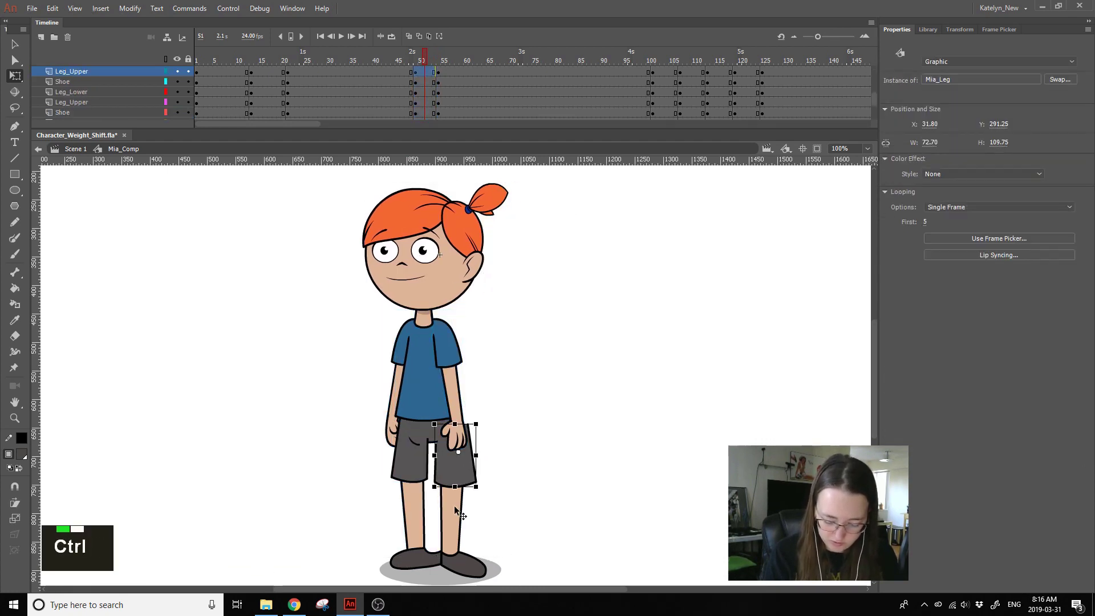
left_click(459, 456, "ctrl+shift")
left_click_drag(454, 491, 452, 553)
left_click_drag(484, 417, 475, 414)
left_click(474, 418)
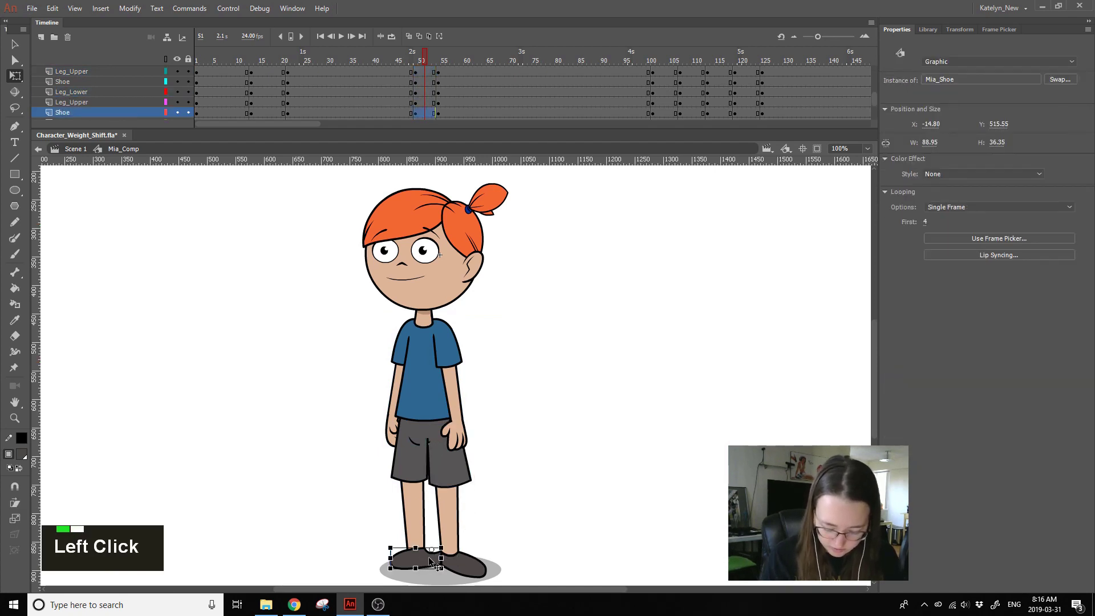
Step: At frame 51, move the back shoe left beneath its leg and nudge the crotch piece right to X -16.70
left_click(410, 565, "shift")
key("shift+Right")
left_click(417, 443)
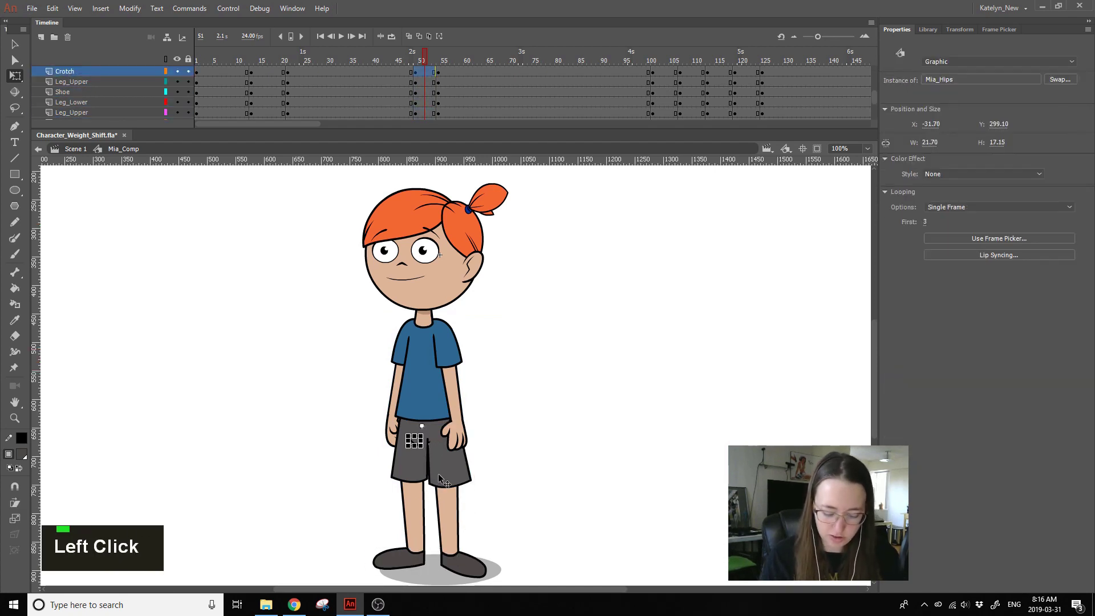
key("shift+Right")
key("shift+Left")
key("Right")
left_click(505, 425)
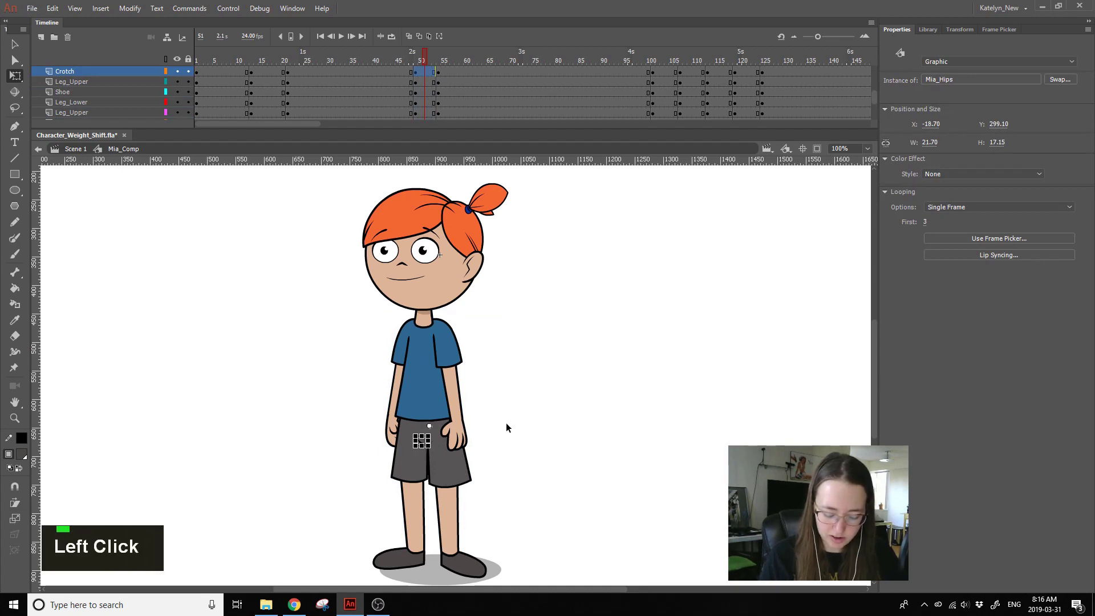
left_click(426, 441)
key("Right")
left_click(518, 385)
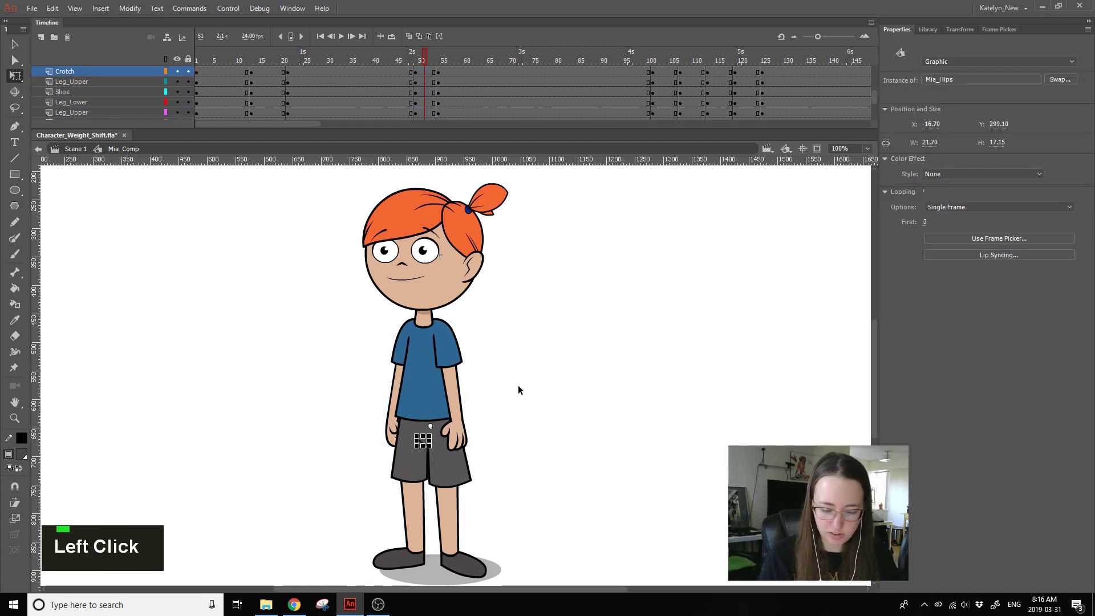
Step: At frame 51, rotate the back upper leg slightly inward and adjust its lower leg to match
left_click(415, 465)
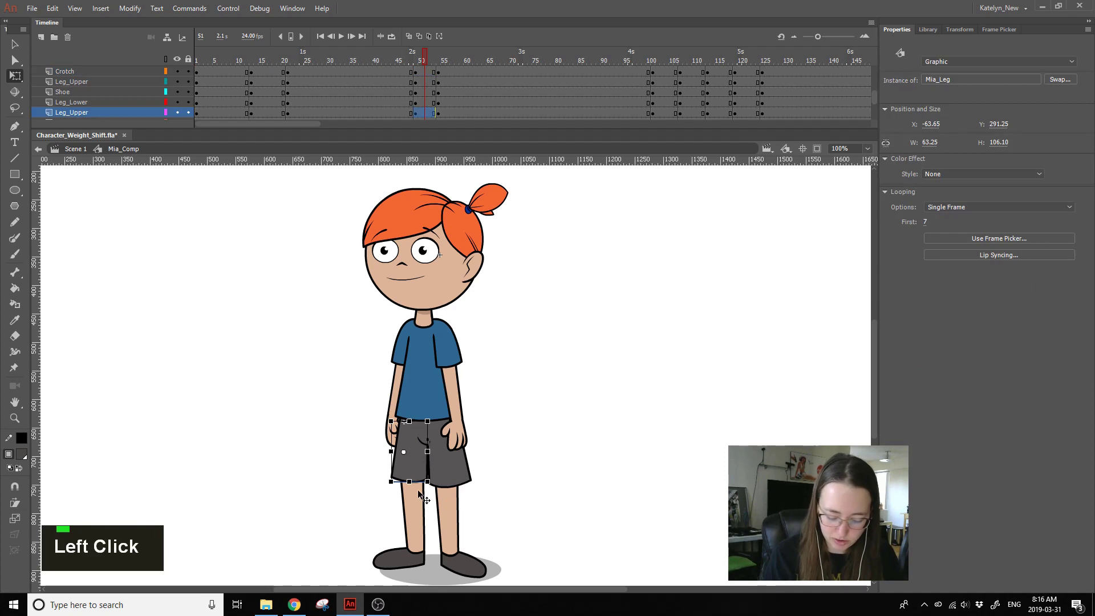
left_click_drag(435, 480, 420, 480)
left_click(425, 491)
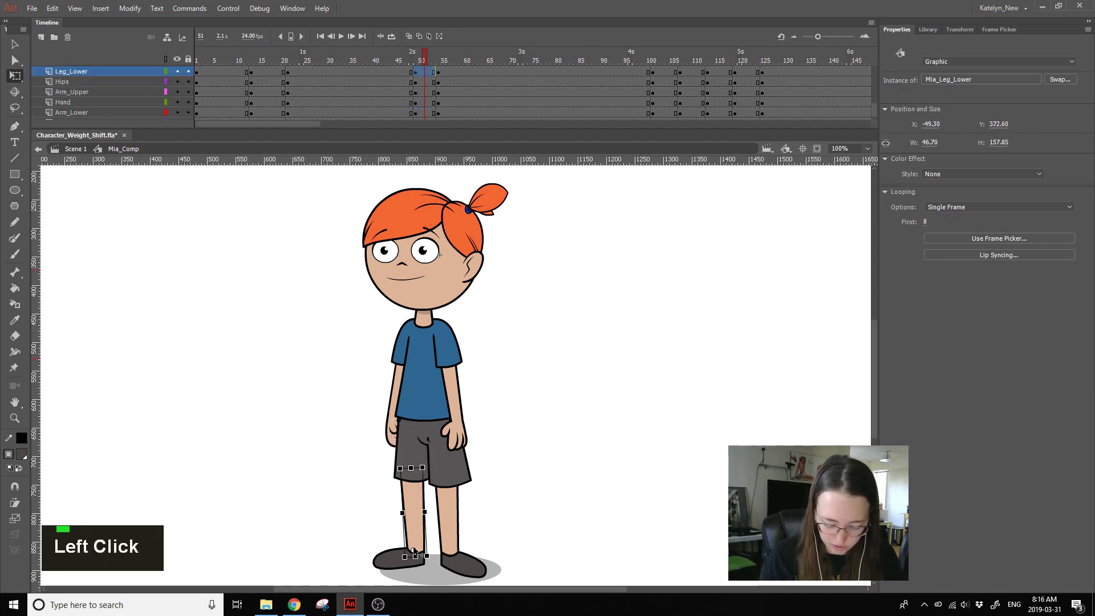
left_click_drag(439, 468, 435, 467)
left_click(506, 398)
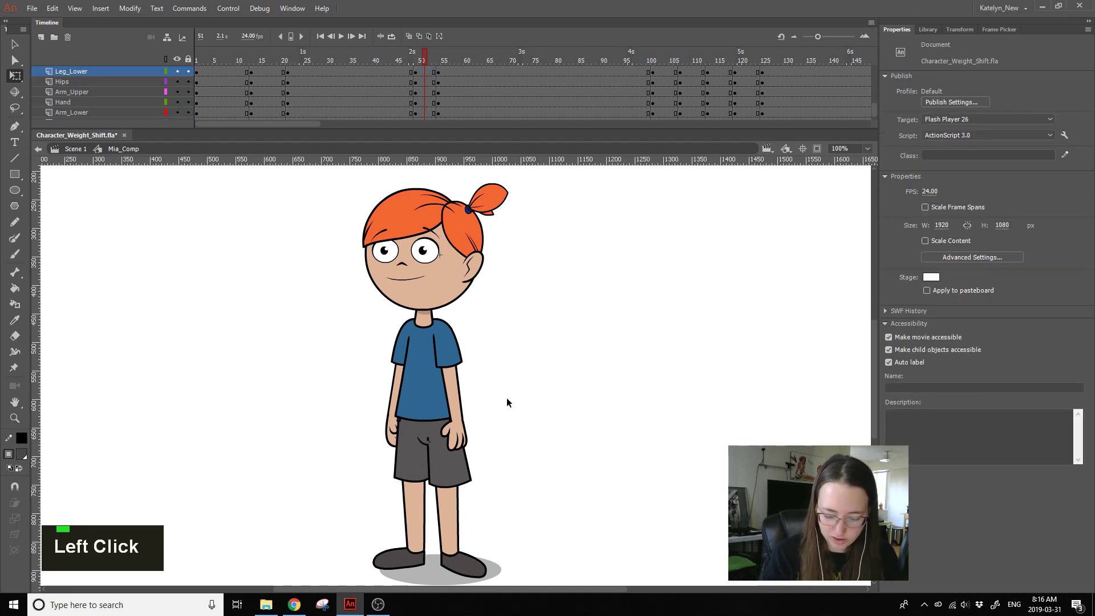
Step: At frame 57, nudge the whole character and its shadow 9 px right and compare the pose with frame 51
left_click(447, 57)
left_click(425, 62)
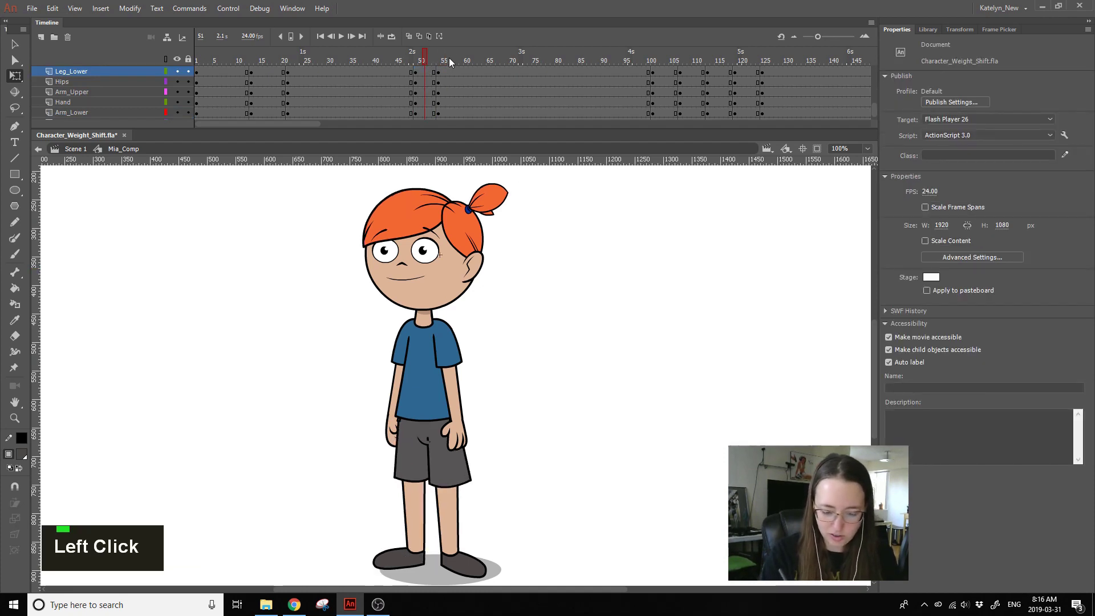
left_click(452, 57)
left_click_drag(574, 227, 362, 526)
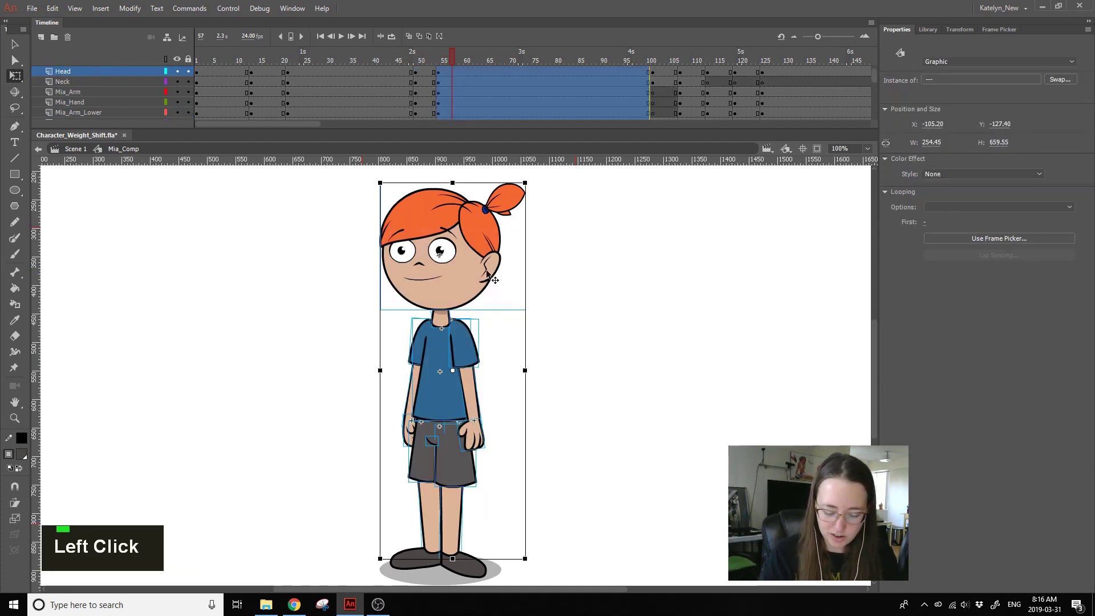
left_click_drag(625, 264, 342, 596)
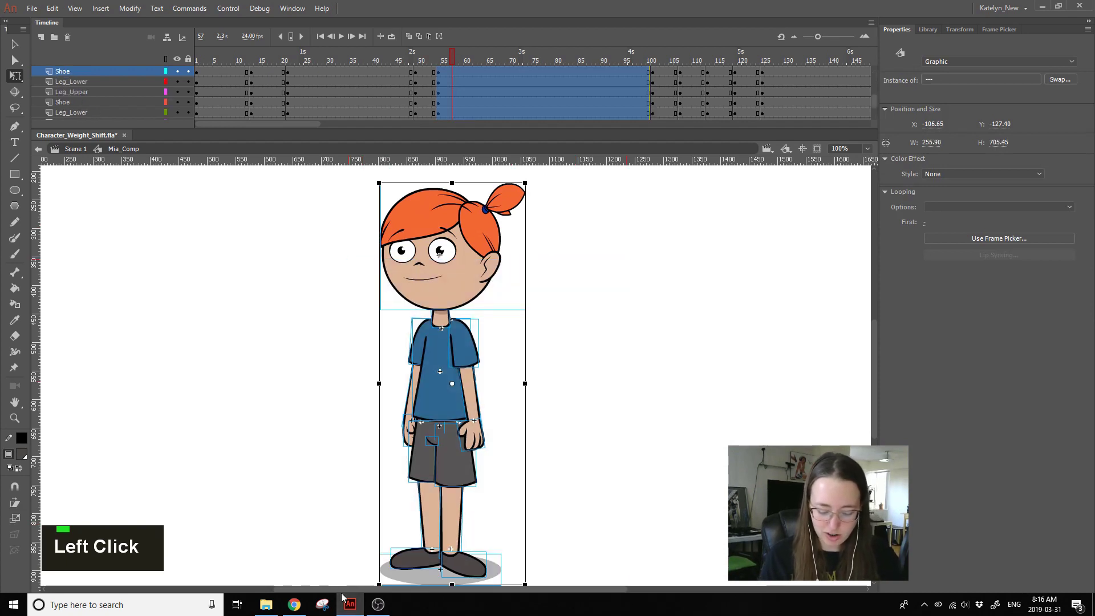
key("Right")
key("Right")
key("Right")
key("Right")
key("Right")
key("Right")
key("Right")
key("Right")
key("Right")
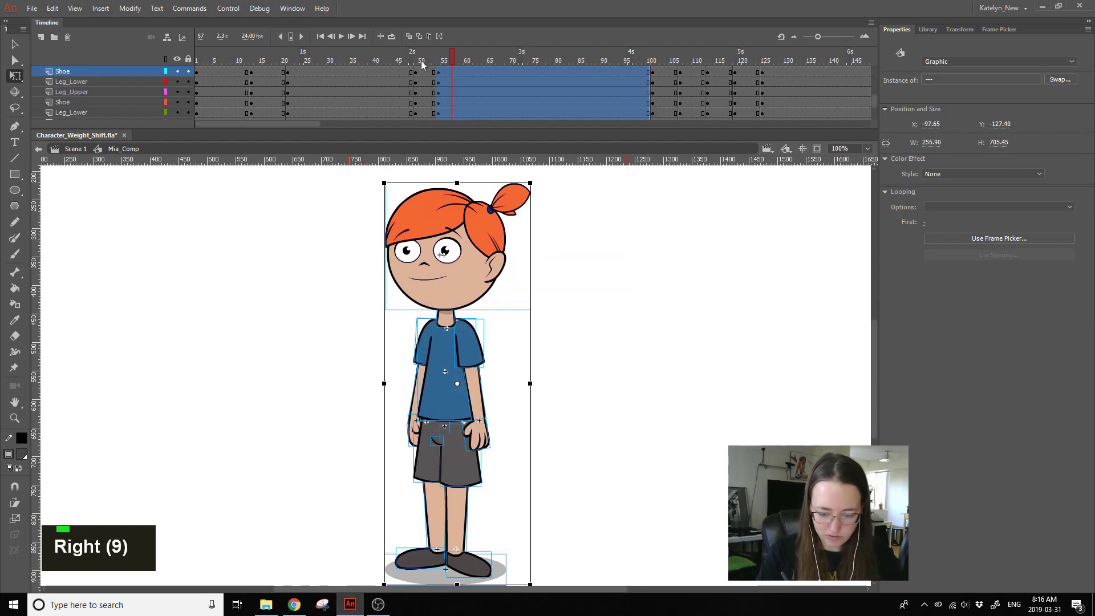
left_click(425, 55)
mouse_move(438, 58)
left_mouse_down()
mouse_move(436, 70)
mouse_move(456, 60)
left_mouse_up()
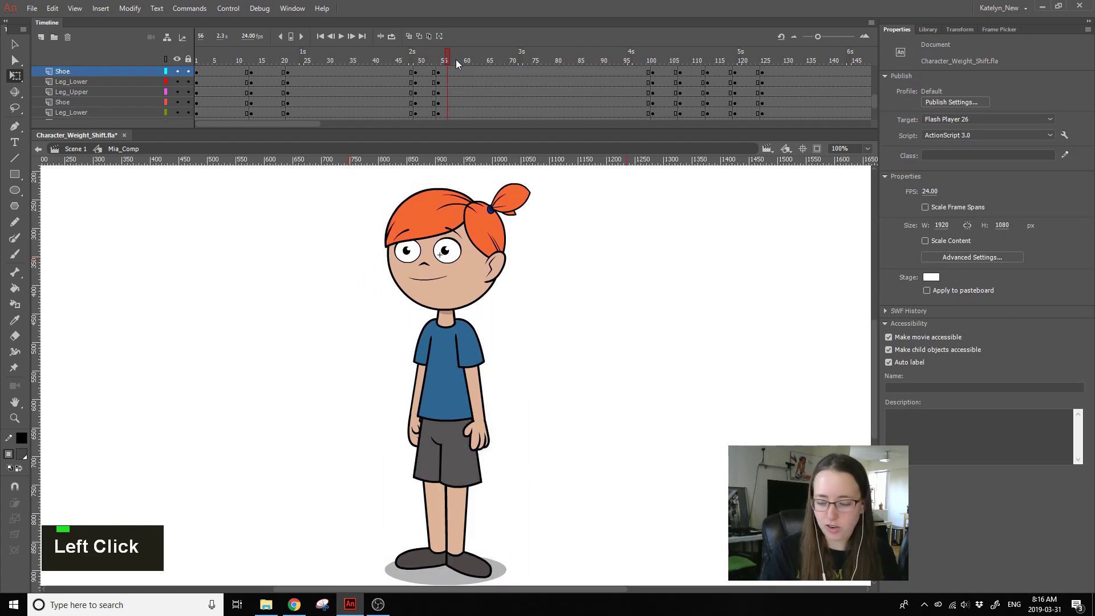
Step: Insert blank keyframes on the Notes layer at frames 49 and 54
left_click_drag(874, 104, 878, 75)
left_click(438, 71)
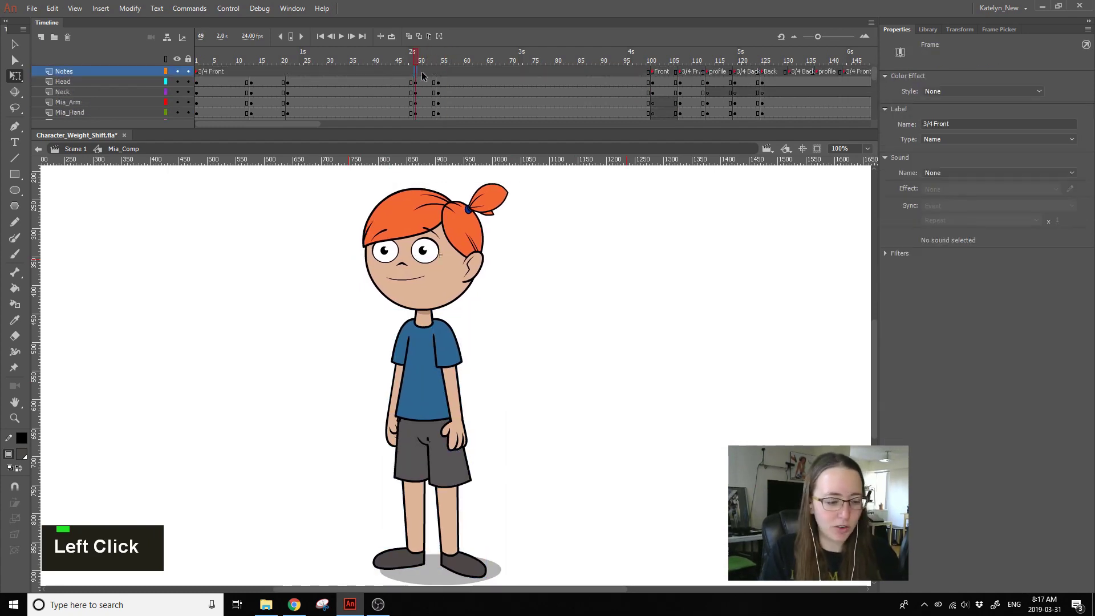
key("F7")
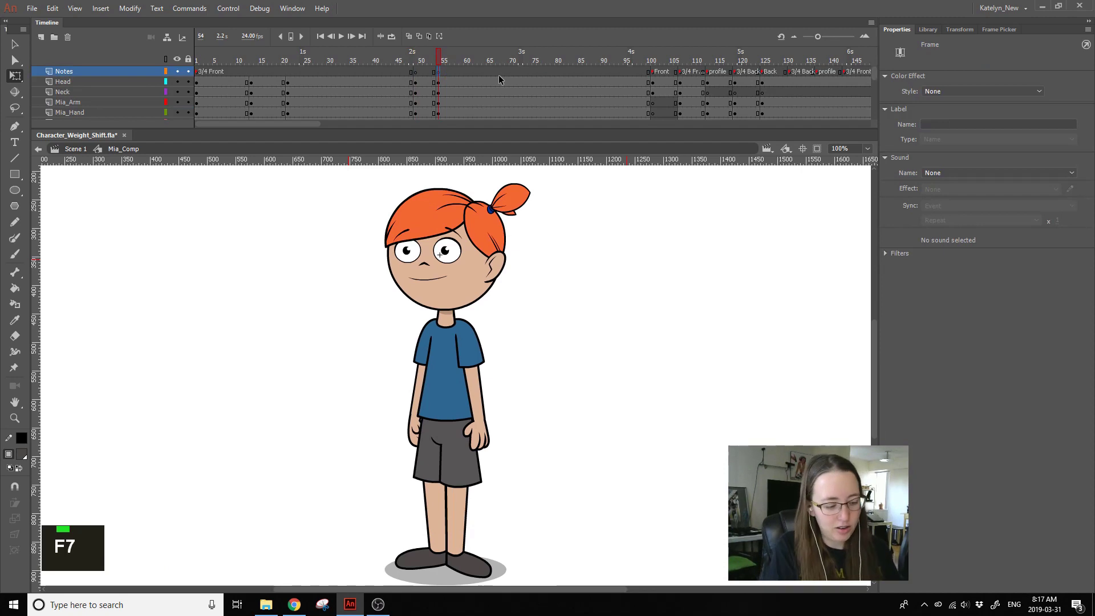
Step: Set up the Brush tool with a red fill and pressure sensitivity for marking on the Notes layer
left_click(15, 253)
left_click(21, 457)
left_click(178, 354)
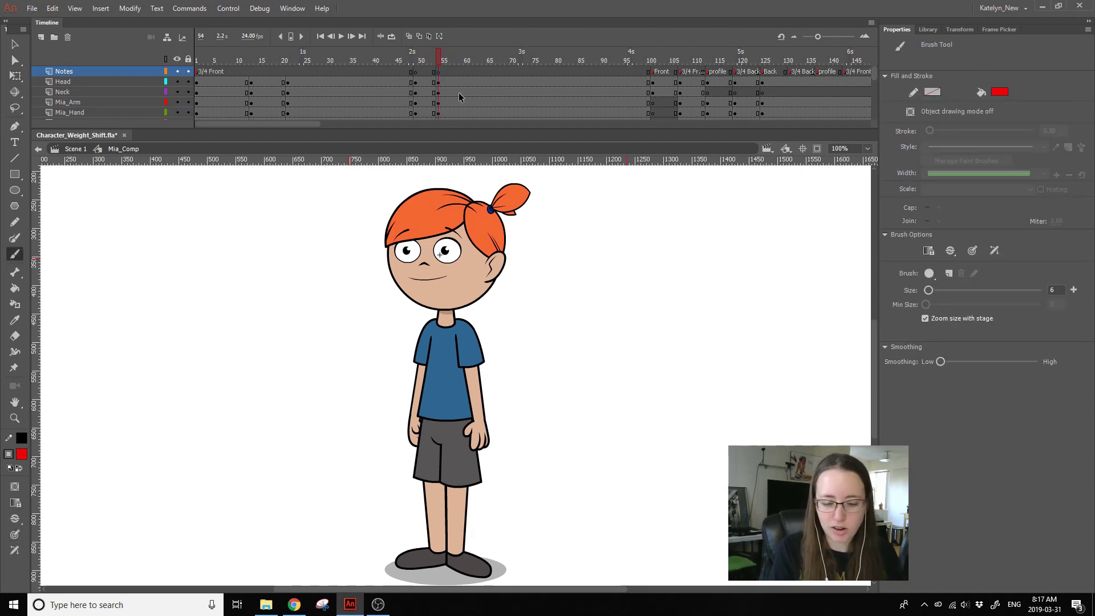
left_click(417, 71)
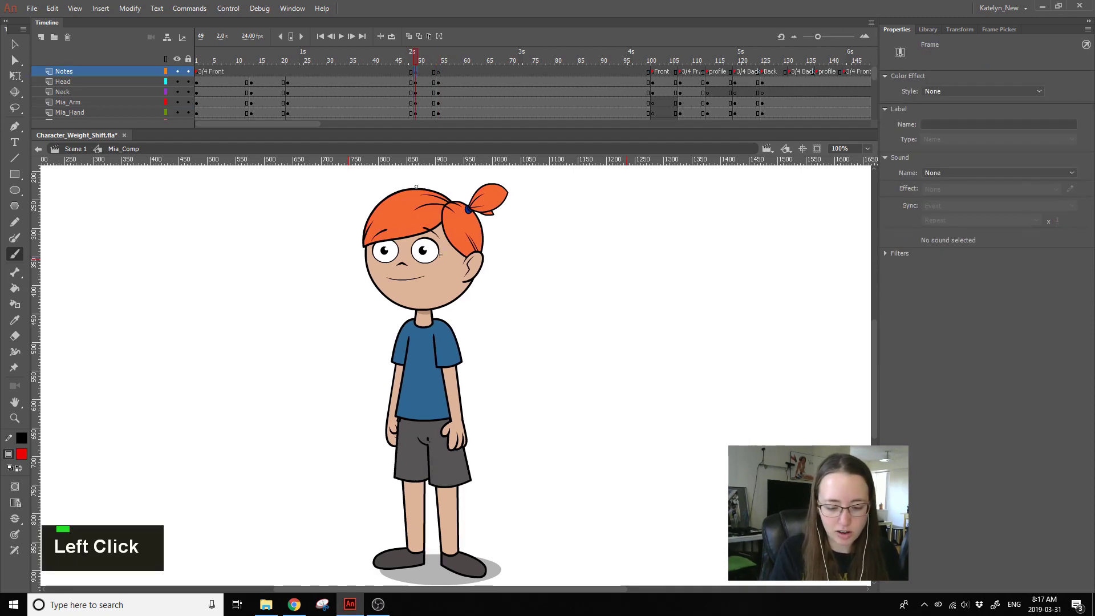
left_click(15, 535)
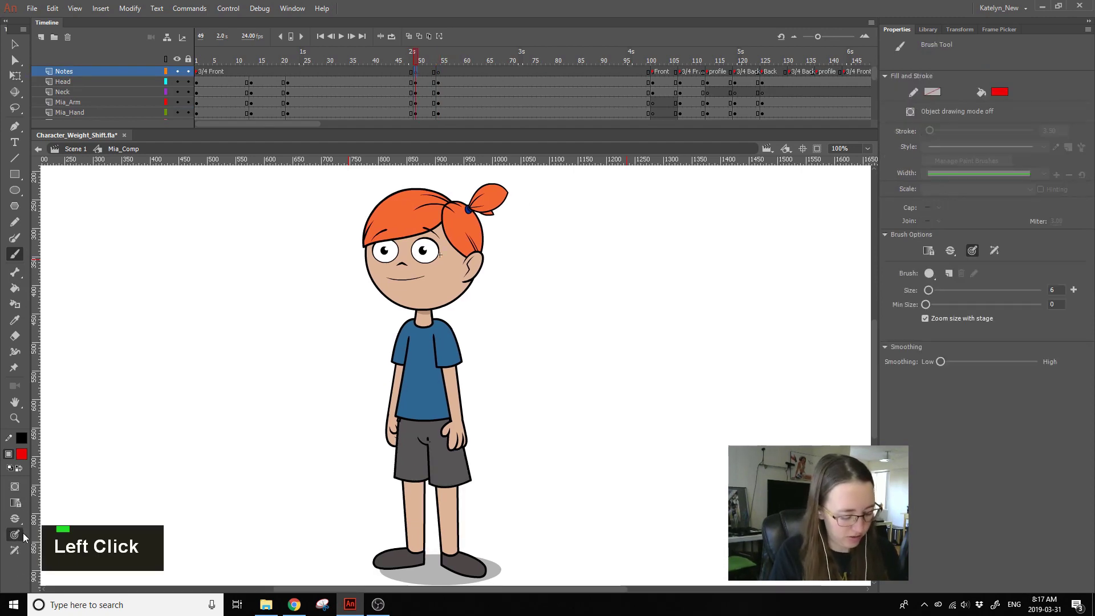
Step: Paint short red reference marks at the top of the head on the Notes keyframes at frames 49 and 54
left_click(439, 71)
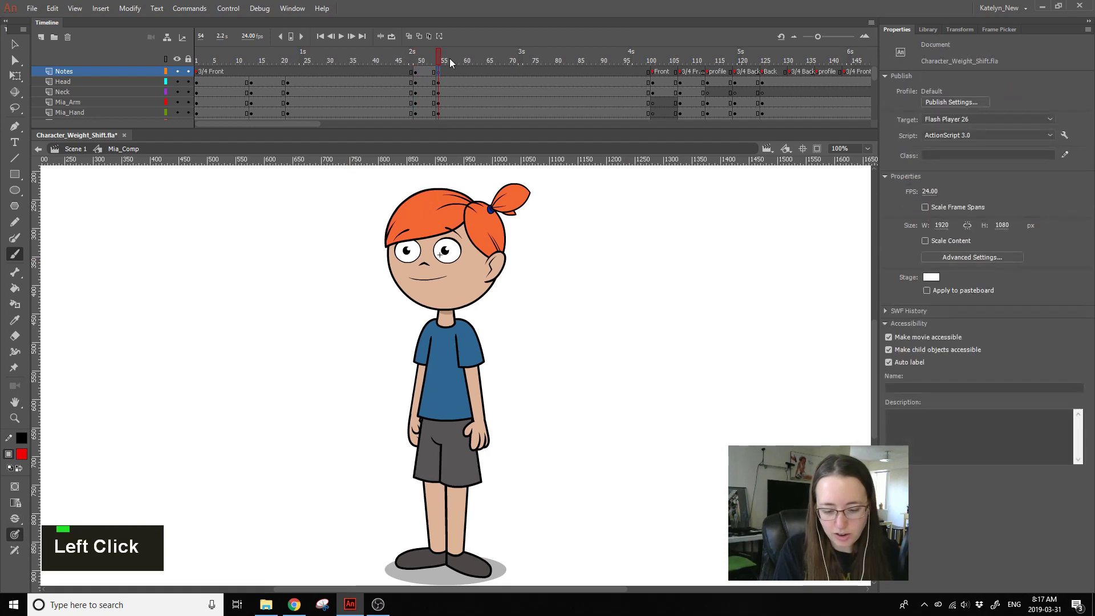
left_click_drag(437, 189, 444, 190)
left_click(425, 61)
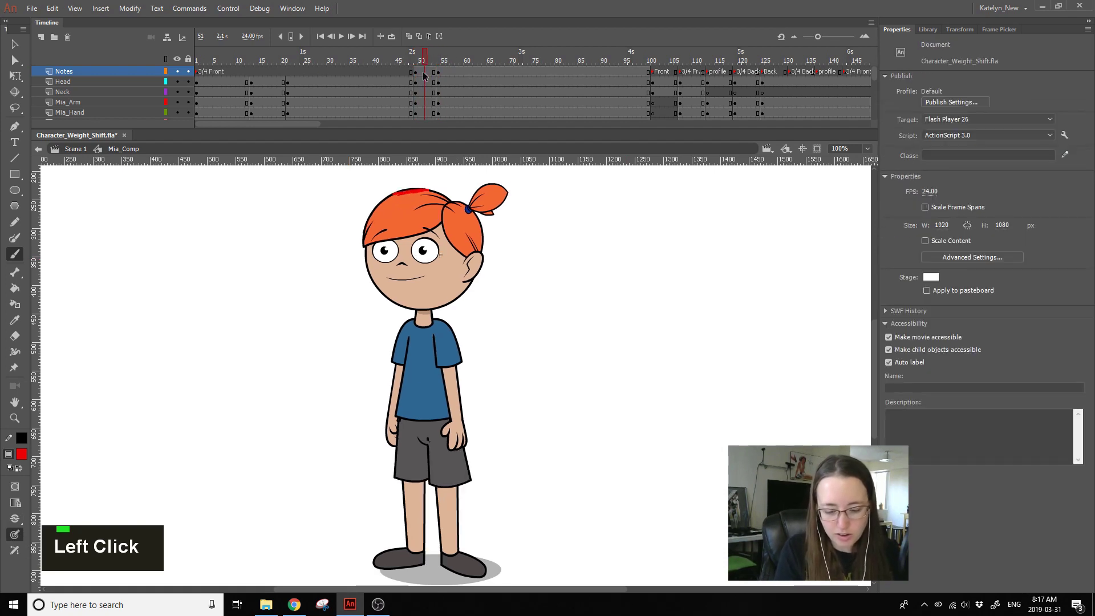
left_click_drag(383, 203, 456, 192)
key("ctrl+z")
Step: At frame 55, move the character's head, body and legs further right, without the shoes and shadow
left_click(445, 55)
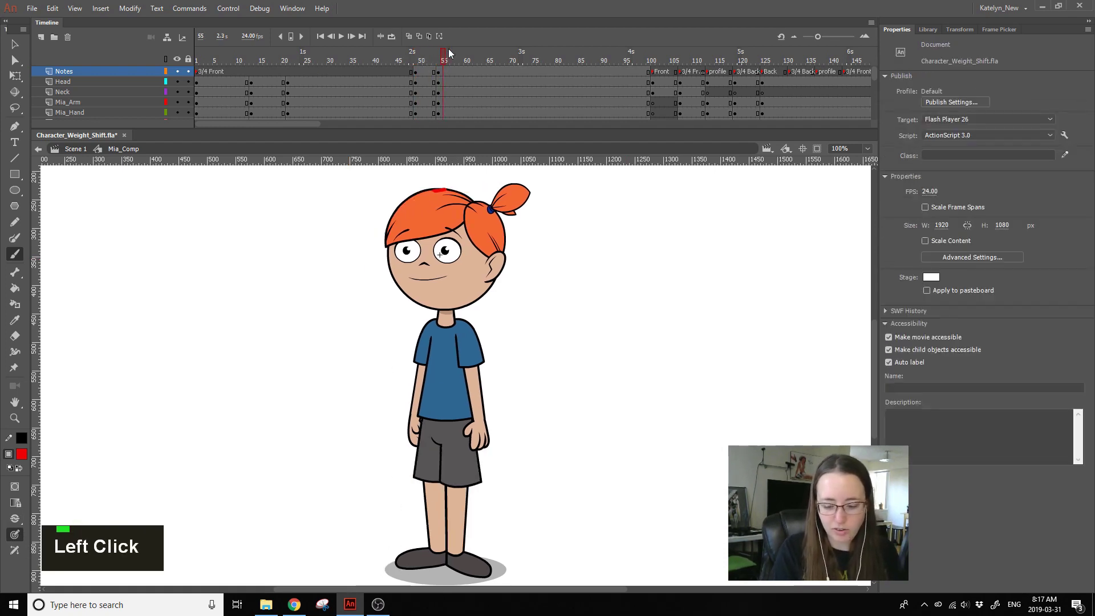
key("q")
left_click_drag(565, 212, 337, 507)
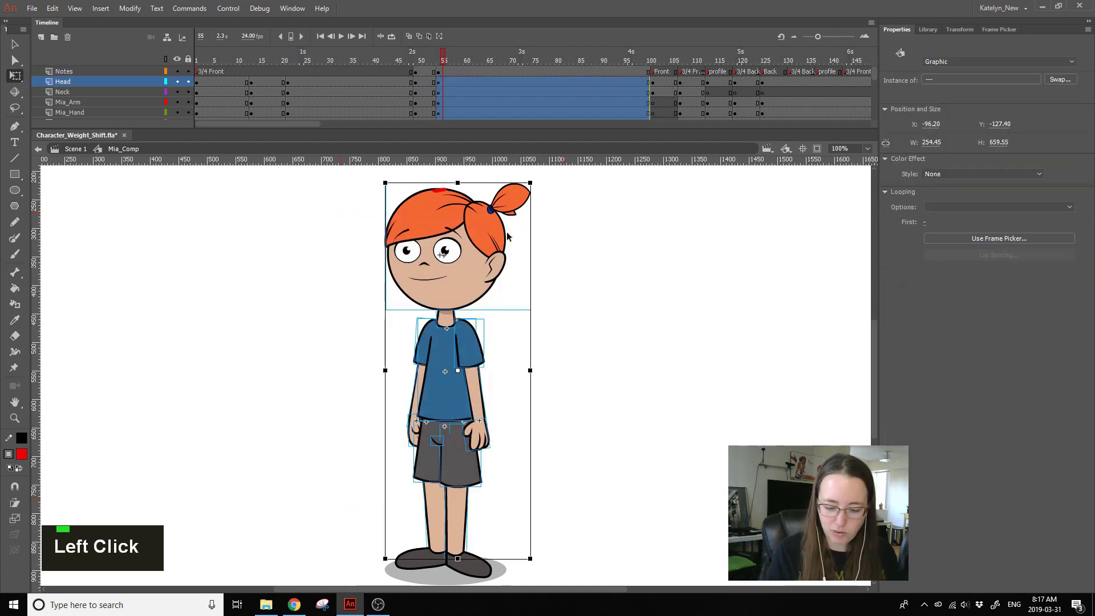
left_click(487, 281, "shift")
left_click_drag(489, 280, 500, 281)
Step: At frame 55, move both shoes and the shadow right beneath the legs, and compare the pose with frame 51
left_click(416, 560)
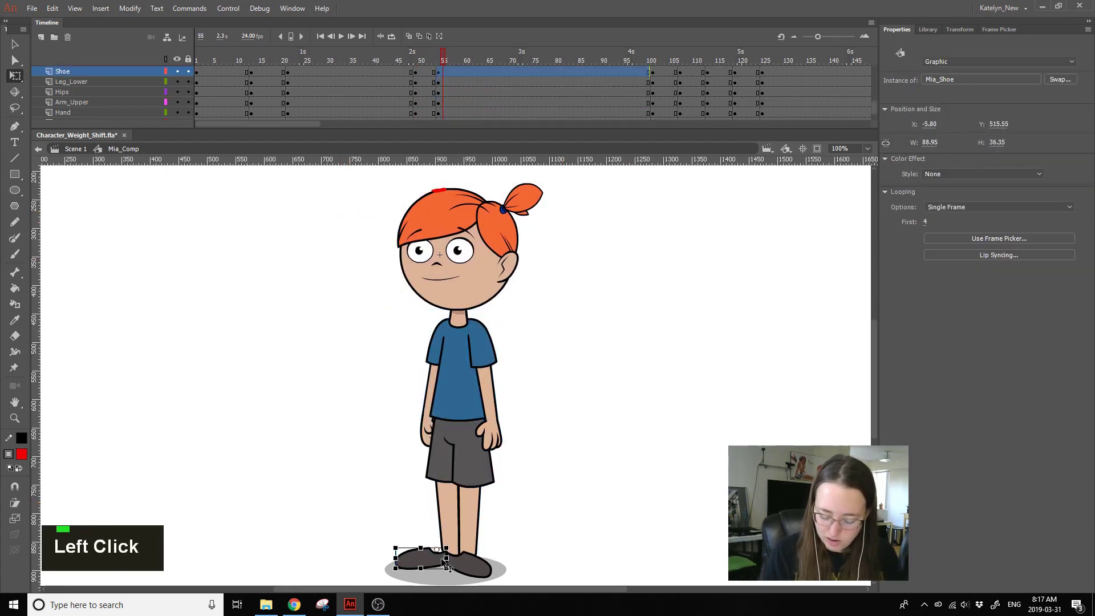
left_click(463, 572, "ctrl+shift")
left_click(493, 569, "ctrl+shift")
left_click_drag(473, 566, 486, 559)
left_click(421, 61)
left_click(457, 61)
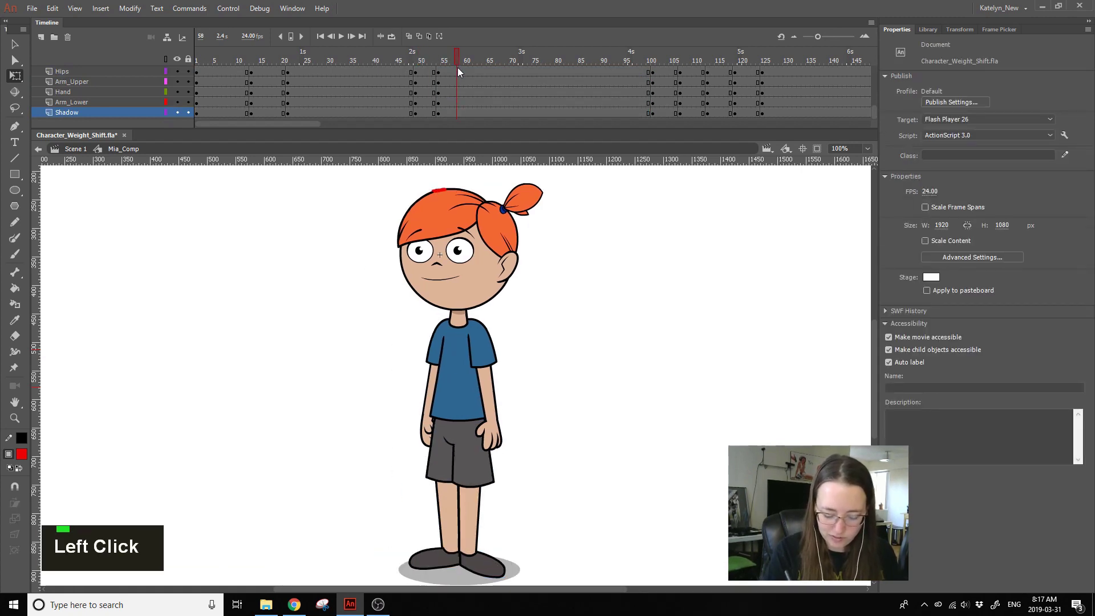
left_click(426, 62)
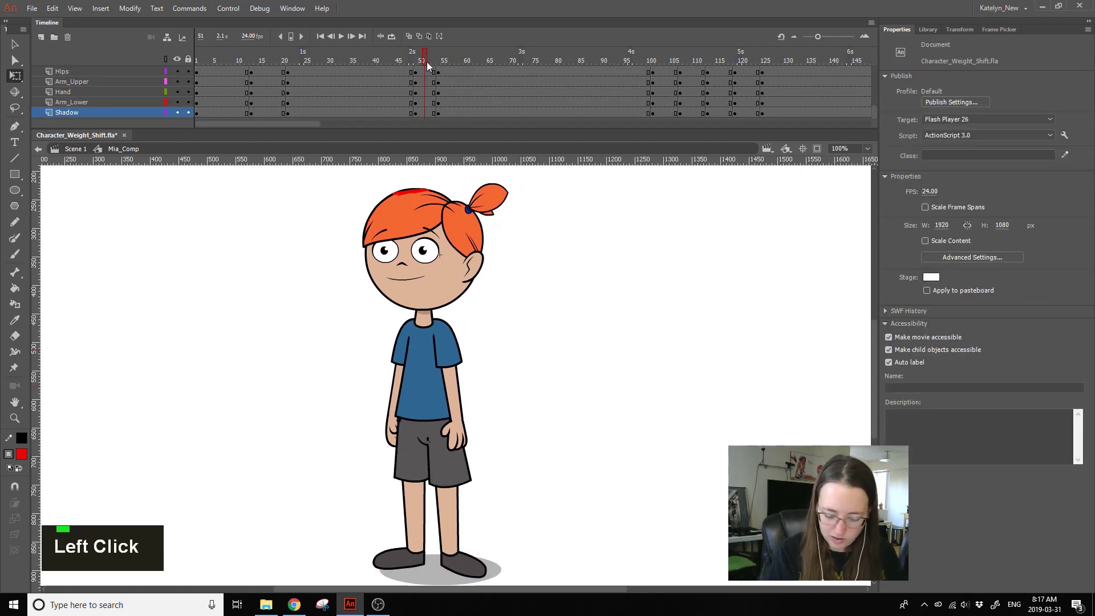
Step: Show onion skin outlines around frame 51, extending the range forward to frame 57
left_click(447, 513)
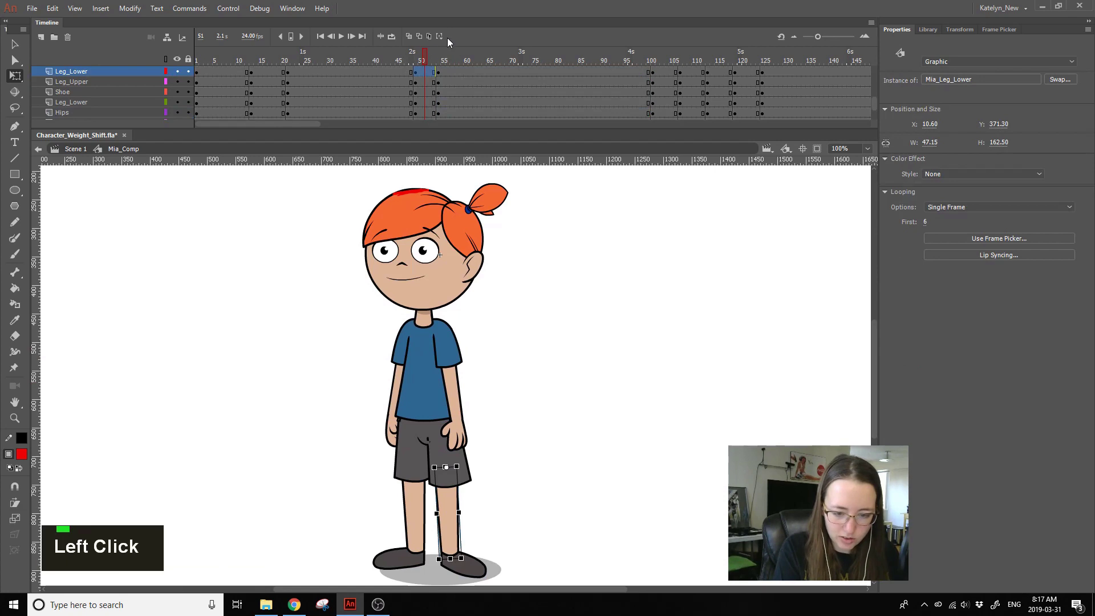
left_click_drag(437, 54, 452, 53)
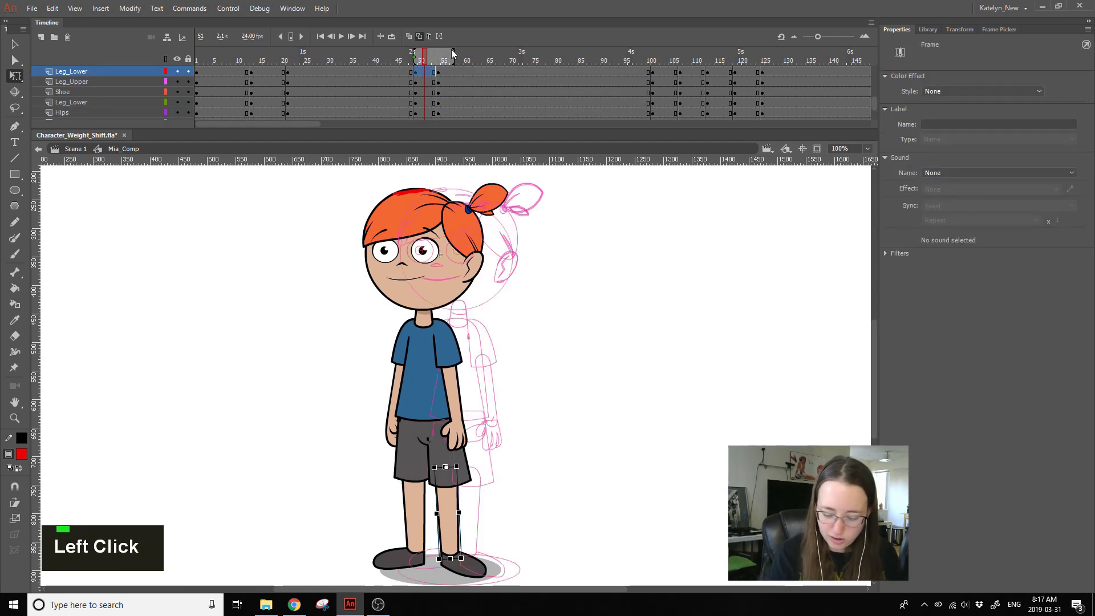
Step: At frame 51, swing the lower leg on the ponytail side outward and reposition its shoe beneath it
left_click(473, 571)
left_click_drag(490, 548, 495, 549)
key("ctrl+z")
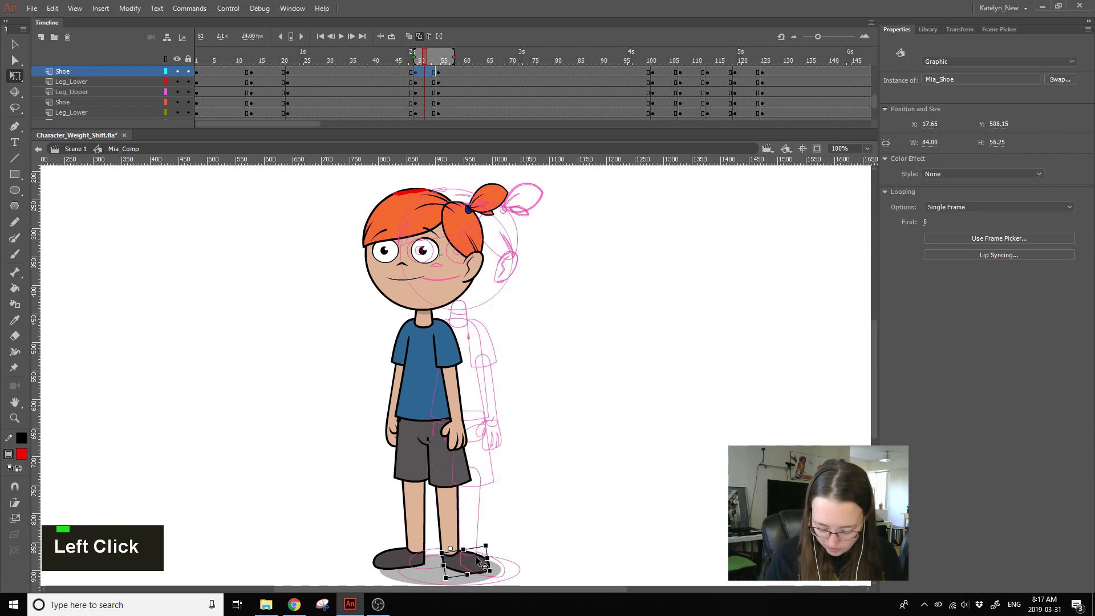
left_click(478, 561)
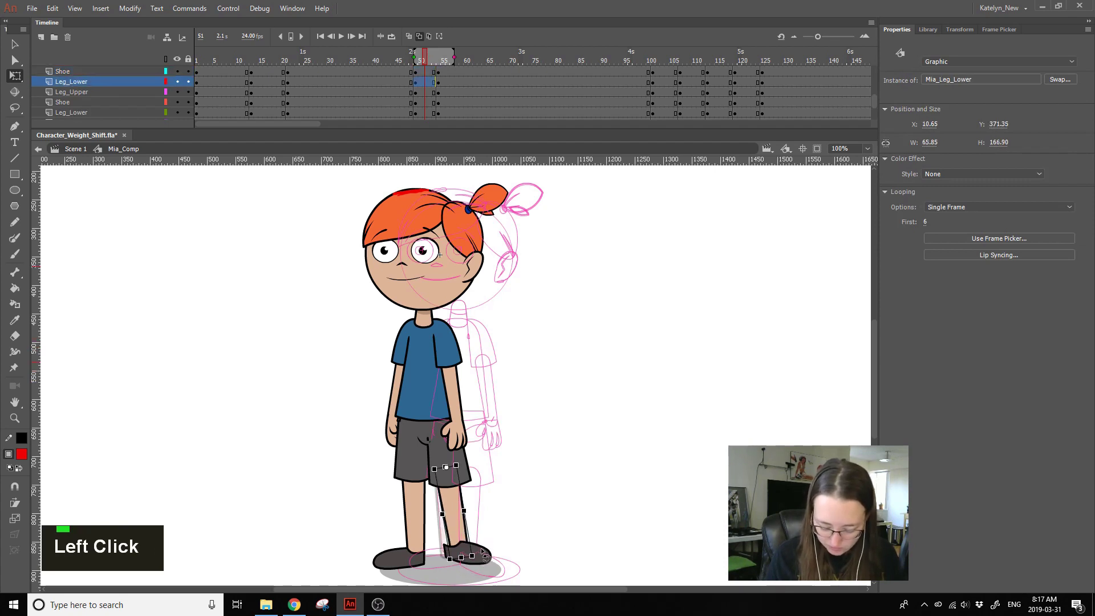
double_click(488, 562)
key("Down")
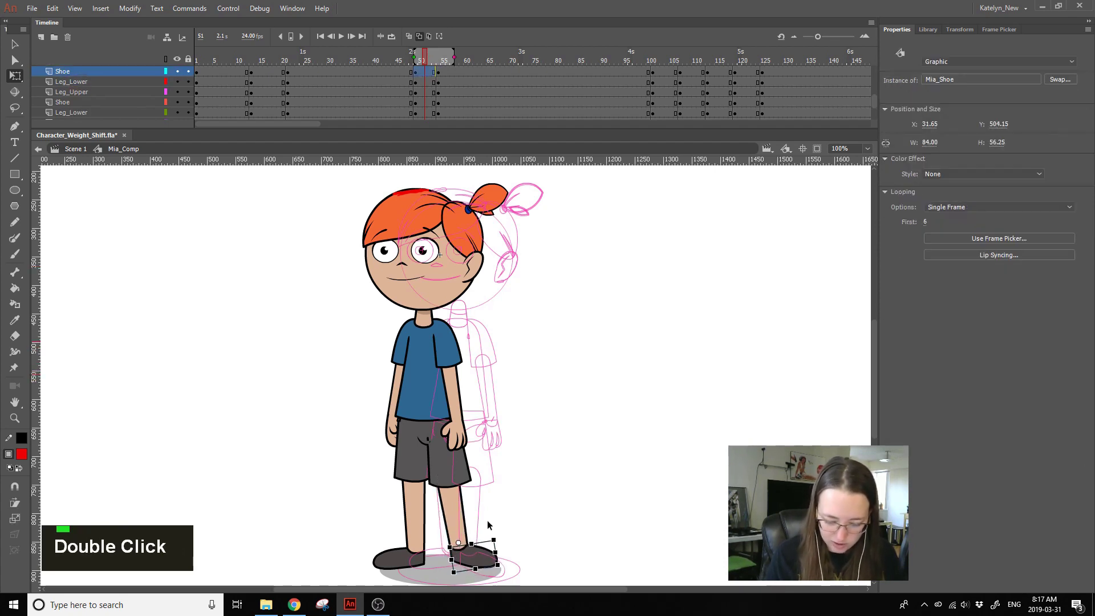
Step: Hide the onion skin outlines and compare the poses from frame 51 to frame 54, including the head mark
left_click(425, 36)
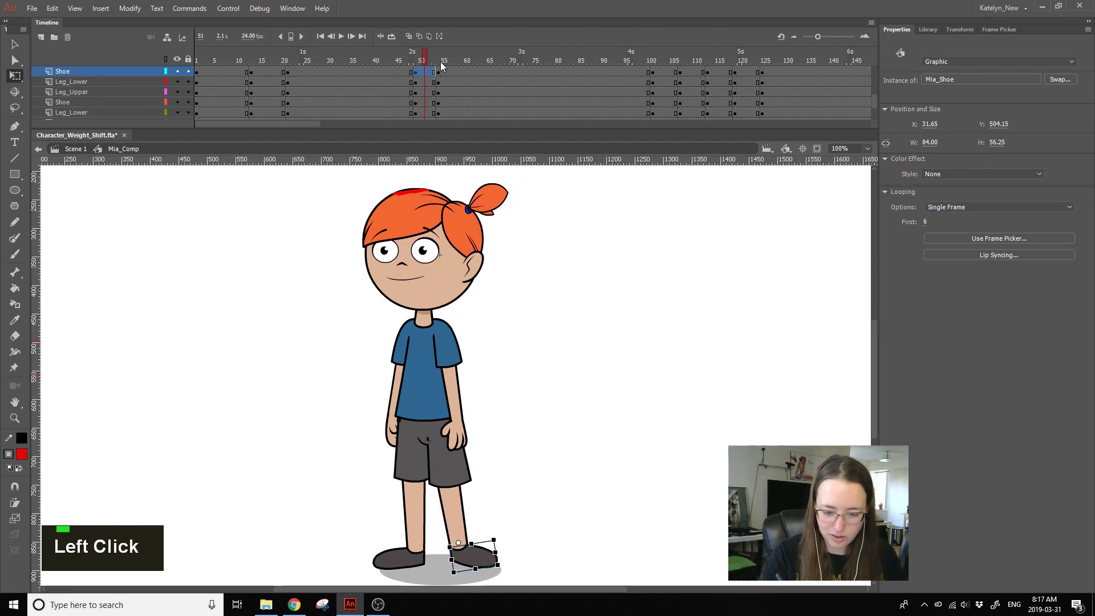
key(".")
mouse_move(440, 56)
left_mouse_down()
mouse_move(450, 59)
mouse_move(432, 60)
left_mouse_up()
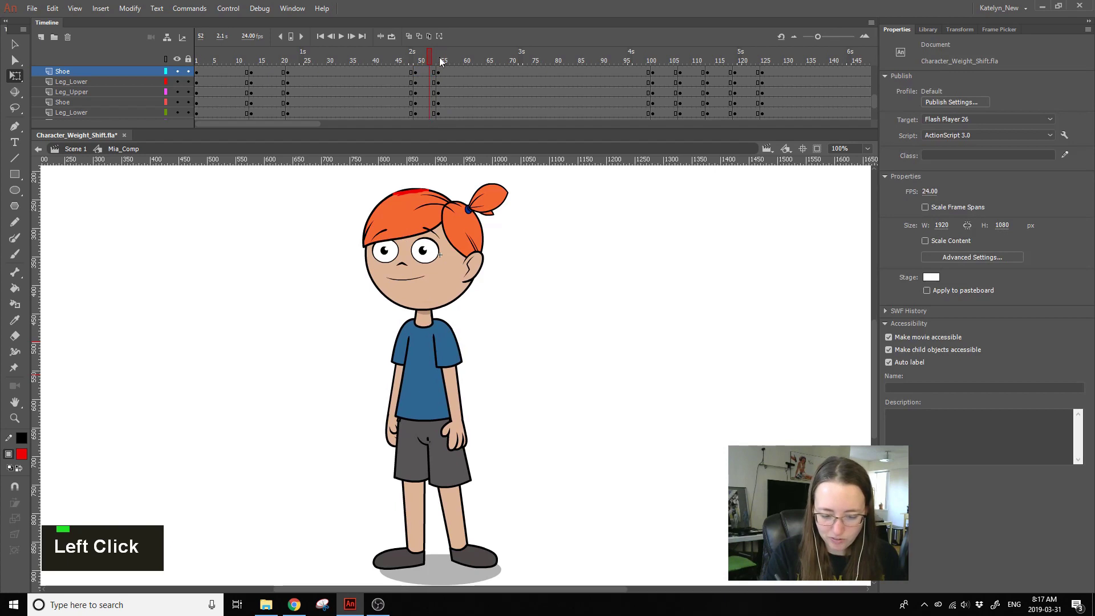
left_click(437, 62)
left_click(439, 190)
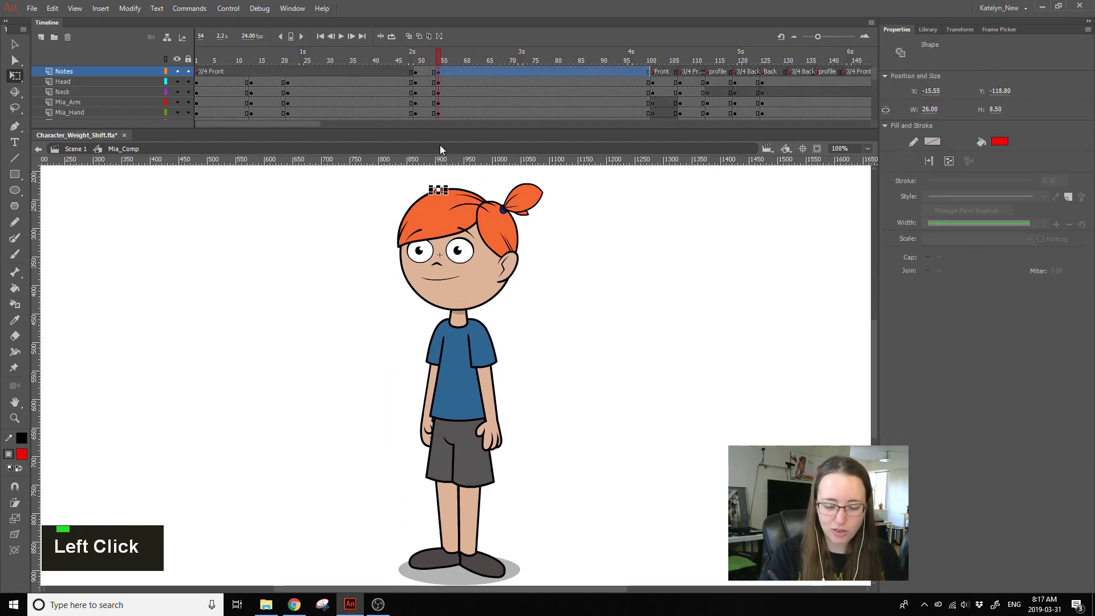
Step: Show onion skin outlines at frame 54 and brush a red arc across the tops of both head positions
left_click(420, 36)
left_click(479, 183)
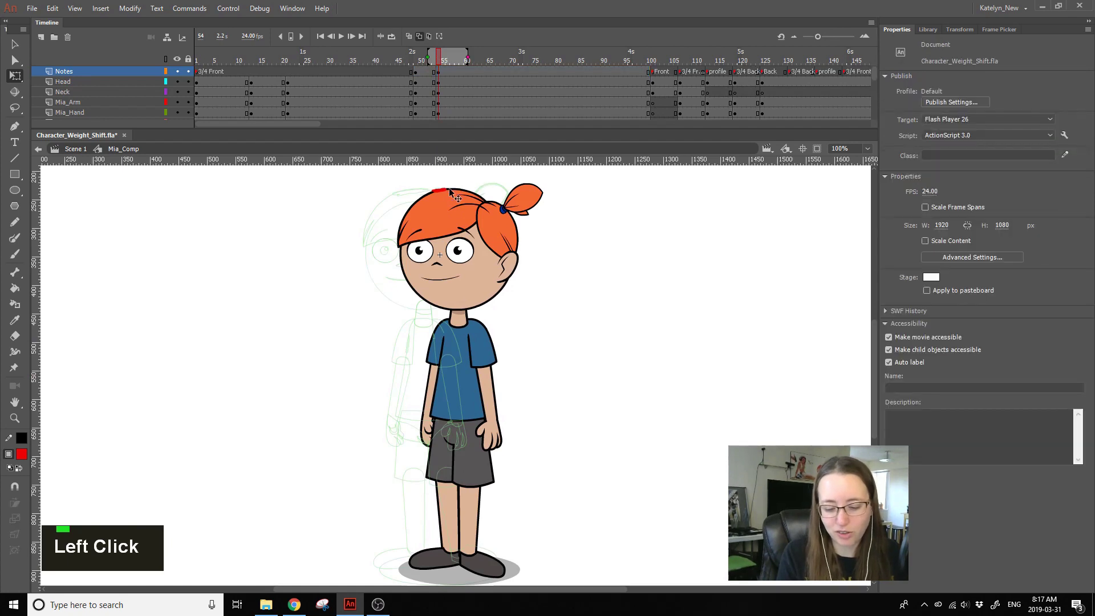
key("n")
key("b")
mouse_move(481, 195)
left_mouse_down()
mouse_move(424, 190)
mouse_move(390, 201)
mouse_move(469, 191)
mouse_move(421, 186)
mouse_move(390, 196)
mouse_move(488, 197)
mouse_move(419, 187)
mouse_move(384, 200)
left_mouse_up()
key("ctrl+z")
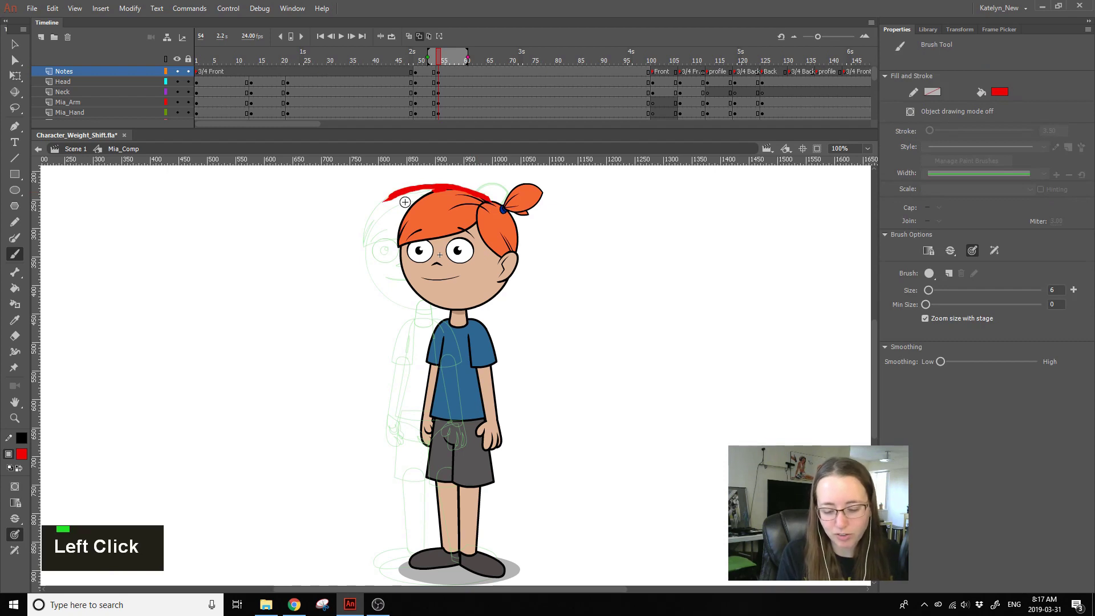
Step: Delete the red brush marks from the Notes layer's keyframes at frames 49 and 54
left_click(440, 71)
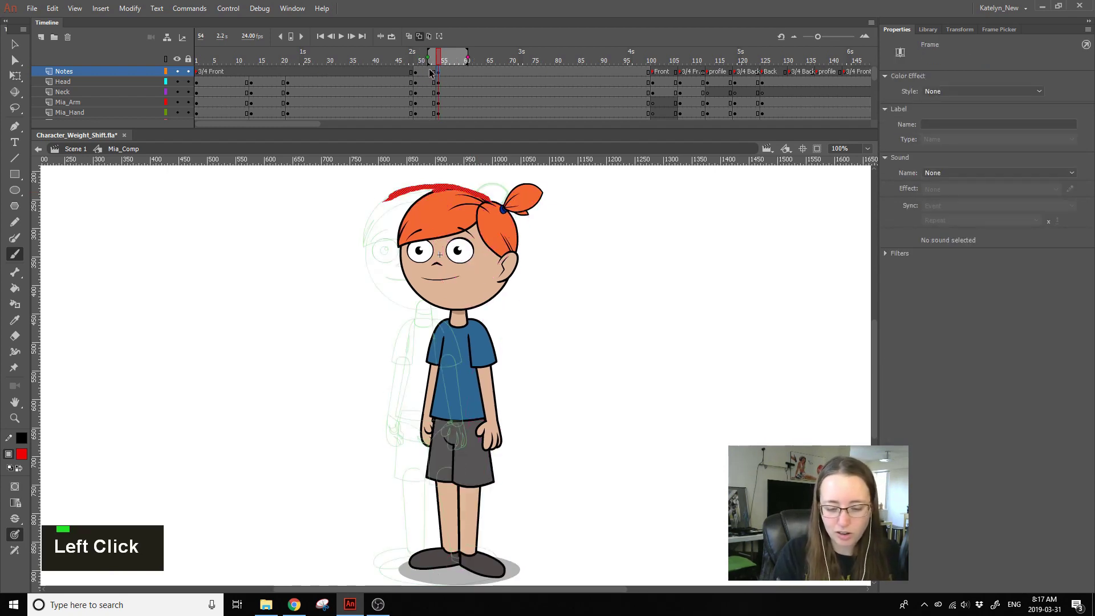
left_click(430, 71)
key("Delete")
left_click(438, 73)
key("Delete")
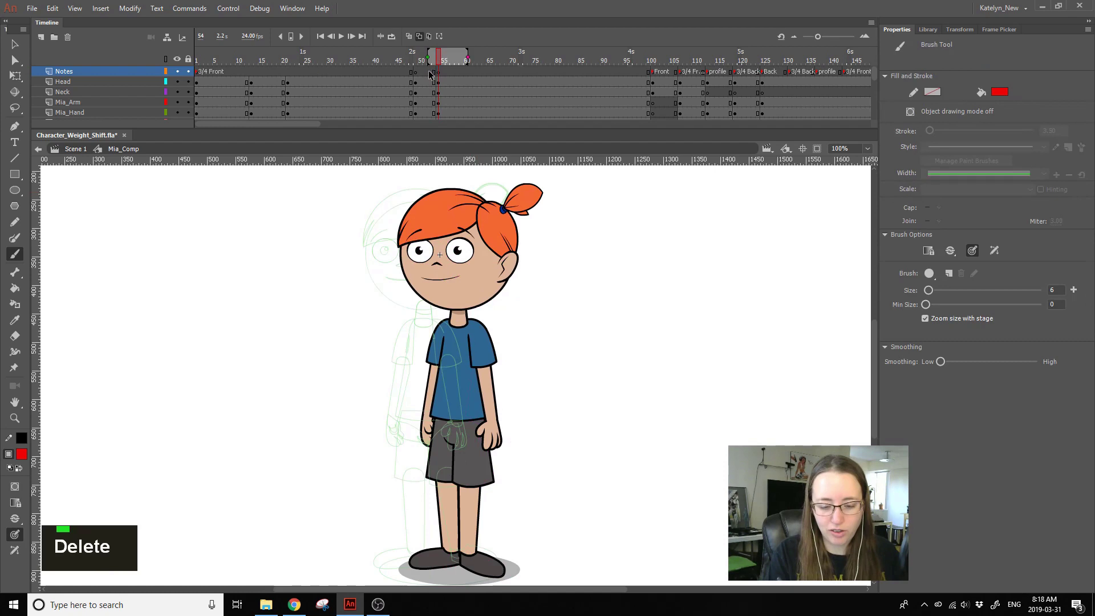
Step: At frame 52 on the Notes layer, brush a straight red line between the tops of both head positions
left_click(429, 73)
mouse_move(393, 200)
left_mouse_down()
mouse_move(464, 194)
mouse_move(393, 198)
left_mouse_up()
key("ctrl+z")
left_click_drag(474, 190, 404, 194)
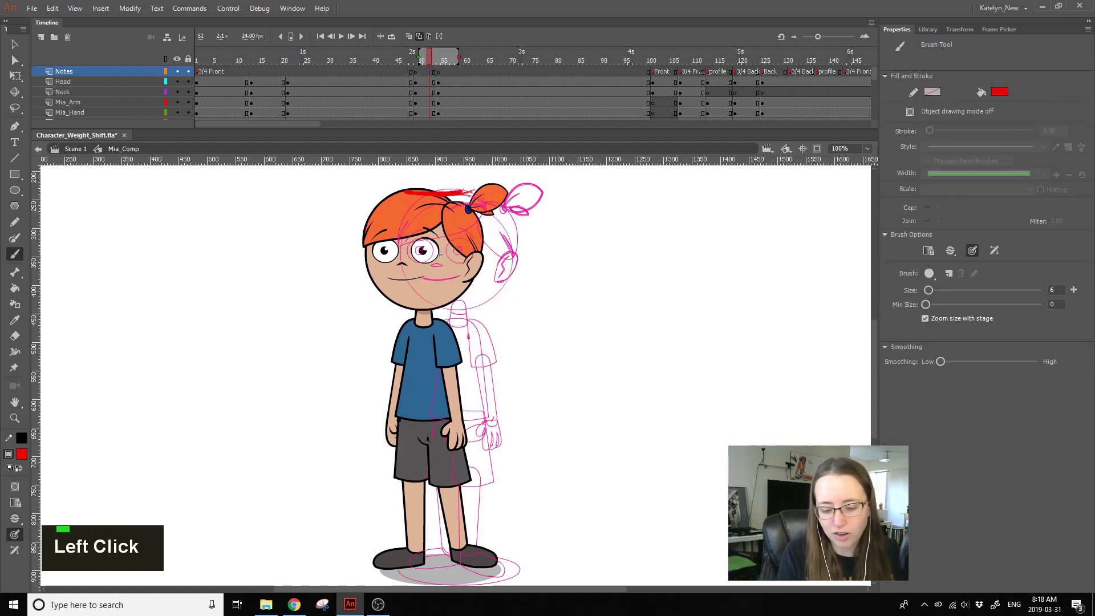
Step: Compare the head positions at frames 52 and 55, hide the onion skin outlines, and scrub back to frame 24
left_click(416, 73)
left_click(430, 64)
key("q")
left_click(429, 83)
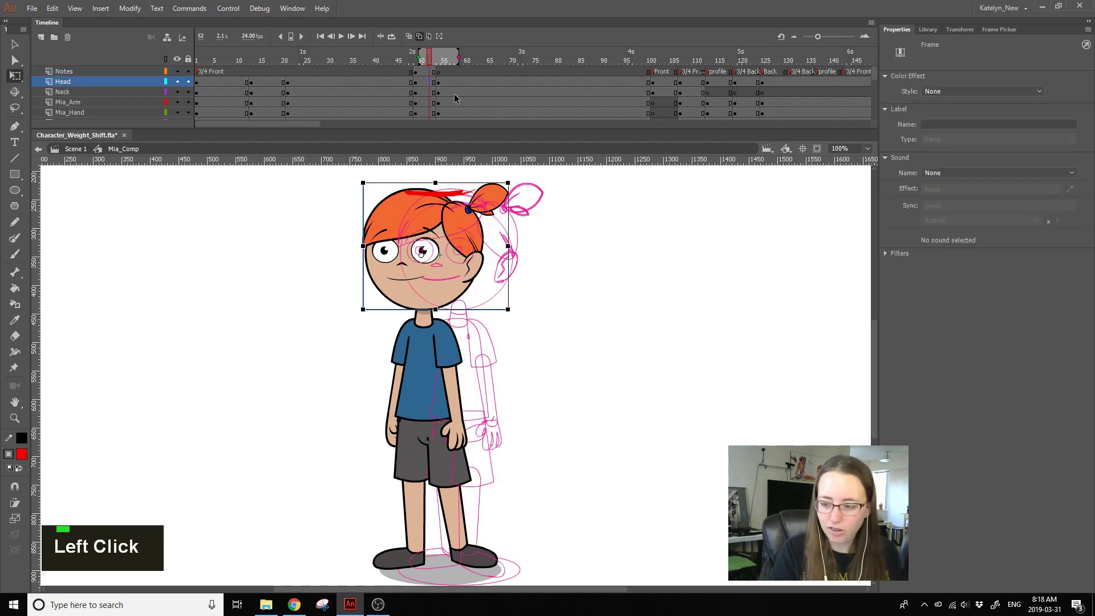
left_click(446, 82)
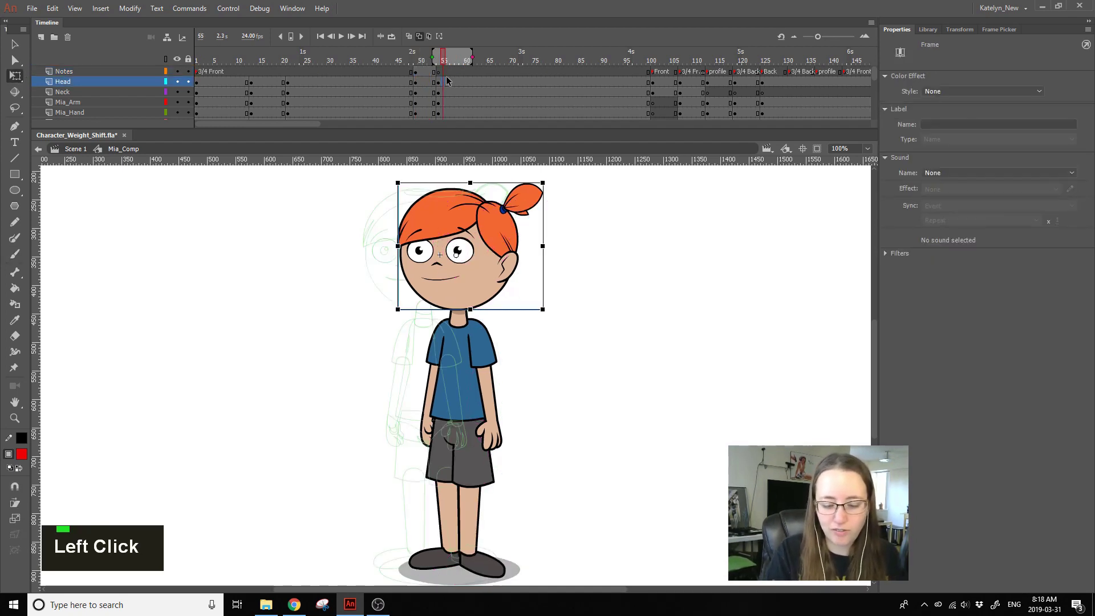
left_click(431, 36)
left_click_drag(448, 55, 302, 101)
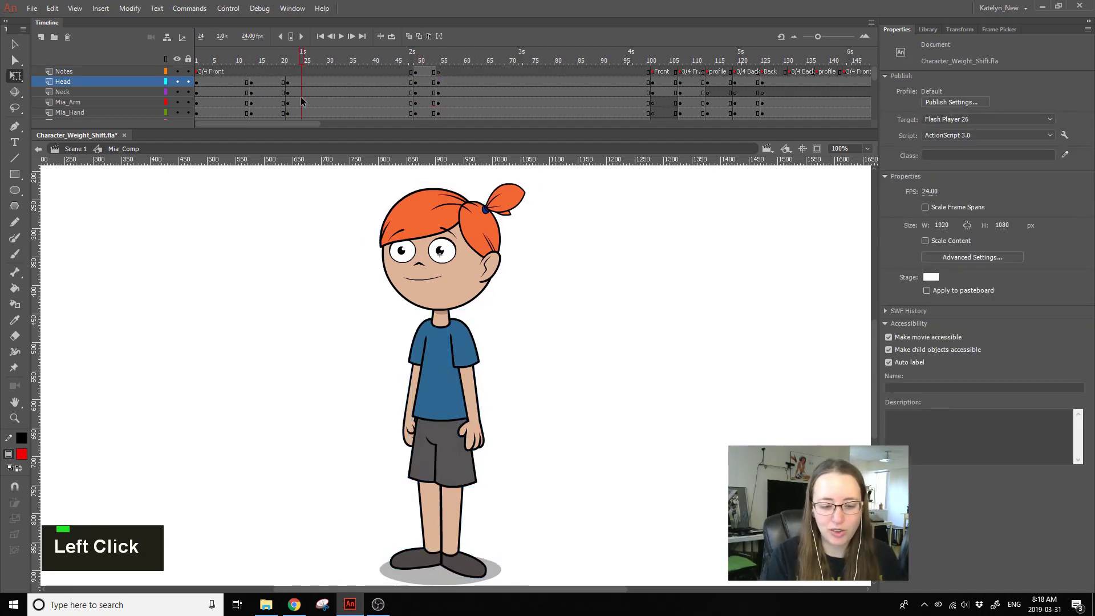
Step: Delete the red line from the Notes layer and clear the frame 49 and 54 keyframes on all layers from Head to Shadow
left_click(419, 73)
key("Delete")
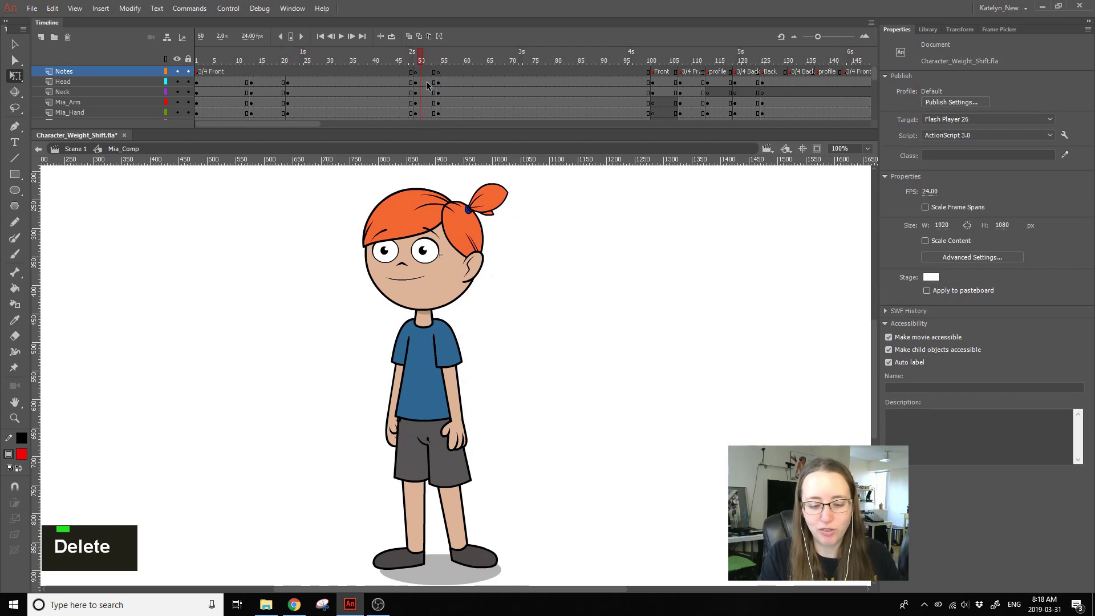
left_click(430, 84)
left_click(418, 81)
scroll(570, 94, "down", 3)
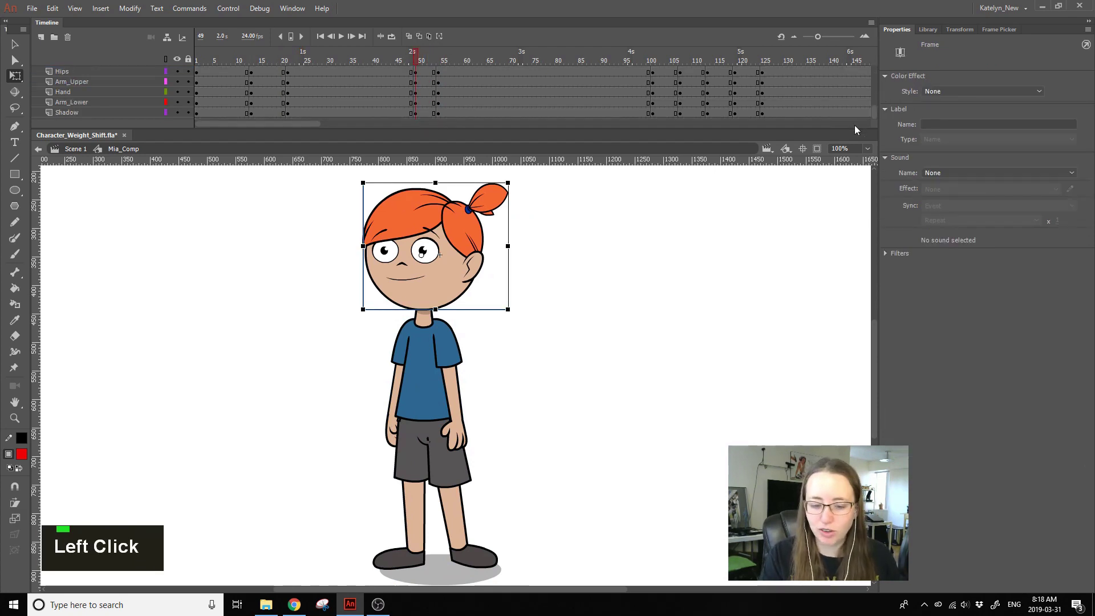
left_click(438, 113, "shift")
key("shift+F6")
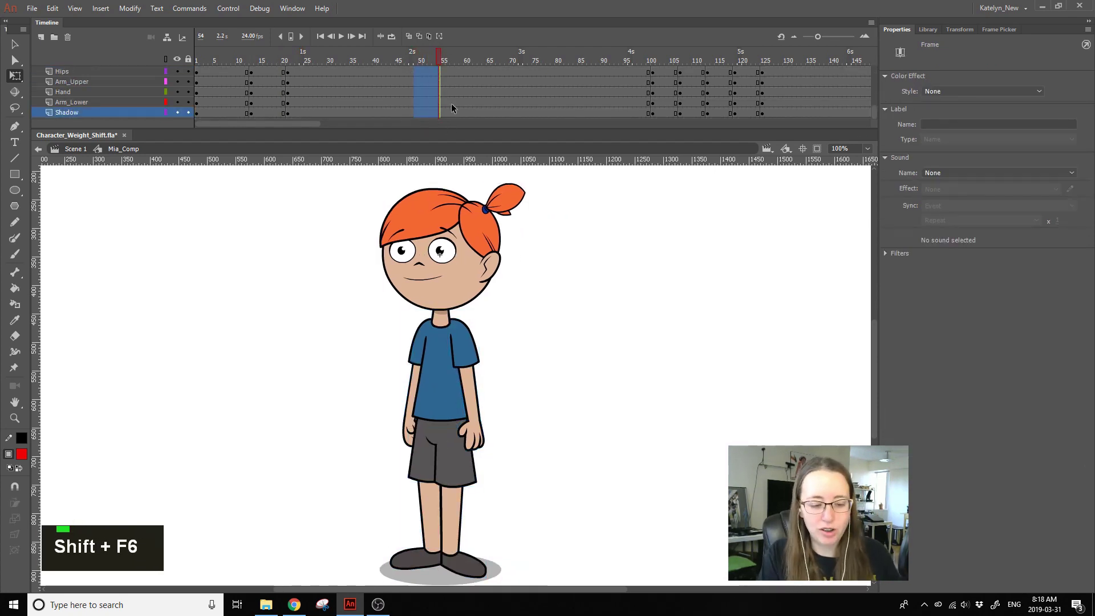
Step: Review the first weight shift between frames 15 and 24, checking it with onion skin outlines at frame 19
left_click(261, 60)
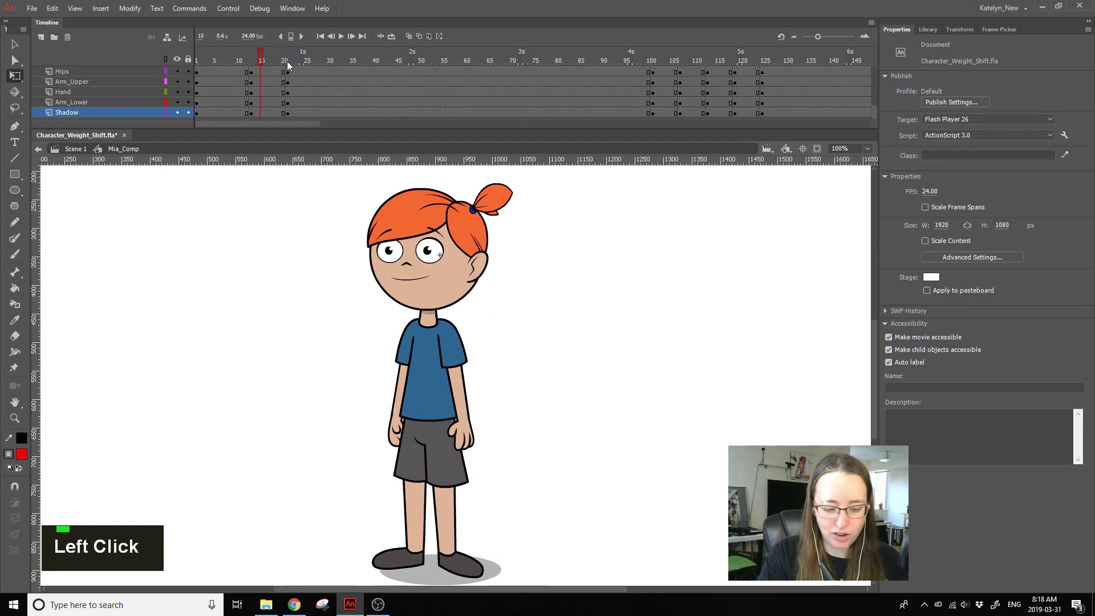
left_click_drag(284, 63, 296, 64)
left_click(274, 61)
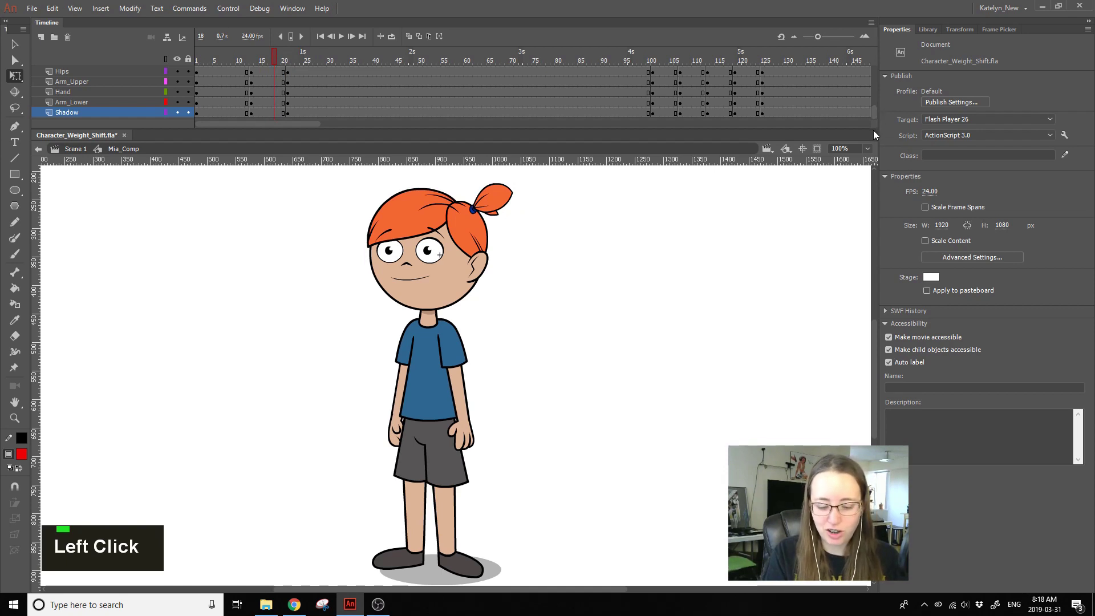
left_click_drag(186, 83, 350, 50)
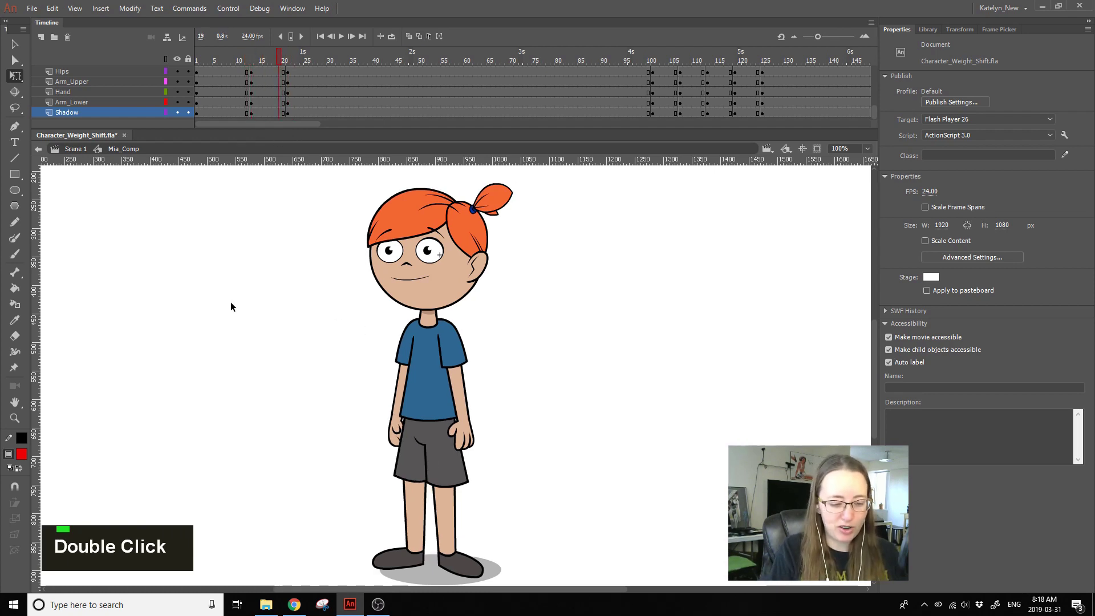
left_click(468, 233)
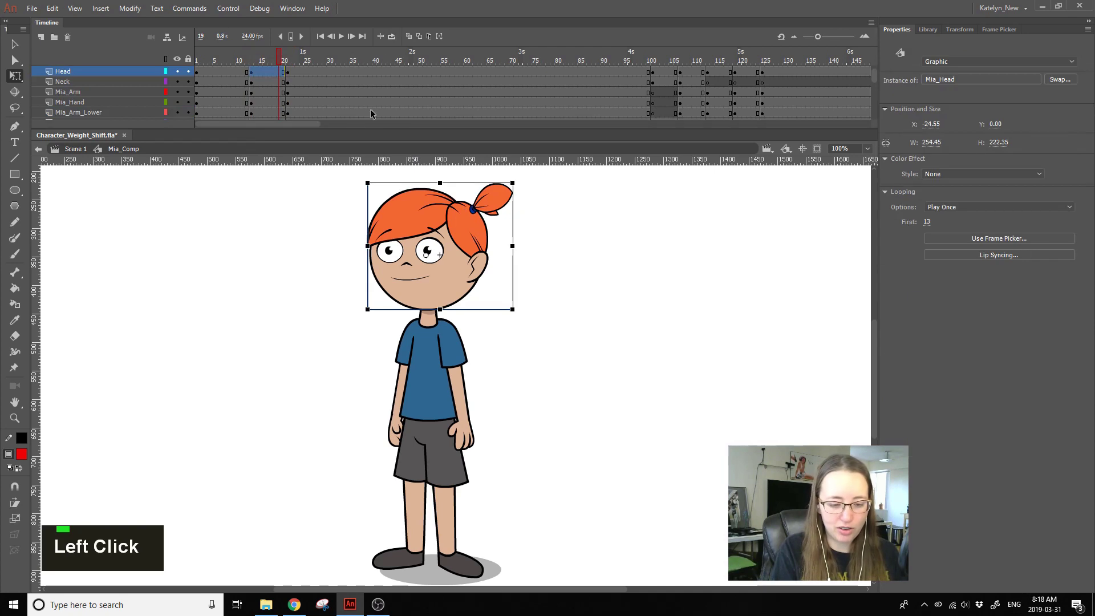
left_click(419, 37)
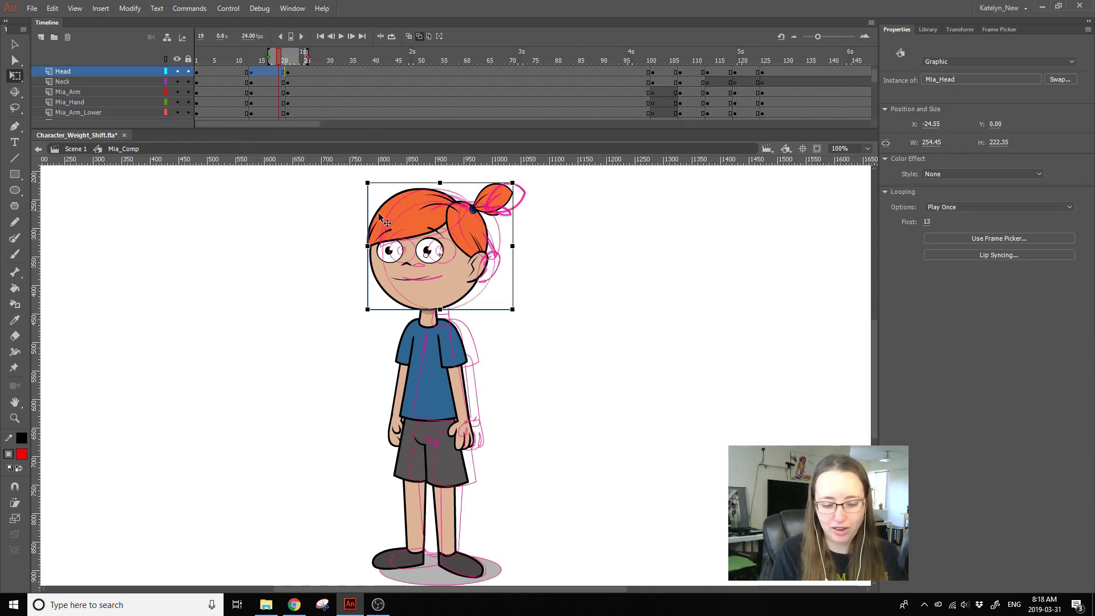
left_click(422, 39)
left_click(423, 40)
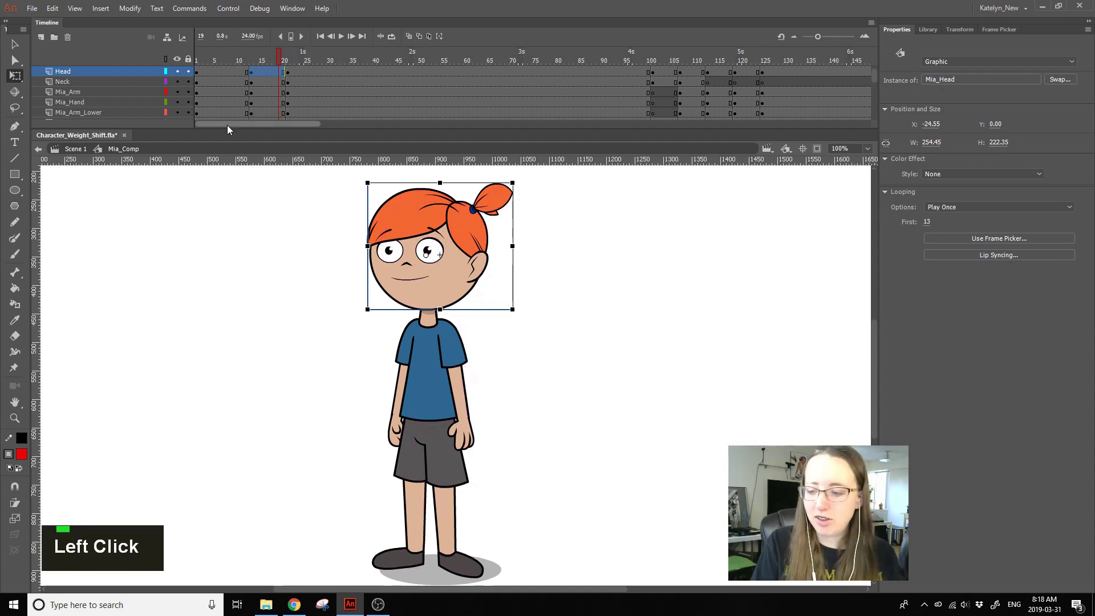
Step: Enlarge the timeline and create classic tweens between frames 13 and 21 on all layers from Head to Shadow
scroll(565, 80, "up", 1)
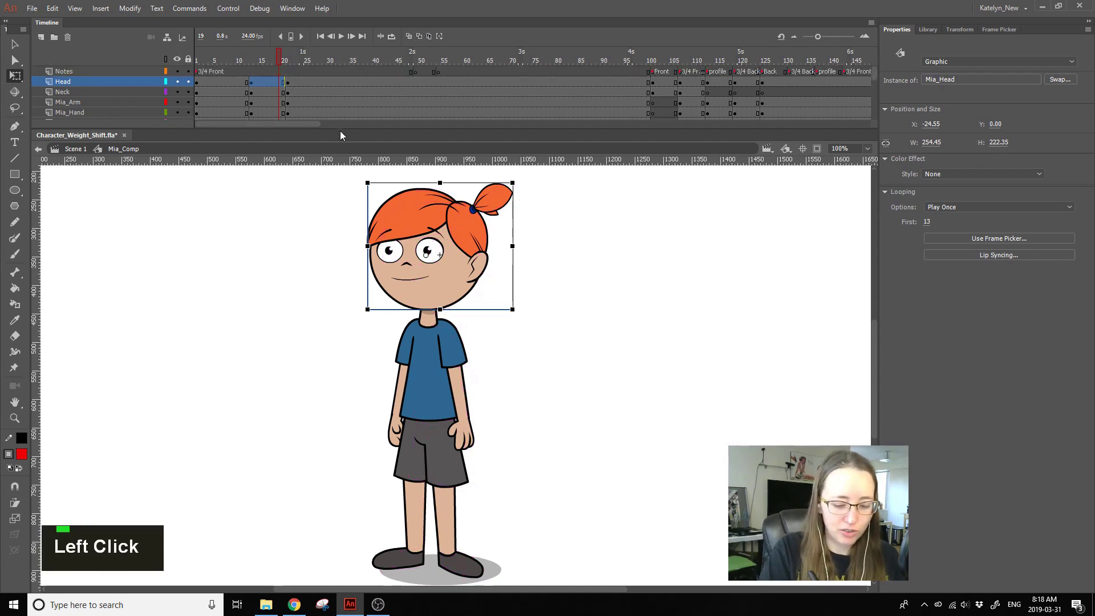
left_click_drag(339, 128, 339, 148)
left_click(286, 84)
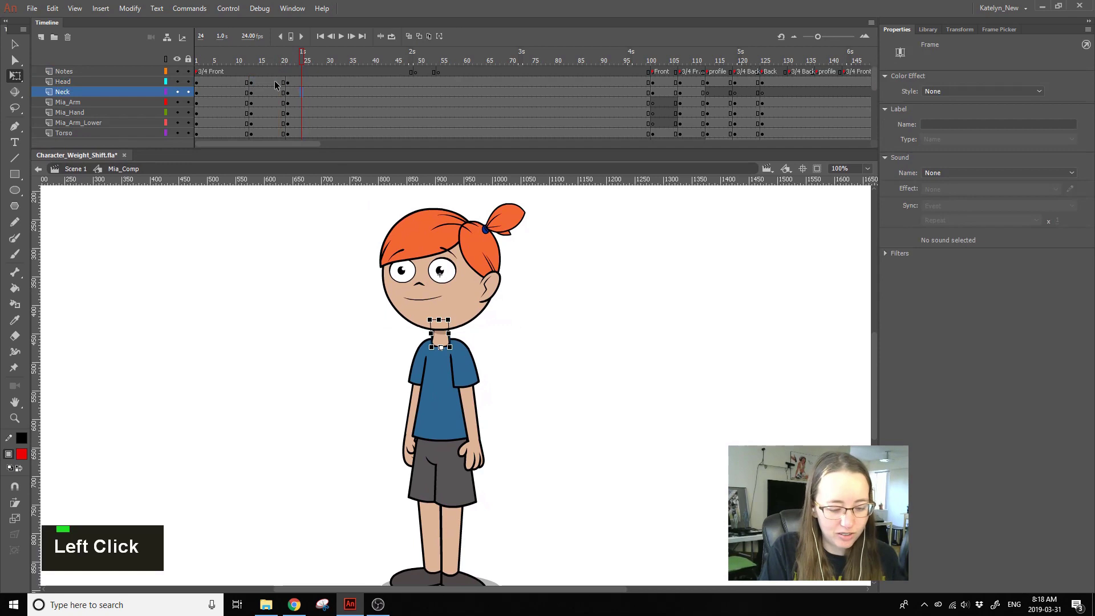
double_click(286, 84)
left_click(878, 83)
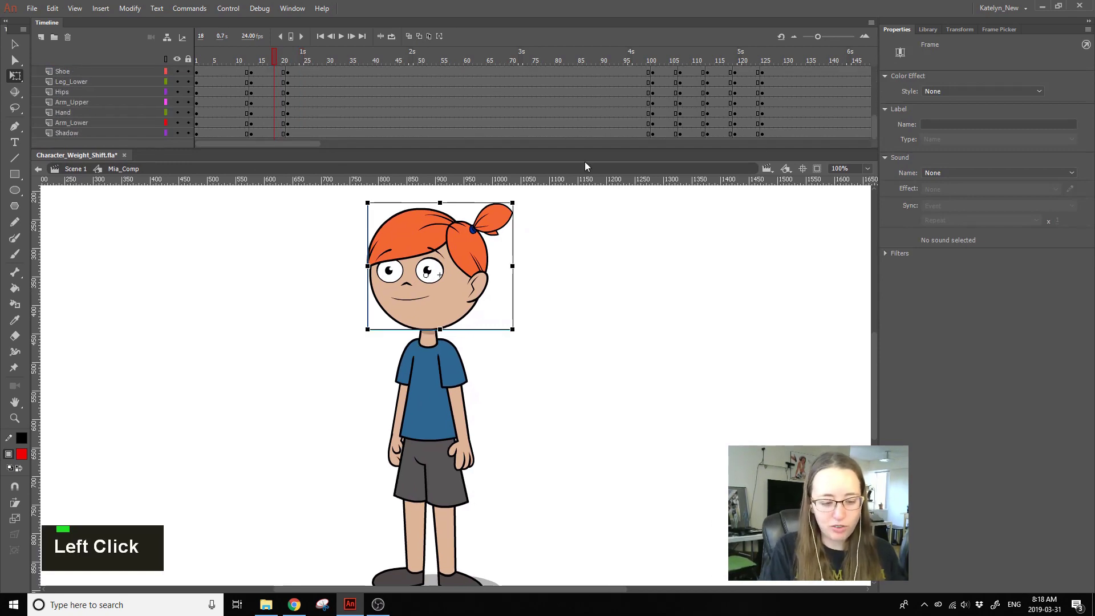
left_click(268, 133, "shift")
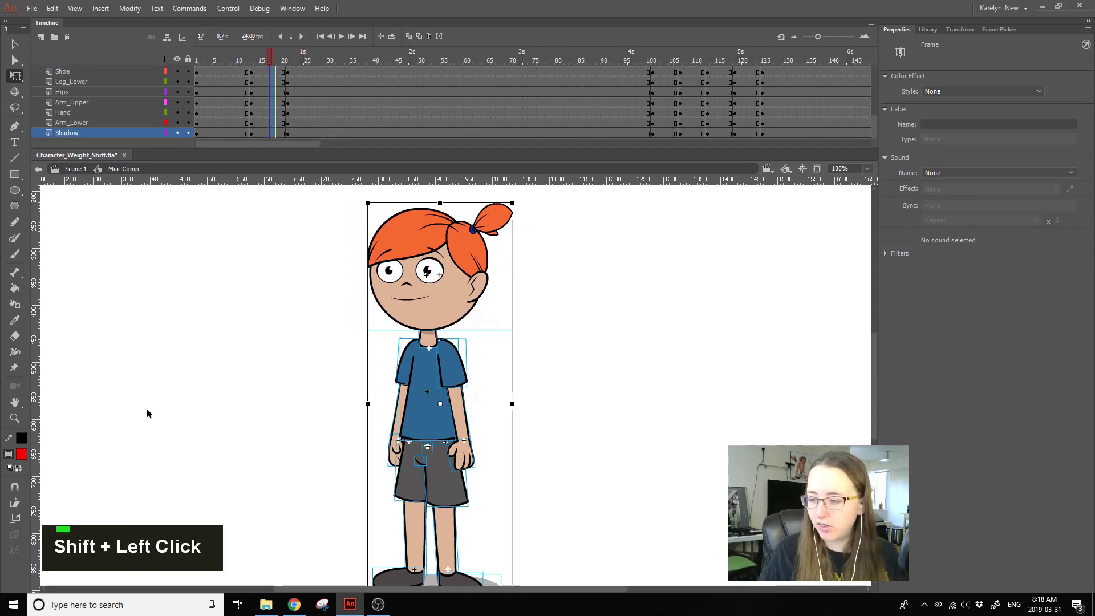
right_click(269, 87)
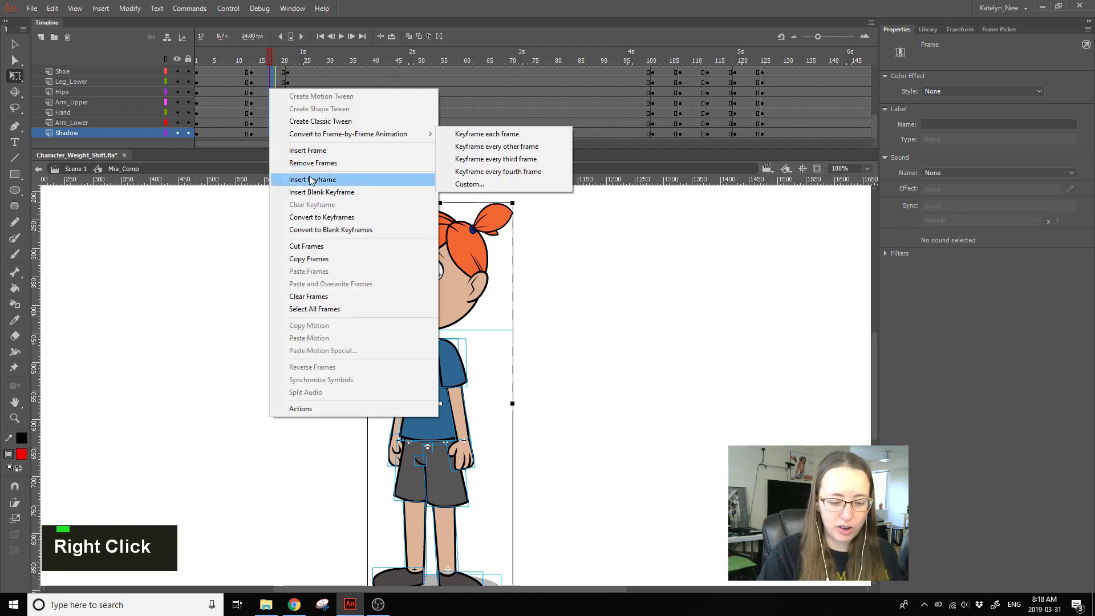
left_click(337, 122)
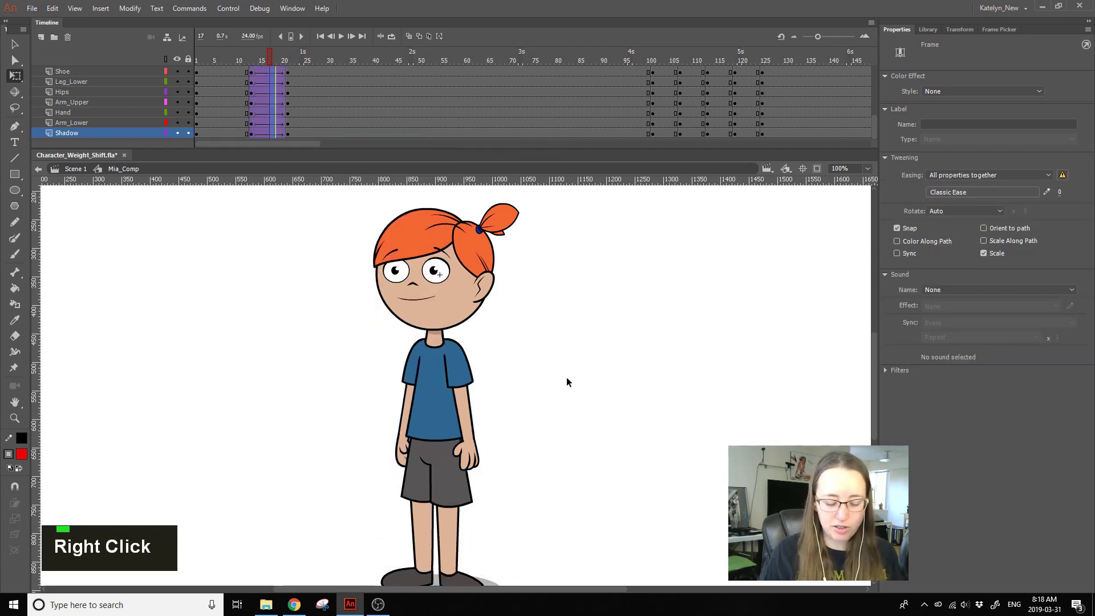
Step: Scrub through the tweened weight shift around frame 17 and examine the easing presets available for the Shoe layer's tween
left_click(565, 397)
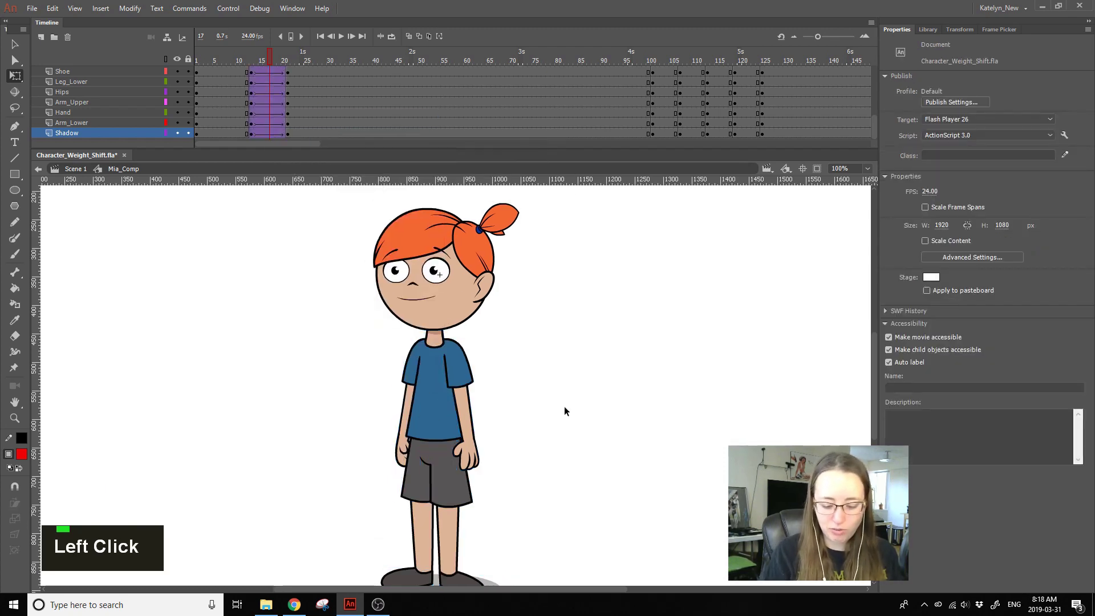
left_click_drag(265, 63, 292, 73)
left_click(270, 74)
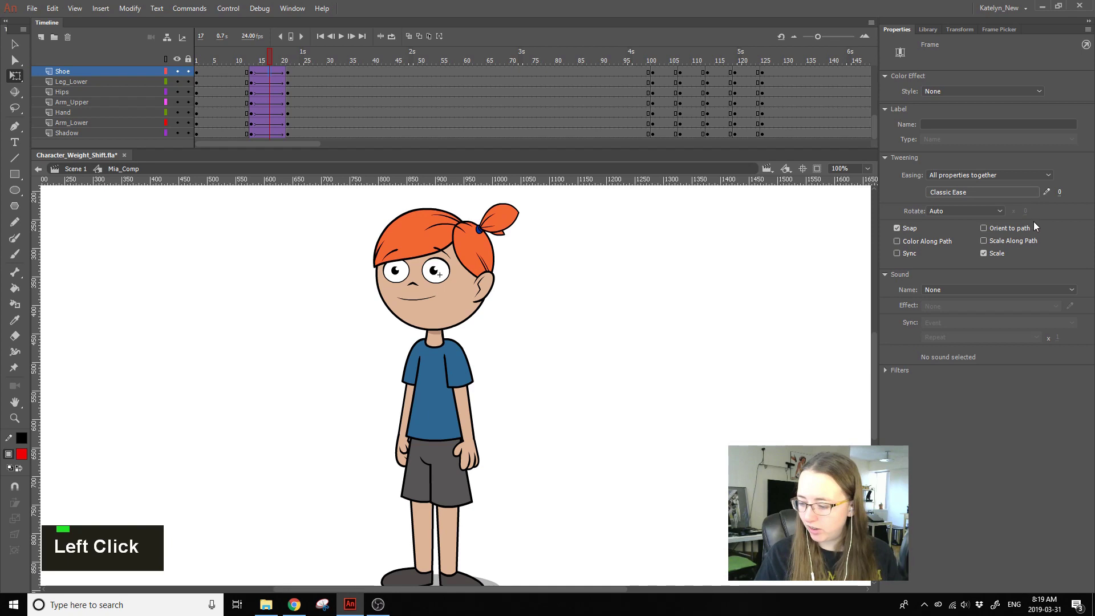
left_click(1015, 193)
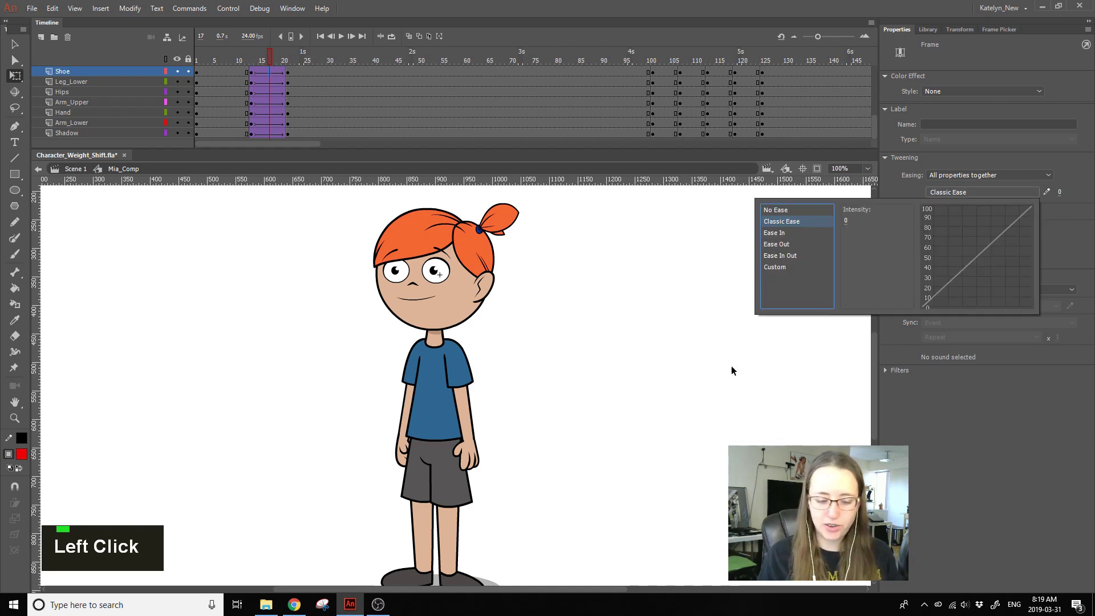
left_click(635, 359)
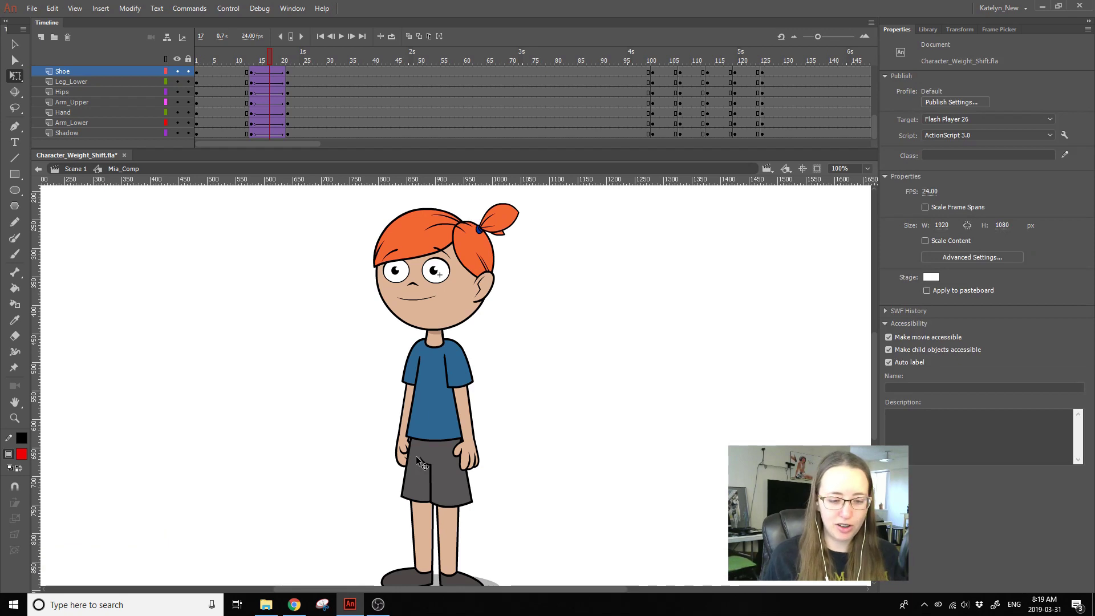
left_click_drag(516, 435, 528, 385)
left_click(271, 60)
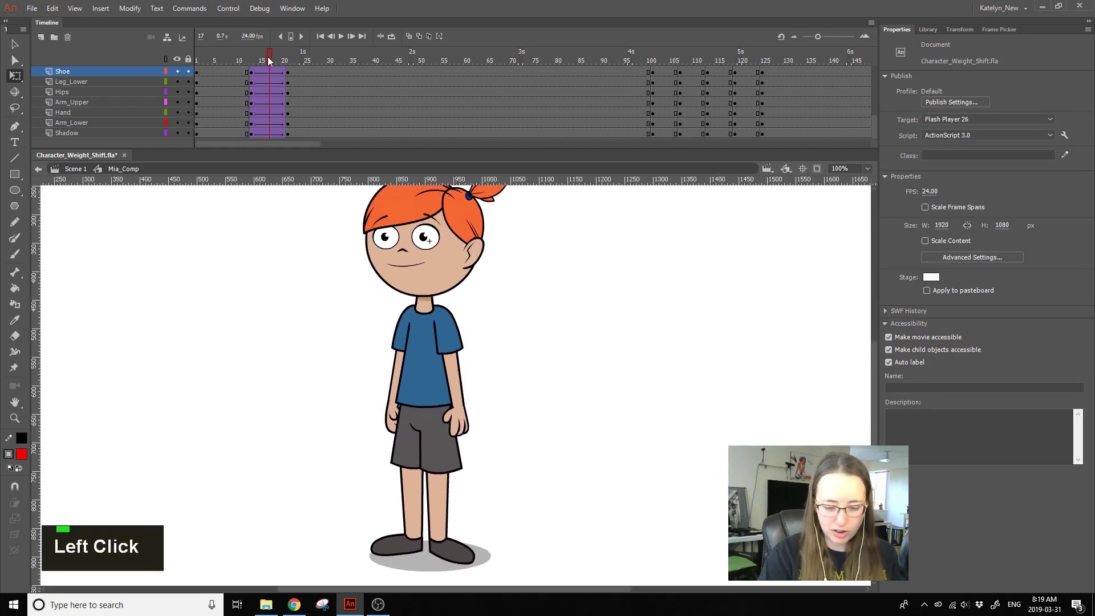
left_click_drag(874, 121, 830, 26)
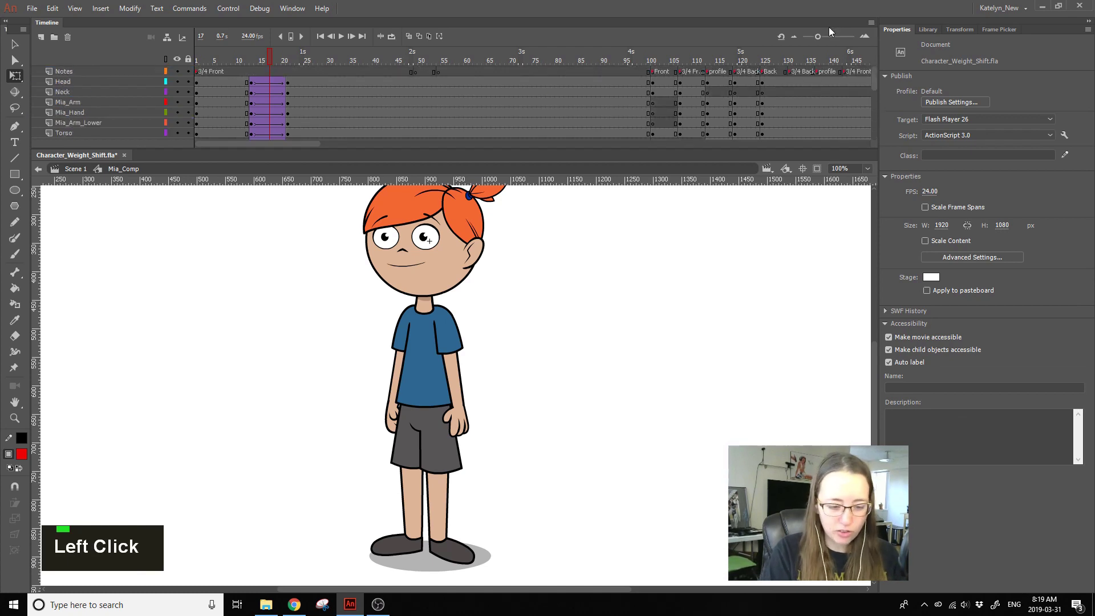
Step: Insert keyframes at frame 17 on all layers from Head to Shadow
left_click(268, 84)
left_click_drag(876, 68, 823, 152)
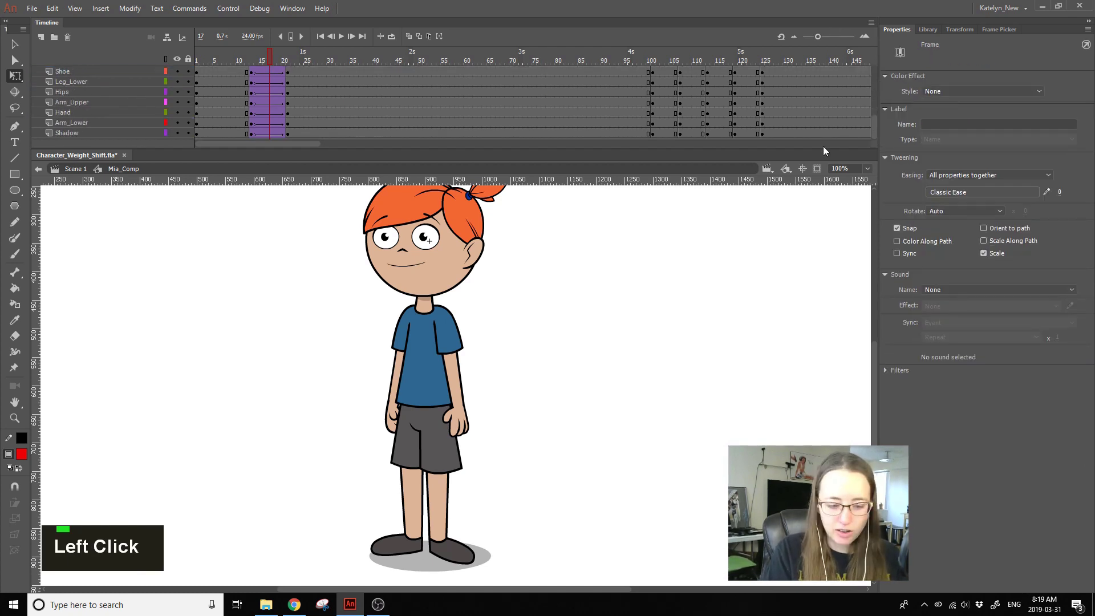
left_click(272, 136, "shift")
key("F6")
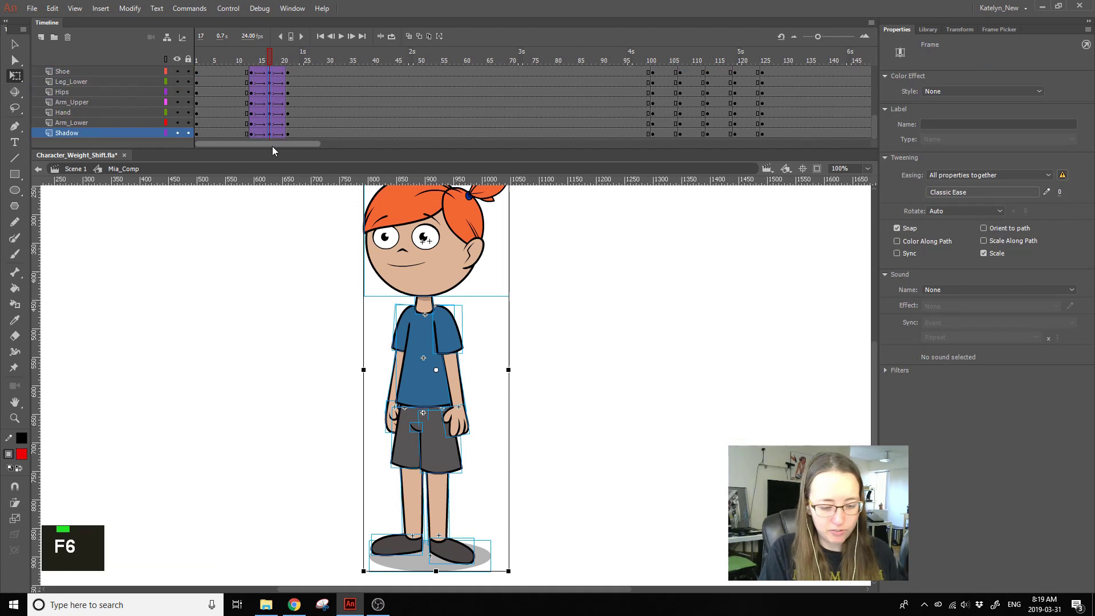
left_click(560, 428)
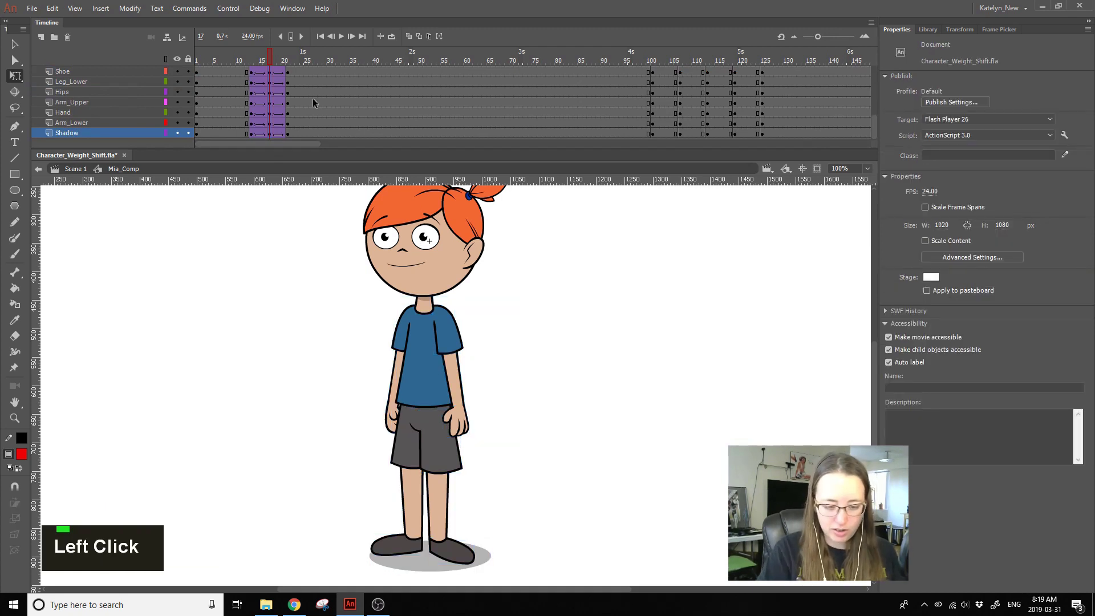
Step: Scrub between frames 13 and 23 to examine how Mia's body and feet move through the frame 17 pose
double_click(296, 59)
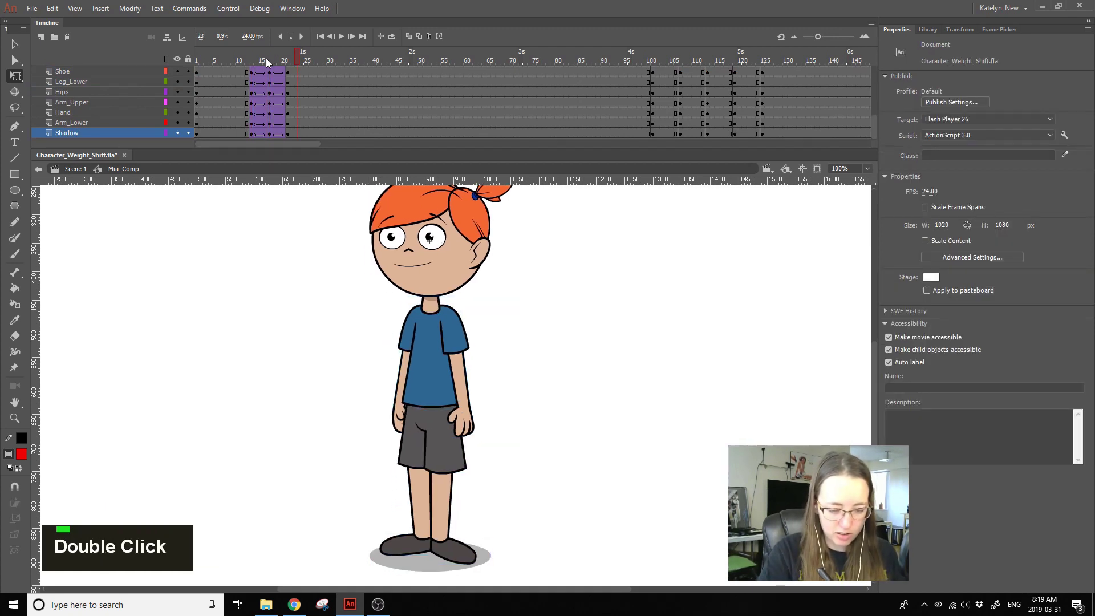
left_click(270, 59)
key("space")
left_click_drag(494, 229, 474, 299)
left_click(252, 61)
left_click_drag(269, 60, 297, 58)
key("space")
left_click_drag(533, 425, 526, 367)
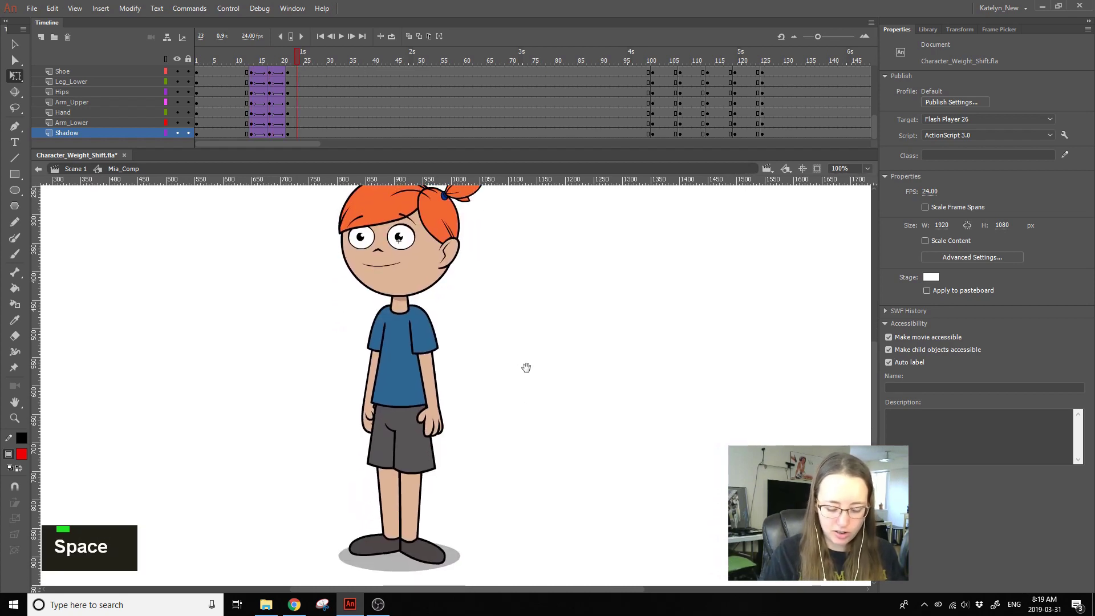
left_click(268, 57)
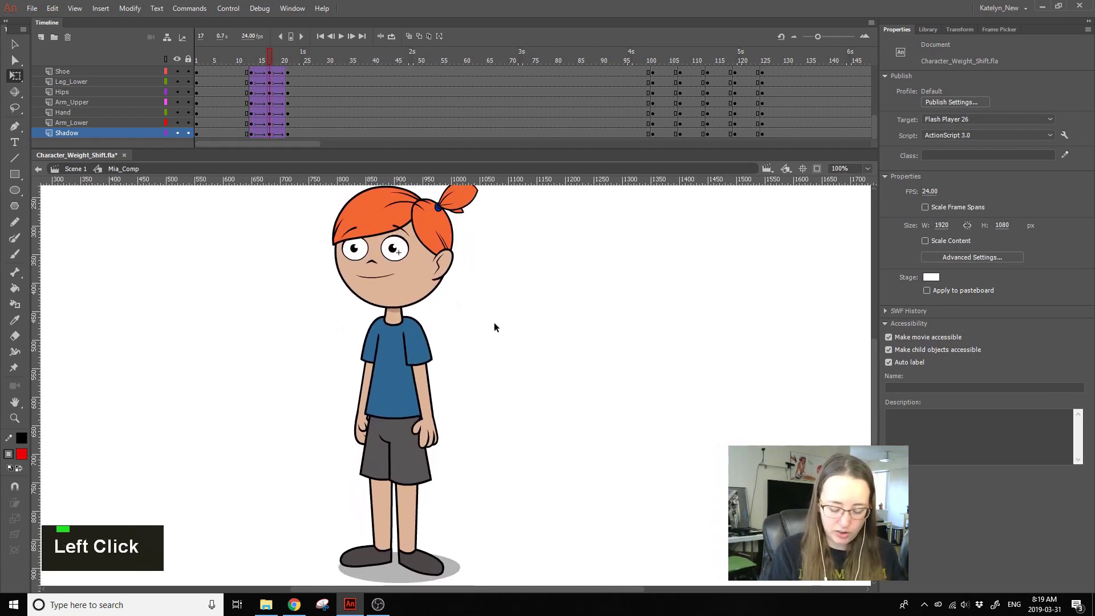
Step: At frame 17, move Mia's head, arms, torso and shorts up 6 px, leaving the lower legs and shoes out of the selection
left_click_drag(508, 217, 257, 504)
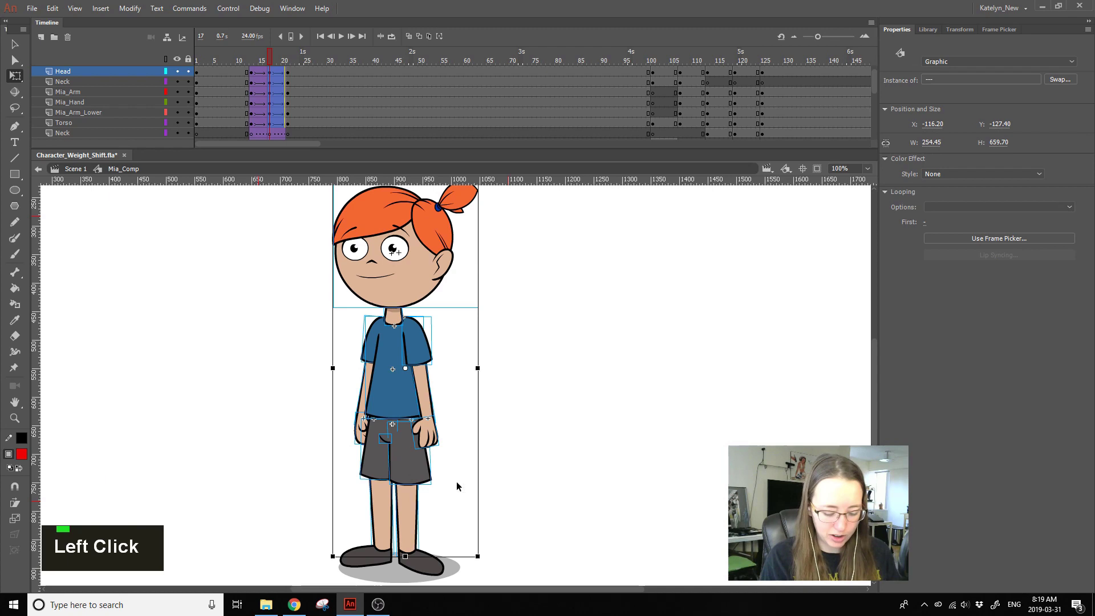
key("shift+Up")
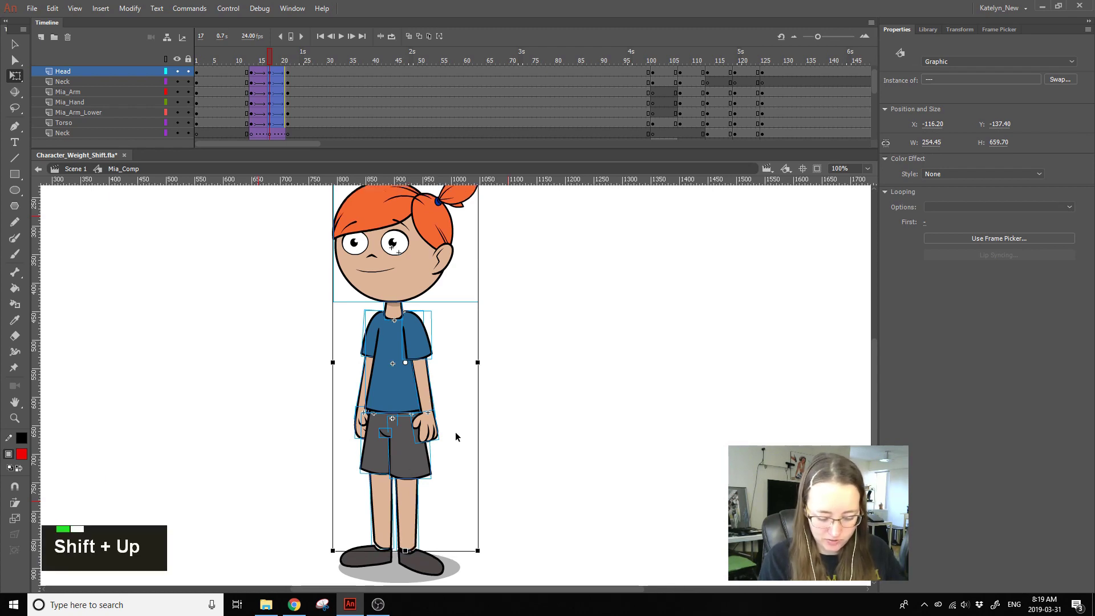
key("ctrl+z")
left_click(416, 520, "ctrl+shift")
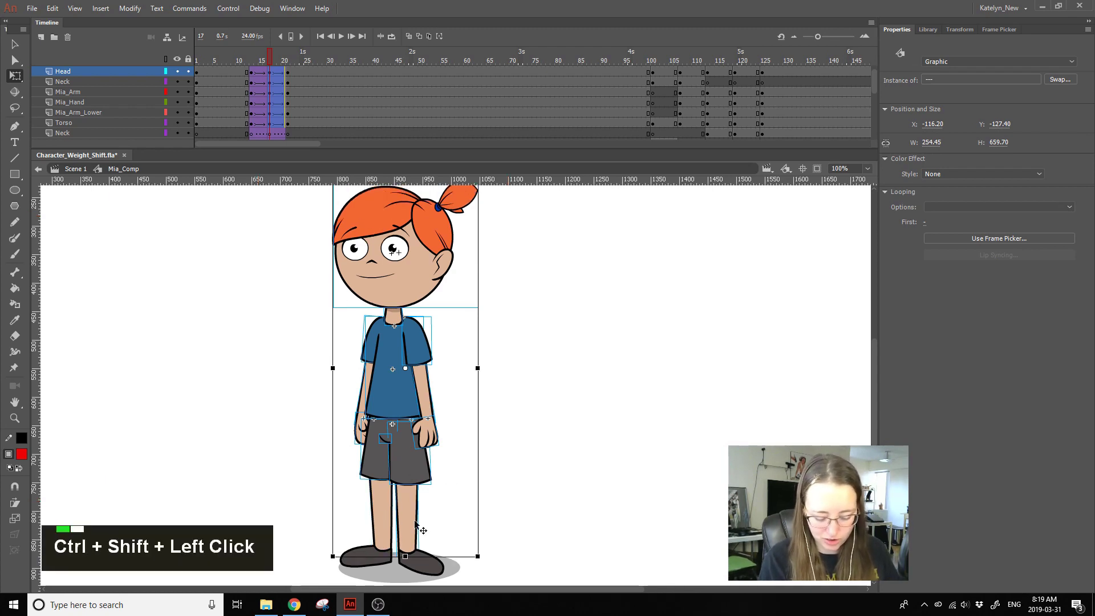
key("Up")
key("Up")
key("Up")
key("Up")
key("Up")
key("Up")
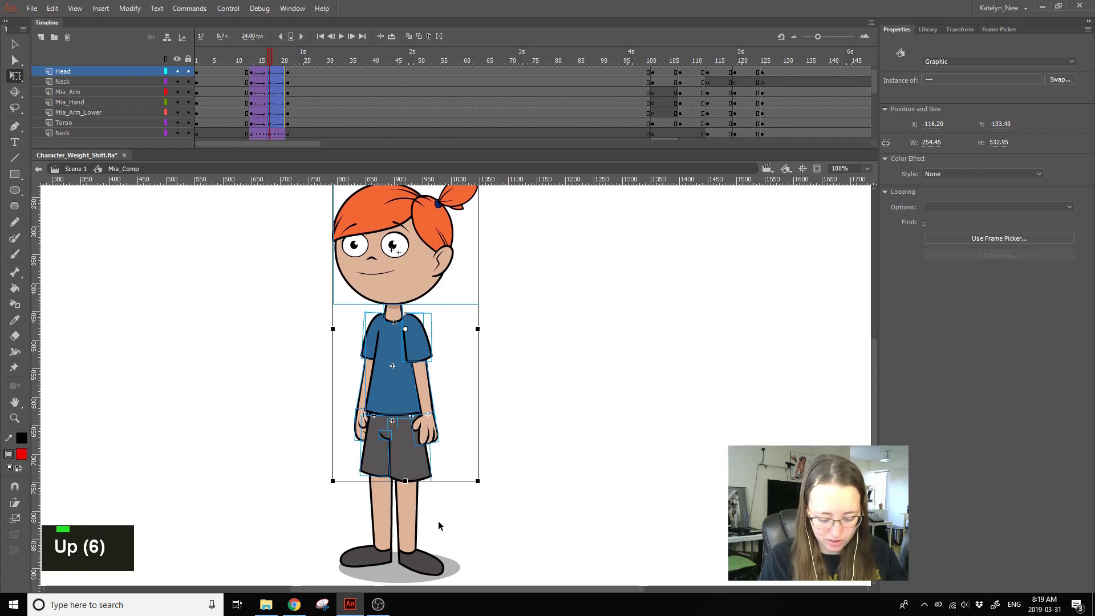
left_click(463, 508)
Step: Check the motion around frame 17 and lower the head, arms, torso and shorts by 2 px there
left_click_drag(260, 70, 306, 64)
left_click_drag(519, 319, 523, 351)
double_click(270, 57)
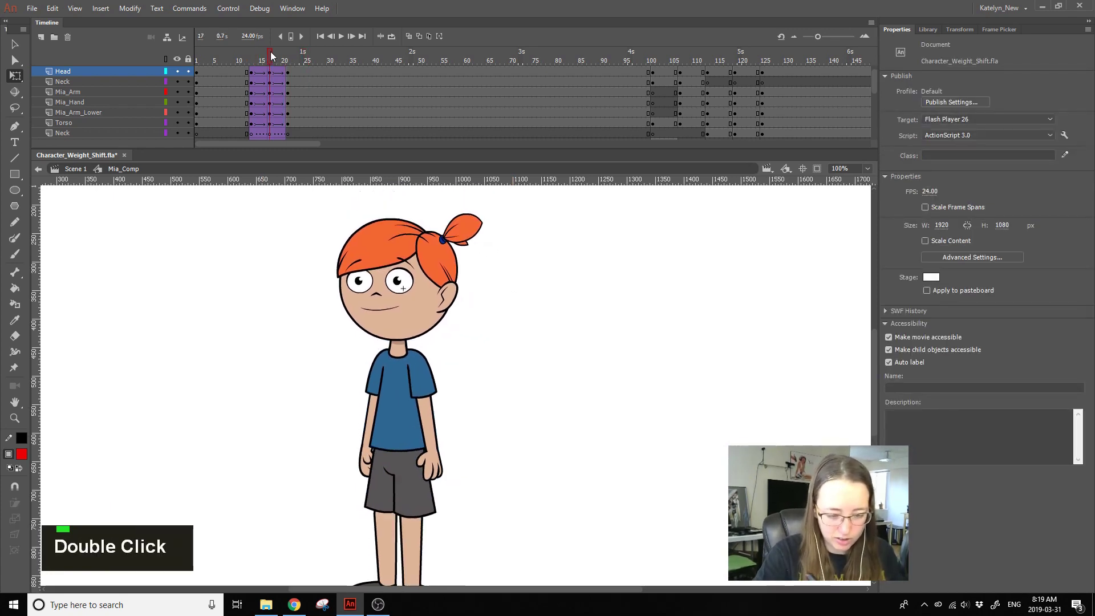
left_click_drag(537, 249, 278, 471)
key("Down")
key("Down")
key("Down")
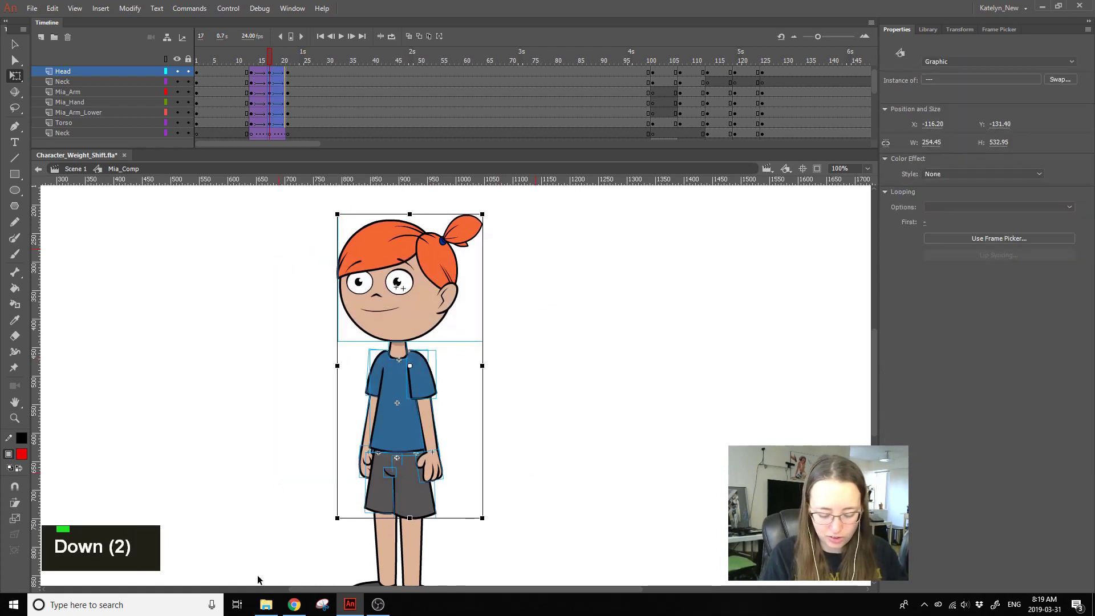
Step: Compare the poses at frames 13, 17 and 21 and play back the weight shift several times
left_click(251, 57)
left_click(273, 58)
left_click(290, 57)
left_click(268, 57)
left_click(252, 58)
key("Return")
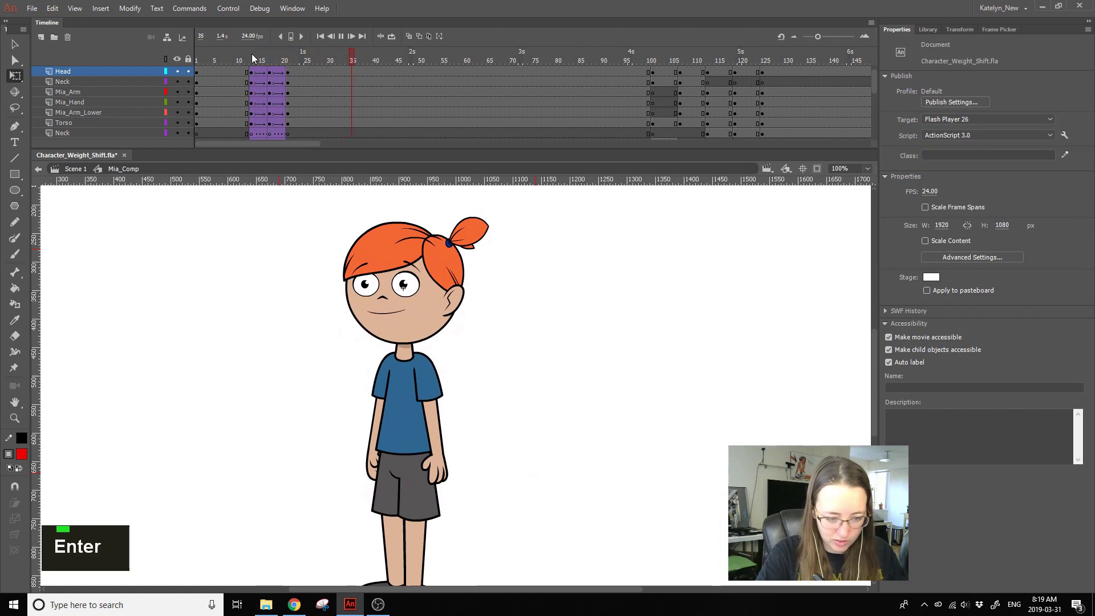
key("Return")
left_click(274, 57)
key("Return")
key("Return")
key("Return")
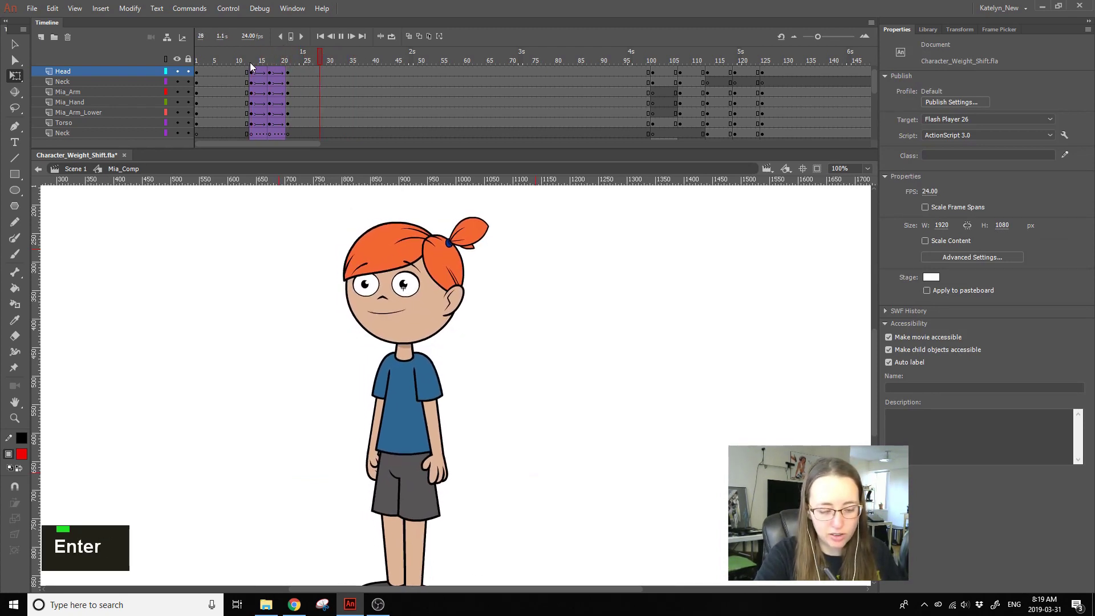
key("Return")
Step: Step through frames 13, 17 and 21 to examine the rise of the body and the position of the feet
left_click(252, 60)
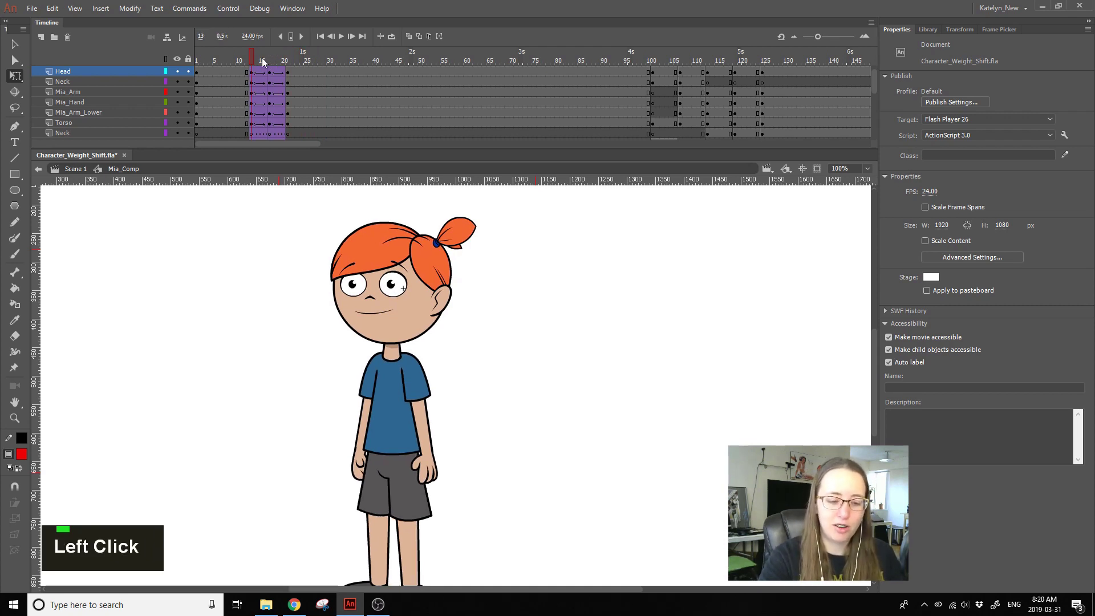
left_click(268, 60)
left_click(251, 56)
left_click(270, 57)
left_click(287, 60)
left_click(266, 60)
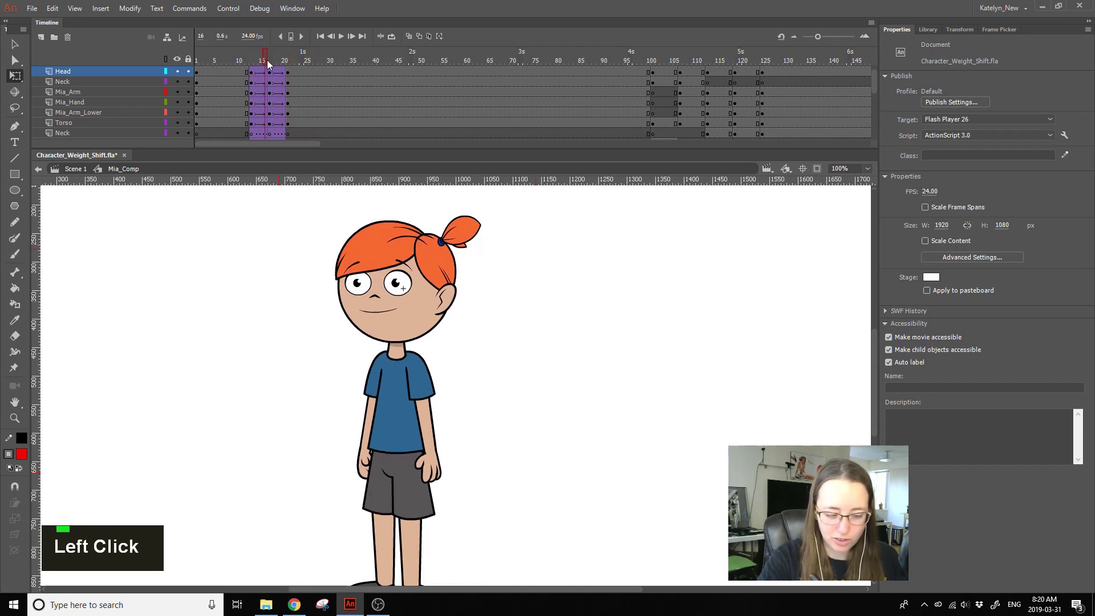
left_click(270, 61)
left_click(286, 61)
left_click(270, 61)
key("space")
left_click_drag(461, 311, 446, 165)
left_click_drag(471, 258, 475, 310)
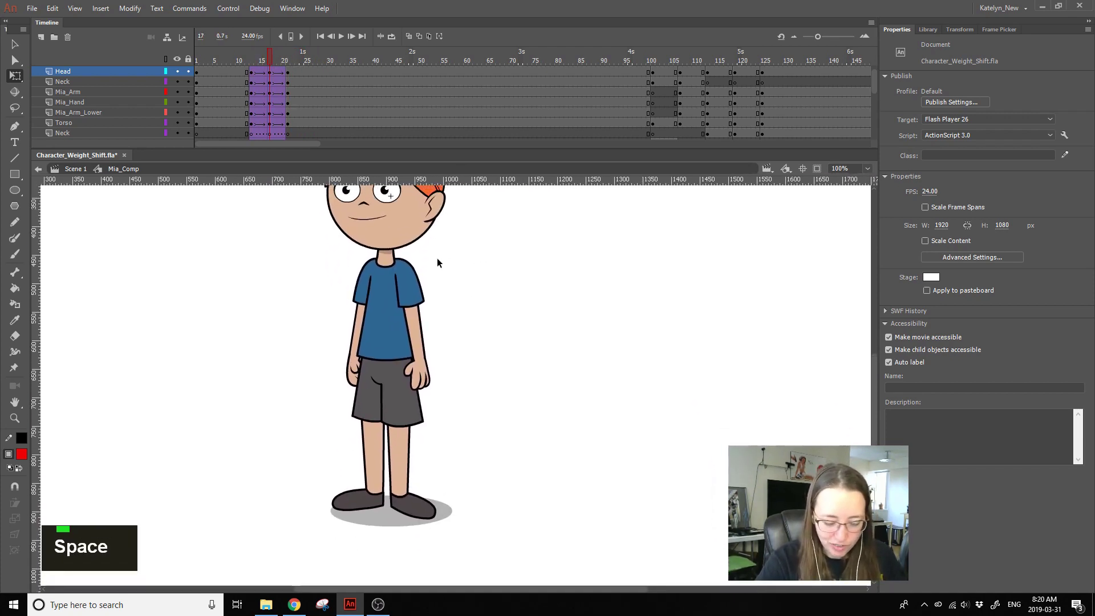
left_click(260, 133)
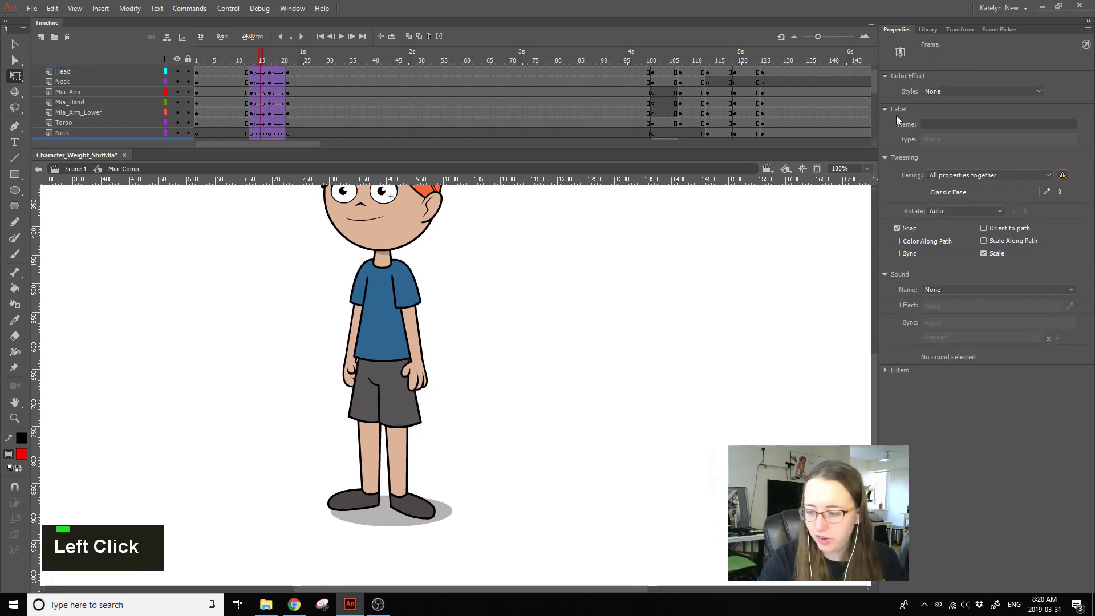
scroll(877, 60, "up", 1)
left_click(258, 81)
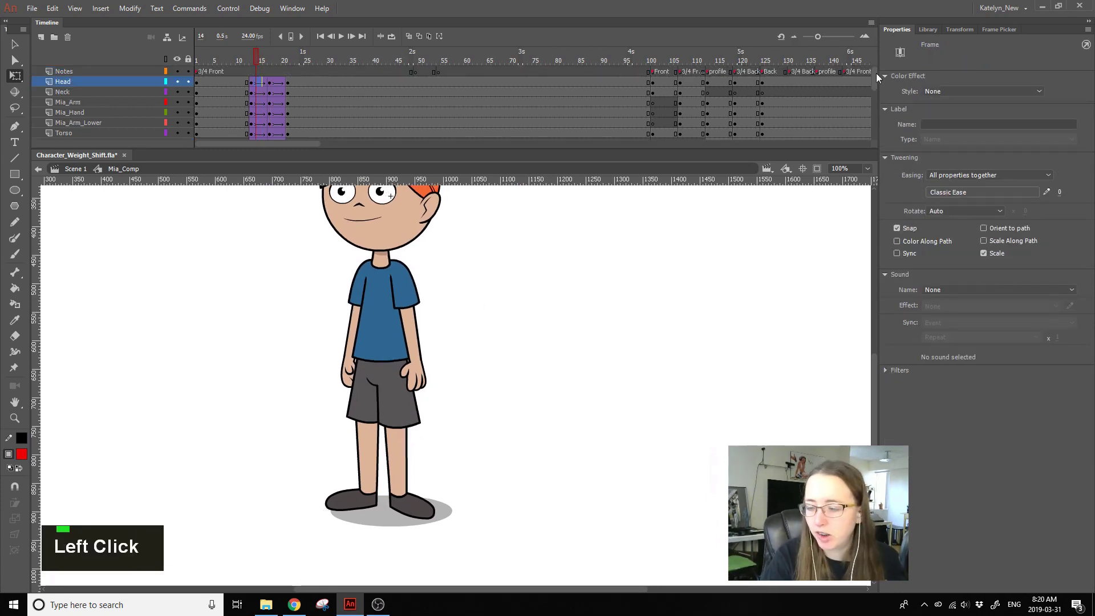
scroll(876, 73, "down", 5)
left_click(260, 133, "shift")
right_click(261, 106)
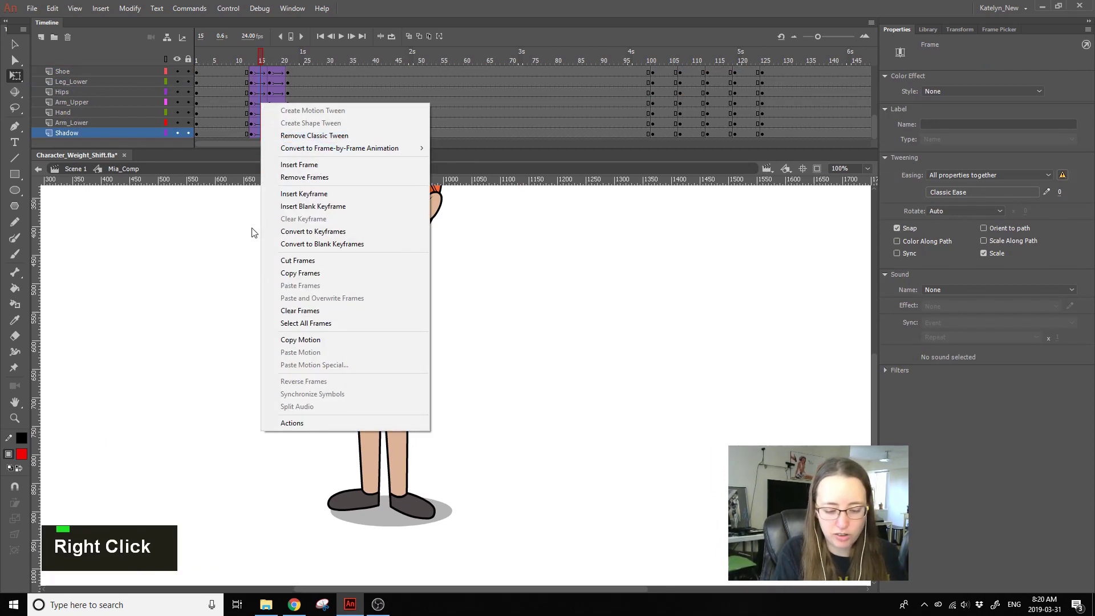
left_click(391, 165)
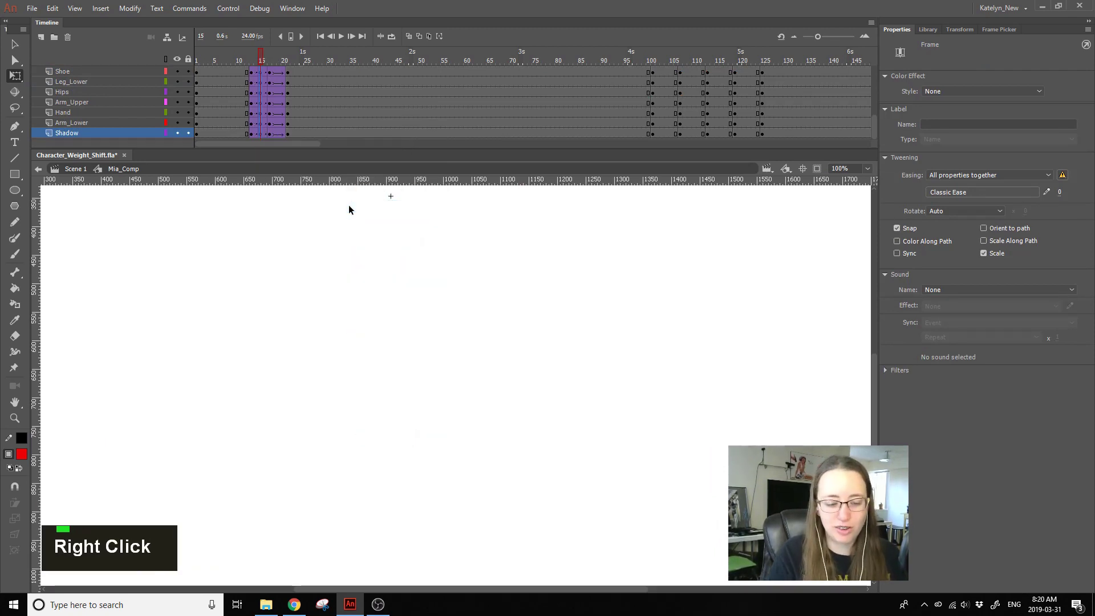
key("ctrl+z")
left_click(273, 202)
left_click(265, 108)
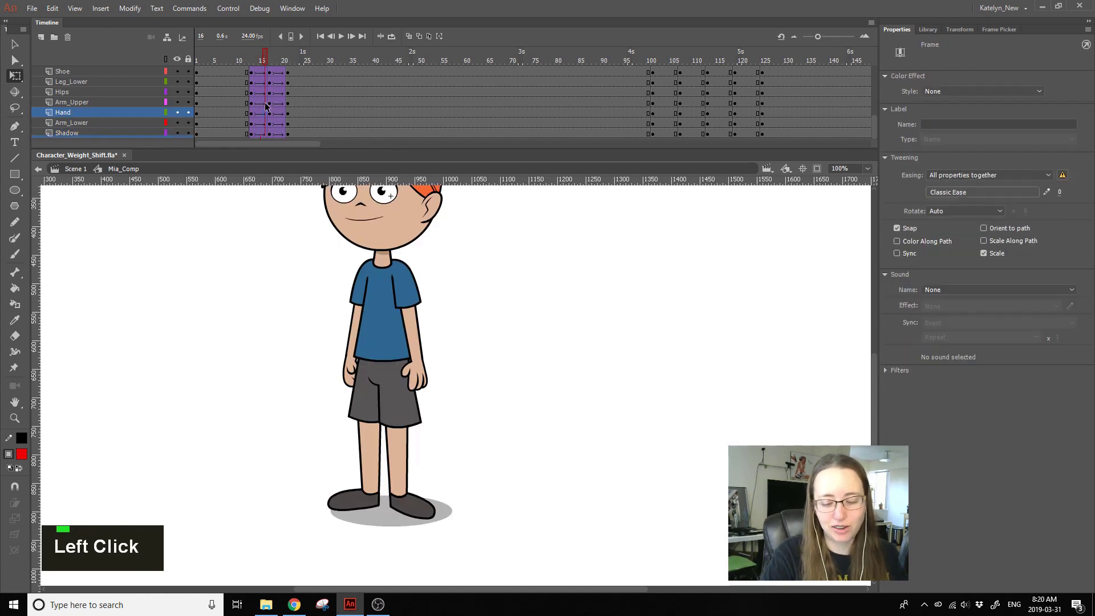
Step: Apply a Cubic Ease In to the tweens between frames 13 and 17 on all layers from Head to Shadow
scroll(265, 106, "up", 3)
left_click(262, 83)
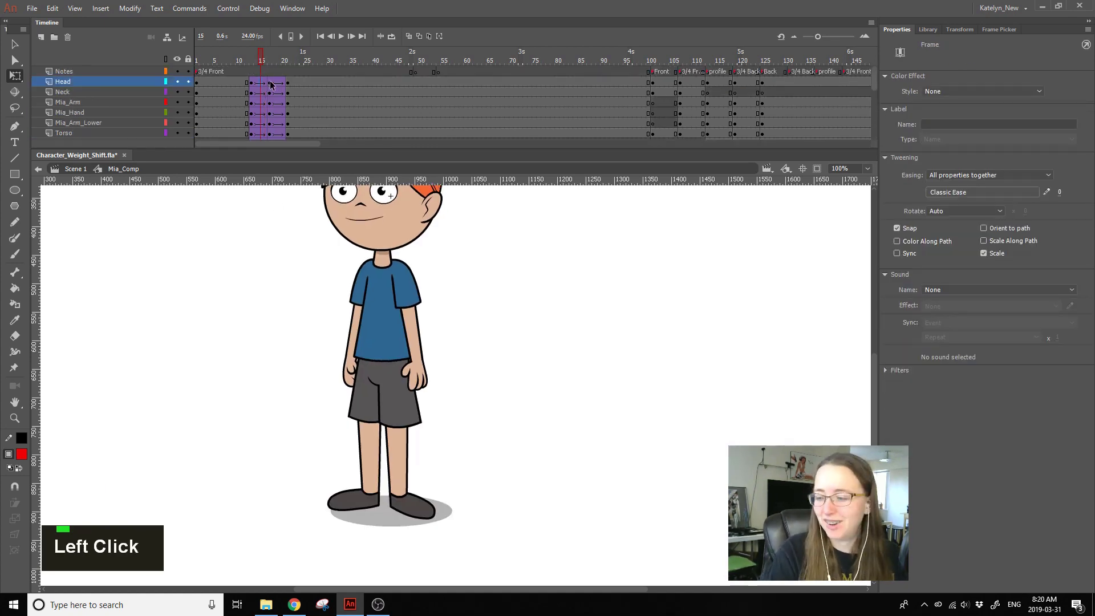
left_click_drag(874, 78, 874, 129)
left_click(259, 134, "shift")
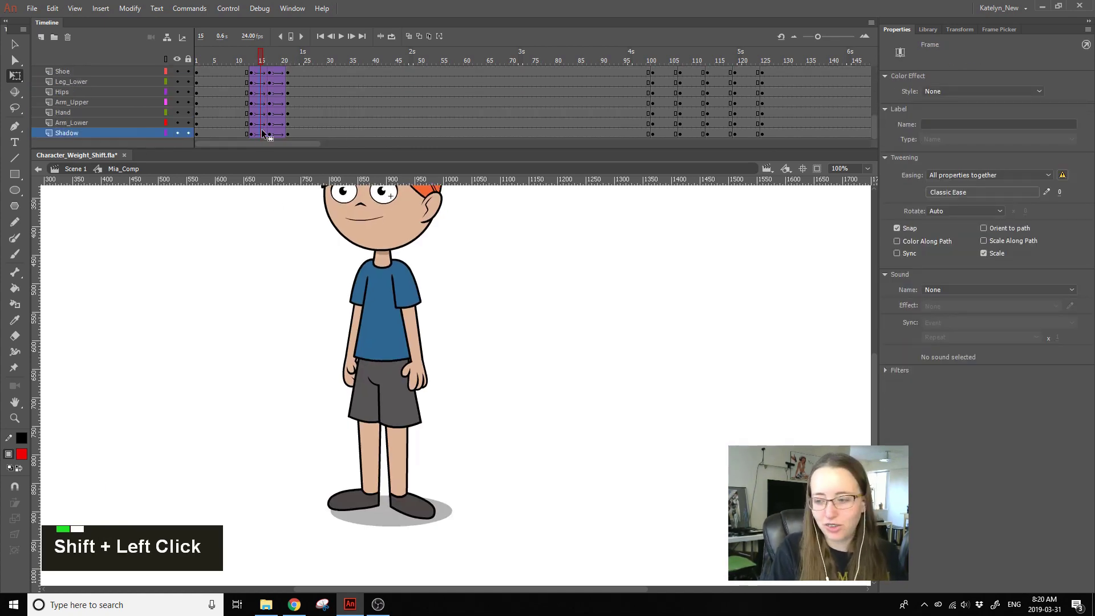
left_click(1009, 193)
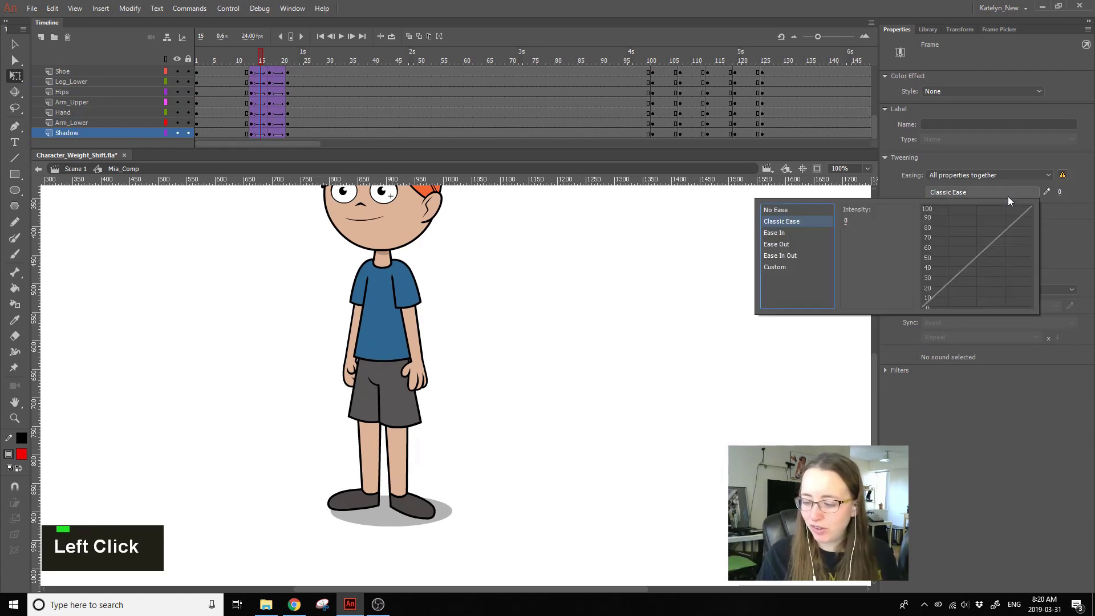
left_click(778, 232)
left_click(857, 222)
double_click(857, 223)
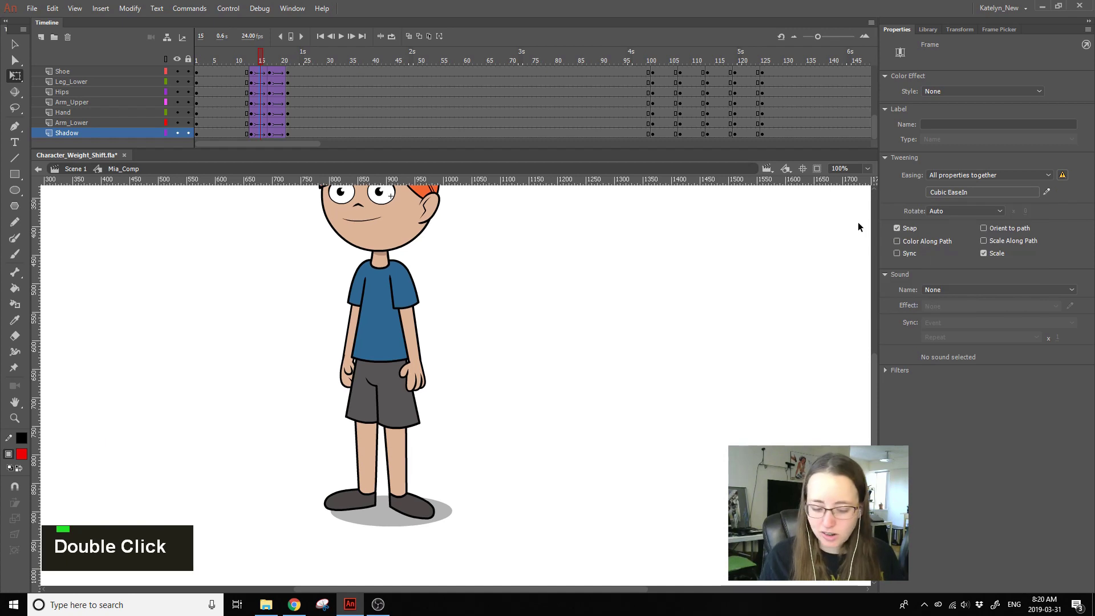
left_click(278, 64)
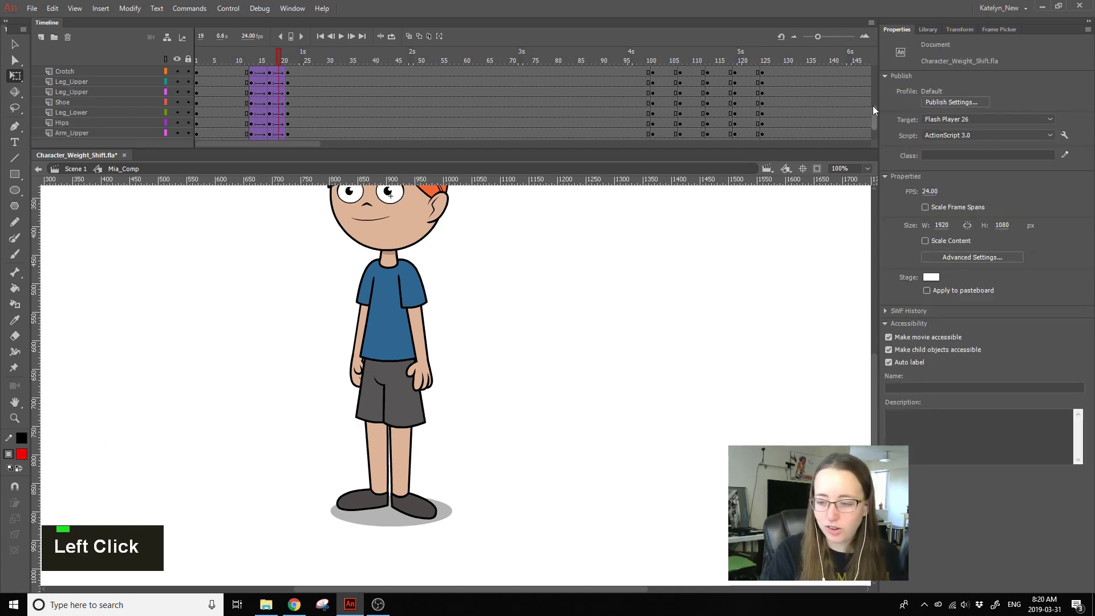
left_click_drag(874, 117, 740, 38)
left_click(279, 83)
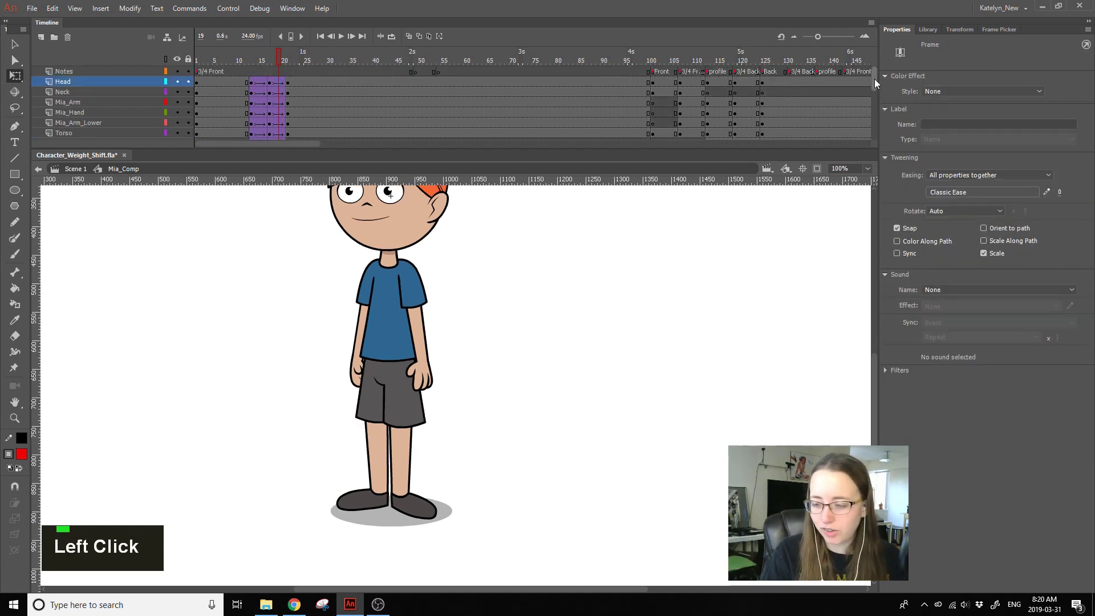
left_click_drag(874, 84, 878, 155)
left_click(276, 133, "shift")
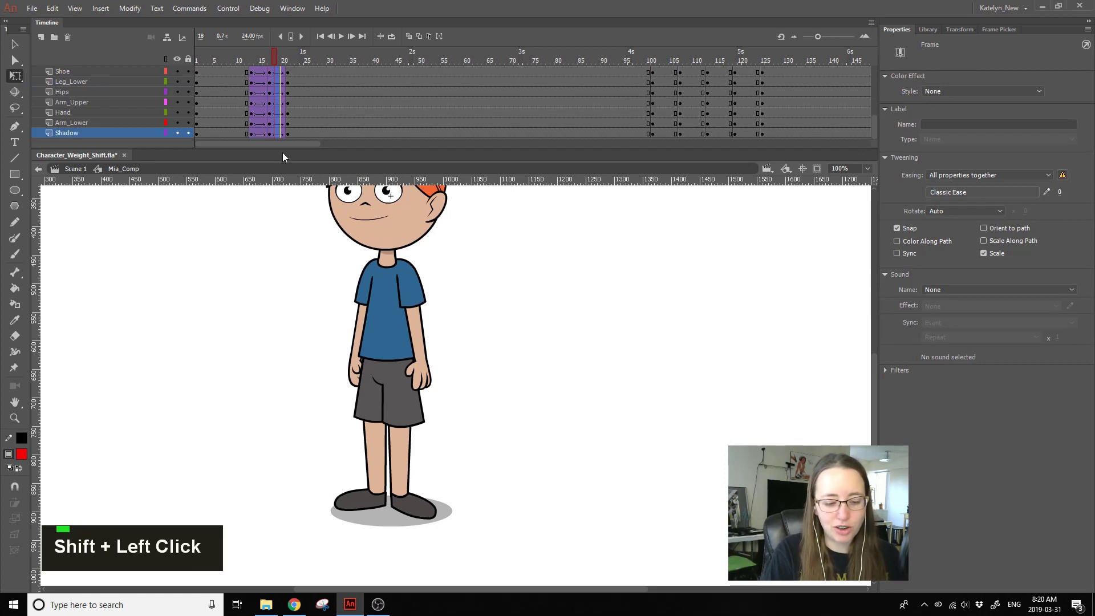
right_click(278, 98)
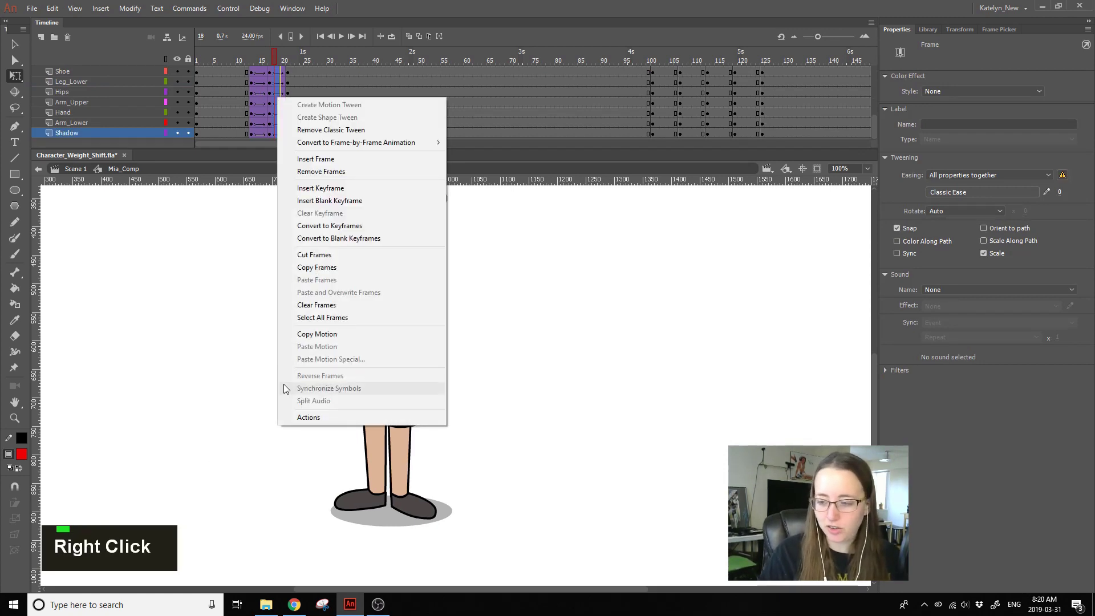
left_click(304, 137)
Step: Apply a Cubic Ease Out to the tweens between frames 17 and 21 on all layers from Shadow up to Head
left_click(282, 137)
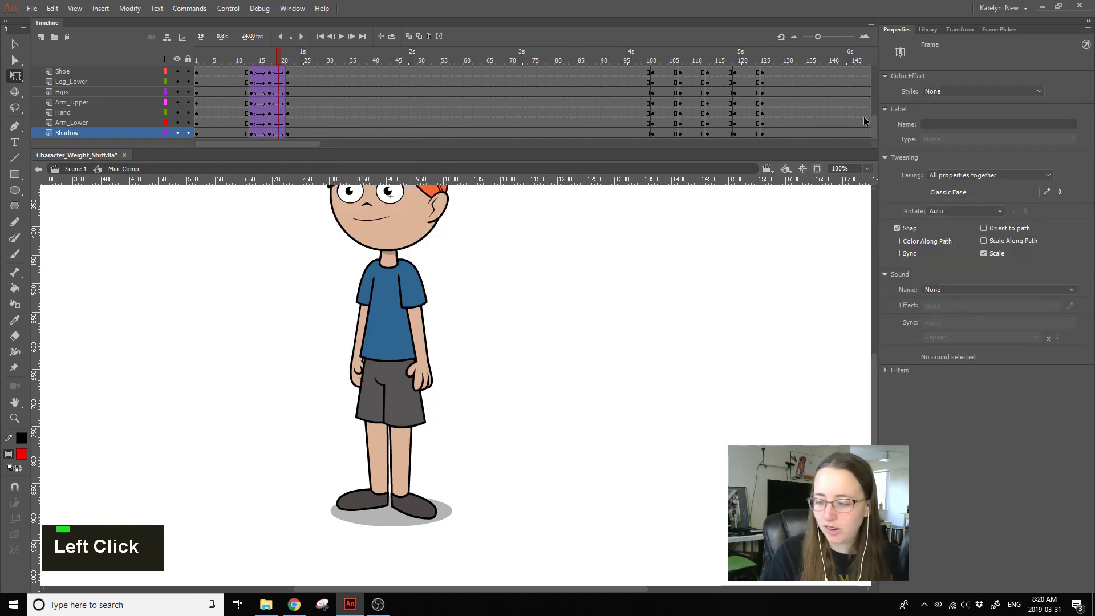
scroll(876, 122, "up", 5)
left_click(279, 85, "shift")
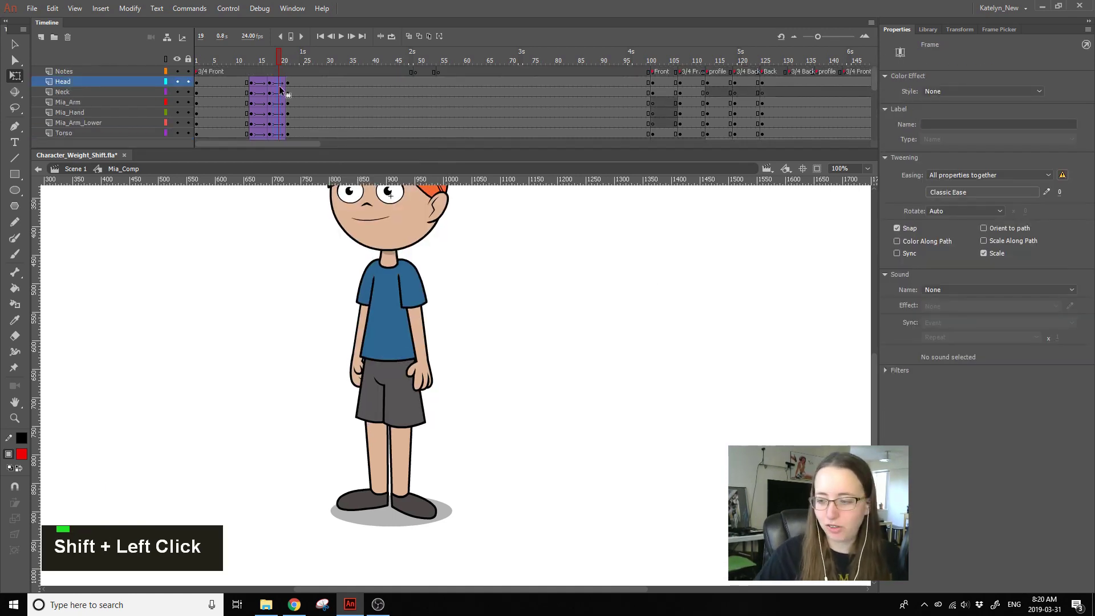
left_click(1009, 173)
left_click(994, 198)
left_click(988, 188)
left_click(941, 154)
left_click(887, 153)
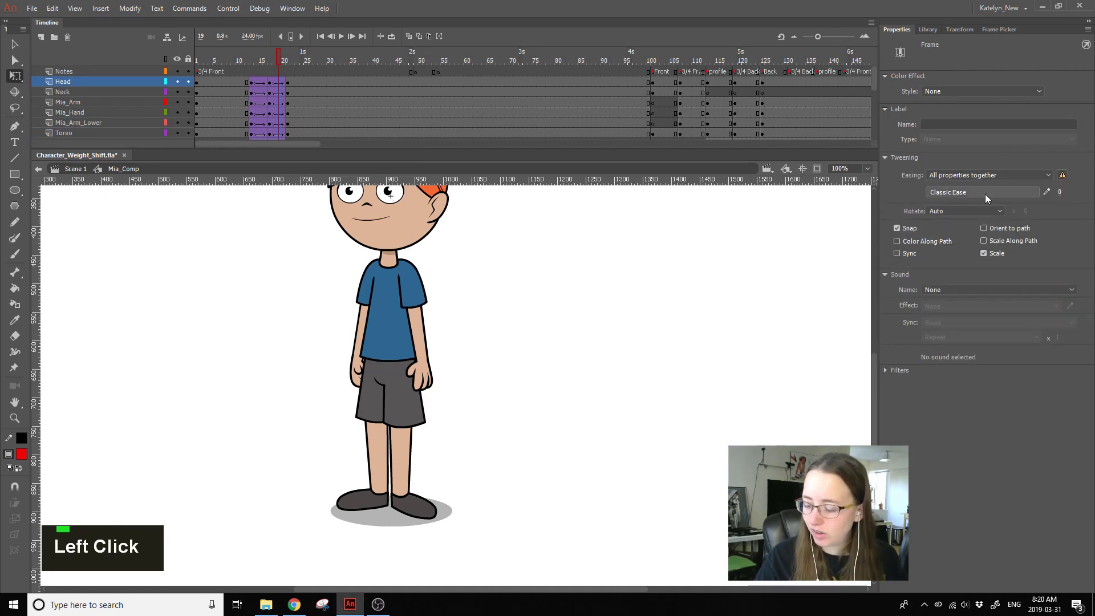
left_click(1021, 192)
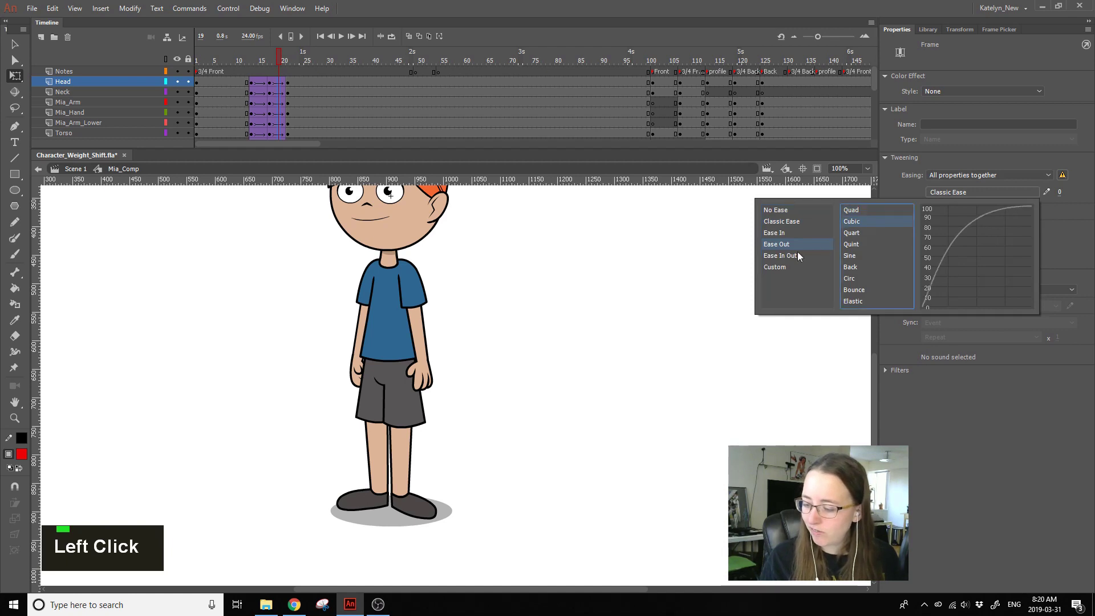
double_click(864, 223)
left_click(694, 290)
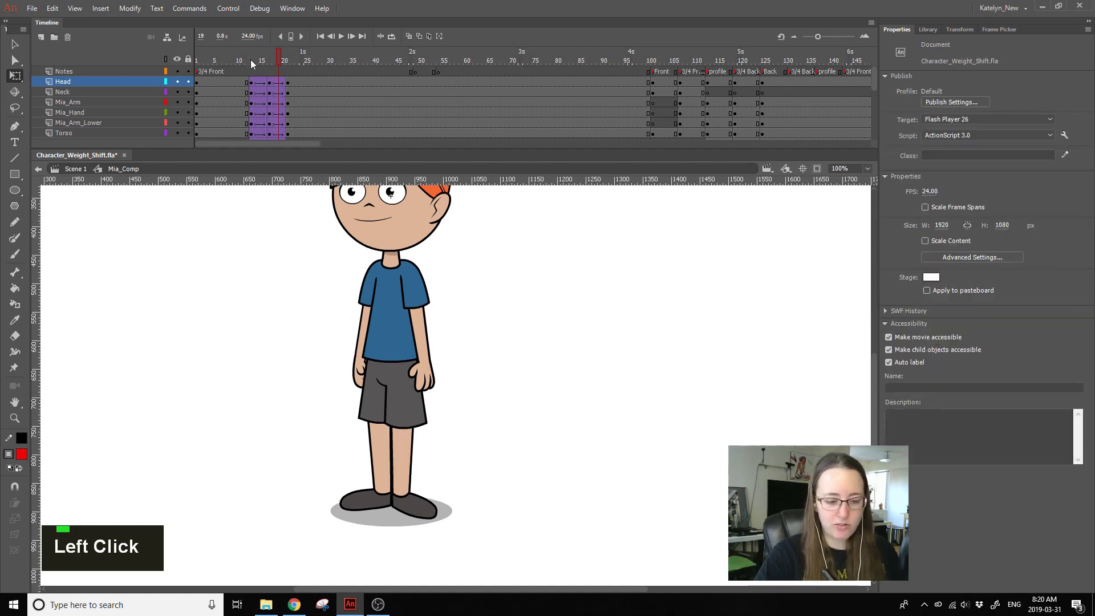
Step: Play back the eased weight shift several times with the whole character in view
key("Return")
key("Return")
left_click(15, 418)
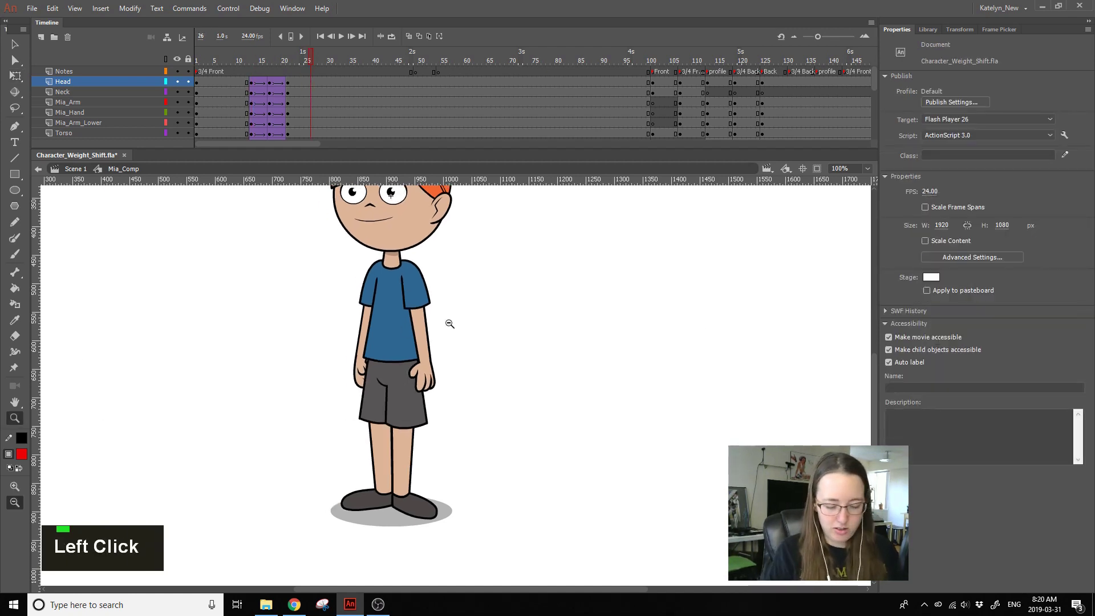
left_click(448, 319)
left_click_drag(361, 499, 603, 262)
key("Return")
key("Return")
key("Return")
left_click(250, 61)
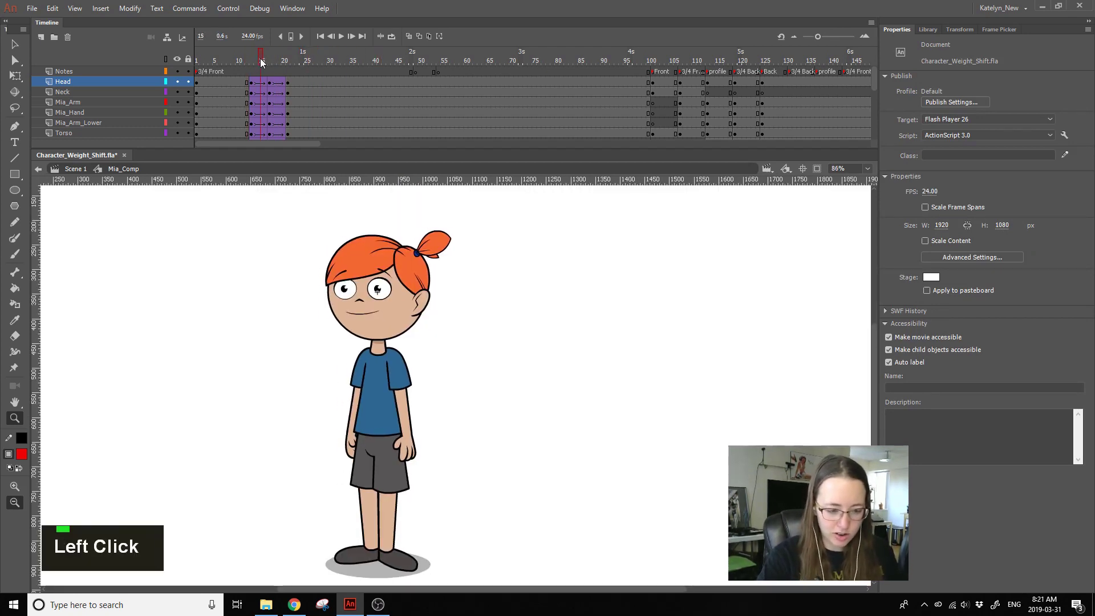
Step: Compare the spacing of the head around frames 13 and 17 using onion skinning
left_click(421, 36)
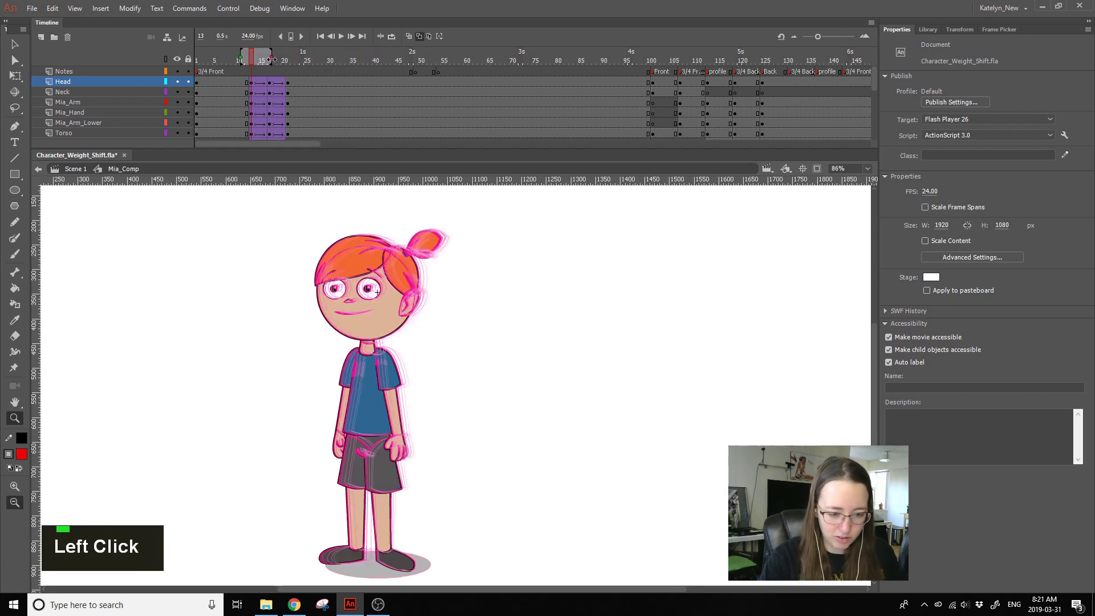
double_click(409, 37)
left_click(410, 38)
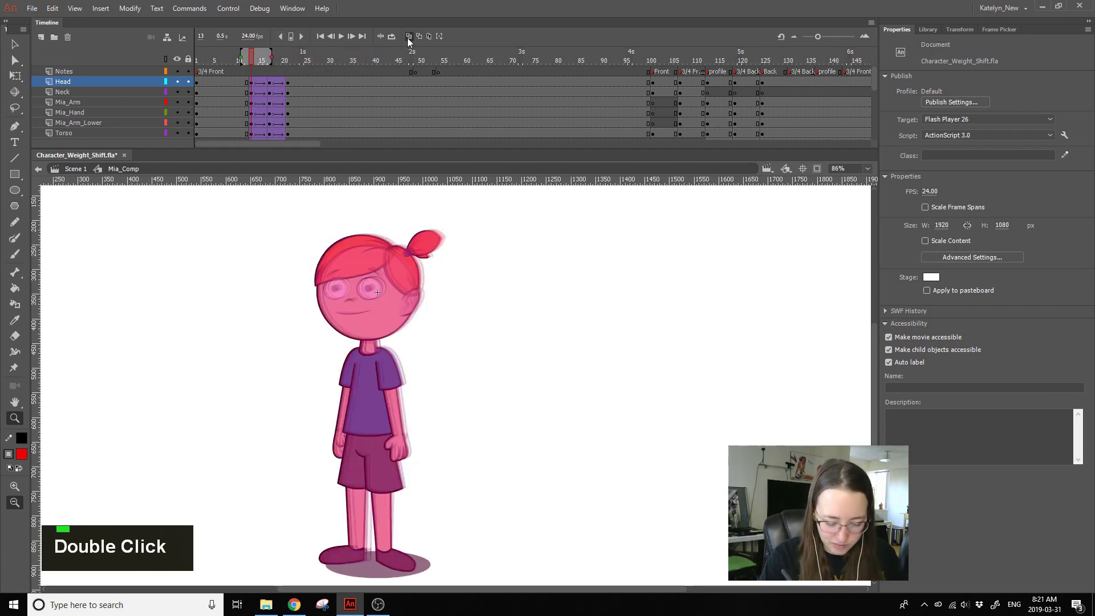
left_click_drag(311, 345, 463, 242)
left_click_drag(385, 410, 550, 325)
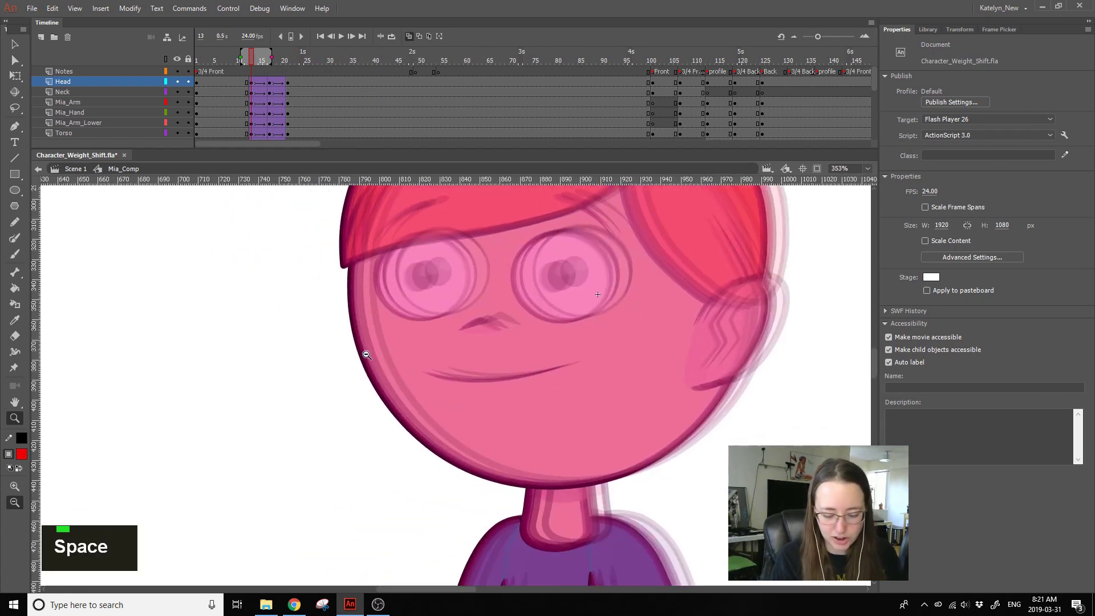
left_click(274, 83)
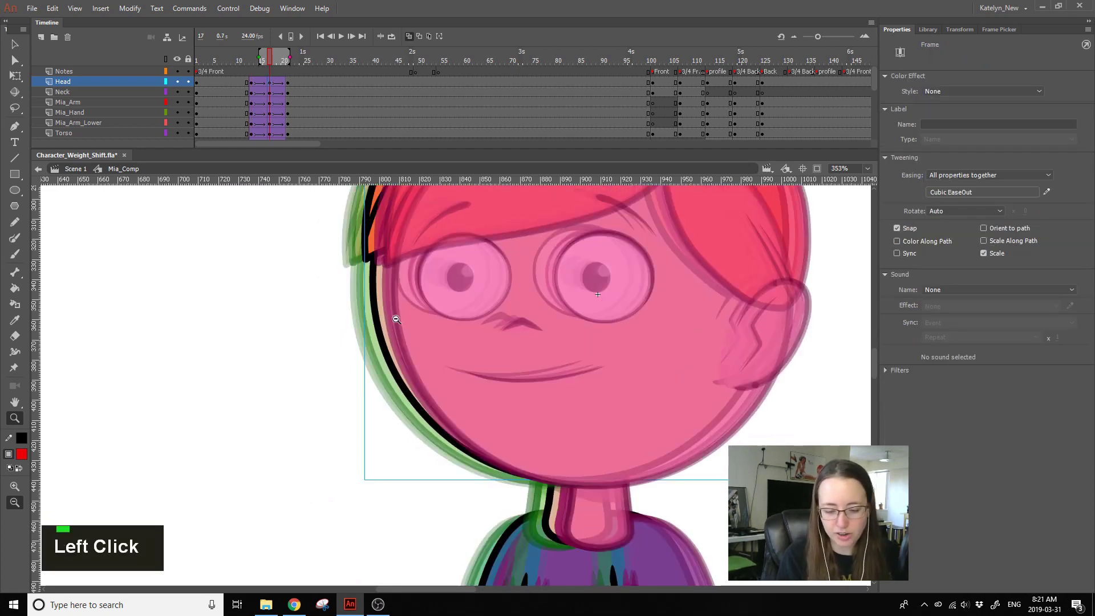
left_click(409, 36)
Step: Label frame 13 of the Notes layer "in"
left_click(251, 71)
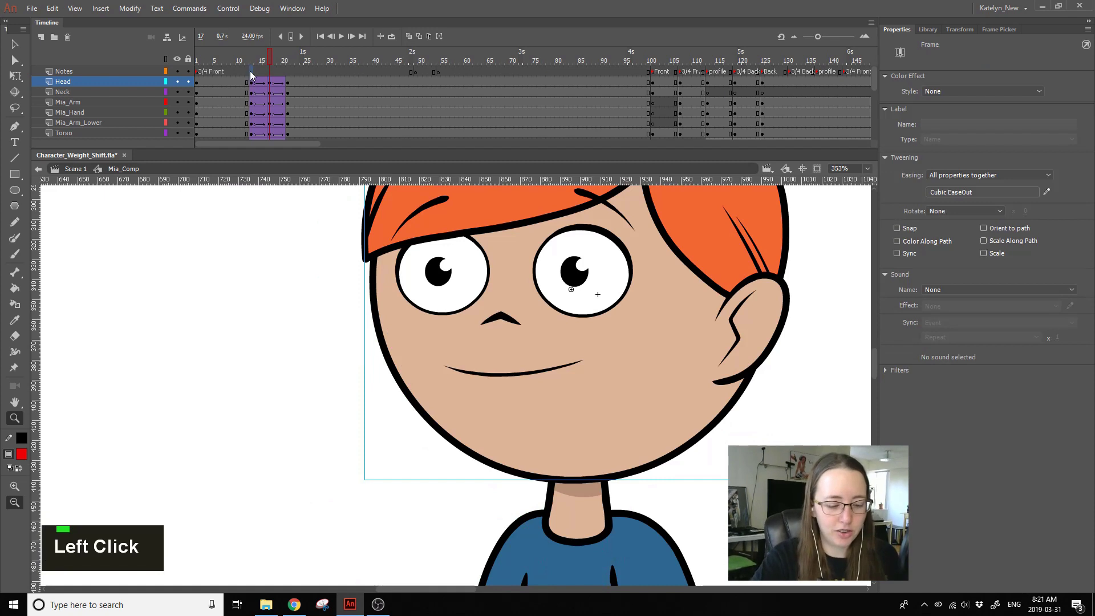
left_click(938, 124)
type("o")
key("BackSpace")
type("in")
key("Return")
Step: Add a blank keyframe at frame 17 of the Notes layer and label it "out"
left_click(274, 72)
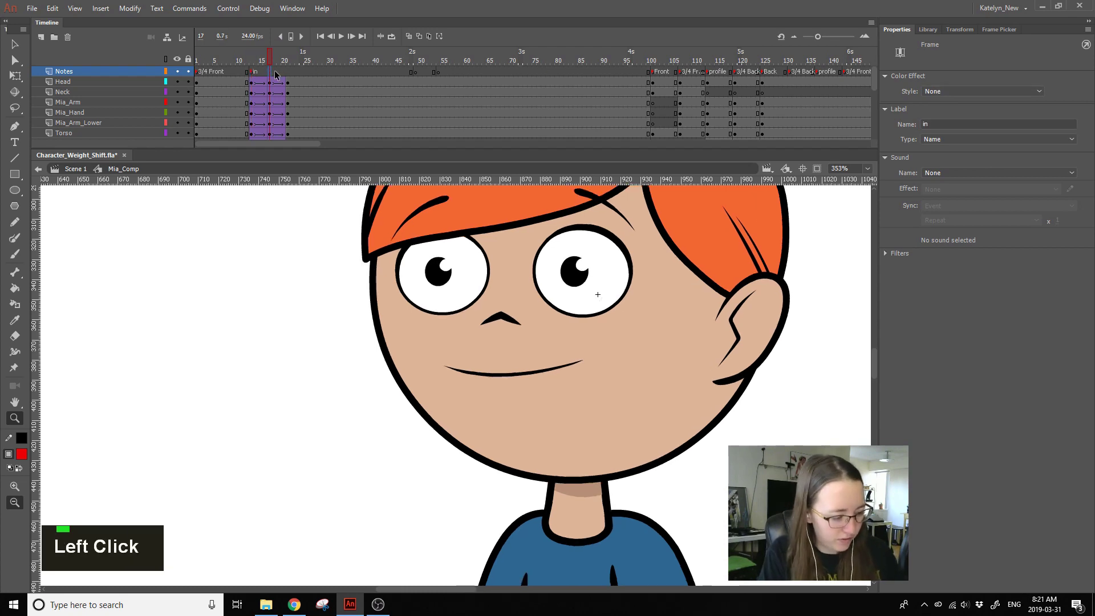
key("F7")
left_click(946, 124)
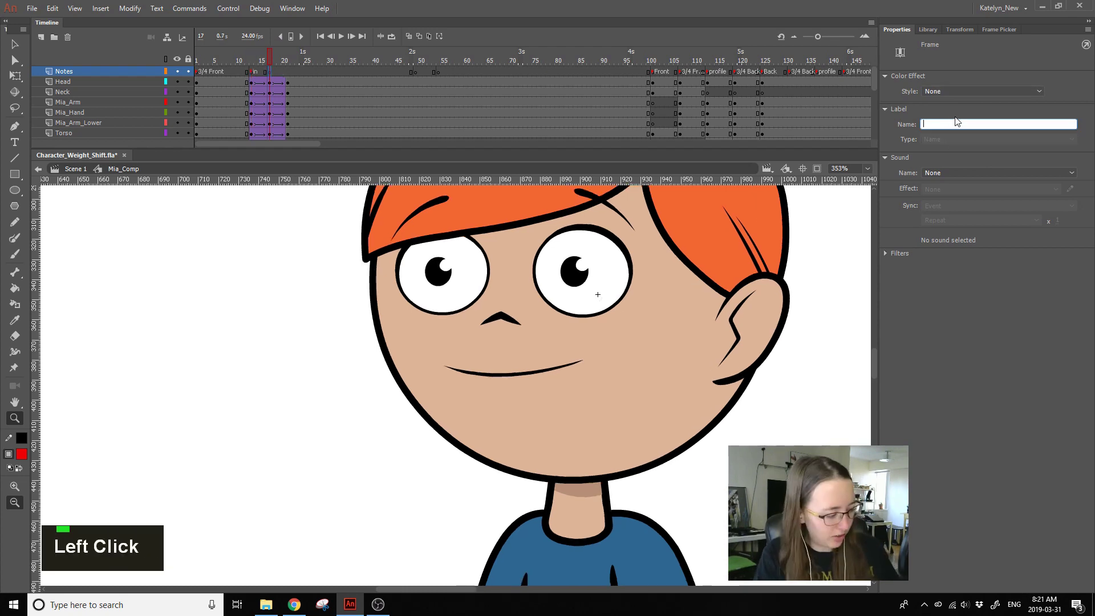
type("out")
key("Return")
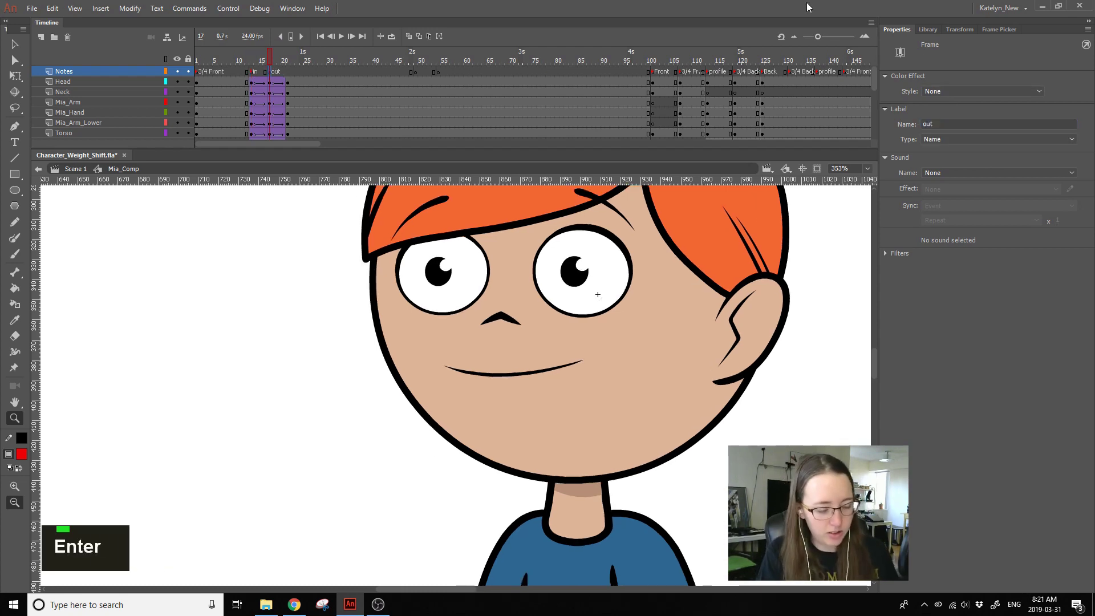
Step: Examine the full figure at the start of the weight shift, scrubbing around frames 12 to 14
left_click(257, 60)
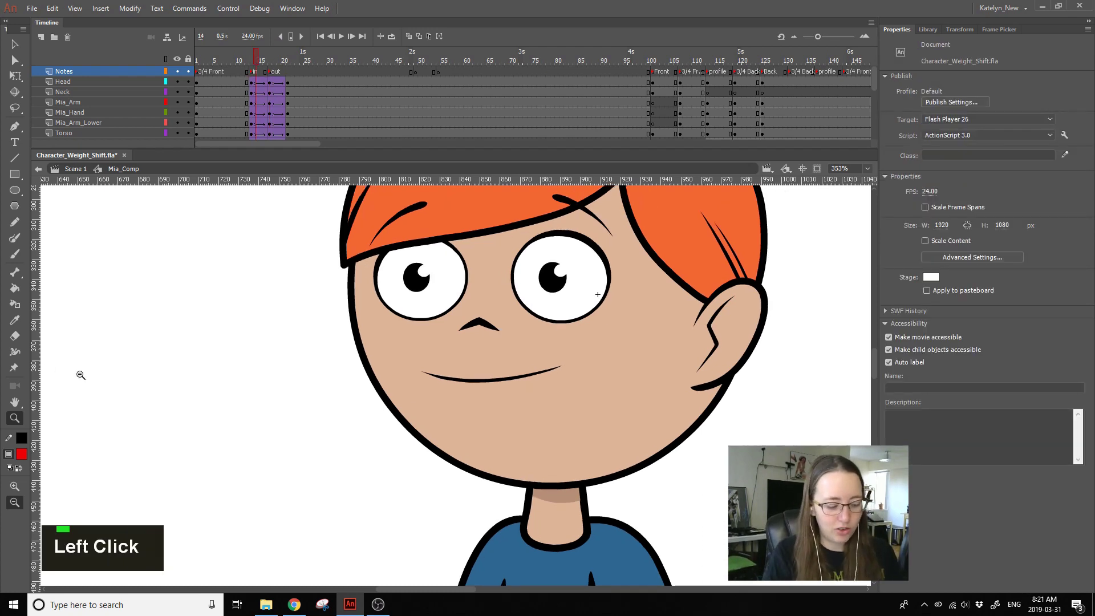
left_click(632, 361)
key("space")
left_click_drag(586, 440, 640, 354)
left_click(620, 388)
key("space")
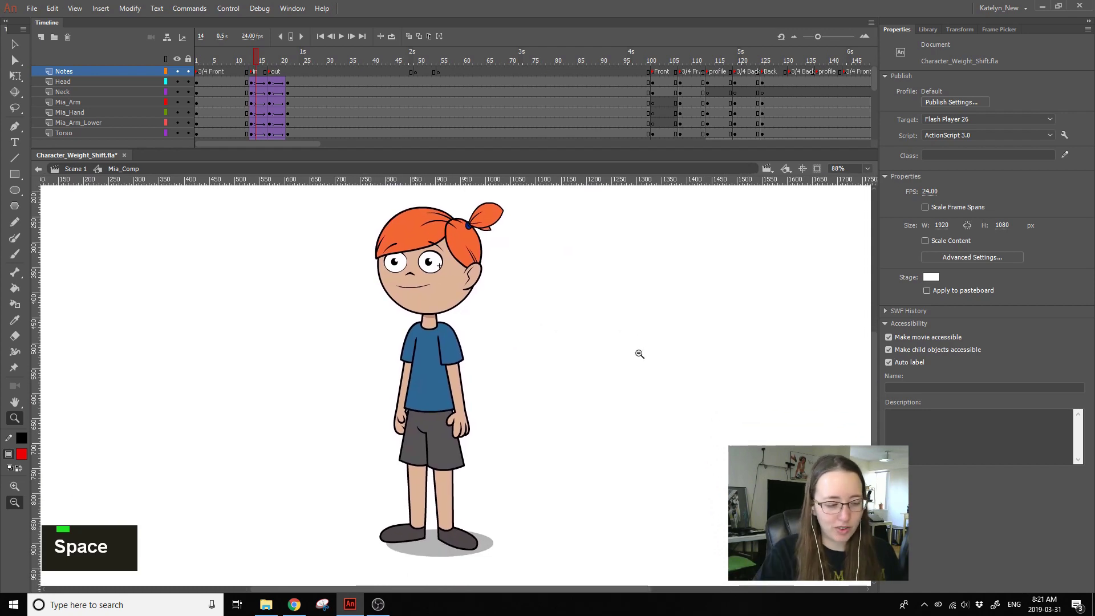
left_click(15, 78)
mouse_move(257, 55)
left_mouse_down()
mouse_move(281, 68)
mouse_move(243, 42)
left_mouse_up()
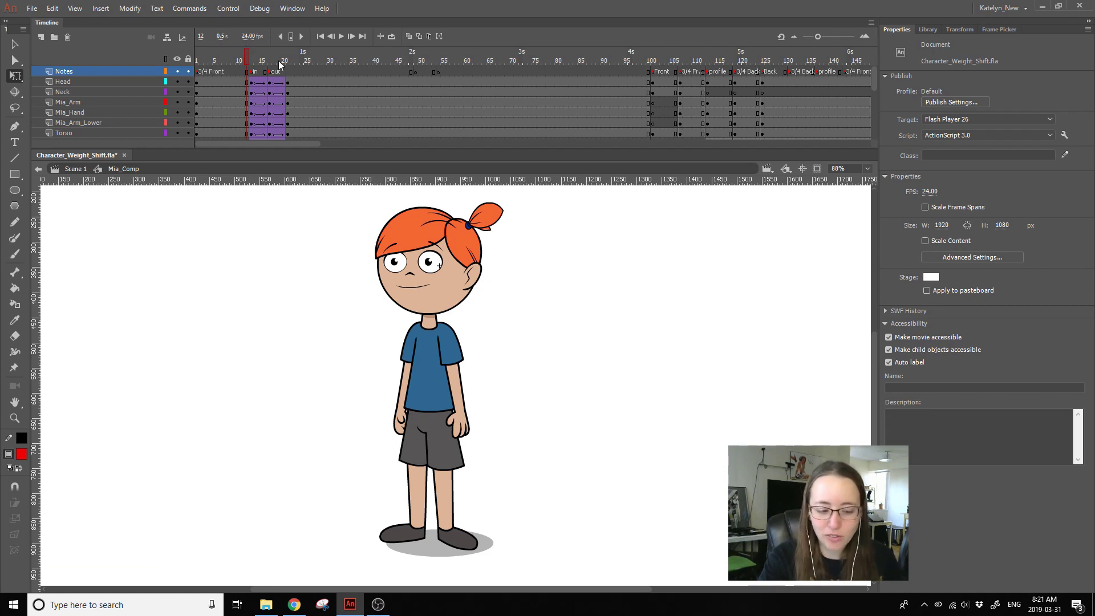
Step: Insert keyframes at frames 16 to 18 on all layers from Head to Shadow
left_click(270, 82)
left_click(265, 82)
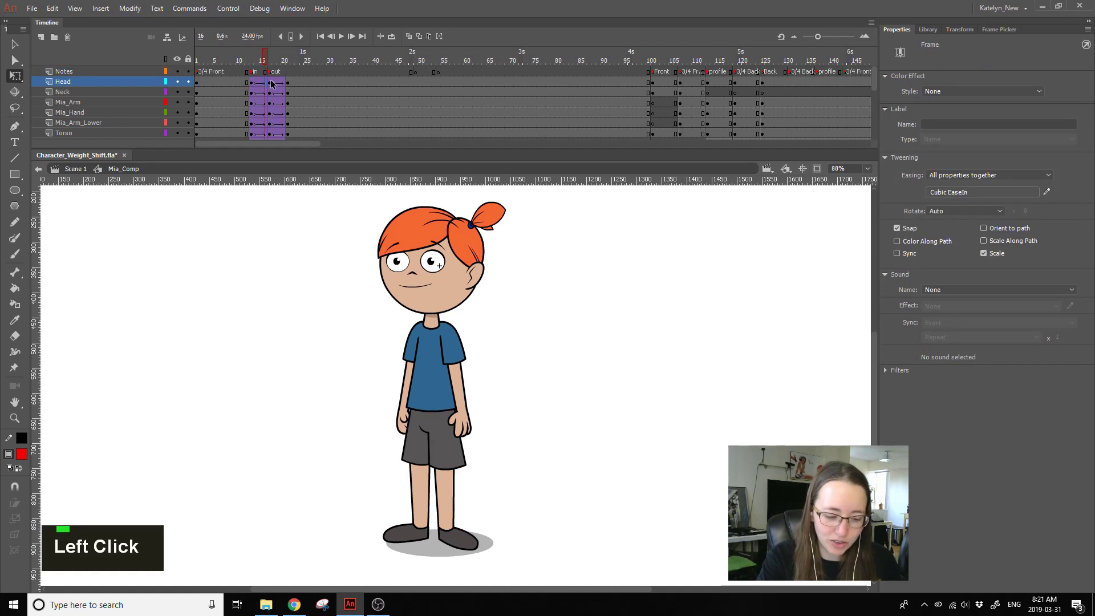
left_click_drag(874, 77, 872, 130)
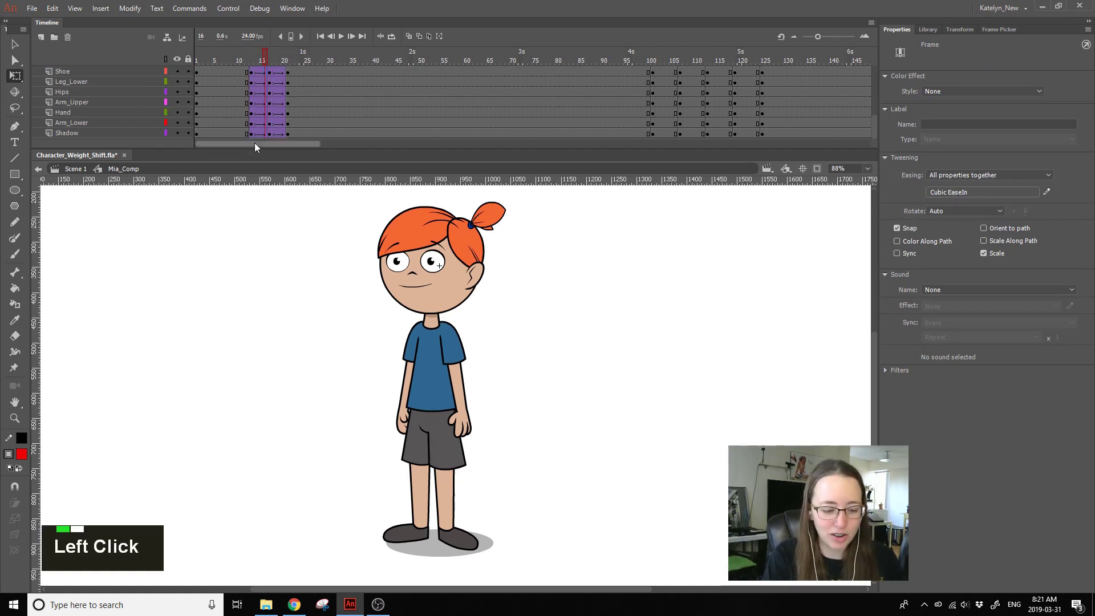
left_click(272, 134, "shift")
key("F6")
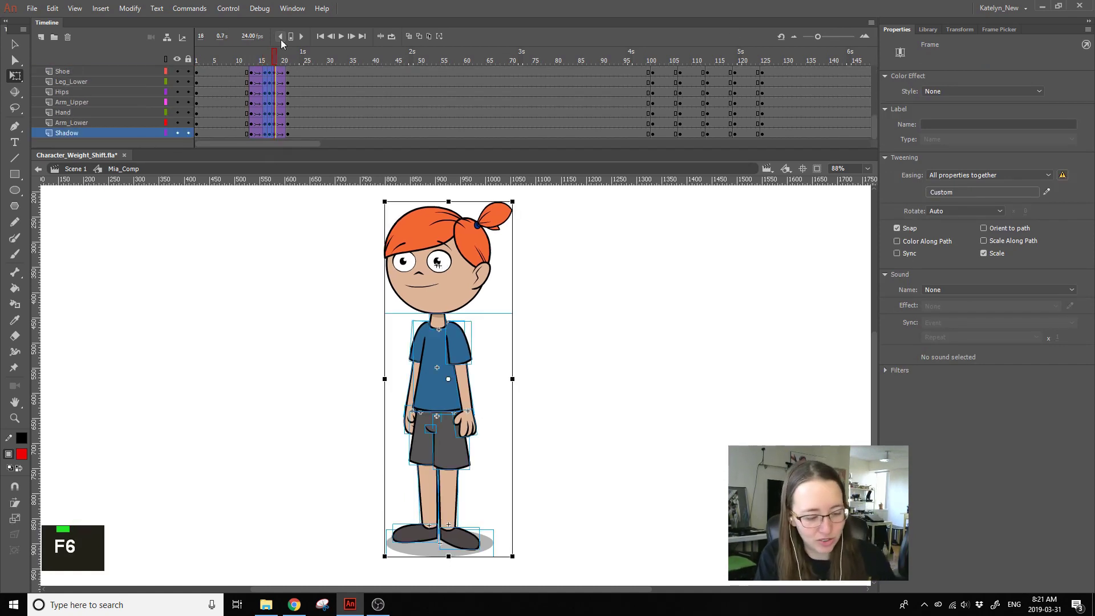
left_click(271, 152)
left_click(269, 133)
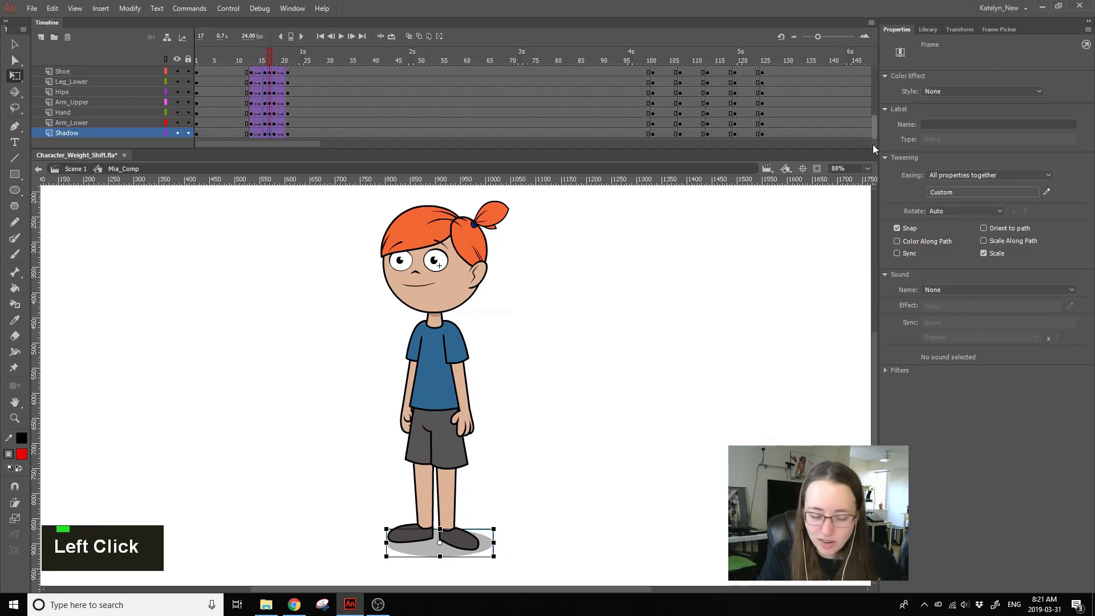
left_click_drag(265, 59, 265, 139)
left_click(272, 113)
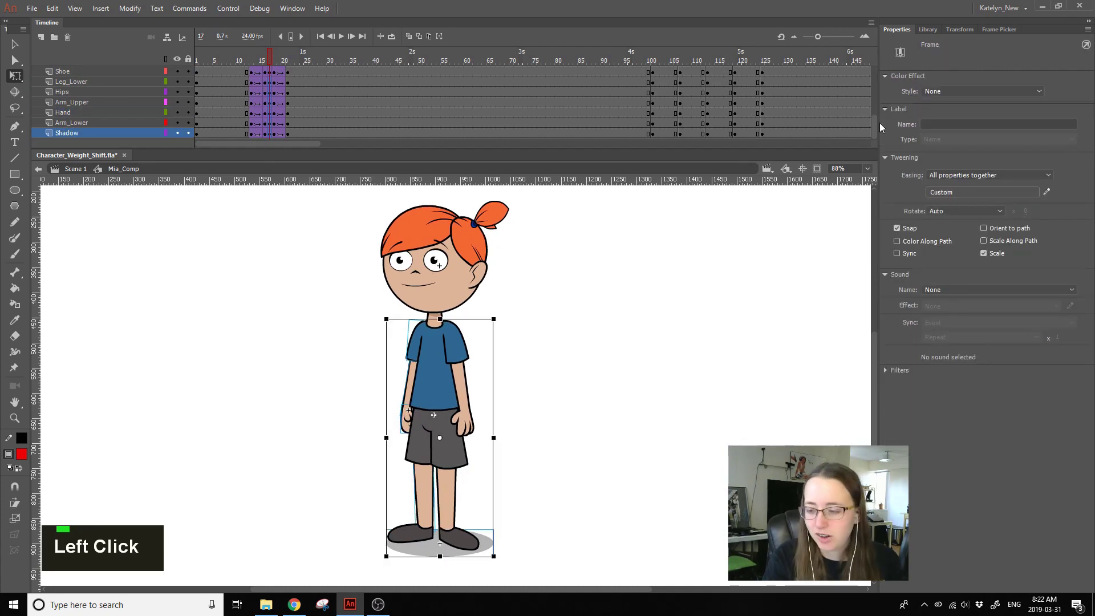
left_click_drag(875, 125, 877, 102)
double_click(876, 106)
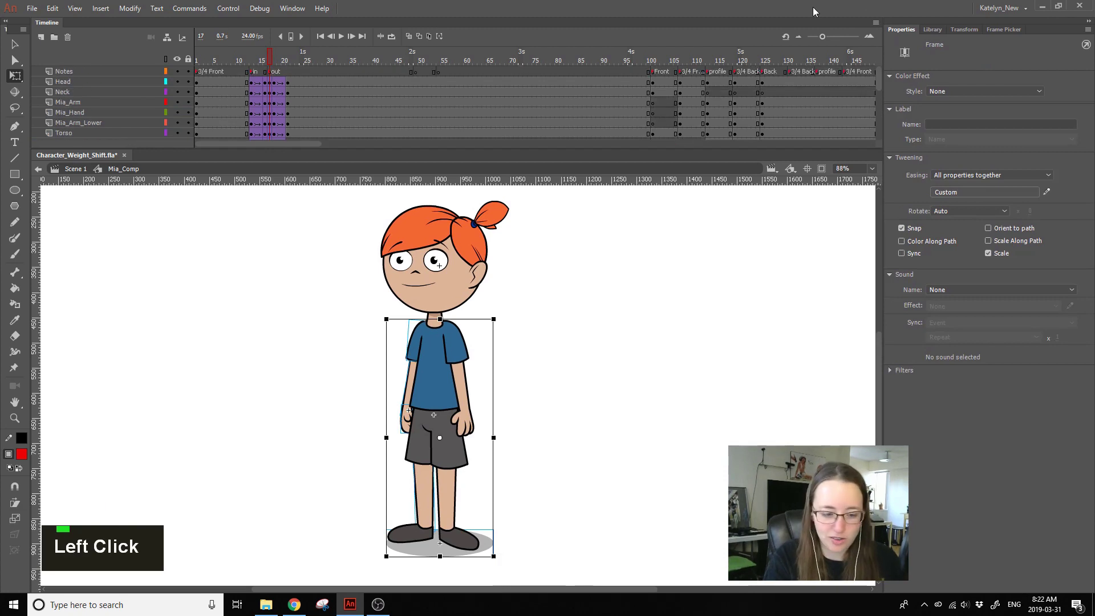
left_click_drag(267, 81, 274, 266)
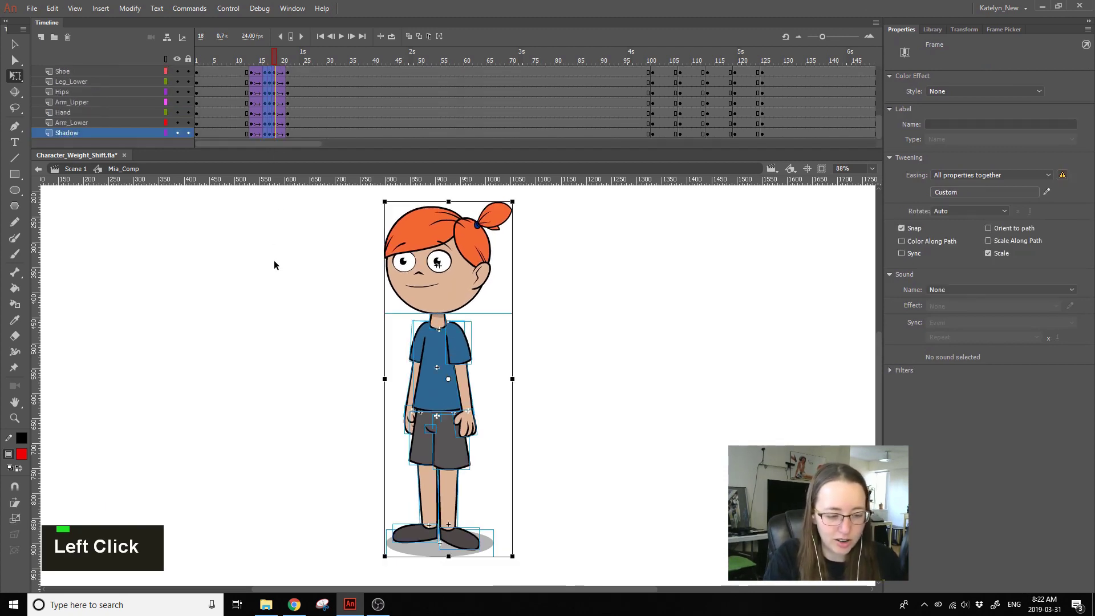
left_click(278, 204)
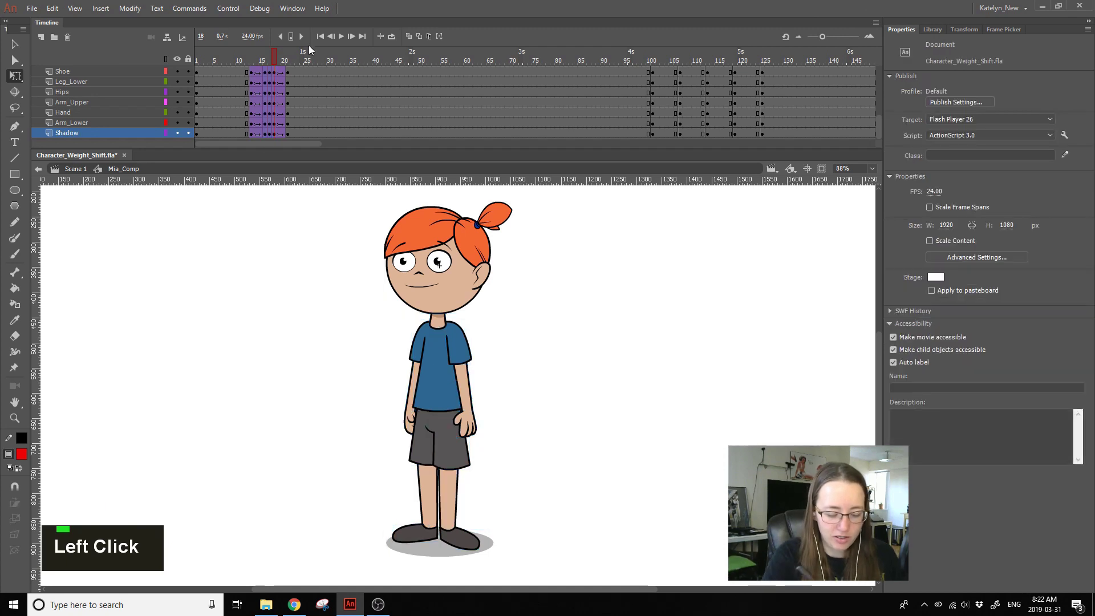
Step: Clear the keyframes at frame 17 on all layers from Shadow up to Head
left_click(268, 129)
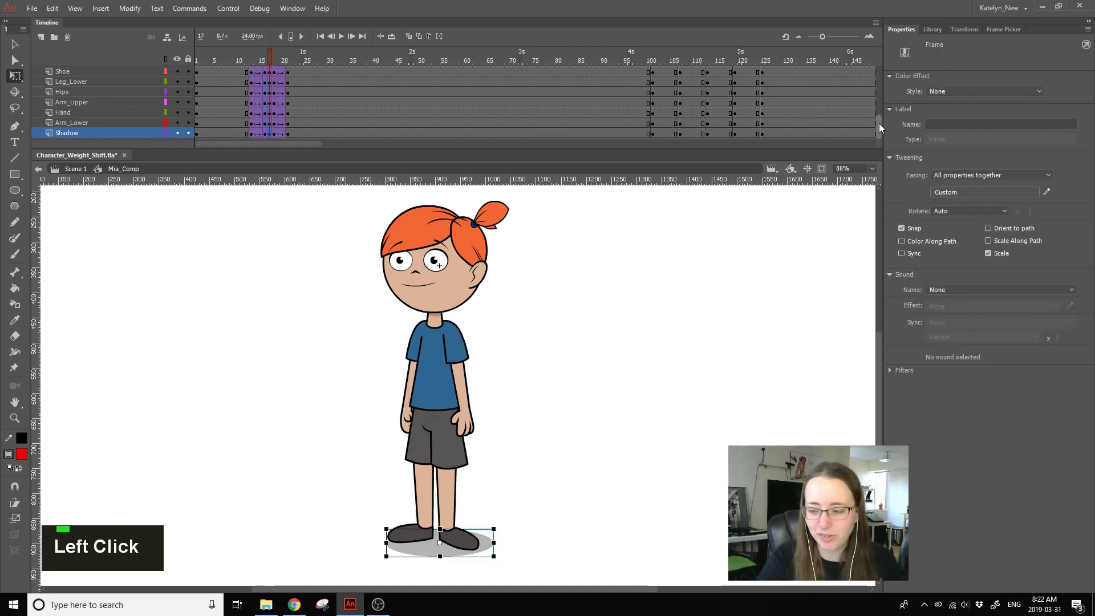
left_click_drag(879, 126, 865, 11)
left_click(269, 82, "shift")
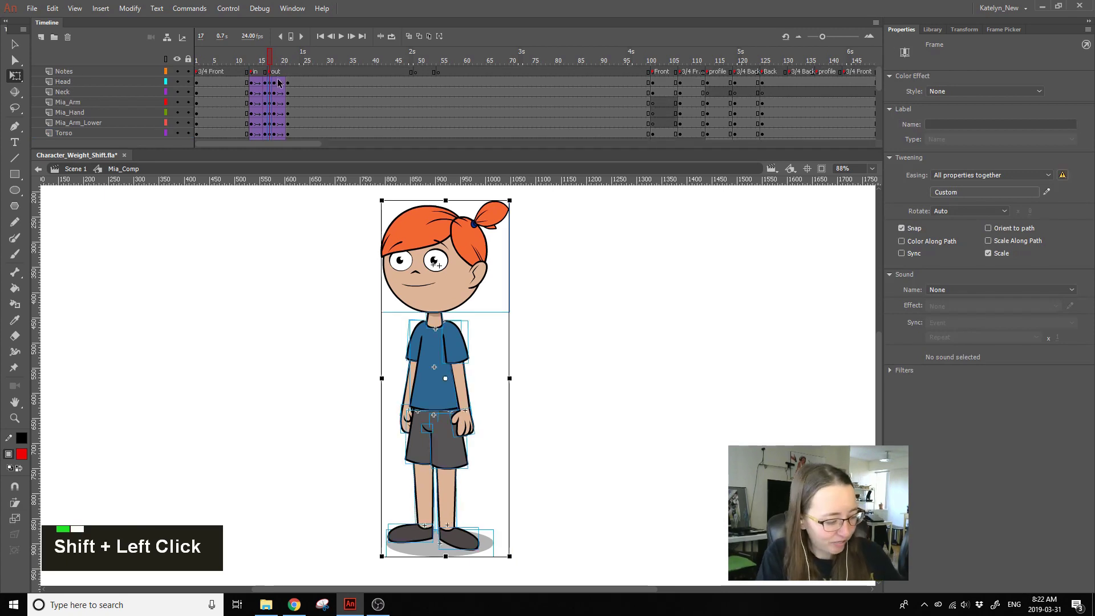
key("shift+F6")
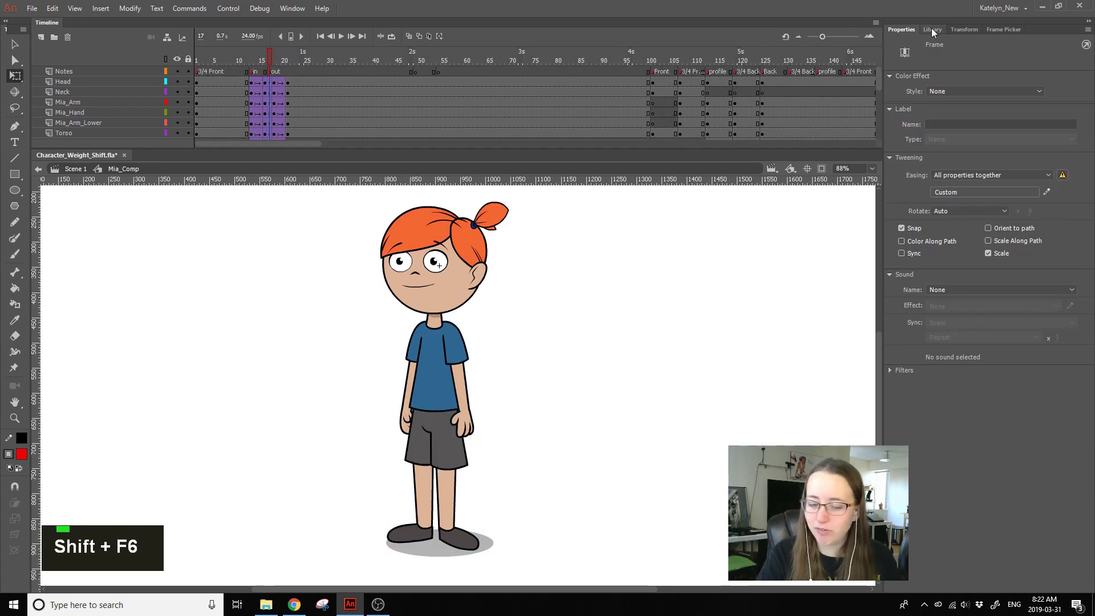
Step: Set the tweens between frames 16 and 18 to No Ease on all layers from Head to Shadow
right_click(269, 83)
double_click(270, 82)
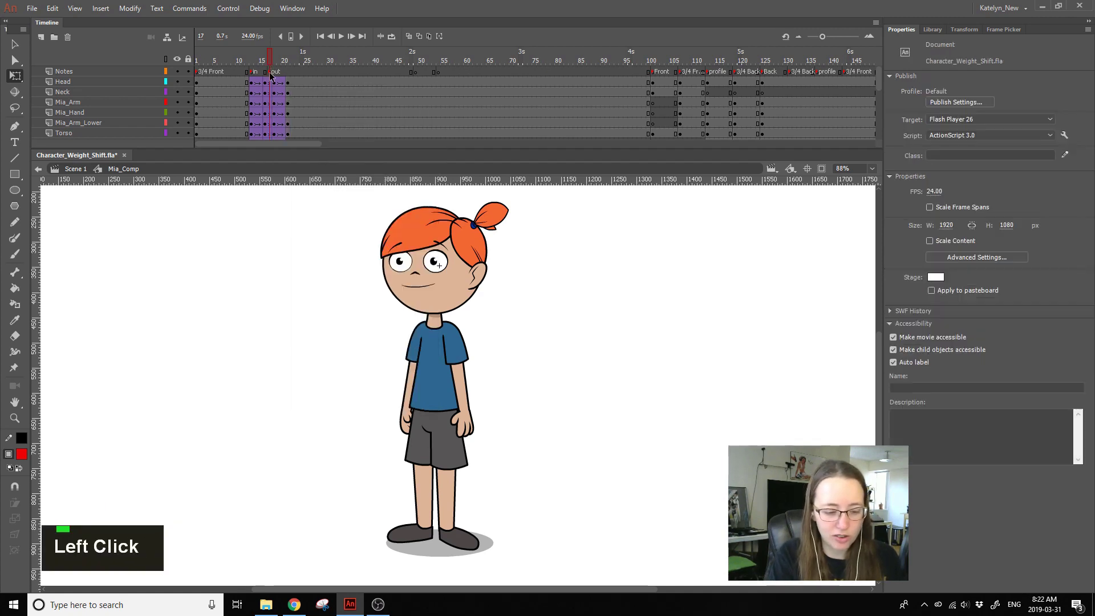
left_click_drag(879, 73, 879, 129)
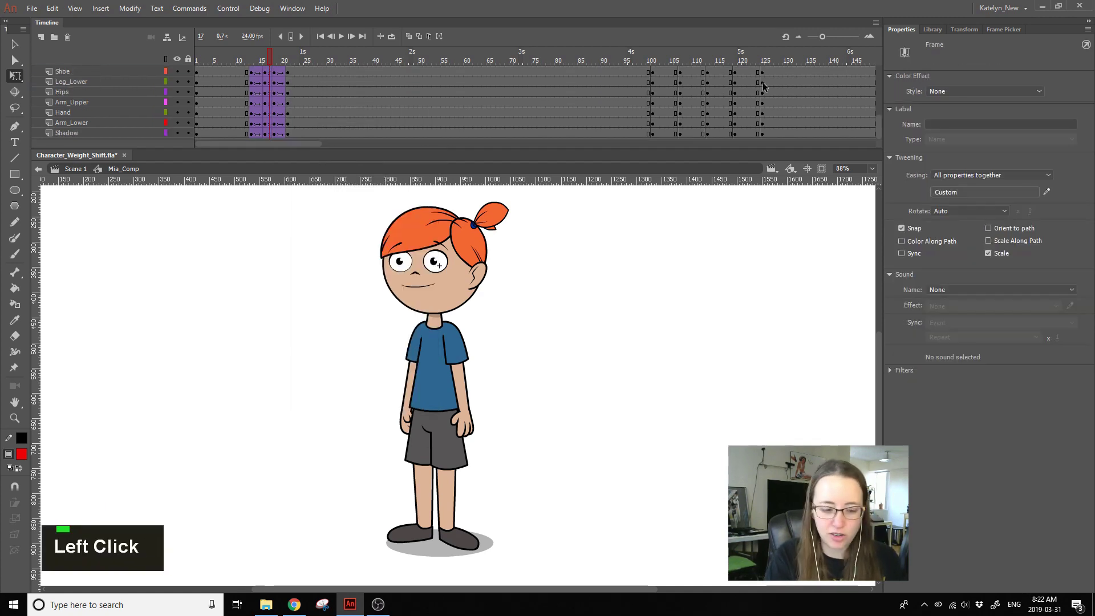
left_click(269, 134, "shift")
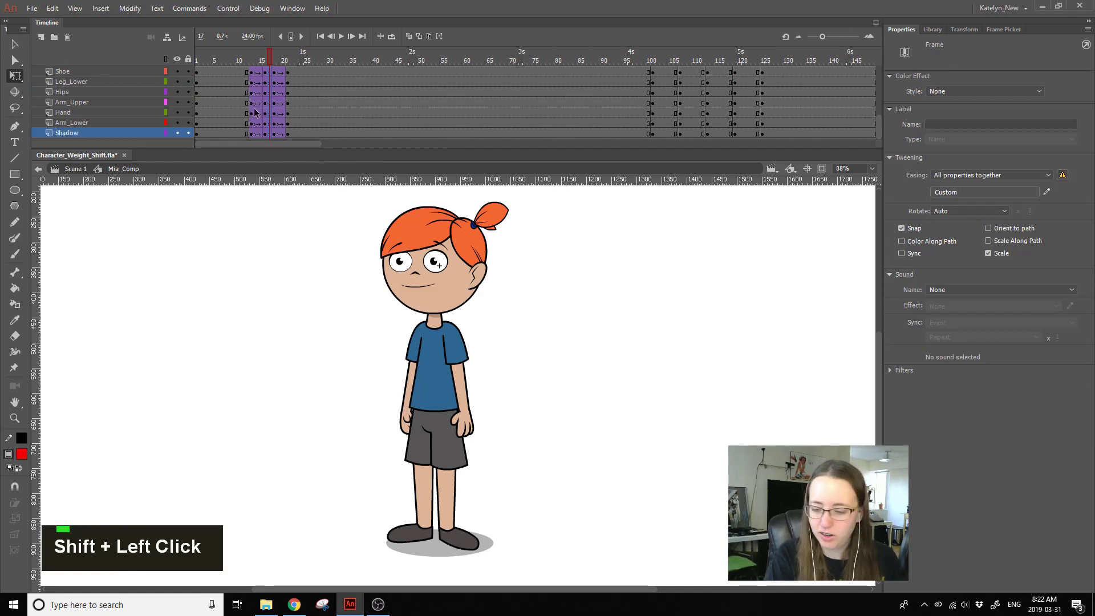
left_click(983, 192)
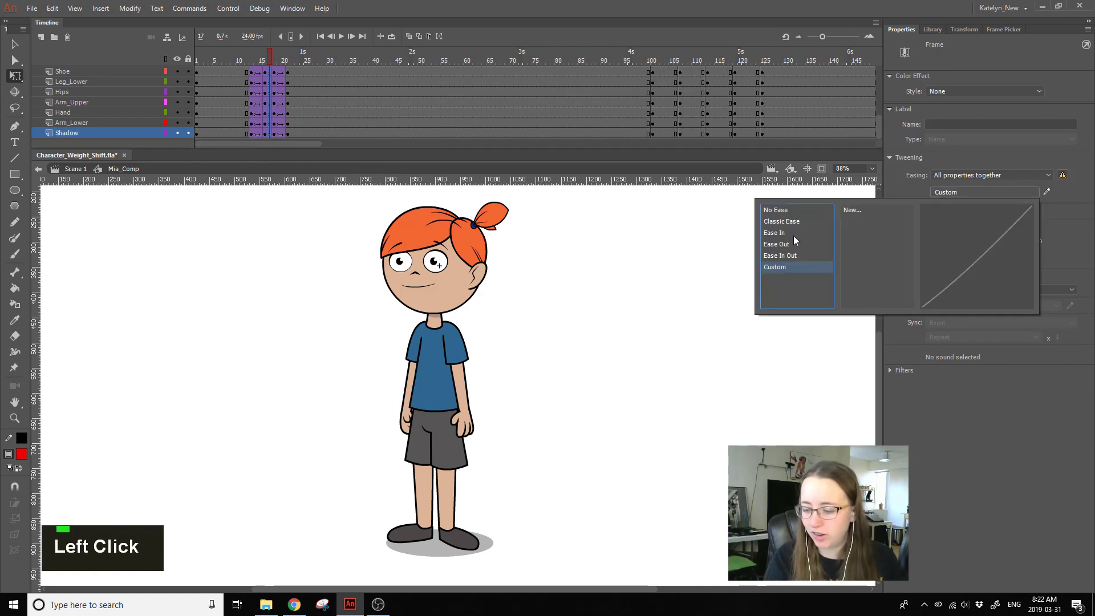
double_click(776, 214)
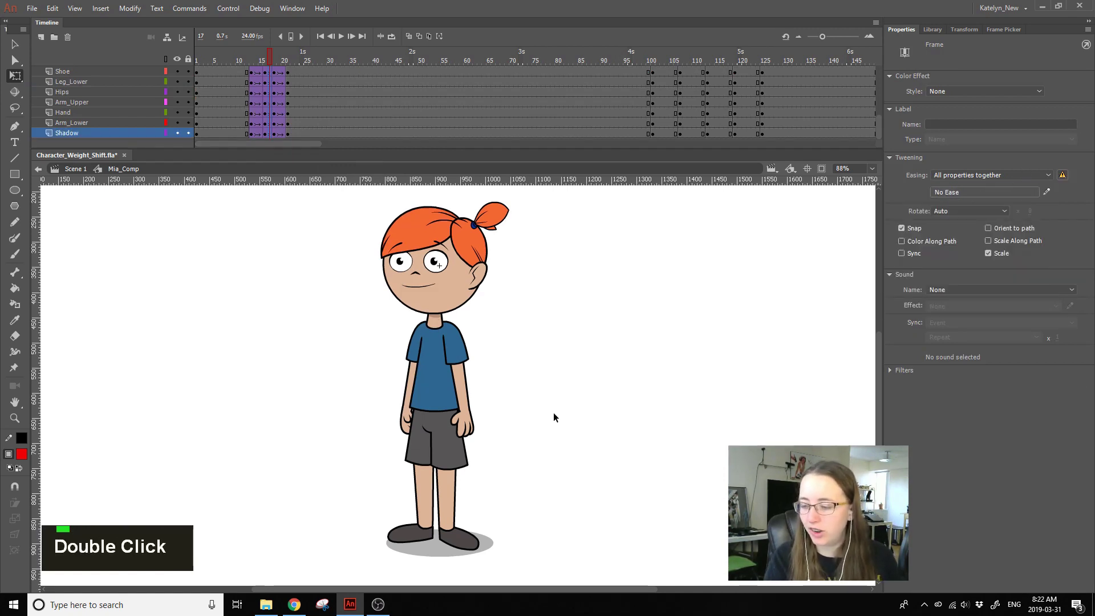
left_click(569, 300)
Step: Play back and scrub through the weight shift from frame 13 to check the linear middle section
left_click(252, 59)
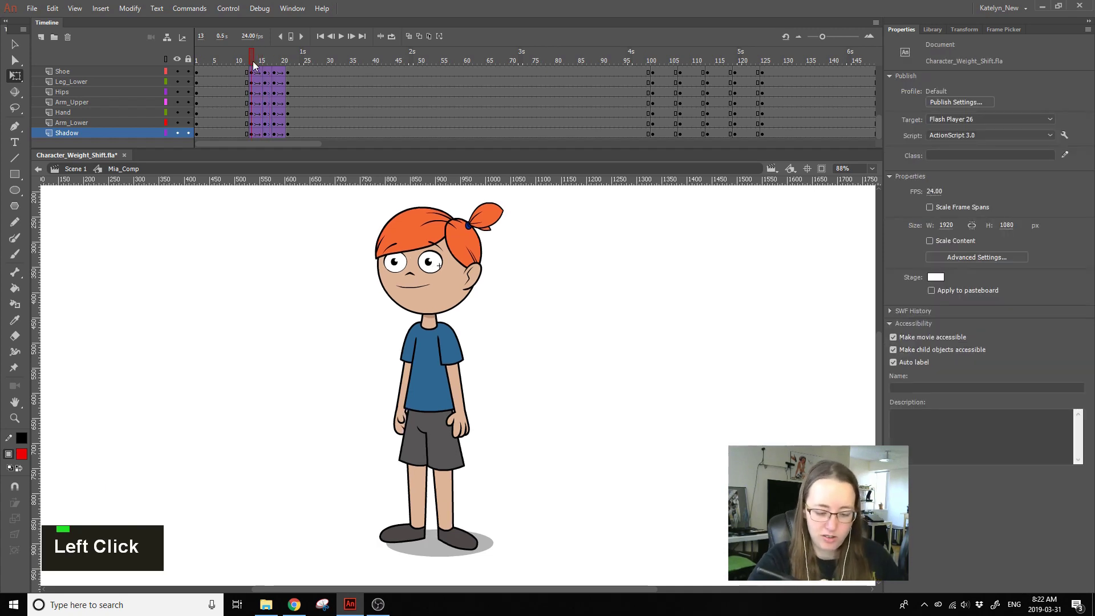
key("Return")
left_click(258, 67)
left_click_drag(258, 66, 282, 64)
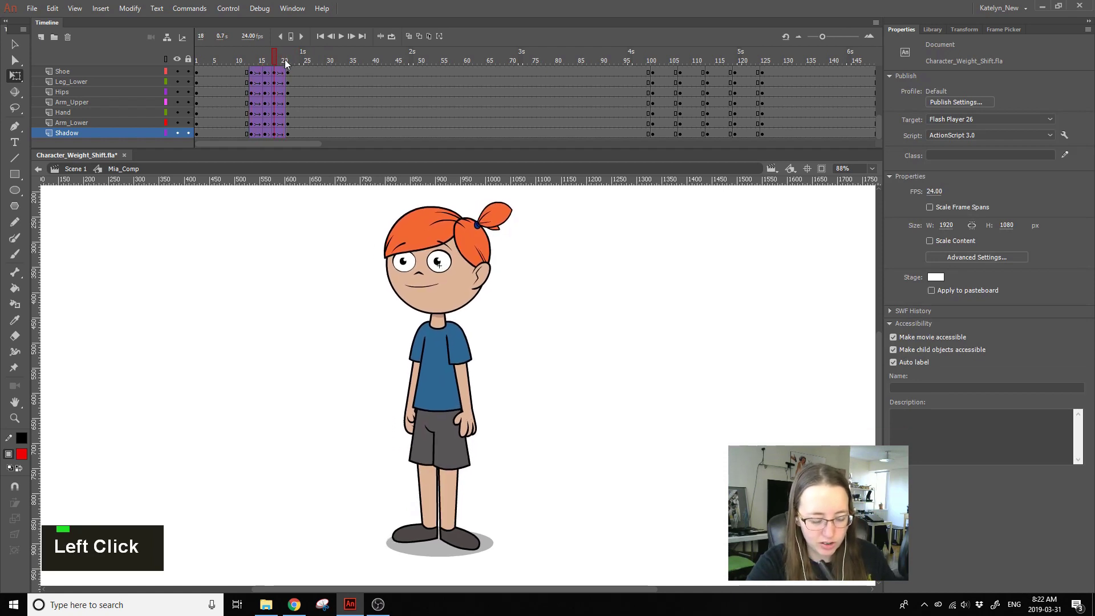
Step: Lengthen the ease-in and ease-out tweens on all layers by inserting two extra frames into each
key("F5")
key("F5")
left_click(264, 54)
key("F5")
Step: Play back the lengthened weight shift several times
left_click(257, 62)
key("Return")
left_click(254, 60)
key("Return")
key("Return")
Step: Remove one frame at frame 16 from the ease-in tween on all layers and replay the motion
double_click(266, 60)
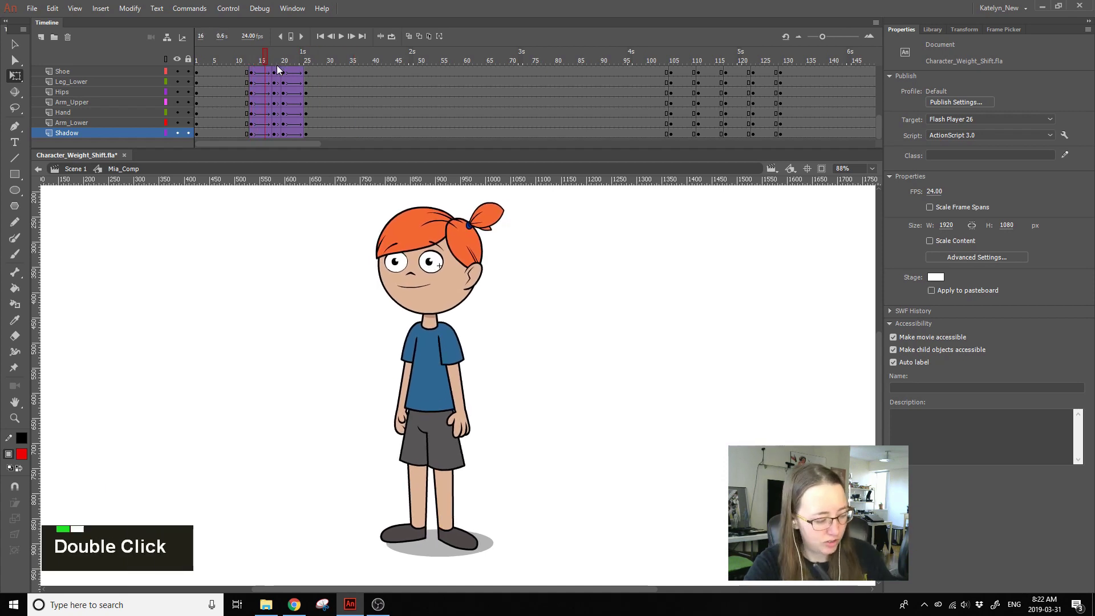
key("shift+F5")
left_click(248, 60)
key("Return")
left_click_drag(265, 61, 297, 72)
left_click(252, 60)
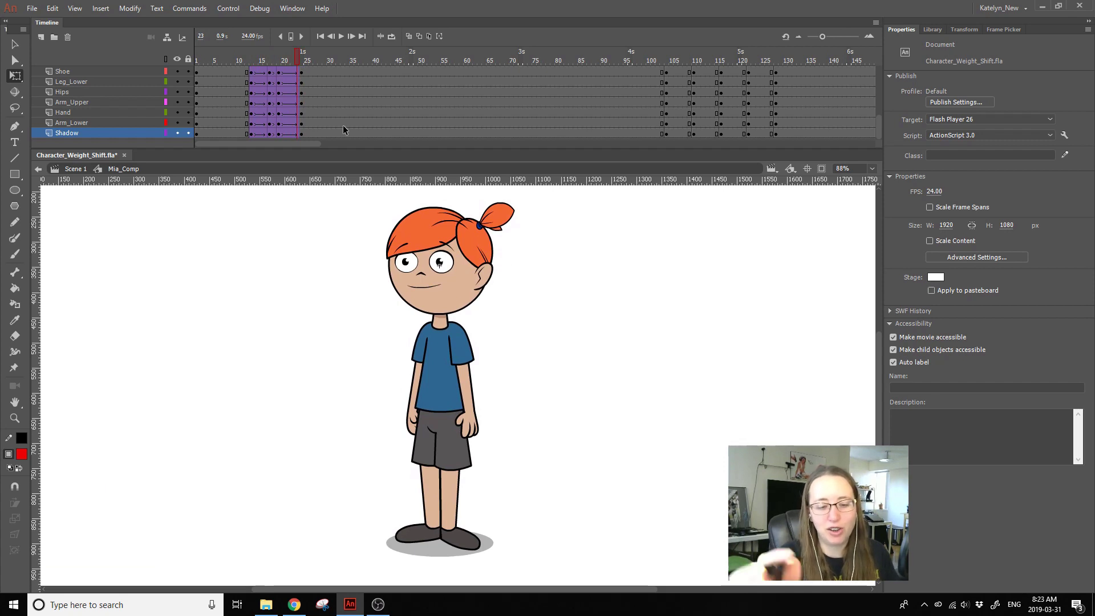
Step: Show onion skin outlines at frame 17 and extend their range past frame 24
left_click(270, 58)
left_click(419, 35)
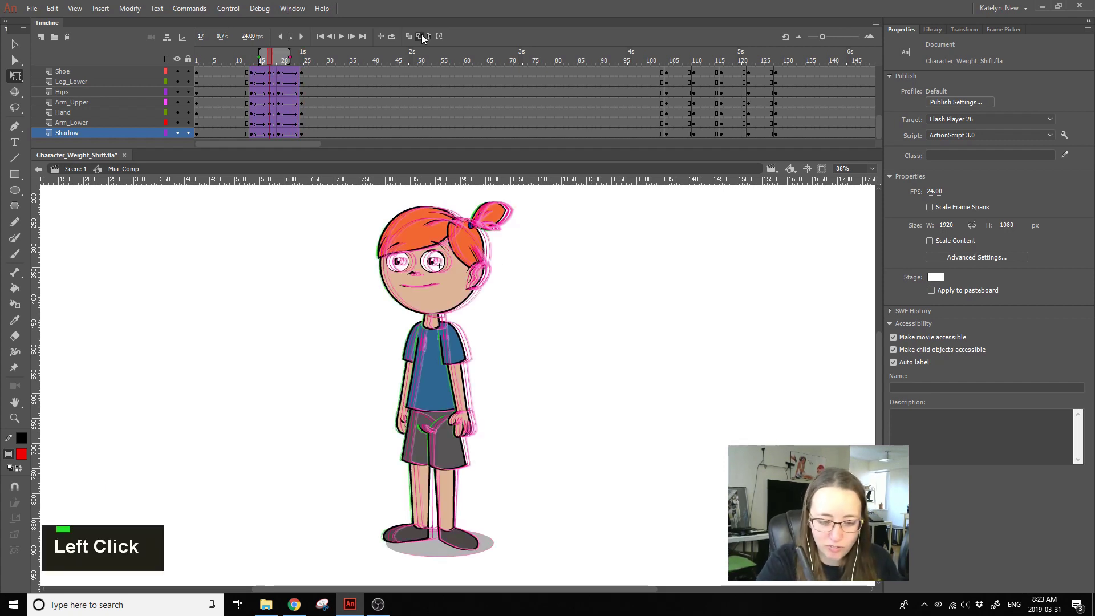
left_click_drag(289, 56, 317, 52)
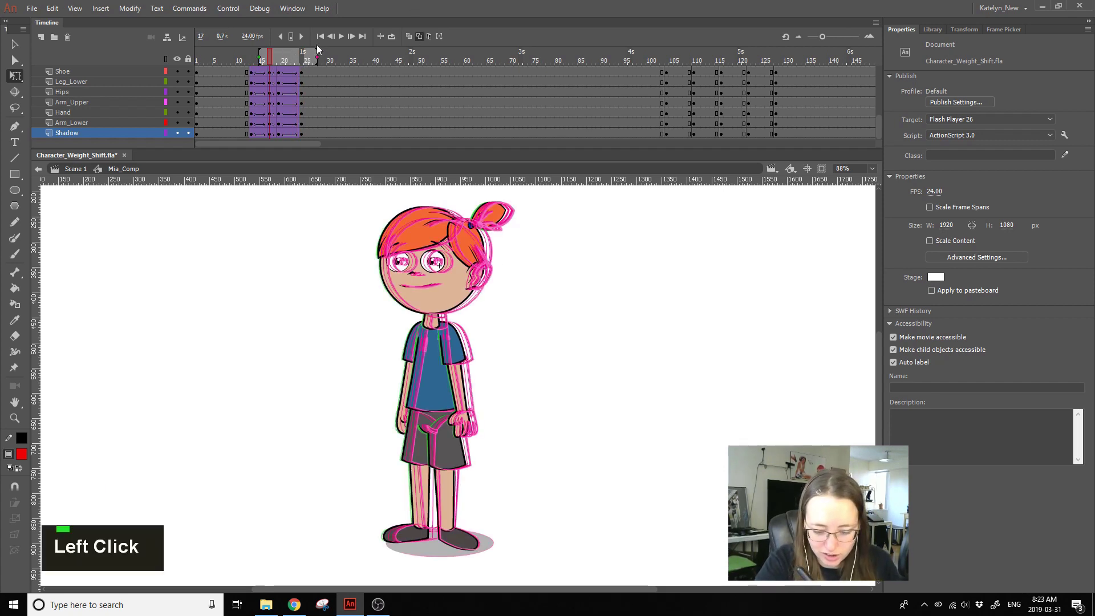
Step: Turn off the onion skin outlines and fit the whole character back into view
left_click(420, 35)
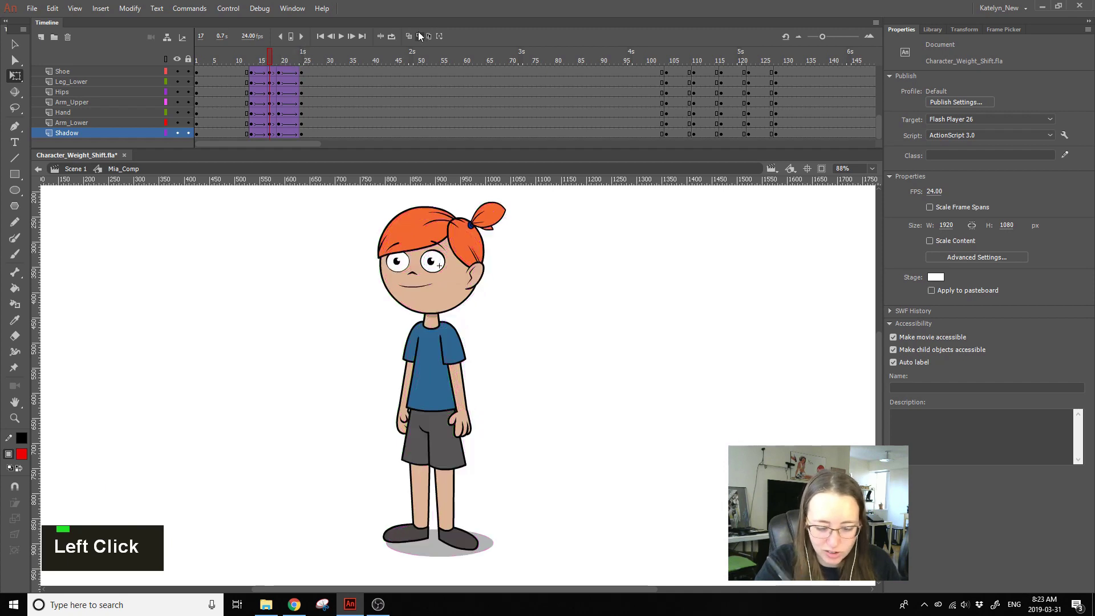
left_click(14, 418)
left_click(337, 425)
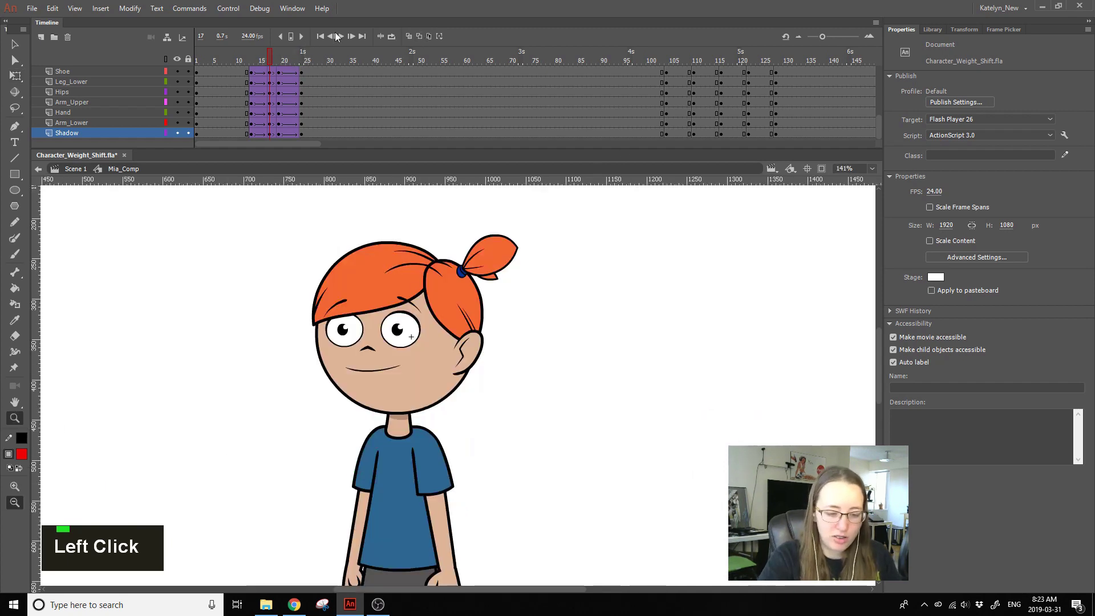
left_click(283, 266, "alt")
left_click_drag(580, 378, 461, 260)
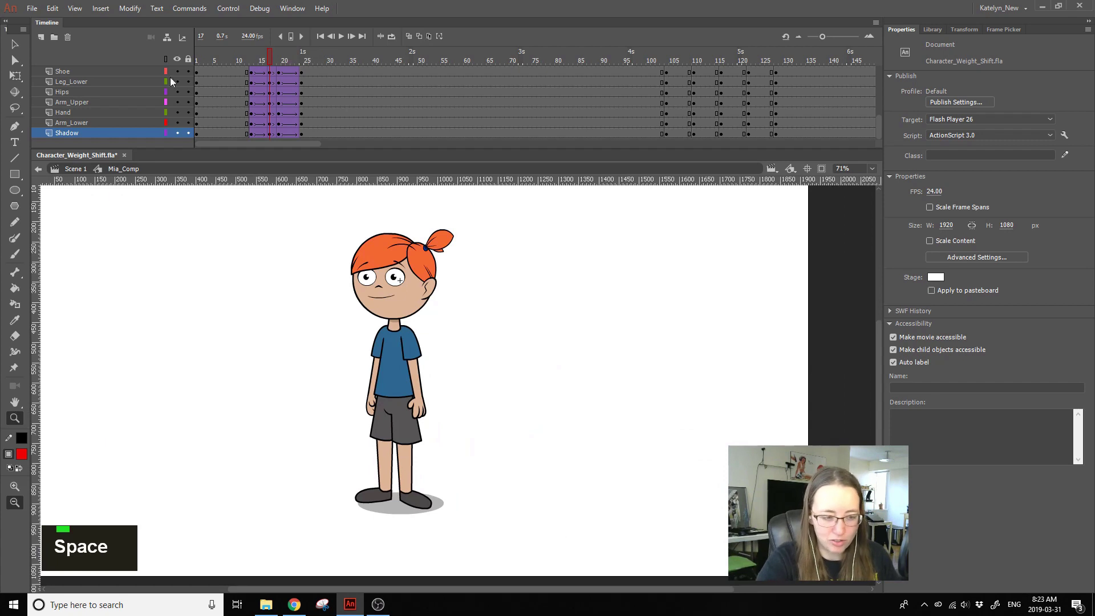
Step: At frame 19, nudge Mia's head, torso, arms and upper legs slightly up and replay the motion
left_click(13, 76)
left_click_drag(251, 59, 281, 56)
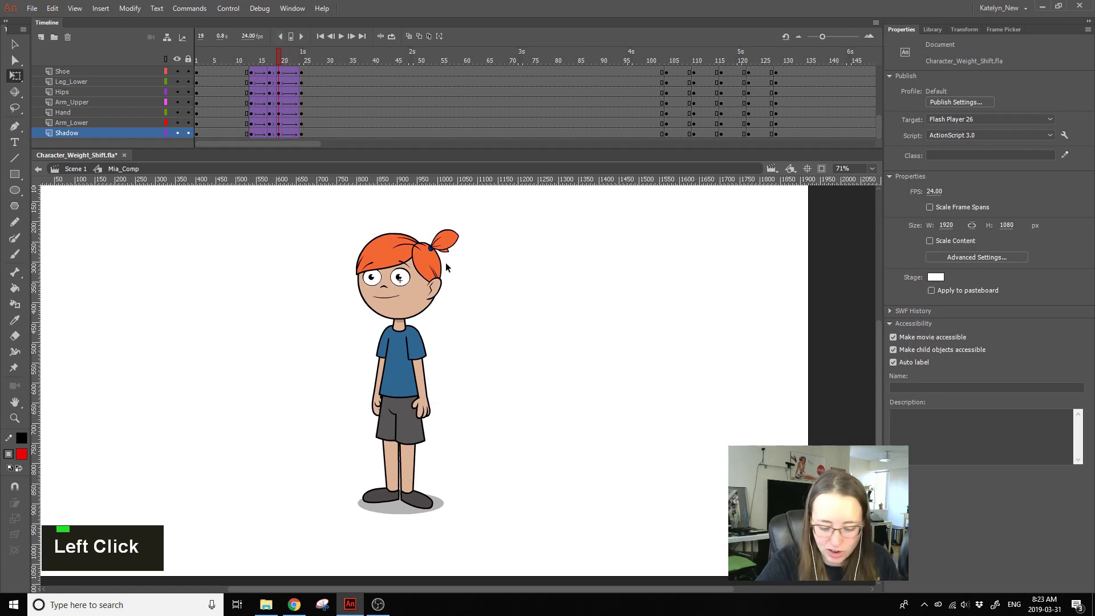
left_click_drag(475, 237, 331, 438)
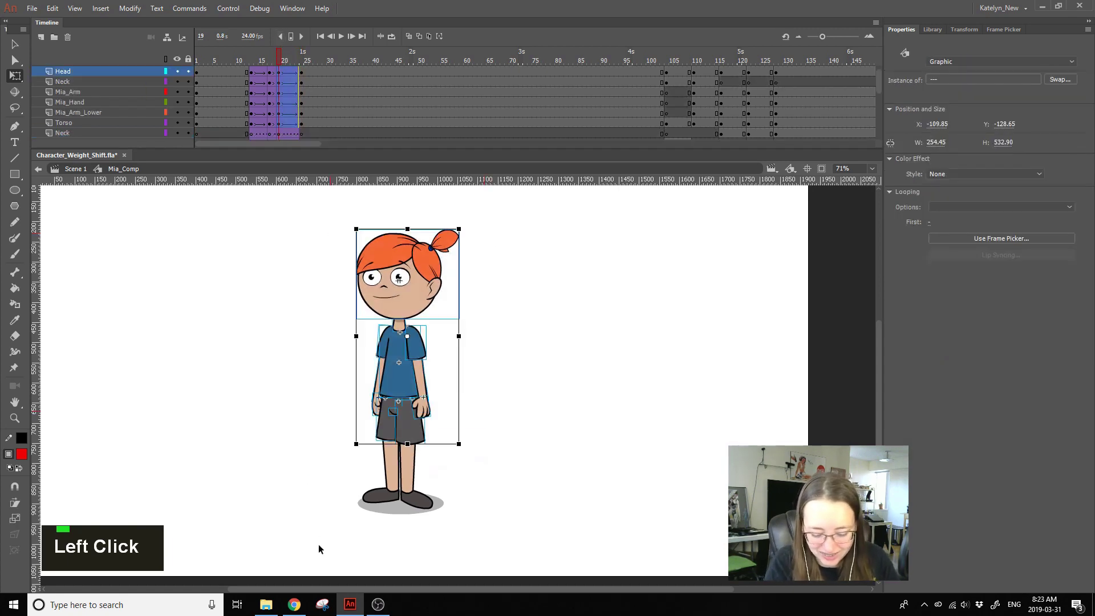
key("Up")
key("Up")
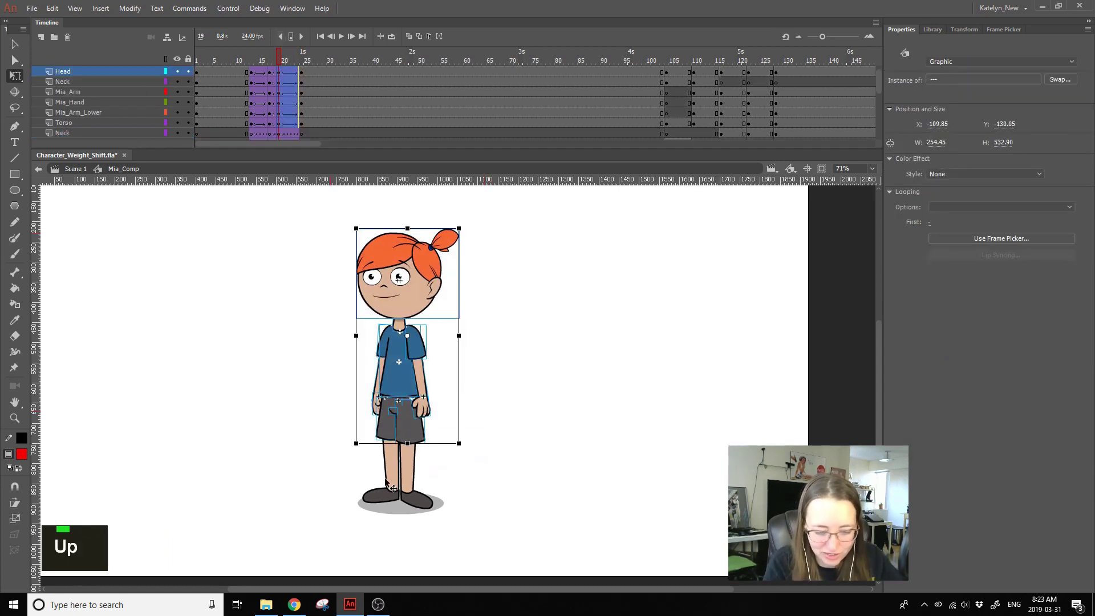
left_click(275, 62)
key("Return")
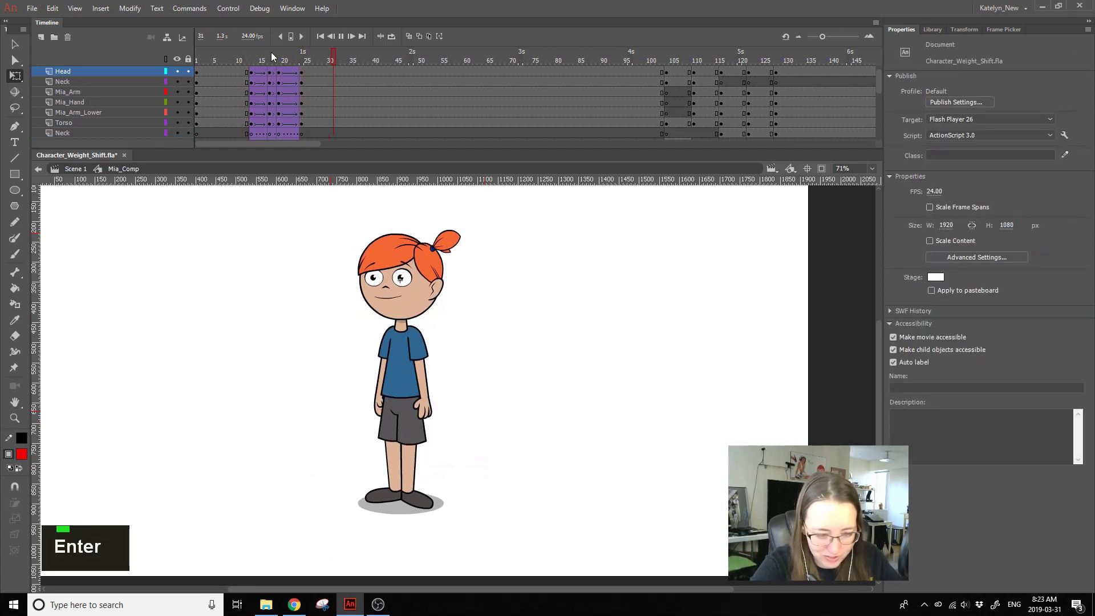
left_click(278, 60)
Step: At frame 17, nudge the upper body parts slightly up and replay the weight shift
double_click(272, 55)
left_click(434, 320)
left_click_drag(435, 324, 471, 412)
key("Up")
left_click(279, 57)
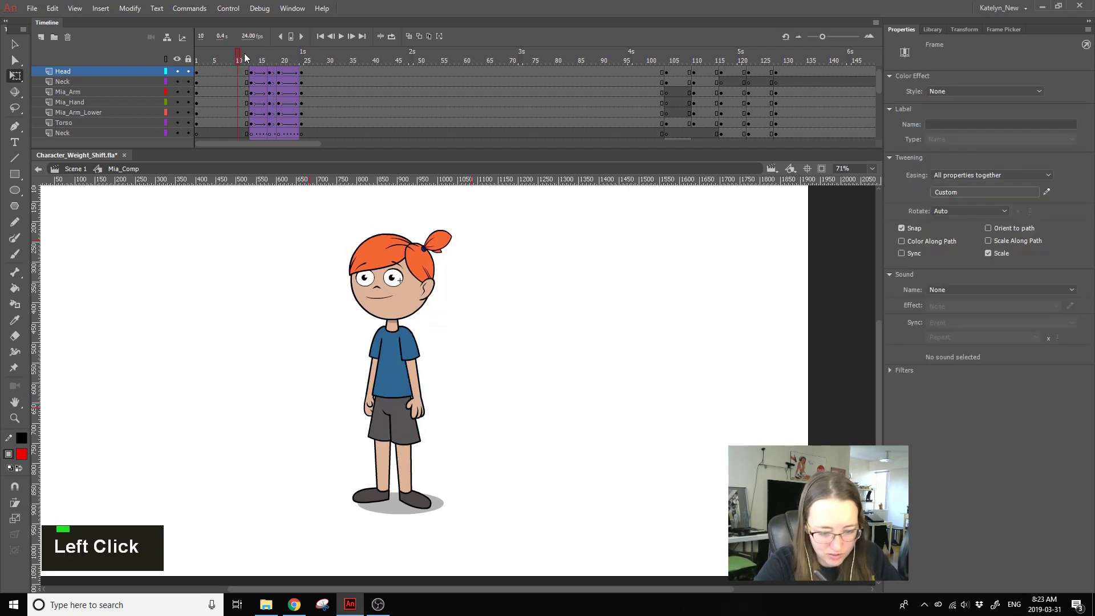
key("Return")
key("Return")
Step: Nudge the upper body parts at frame 17 back down slightly and replay the weight shift
left_click(272, 56)
left_click_drag(289, 215, 464, 406)
key("Down")
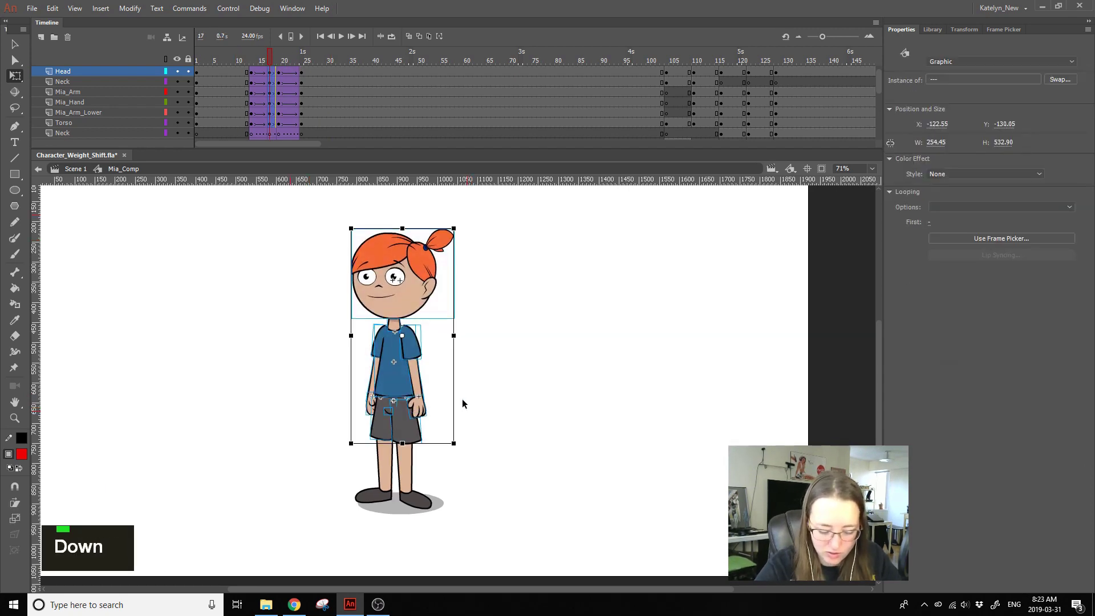
left_click(258, 57)
key("Return")
Step: Replay the weight shift several times and compare the poses at frames 13, 17 and 18
mouse_move(254, 59)
left_mouse_down()
mouse_move(309, 98)
mouse_move(254, 67)
left_mouse_up()
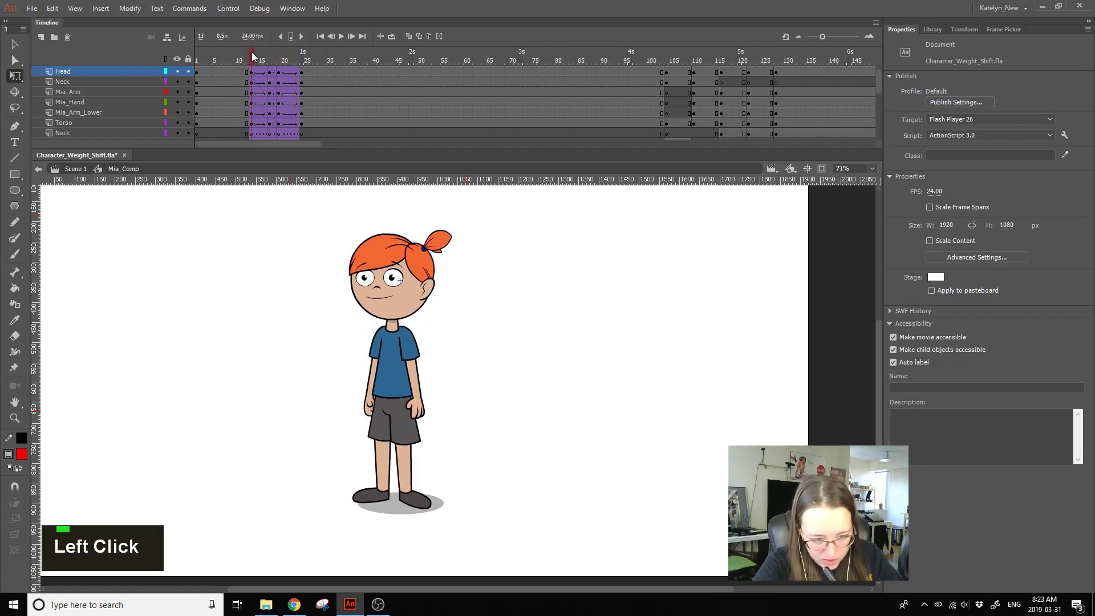
key("Return")
key("Return")
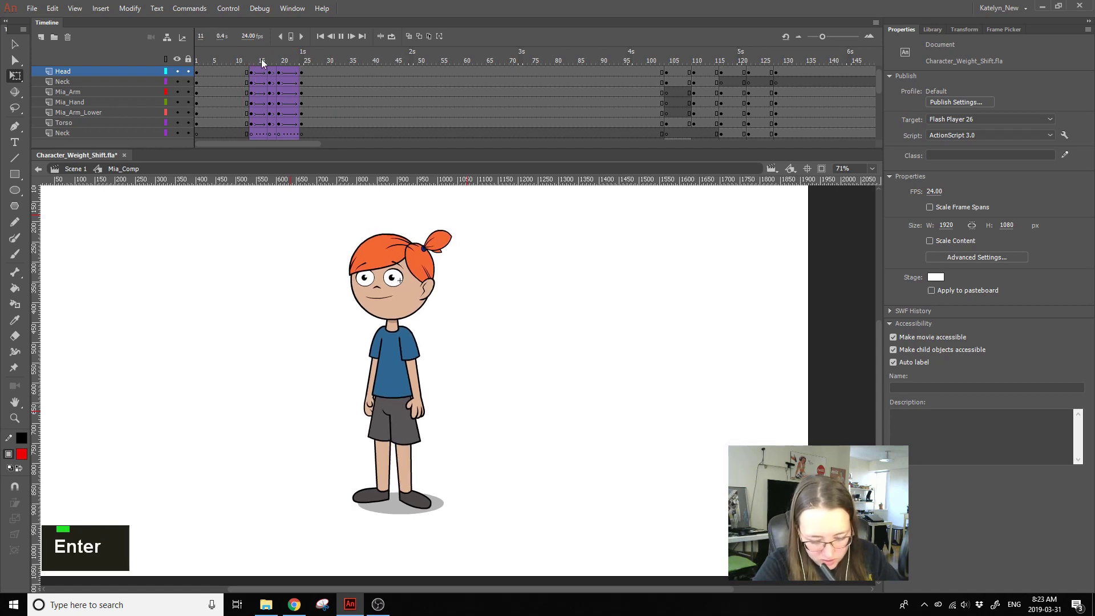
left_click(253, 63)
key("Return")
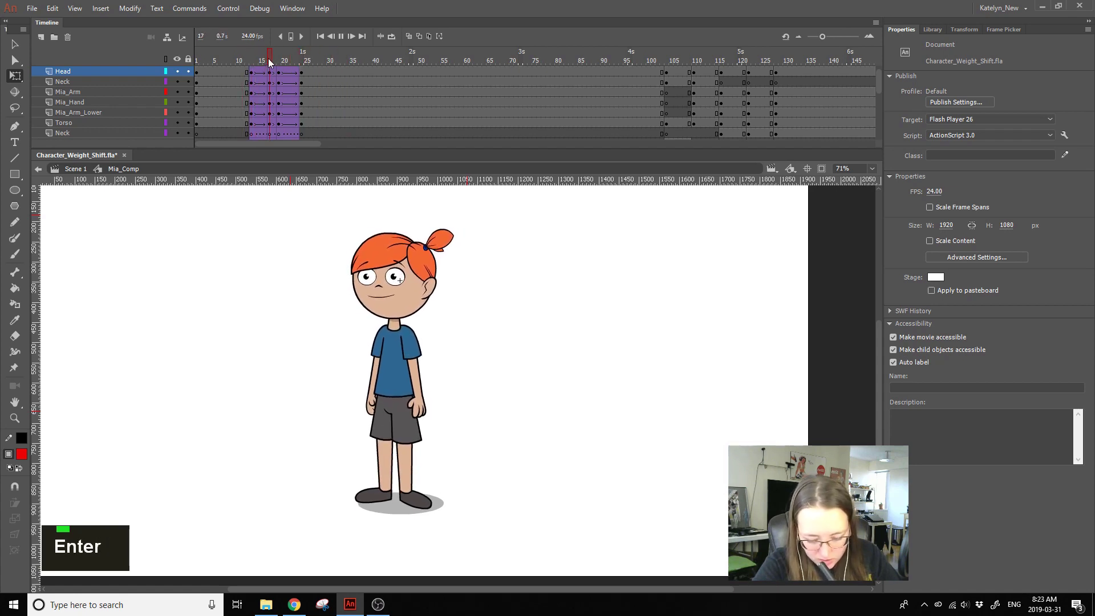
mouse_move(271, 56)
left_mouse_down()
mouse_move(259, 59)
mouse_move(296, 70)
mouse_move(275, 61)
left_mouse_up()
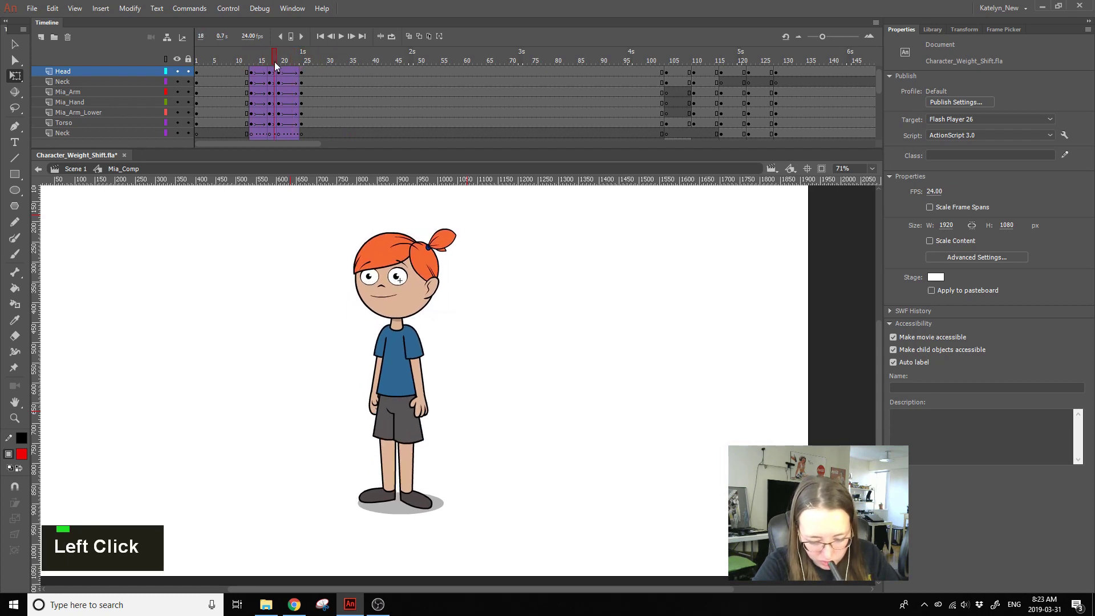
left_click(275, 68)
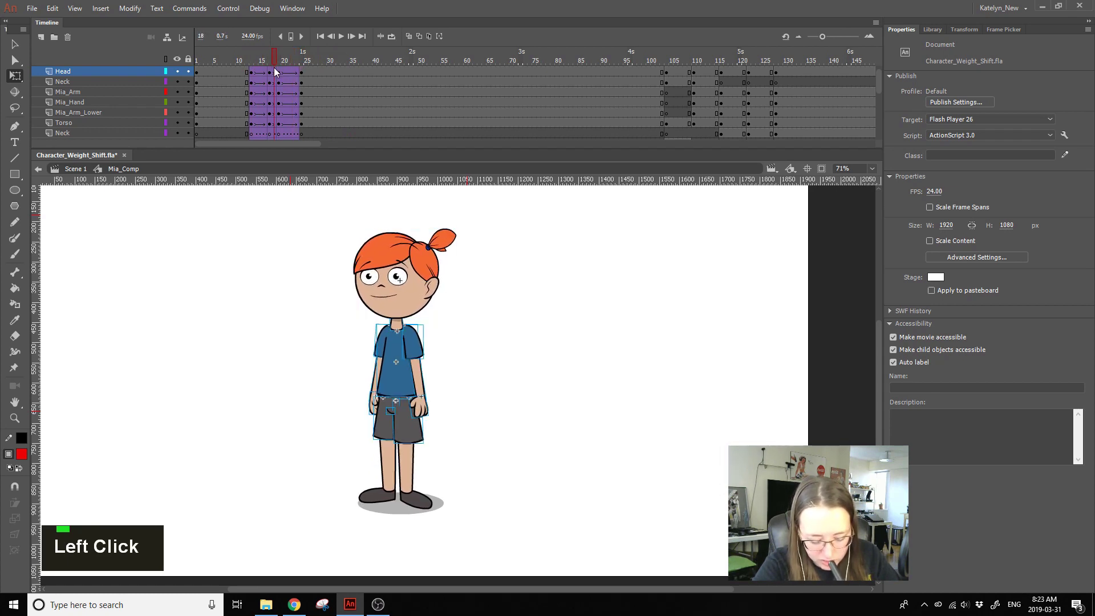
left_click(270, 67)
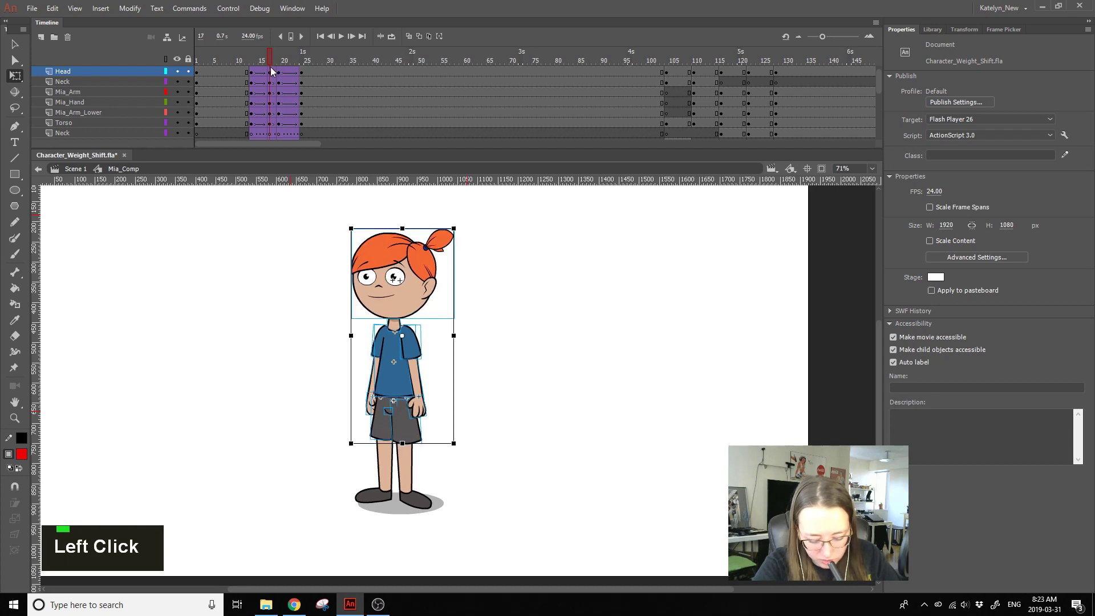
mouse_move(268, 65)
left_mouse_down()
mouse_move(251, 66)
mouse_move(300, 82)
mouse_move(251, 67)
left_mouse_up()
left_click(269, 64)
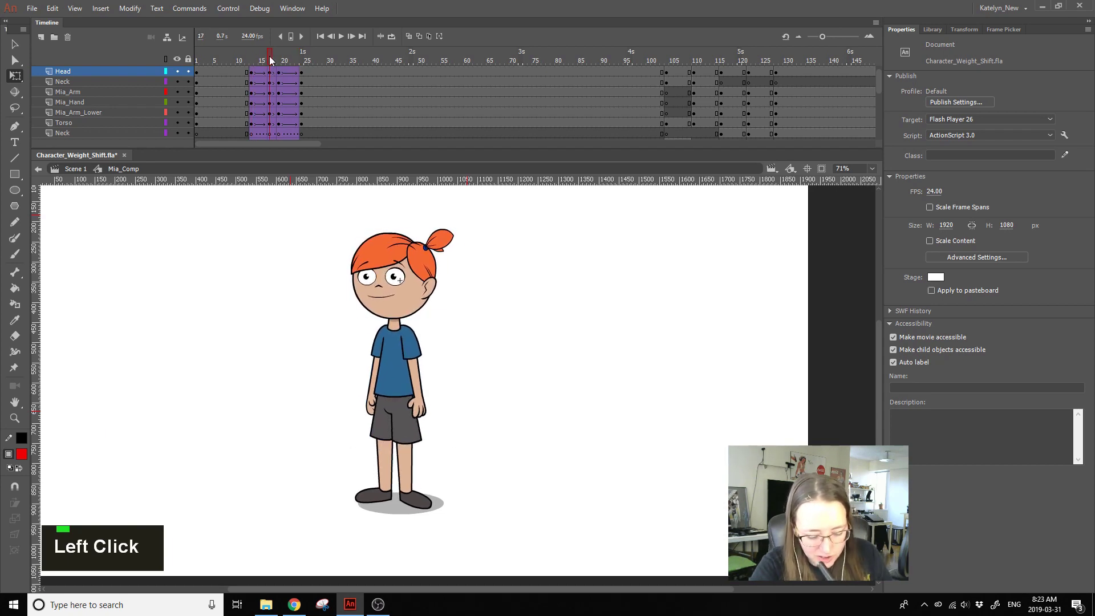
Step: At frame 17, bend the leg on the ponytail-free side by rotating its upper part outward and its lower part inward
left_click(386, 464)
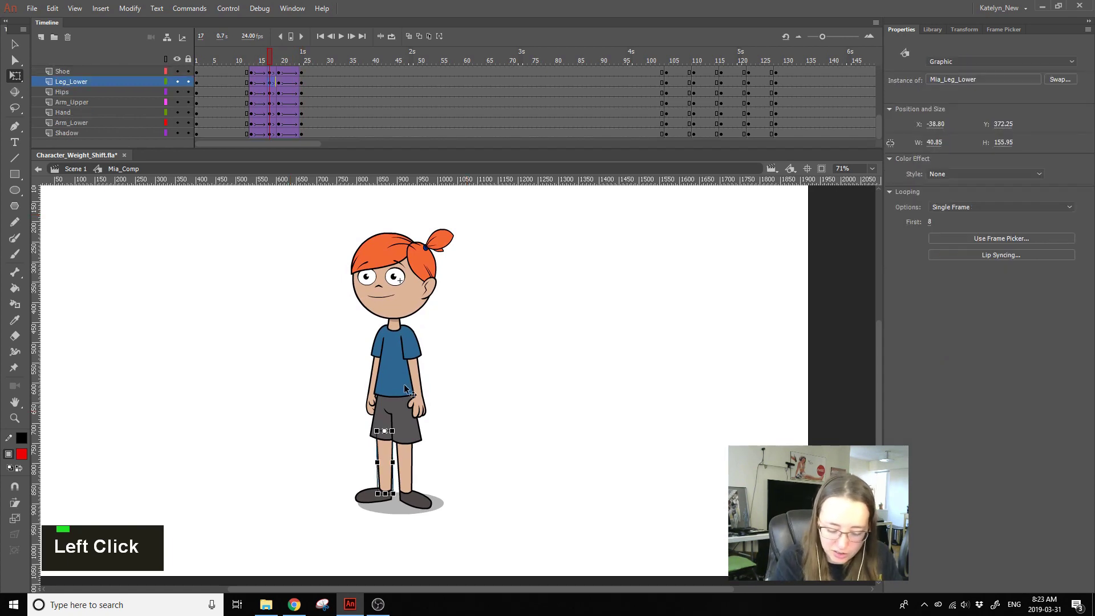
left_click(377, 413)
left_click_drag(400, 443, 386, 400)
key("ctrl+z")
mouse_move(398, 440)
left_mouse_down()
mouse_move(396, 426)
mouse_move(388, 451)
left_mouse_up()
left_click(391, 465)
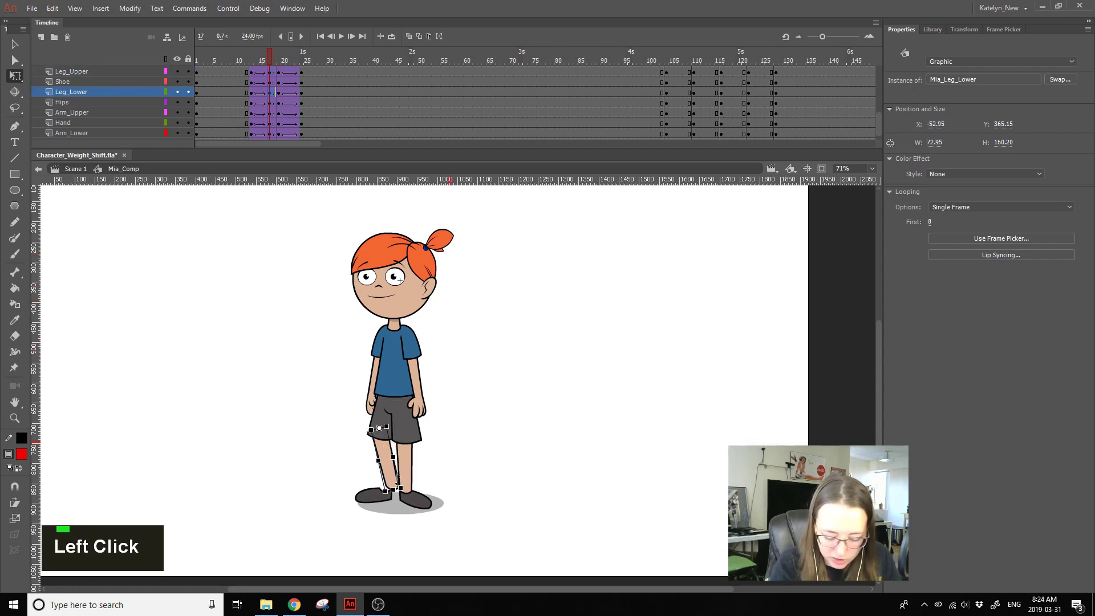
Step: Refine the bent lower leg at frame 17 and lift its shoe off the ground to meet the ankle
left_click(397, 488, "alt")
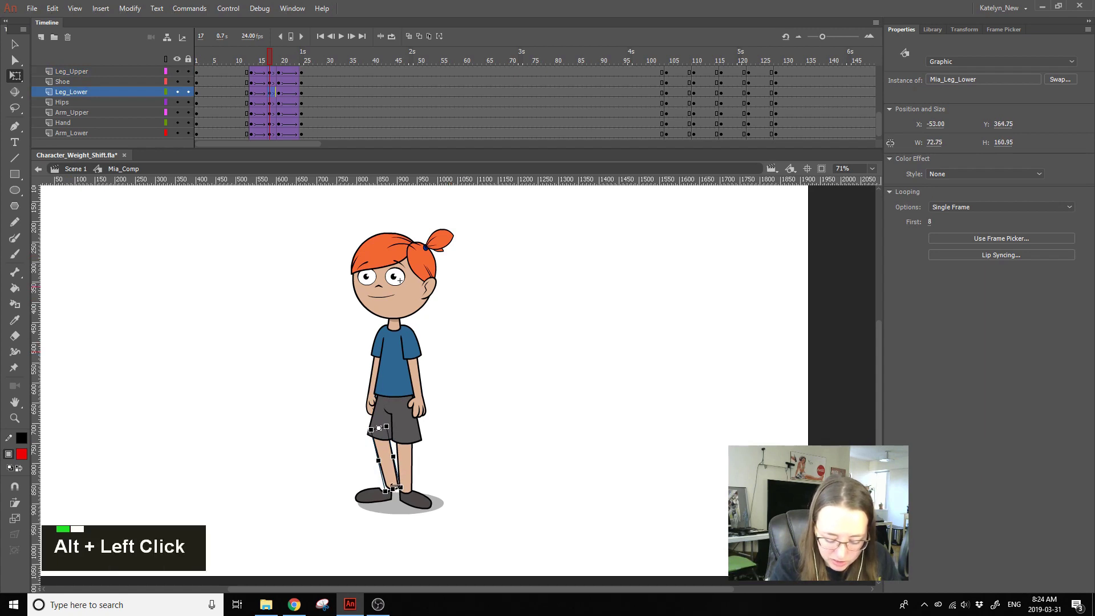
key("ctrl+z")
left_click(15, 418)
left_click_drag(319, 369, 449, 526)
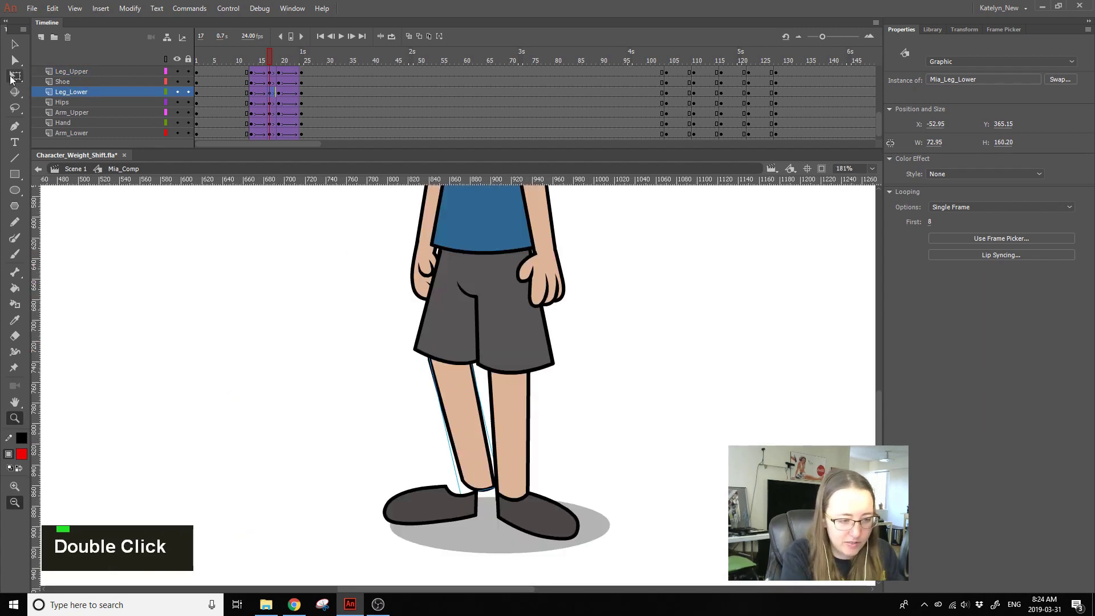
left_click(15, 77)
left_click(485, 488, "alt")
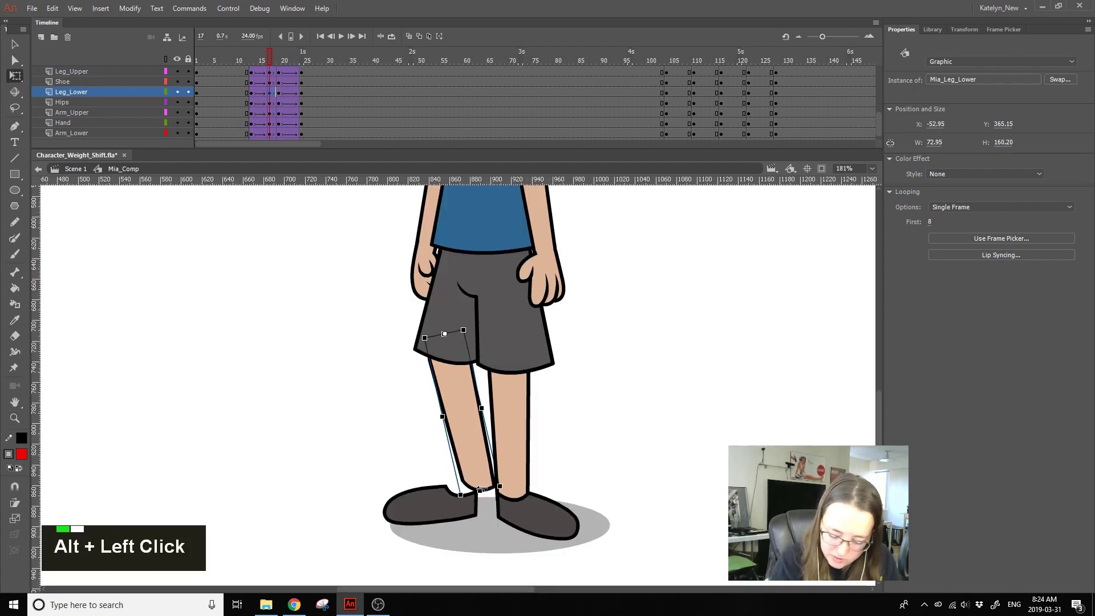
left_click(556, 438)
double_click(473, 495)
left_click_drag(474, 495, 469, 486)
Step: At frame 19, lift the same shoe off the ground and level it
left_click(247, 61)
left_click(270, 80)
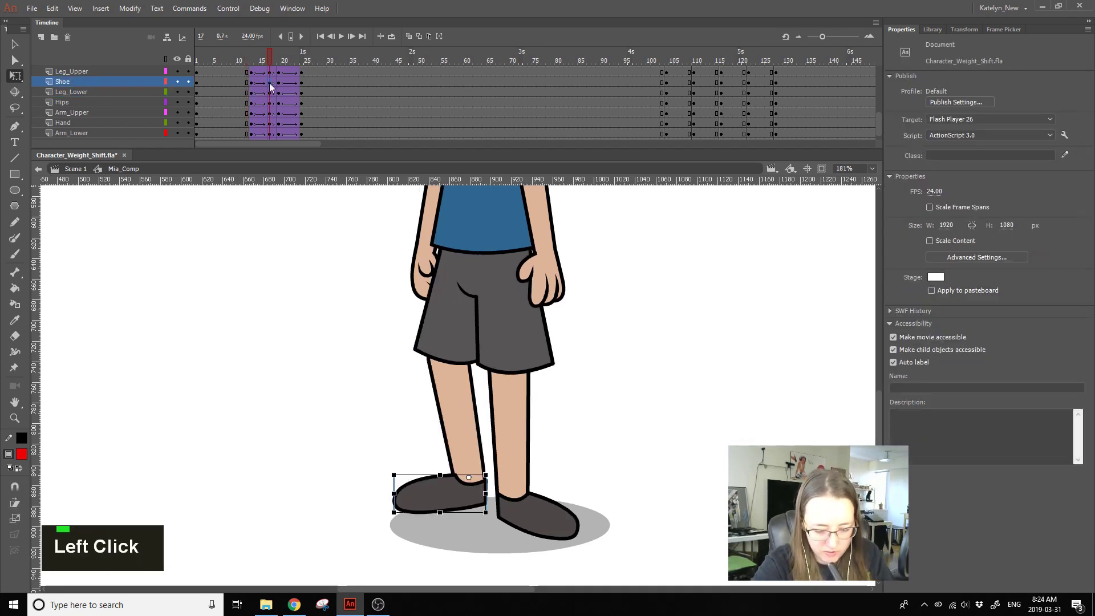
left_click(275, 80)
left_click(279, 82)
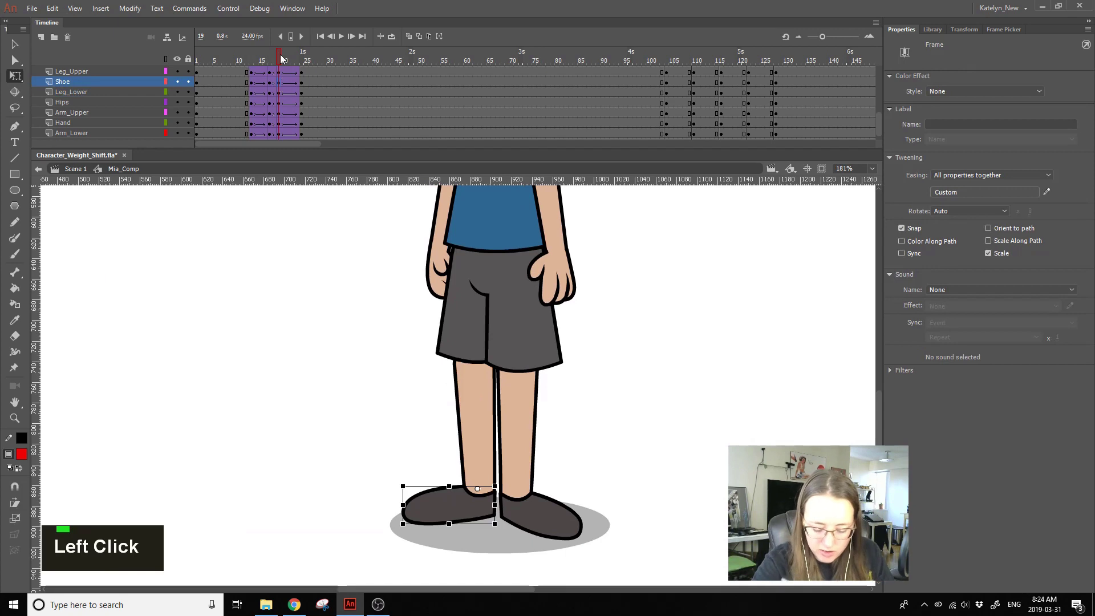
left_click_drag(406, 512, 456, 493)
Step: Move the lower leg at frame 19 slightly outward, then rotate and shorten it to meet the raised shoe
left_click_drag(477, 419, 474, 419)
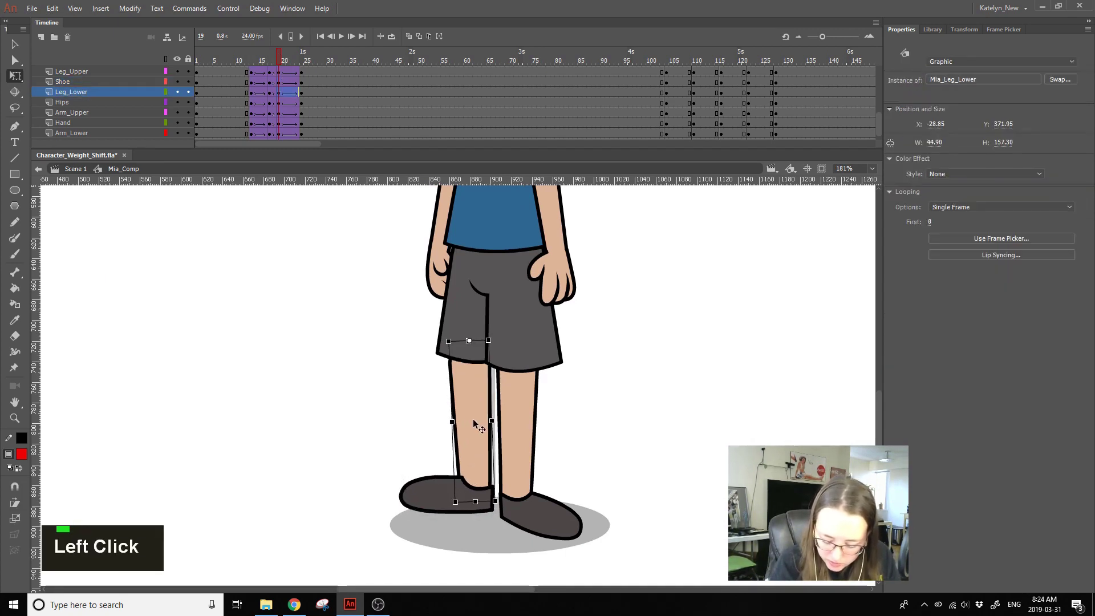
left_click_drag(495, 495, 490, 494)
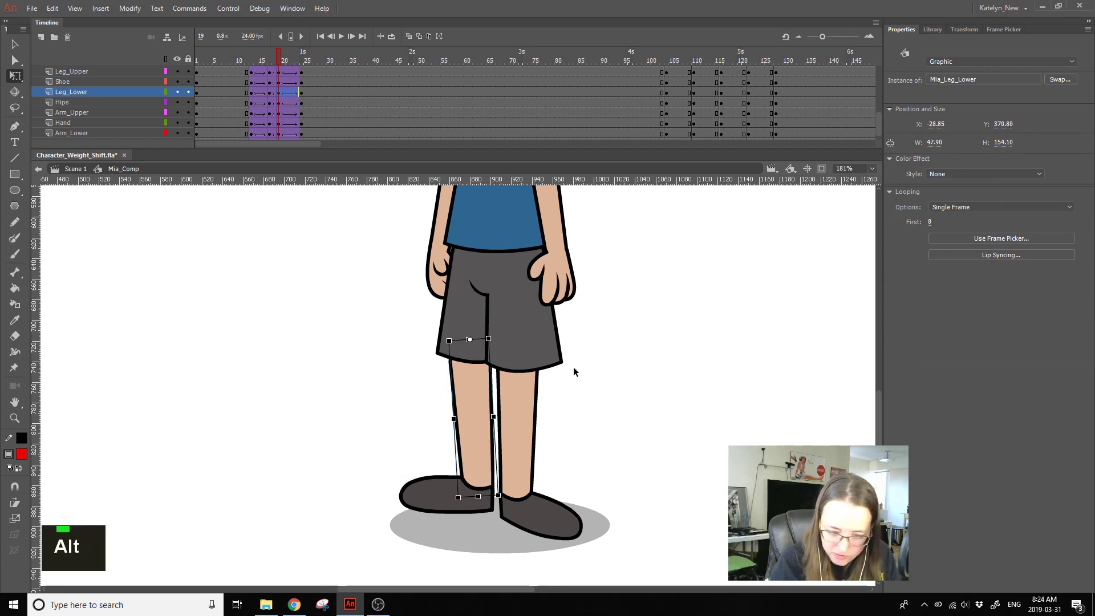
left_click(574, 324)
left_click(470, 388)
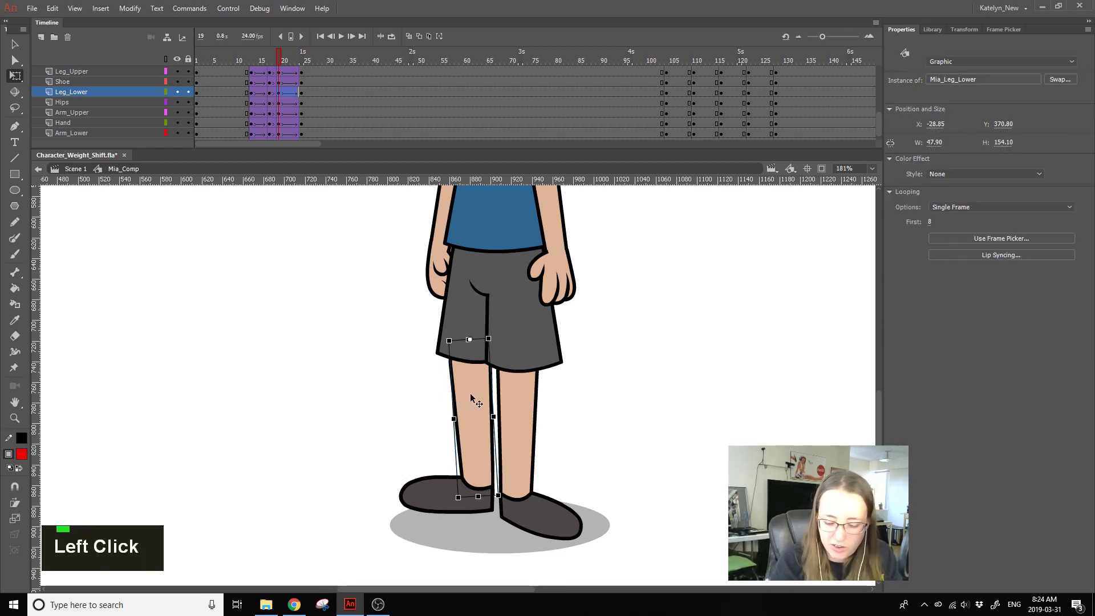
left_click_drag(478, 496, 494, 484)
key("ctrl+z")
key("ctrl+z")
key("ctrl+z")
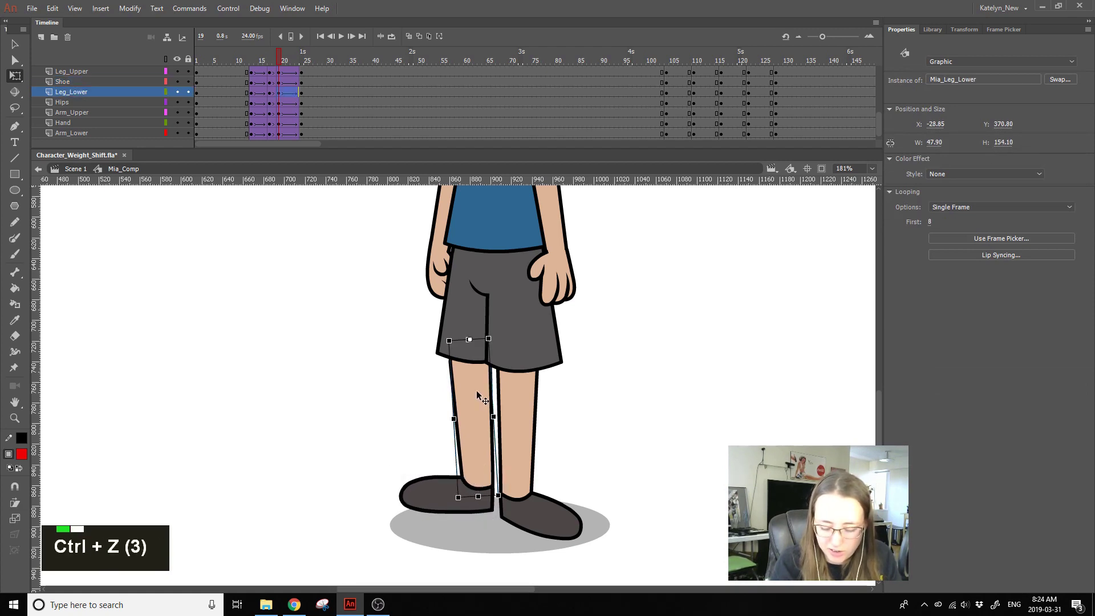
Step: Reset the lower leg's transformation point to the knee at frame 19
left_click(471, 338)
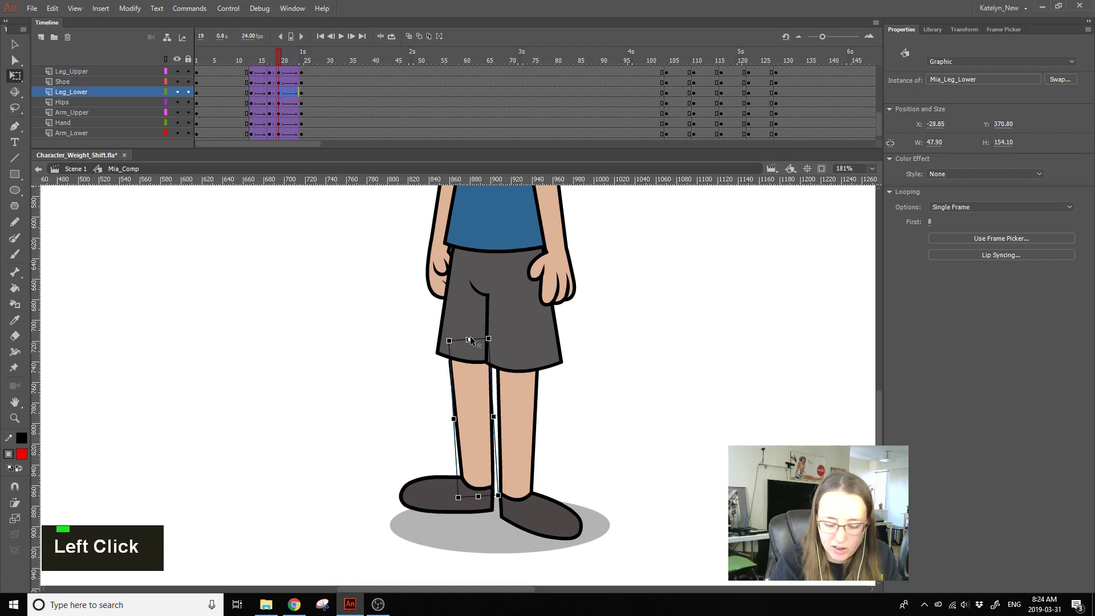
double_click(470, 340)
mouse_move(278, 68)
left_mouse_down()
mouse_move(237, 66)
mouse_move(289, 58)
mouse_move(248, 69)
mouse_move(276, 68)
left_mouse_up()
Step: At frame 13, shift the upper leg's transformation point down the thigh and reset it to the hip
left_click(252, 73)
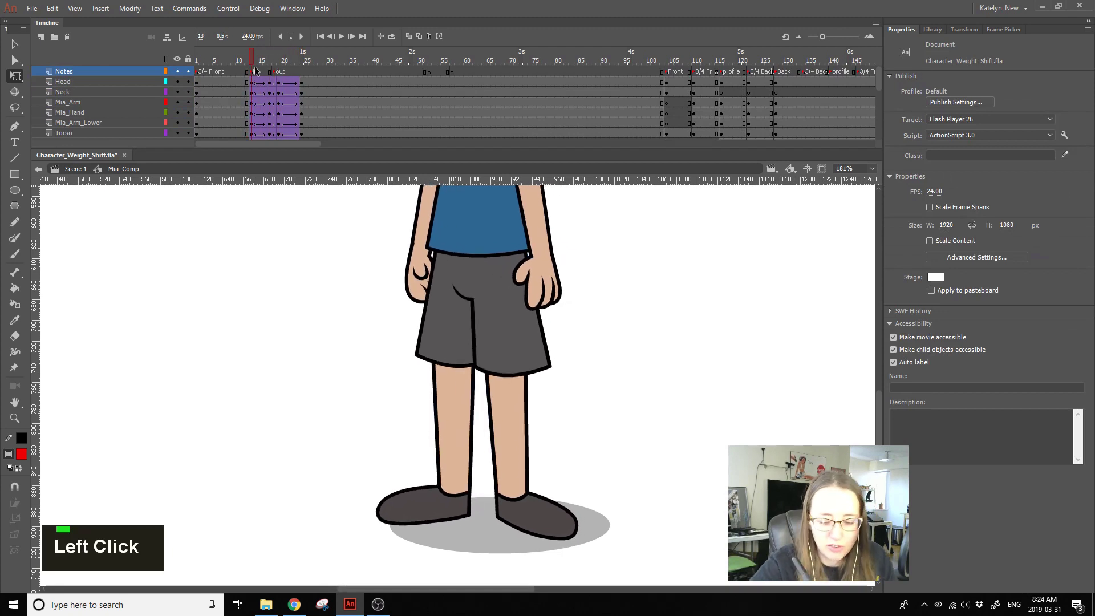
left_click(432, 302)
left_click_drag(443, 256, 453, 269)
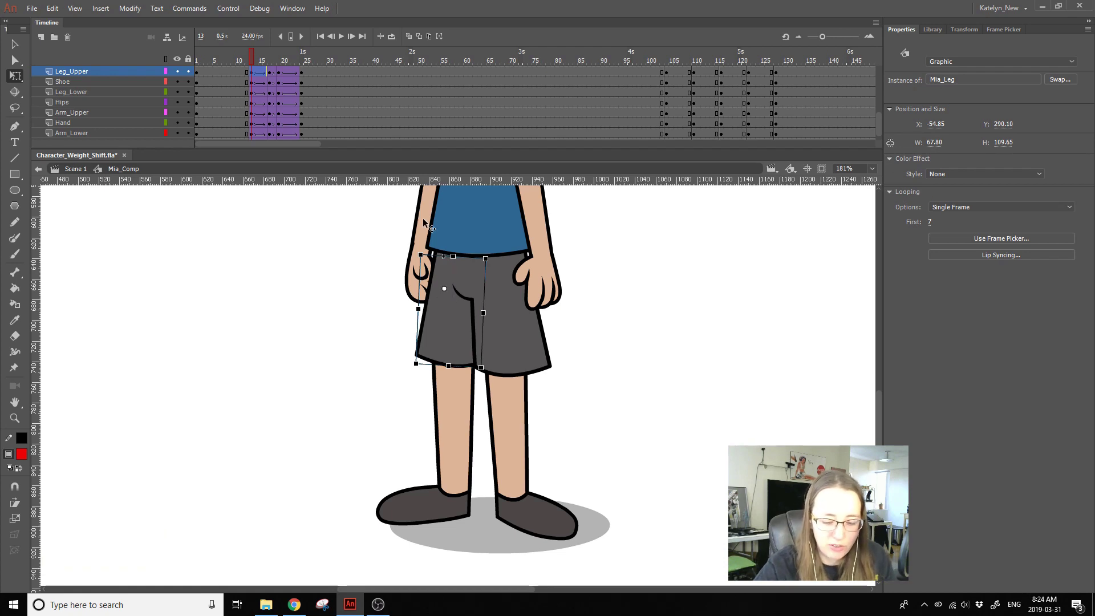
double_click(451, 292)
left_click(450, 337)
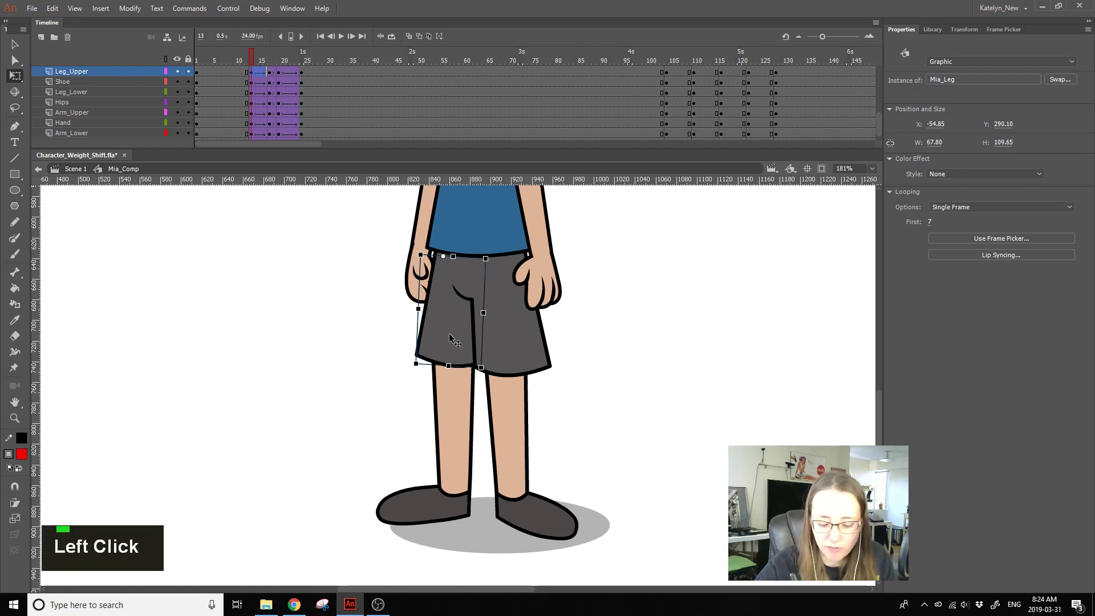
Step: Select the lower leg at frame 13 and reset its transformation point to the knee
left_click(454, 407)
double_click(454, 340)
left_click(458, 401)
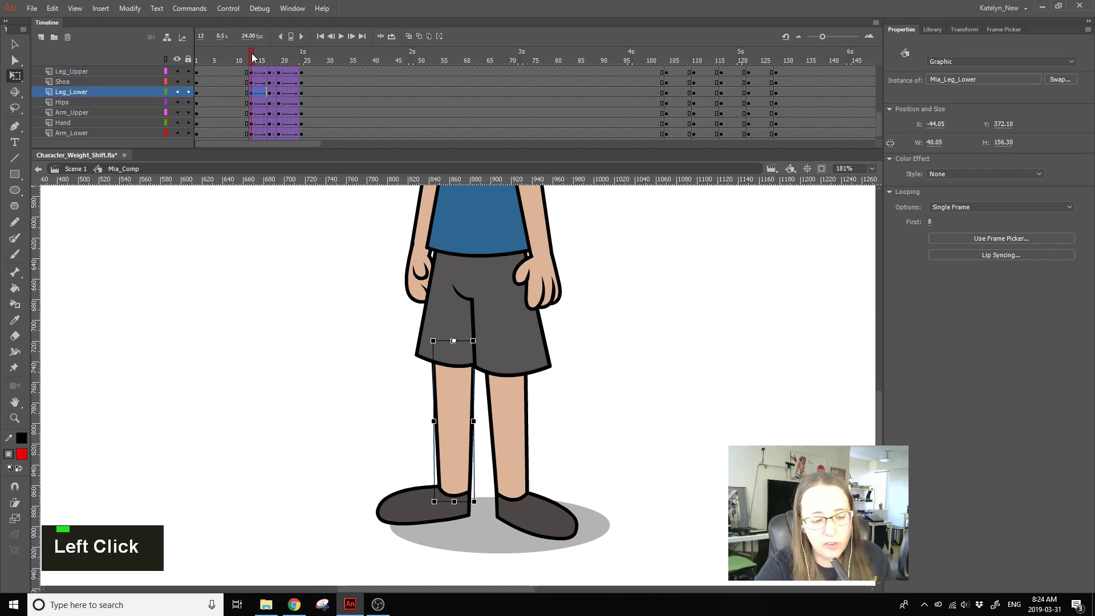
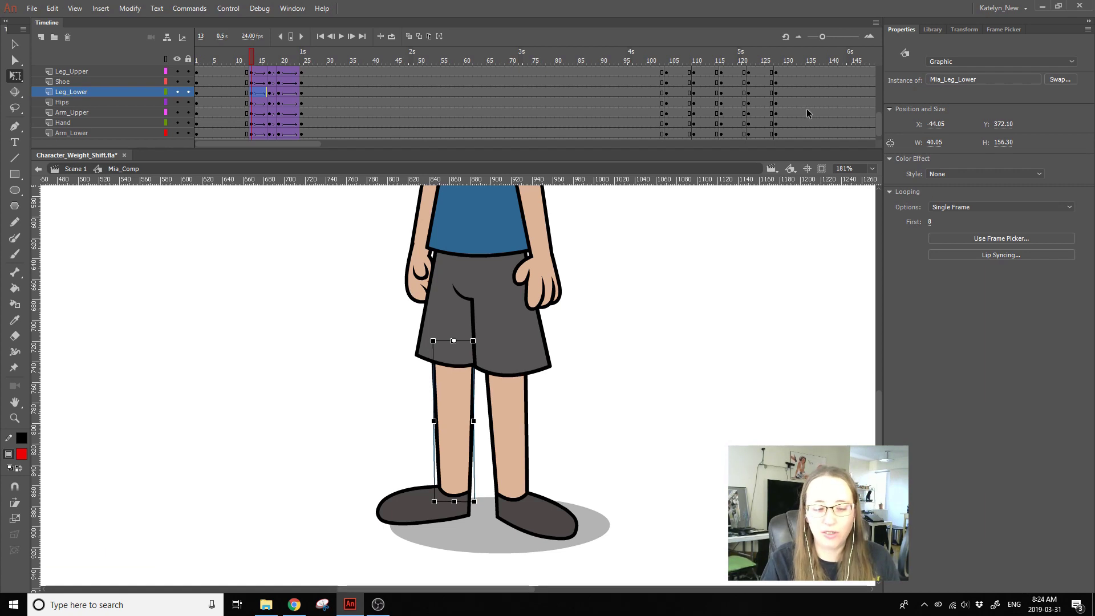
Step: Replay the weight shift, then select the upper leg at frame 13 and reset its transformation point to the hip
left_click(240, 66)
key("Return")
key("Return")
left_click(447, 257)
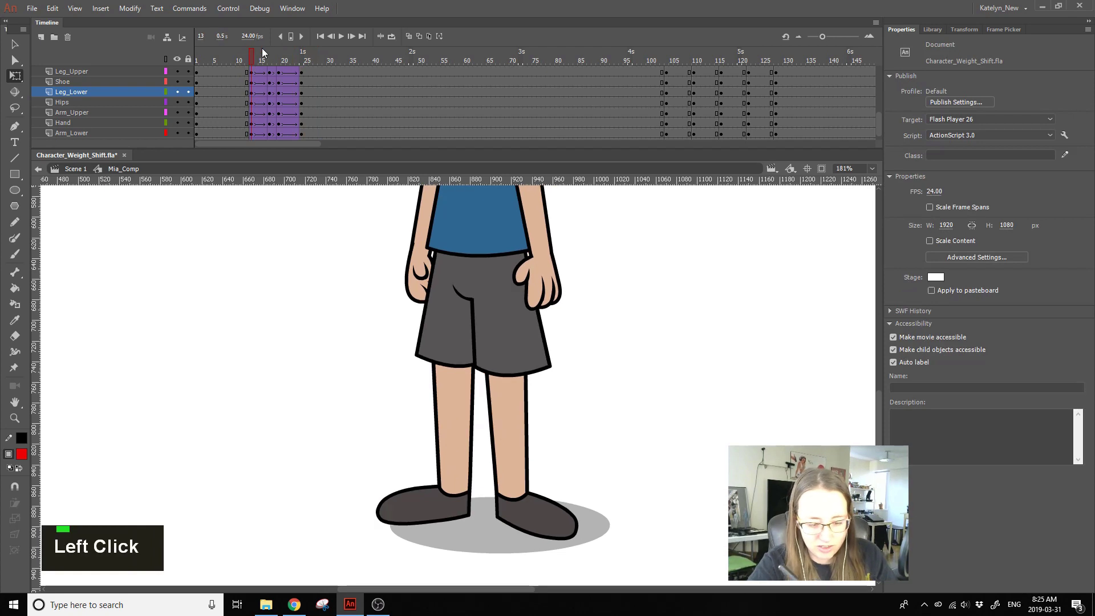
double_click(447, 260)
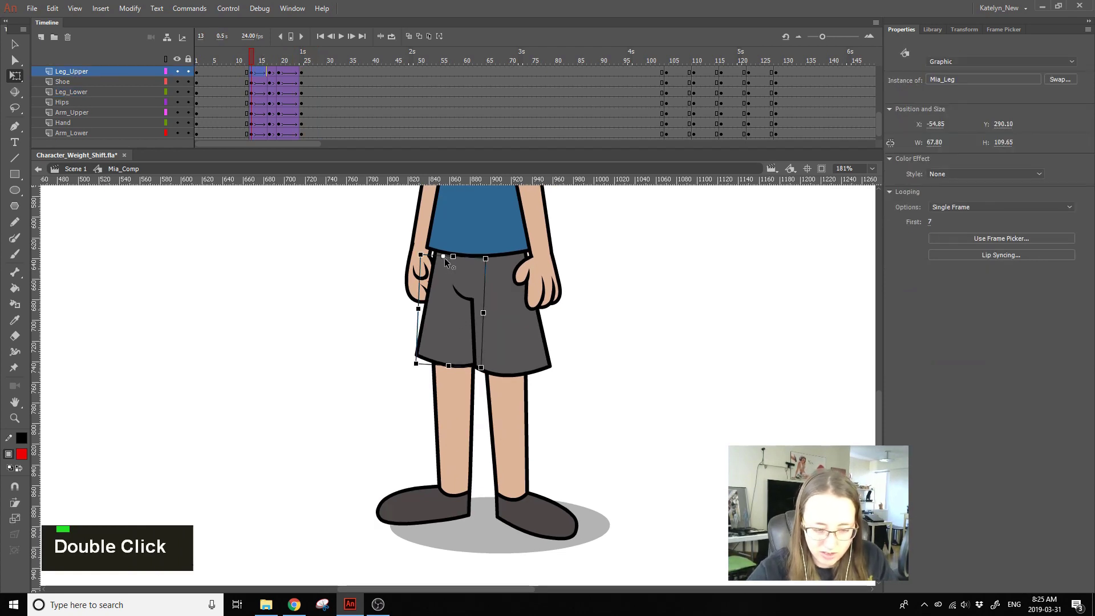
Step: Compare the upper leg's pose and transformation point at frames 10, 13 and 17
left_click(255, 59)
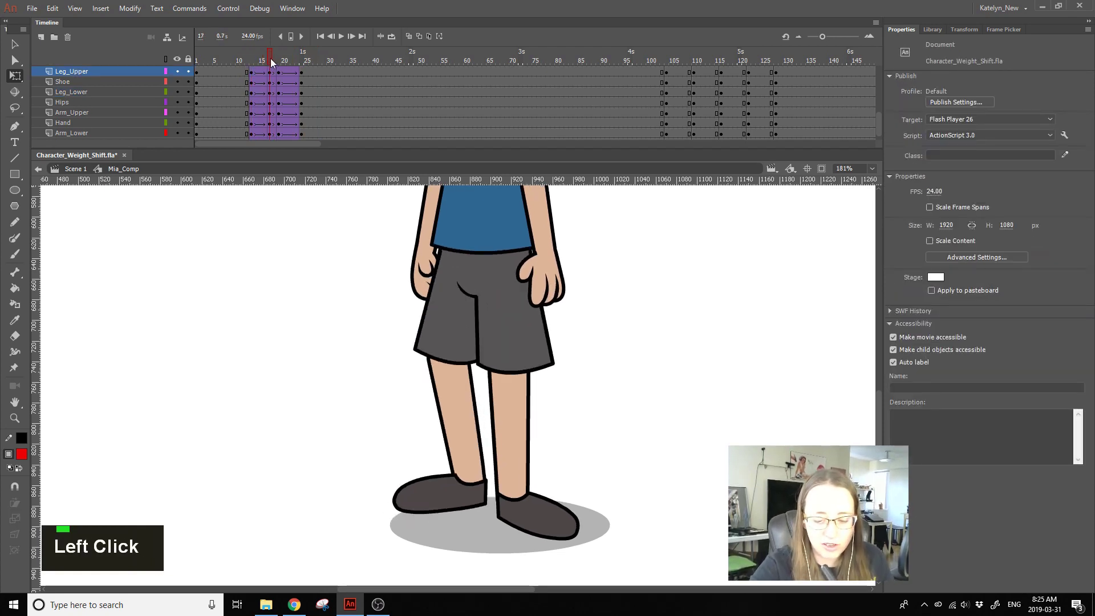
left_click(446, 260)
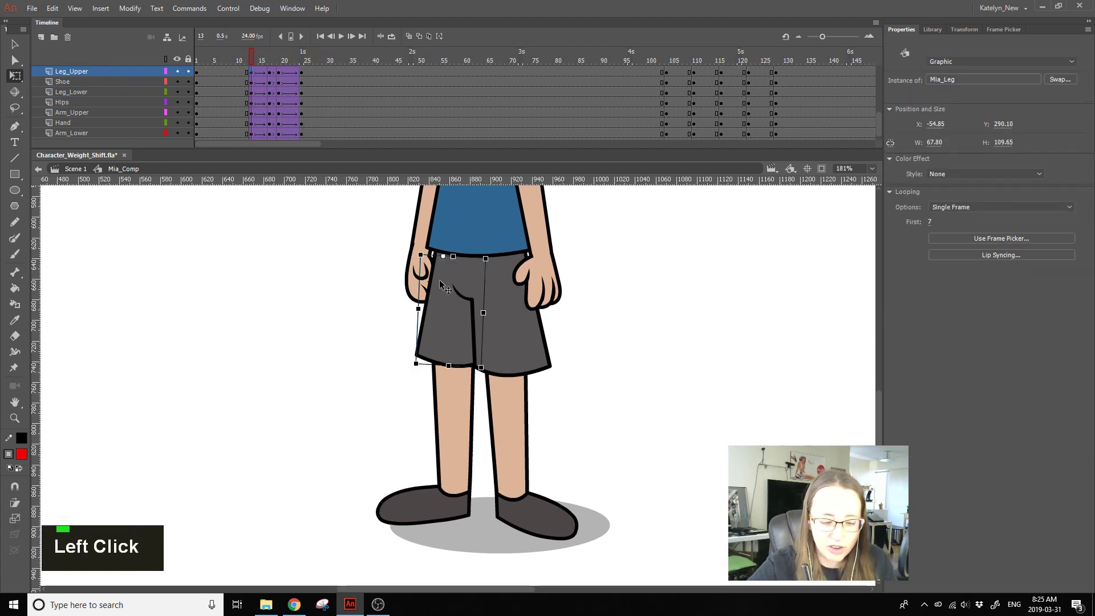
left_click(238, 59)
left_click(459, 260)
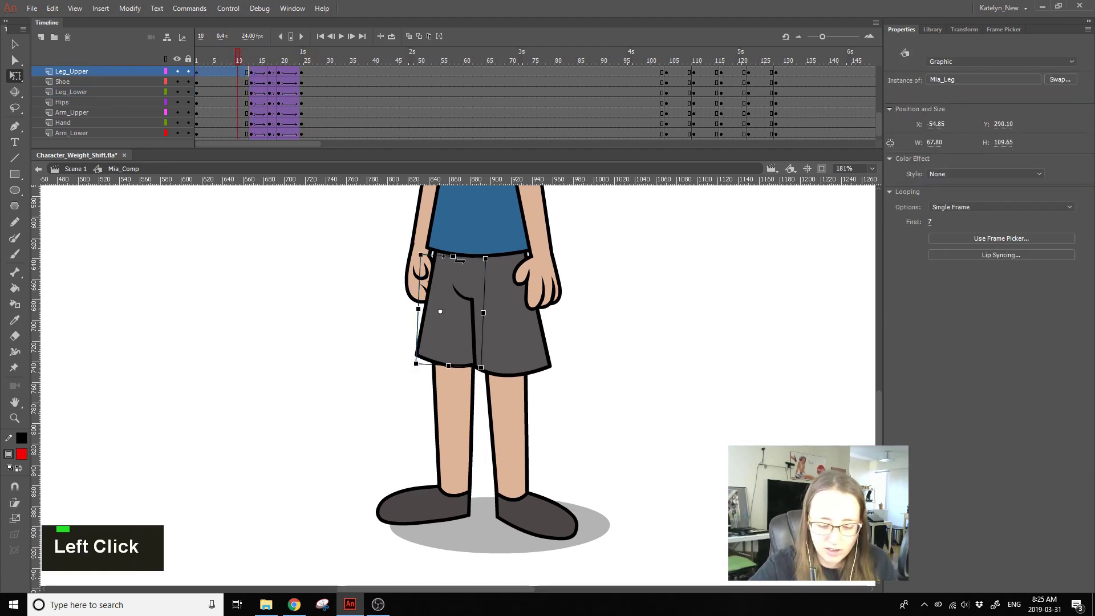
left_click(269, 58)
double_click(241, 57)
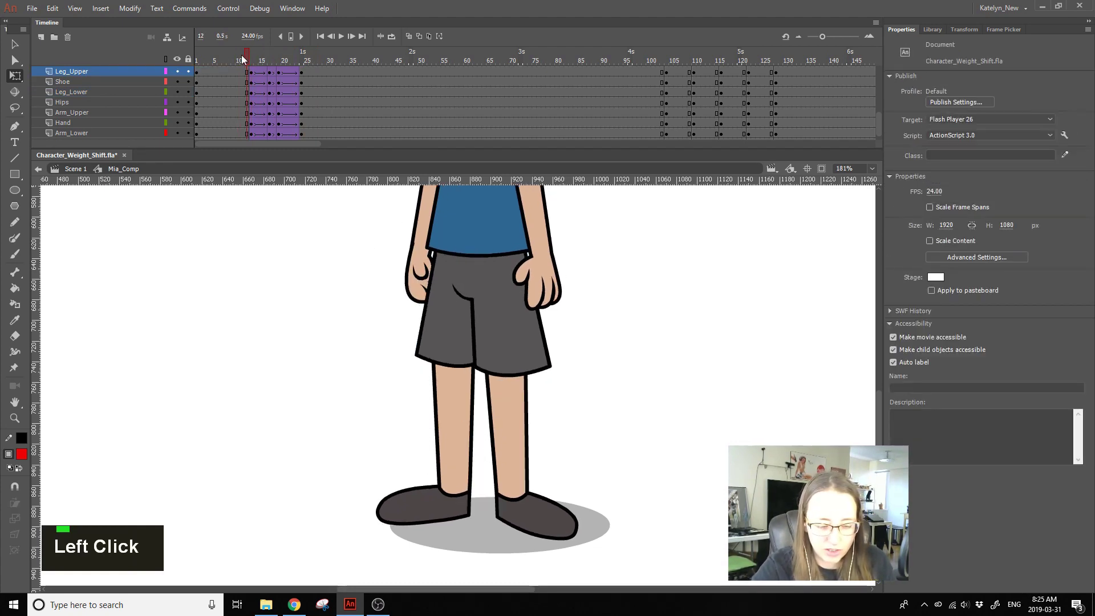
Step: Move the upper leg's transformation point toward the hip at frame 17, using frame 13 as the reference
left_click(271, 57)
left_click(462, 274)
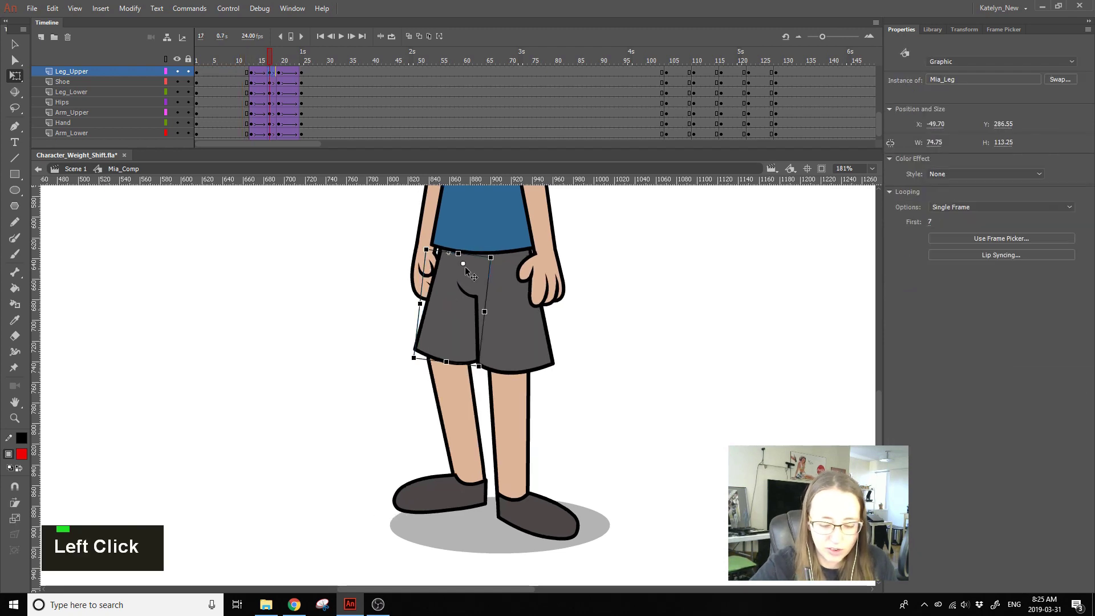
left_click(251, 69)
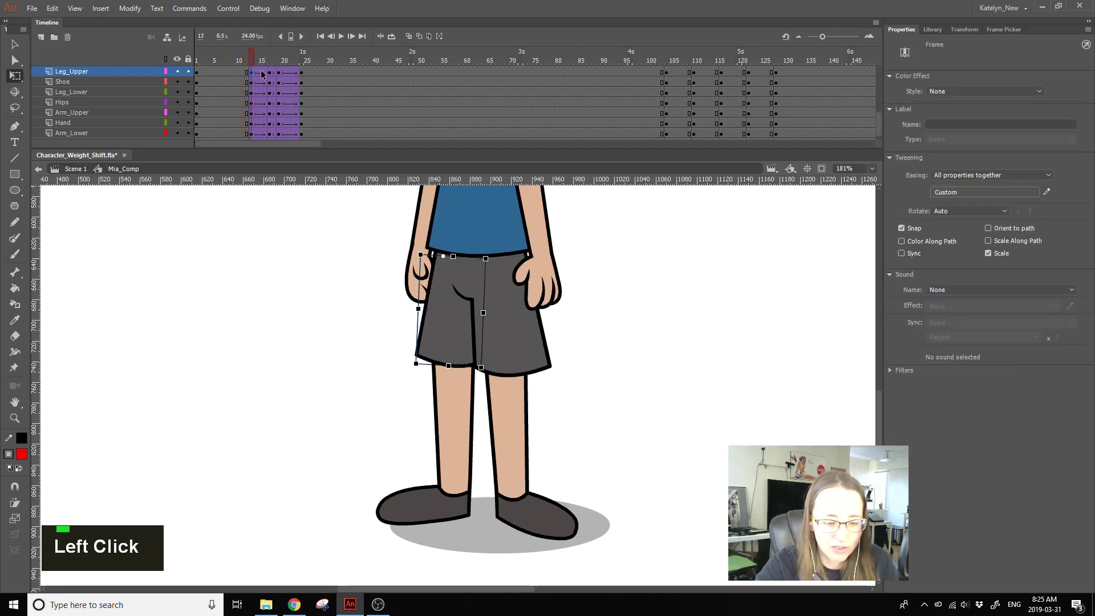
left_click_drag(462, 262, 455, 254)
Step: Reset the upper leg's transformation point to the hip at frames 19 and 24
left_click(280, 70)
double_click(461, 307)
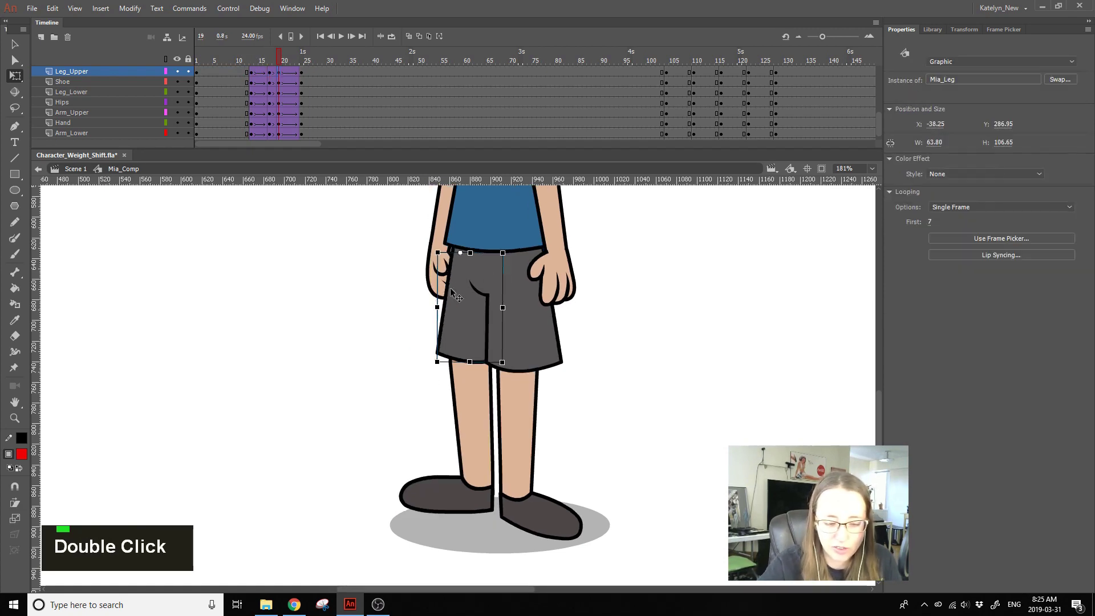
left_click(302, 71)
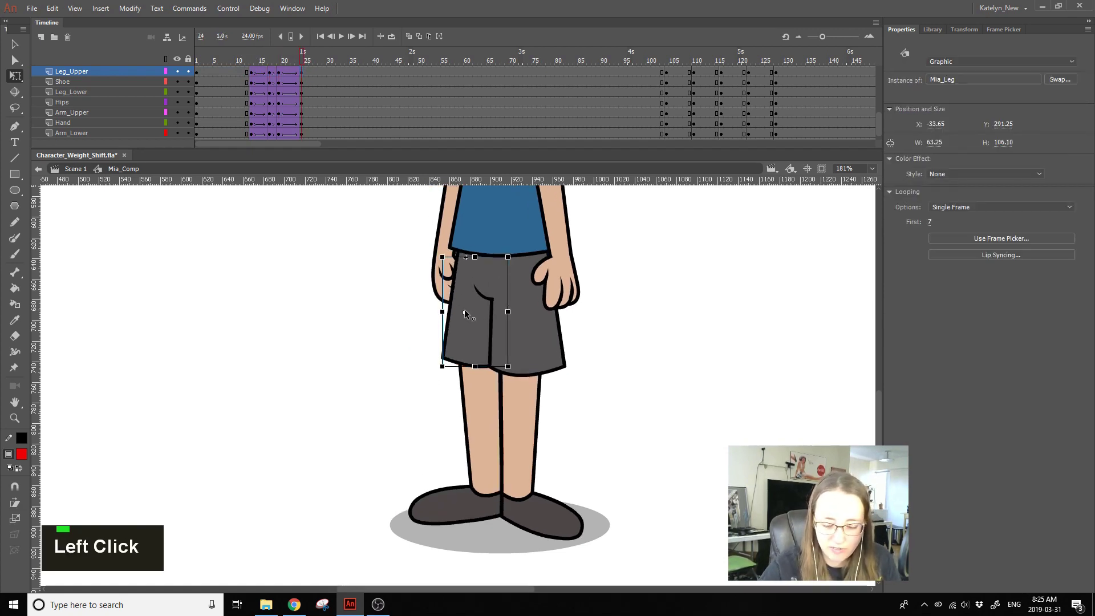
double_click(463, 309)
Step: Reset the upper leg's transformation point to the hip in the pose held at frame 10
double_click(390, 281)
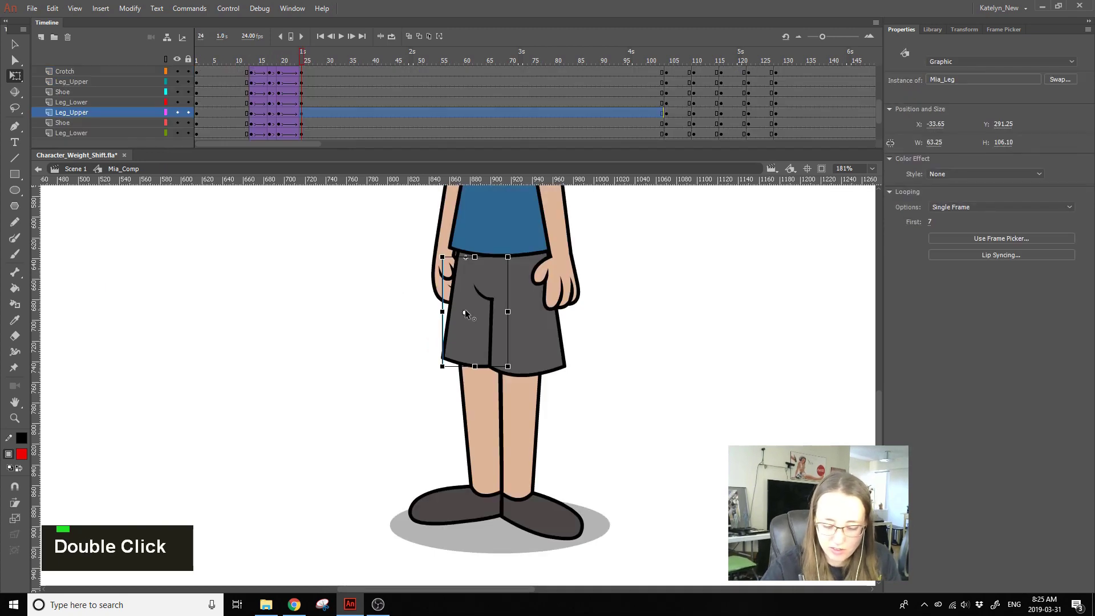
left_click(238, 113)
left_click(440, 312)
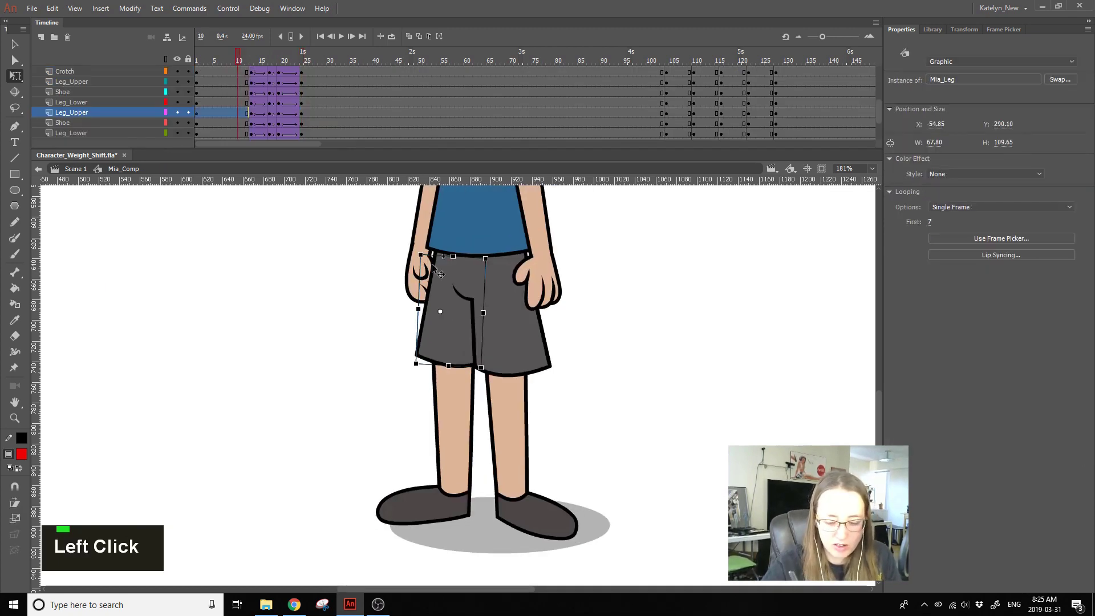
double_click(440, 310)
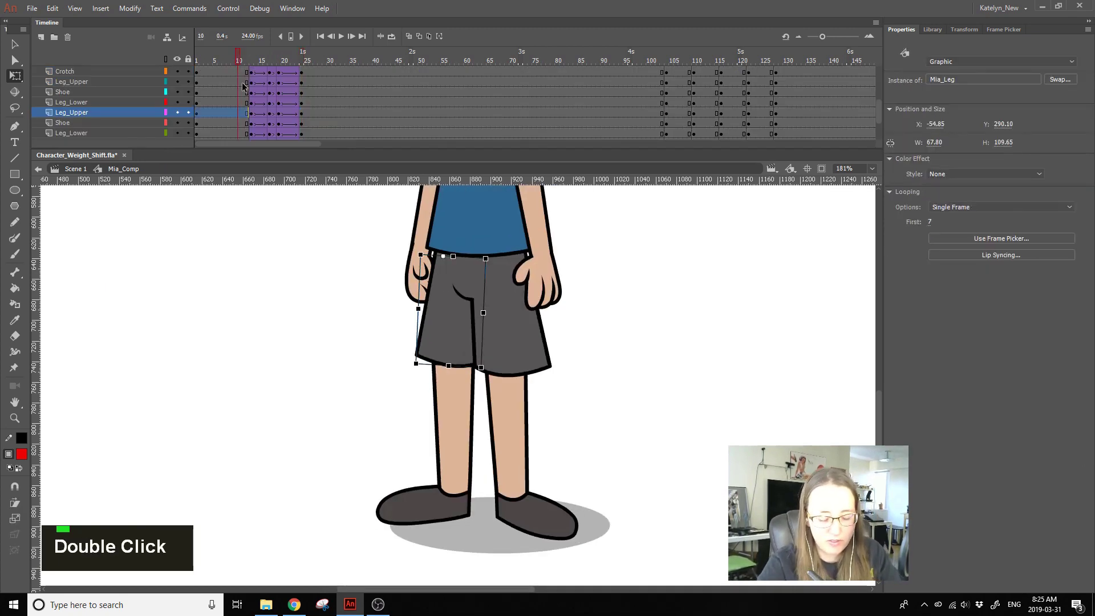
Step: Replay the weight shift several times to check the leg and shoe motion up close
key("Return")
key("Return")
left_click(254, 56)
key("Return")
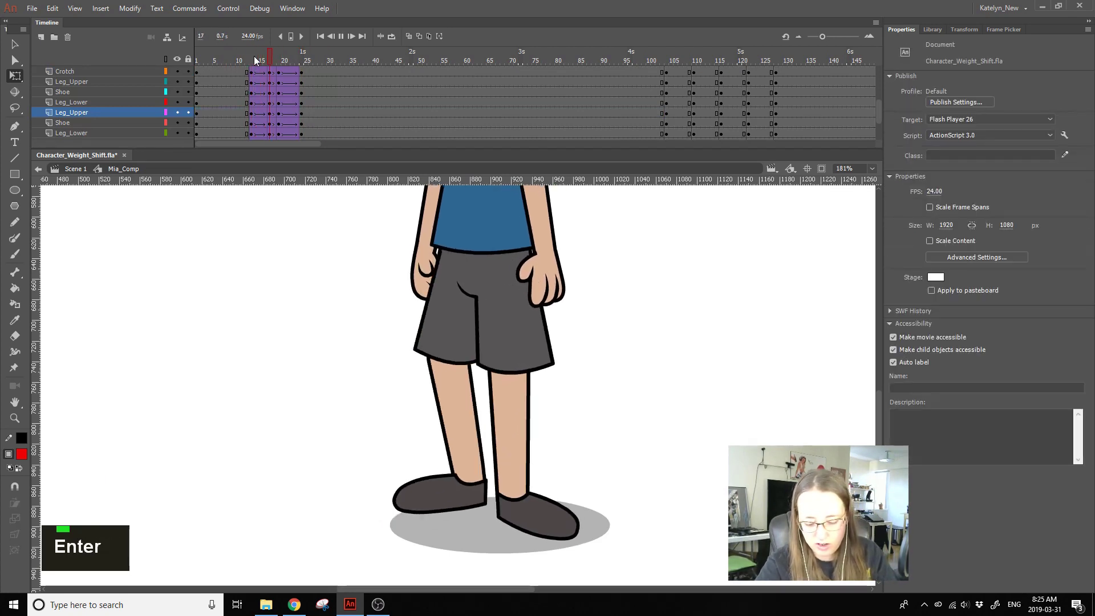
key("Return")
left_click_drag(259, 71, 288, 84)
left_click(235, 112)
key("Return")
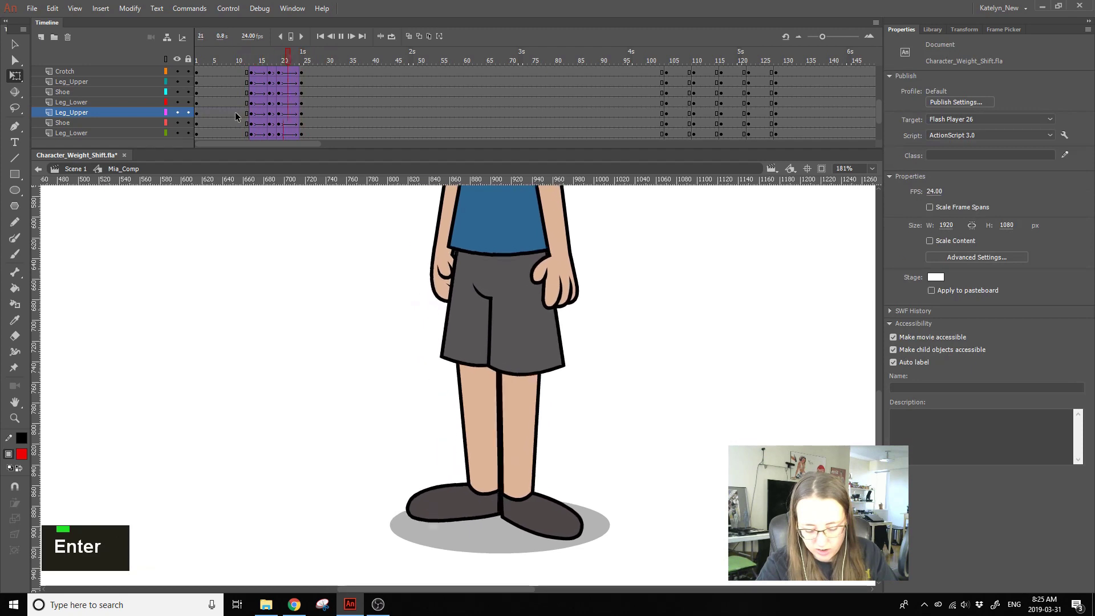
left_click(245, 59)
key("Return")
key("Return")
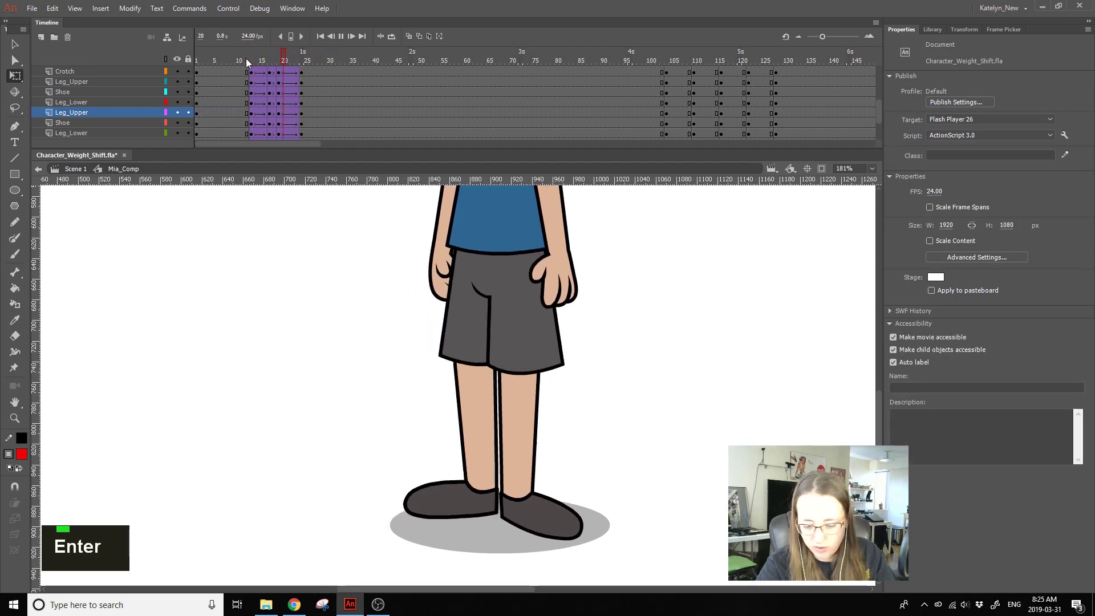
left_click(245, 60)
key("Return")
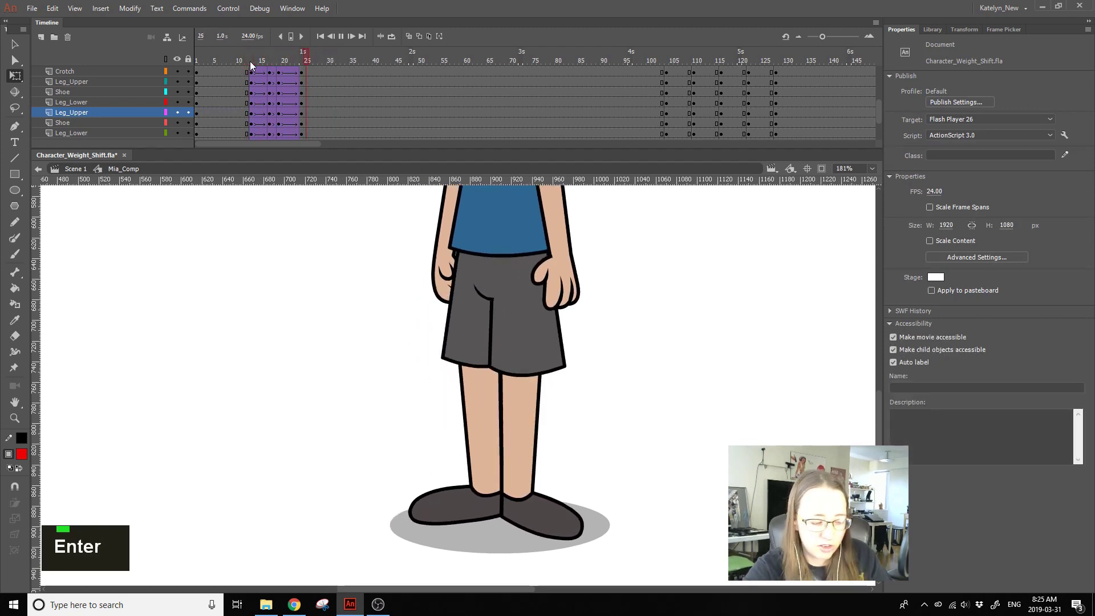
key("Return")
Step: Replay the weight shift repeatedly from around frame 10 with the whole character in view
left_click(14, 419)
left_click(573, 381)
left_click(572, 398)
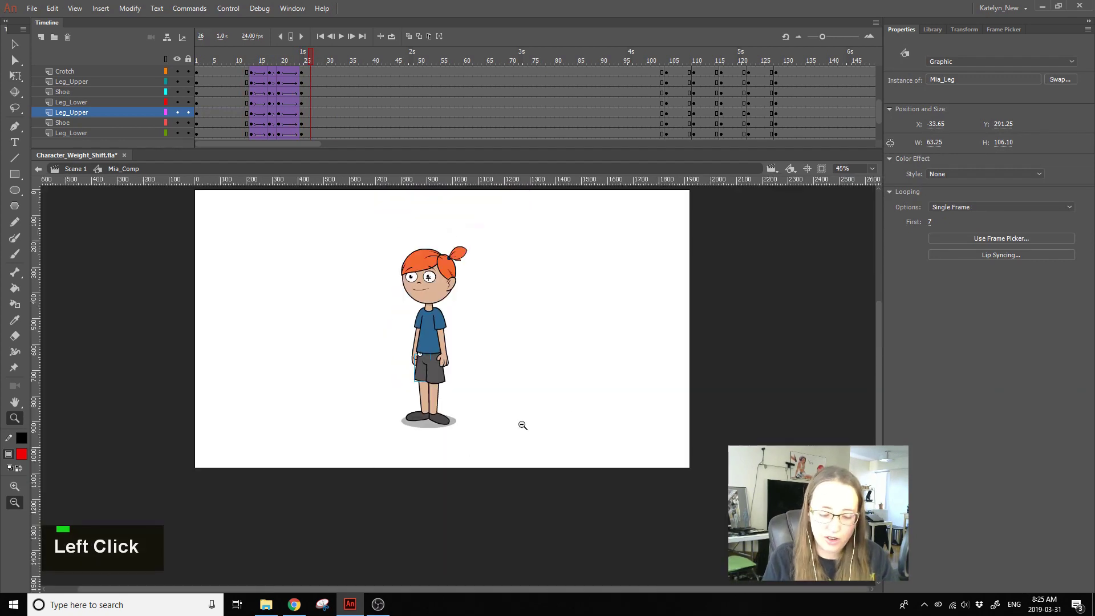
left_click_drag(358, 476, 577, 246)
left_click(14, 76)
left_click(239, 62)
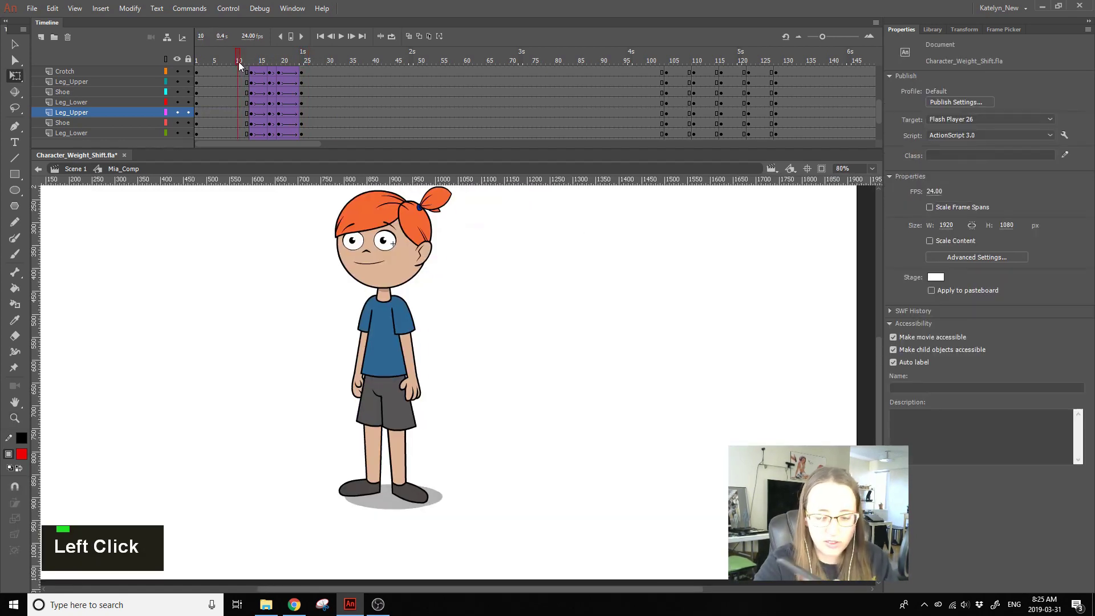
key("Return")
key("Return")
key("space")
left_click_drag(464, 284, 510, 350)
left_click_drag(346, 214, 314, 172)
left_click(241, 53)
key("Return")
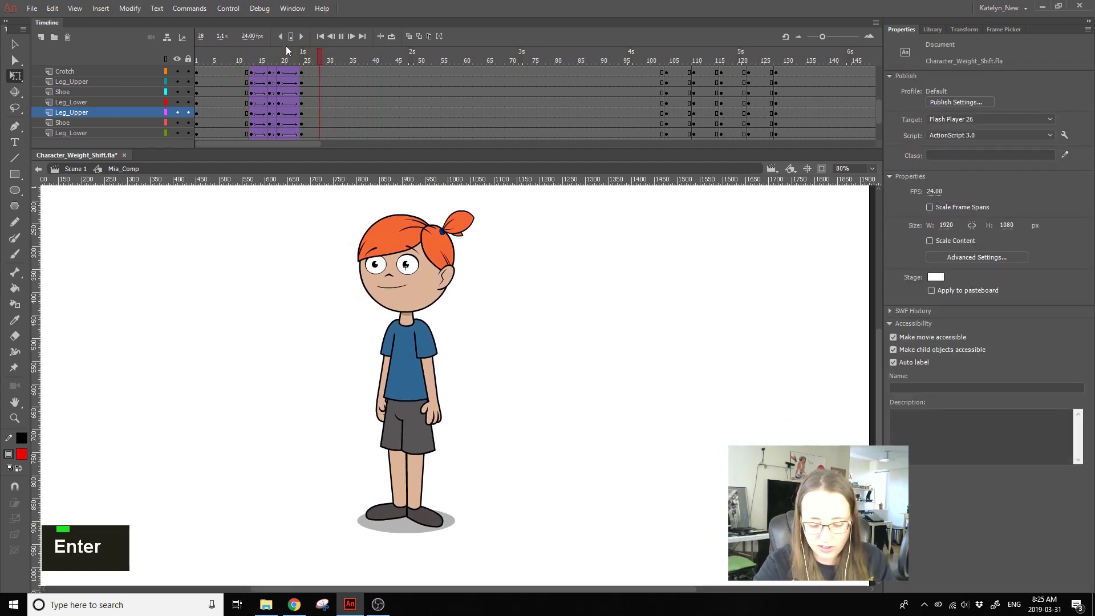
key("Return")
key("Return")
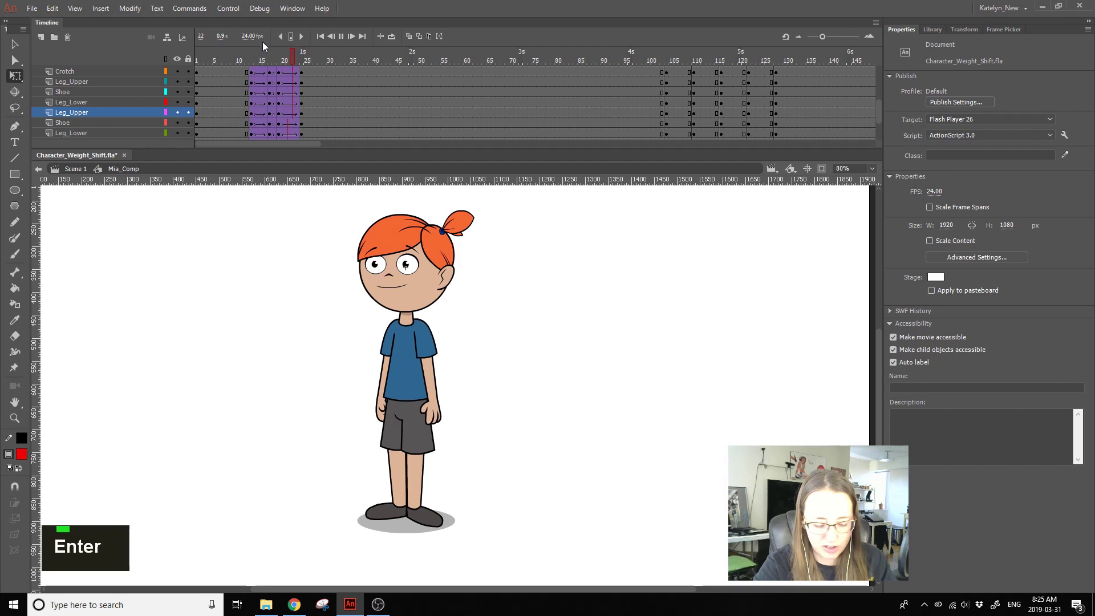
key("Return")
left_click(238, 58)
key("Return")
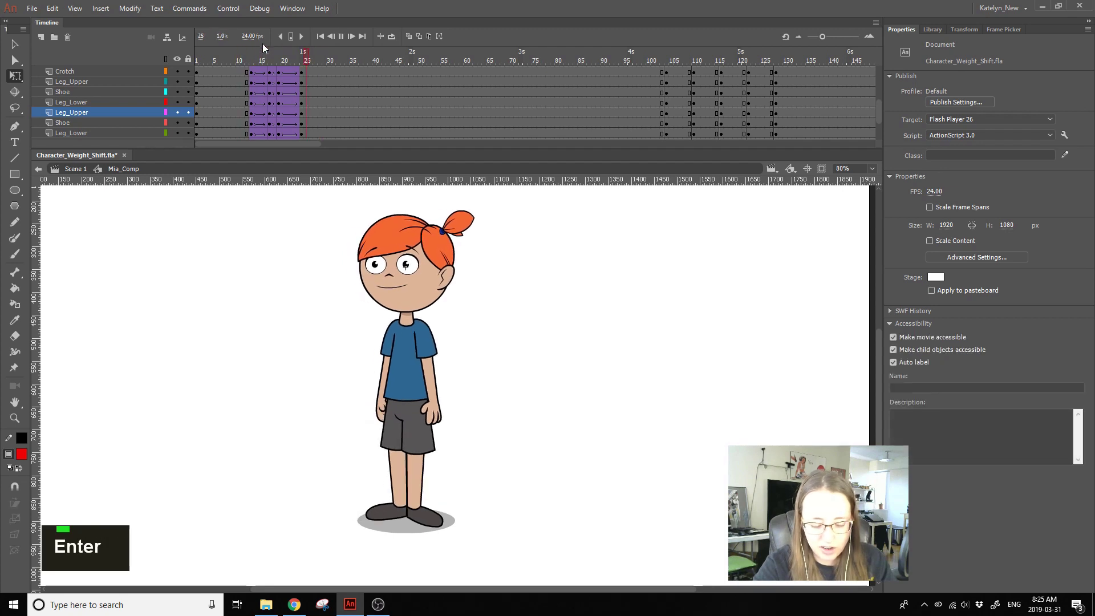
key("Return")
Step: Try moving the shared transformation point of the upper arm, forearm and hand to the shoulder at frame 10, and undo it
left_click(238, 59)
left_click(380, 345)
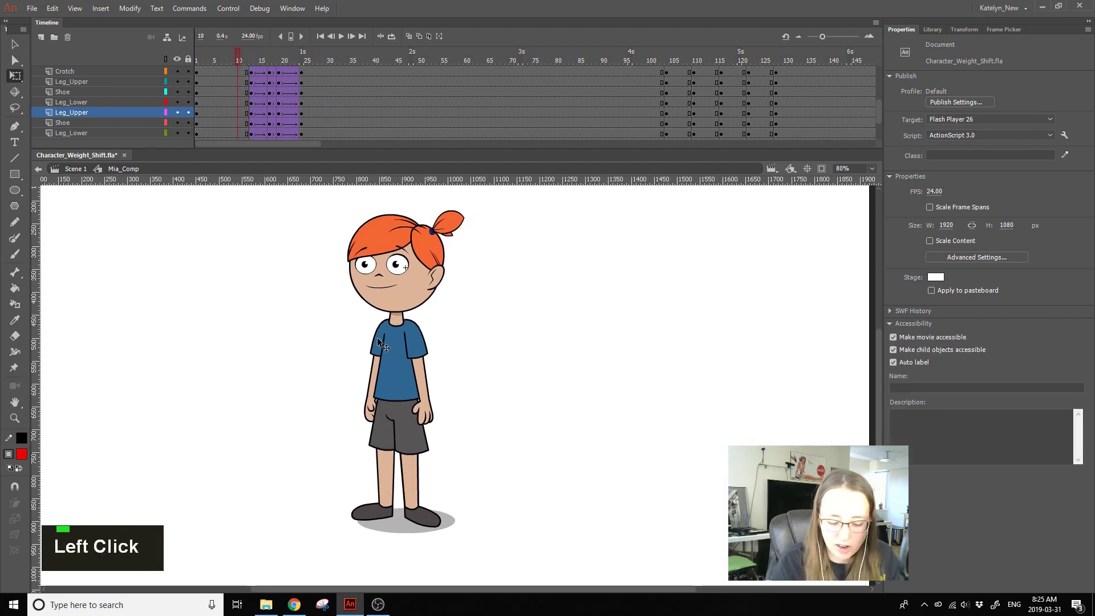
left_click(372, 422, "ctrl+shift")
left_click(371, 404, "ctrl+shift")
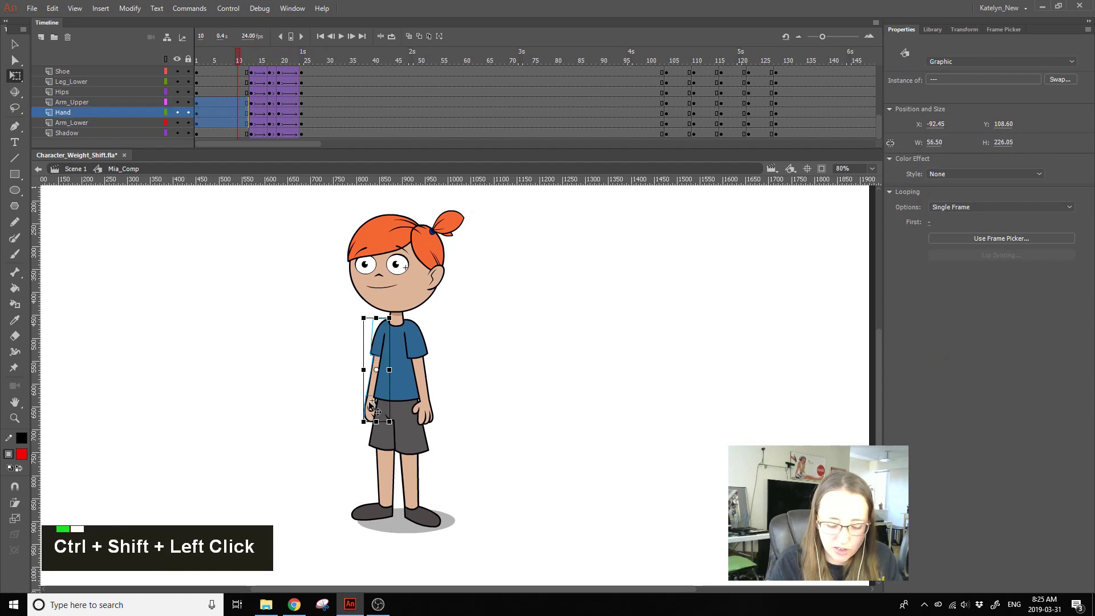
left_click_drag(376, 370, 386, 326)
left_click_drag(398, 429, 399, 429)
left_click(489, 389)
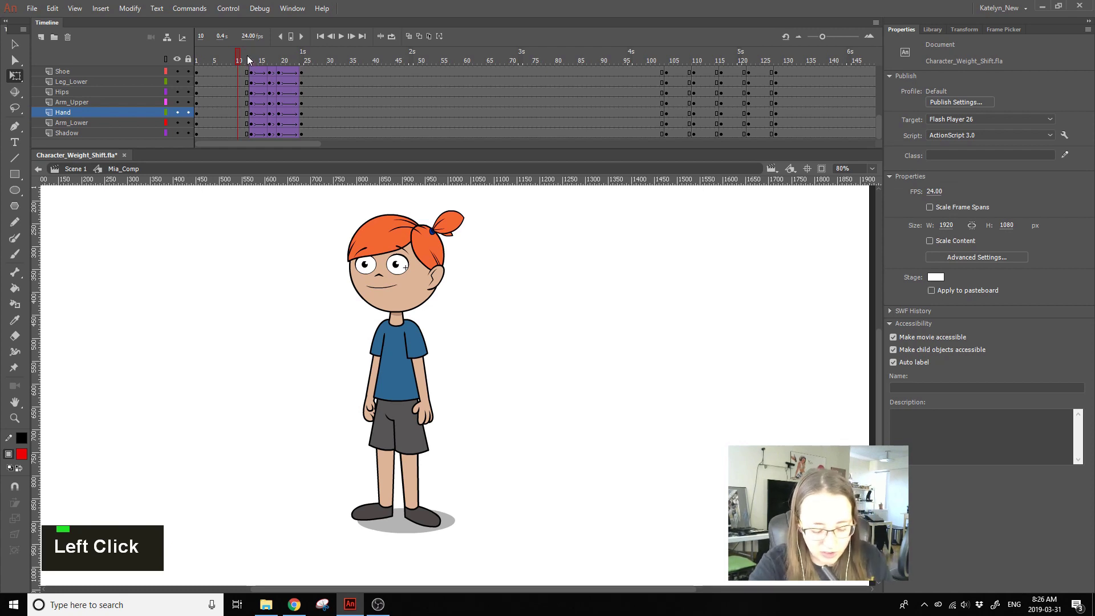
key("ctrl+z")
key("ctrl+z")
key("ctrl+z")
key("ctrl+z")
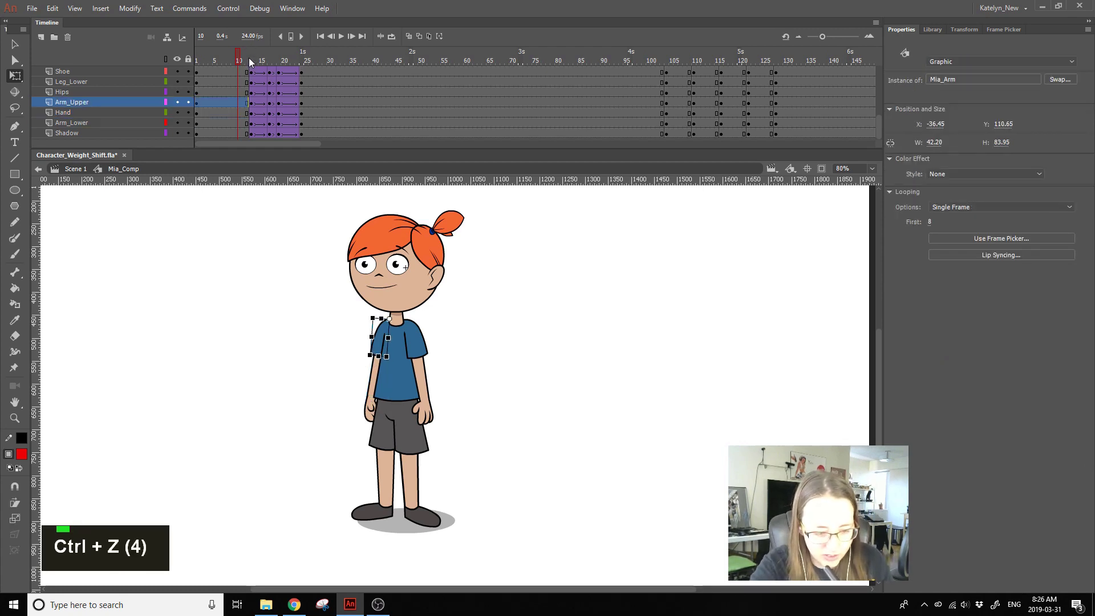
Step: Replay the weight shift from just before frame 10 to review the overall timing
mouse_move(244, 57)
left_mouse_down()
mouse_move(282, 68)
mouse_move(223, 60)
left_mouse_up()
key("Return")
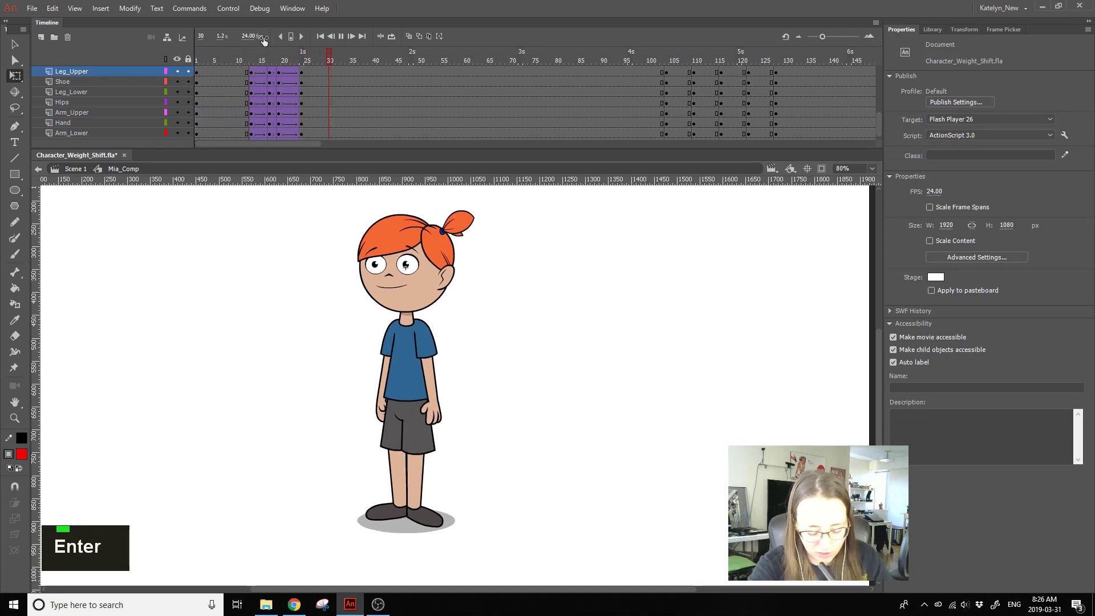
key("Return")
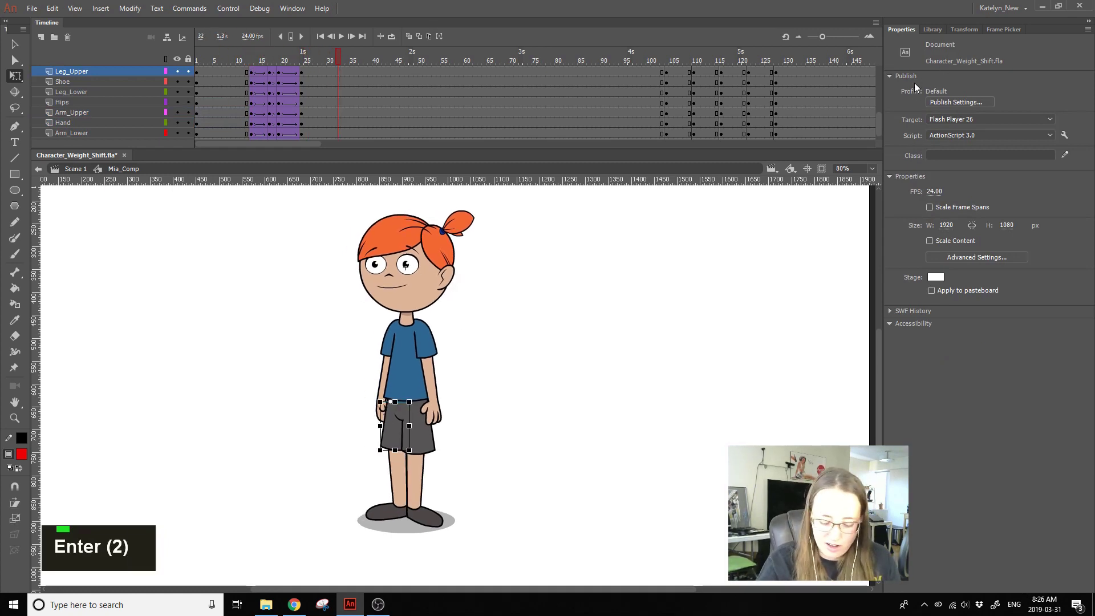
left_click_drag(879, 123, 845, 5)
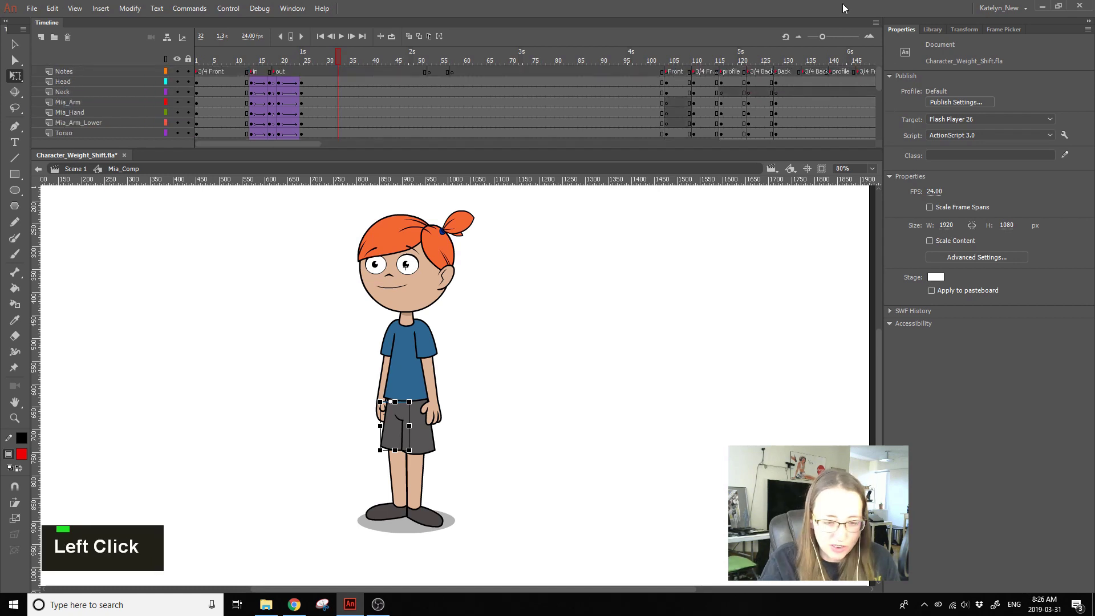
left_click(252, 82)
left_click_drag(879, 81, 879, 124)
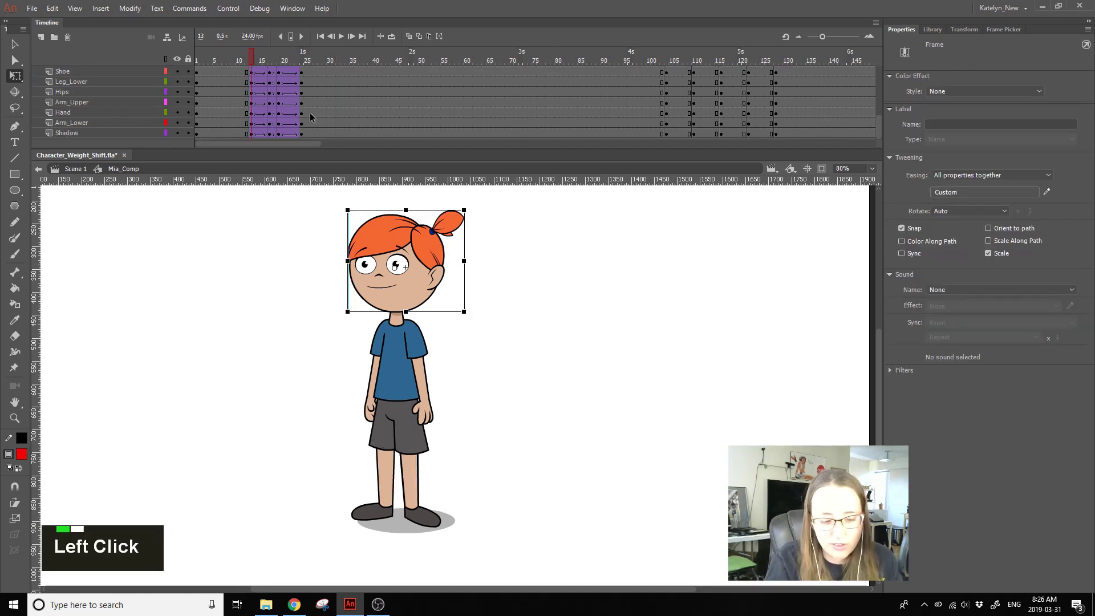
left_click(301, 135, "shift")
left_click(302, 93)
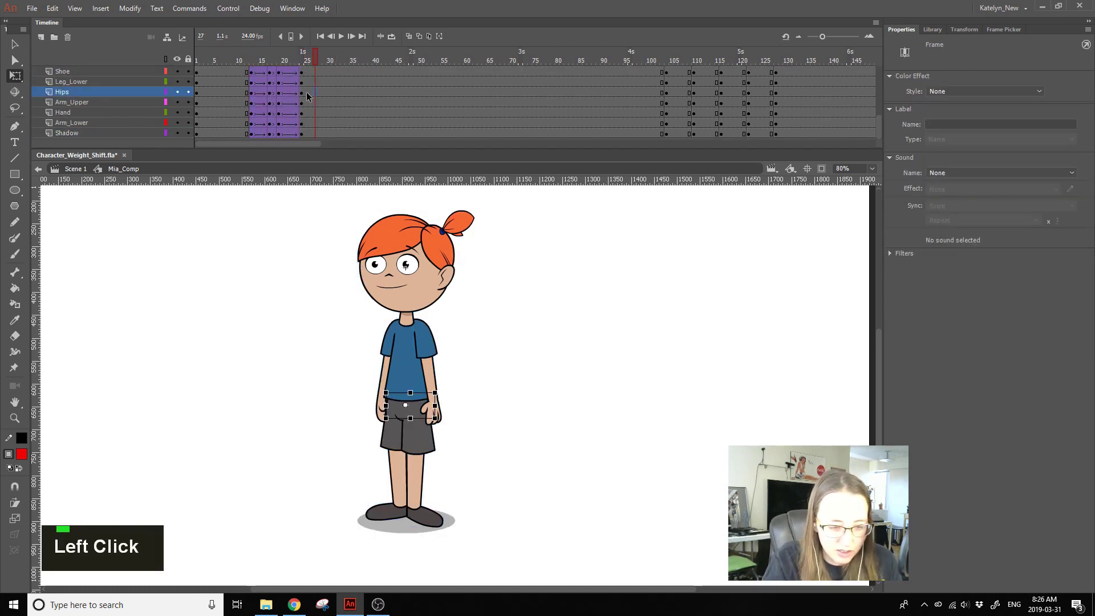
Step: Insert one frame across all layers before the final pose, moving its keyframe to frame 25, and scrub through the motion
left_click(254, 73)
left_click(279, 73)
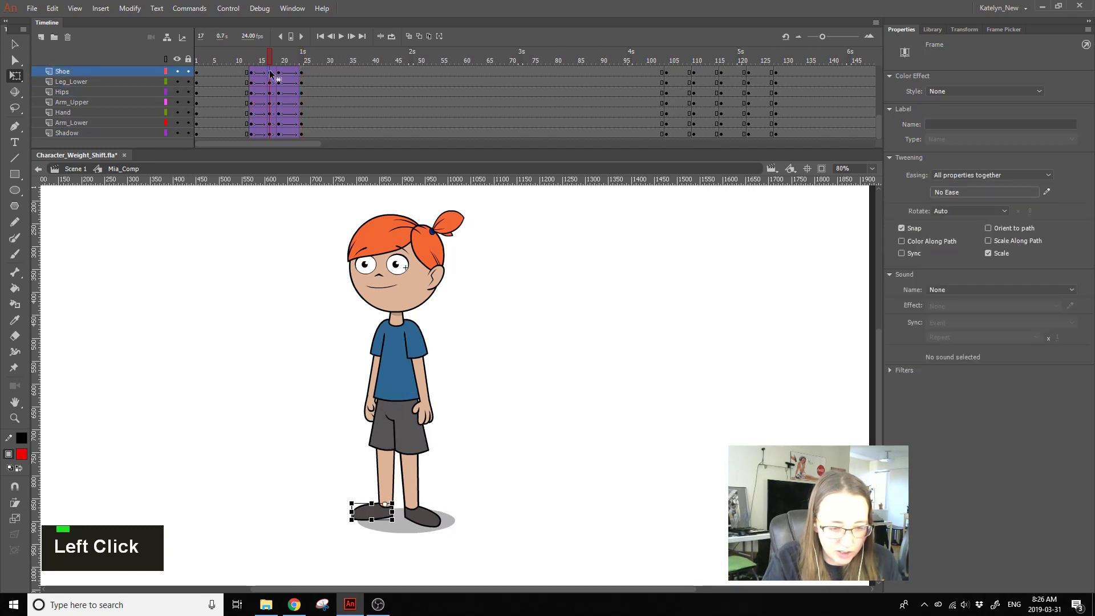
left_click(302, 73)
left_click(298, 60)
key("F5")
left_click(307, 59)
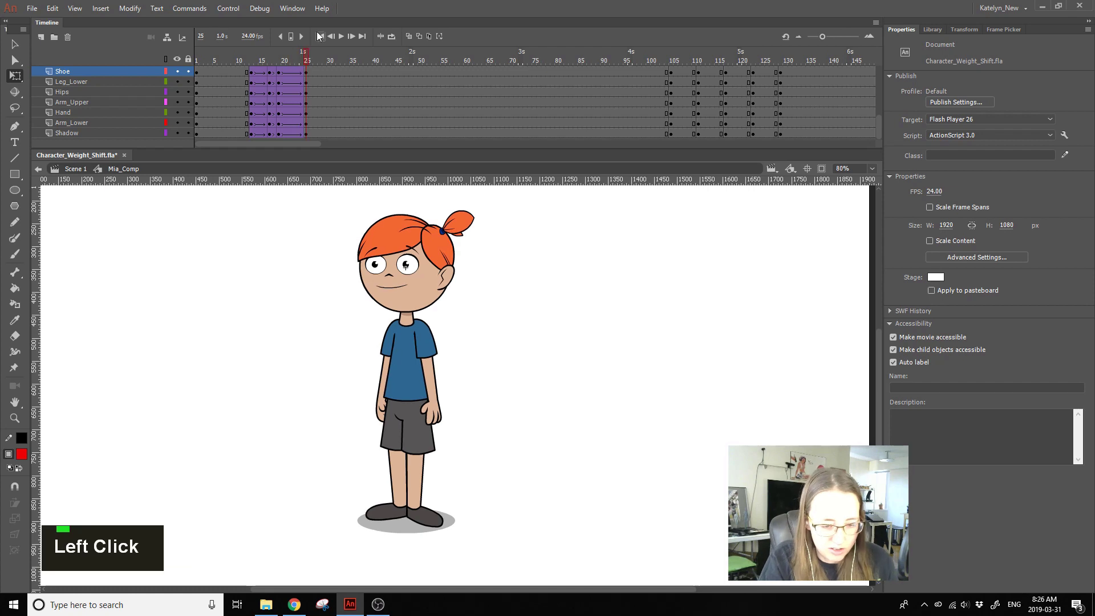
left_click(253, 64)
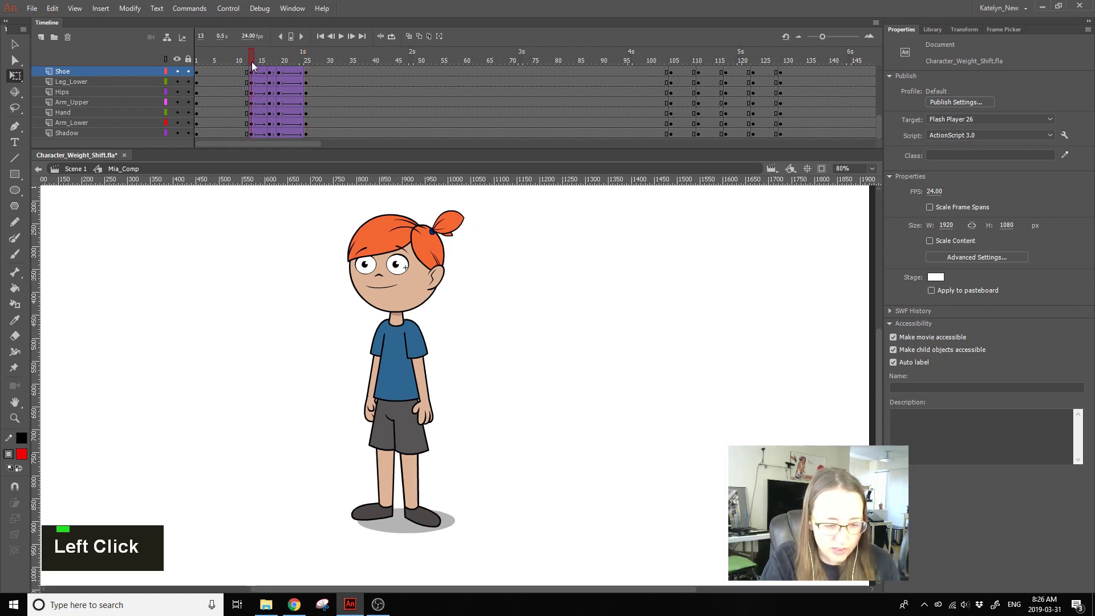
left_click_drag(268, 61, 311, 55)
Step: Convert frames 13 to 25 into individual keyframes on every layer from Head to Shadow
left_click(252, 71)
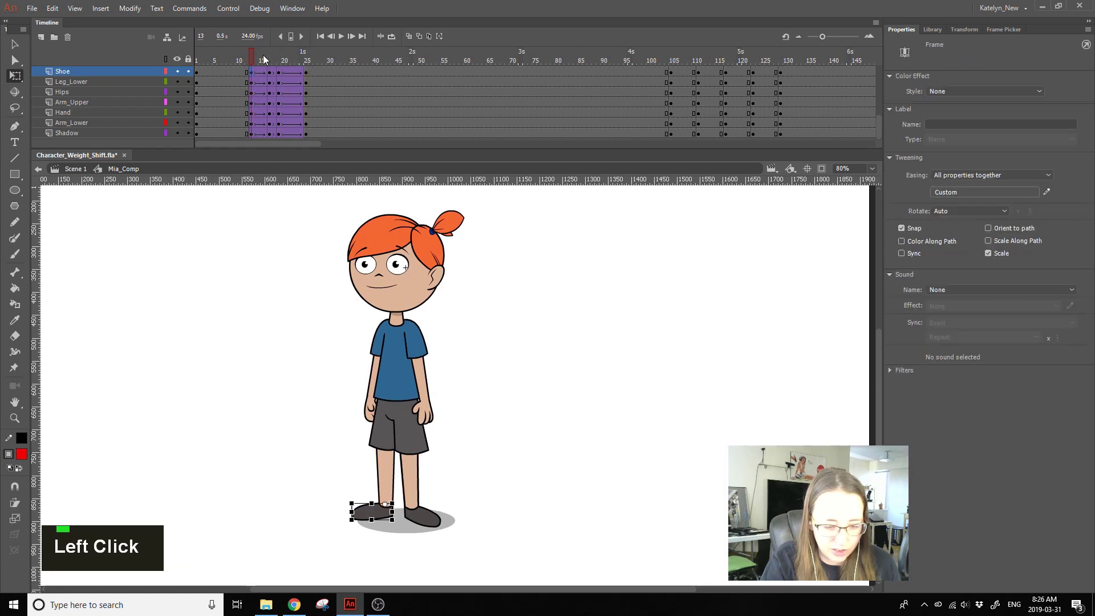
left_click_drag(879, 120, 888, 69)
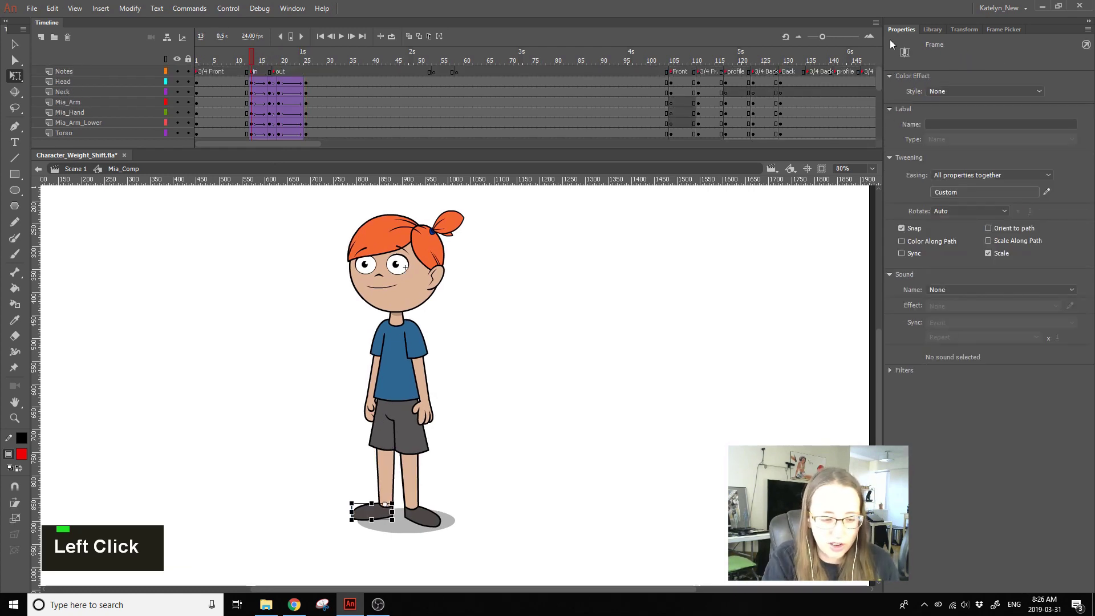
double_click(251, 81)
left_click_drag(878, 86, 873, 130)
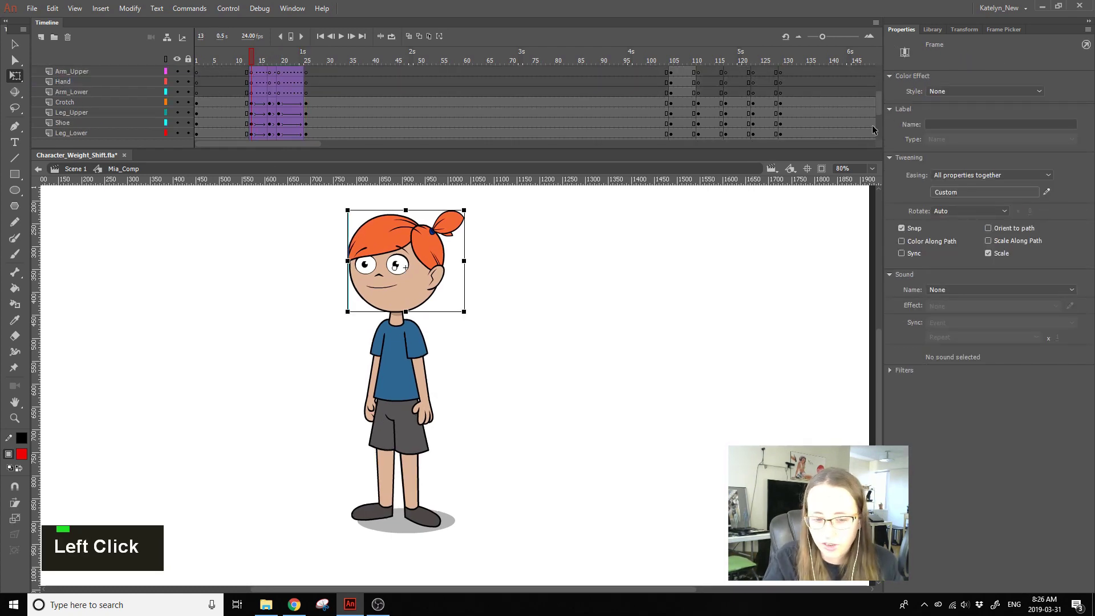
left_click_drag(879, 108, 879, 136)
left_click(306, 132, "shift")
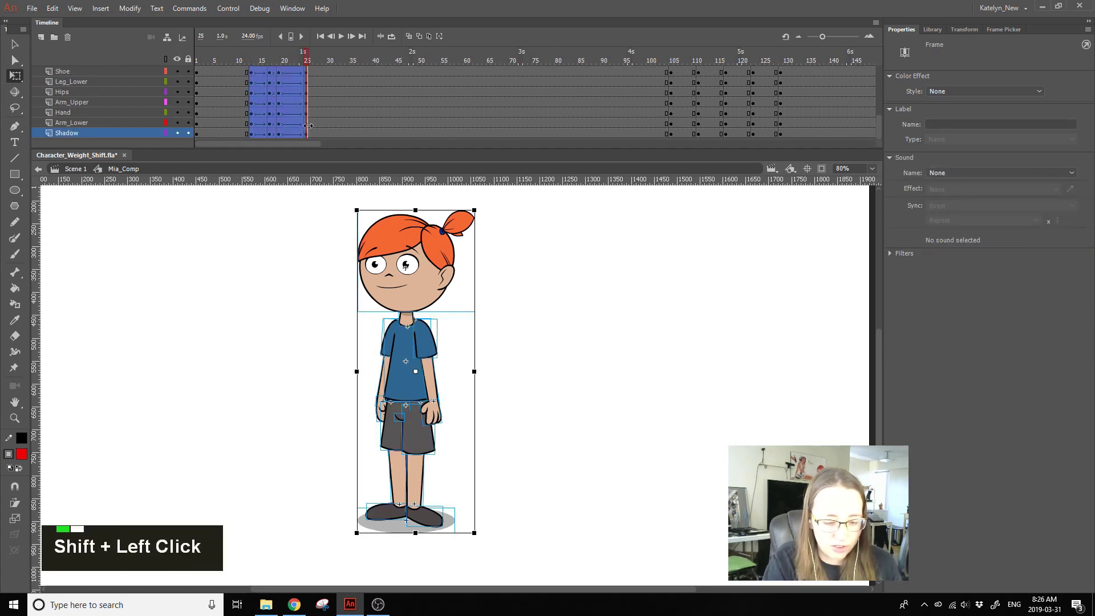
key("F6")
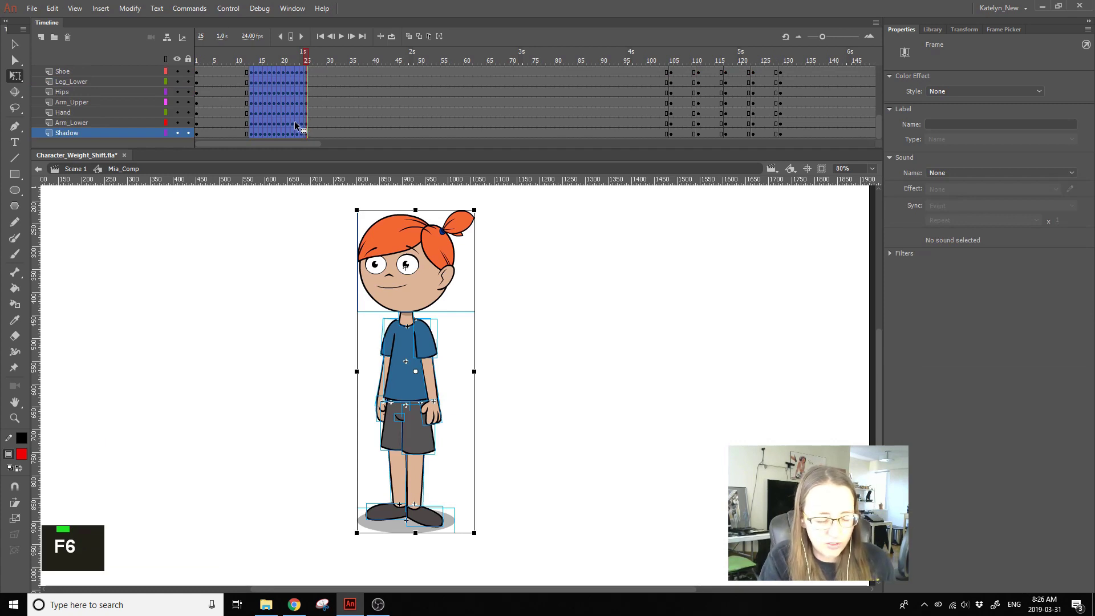
Step: Try converting the selected frames to frame-by-frame animation with a keyframe every other frame, and undo it
right_click(287, 87)
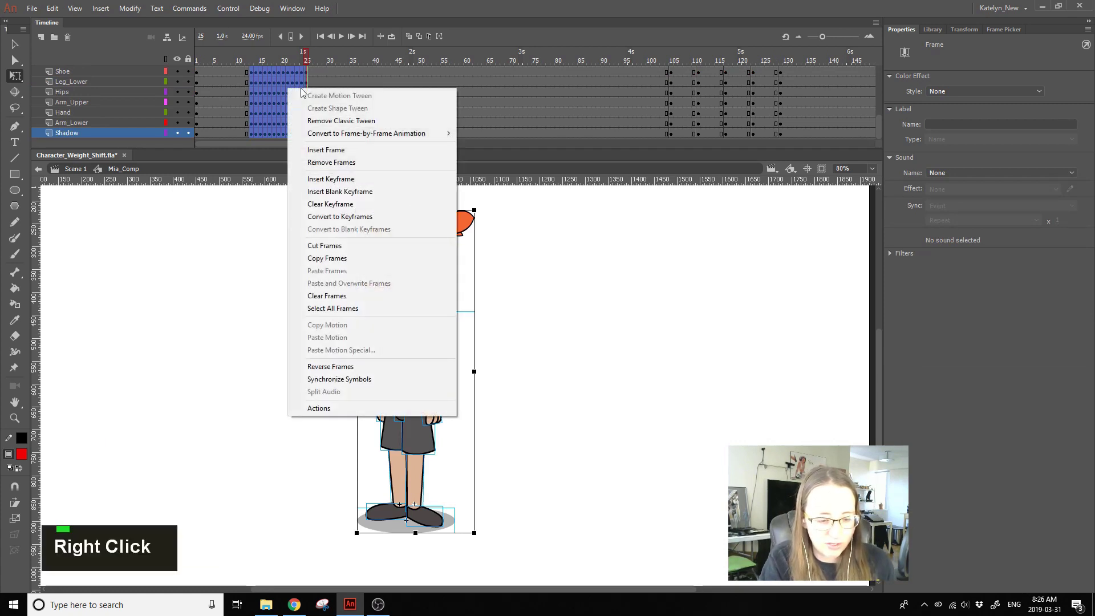
mouse_move(421, 133)
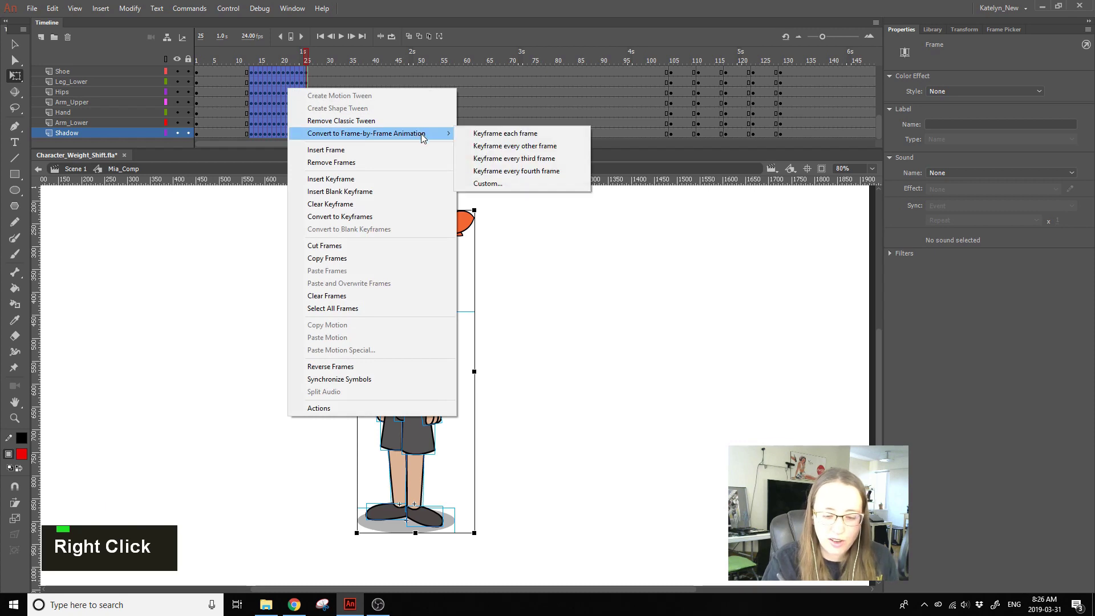
left_click(551, 146)
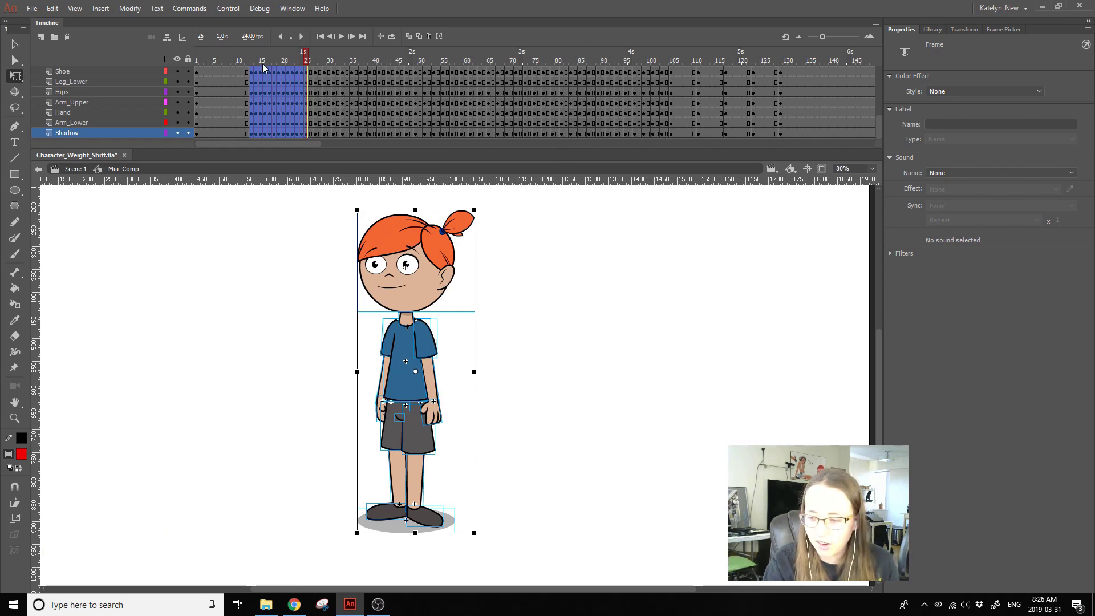
left_click(331, 118)
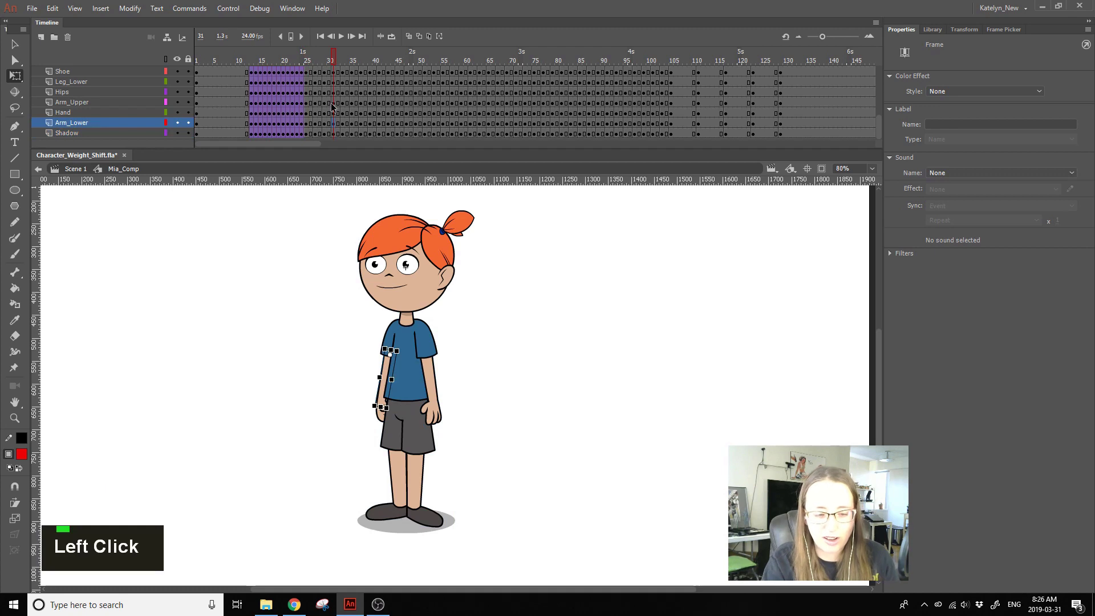
key("ctrl+z")
key("ctrl+z")
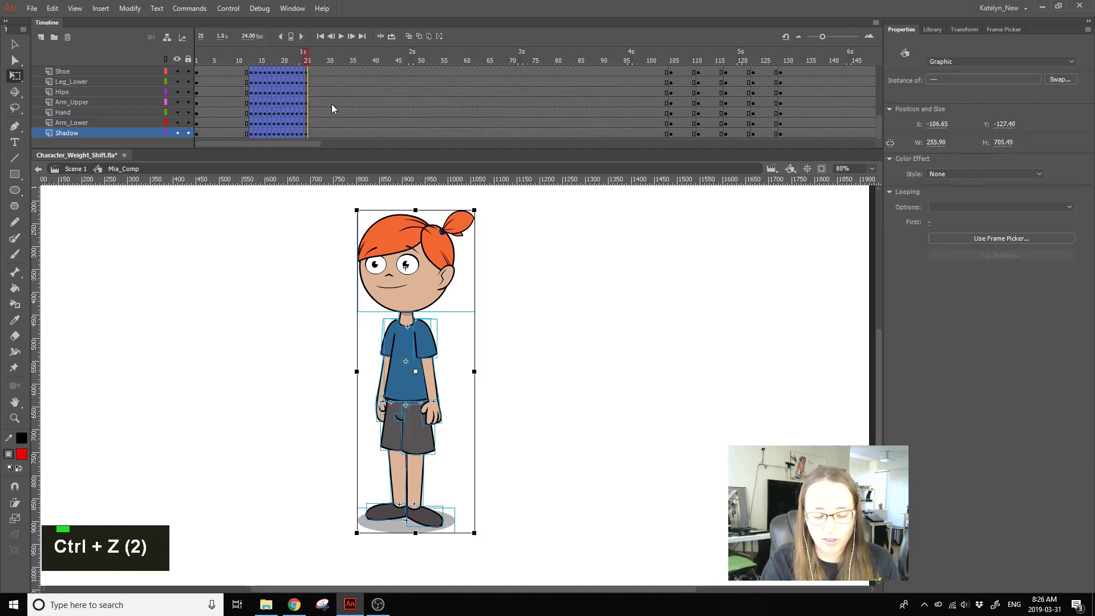
Step: Show the TweensPanel extension beside the stage
left_click(291, 8)
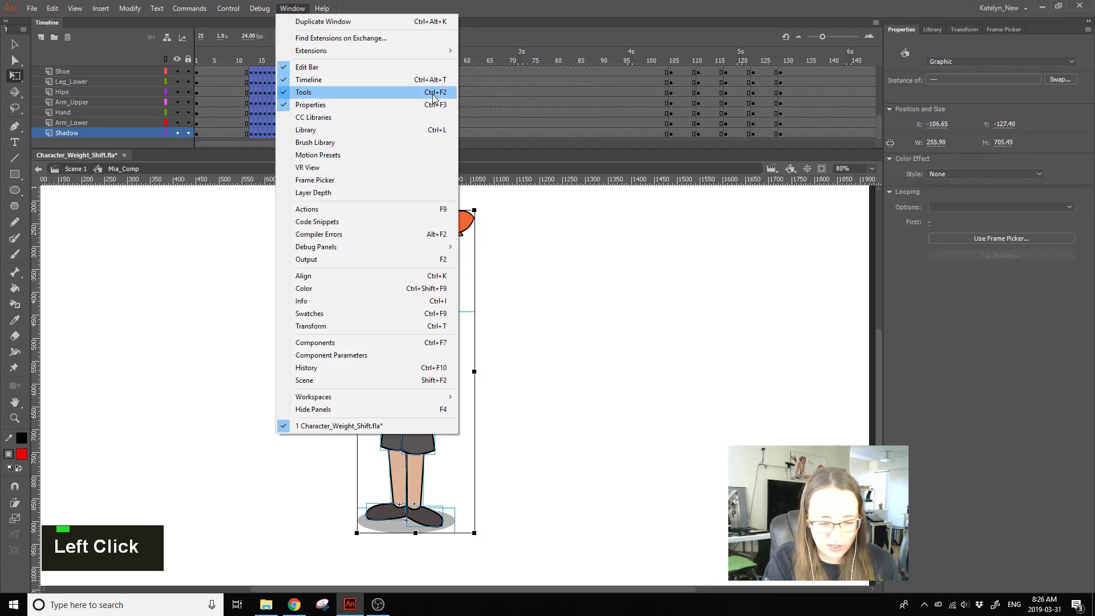
mouse_move(435, 53)
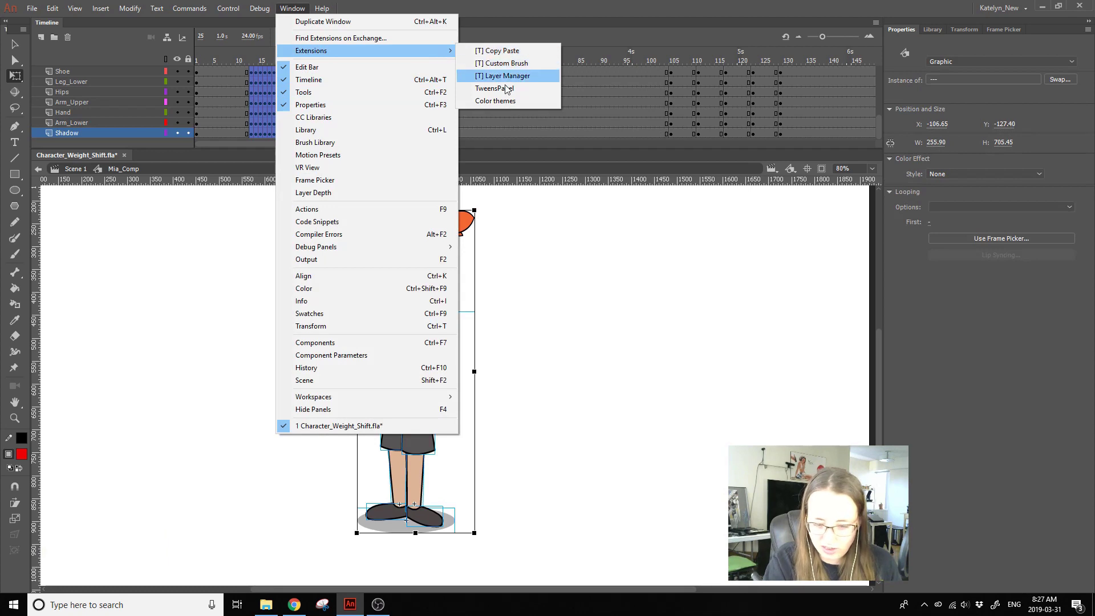
left_click(494, 89)
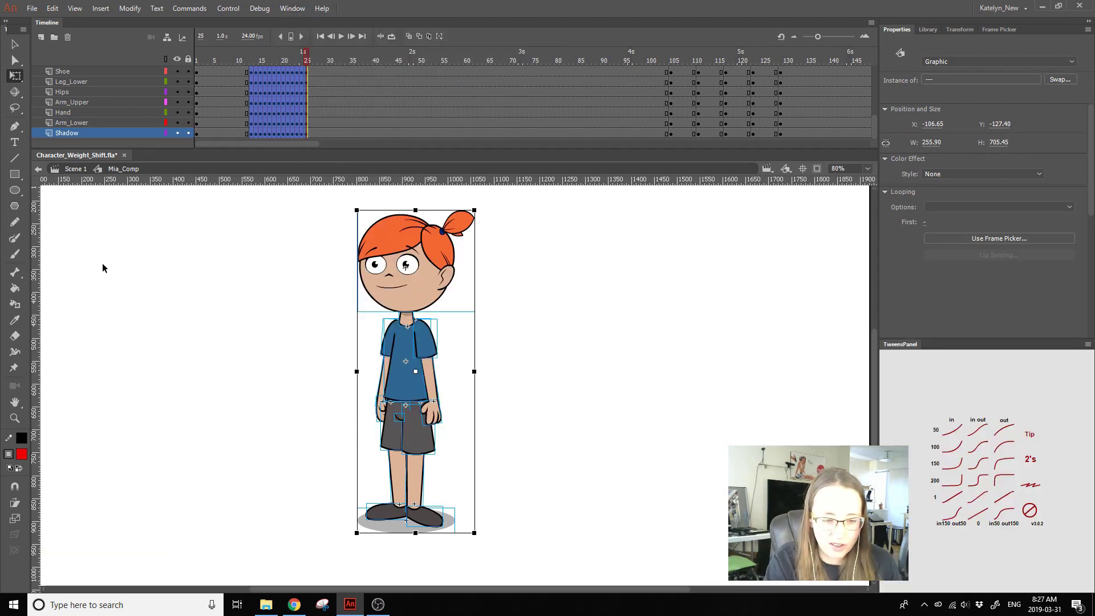
left_click(292, 8)
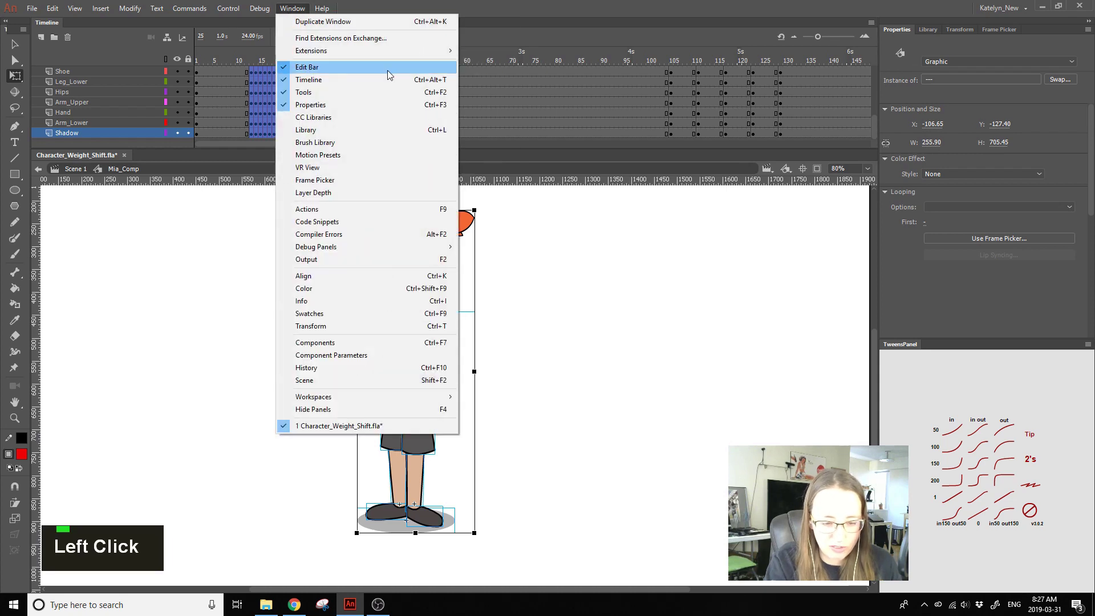
mouse_move(426, 50)
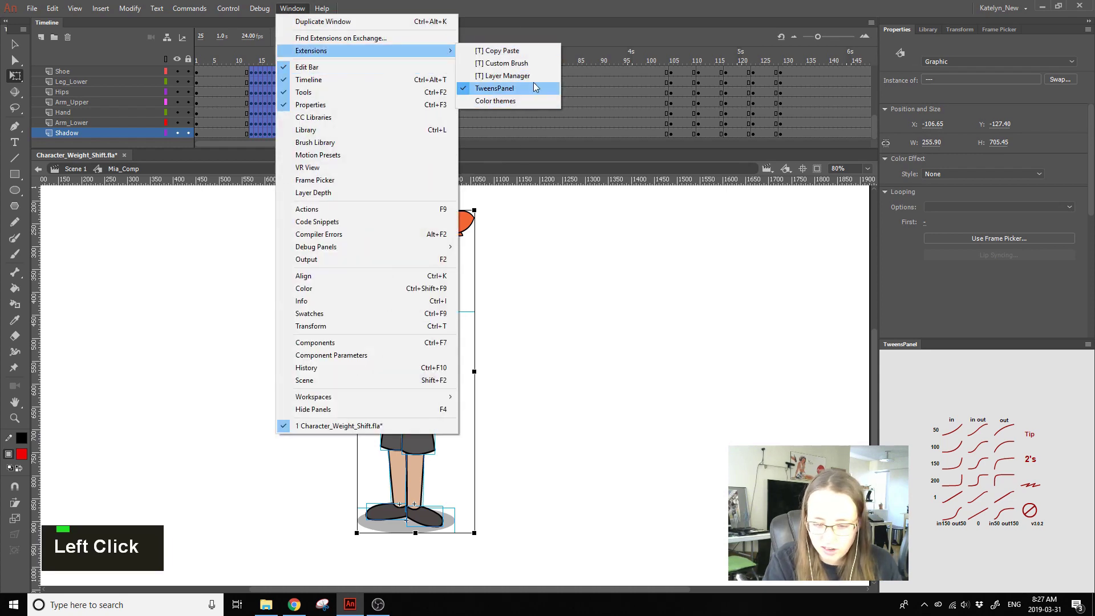
left_click(537, 22)
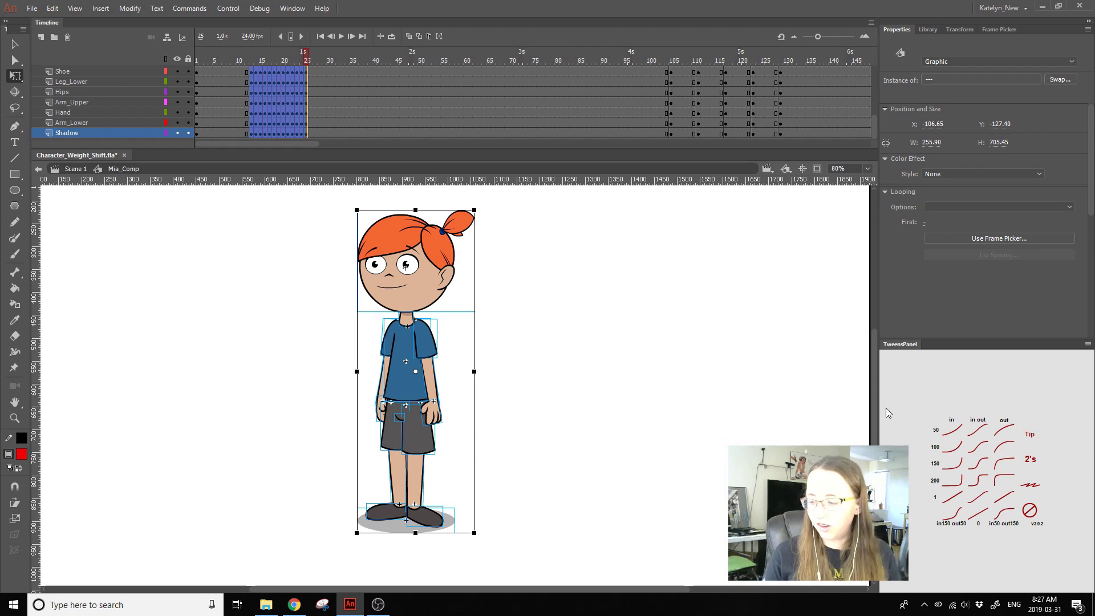
Step: Remove the classic tweens from the keyframes between frames 13 and 25 on all body layers
right_click(309, 91)
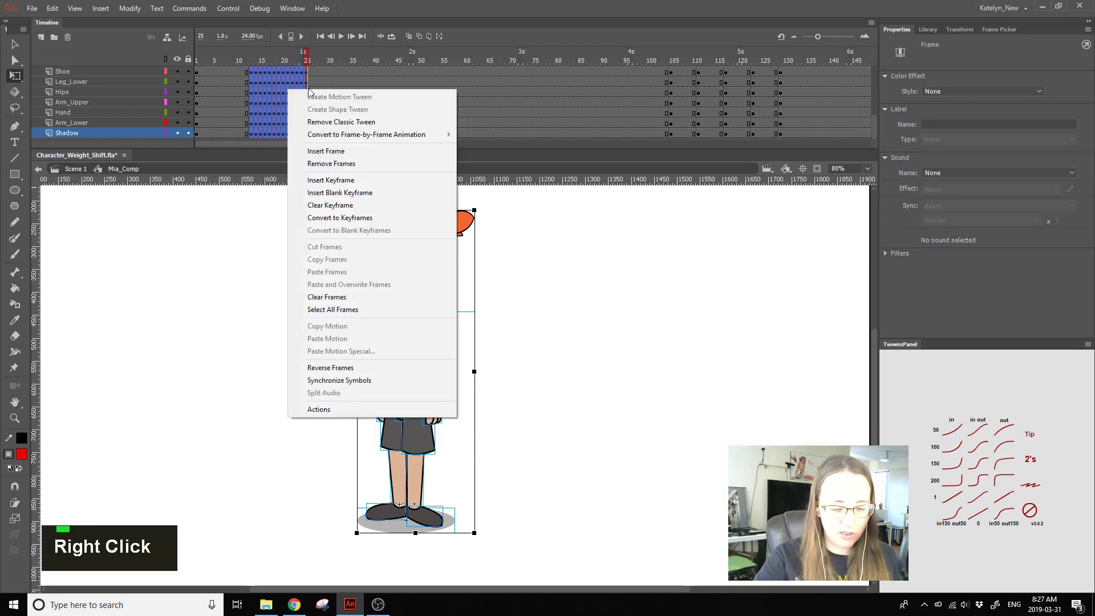
left_click(337, 121)
left_click(256, 58)
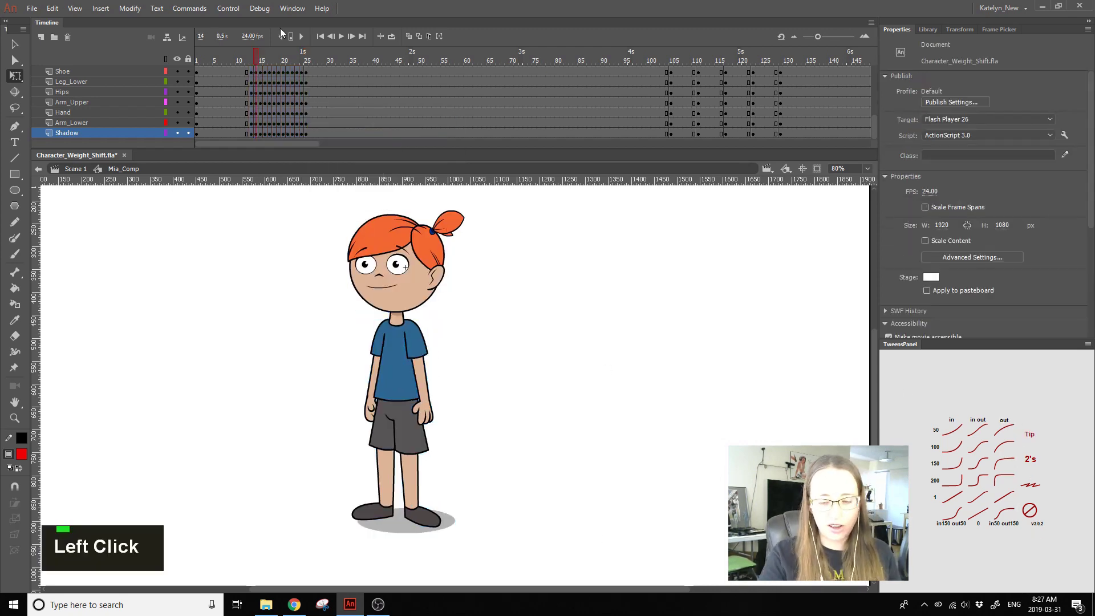
Step: Enlarge the timeline and clear the weight-shift keyframes on the empty Neck, Arm_Upper, Hand and Arm_Lower layers
scroll(875, 97, "up", 3)
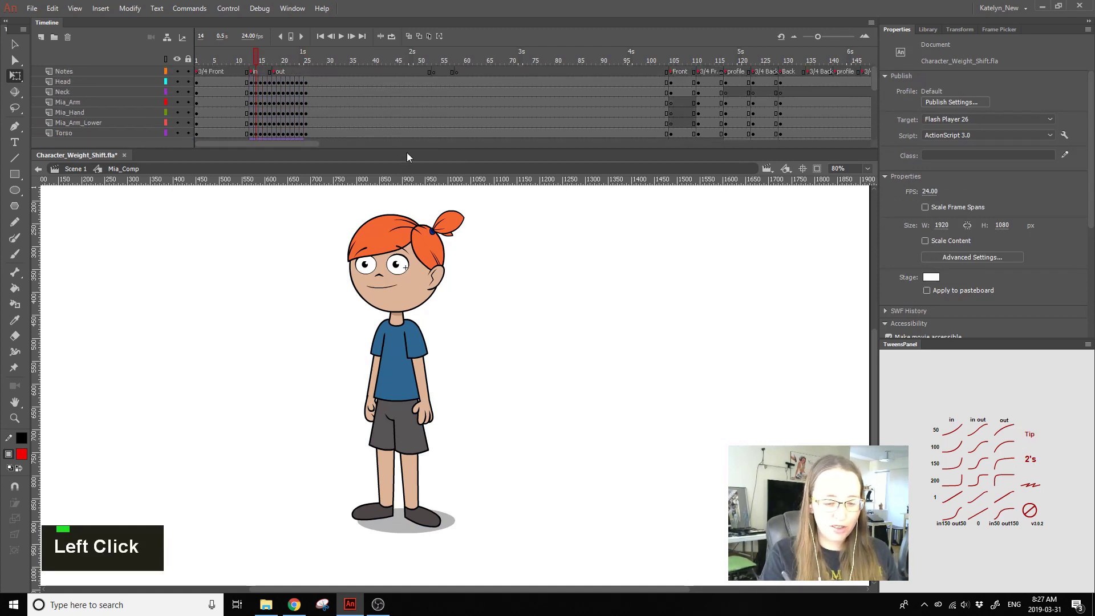
left_click_drag(403, 149, 352, 307)
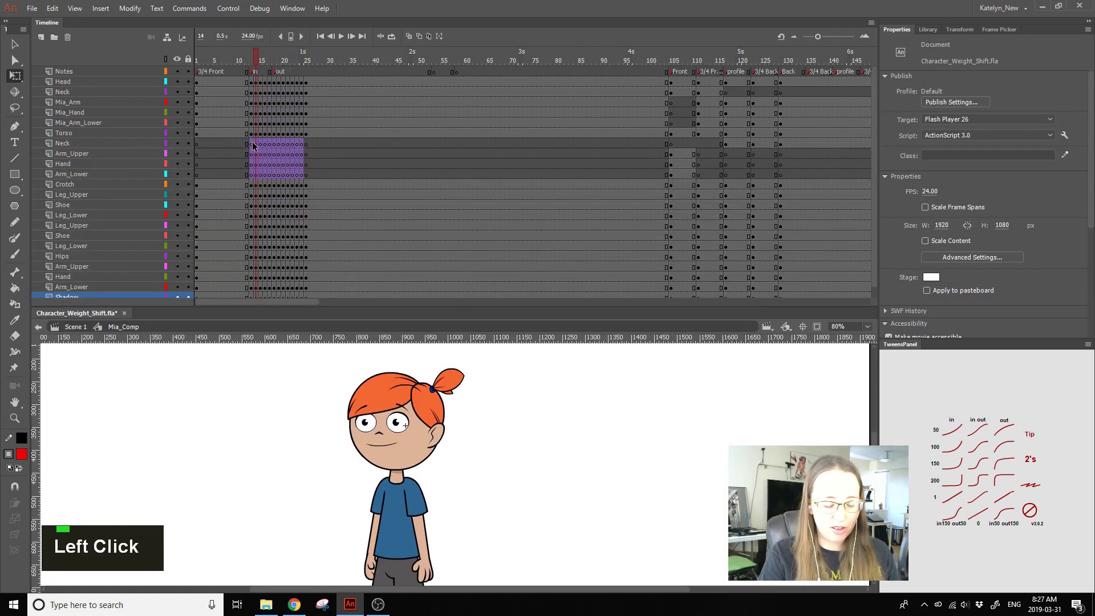
left_click_drag(255, 147, 327, 176)
key("shift+F6")
Step: Clear the frame 14 keyframes on all layers from Head to Shadow
left_click(257, 82)
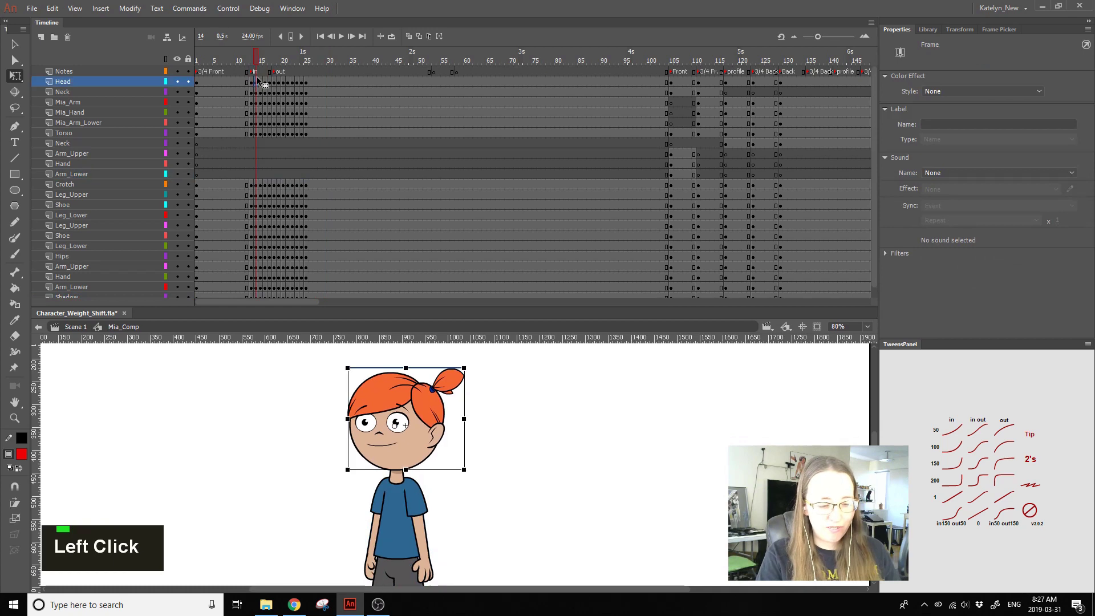
left_click(873, 140)
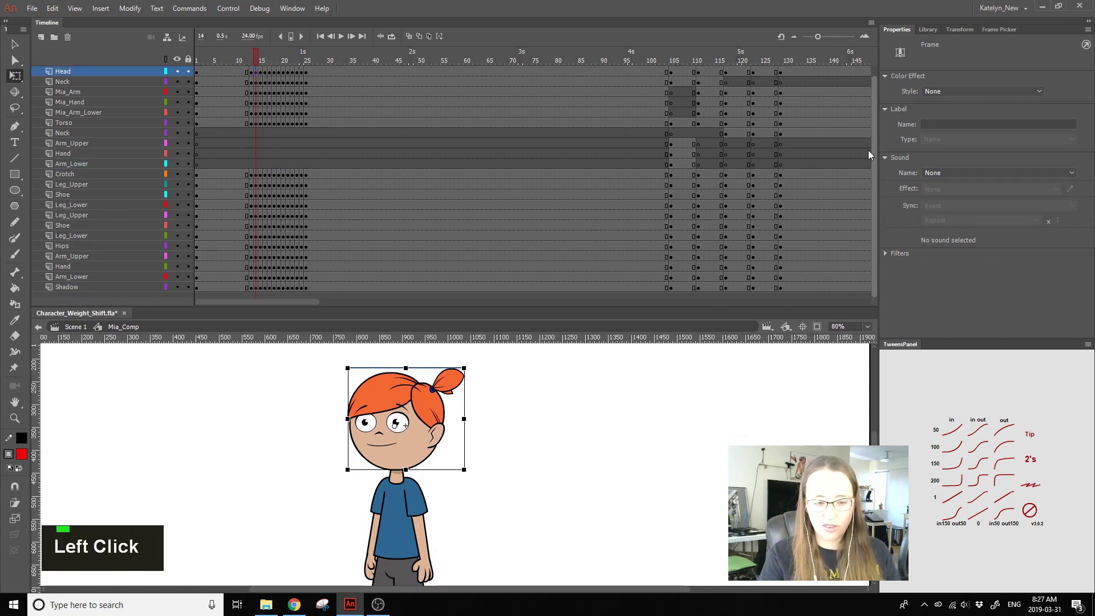
left_click(256, 287, "shift")
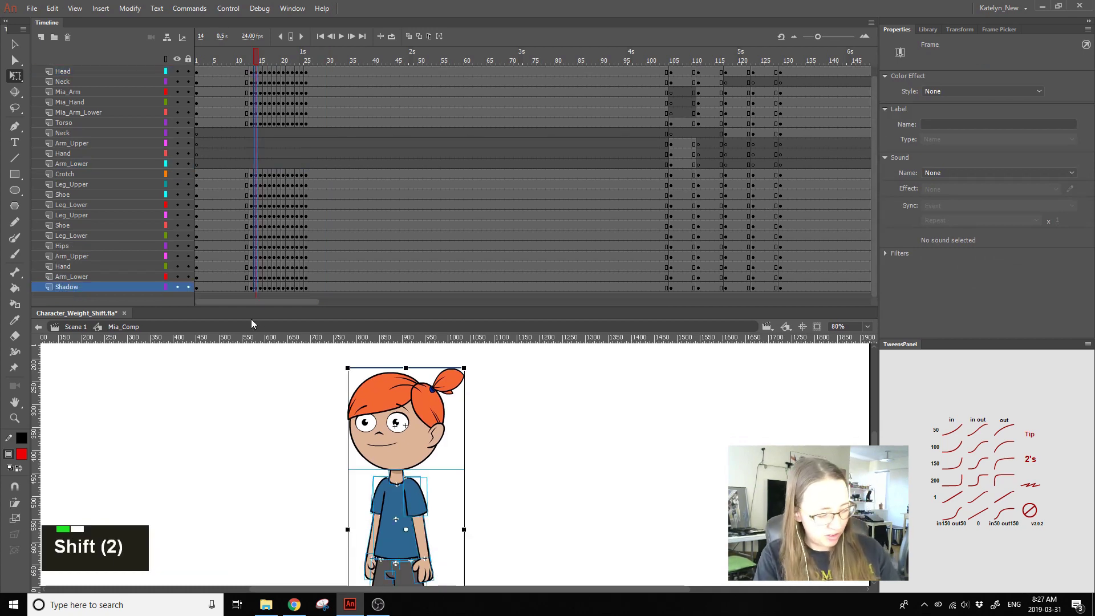
key("shift+F6")
Step: Put frames 15 to 25 of all body layers on 2's with the TweensPanel
left_click(252, 61)
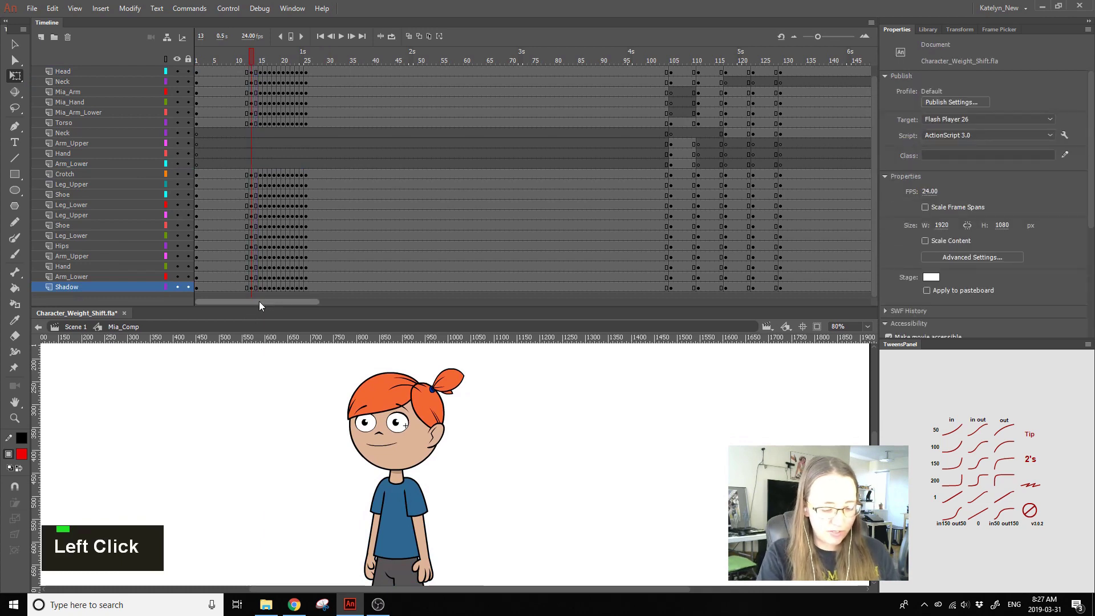
left_click_drag(261, 292, 307, 79)
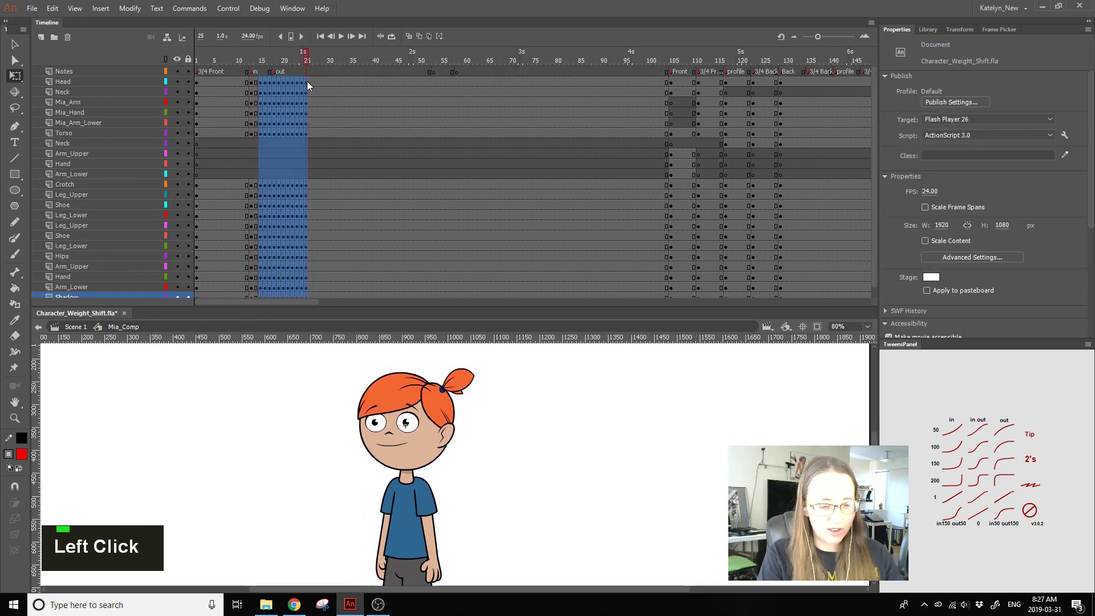
key("F6")
left_click(1030, 460)
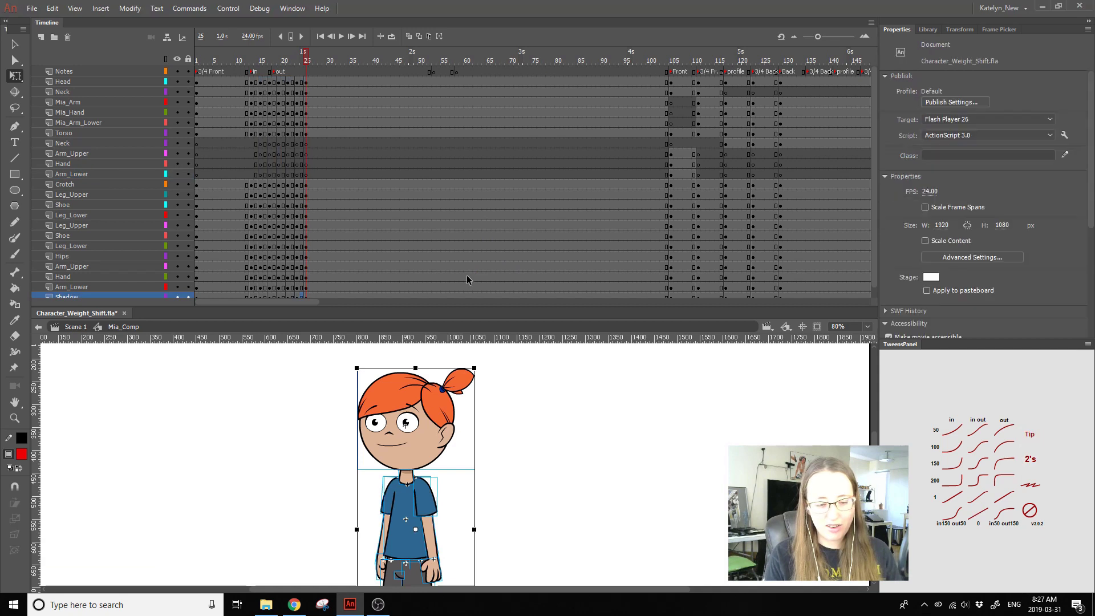
Step: Shrink the timeline back to show the full character and apply Synchronize Symbols to the Head layer
left_click(246, 65)
left_click_drag(423, 308, 422, 149)
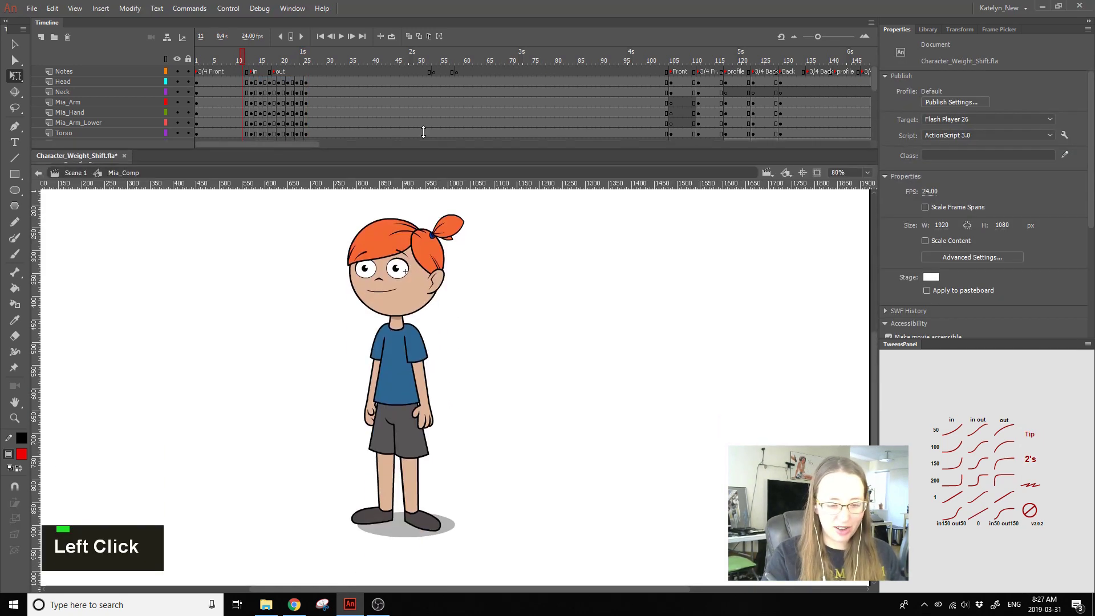
left_click(369, 259)
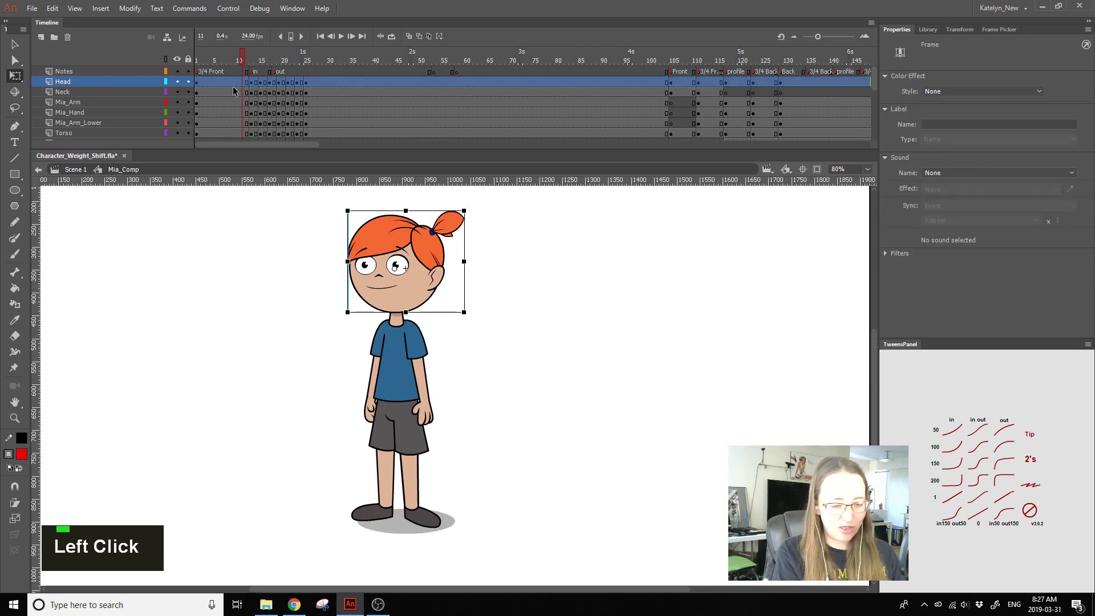
right_click(233, 90)
left_click(286, 372)
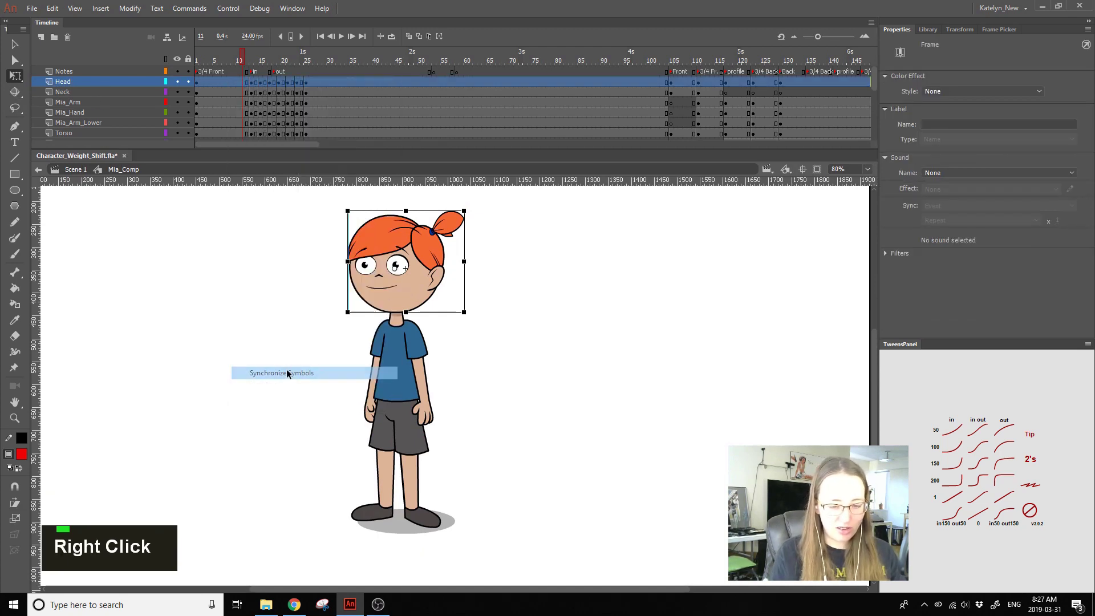
Step: Replay the weight shift on 2's from just before frame 13 to review the motion
left_click(234, 61)
key("Return")
key("Return")
left_click(251, 71)
key("Return")
key("Return")
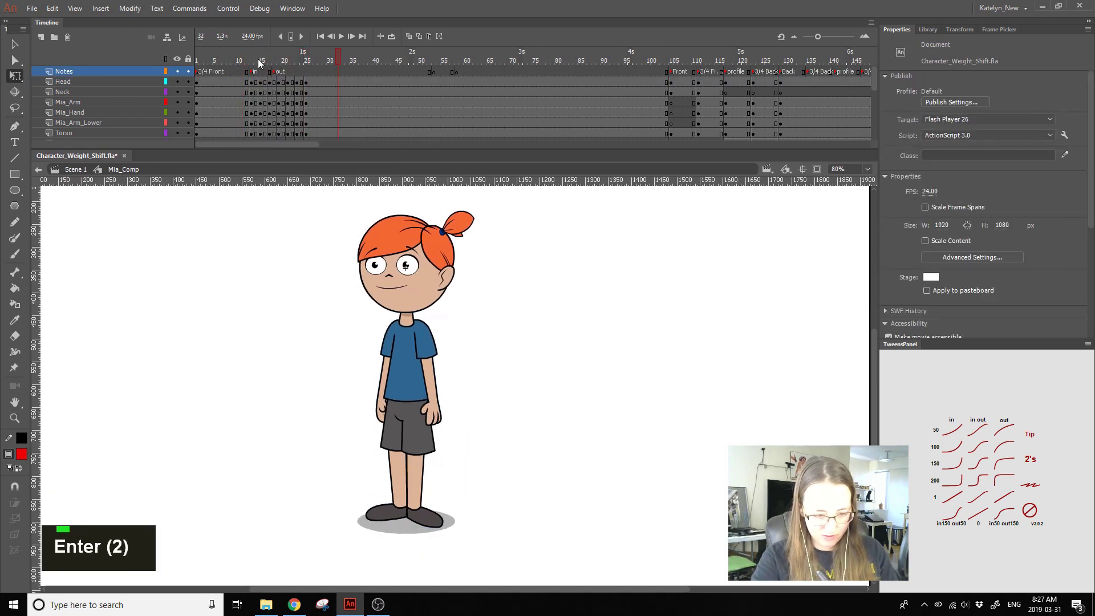
Step: Examine the legs and shoes up close at frame 17, scrubbing and stepping through neighbouring frames to check their movement
left_click(270, 75)
mouse_move(269, 74)
left_mouse_down()
mouse_move(284, 80)
mouse_move(271, 79)
left_mouse_up()
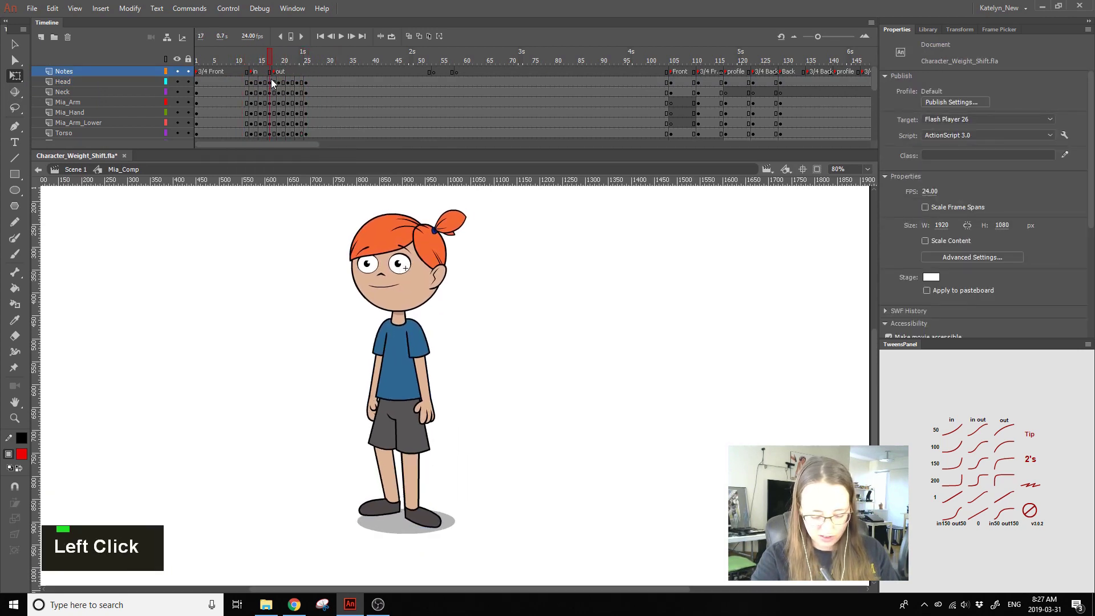
left_click(16, 418)
left_click_drag(326, 532, 554, 374)
left_click_drag(561, 452, 641, 405)
left_click(419, 38)
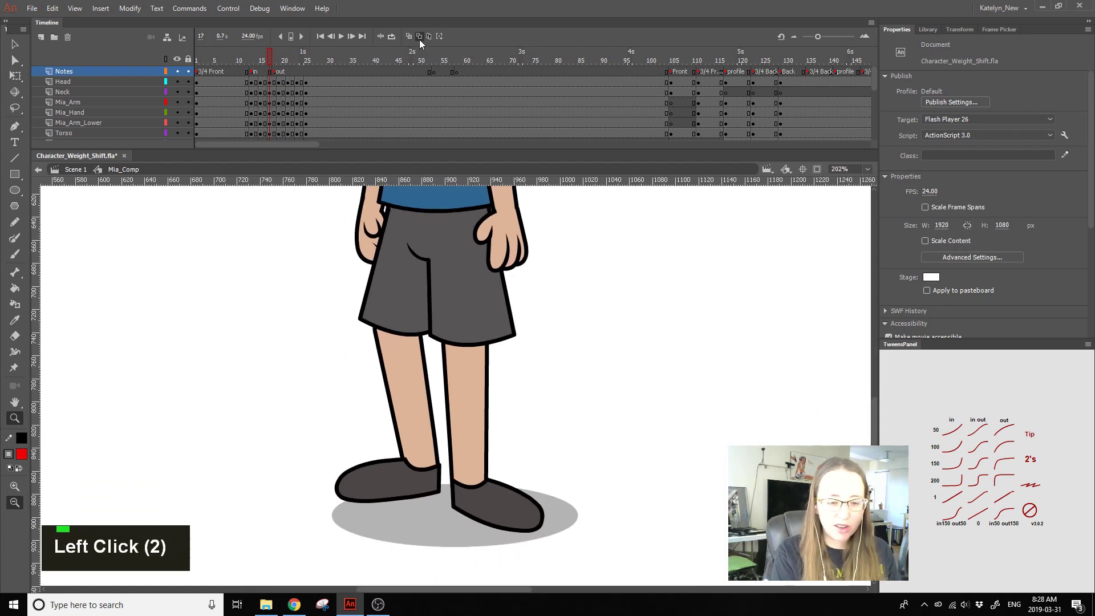
key("space")
left_click(421, 36)
left_click_drag(246, 64, 269, 75)
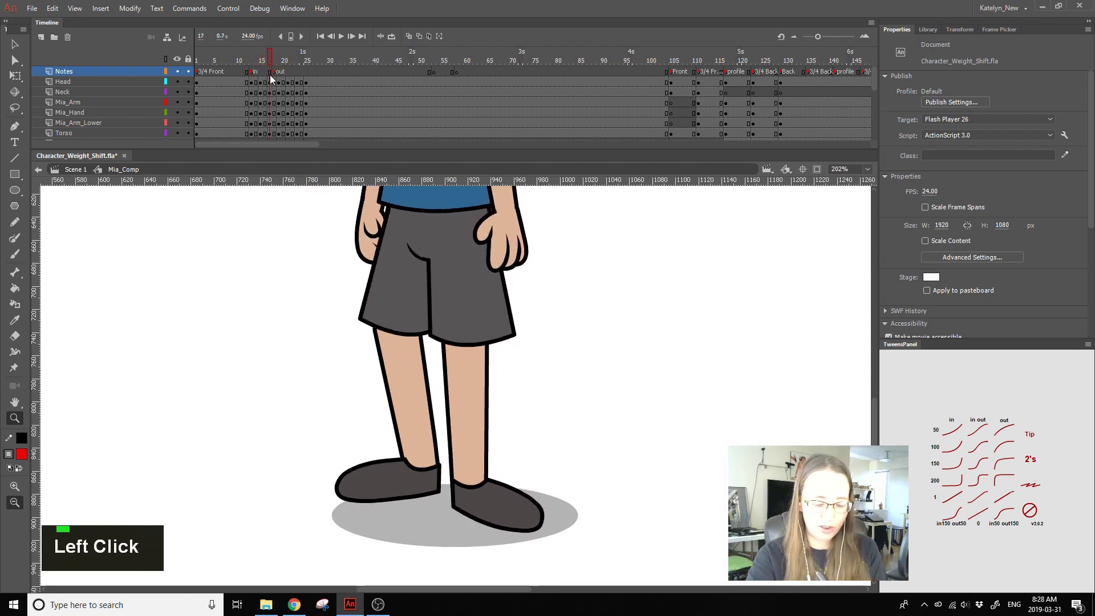
left_click(14, 48)
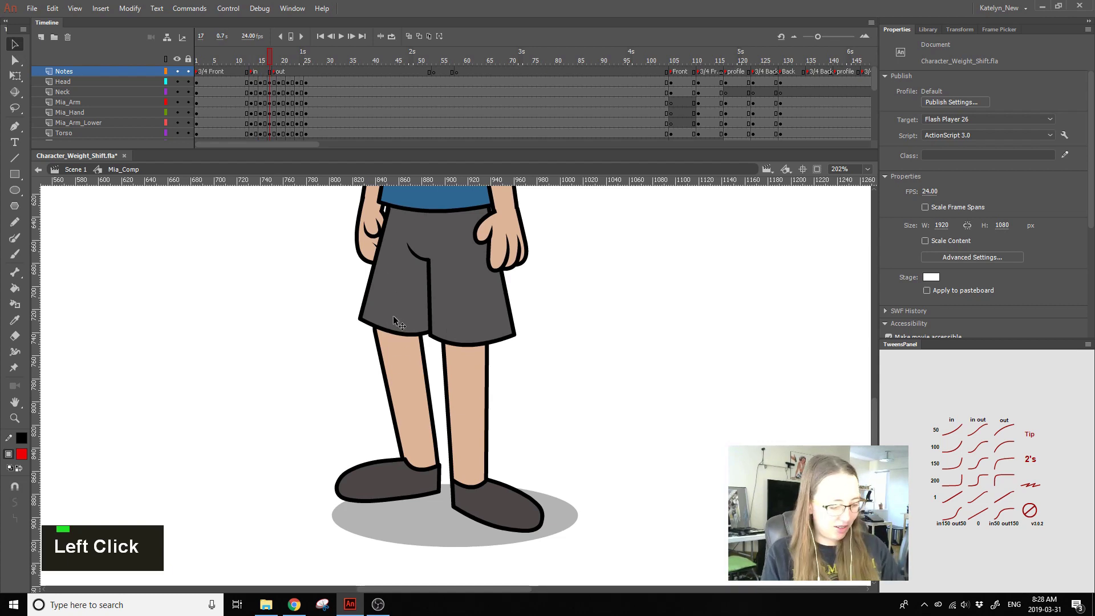
key("comma")
key("period")
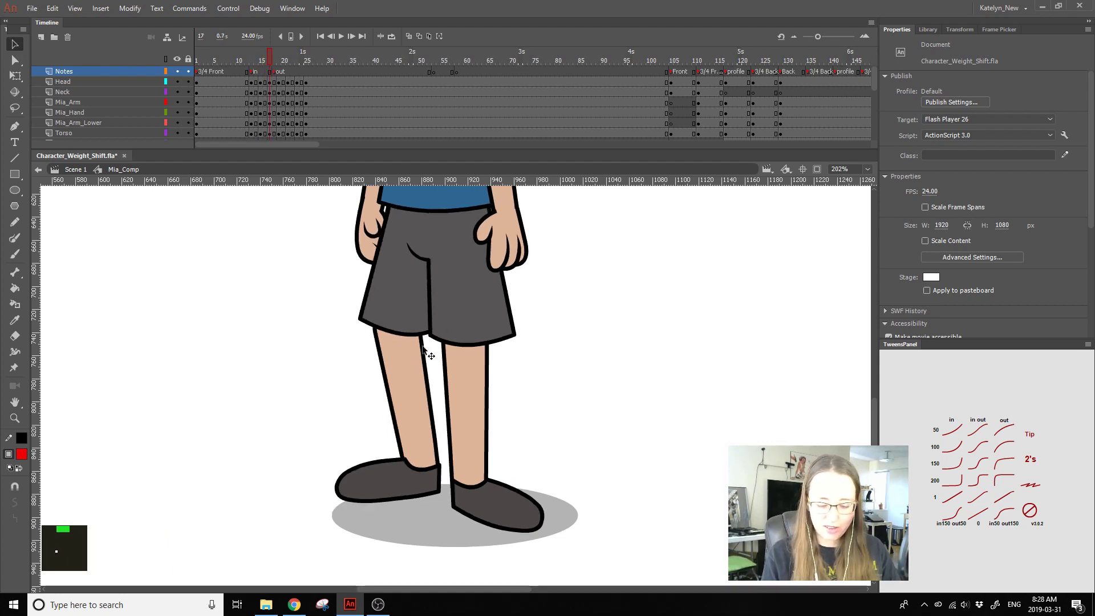
Step: Step through and replay the frames around 13 to 18 to examine the lower leg and shoe movement
key("period")
key("period")
key("comma")
key("comma")
key("comma")
key("comma")
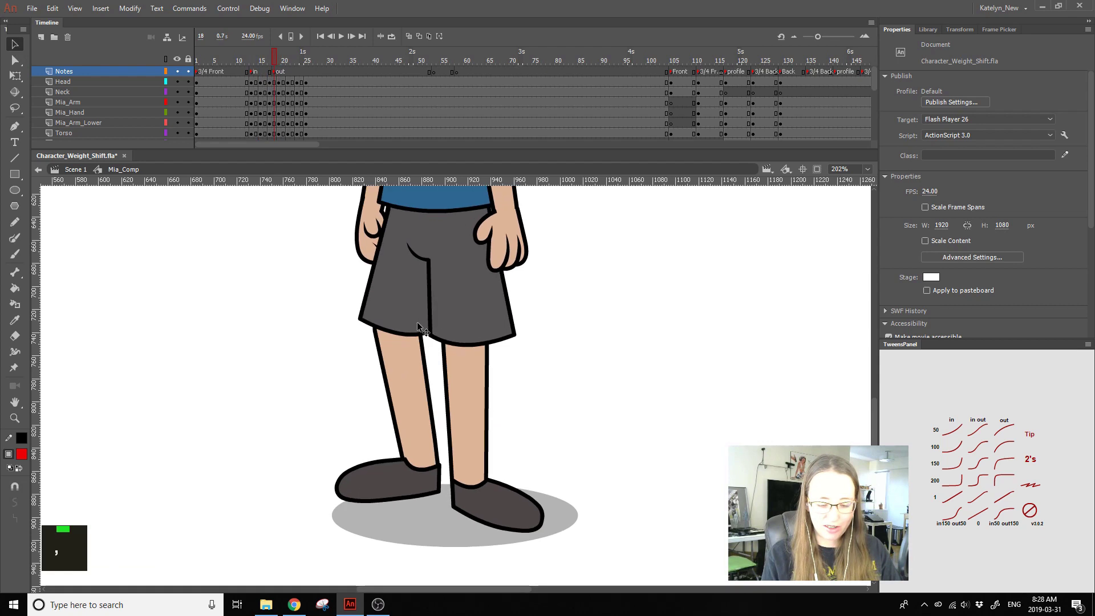
key("comma")
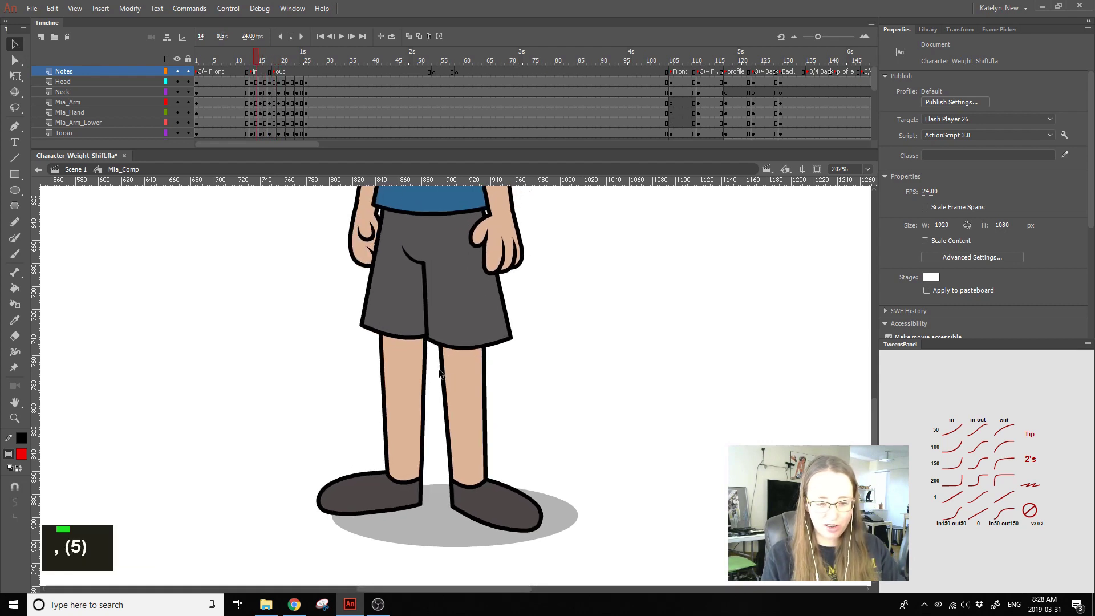
key("Return")
key("Return")
left_click(263, 57)
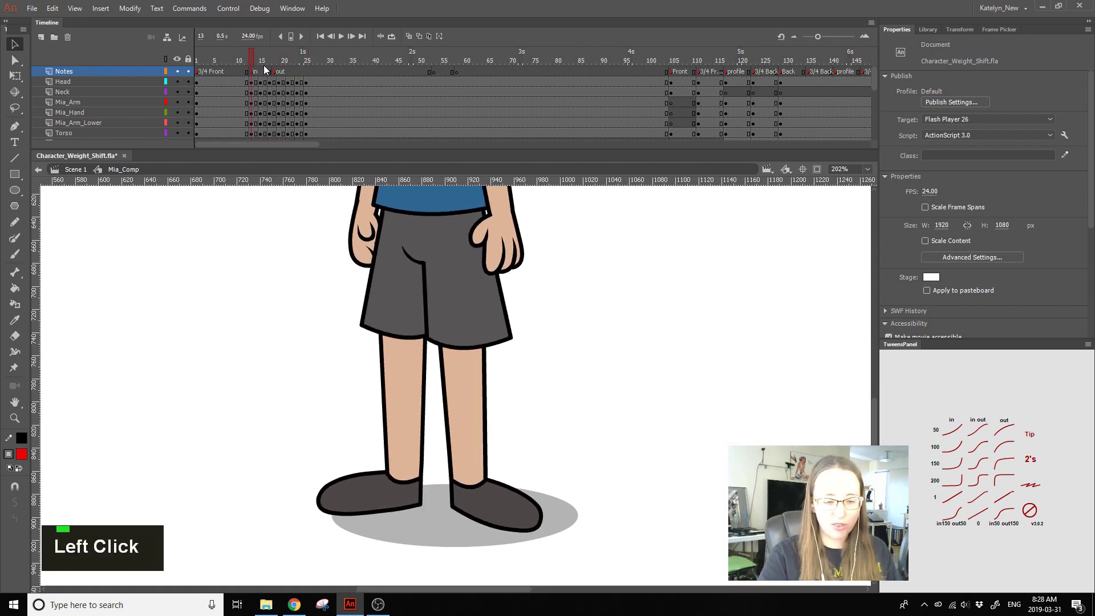
Step: Try to skew the top of the back lower leg on its frame 15 keyframe, using filled onion skins as reference
left_click(419, 37)
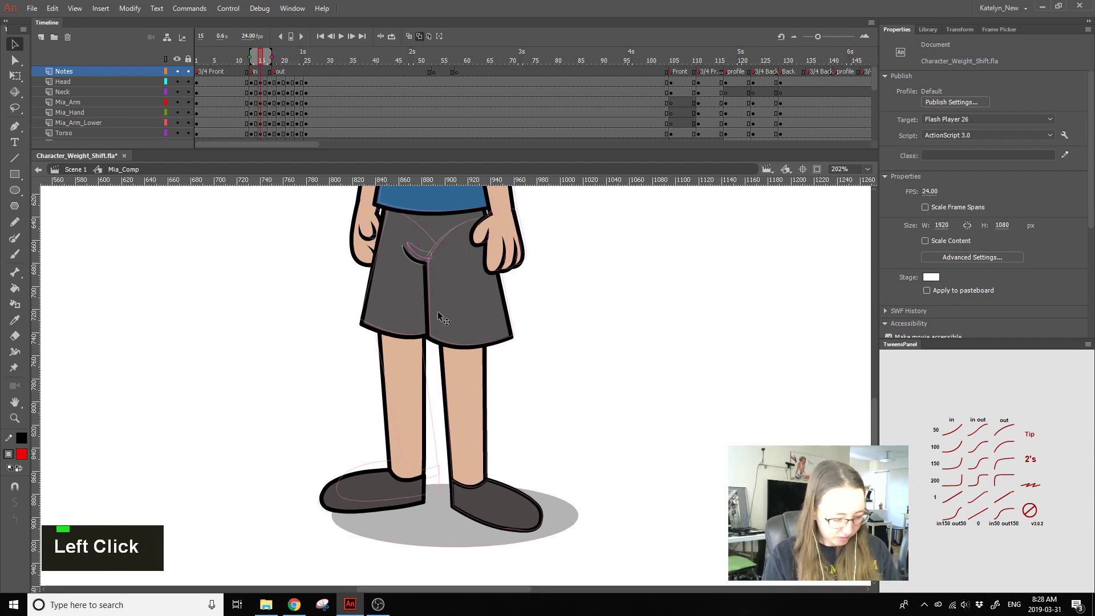
key("period")
double_click(409, 37)
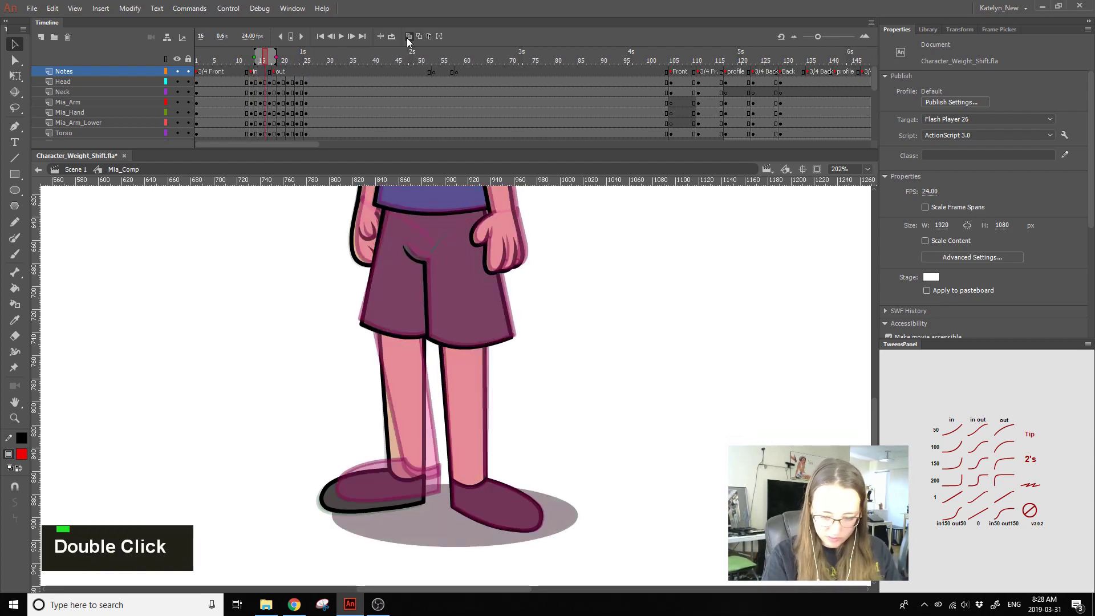
left_click(395, 350)
left_click(15, 76)
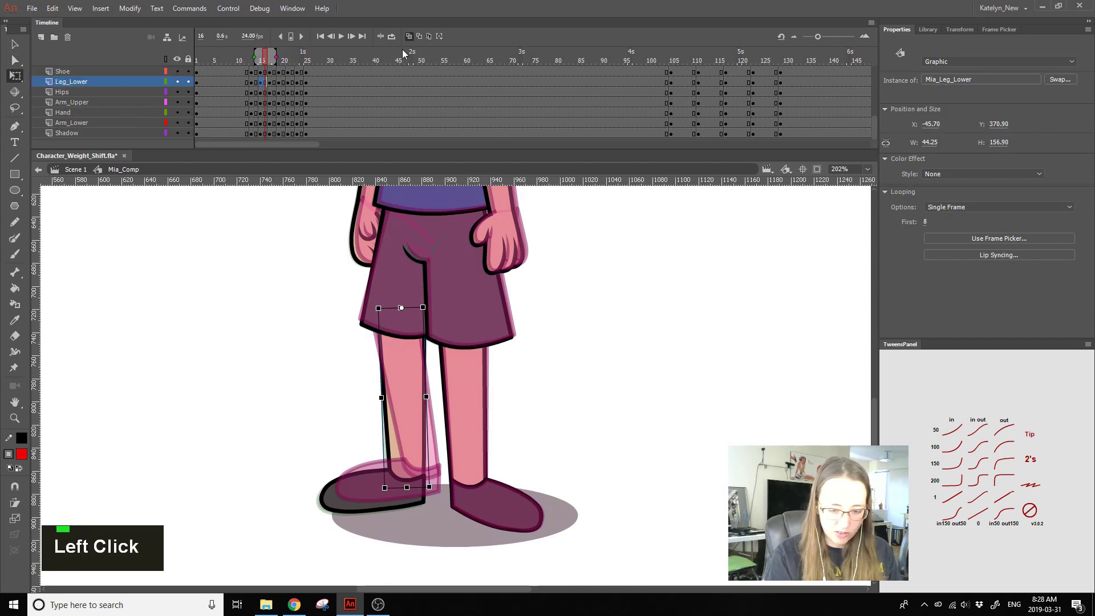
left_click_drag(401, 307, 404, 308)
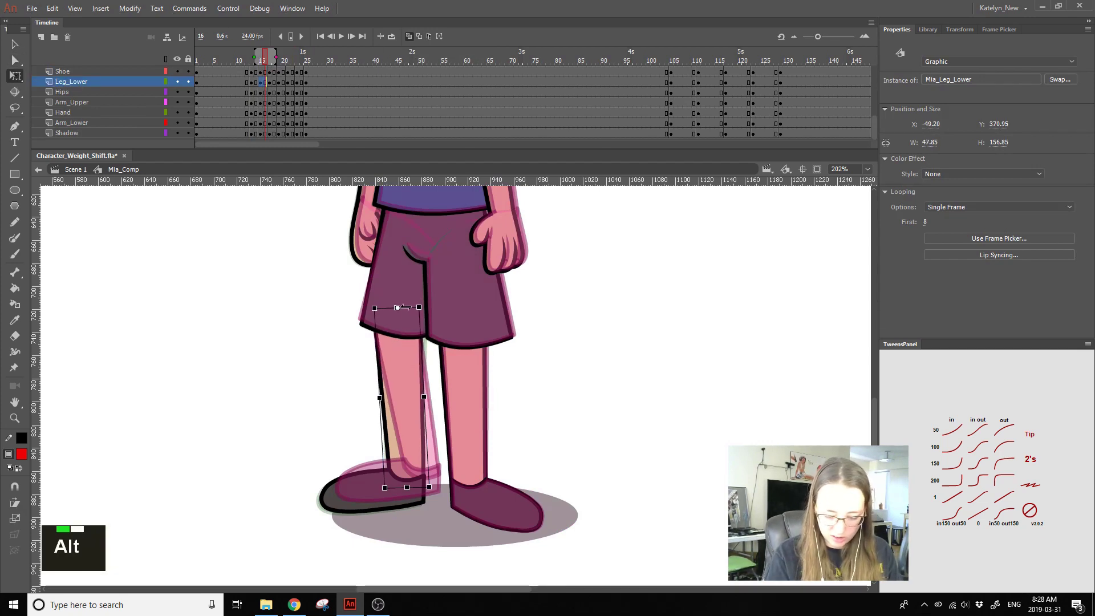
left_click(262, 59)
mouse_move(261, 59)
left_mouse_down()
mouse_move(276, 66)
mouse_move(245, 63)
mouse_move(272, 80)
mouse_move(262, 77)
left_mouse_up()
Step: Clear the frame 15 keyframes of the back lower leg and its shoe
left_click(384, 370)
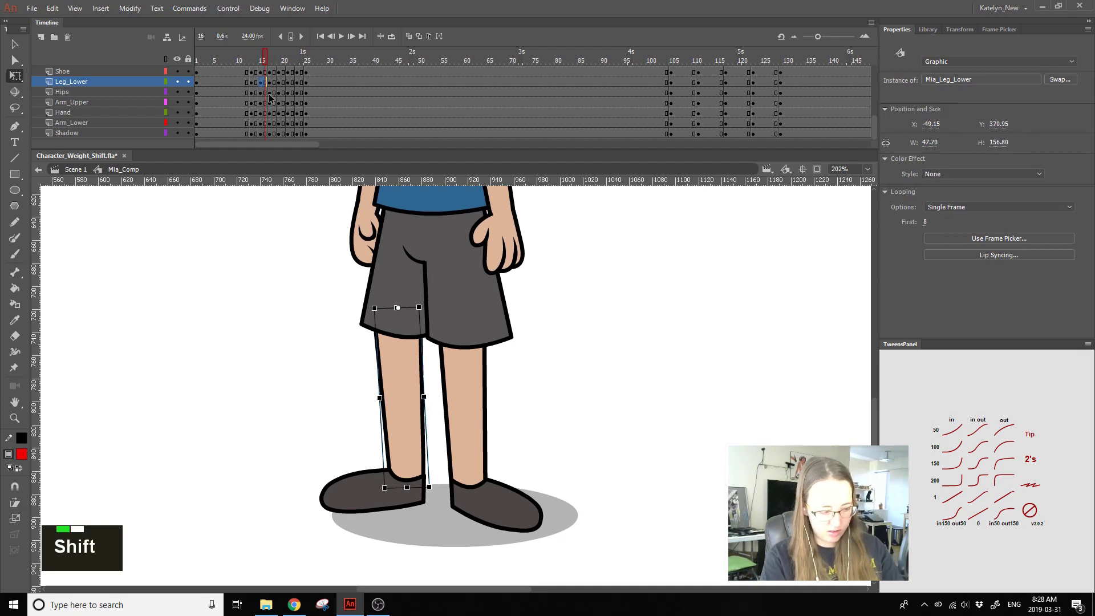
key("shift+F6")
left_click(359, 501)
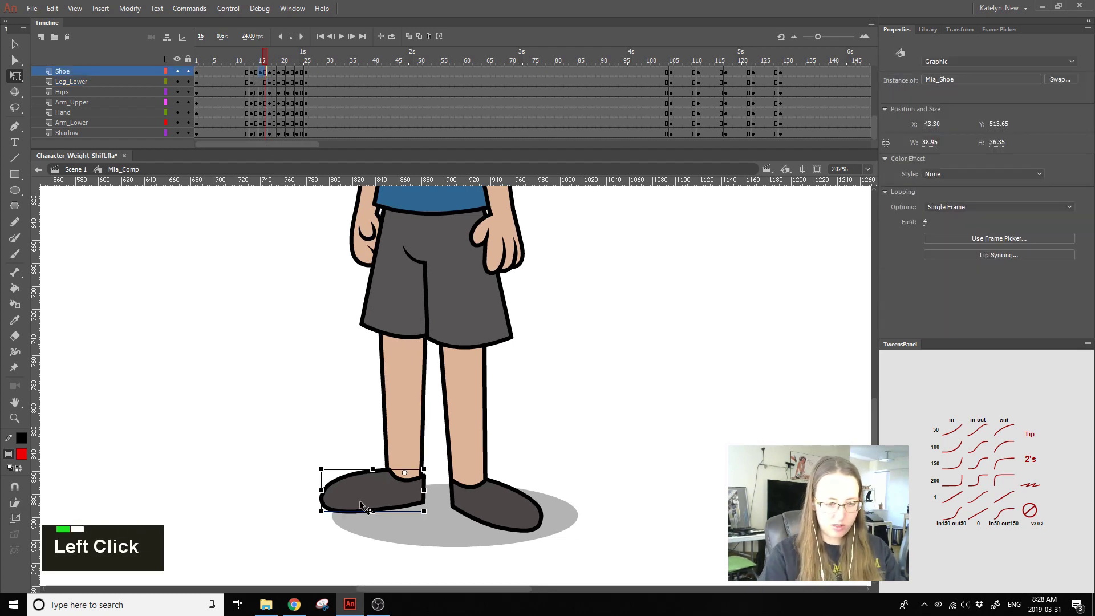
key("shift+F6")
Step: Apply an ease-in 100 tween to the Shoe and Leg_Lower layers between frames 13 and 17
left_click(263, 82)
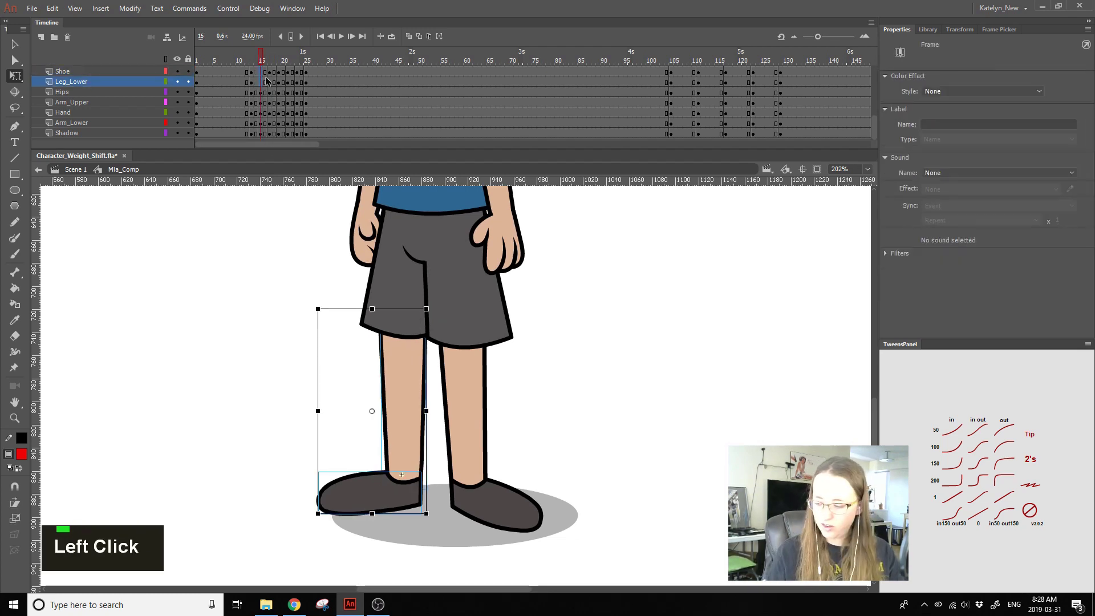
left_click(949, 452)
left_click(257, 63)
mouse_move(261, 67)
left_mouse_down()
mouse_move(289, 74)
mouse_move(270, 66)
left_mouse_up()
Step: Skew the top of the back lower leg slightly inward at frame 17 and scrub the neighbouring frames to check it
left_click(407, 377)
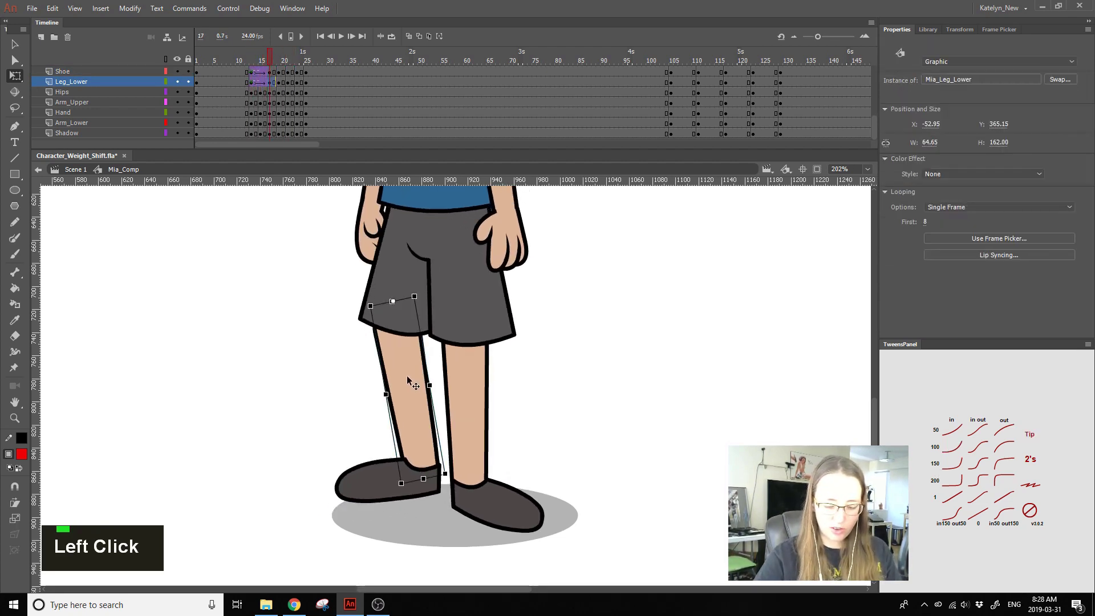
left_click_drag(393, 300, 402, 299)
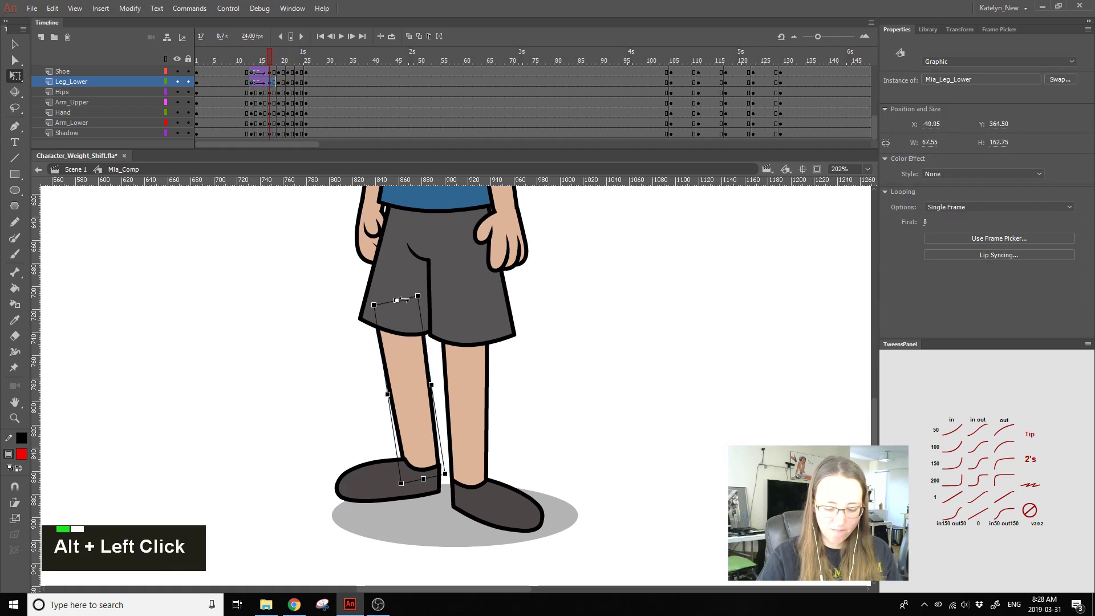
left_click(278, 60)
mouse_move(278, 60)
left_mouse_down()
mouse_move(242, 63)
mouse_move(269, 66)
left_mouse_up()
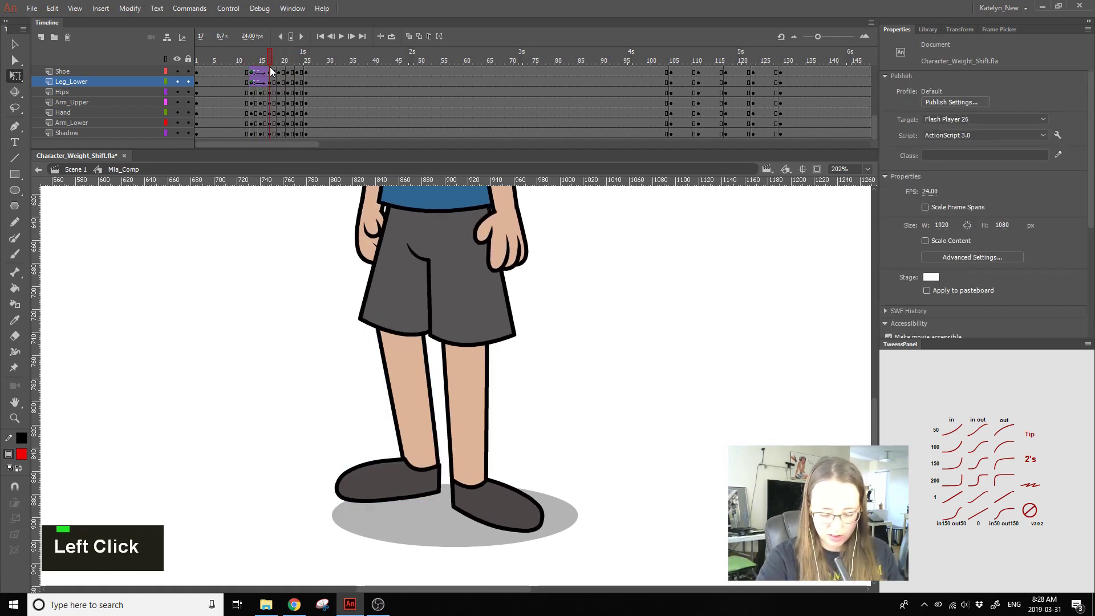
left_click(252, 60)
left_click(271, 60)
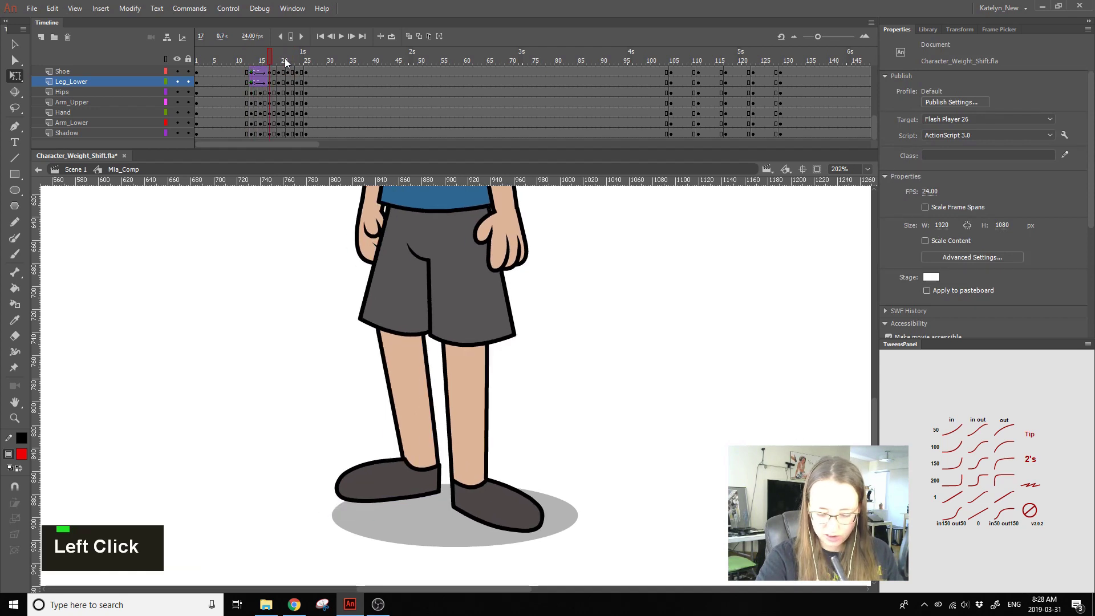
Step: Repose the back lower leg at frame 19 so it hangs from the shorts and slants down to the shoe
left_click(284, 57)
left_click(272, 81)
left_click(275, 86, "alt")
key("ctrl+z")
mouse_move(275, 82)
left_mouse_down()
mouse_move(284, 86)
mouse_move(285, 72)
left_mouse_up()
left_click_drag(422, 421, 420, 318)
left_click_drag(475, 503, 465, 501)
left_click(508, 420)
Step: Raise and skew the back shoe slightly at frame 19 so it fits the ankle, keeping the foot lifted
left_click(412, 488)
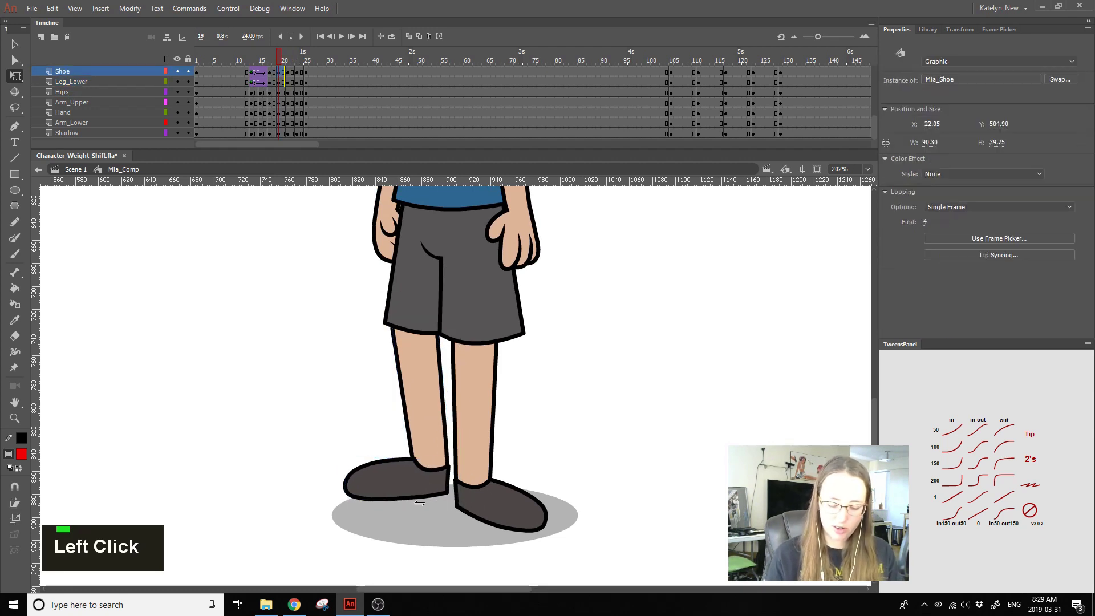
left_click_drag(457, 455, 453, 455)
key("Left")
key("Right")
key("Up")
left_click_drag(427, 499, 436, 485)
left_click_drag(342, 456, 343, 452, "alt")
left_click_drag(420, 481, 417, 480)
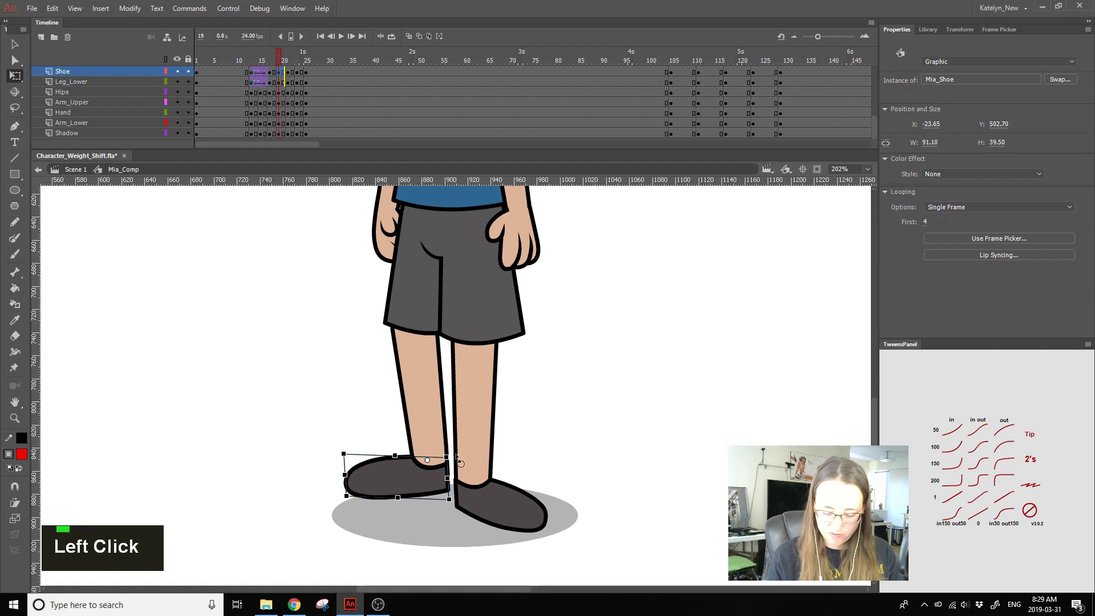
left_click(528, 389)
mouse_move(280, 63)
left_mouse_down()
mouse_move(304, 79)
mouse_move(280, 67)
left_mouse_up()
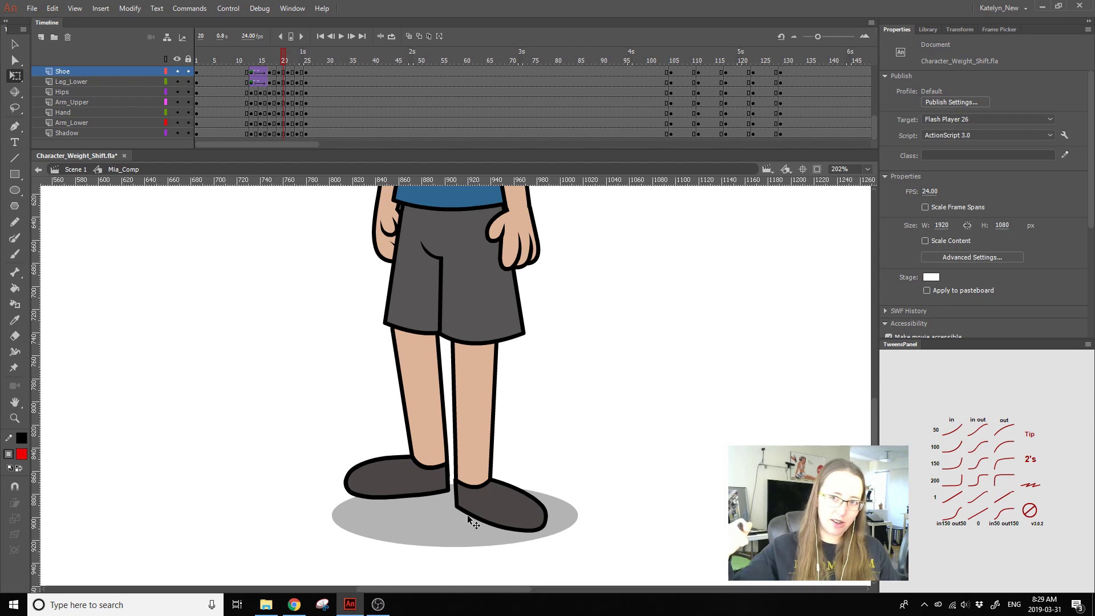
Step: Compare the leg poses from frame 21 onward and copy the Shoe and Leg_Lower keyframes from frame 25 to frame 21
left_click_drag(283, 62, 292, 67)
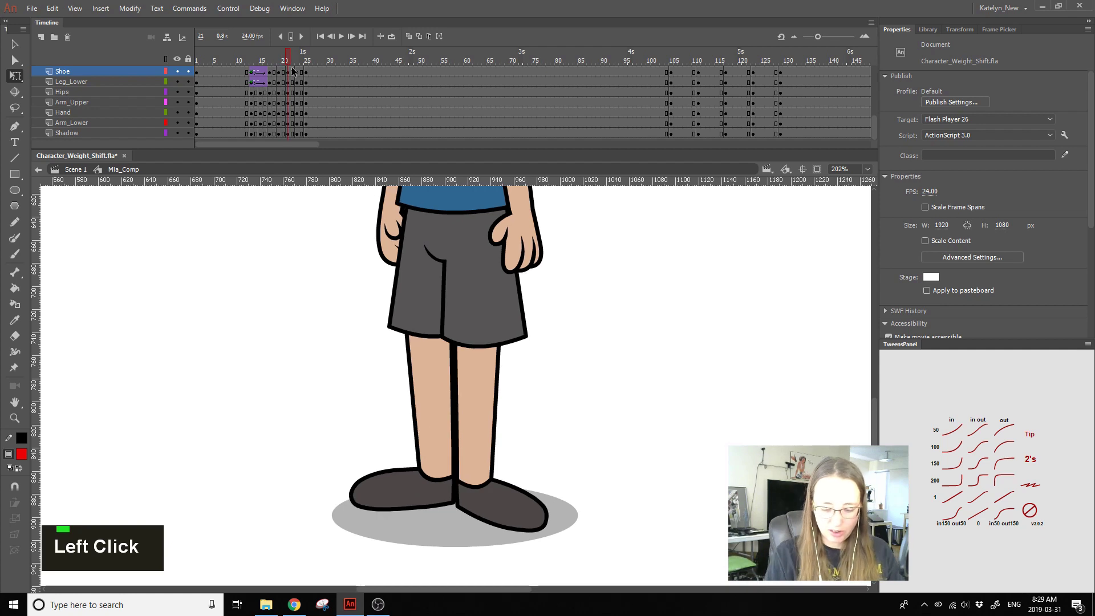
left_click(429, 396)
left_click_drag(292, 57, 310, 68)
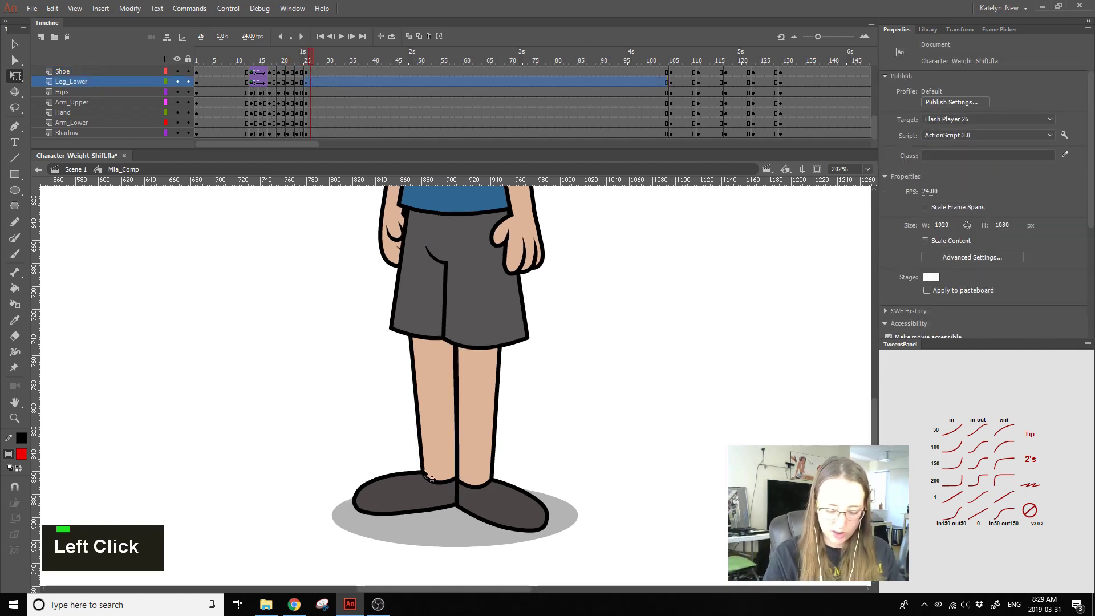
left_click(430, 441, "ctrl+shift")
double_click(306, 74)
left_click(302, 83, "alt")
left_click_drag(300, 83, 288, 81)
left_click(280, 59)
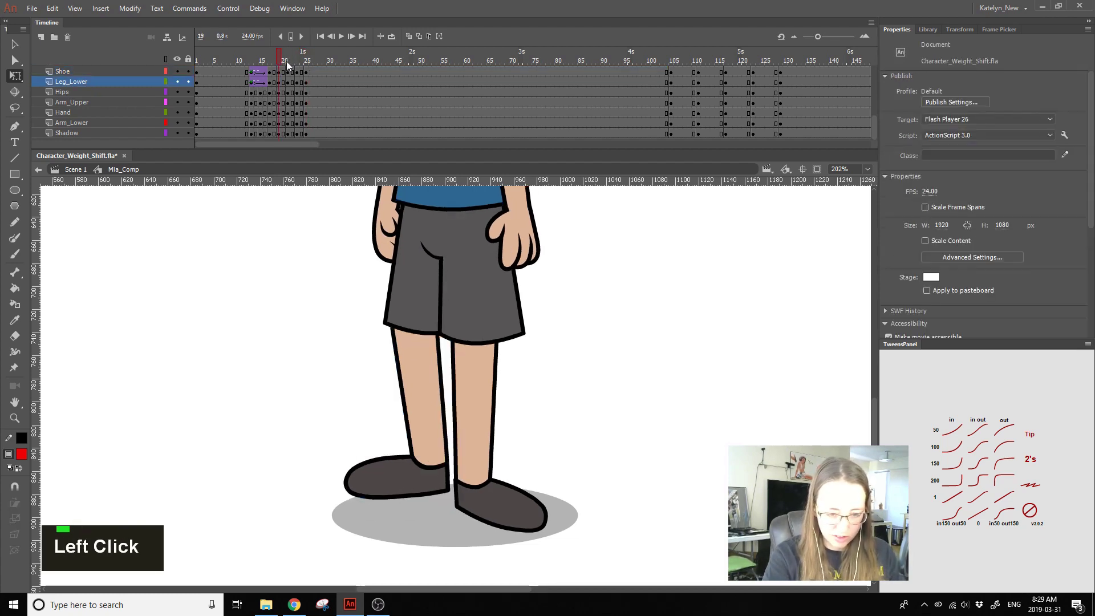
Step: At frame 21, shorten the lifted leg's lower-leg piece slightly and raise its shoe to meet the ankle
left_click(287, 60)
left_click(382, 483)
left_click_drag(355, 483, 355, 471)
key("ctrl+z")
left_click(449, 422)
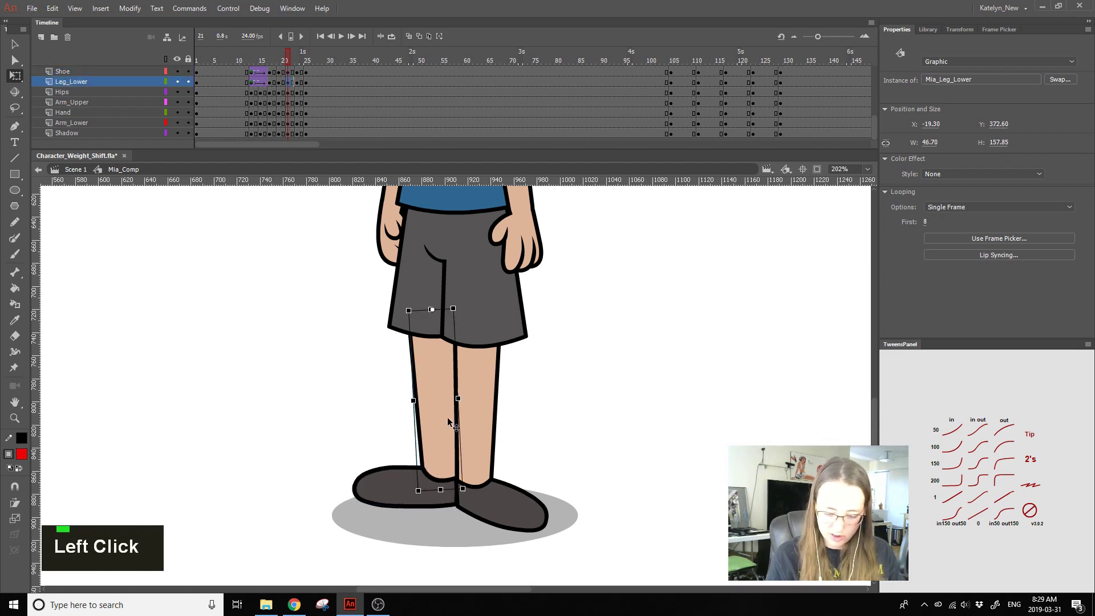
left_click_drag(440, 489, 440, 485)
left_click(443, 498)
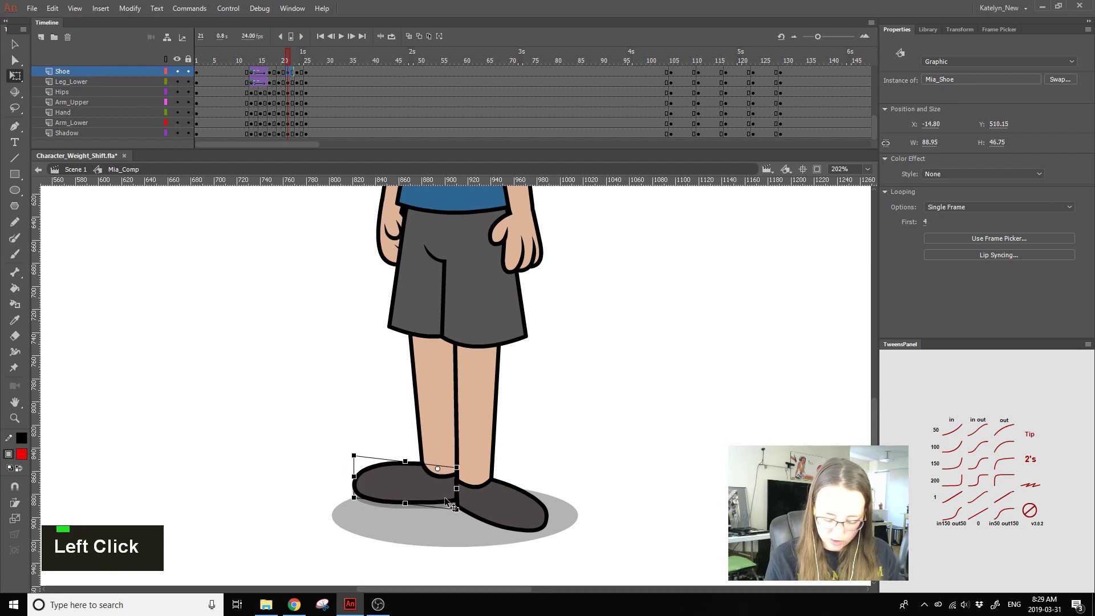
left_click(541, 385)
Step: Play the step motion and clear the Shoe and Leg_Lower keyframes at frame 17
mouse_move(286, 73)
left_mouse_down()
mouse_move(302, 68)
mouse_move(307, 82)
mouse_move(297, 64)
mouse_move(276, 68)
left_mouse_up()
left_click(273, 60)
key("Return")
key("Return")
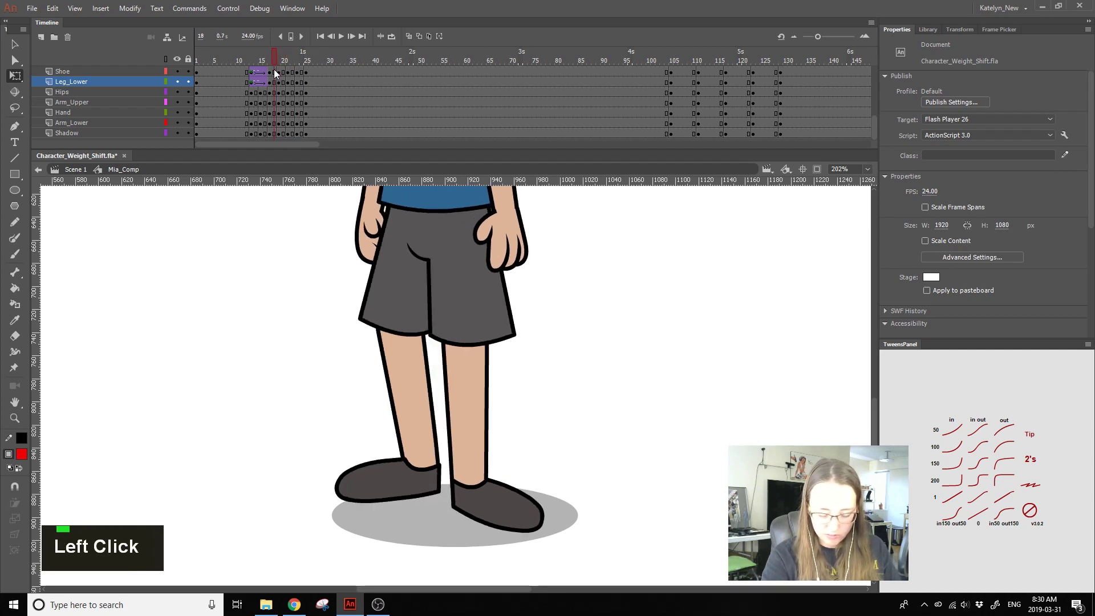
left_click(278, 79)
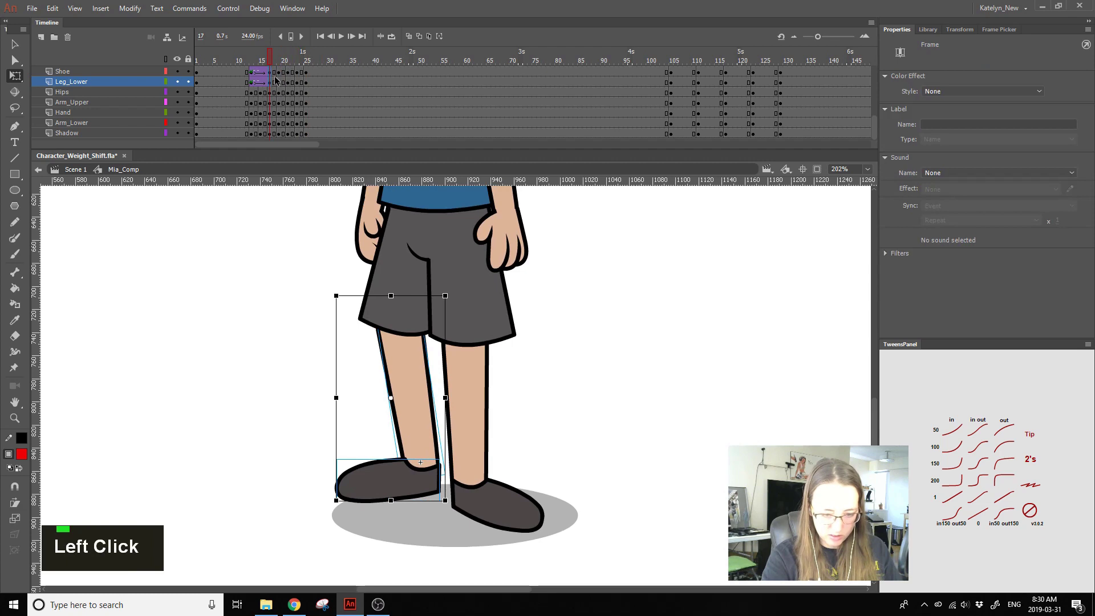
key("shift+F6")
Step: Remove the classic tween from the Shoe and Leg_Lower frames leading up to frame 19
left_click(264, 65)
left_click_drag(272, 81, 271, 73)
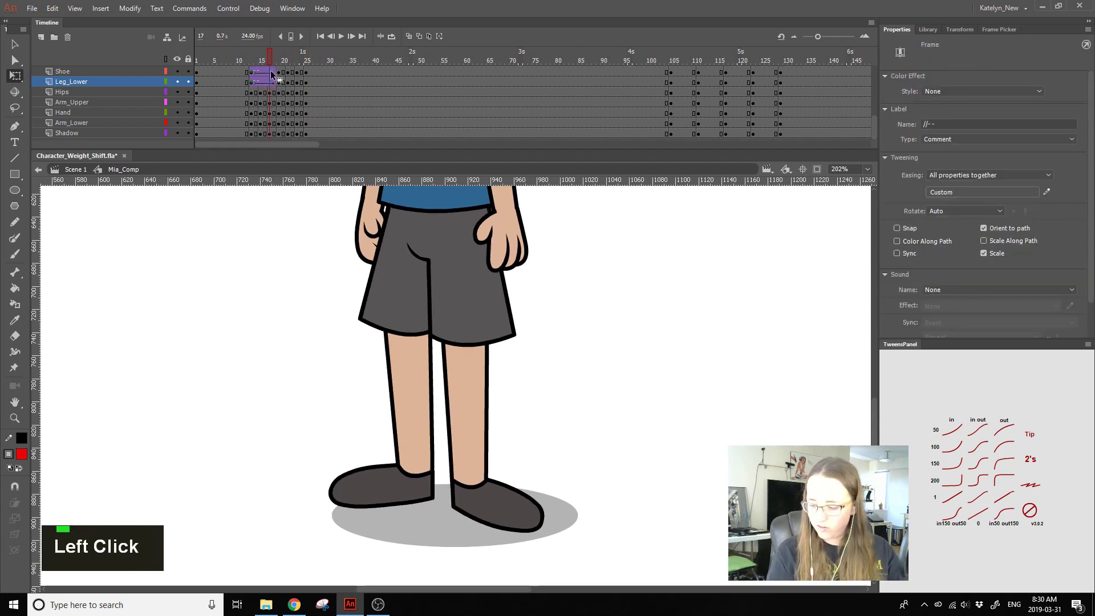
left_click(1030, 512)
Step: Keyframe Shoe and Leg_Lower at frame 15, clear their frame 16 keyframes, and apply a tween with 0 easing
double_click(264, 80)
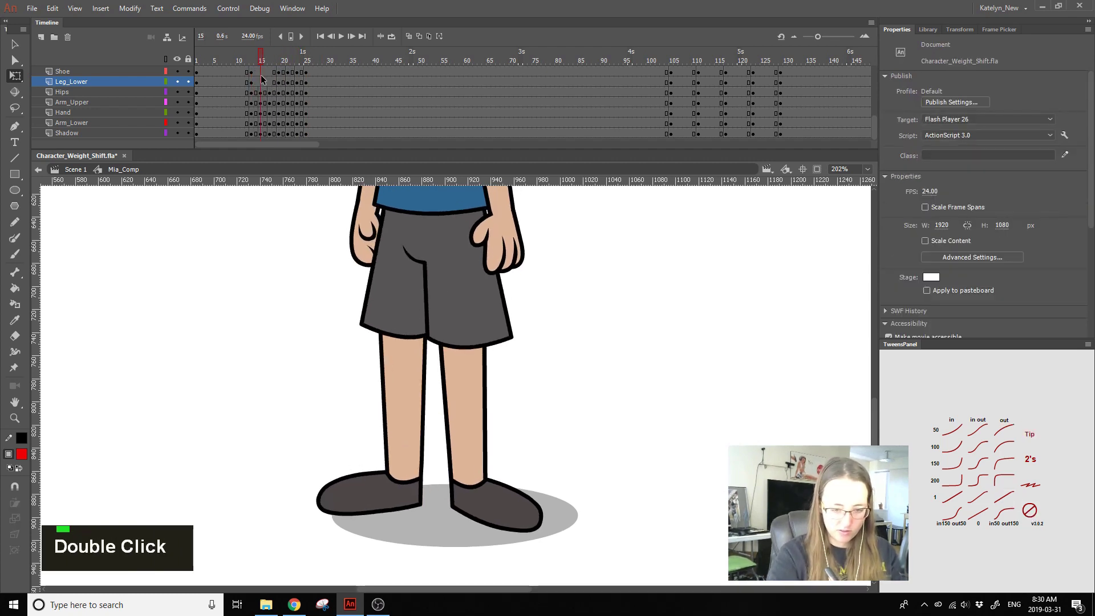
key("F6")
left_click(269, 71)
left_click(266, 81)
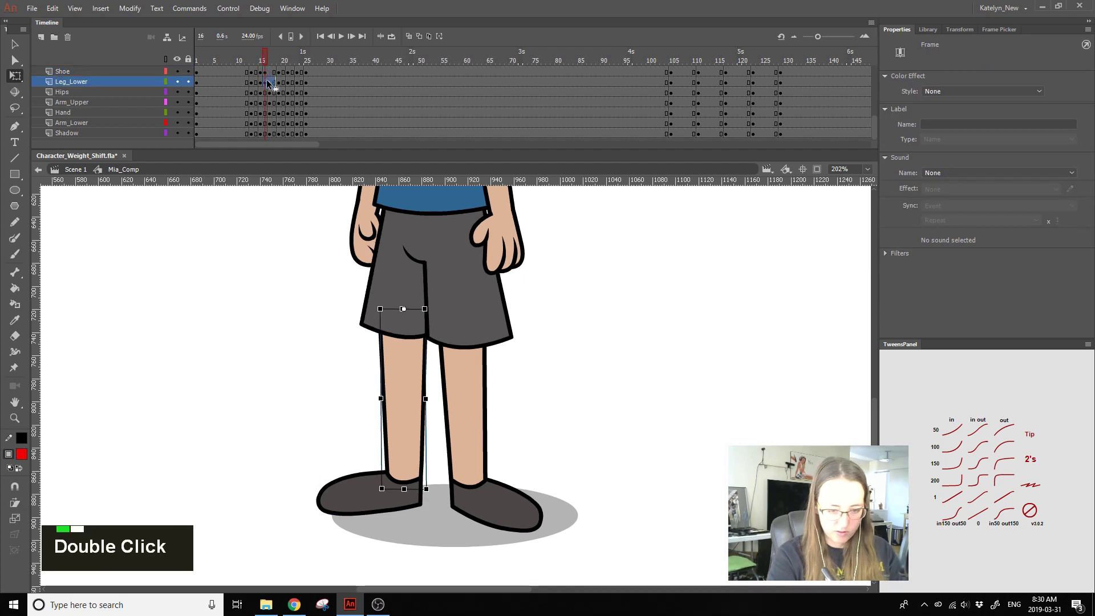
left_click_drag(265, 71, 266, 83)
left_click(266, 84)
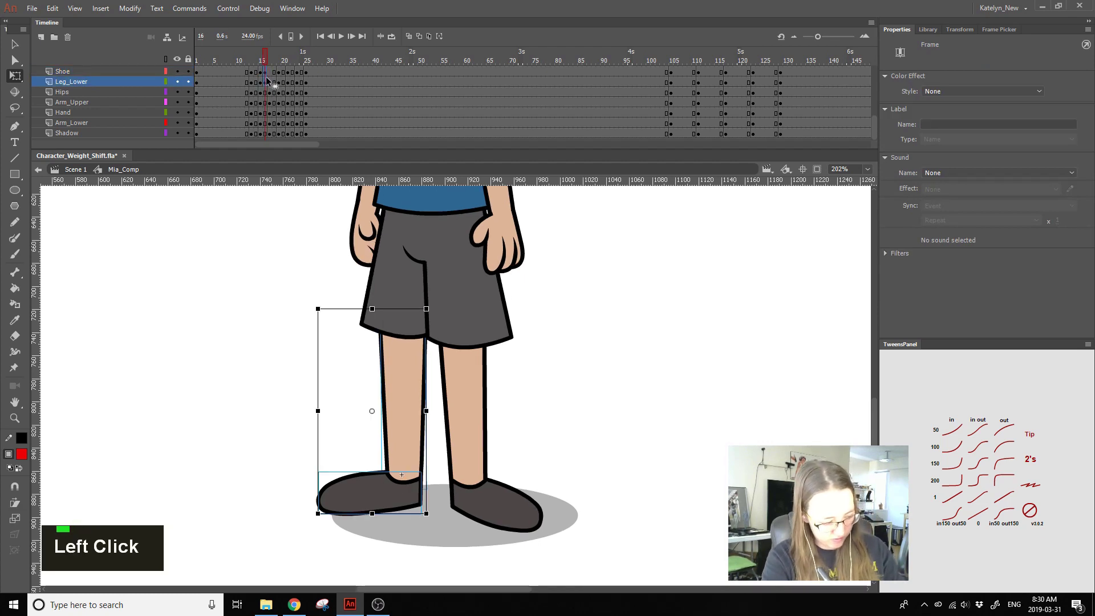
key("shift+F6")
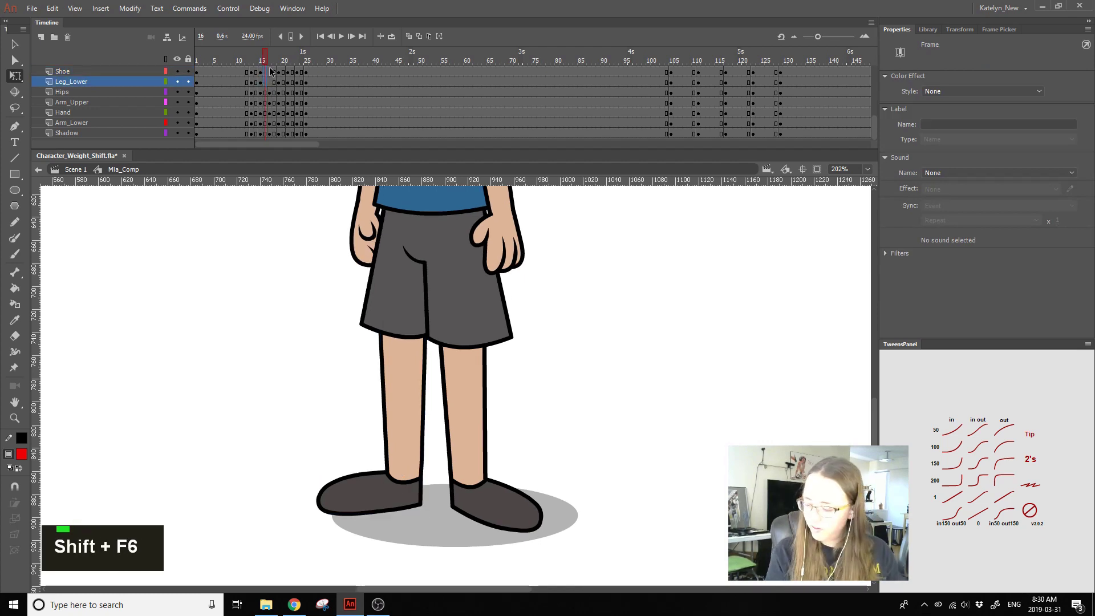
left_click(982, 515)
Step: Scrub and play the frames around 13 to 21 to check the tweened leg motion
left_click_drag(267, 62, 262, 69)
left_click(269, 82)
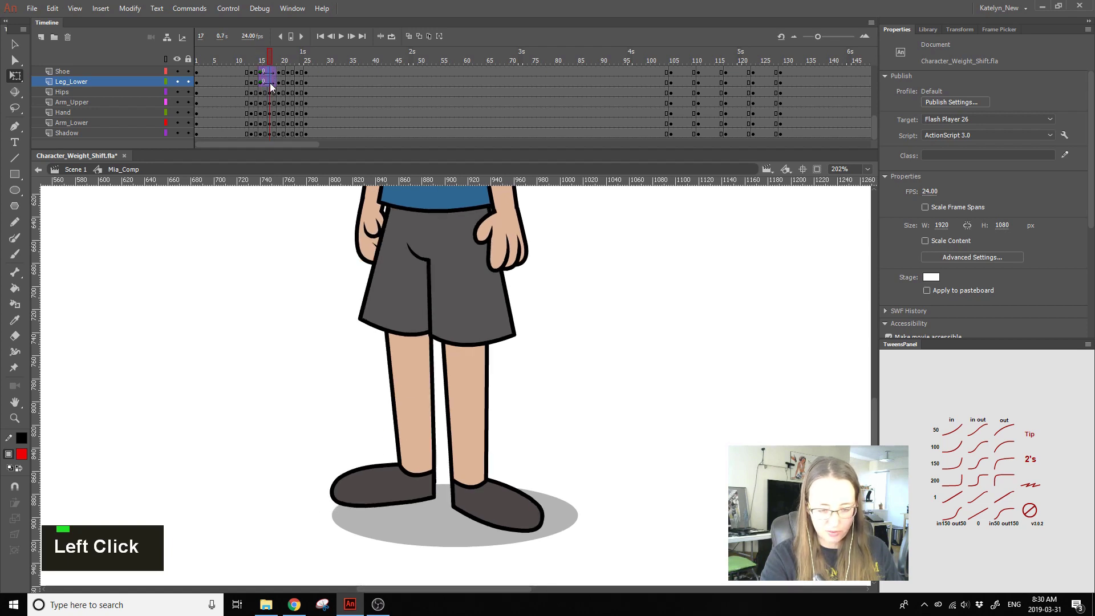
right_click(269, 74)
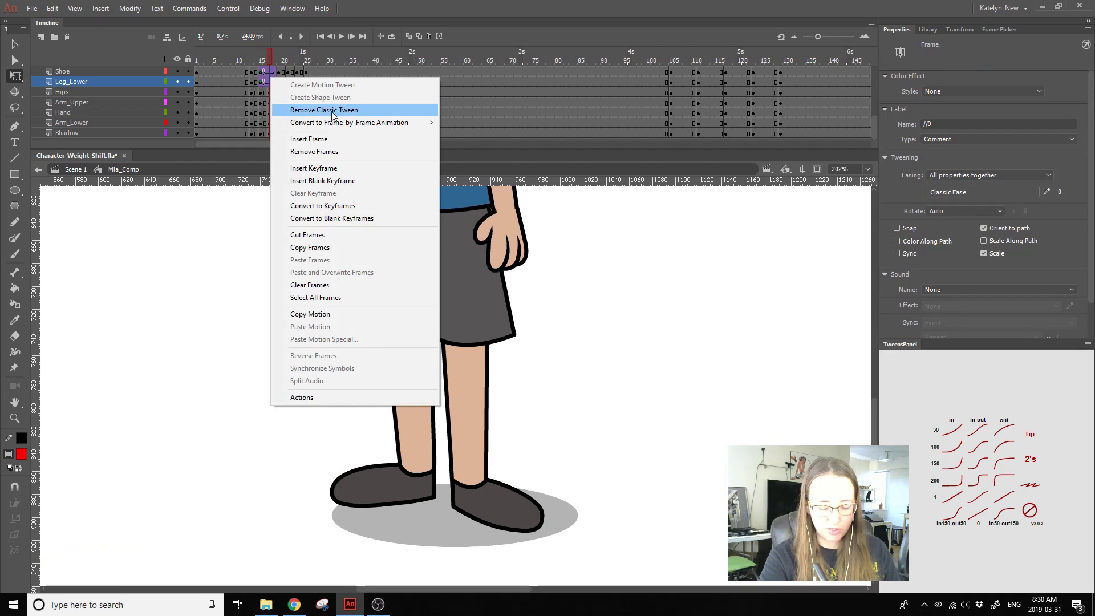
left_click(263, 62)
left_click_drag(262, 59, 269, 64)
left_click(274, 60)
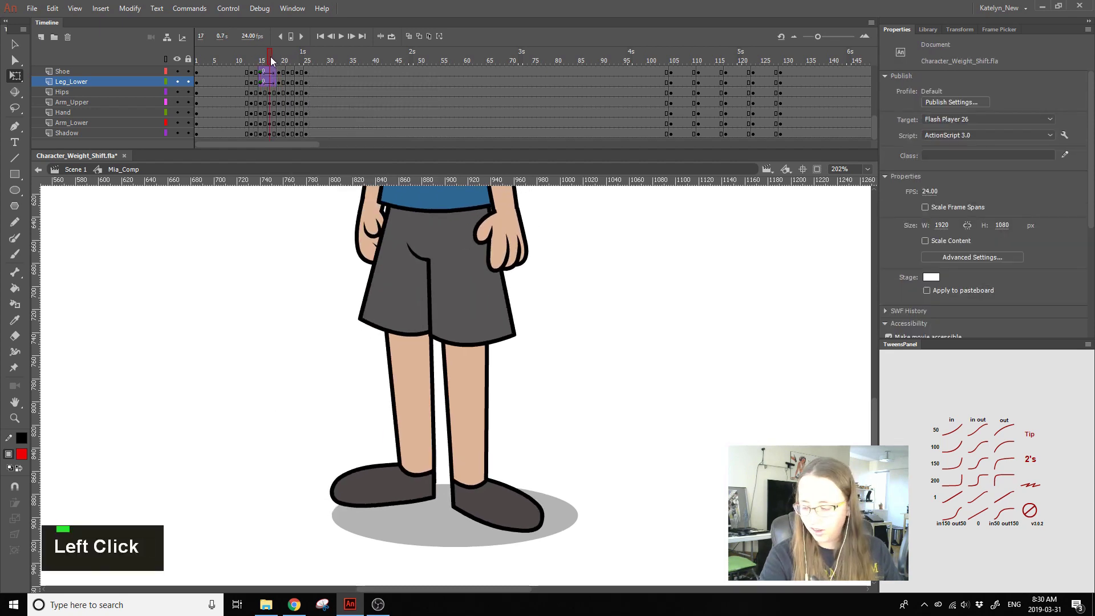
key("Return")
left_click(252, 59)
key("Return")
key("Return")
left_click(302, 62)
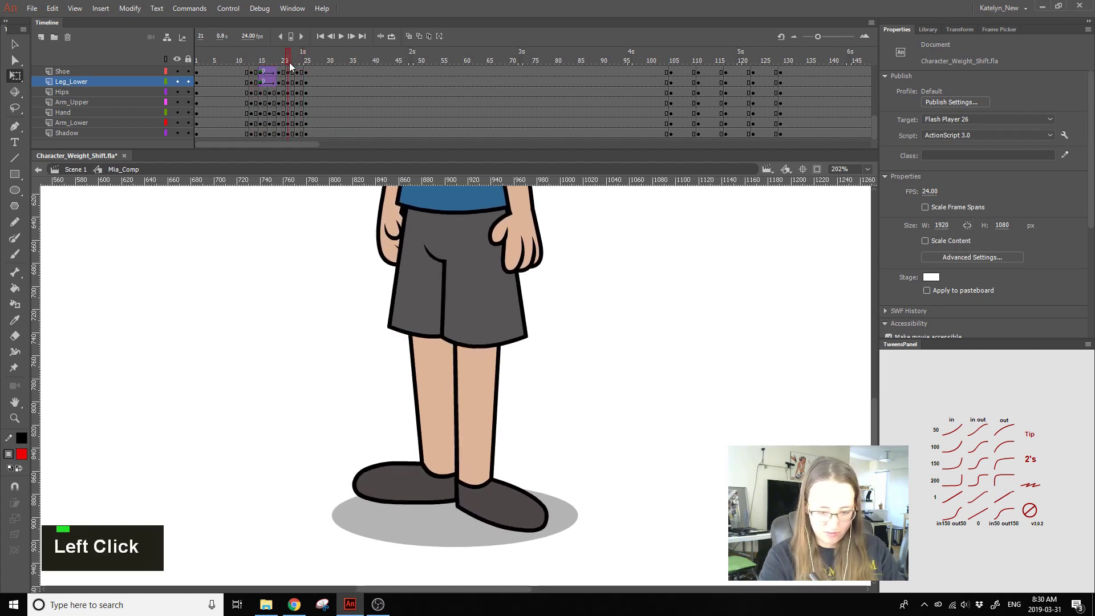
Step: At frame 19, nudge the upper end of the lifted leg's lower-leg piece so it lines up beneath the shorts
left_click_drag(303, 64, 279, 81)
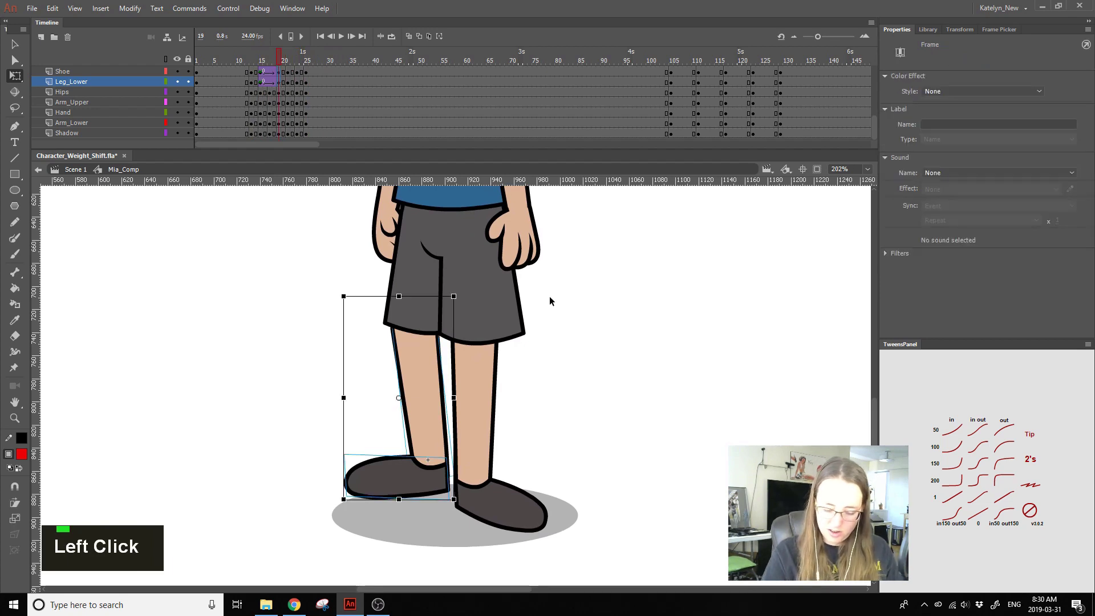
double_click(406, 355)
left_click(530, 340)
left_click(420, 355)
left_click(389, 366)
left_click(418, 353)
left_click_drag(422, 301, 427, 296)
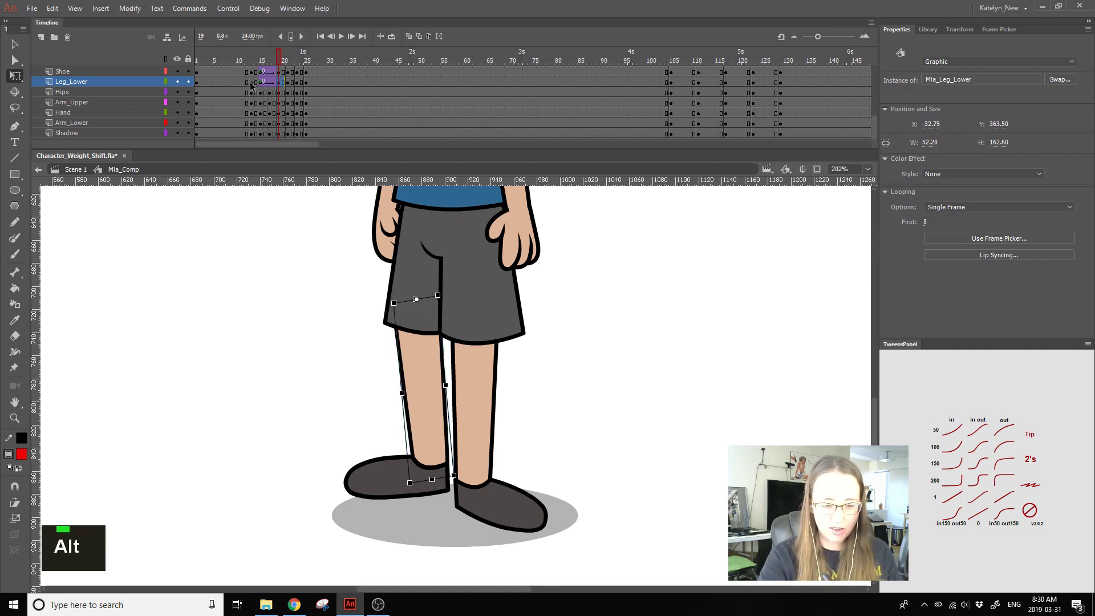
Step: Convert the tweened Shoe and Leg_Lower frames into keyframes spaced on 2's
mouse_move(261, 74)
left_mouse_down()
mouse_move(255, 84)
mouse_move(278, 81)
mouse_move(255, 61)
mouse_move(279, 79)
mouse_move(263, 78)
left_mouse_up()
key("F6")
left_click(1033, 459)
Step: At frame 15, skew the stepping leg's upper-leg piece so its hem shifts toward the other leg
left_click(408, 297)
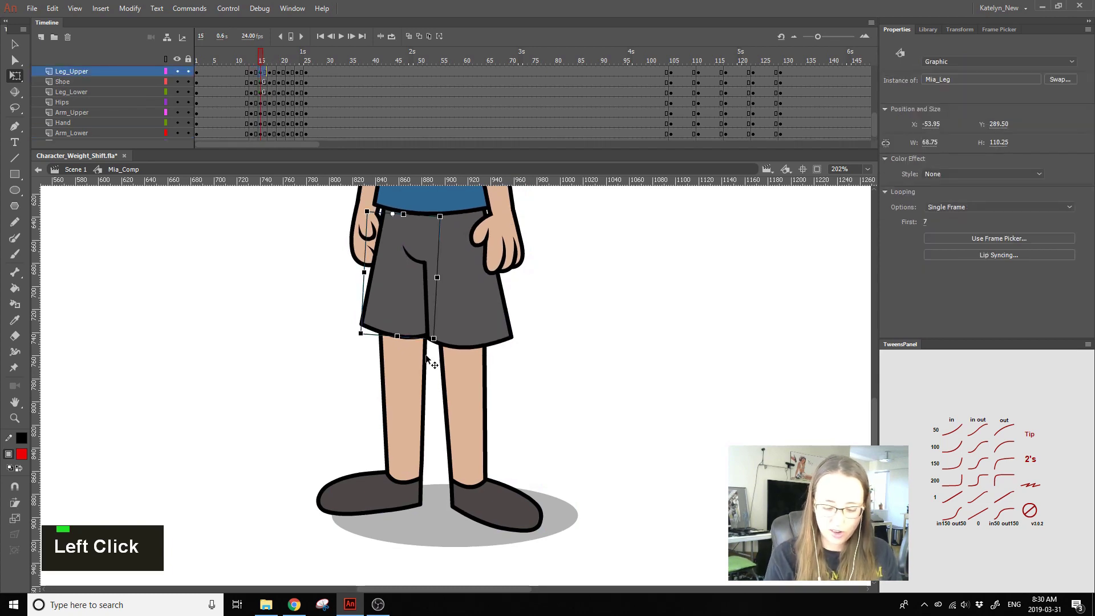
left_click(428, 360, "alt")
left_click(405, 363)
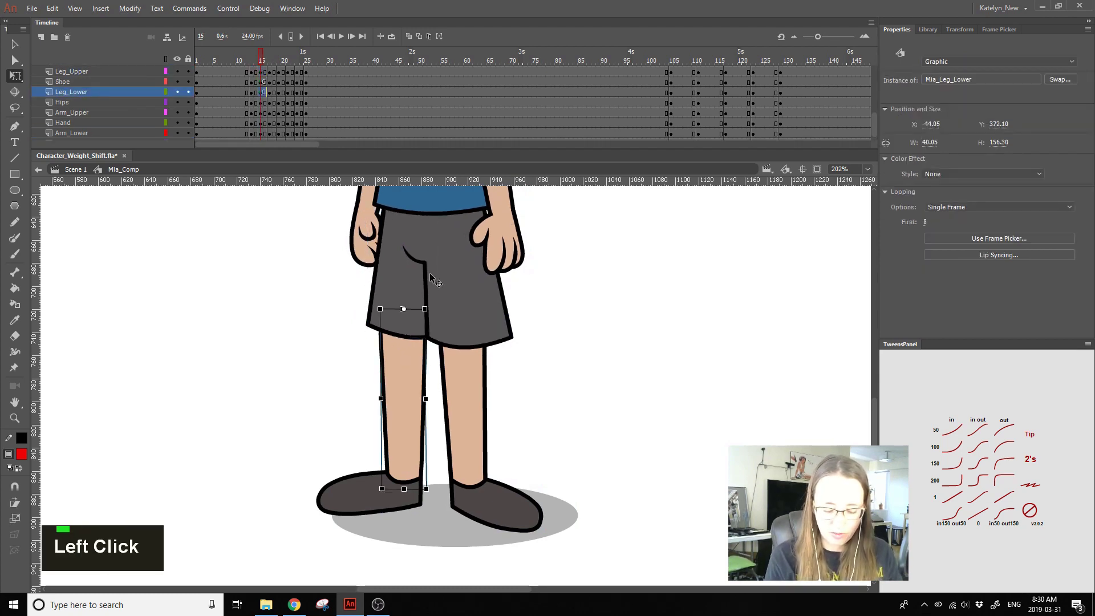
left_click(258, 60)
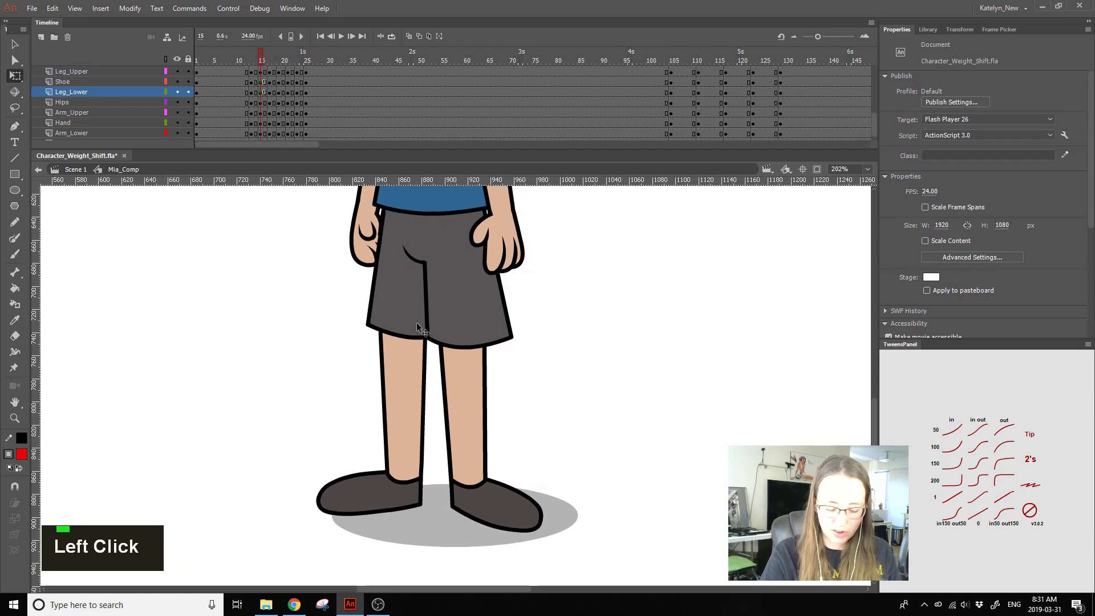
Step: At frame 15, shift the stepping leg's lower-leg piece and shoe together to line up with the moved shorts hem
left_click(412, 362)
left_click(364, 484, "ctrl+shift")
left_click(415, 415, "shift")
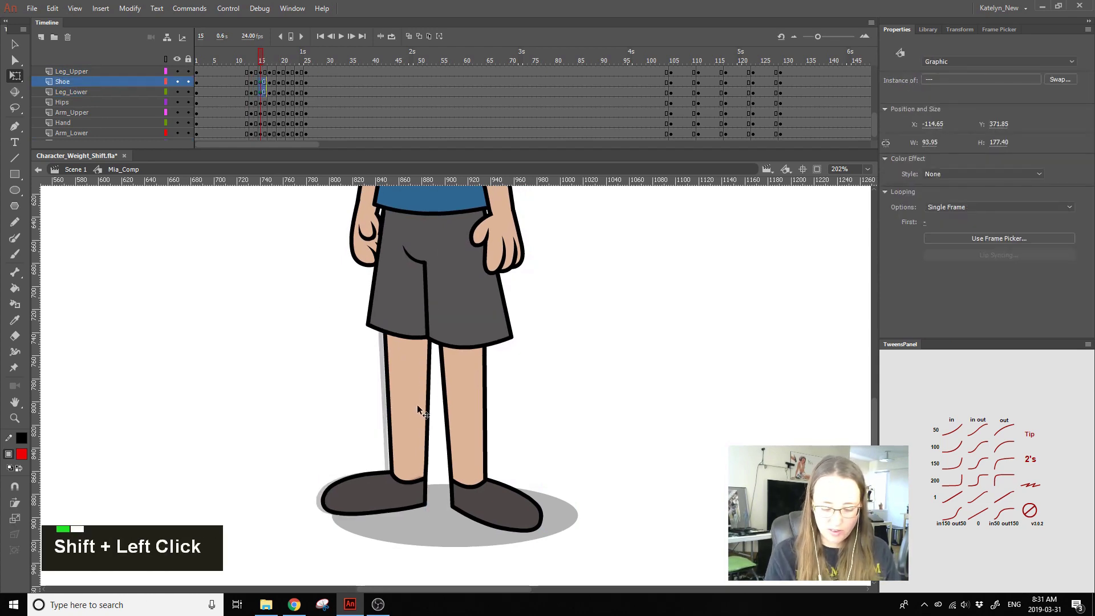
left_click(258, 61)
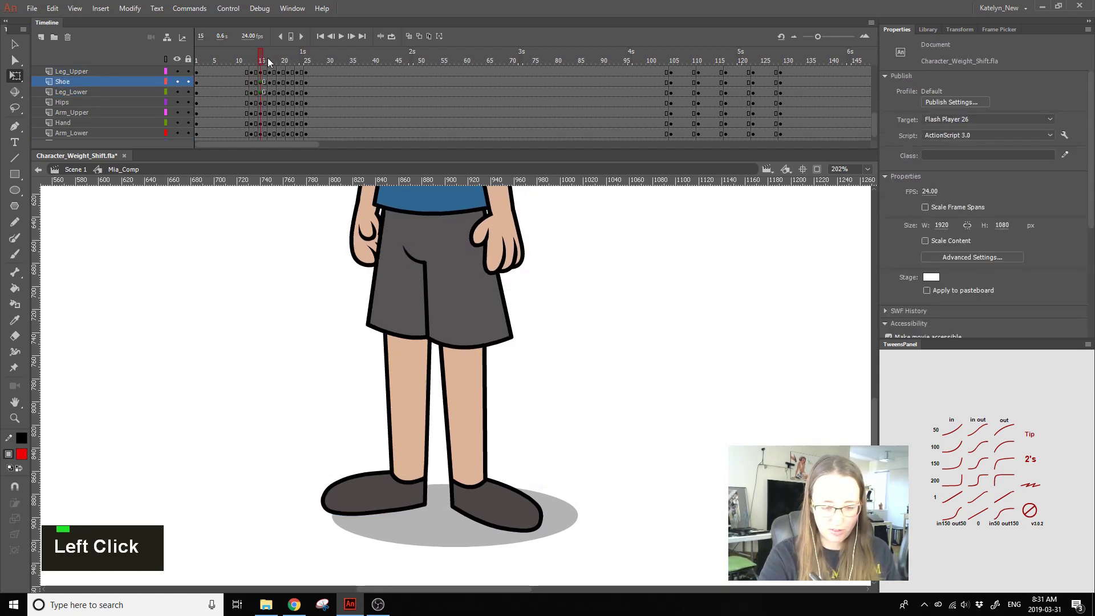
Step: At frame 15, skew the stepping foot's shoe so its toe lifts slightly, and compare the neighbouring frames
left_click(391, 482)
left_click_drag(323, 484, 323, 477)
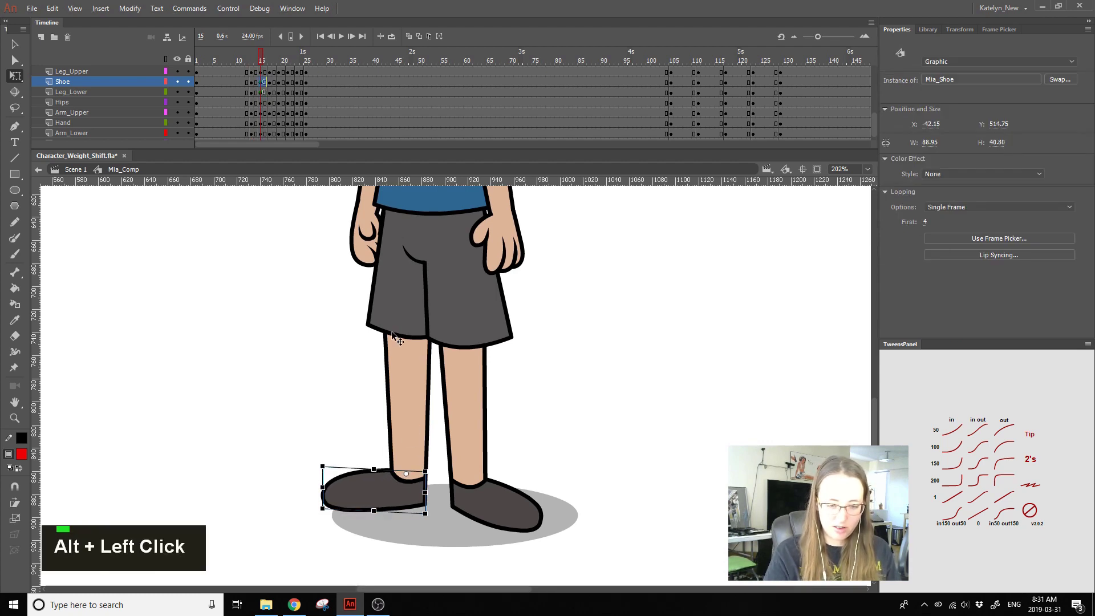
left_click_drag(256, 64, 277, 54)
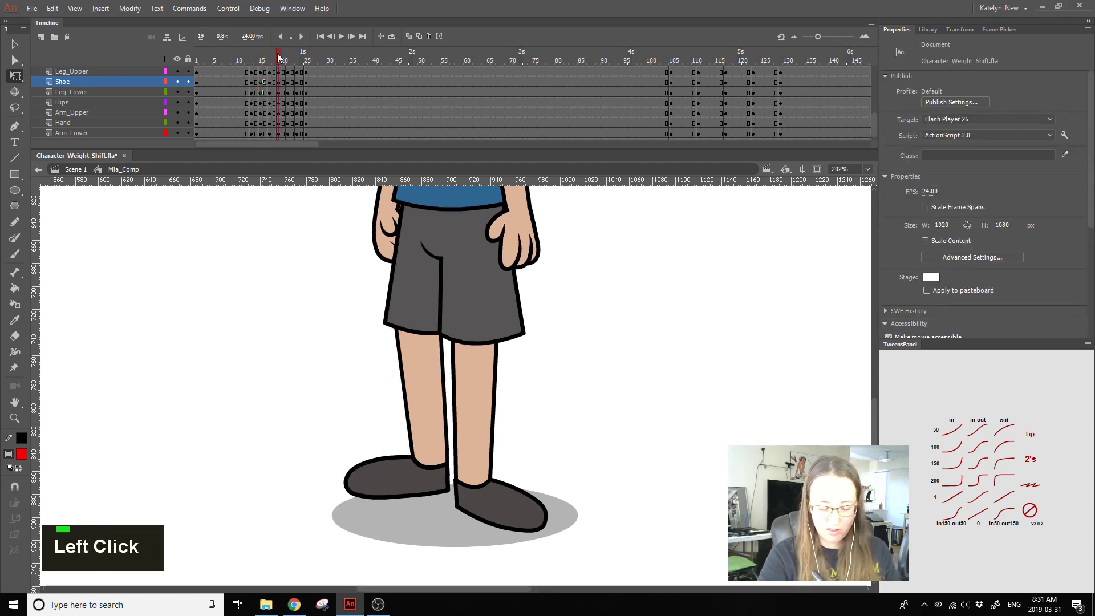
Step: At frame 15, ease the upper leg's hem slightly back outward and realign the top of the lower leg
double_click(259, 60)
left_click(405, 309)
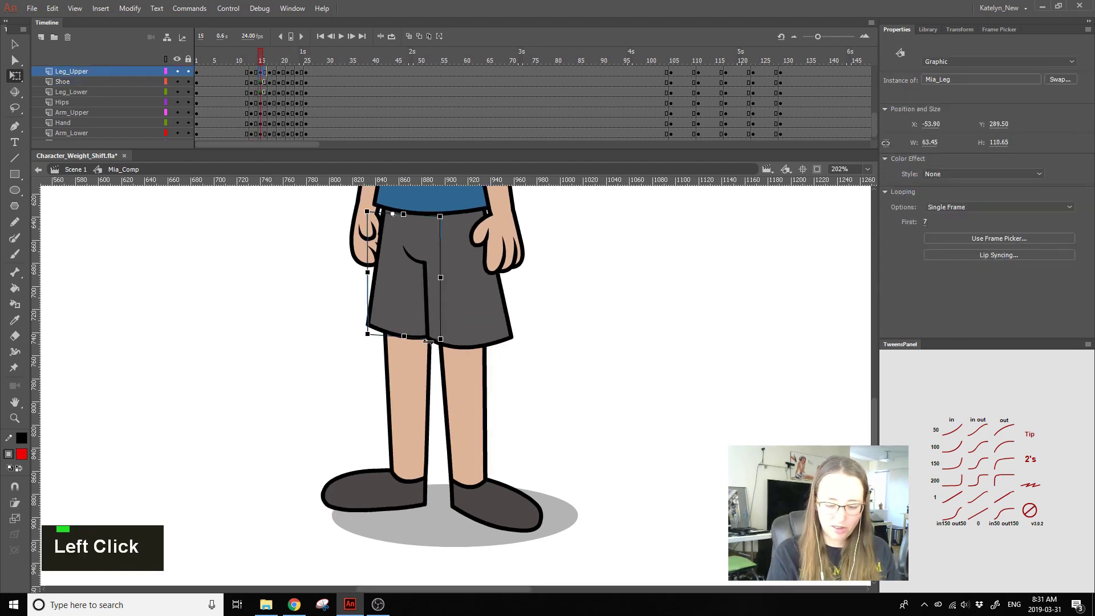
left_click_drag(422, 338, 415, 309)
left_click(416, 385)
Step: Play and scrub from frame 13 through the step to check the revised leg motion
left_click(254, 62)
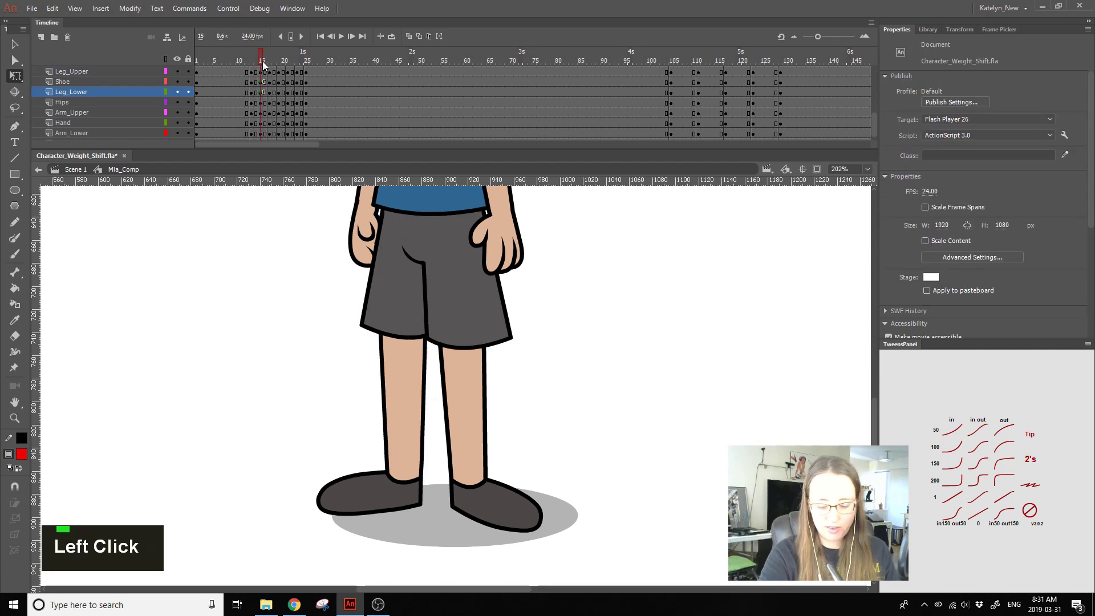
left_click(262, 61)
double_click(272, 63)
left_click(282, 61)
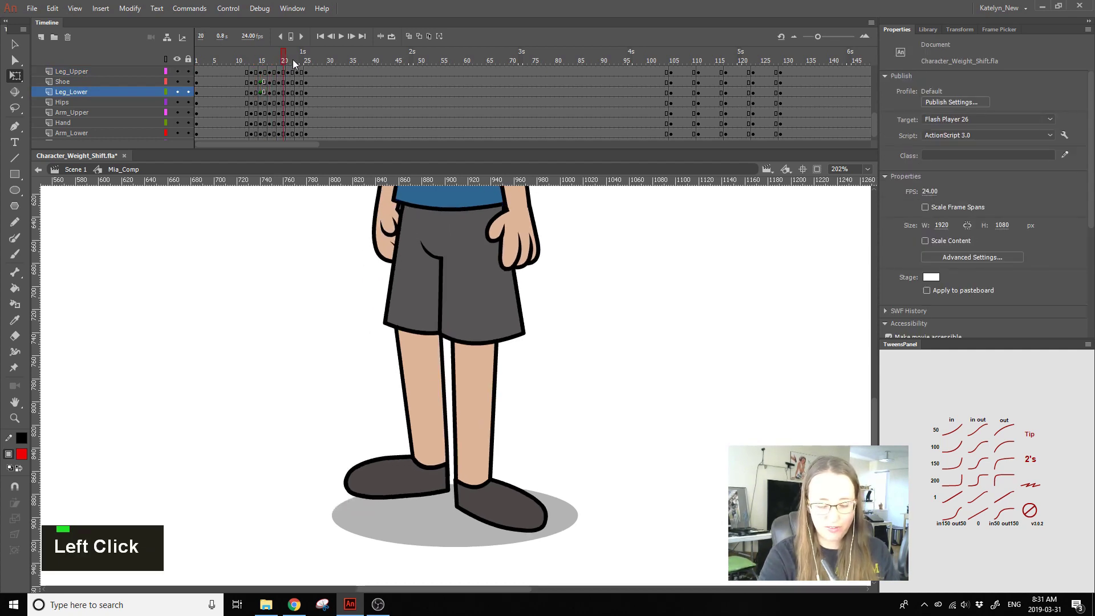
left_click(253, 61)
key("Return")
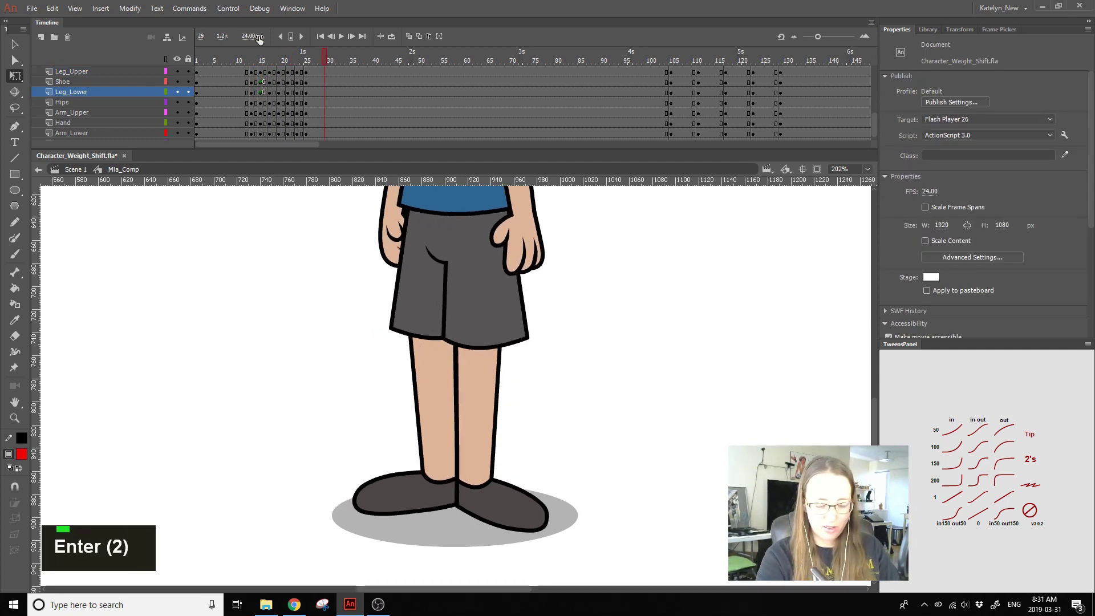
left_click(257, 59)
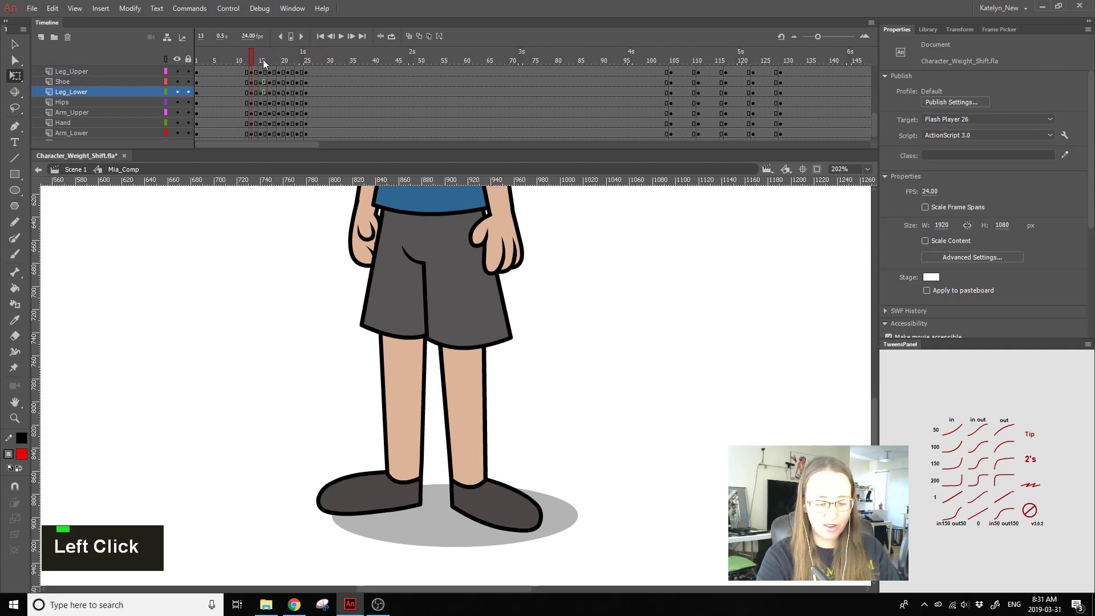
key("Return")
key("Return")
left_click(253, 64)
mouse_move(255, 66)
left_mouse_down()
mouse_move(282, 76)
mouse_move(254, 77)
mouse_move(268, 82)
left_mouse_up()
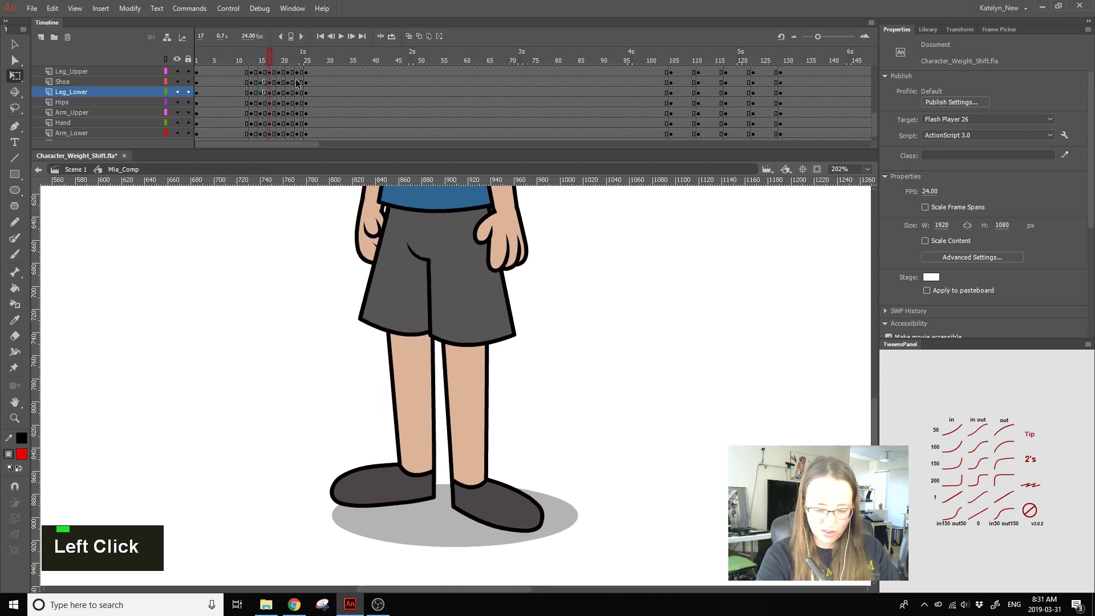
Step: Clear the stepping leg's Leg_Upper keyframe at frame 17 and insert a new one holding the previous pose
left_click(381, 280)
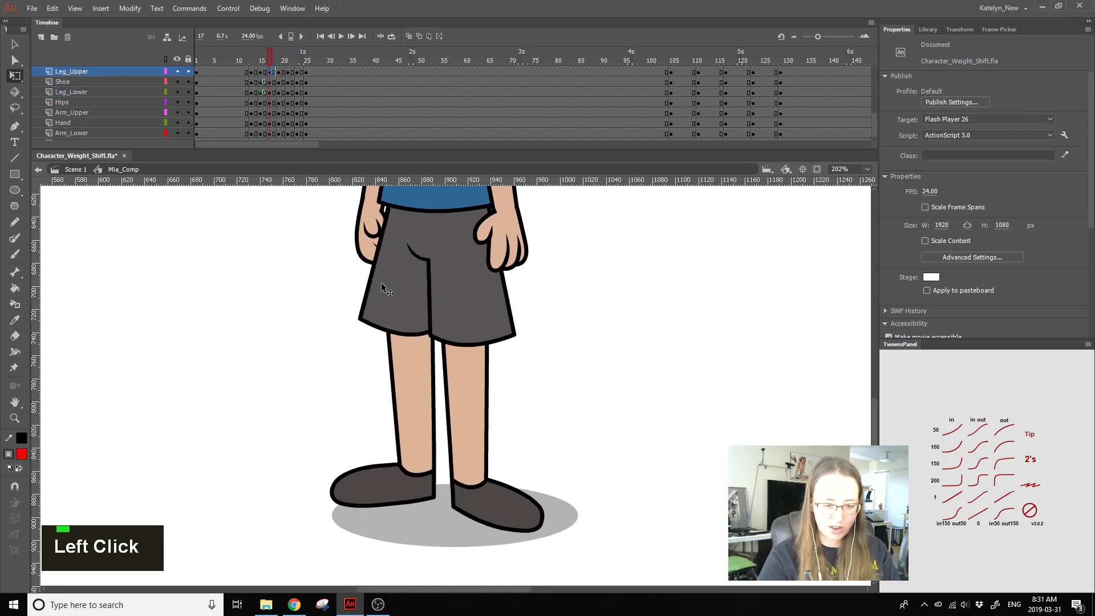
key("shift+F6")
left_click(269, 72)
key("F6")
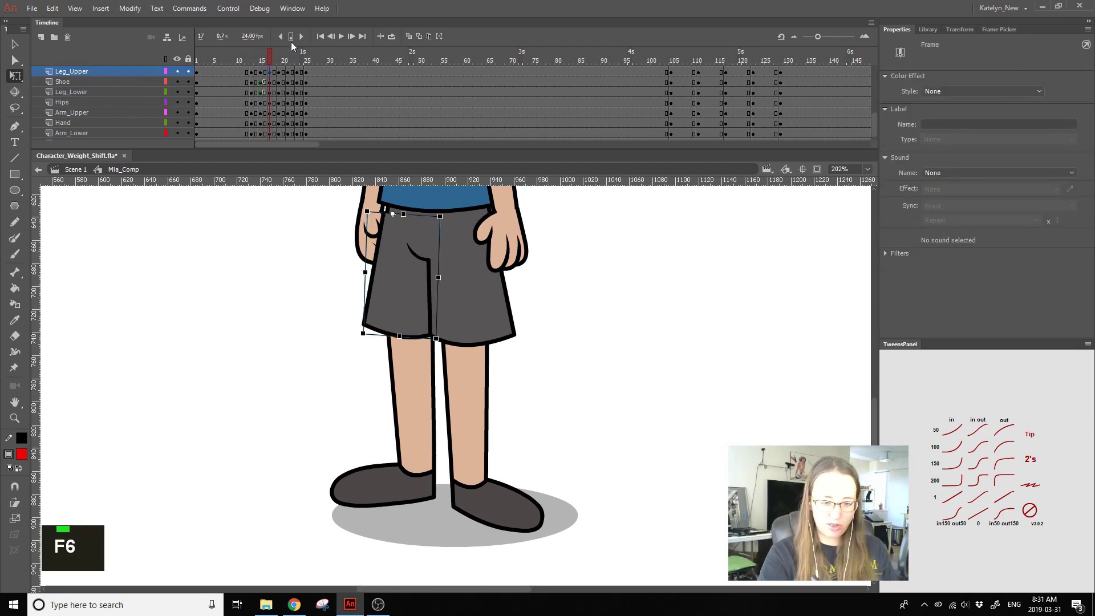
Step: At frame 17, move the stepping leg's upper-leg piece up to fit the hips and skew its hem slightly
left_click(267, 63)
left_click(272, 63)
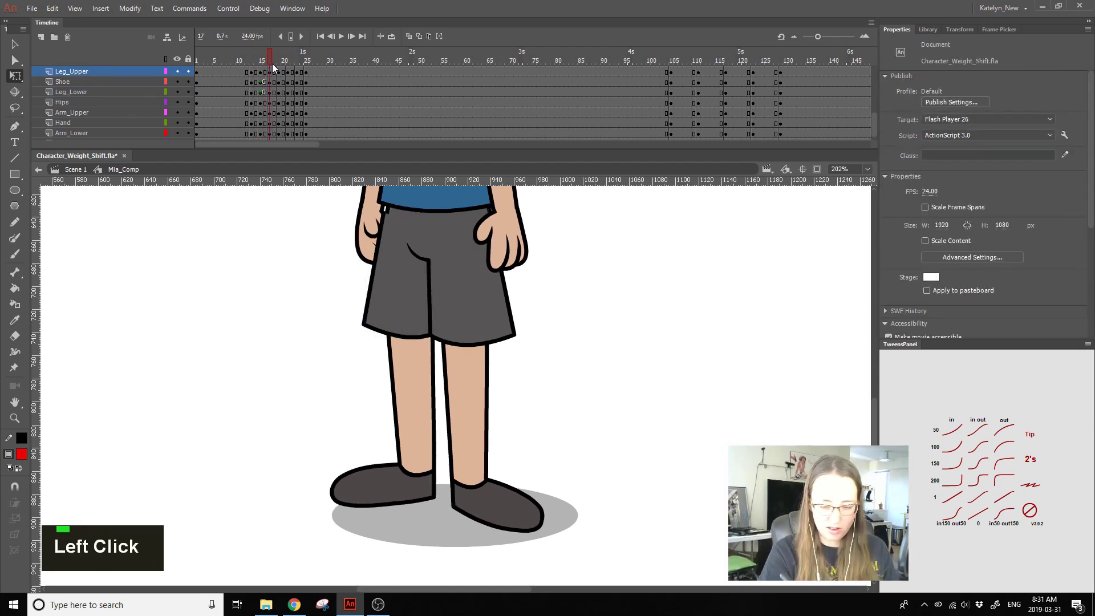
left_click(401, 286)
key("alt")
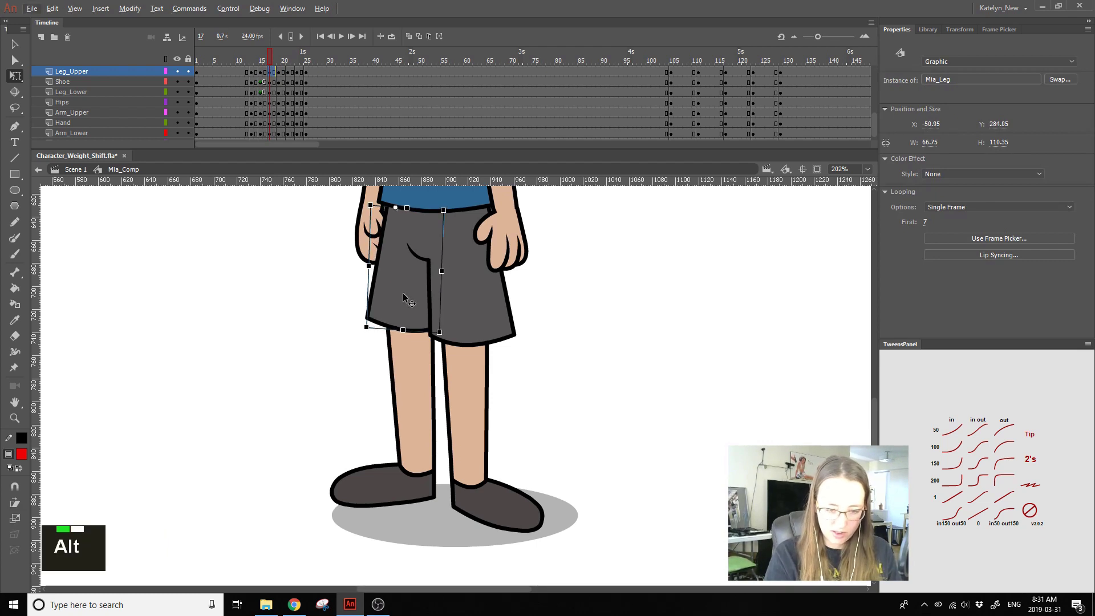
Step: At frame 13, copy the crotch line, both upper-leg pieces and the stepping leg's lower leg
mouse_move(268, 60)
left_mouse_down()
mouse_move(284, 68)
mouse_move(258, 77)
mouse_move(278, 74)
mouse_move(266, 80)
mouse_move(252, 63)
left_mouse_up()
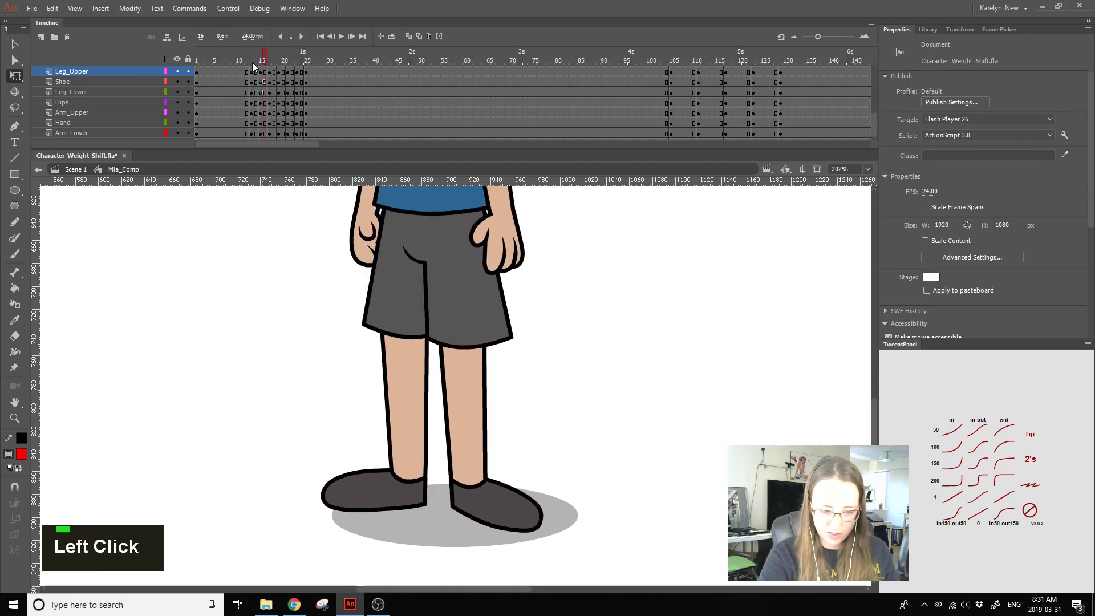
left_click(410, 290)
left_click(412, 288, "ctrl+shift")
left_click(418, 260, "ctrl+shift")
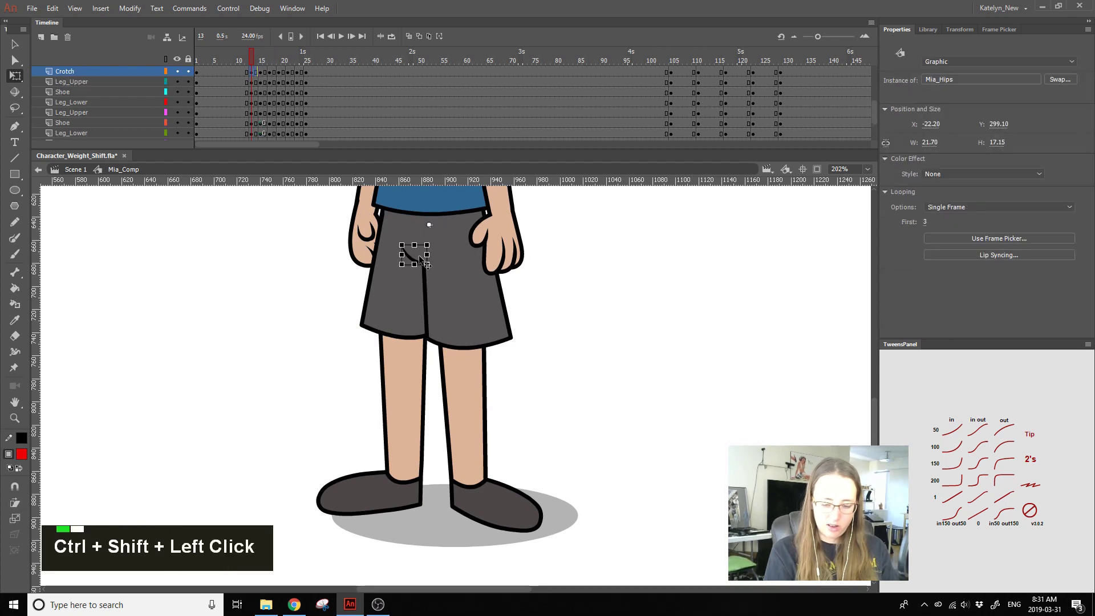
left_click(397, 315, "ctrl+shift")
left_click(450, 345, "ctrl+shift")
left_click(409, 396, "ctrl+shift")
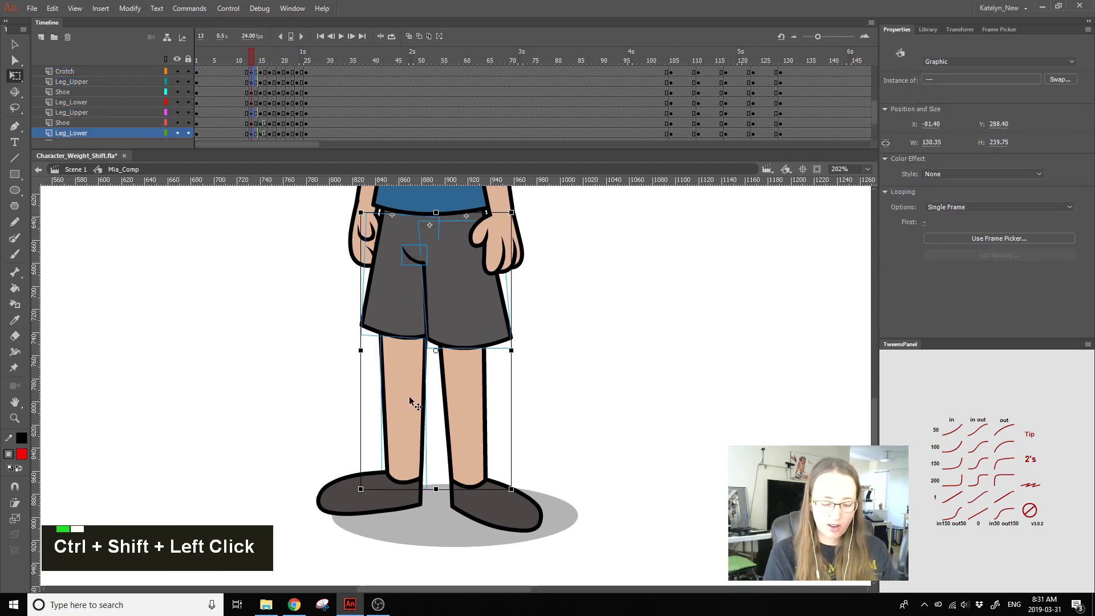
key("ctrl+c")
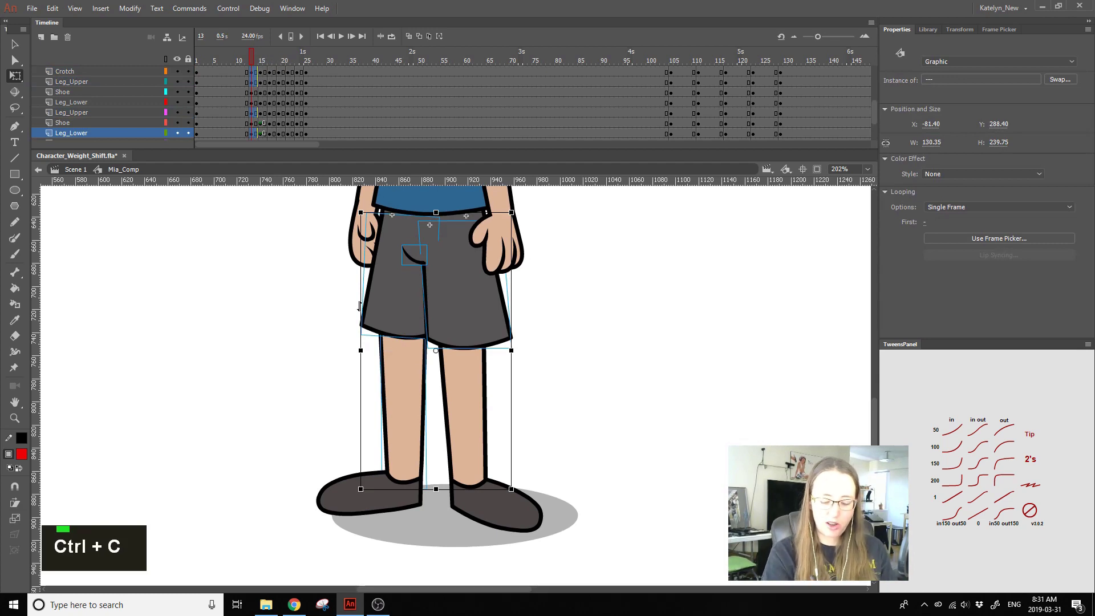
Step: At frame 19, paste the copied leg pieces in place on a new layer above Crotch and display that layer as outlines
left_click(279, 64)
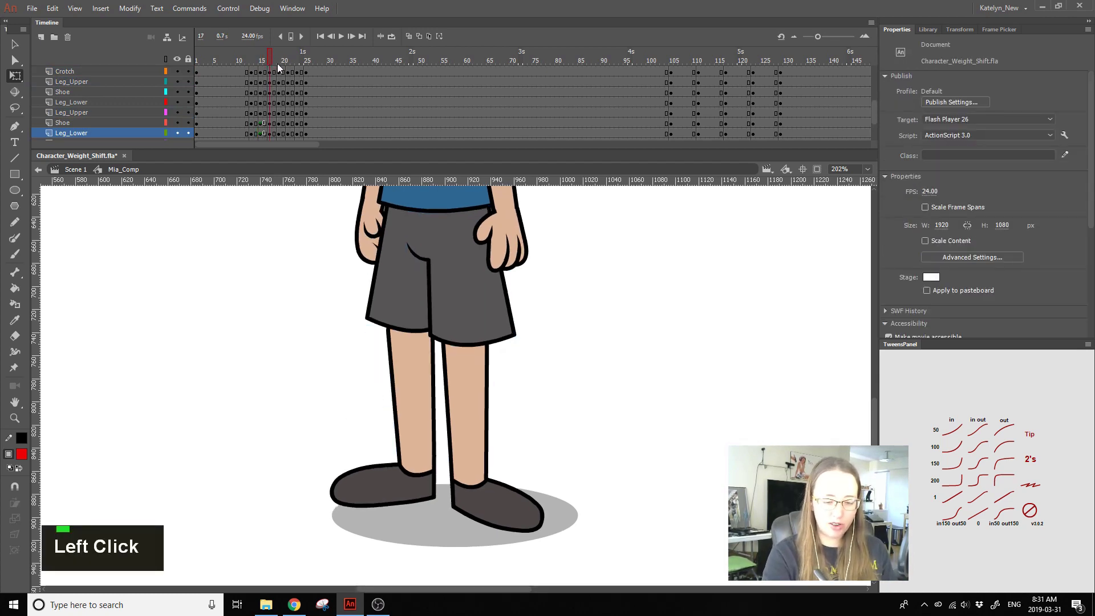
left_click(83, 72)
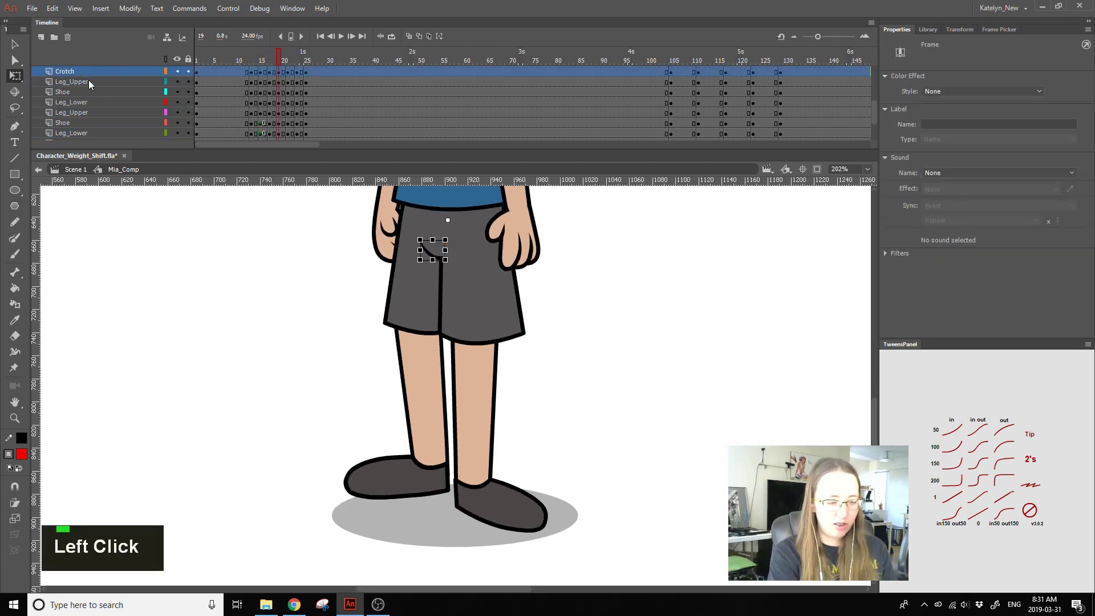
left_click(40, 37)
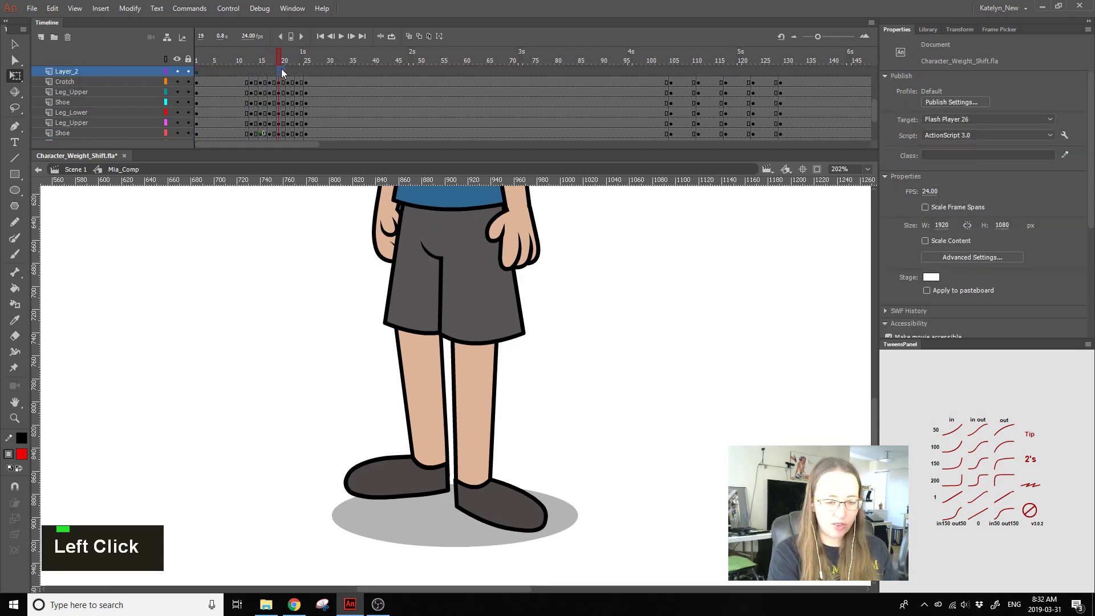
key("ctrl+shift+v")
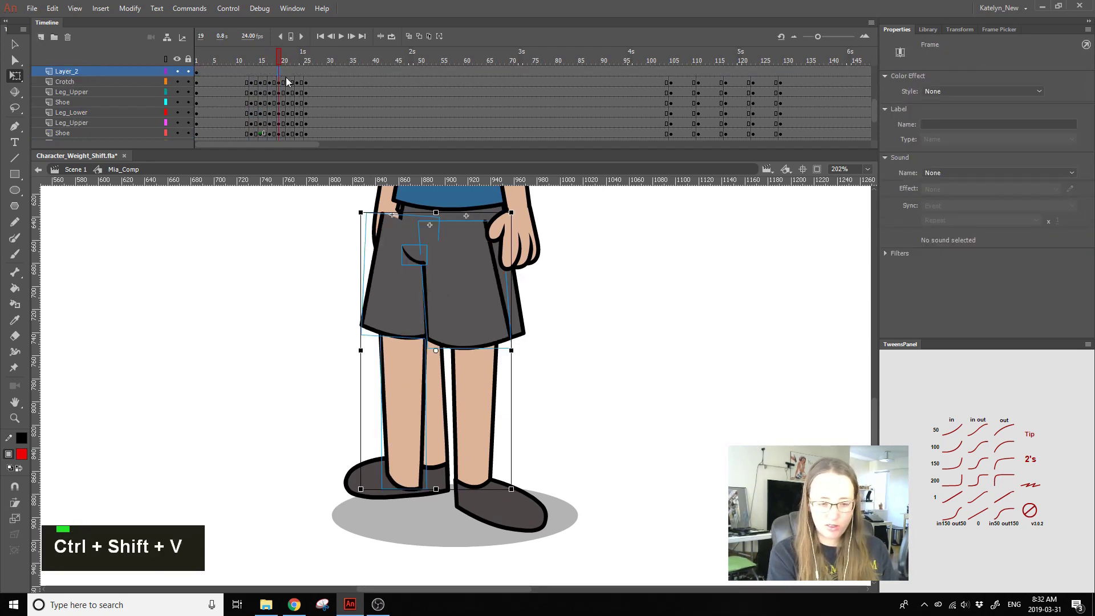
left_click(165, 82)
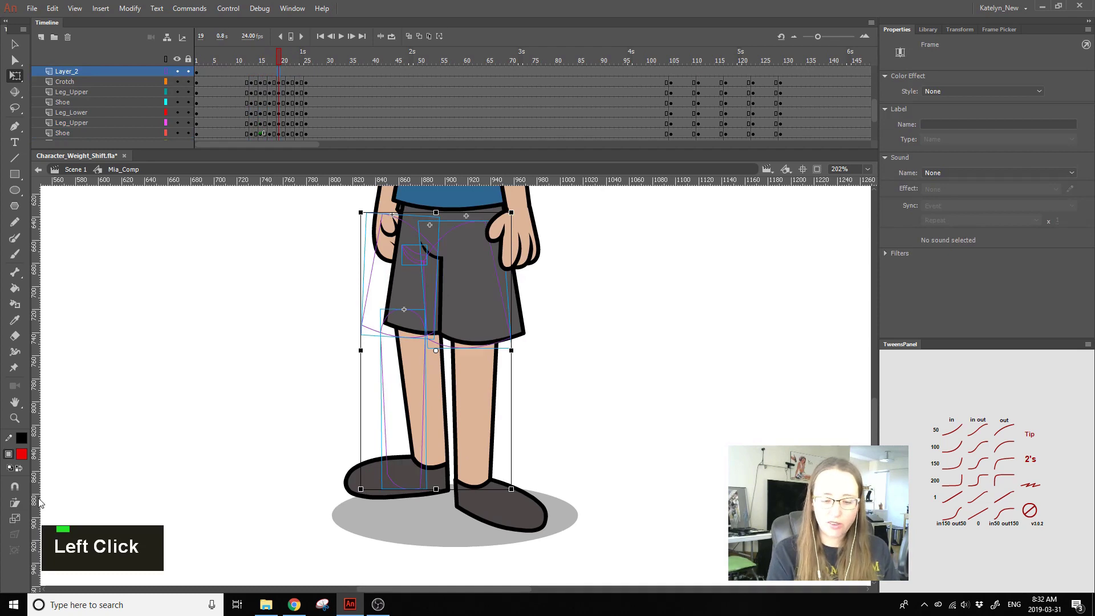
Step: Move the pasted reference outlines so their crotch line matches the character's at frame 19
left_click(426, 261)
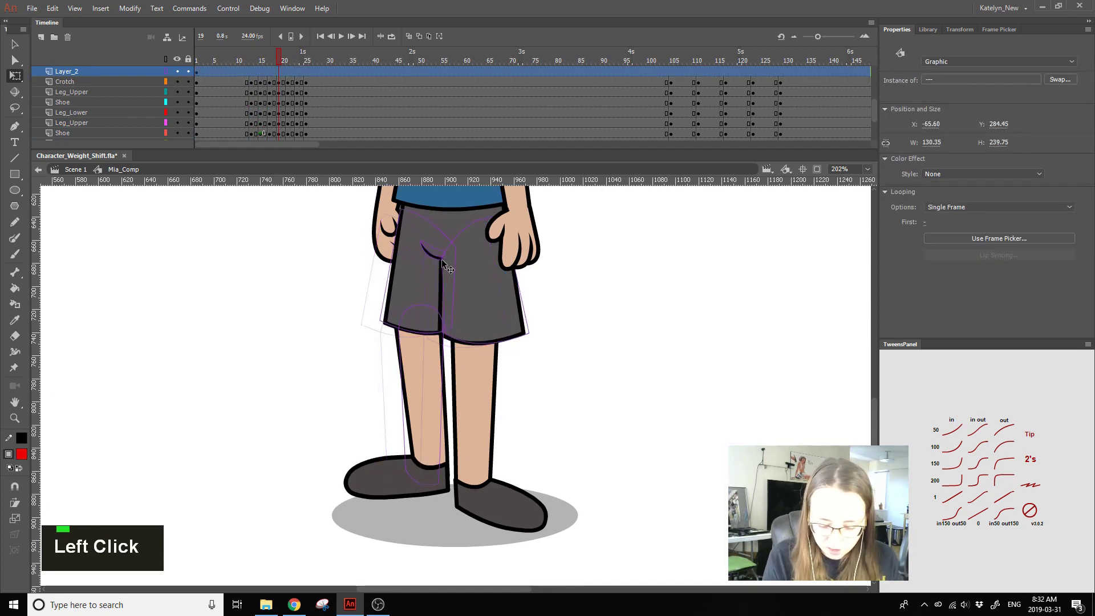
left_click(452, 257)
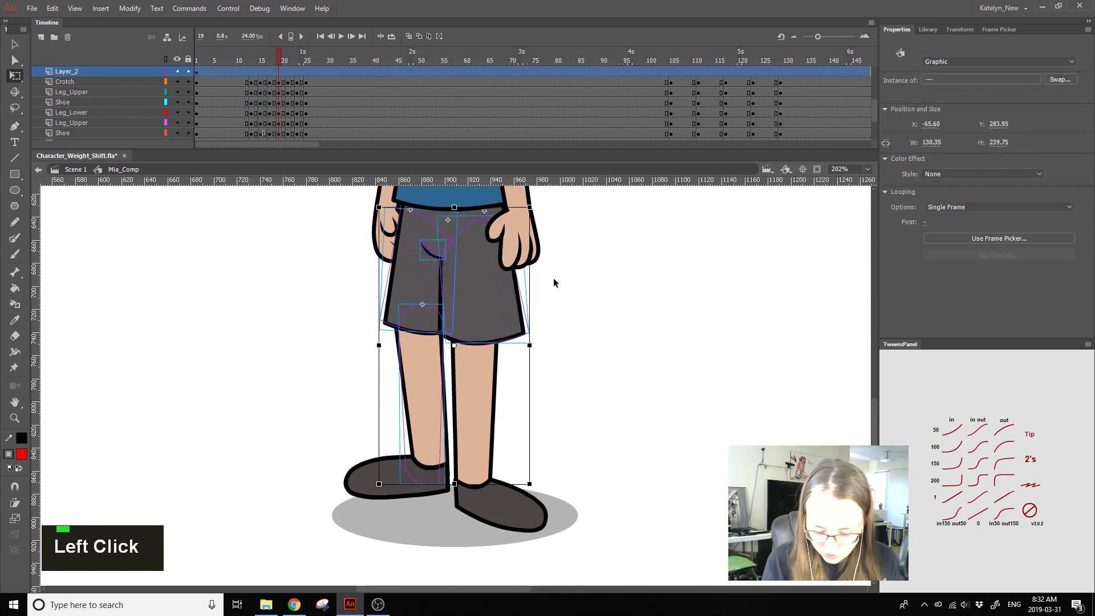
key("Left")
key("Left")
key("Left")
key("Left")
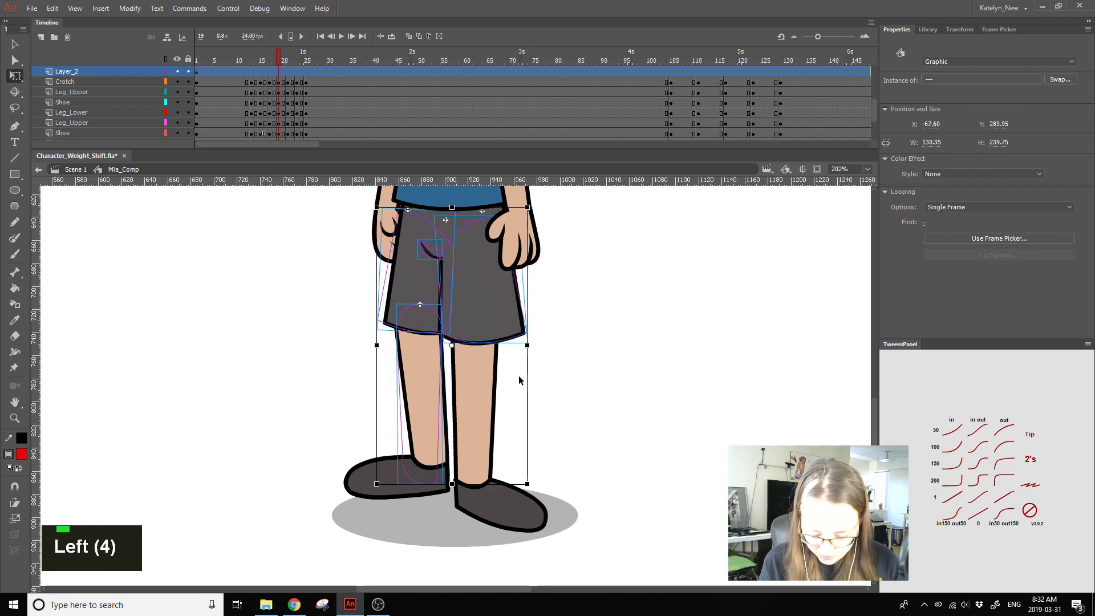
key("Right")
key("Right")
key("Right")
key("Right")
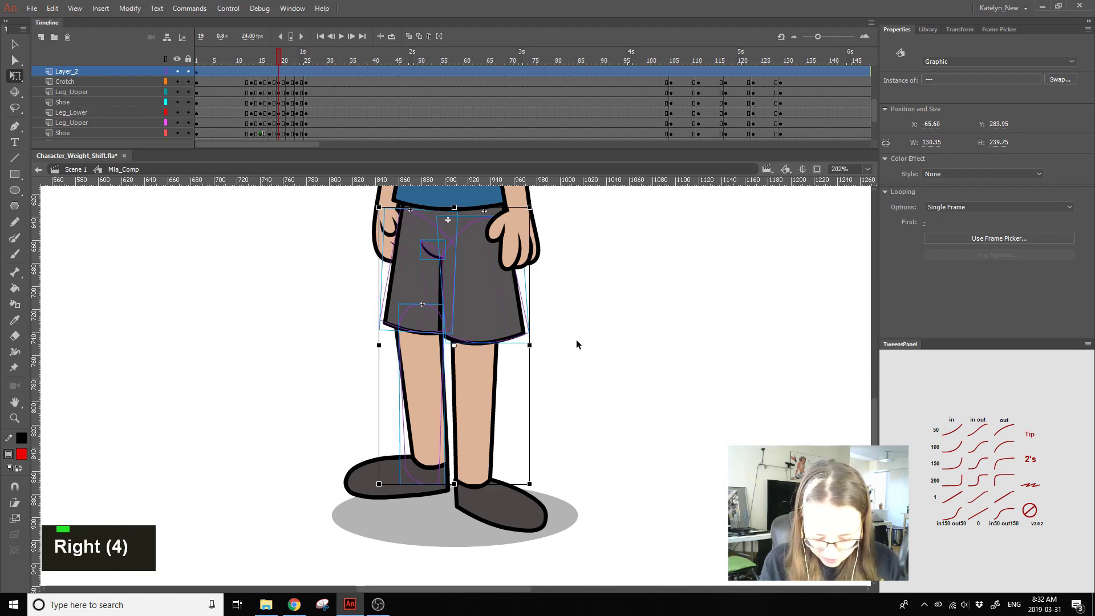
Step: At frame 19, skew the stepping leg's upper-leg hem outward to match the reference, and delete the pasted outlines
left_click(578, 329)
left_click(416, 290)
left_click_drag(430, 332, 381, 329)
left_click(561, 329)
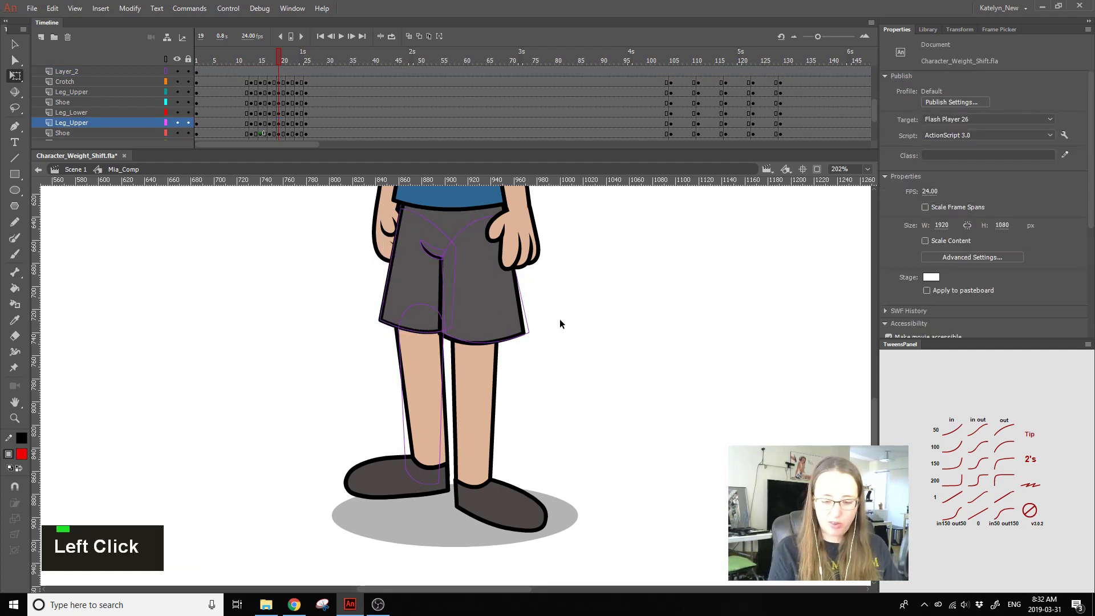
left_click(425, 248)
key("Delete")
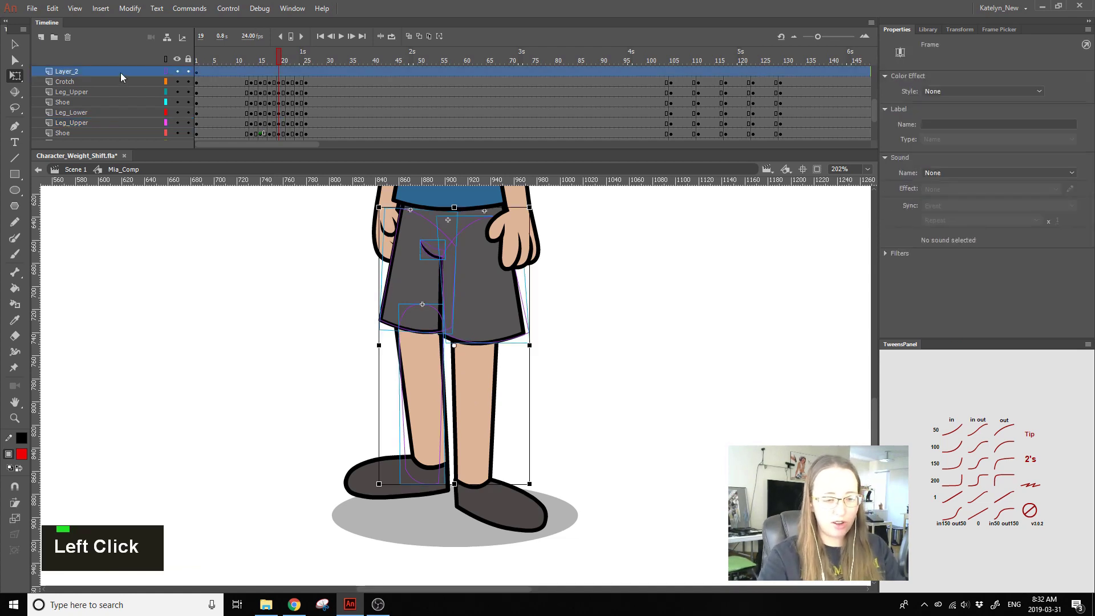
Step: Scrub from frame 19 to frame 25 to review how the legs settle at the end of the step
left_click_drag(278, 62, 302, 81)
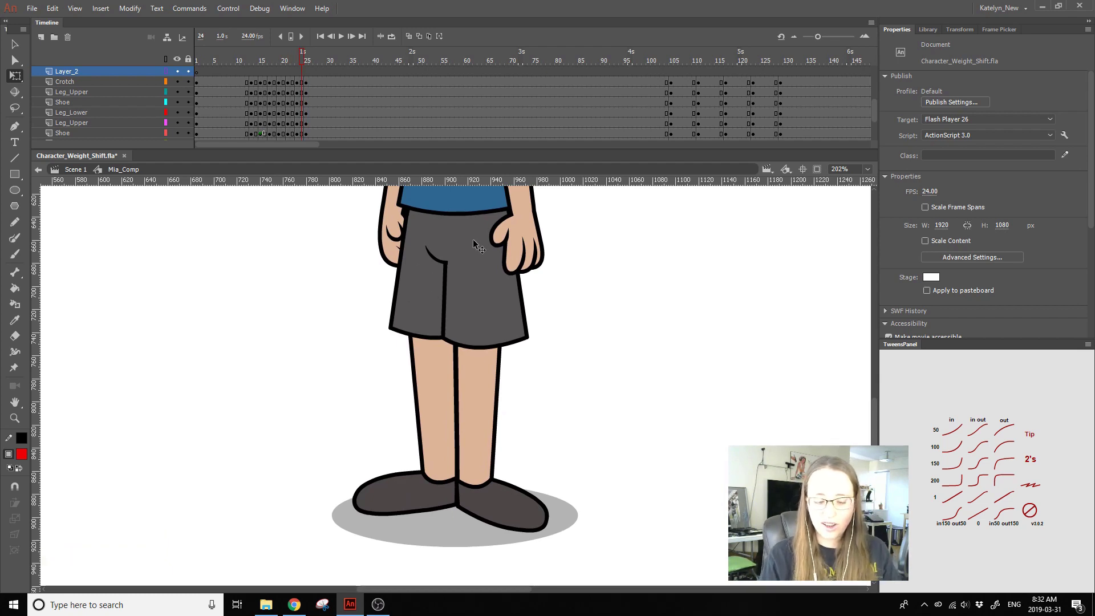
left_click(430, 505)
left_click(446, 364)
key("ctrl+z")
key("ctrl+z")
mouse_move(294, 60)
left_mouse_down()
mouse_move(315, 71)
mouse_move(293, 70)
mouse_move(309, 70)
mouse_move(299, 77)
mouse_move(319, 74)
mouse_move(310, 46)
mouse_move(304, 67)
left_mouse_up()
left_click(306, 82)
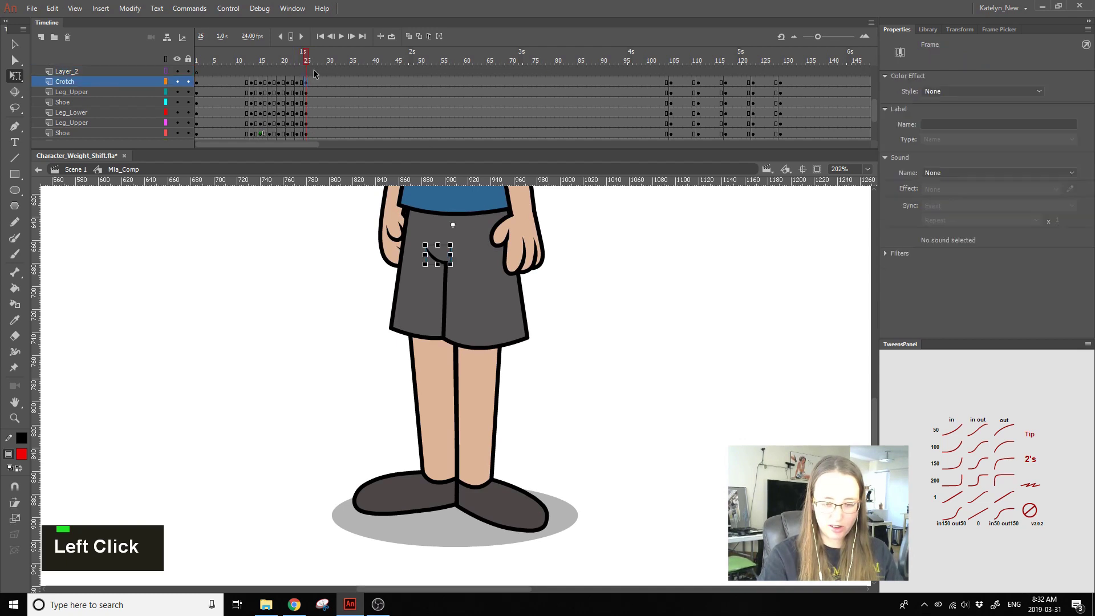
Step: Compare the head and upper-body poses between frames 23 and 25
left_click_drag(874, 105, 874, 88)
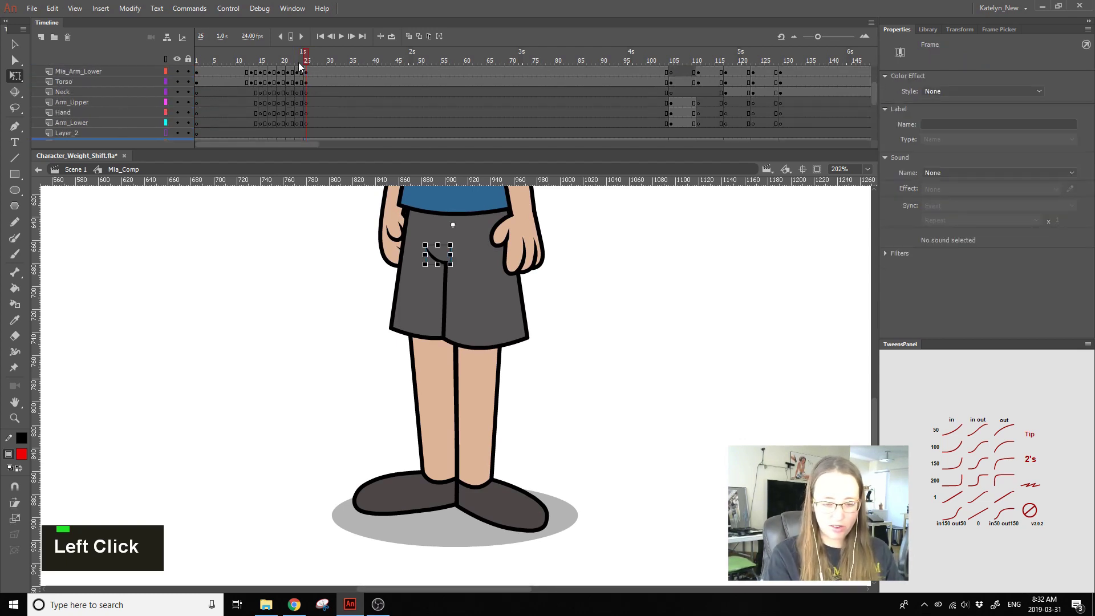
left_click_drag(290, 61, 298, 58)
double_click(303, 52)
left_click_drag(873, 90, 866, 69)
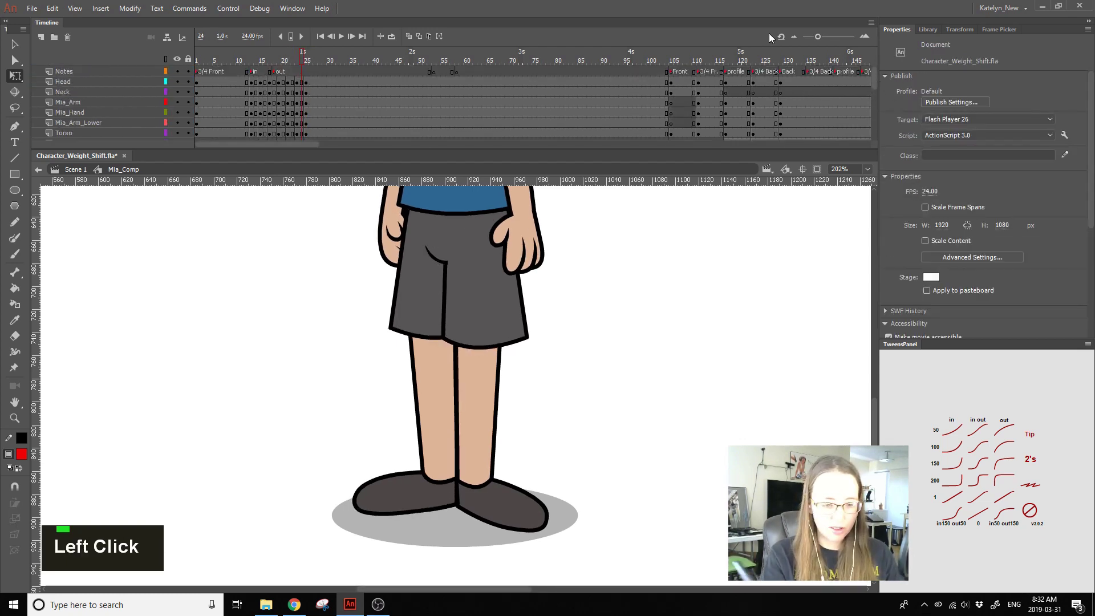
left_click(298, 81)
key("space")
left_click_drag(303, 382, 269, 535)
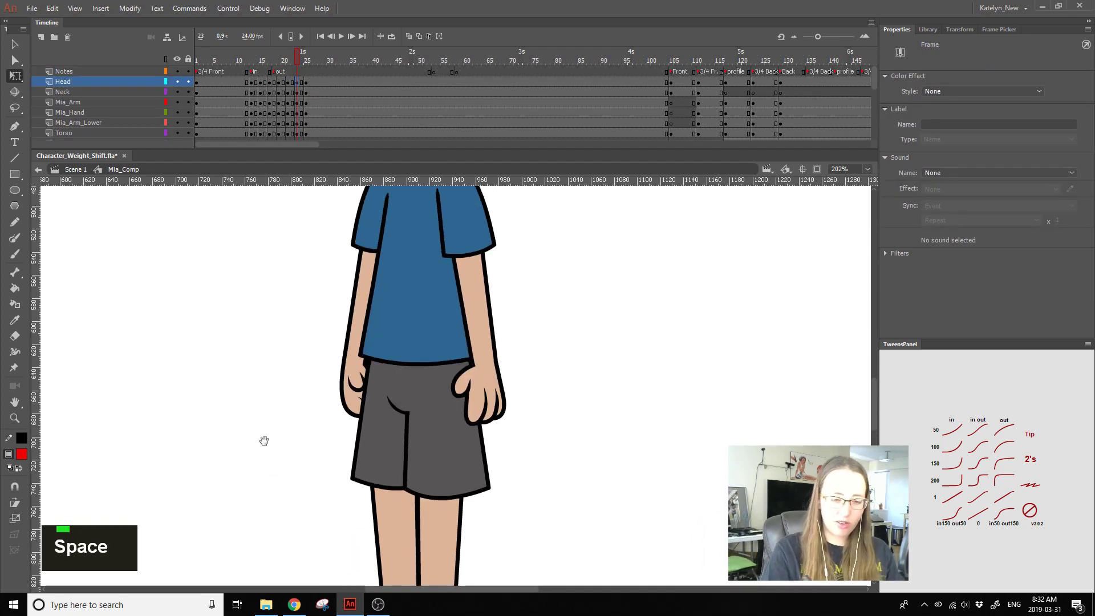
left_click_drag(283, 261, 263, 422)
mouse_move(298, 59)
left_mouse_down()
mouse_move(320, 67)
mouse_move(305, 65)
left_mouse_up()
left_click(297, 82)
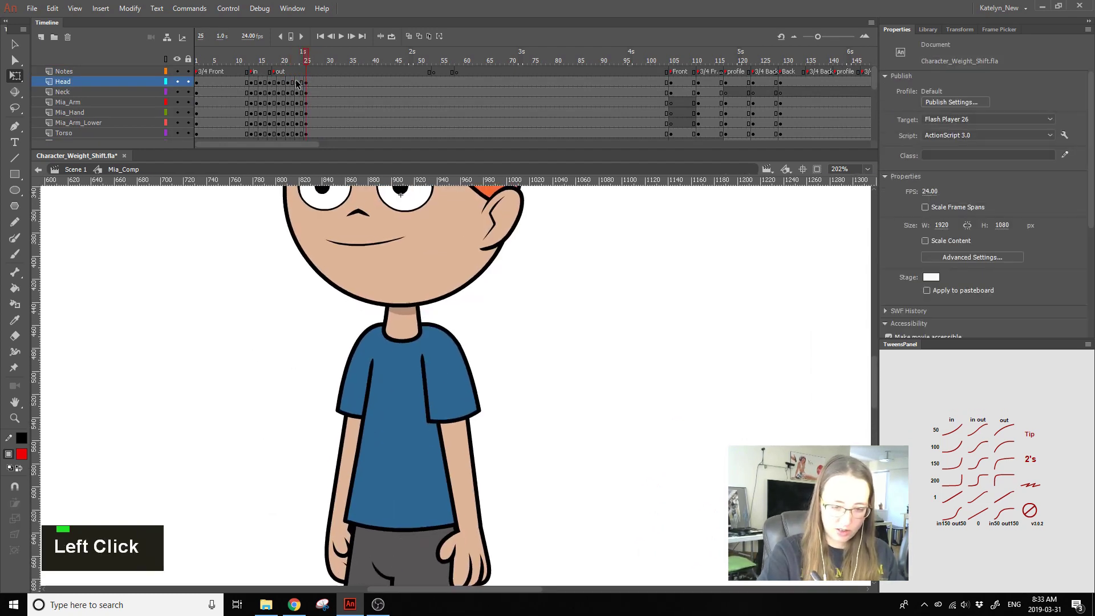
left_click_drag(871, 81, 859, 141)
left_click(308, 146)
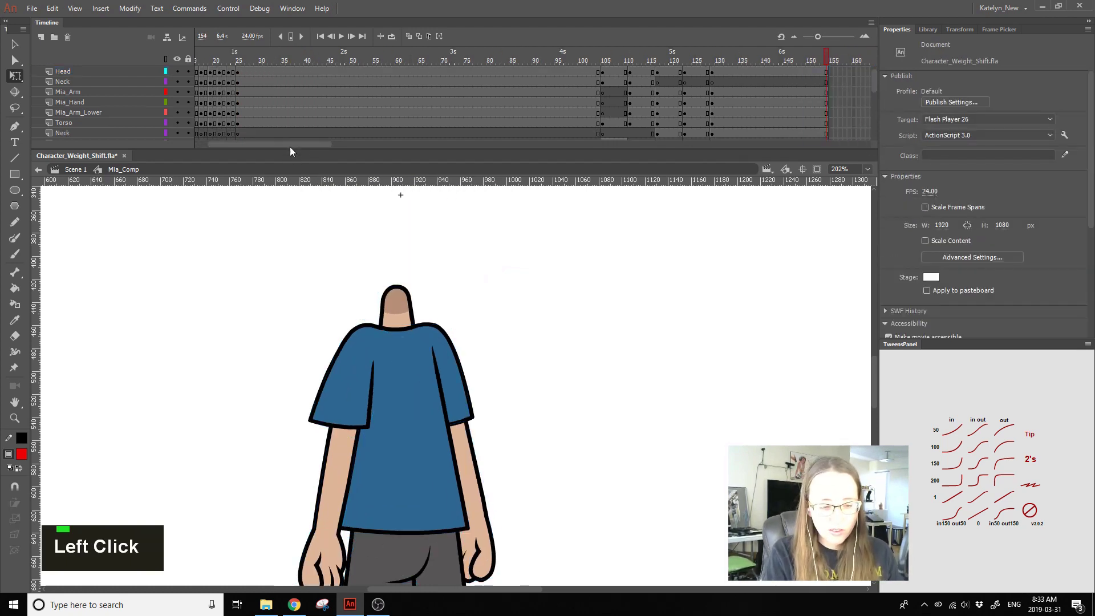
left_click(229, 61)
left_click_drag(873, 94, 874, 89)
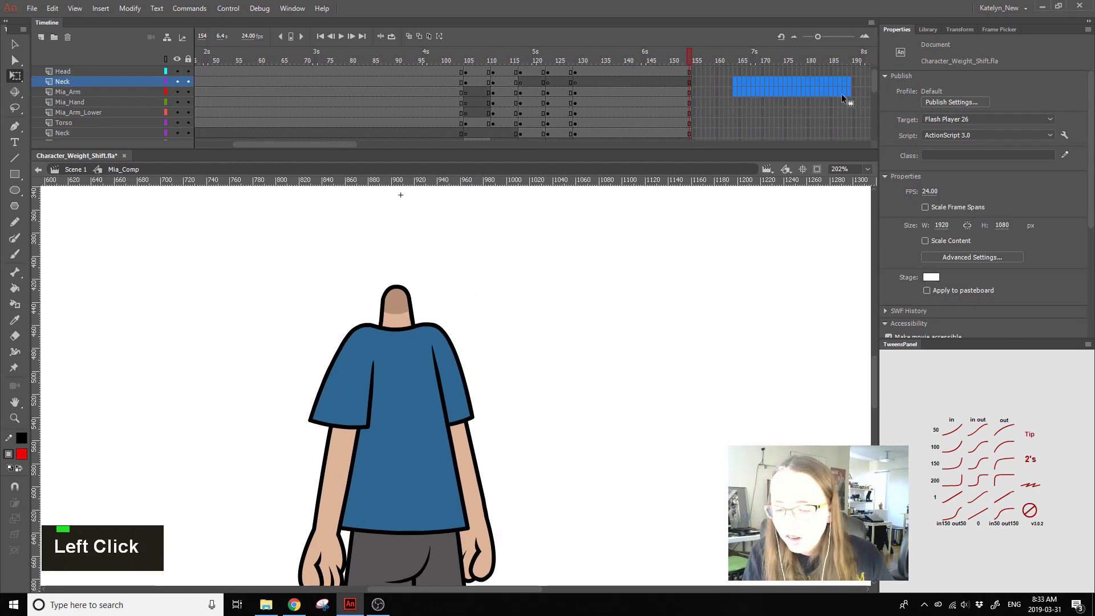
left_click_drag(384, 60, 142, 221)
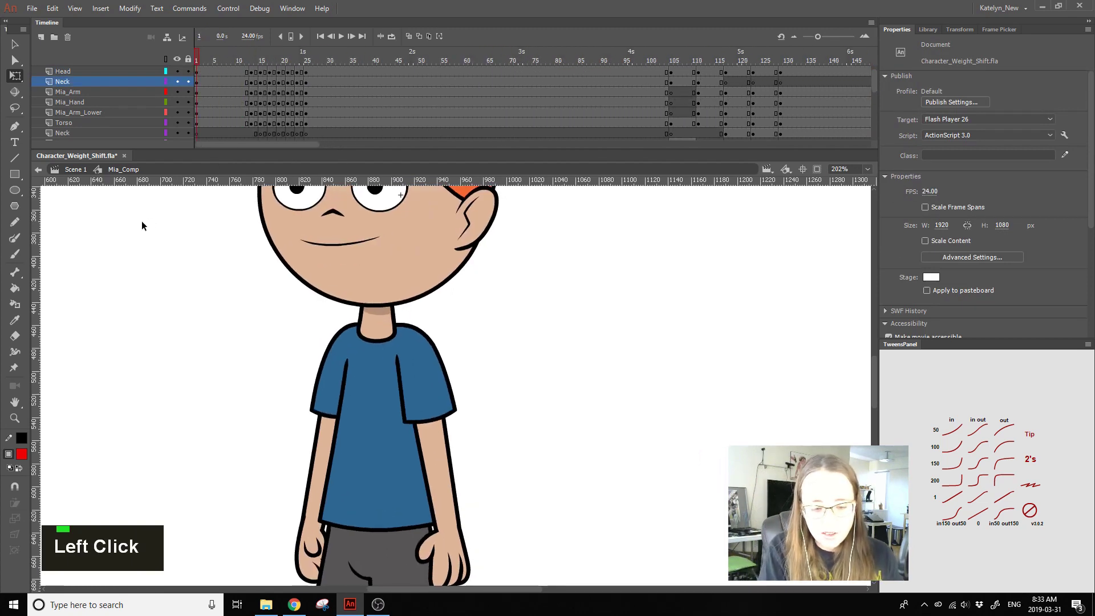
Step: Clear the frame 23 keyframes on all layers from Head down to Shadow, and remove two frames from each of them
left_click(296, 62)
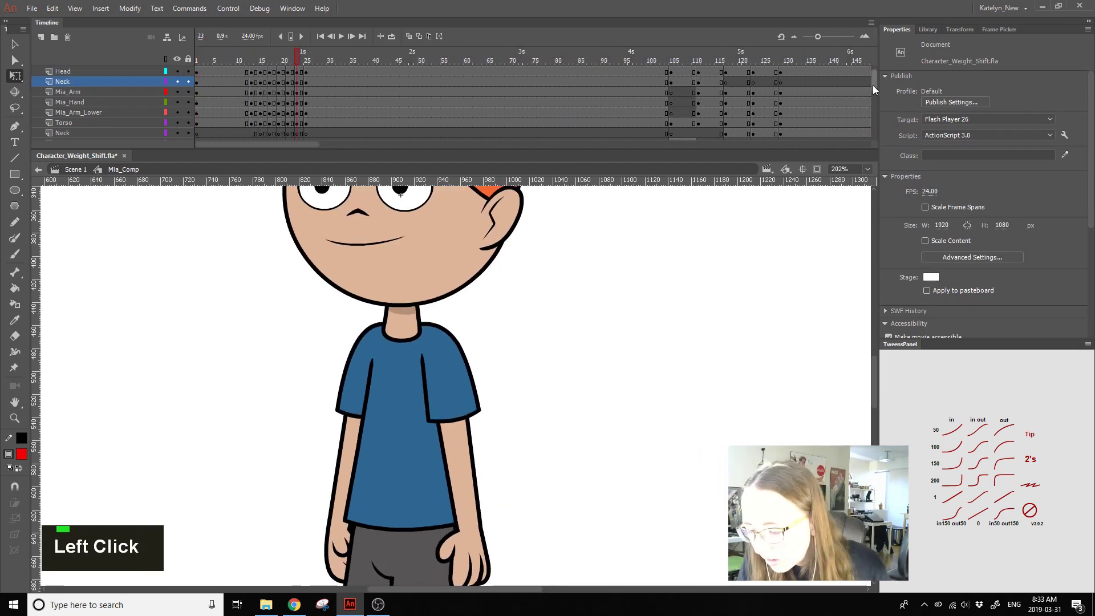
left_click_drag(874, 85, 878, 64)
left_click(297, 83)
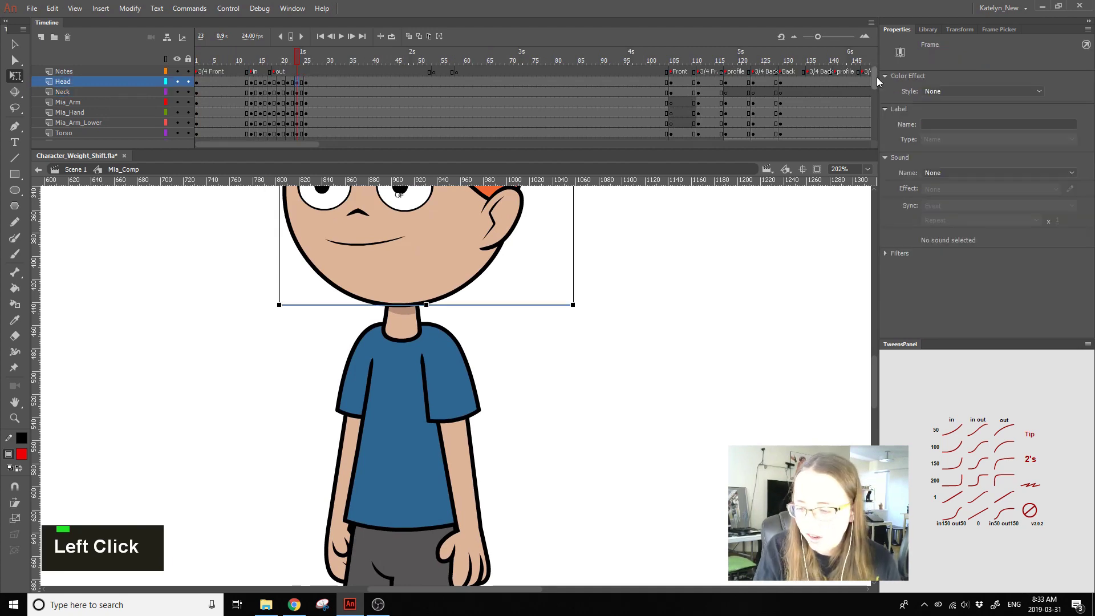
left_click_drag(876, 83, 876, 134)
left_click(296, 135, "shift")
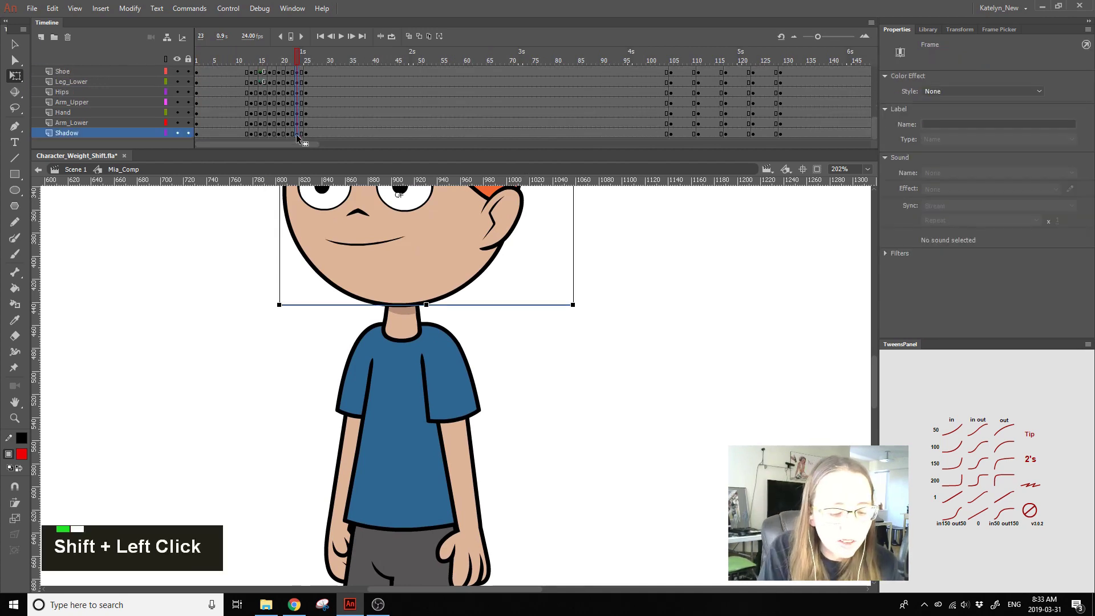
key("shift+F6")
key("shift+F5")
key("shift+F5")
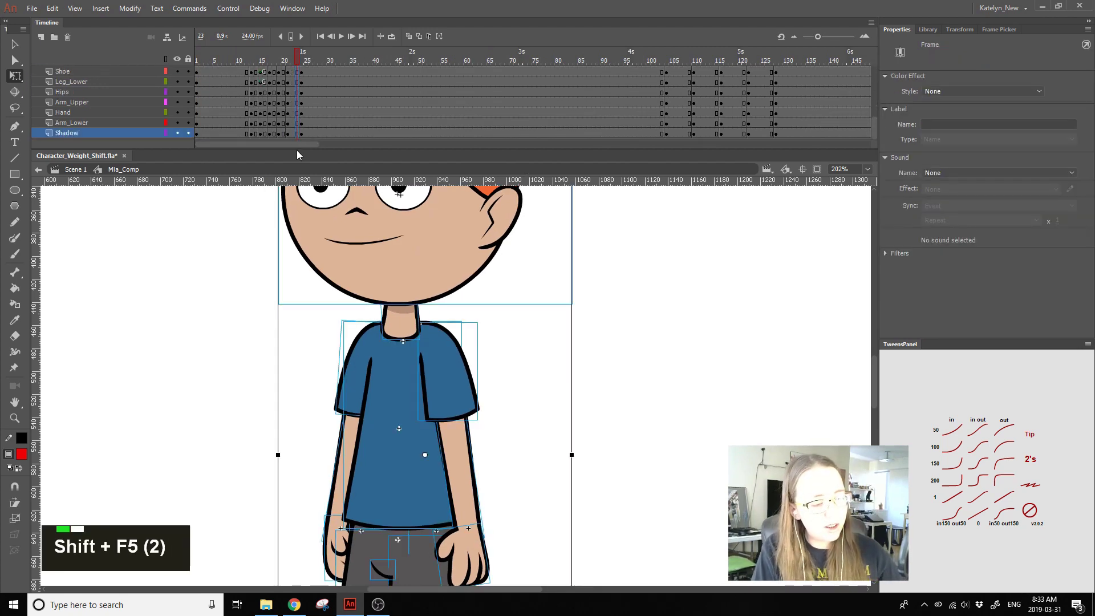
left_click(297, 60)
left_click(376, 208)
left_click(93, 68)
right_click(266, 72)
right_click(298, 361)
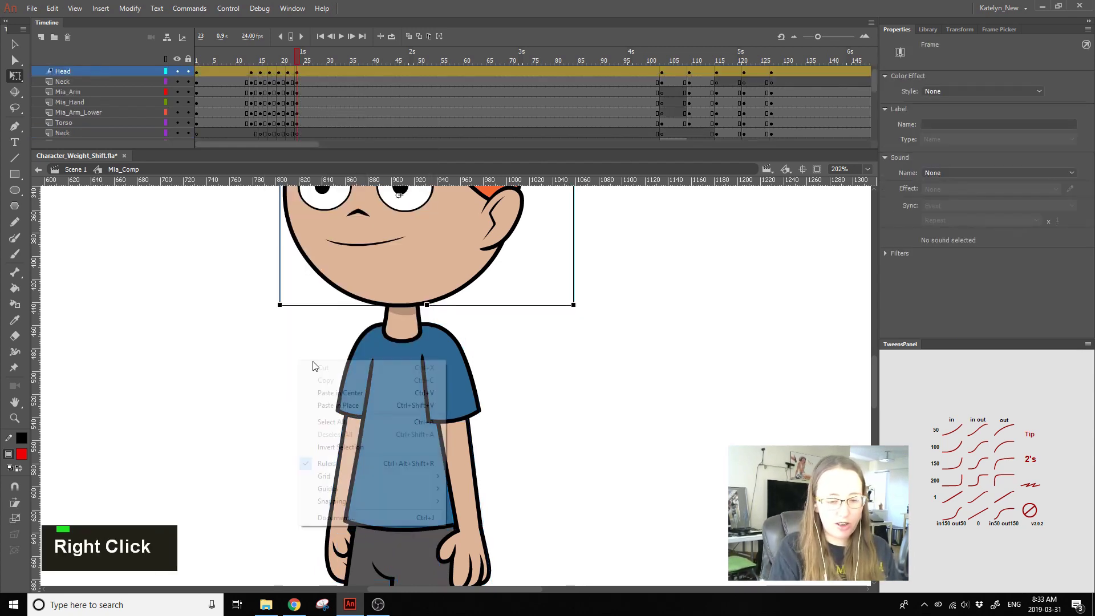
key("ctrl+z")
key("ctrl+z")
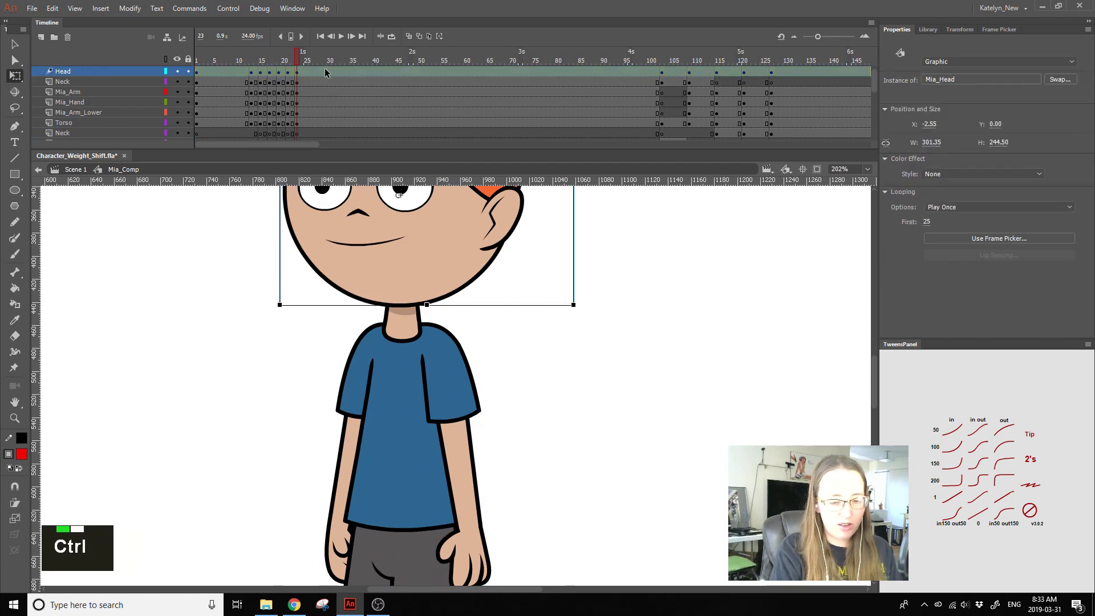
left_click(242, 238)
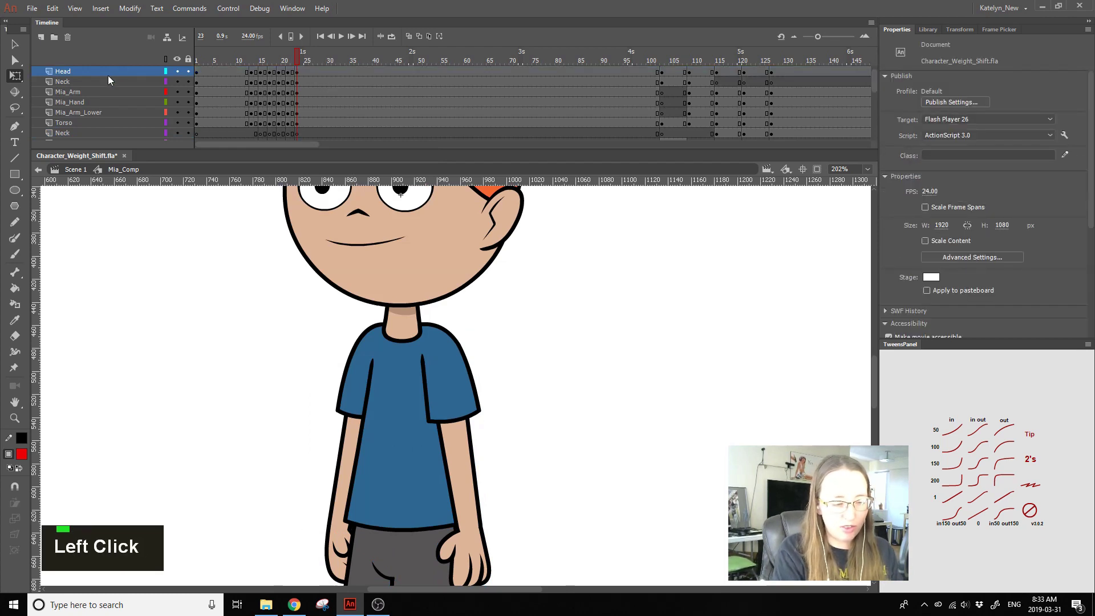
Step: Apply Synchronize Symbols to the Head layer's frame span starting at frame 23
left_click(308, 71)
right_click(316, 72)
left_click(387, 363)
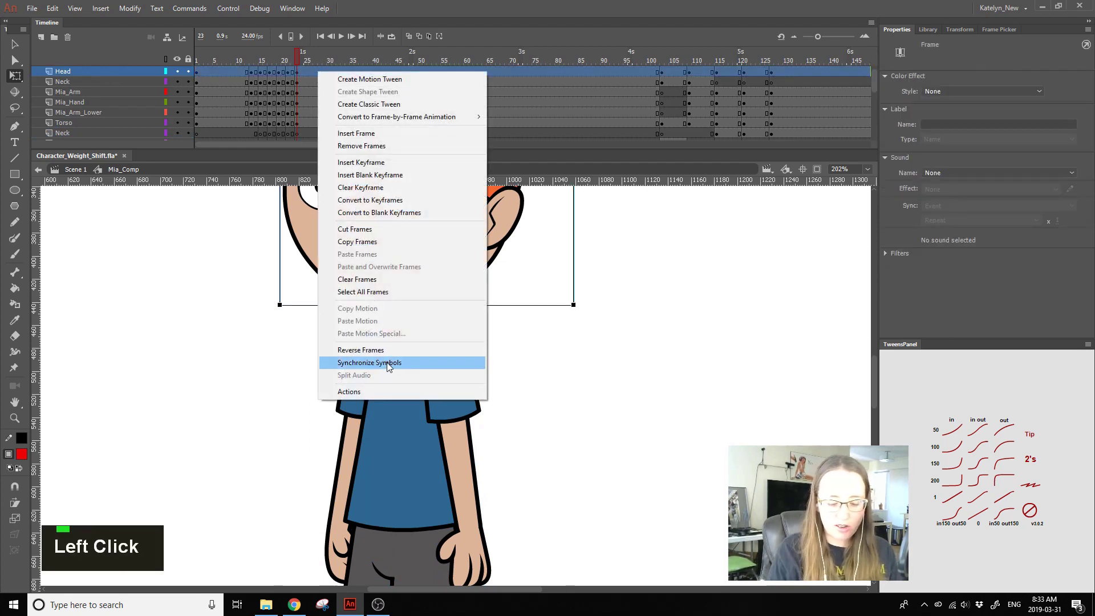
Step: Scrub and play the weight shift through its final keyframes to check the shortened timing on the head and legs
left_click_drag(241, 60, 300, 66)
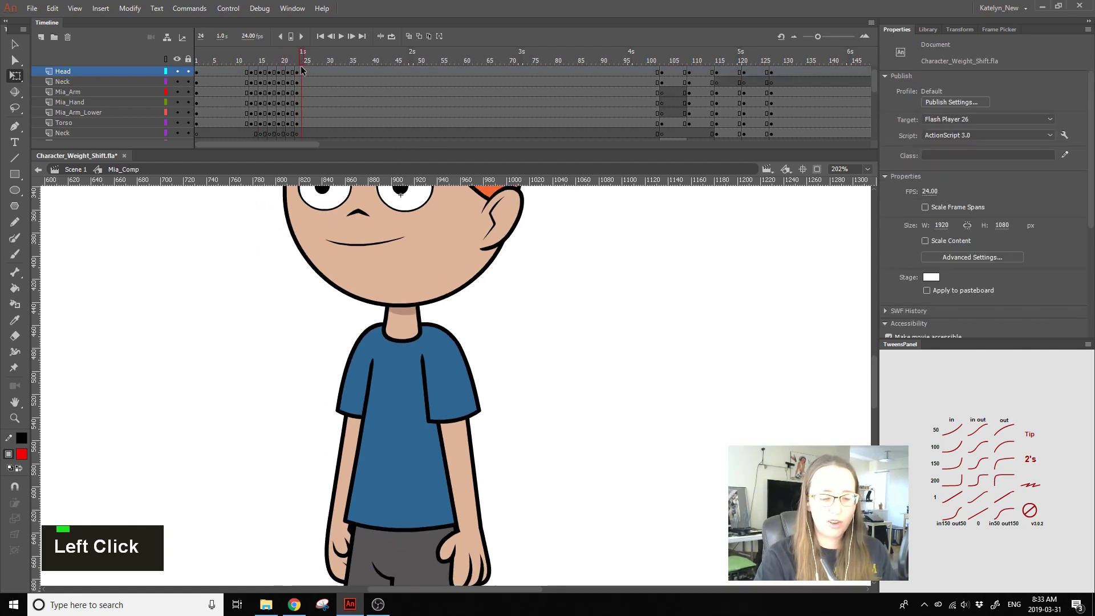
left_click(311, 72)
left_click(300, 56)
key("Return")
key("Return")
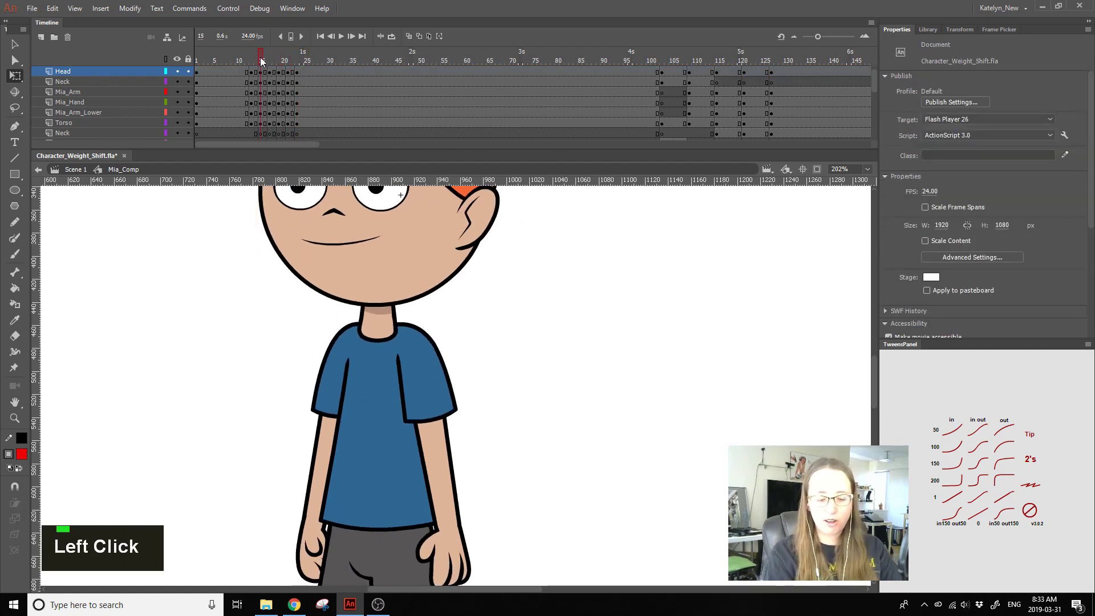
key("space")
left_click_drag(548, 479, 579, 250)
left_click(261, 61)
key("Return")
key("space")
left_click_drag(508, 378, 491, 288)
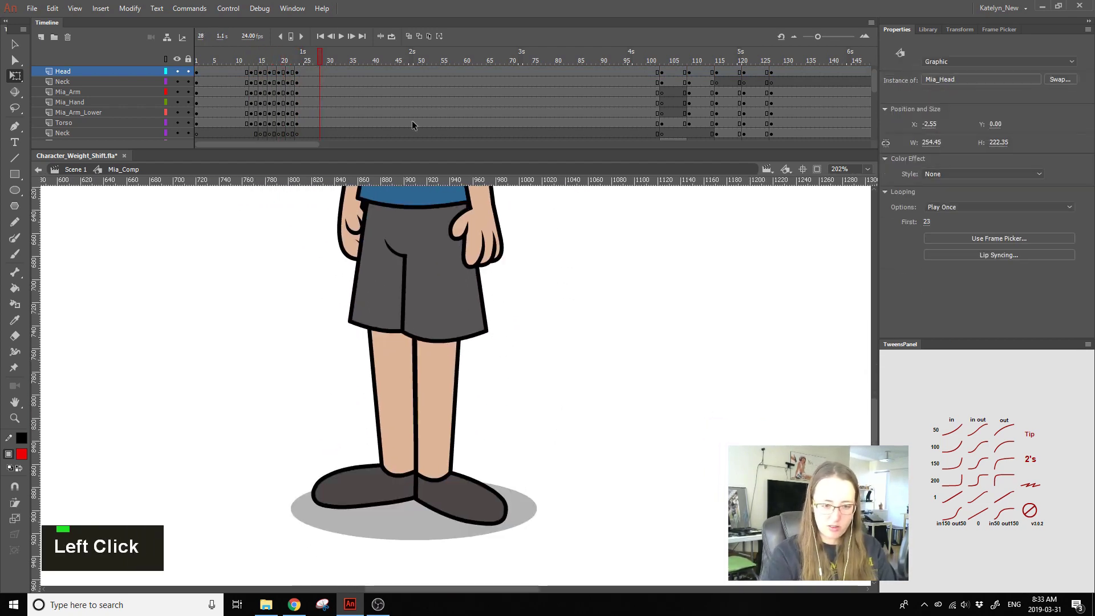
Step: Scrub repeatedly between frames 19 and 24 to examine how the stepping leg and shoe settle into the final pose
left_click(293, 68)
mouse_move(292, 72)
left_mouse_down()
mouse_move(301, 71)
mouse_move(289, 71)
left_mouse_up()
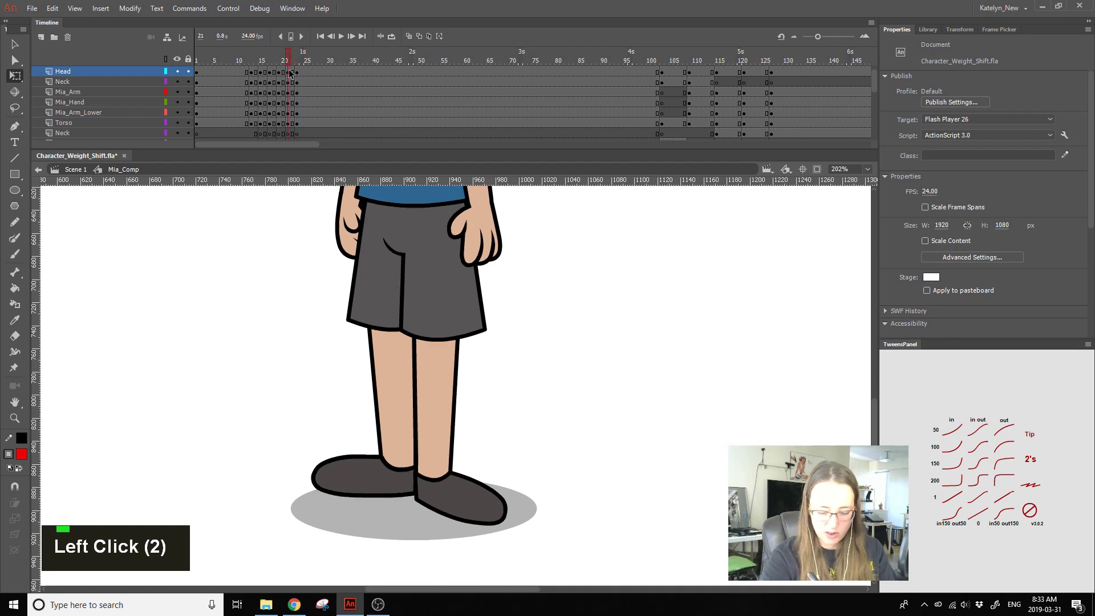
left_click(282, 60)
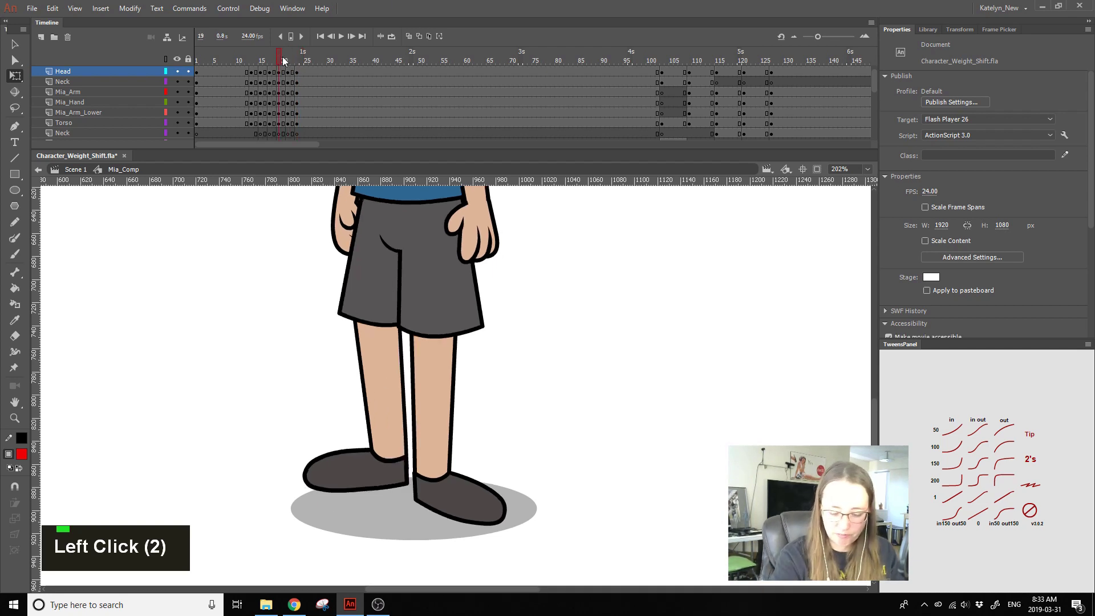
left_click(300, 62)
left_click_drag(280, 60, 303, 62)
left_click(286, 61)
left_click(297, 61)
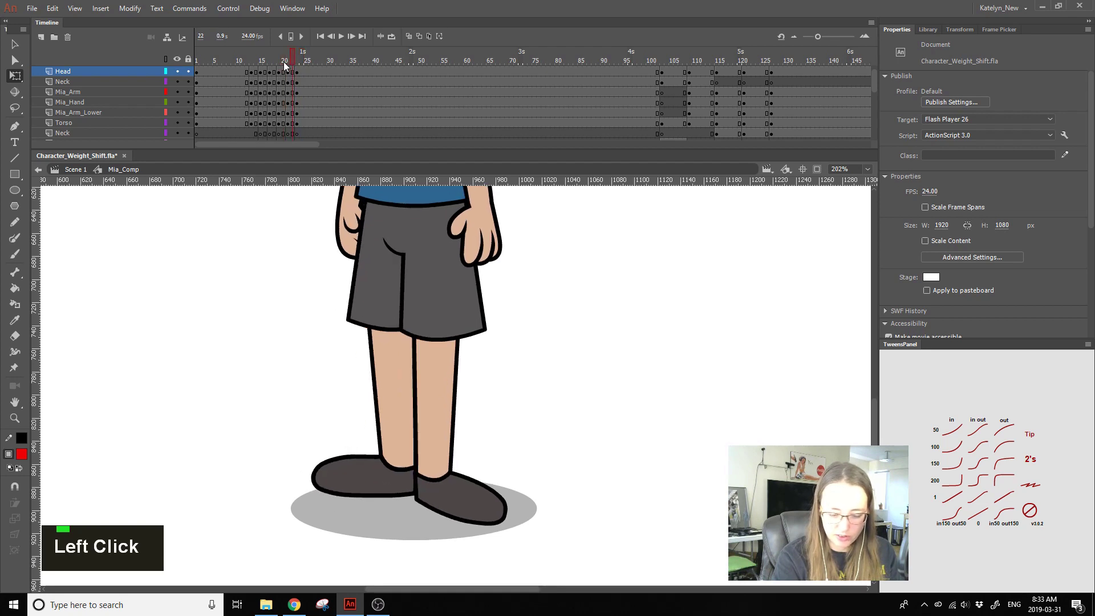
left_click(285, 62)
left_click(291, 59)
left_click(286, 63)
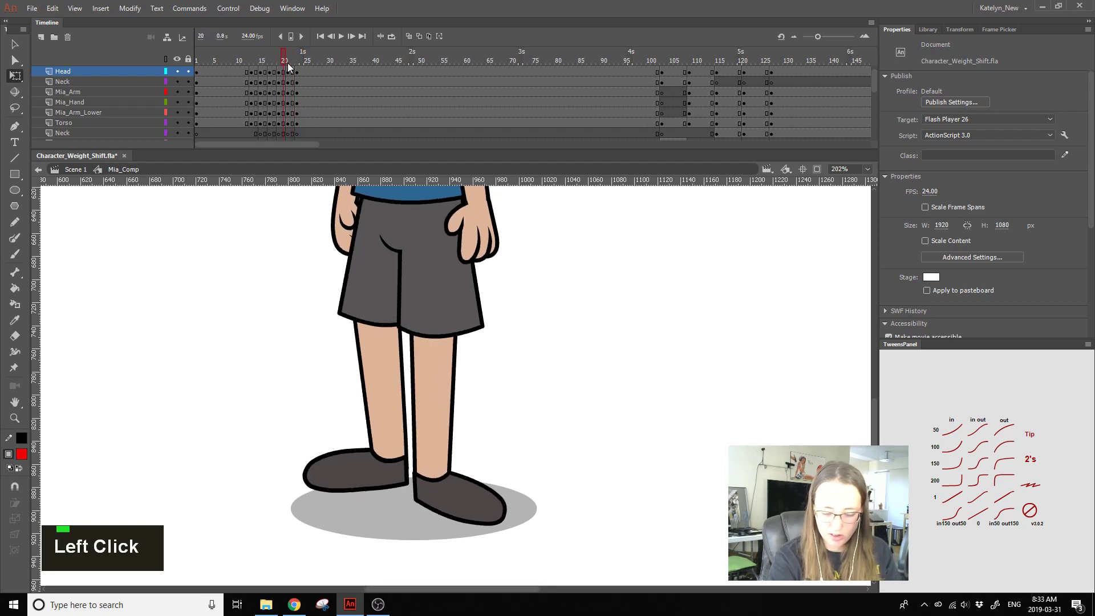
left_click(291, 64)
left_click(296, 60)
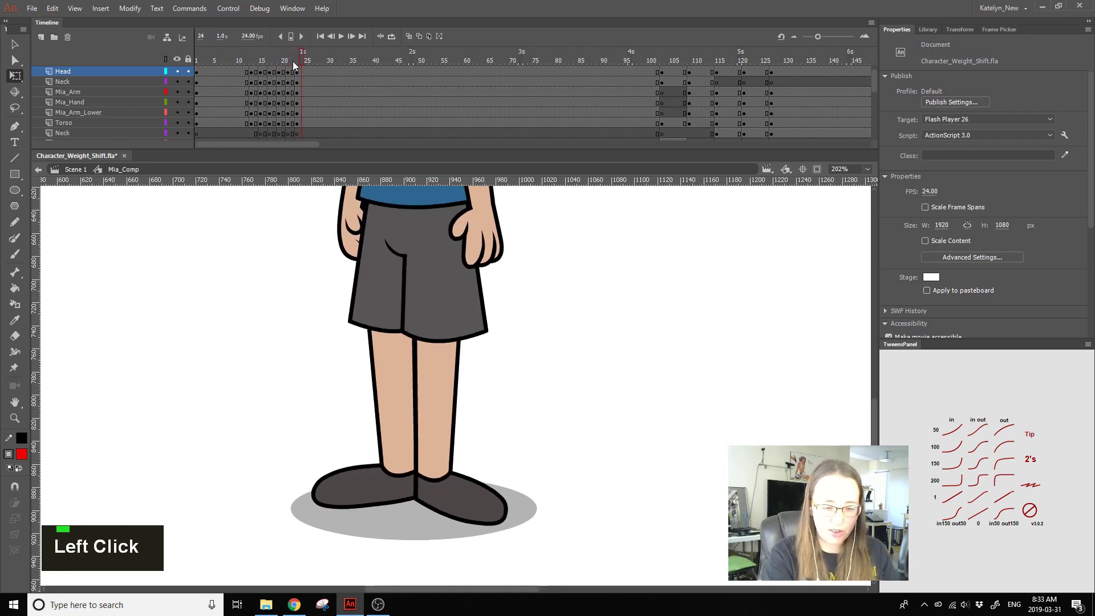
left_click(292, 60)
double_click(294, 59)
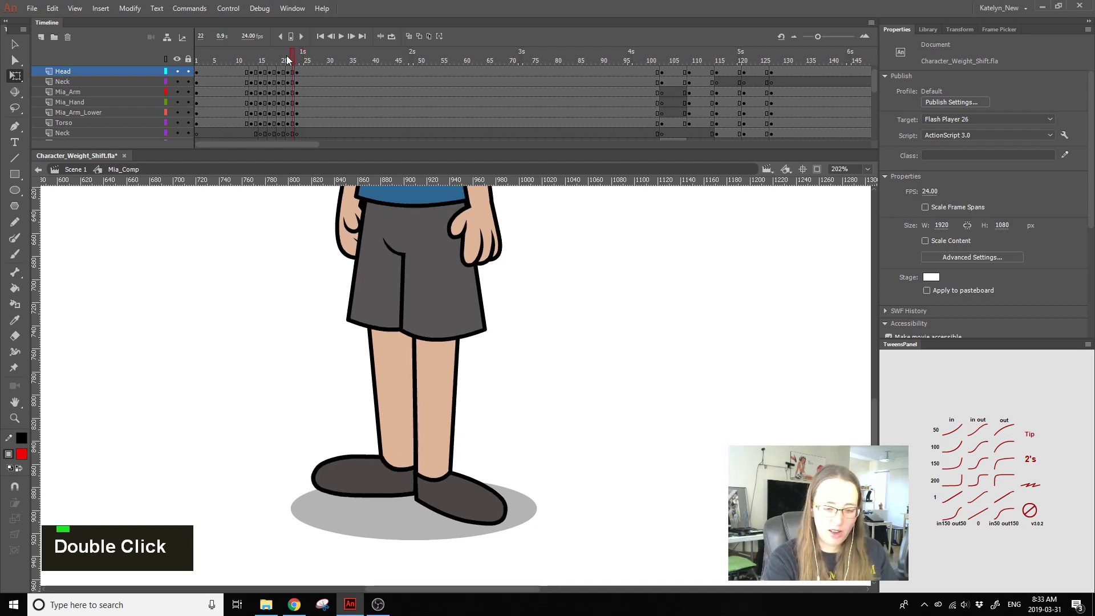
left_click(288, 56)
Step: Turn on onion skin outlines at frame 21 and skew the stepping leg's upper part so its hem sits slightly outward and higher
left_click(420, 35)
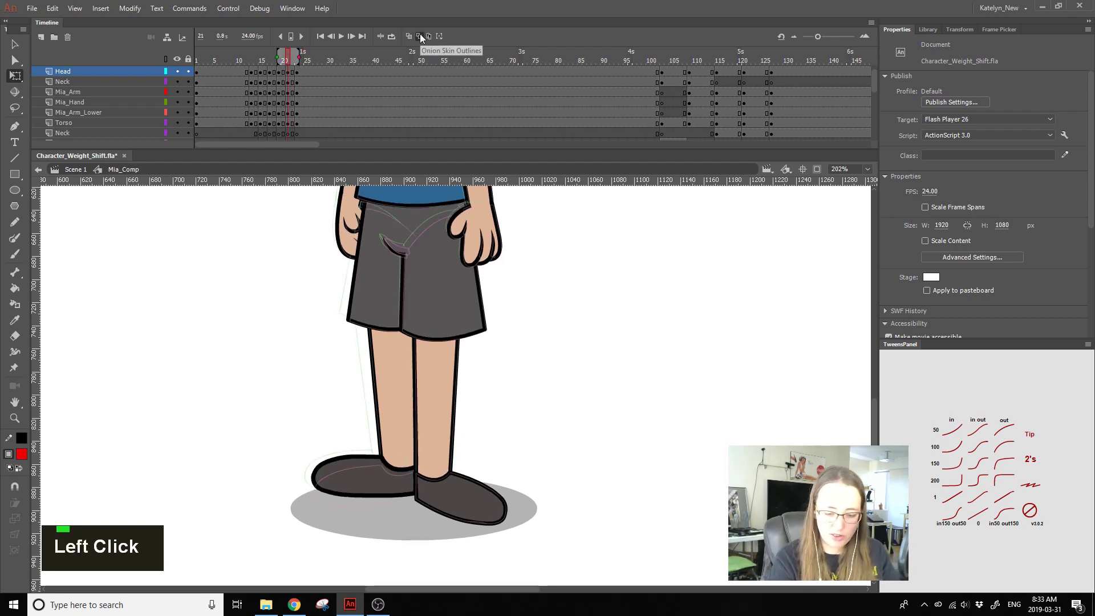
left_click(364, 282)
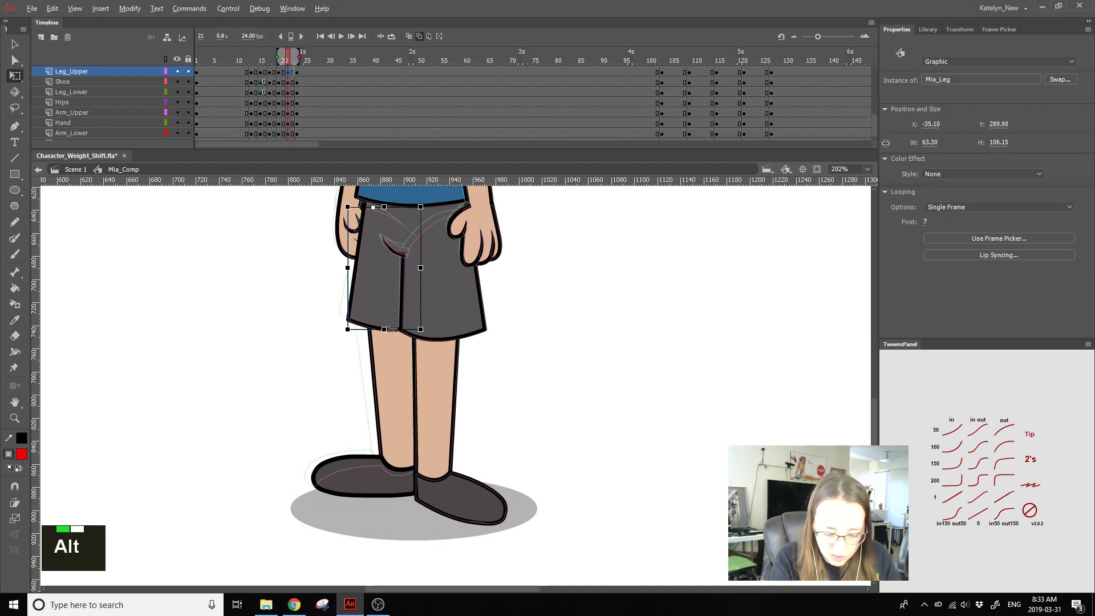
left_click(380, 330, "alt")
left_click_drag(380, 330, 381, 327)
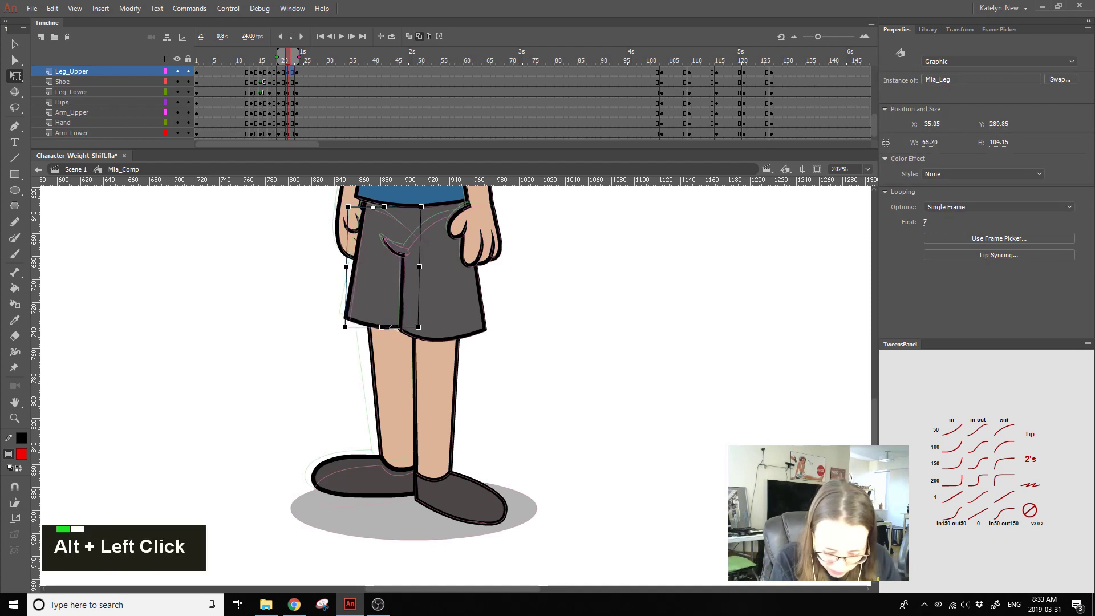
left_click(388, 321)
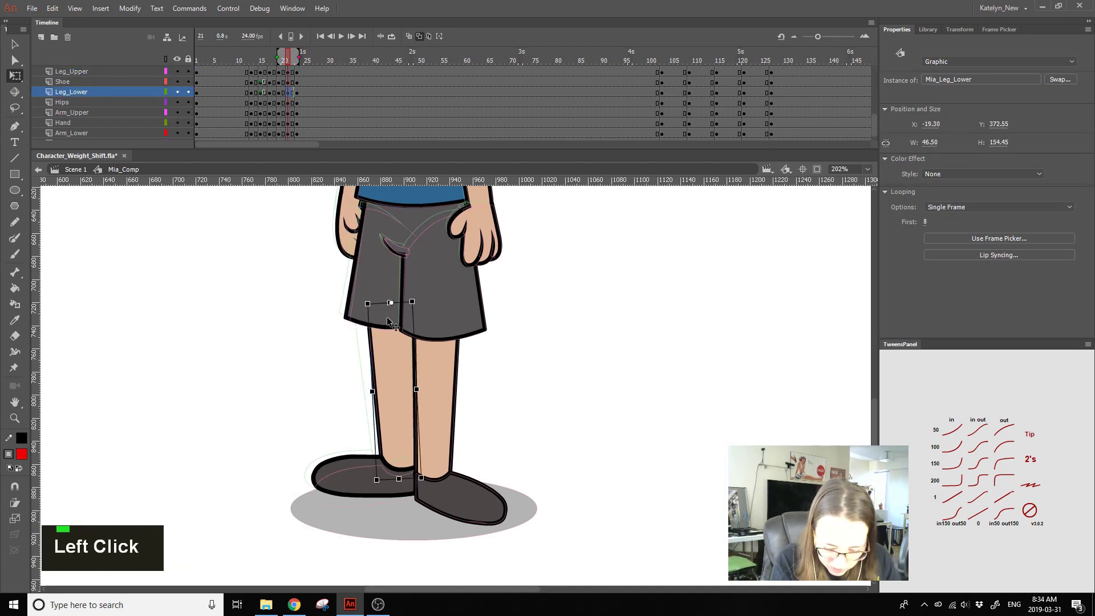
left_click_drag(397, 303, 394, 303)
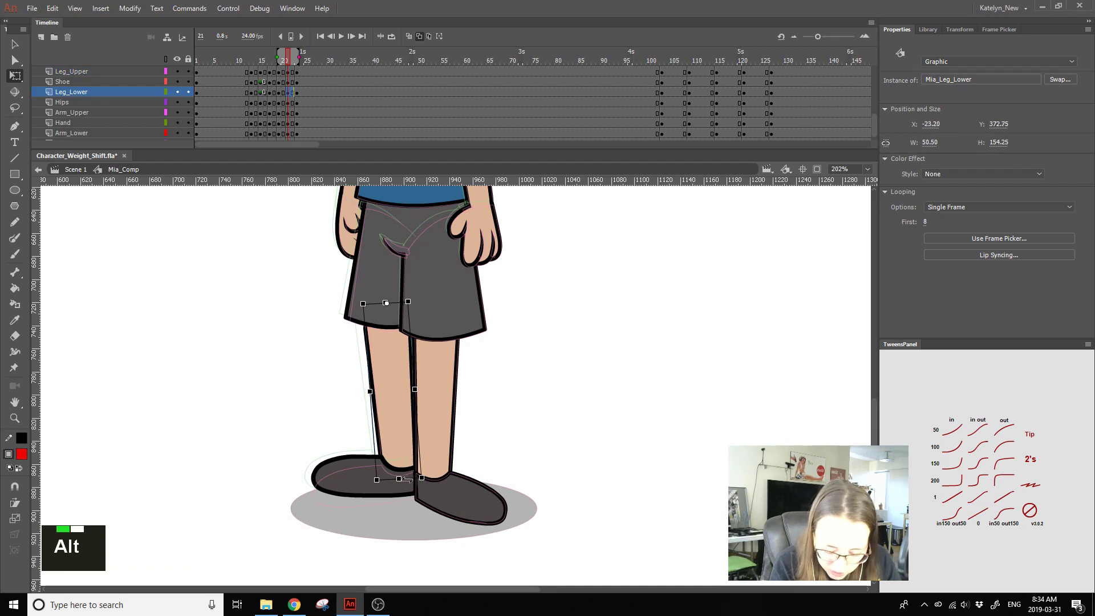
key("ctrl+z")
key("ctrl+z")
Step: Move the stepping leg's lower part and shoe together slightly outward and down at frame 21
left_click(401, 456, "ctrl+shift")
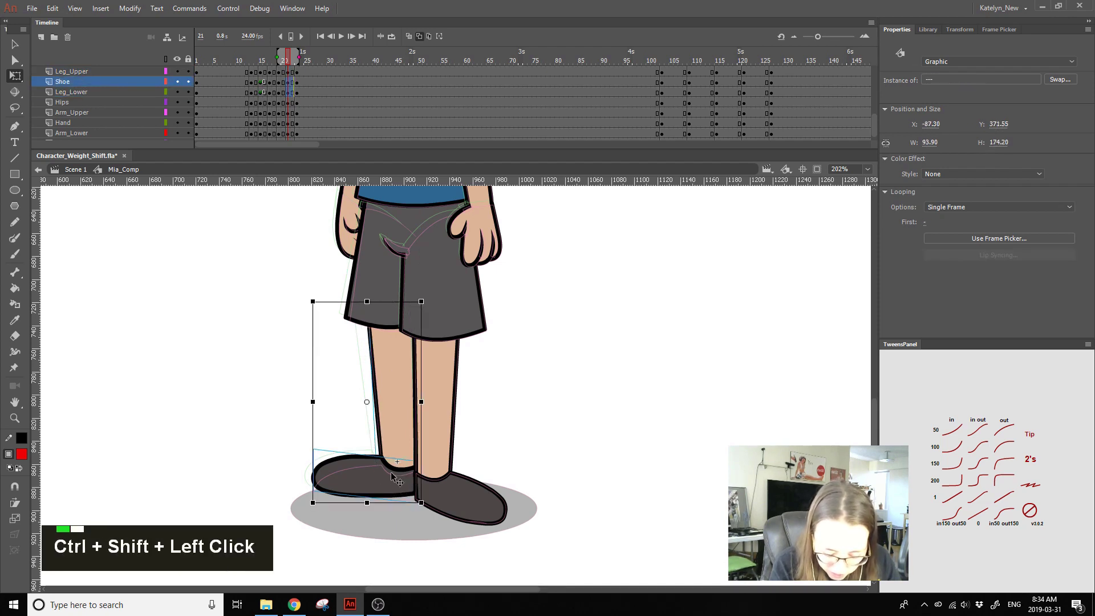
left_click(401, 454)
left_click_drag(401, 454, 401, 458)
left_click(490, 392)
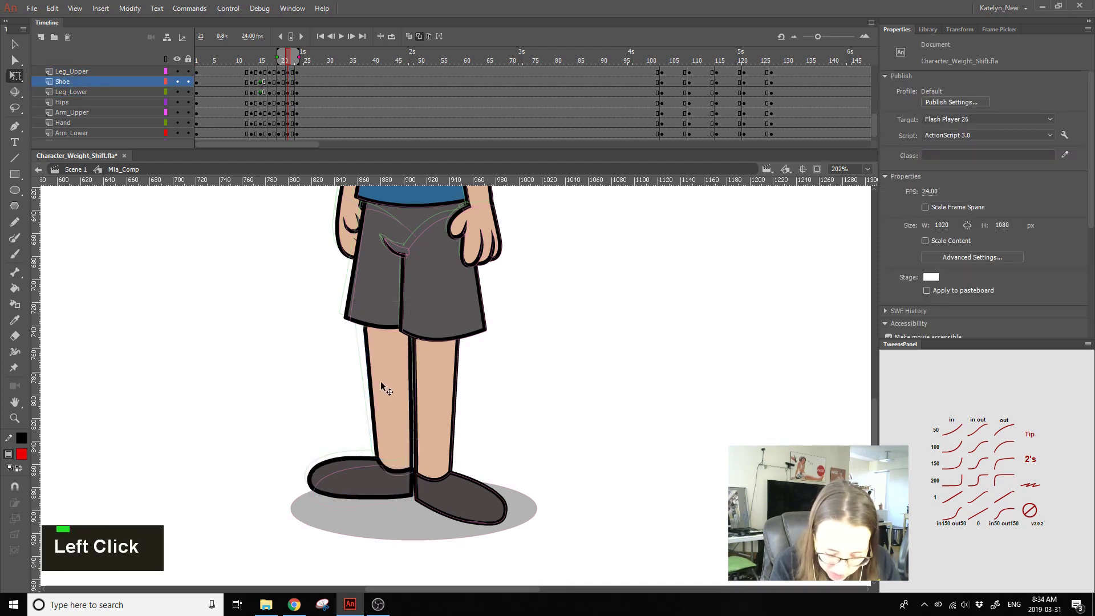
Step: Reposition the stepping leg's lower part under the shorts at frame 21 and shorten it slightly to meet the shoe
left_click(382, 383)
left_click_drag(394, 304, 390, 305)
left_click_drag(382, 359, 383, 354)
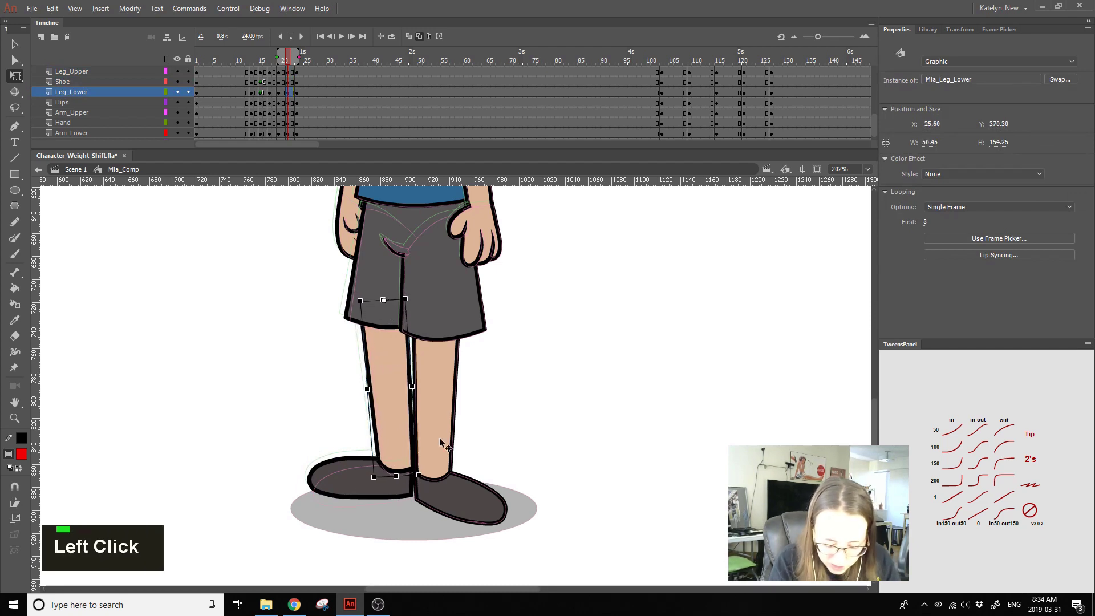
left_click_drag(406, 473, 394, 473)
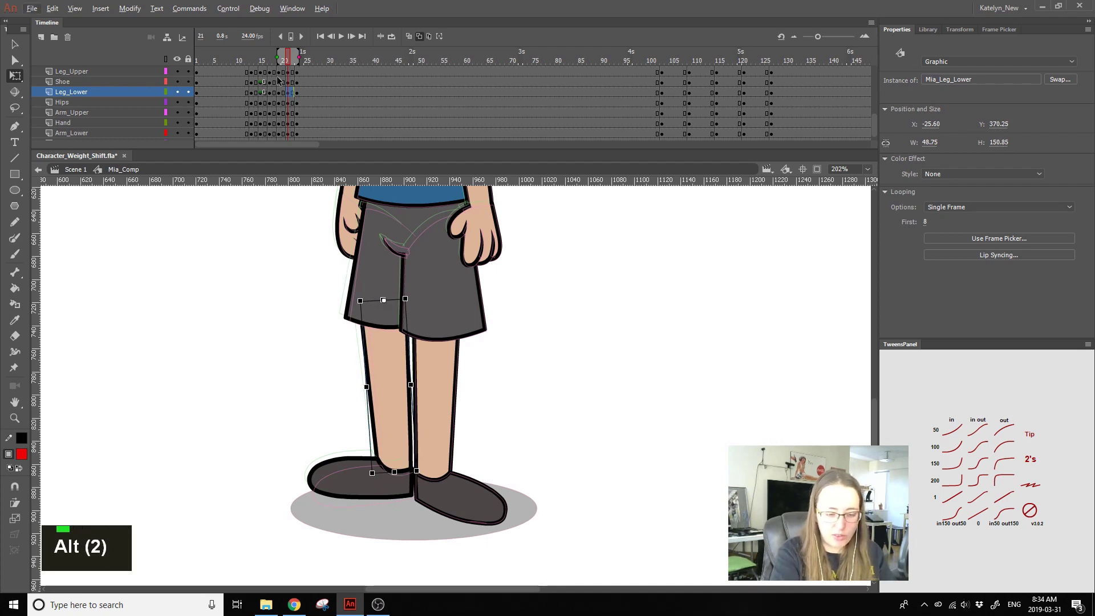
left_click(502, 379)
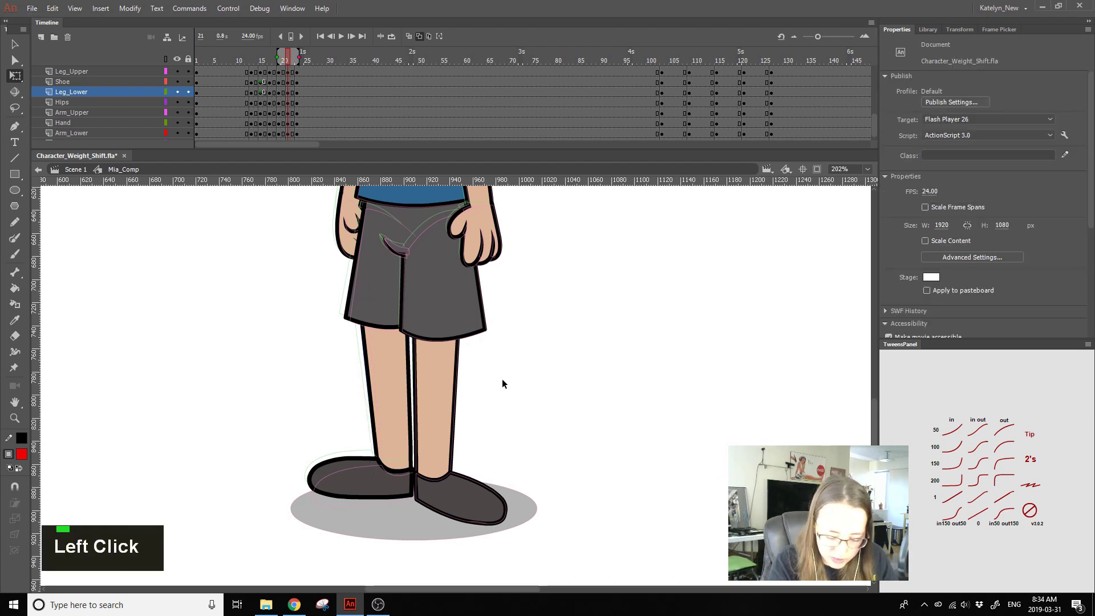
Step: Nudge and skew the stepping shoe at frame 21 so it sits flatter under the ankle, and turn off the onion skin outlines
left_click(398, 482)
left_click_drag(391, 485, 390, 484)
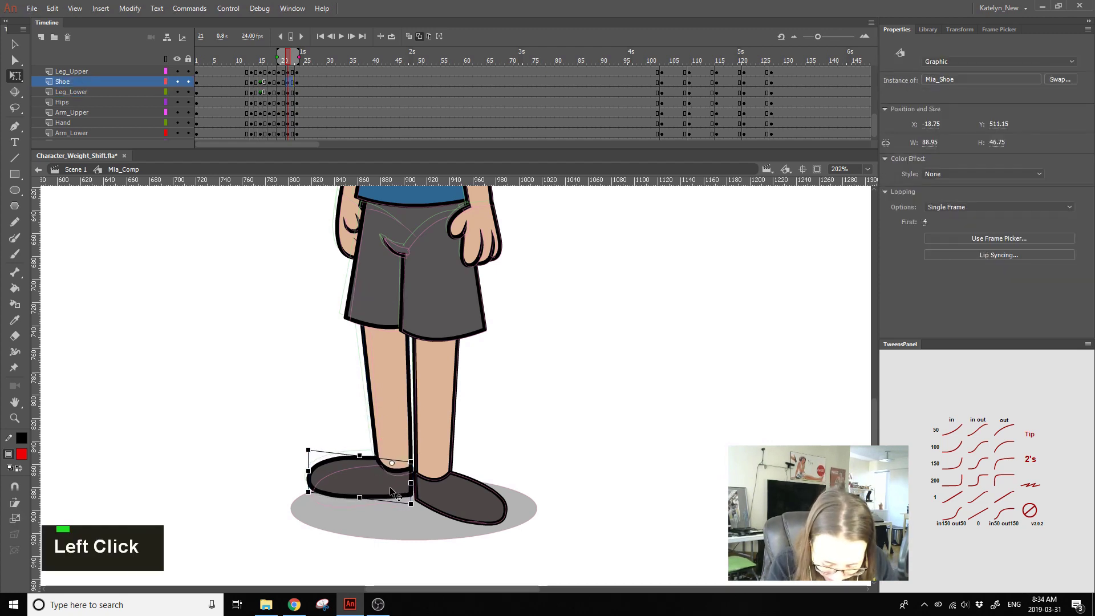
left_click_drag(309, 456, 308, 460)
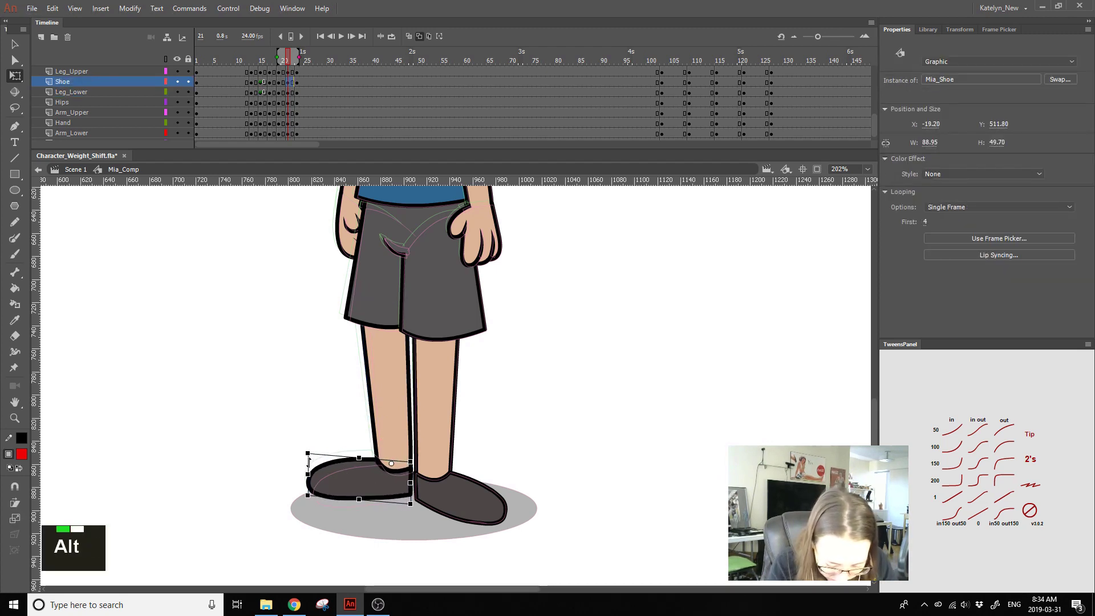
left_click(429, 37)
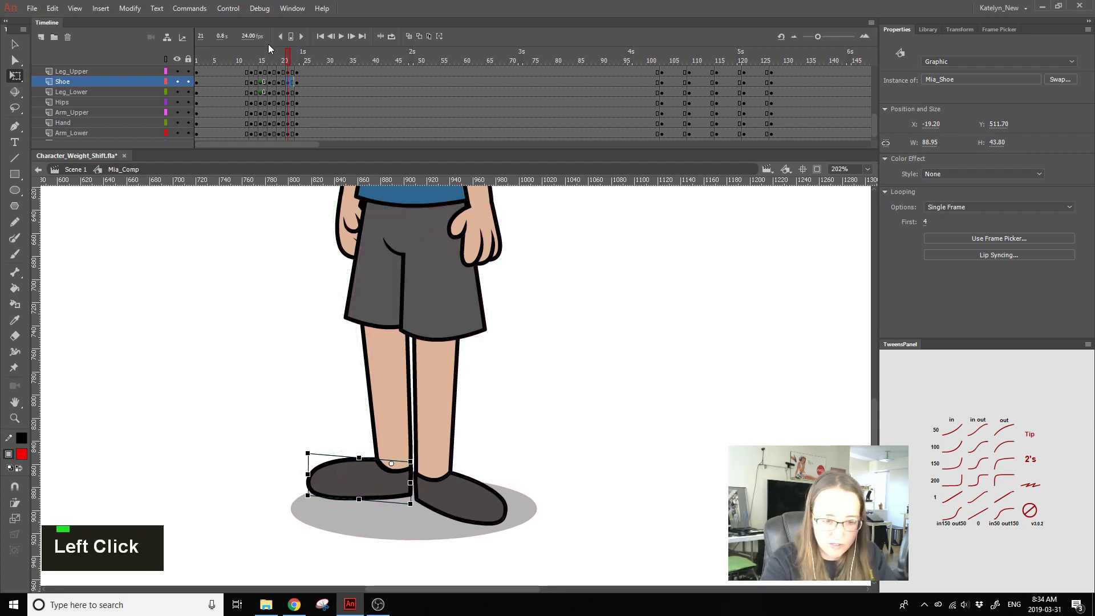
Step: Play the weight shift several times to check the motion with the adjusted frame 21 pose
left_click(292, 62)
key("Return")
left_click(272, 56)
key("Return")
key("Return")
left_click_drag(315, 71, 270, 122)
Step: Copy the planted shoe's keyframe from frame 23 to frame 13 on its Shoe layer
left_click(454, 503)
left_click(261, 64)
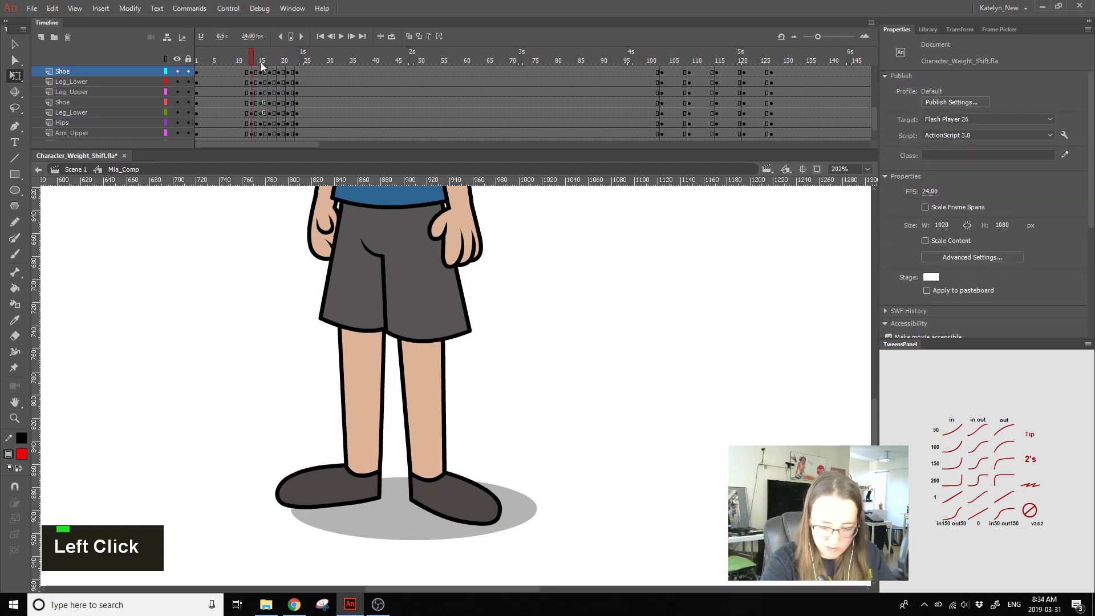
double_click(272, 72)
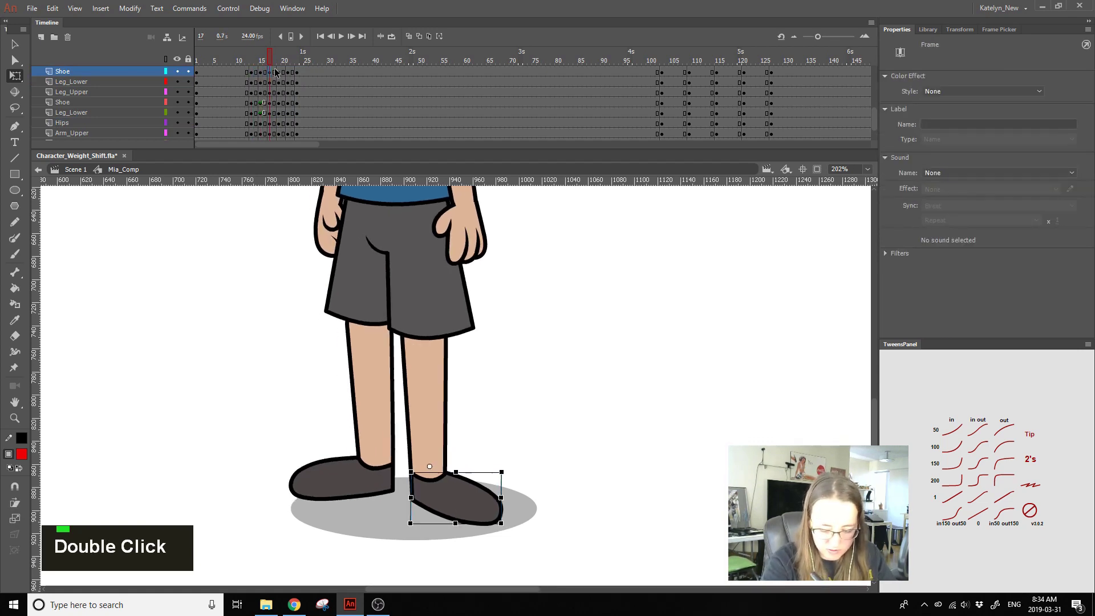
left_click(306, 66)
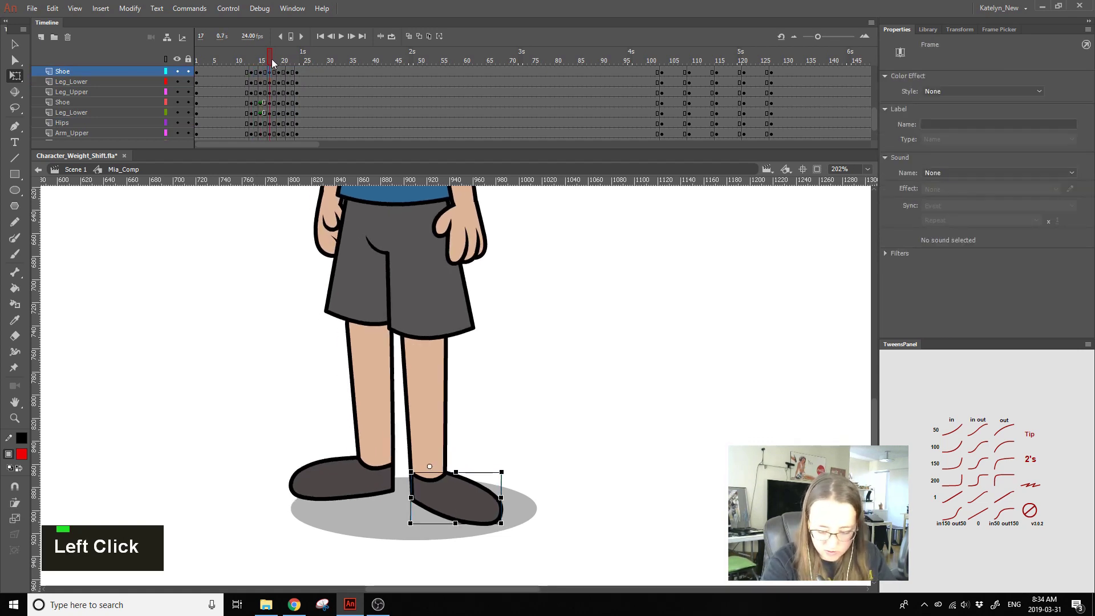
left_click(298, 72)
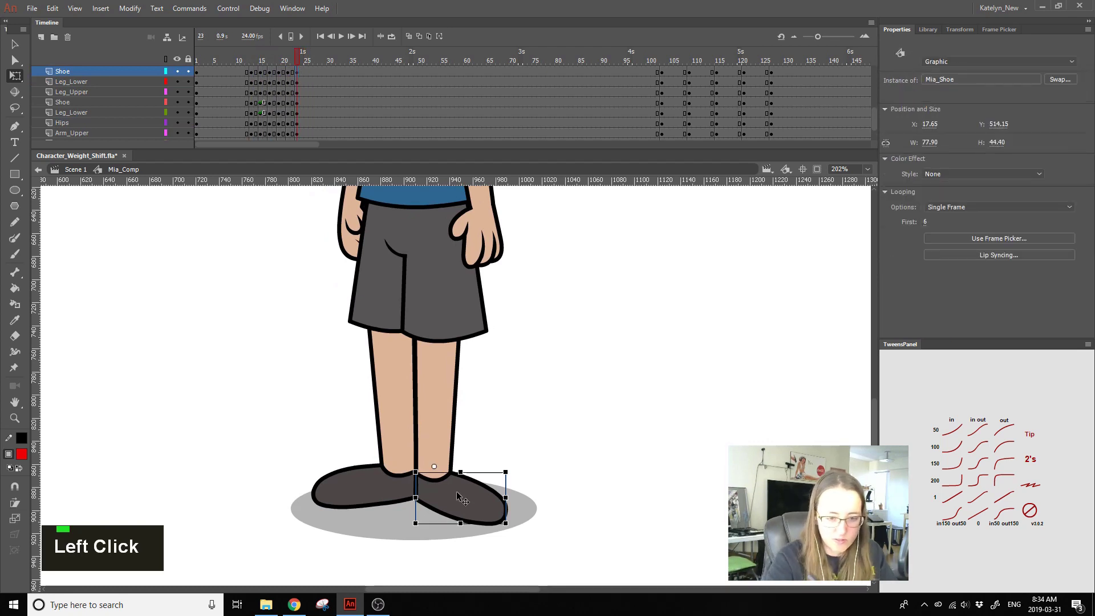
left_click(253, 72, "alt")
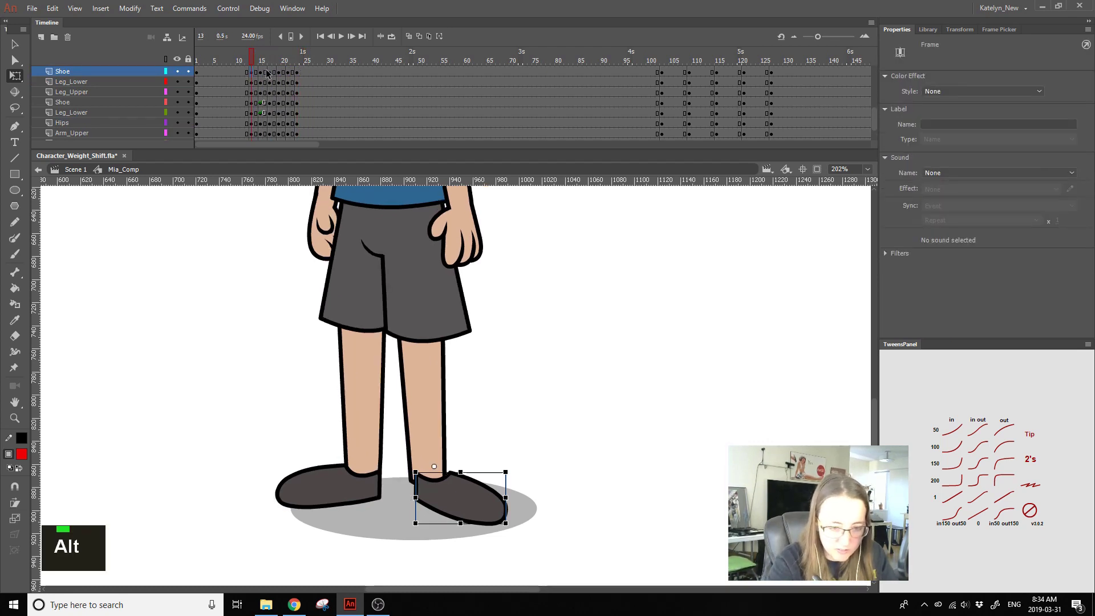
Step: Skew the planted shoe at frame 13 to meet the ankle, and slightly skew that leg's upper and lower parts toward the shoe
key("alt")
left_click(472, 471, "alt")
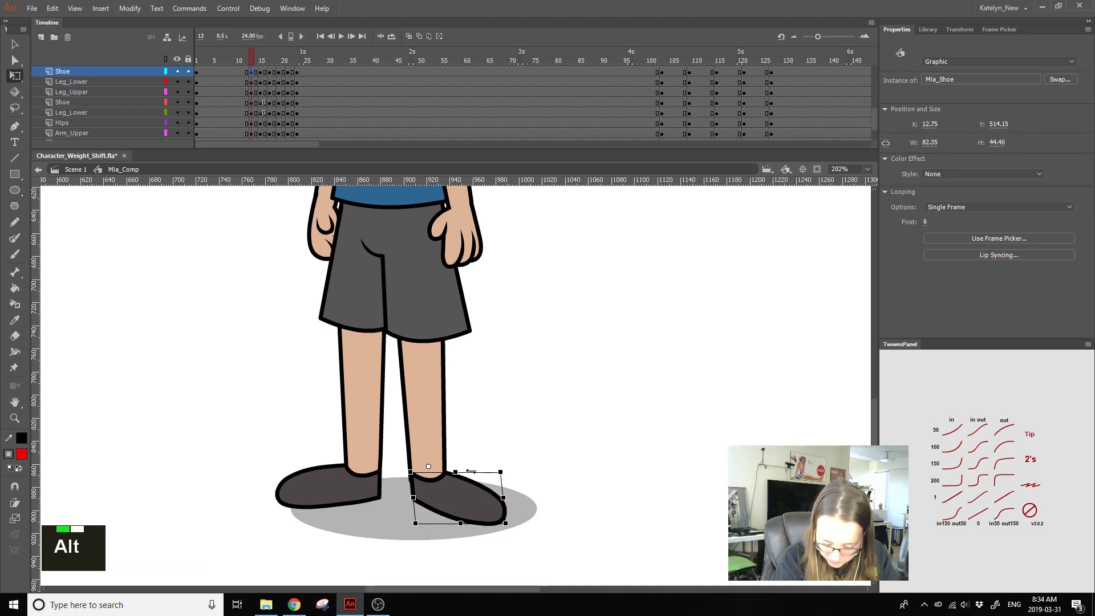
left_click(447, 406)
left_click(464, 318, "ctrl+shift")
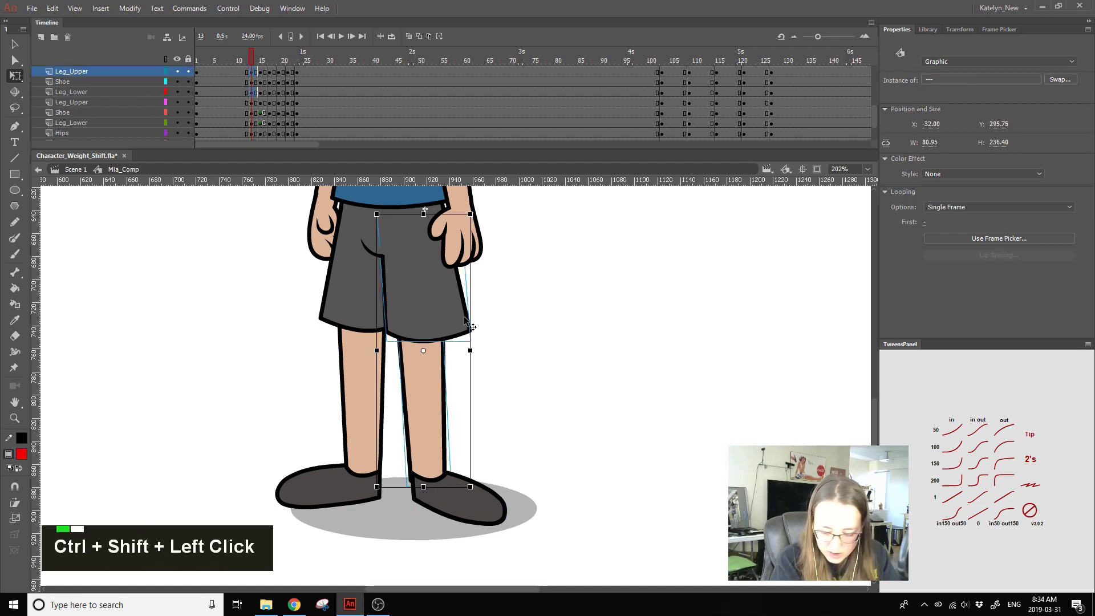
left_click(450, 474, "alt")
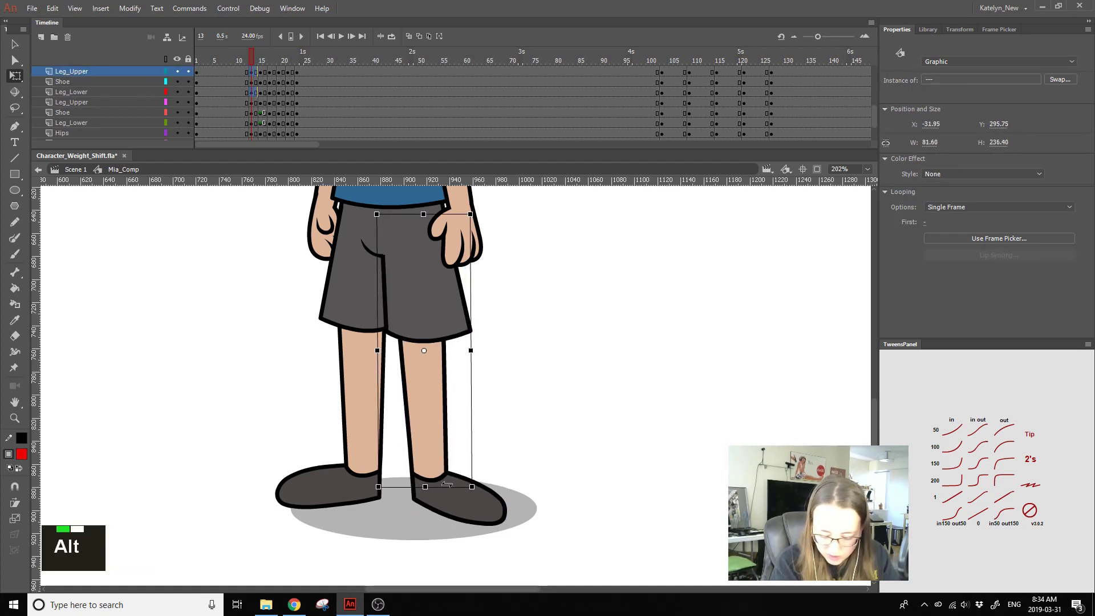
left_click(516, 454)
Step: Compare the planted leg and shoe around frames 13 to 15 with their final pose at frame 23
left_click_drag(247, 62, 247, 64)
left_click(256, 60)
left_click(298, 60)
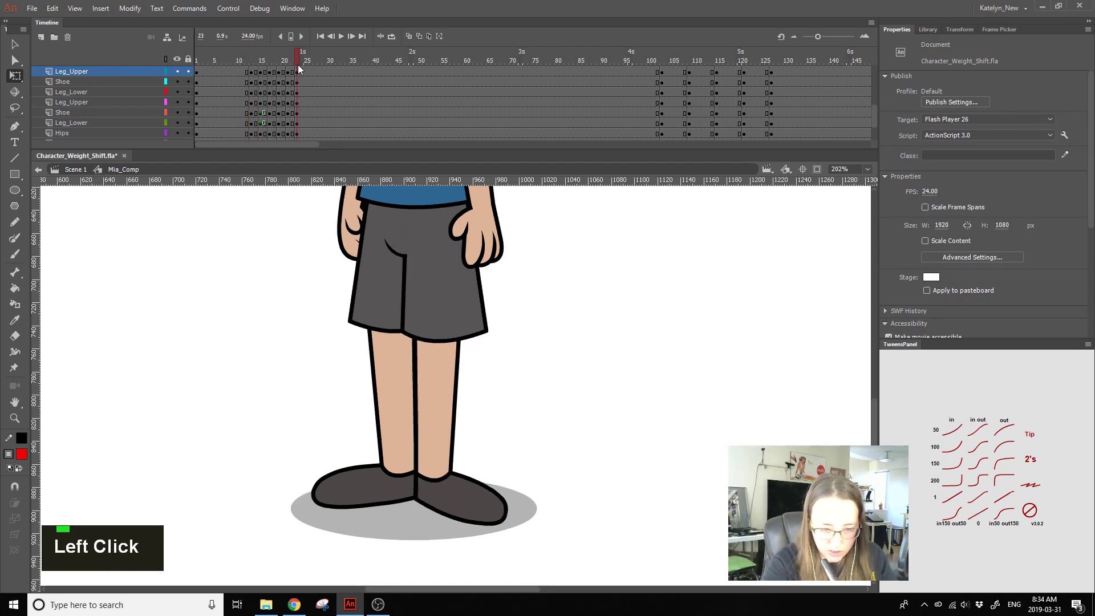
left_click(258, 60)
left_click(427, 358)
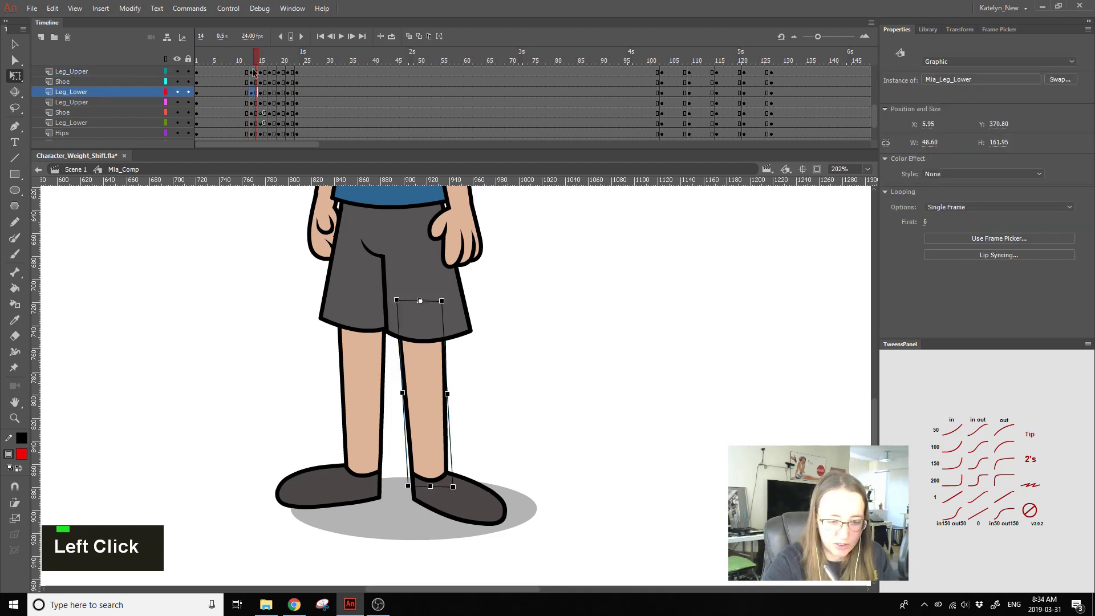
left_click(261, 59)
mouse_move(261, 60)
left_mouse_down()
mouse_move(317, 82)
mouse_move(254, 62)
left_mouse_up()
Step: Clear the planted shoe's keyframes from frame 15 to 21 on its Shoe layer
left_click(454, 481)
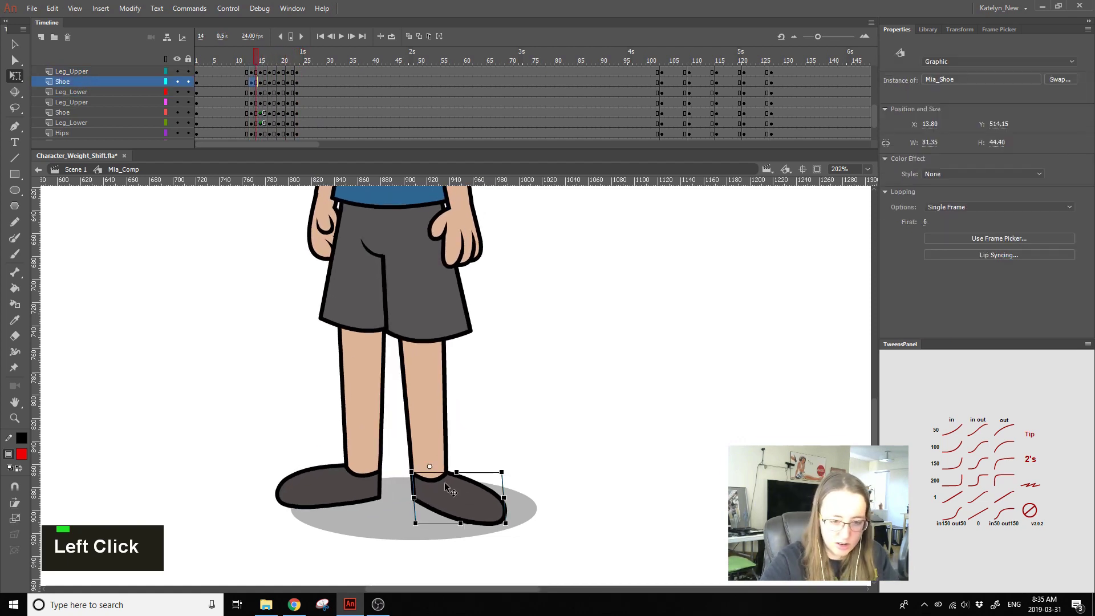
left_click(289, 84)
key("shift+F6")
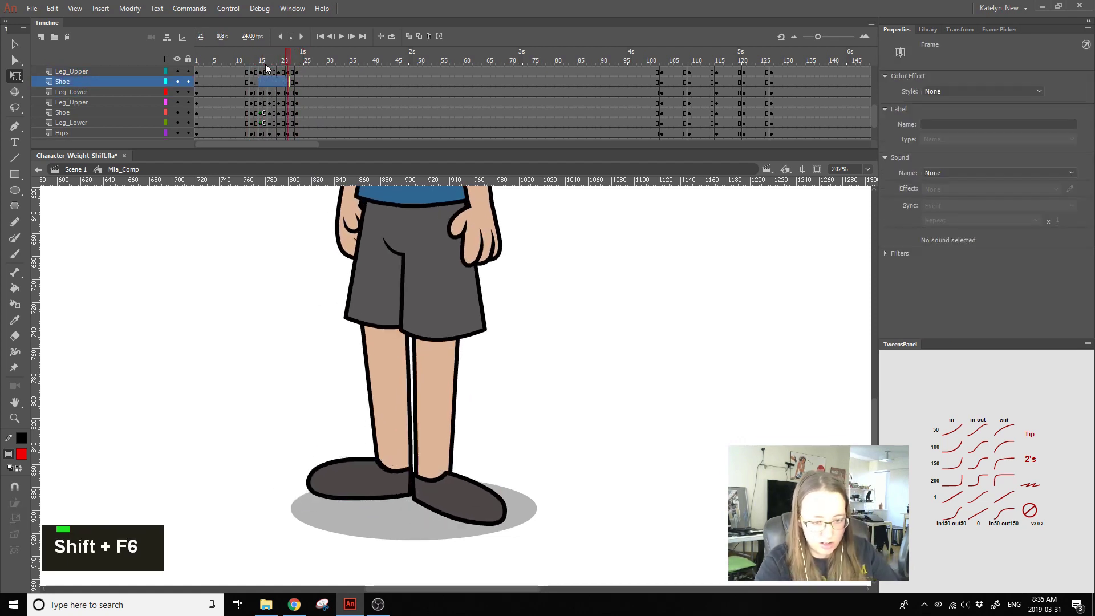
Step: Create a classic tween on the planted Shoe layer between frames 13 and 23, and insert a keyframe at frame 17
left_click(444, 394)
left_click(270, 82)
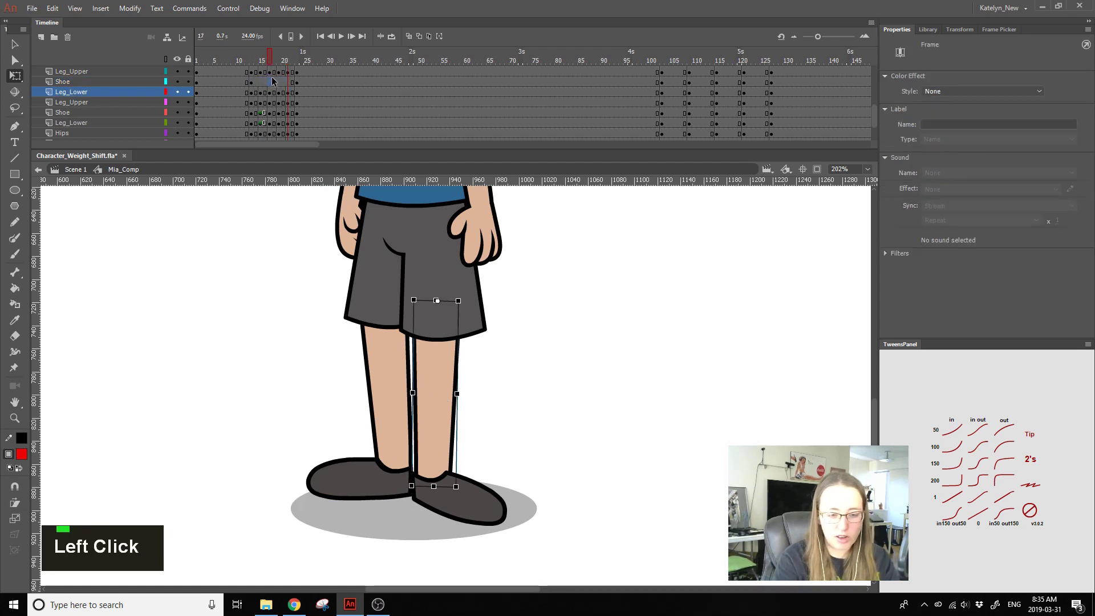
left_click(963, 520)
key("F6")
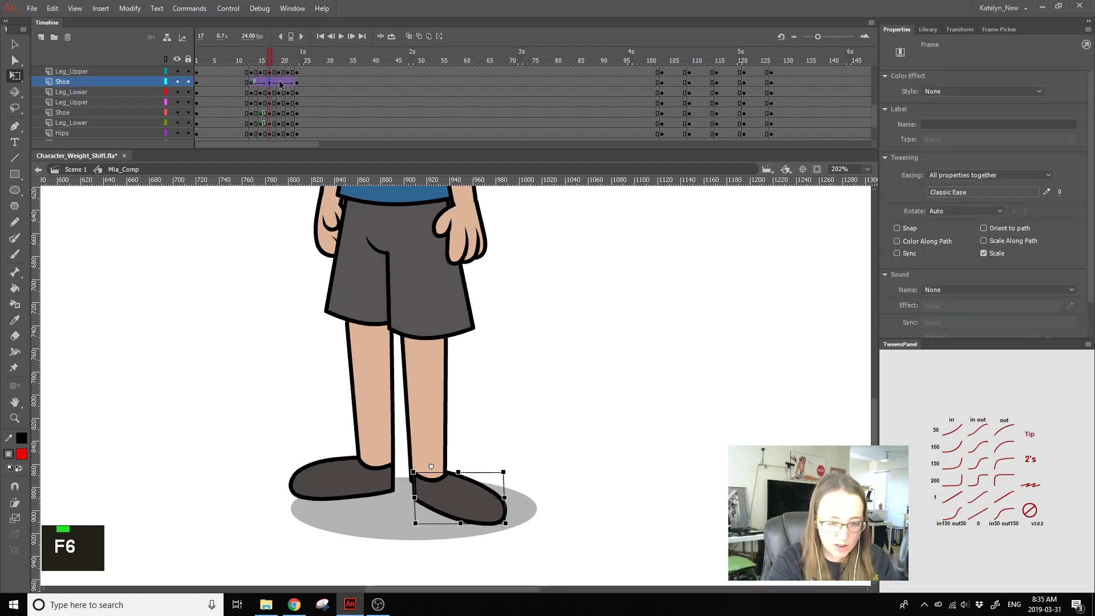
Step: Apply custom ease presets to the planted shoe's tween spans before and after the frame 17 keyframe
left_click(279, 82)
left_click(962, 451)
left_click(961, 451)
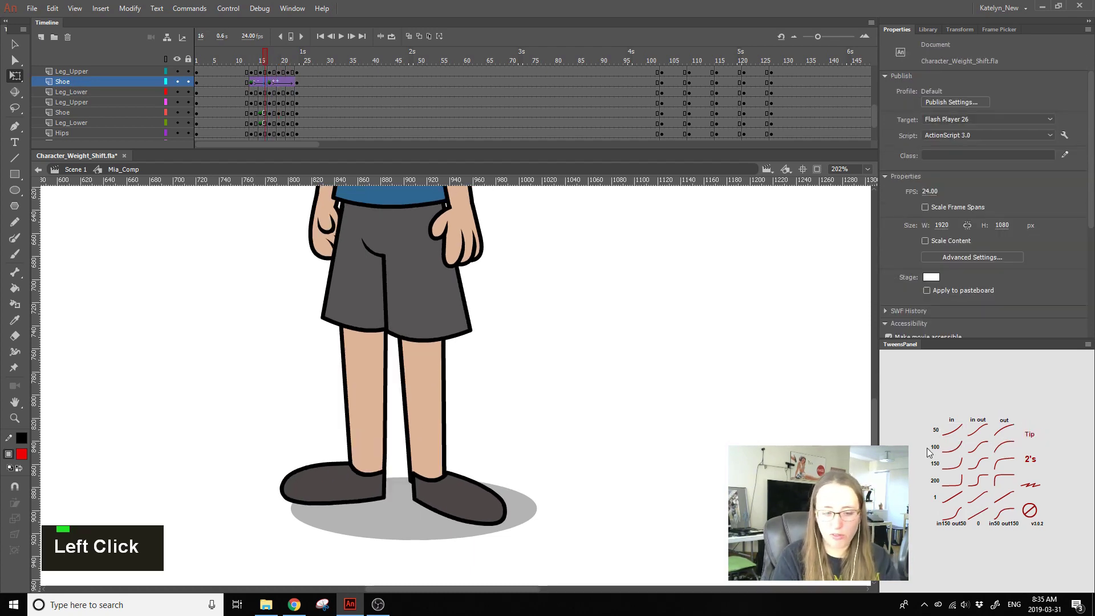
left_click(275, 83)
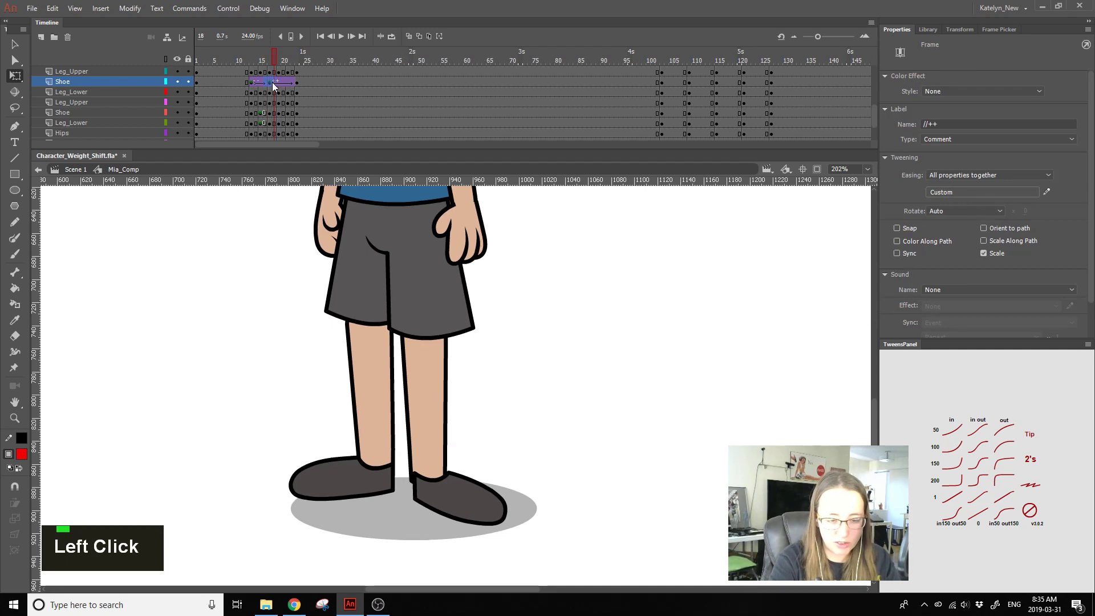
Step: Insert a keyframe at frame 18 of the planted shoe's tween and clear its frame 17 keyframe
key("F6")
double_click(270, 82)
key("super")
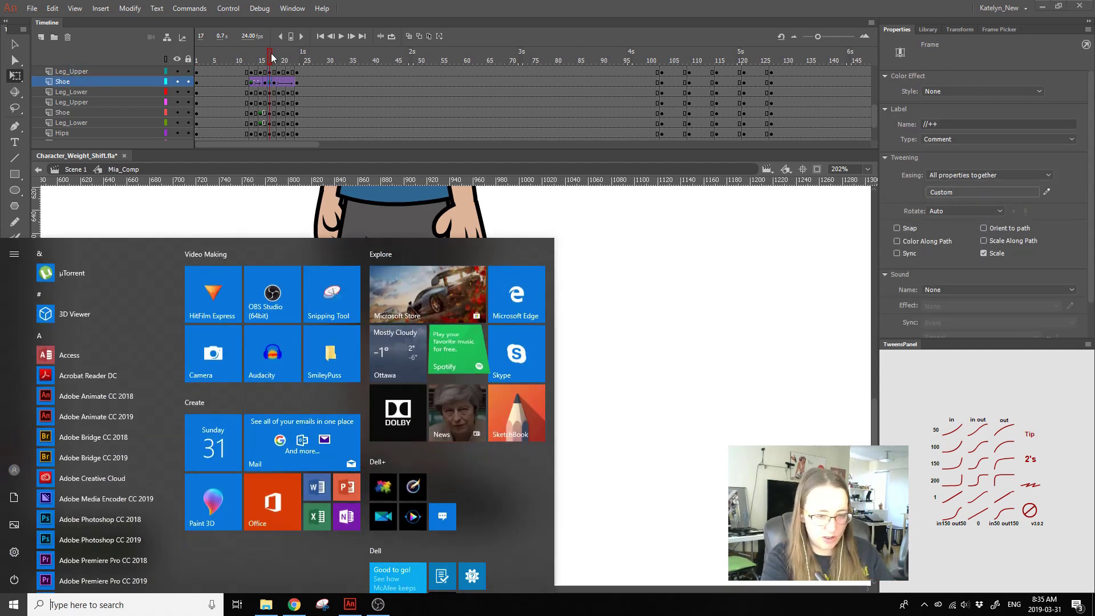
left_click(271, 58)
left_click(270, 82)
key("shift+F6")
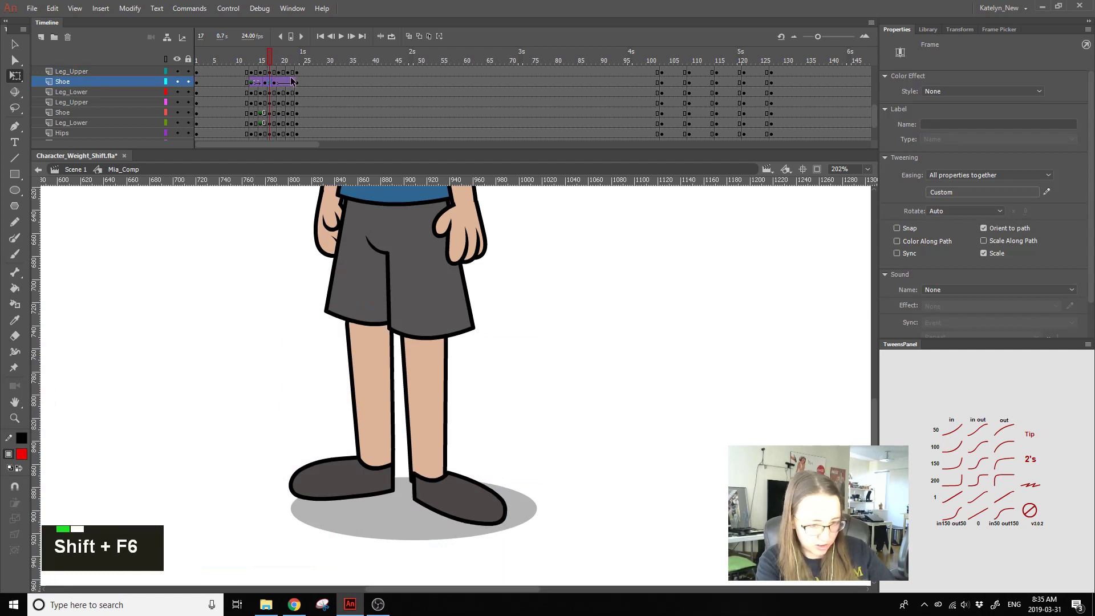
Step: Apply the 0 and out 100 ease presets around the planted shoe's frame 18 keyframe and convert the tween to keyframes on twos
left_click(978, 514)
left_click(289, 84)
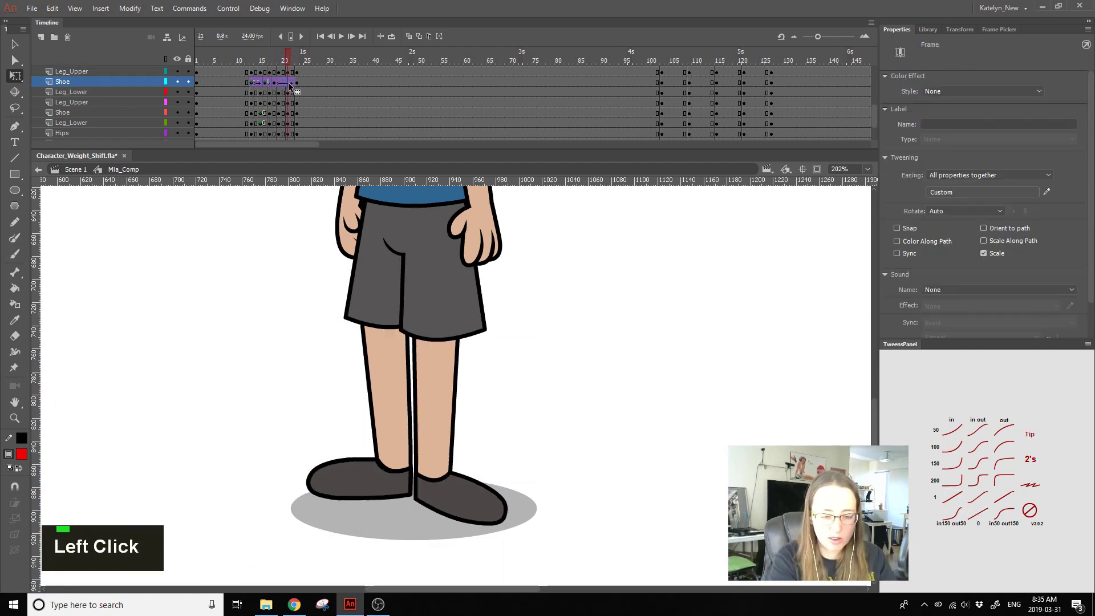
left_click(1005, 448)
mouse_move(255, 60)
left_mouse_down()
mouse_move(306, 81)
mouse_move(288, 83)
mouse_move(299, 82)
mouse_move(252, 64)
mouse_move(309, 74)
mouse_move(254, 63)
left_mouse_up()
key("F6")
left_click(1017, 467)
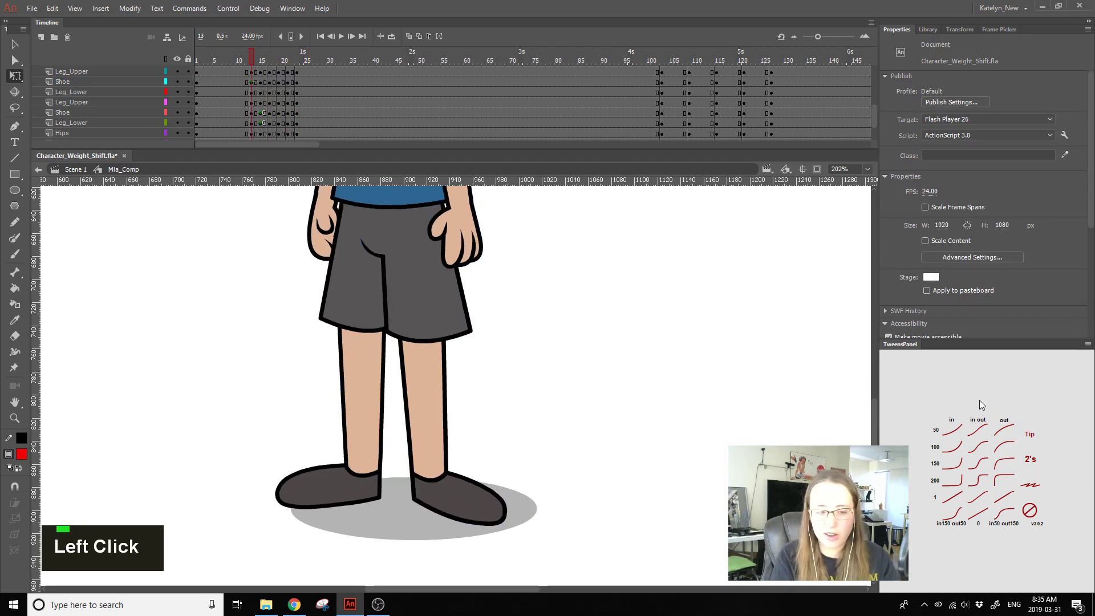
Step: Copy the planted lower leg's and shoe's frame 13 keyframes to frame 1 on their own layers
left_click(412, 372)
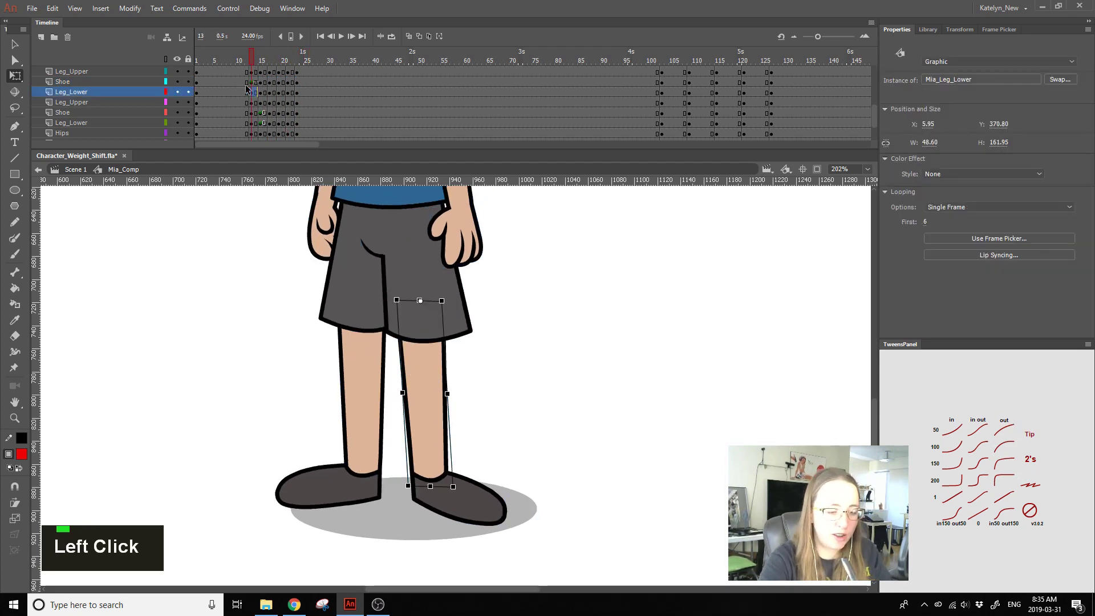
double_click(249, 91)
left_click(250, 93, "alt")
left_click_drag(194, 93, 194, 92)
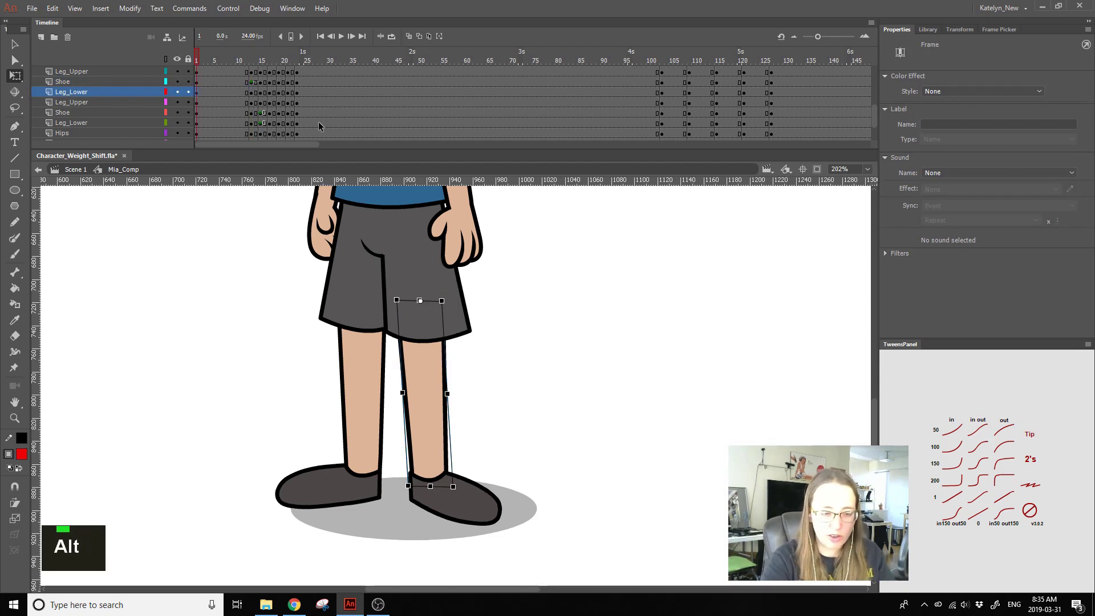
left_click(429, 502)
left_click(251, 81)
left_click_drag(251, 82, 195, 81)
mouse_move(255, 64)
left_mouse_down()
mouse_move(319, 97)
mouse_move(254, 67)
left_mouse_up()
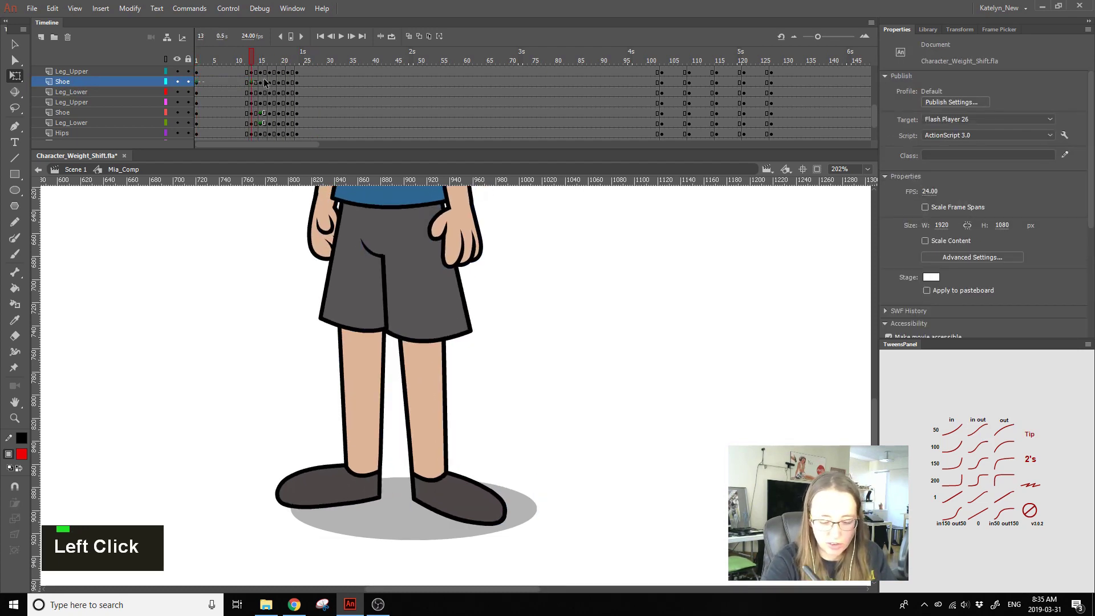
Step: Clear the planted lower leg's keyframes from frame 15 to 21 and tween it from frame 13 to 23 with the 0 preset
left_click(428, 394)
left_click(261, 93)
left_click(288, 93, "shift")
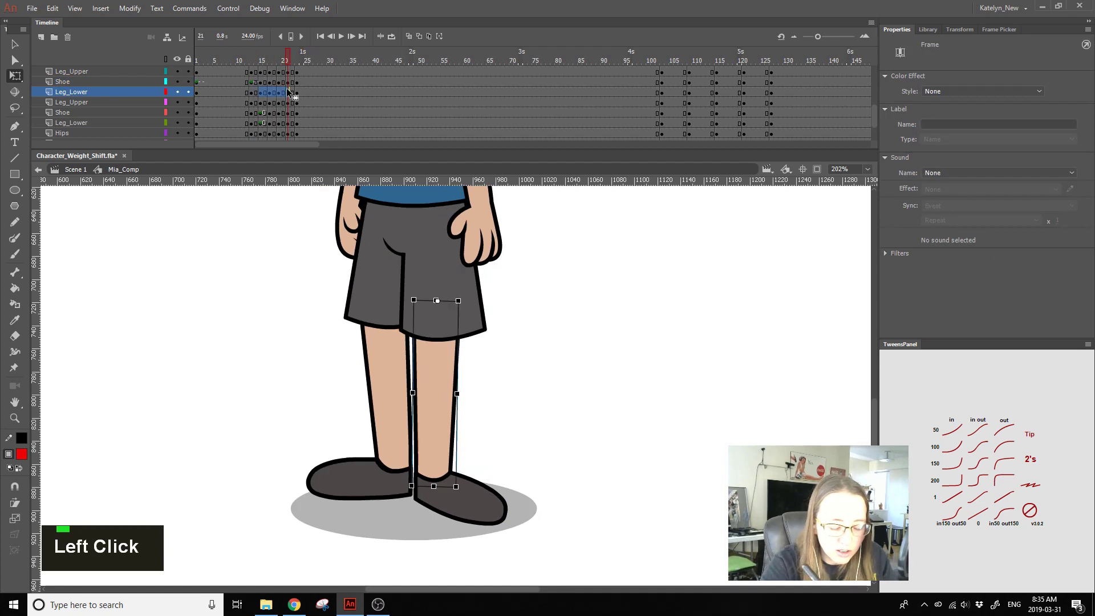
key("shift+F6")
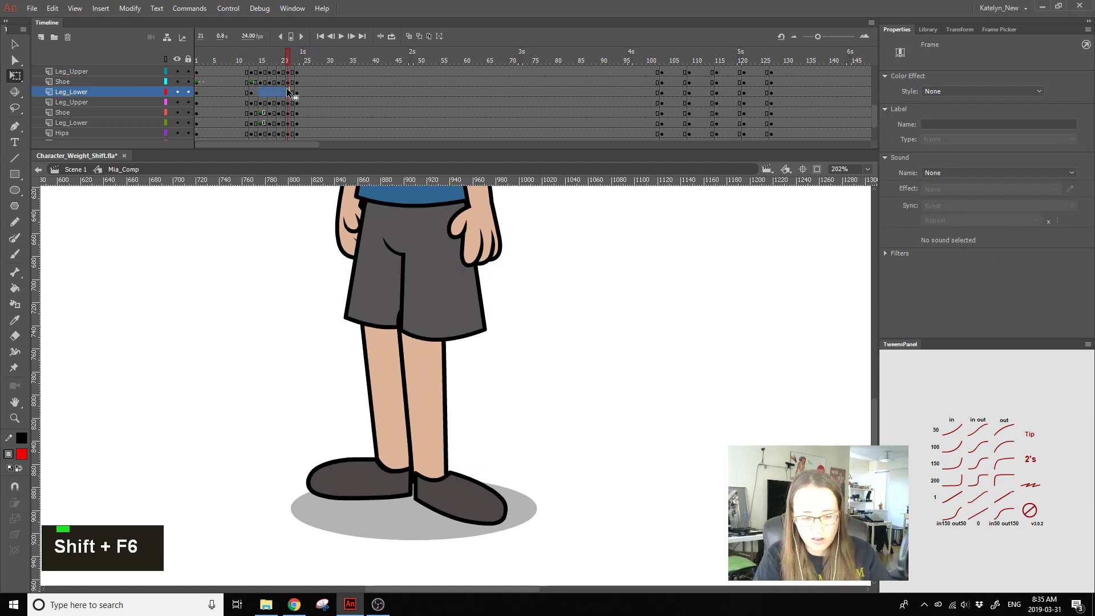
left_click(965, 511)
left_click_drag(249, 68, 286, 66)
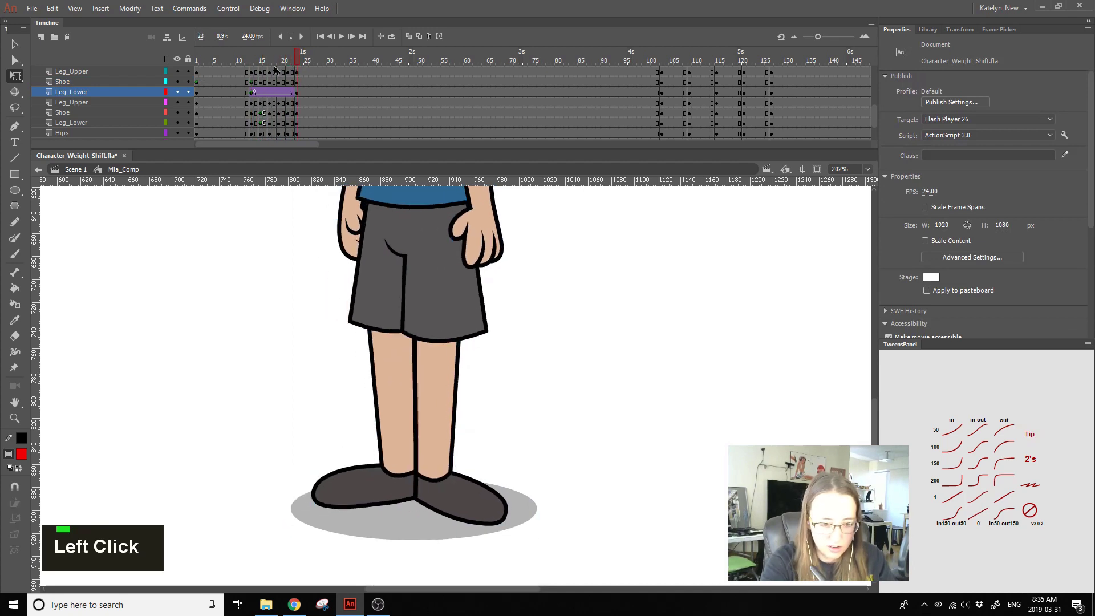
Step: Split the planted lower leg's tween with a keyframe at frame 19
left_click(275, 93)
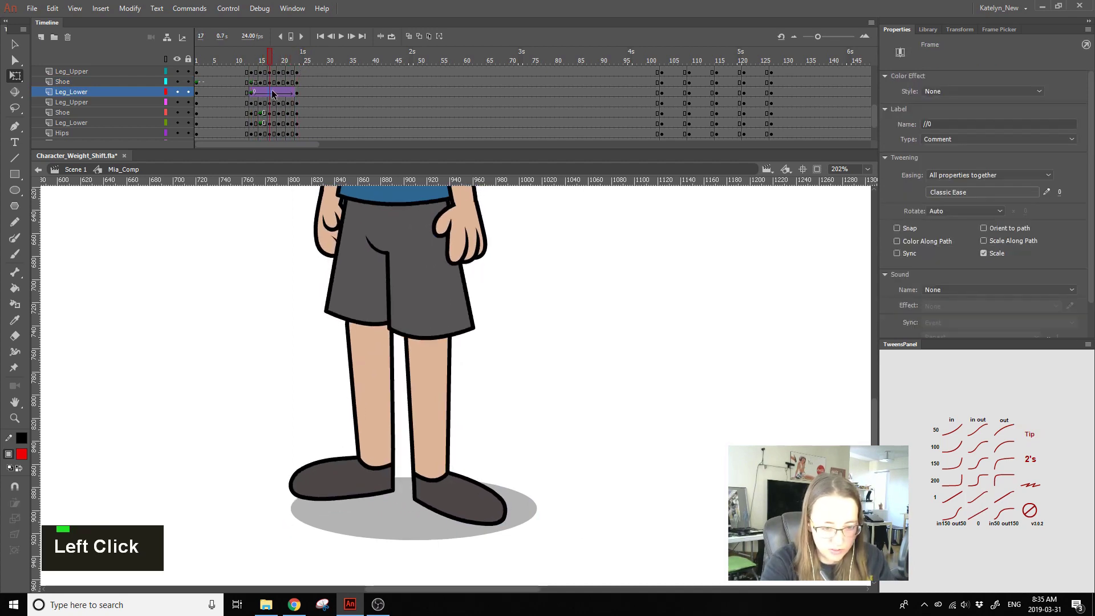
key("F6")
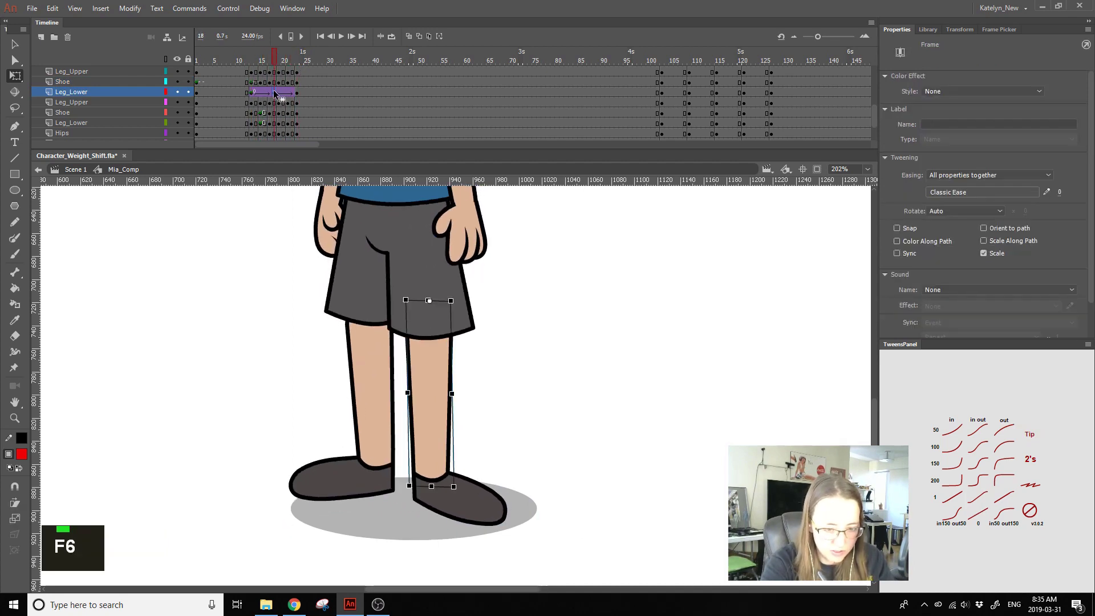
key("shift+z")
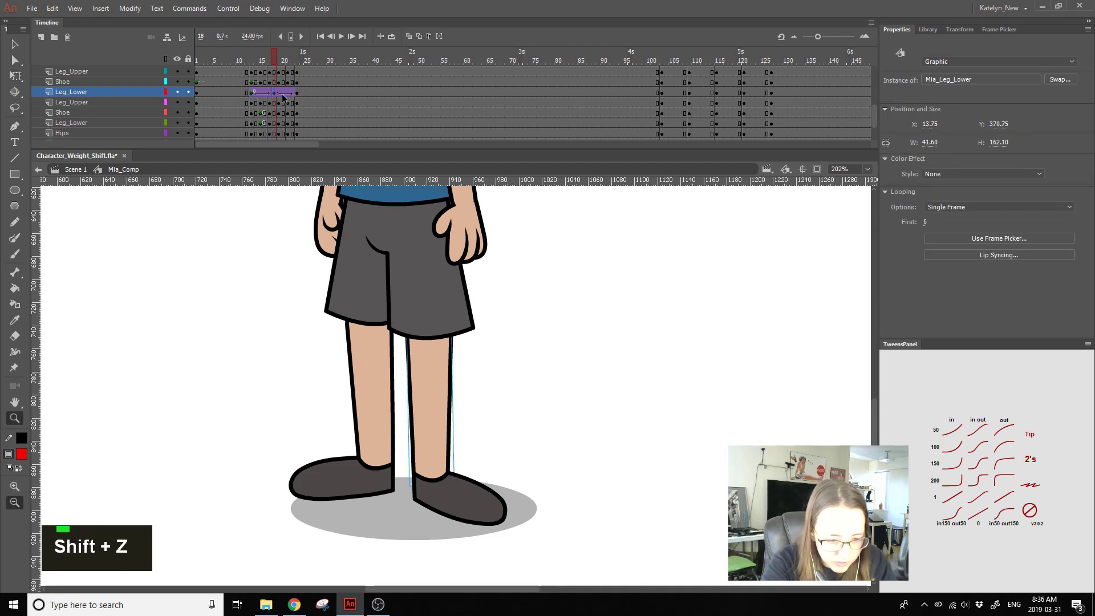
left_click(278, 92)
key("F6")
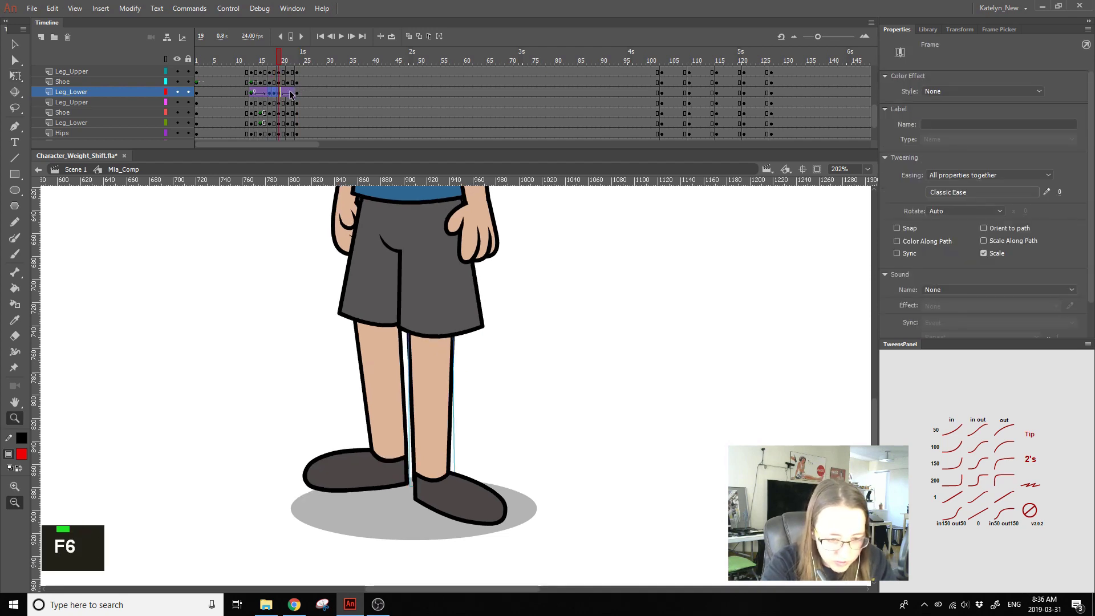
double_click(290, 92)
key("shift+F6")
Step: Apply ease presets to the planted lower leg's tween spans around frame 19 and convert frames 13 to 23 to keyframes on twos
left_click(285, 93)
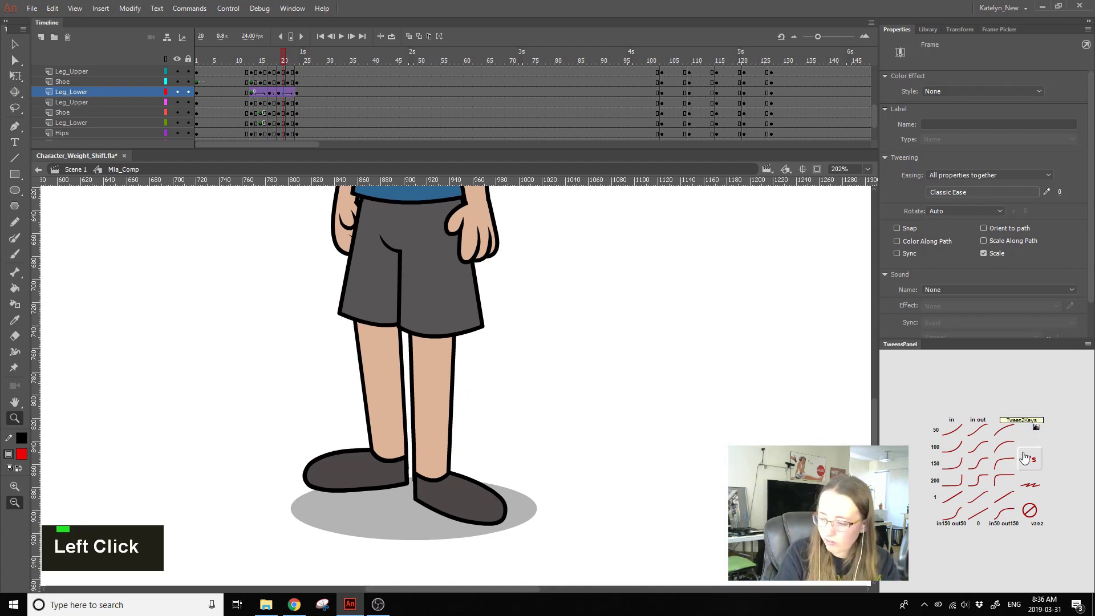
left_click(1025, 458)
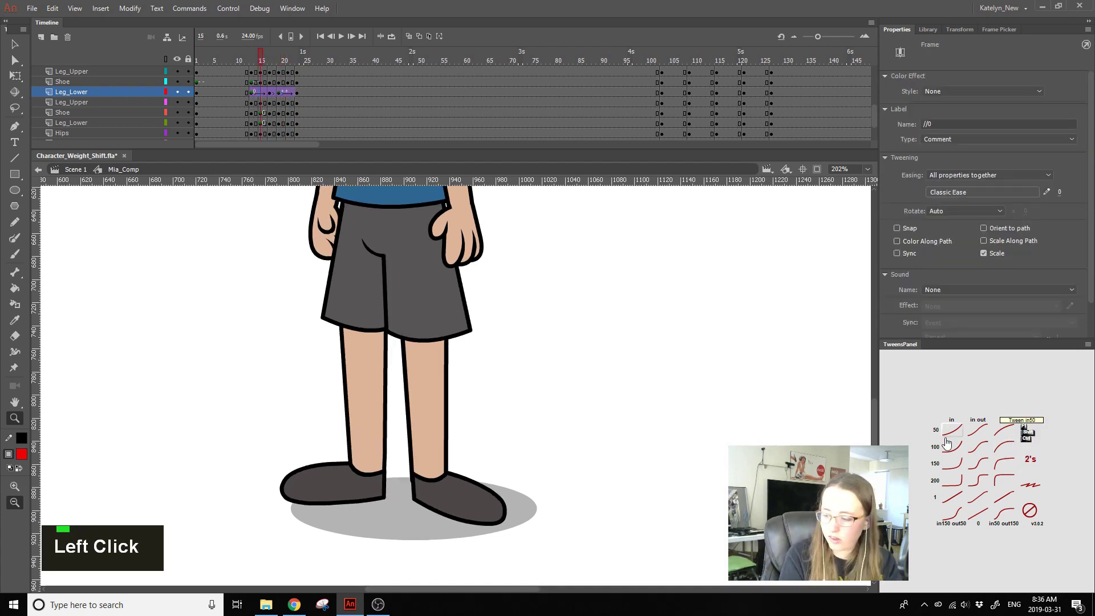
left_click(947, 444)
left_click_drag(255, 95, 293, 91)
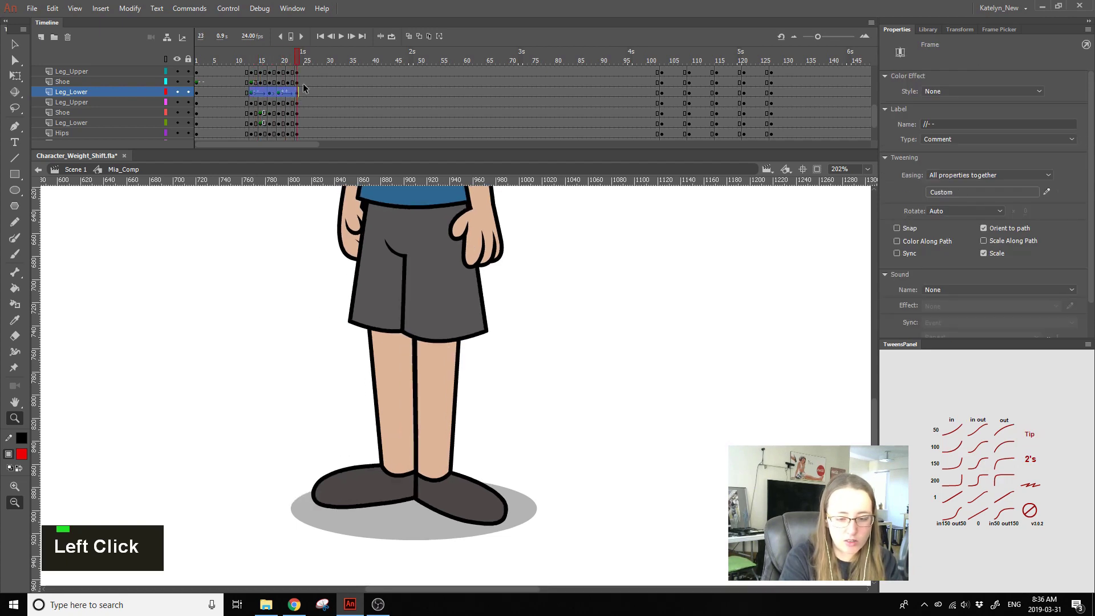
key("F6")
left_click(1037, 463)
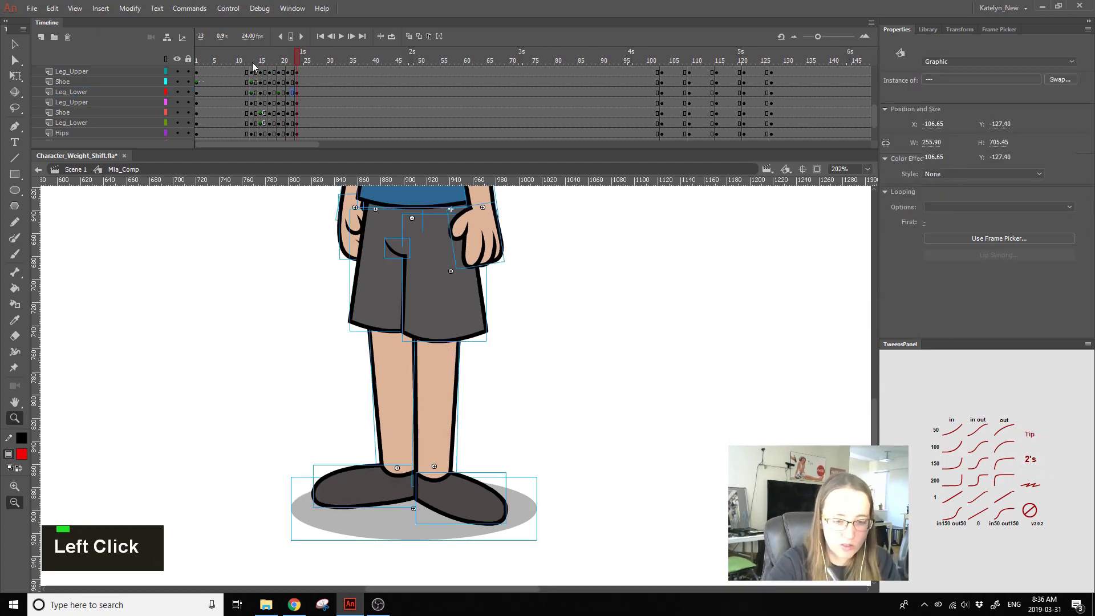
Step: Play back and scrub the legs between frames 13 and 23 to check the motion of the planted leg
mouse_move(266, 63)
left_mouse_down()
mouse_move(308, 77)
mouse_move(265, 67)
left_mouse_up()
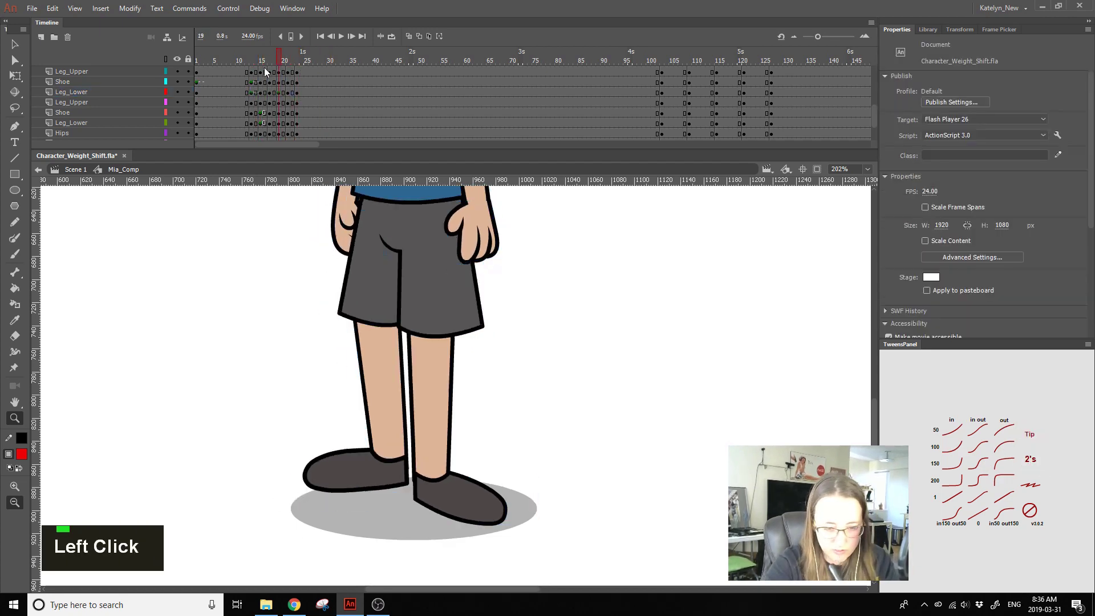
key("Return")
key("Return")
left_click(254, 66)
key("Return")
key("Return")
left_click(254, 61)
left_click(265, 60)
left_click_drag(263, 65, 261, 58)
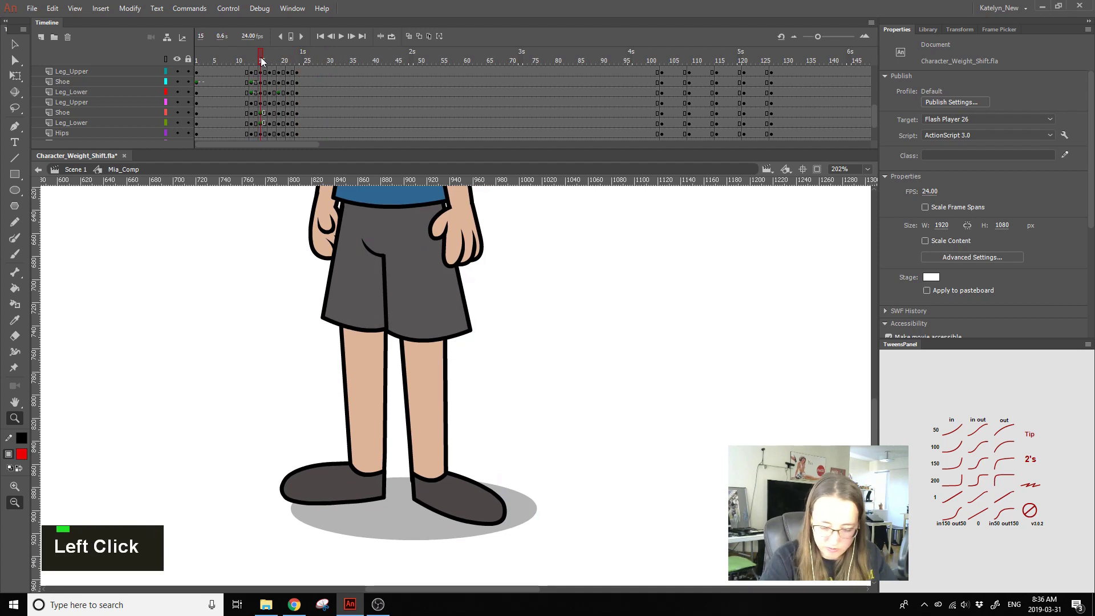
Step: Examine up close how the planted lower leg lines up with its shoe from frame 15 to the final pose
left_click(434, 404)
mouse_move(388, 477)
left_mouse_down()
mouse_move(404, 456)
mouse_move(455, 442)
mouse_move(447, 424)
mouse_move(440, 441)
left_mouse_up()
key("q")
left_click(426, 342)
left_click(270, 61)
left_click(426, 355)
left_click(289, 61)
left_click(416, 247)
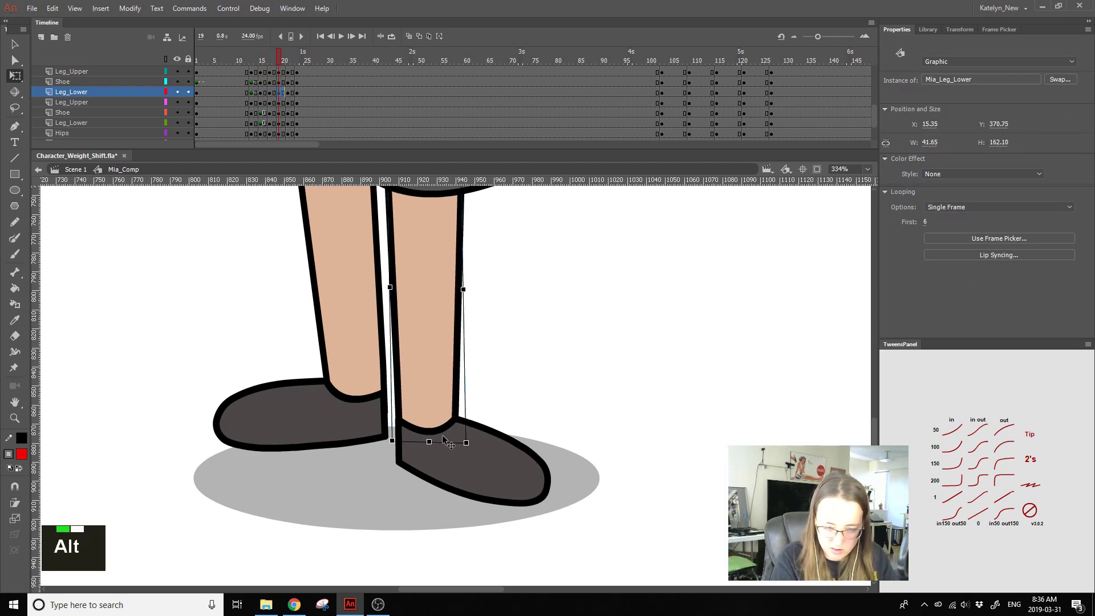
left_click(299, 60)
left_click(308, 61)
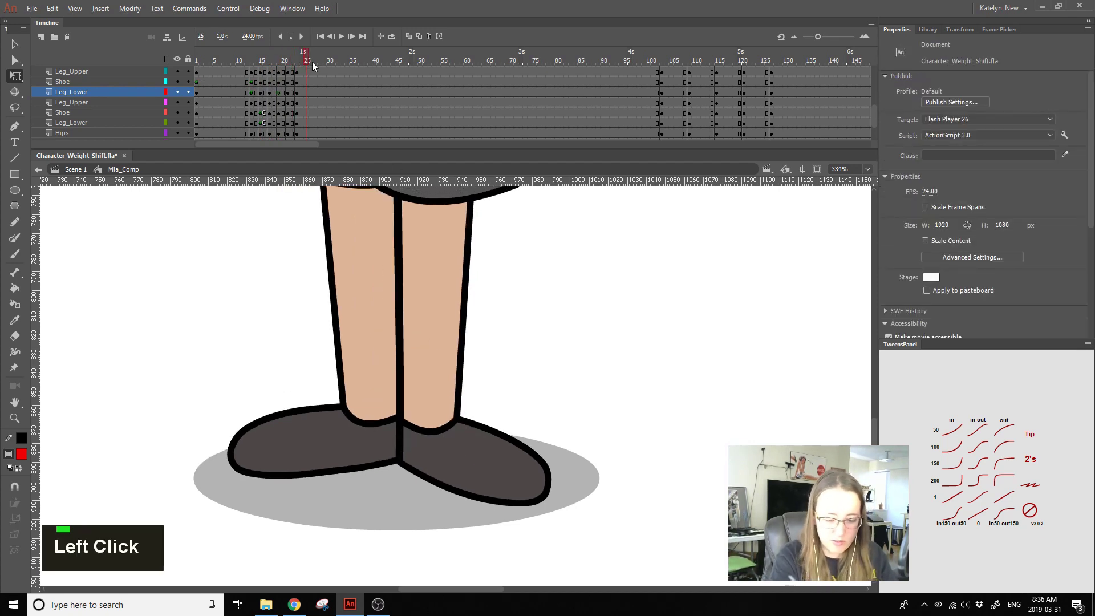
Step: Play back the whole character's weight shift repeatedly from about frame 12 to judge its timing and smoothness
left_click(15, 418)
left_click(506, 393)
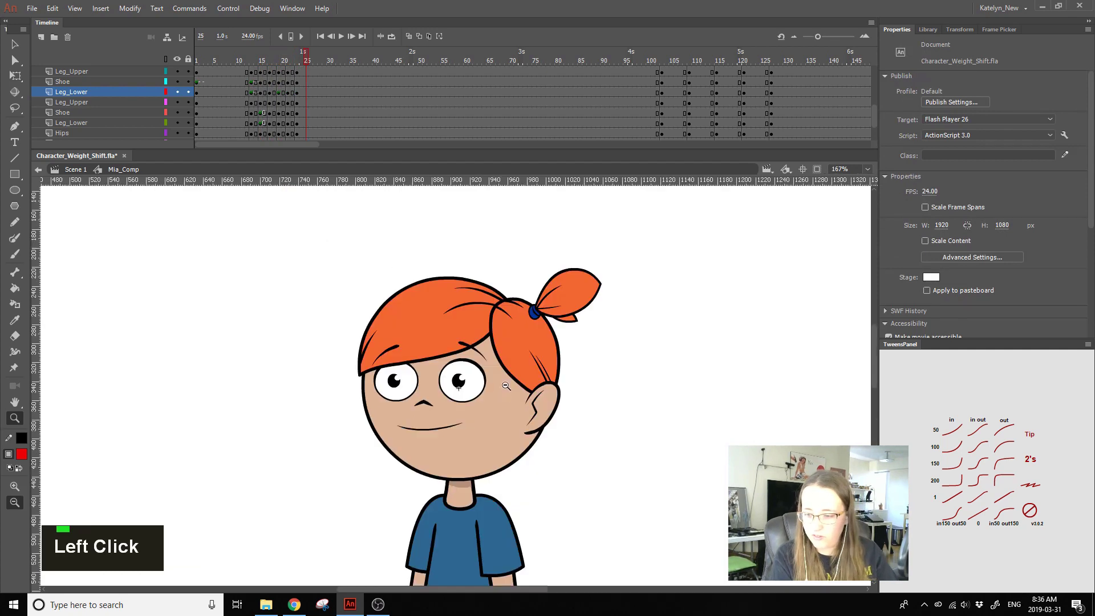
left_click(493, 475)
scroll(491, 451, "down", 3)
key("space")
key("Return")
key("Return")
left_click(247, 60)
key("space")
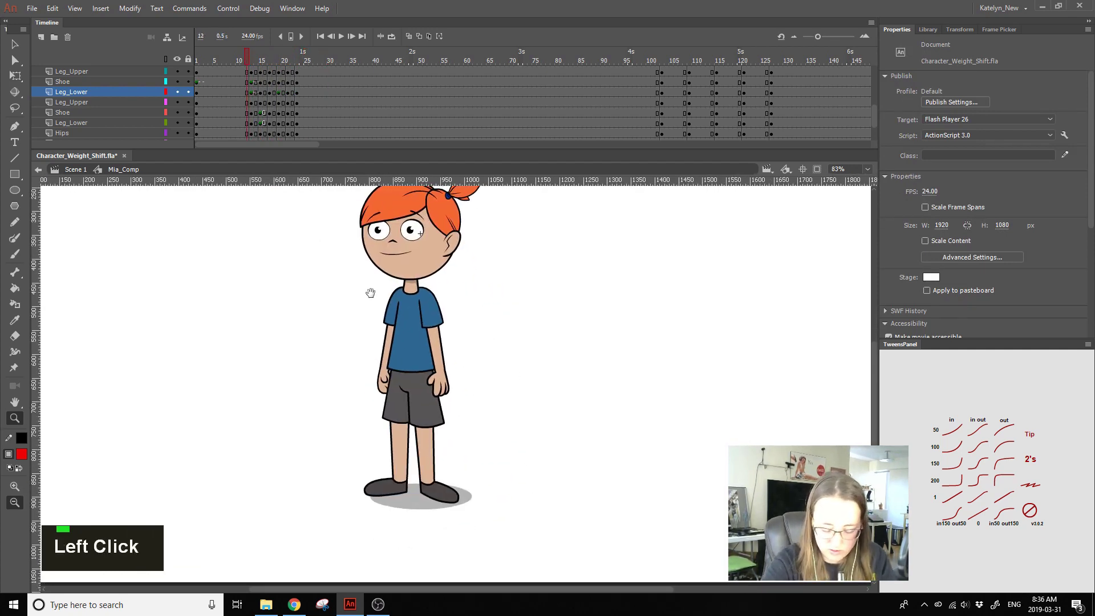
left_click_drag(374, 286, 333, 327)
key("Return")
left_click(245, 63)
key("Return")
left_click(256, 62)
key("Return")
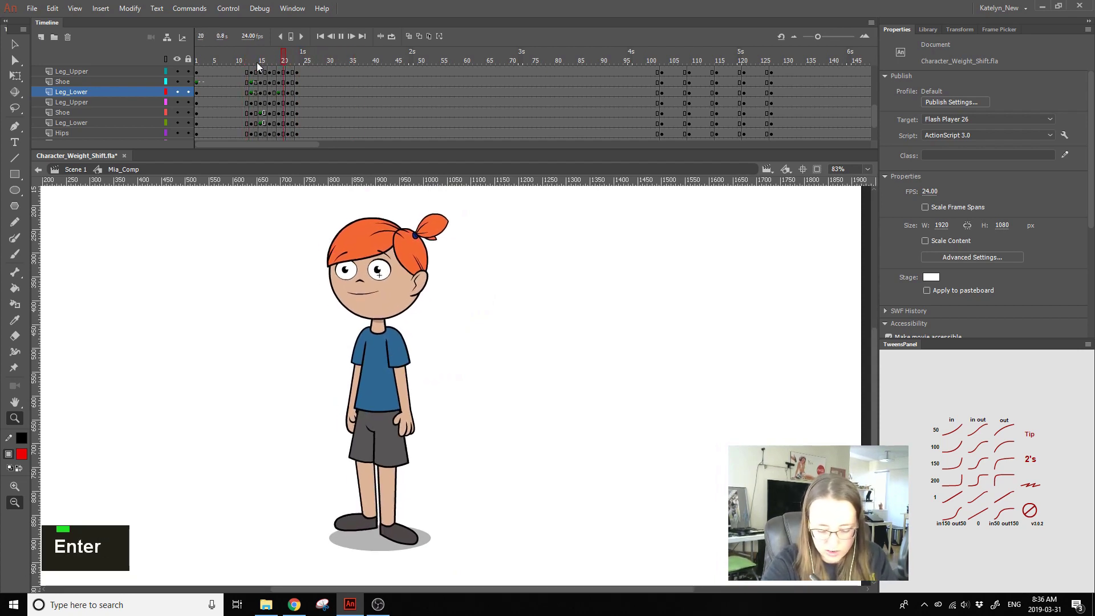
left_click(242, 63)
key("Return")
left_click(242, 60)
key("Return")
key("Return")
left_click(288, 63)
left_click_drag(289, 64, 254, 92)
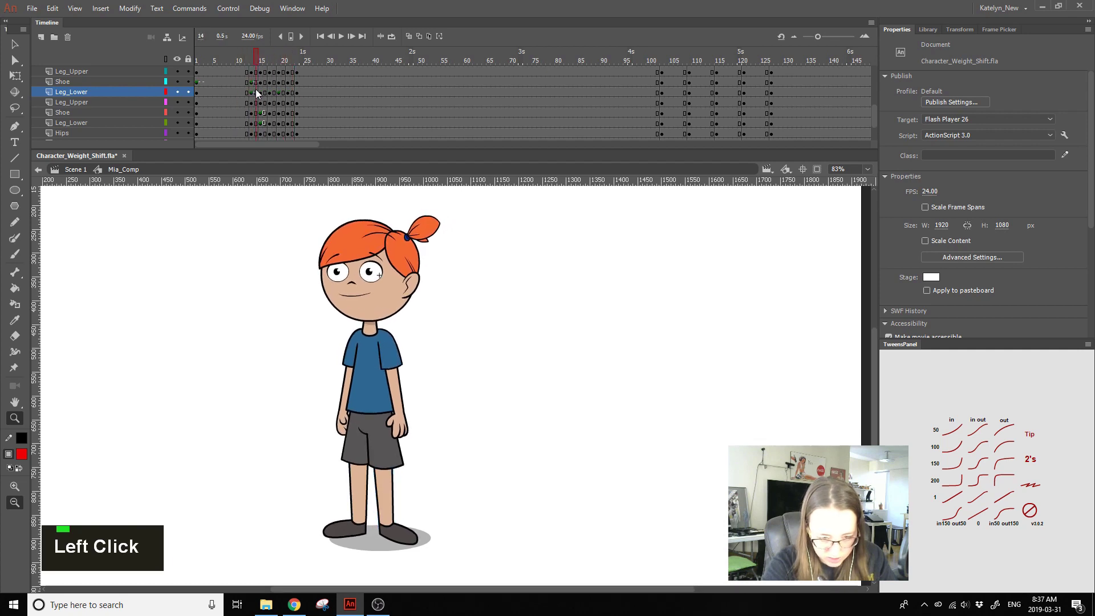
Step: Add a new layer above the Notes layer in the character's timeline
left_click(417, 476)
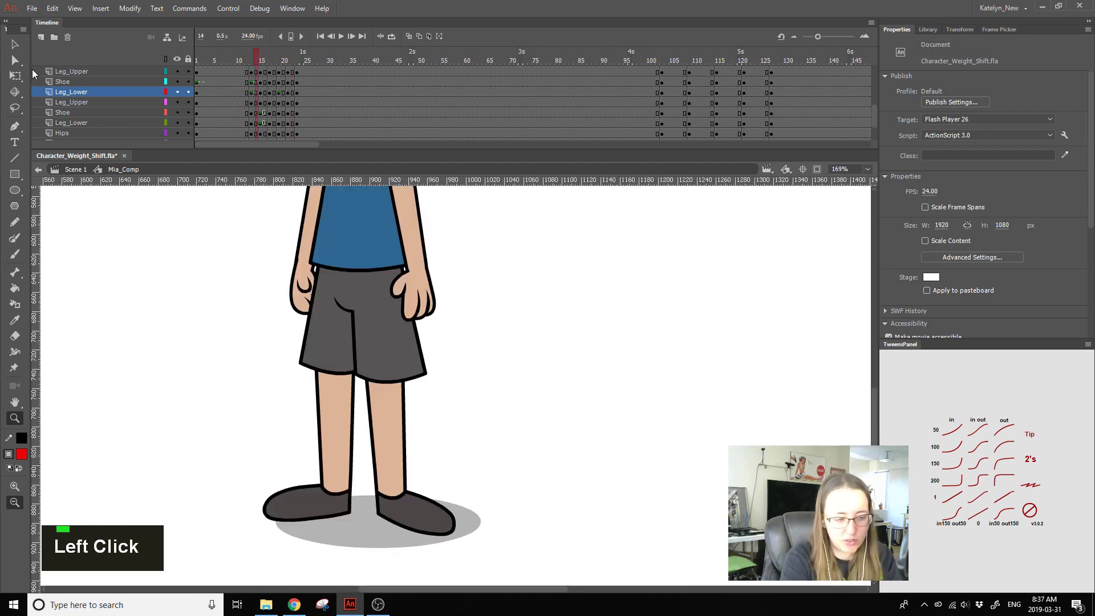
left_click(16, 77)
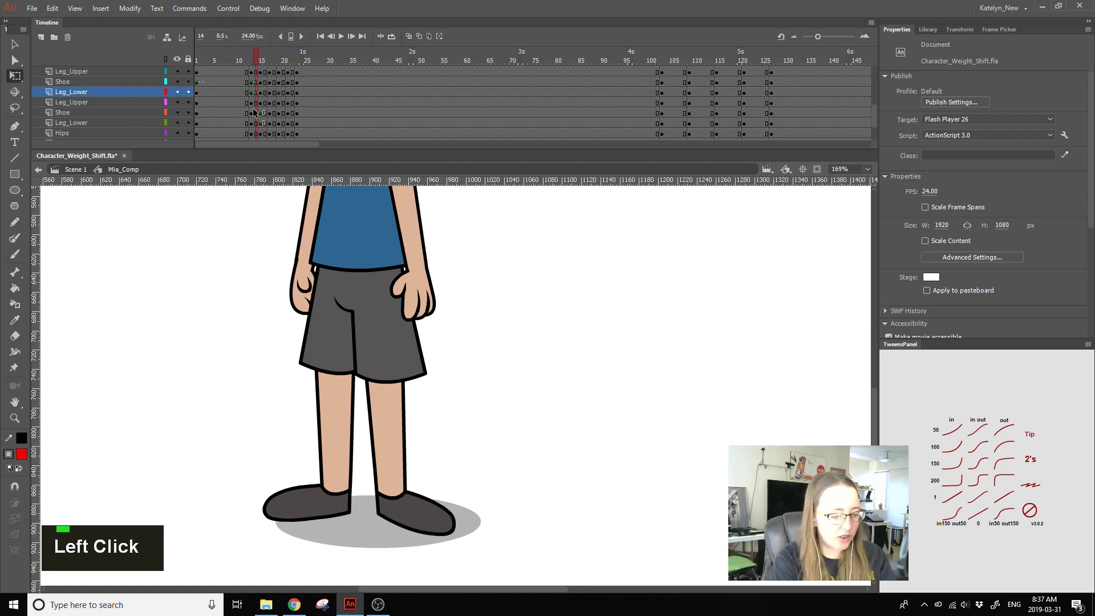
key("bracketright")
key("bracketleft")
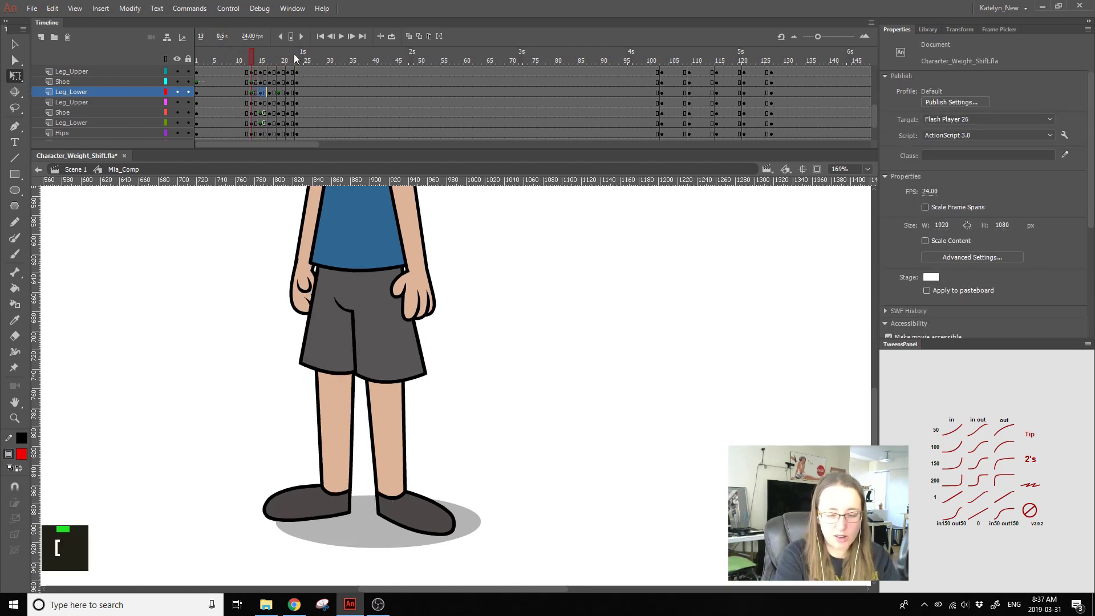
left_click_drag(875, 116, 890, 56)
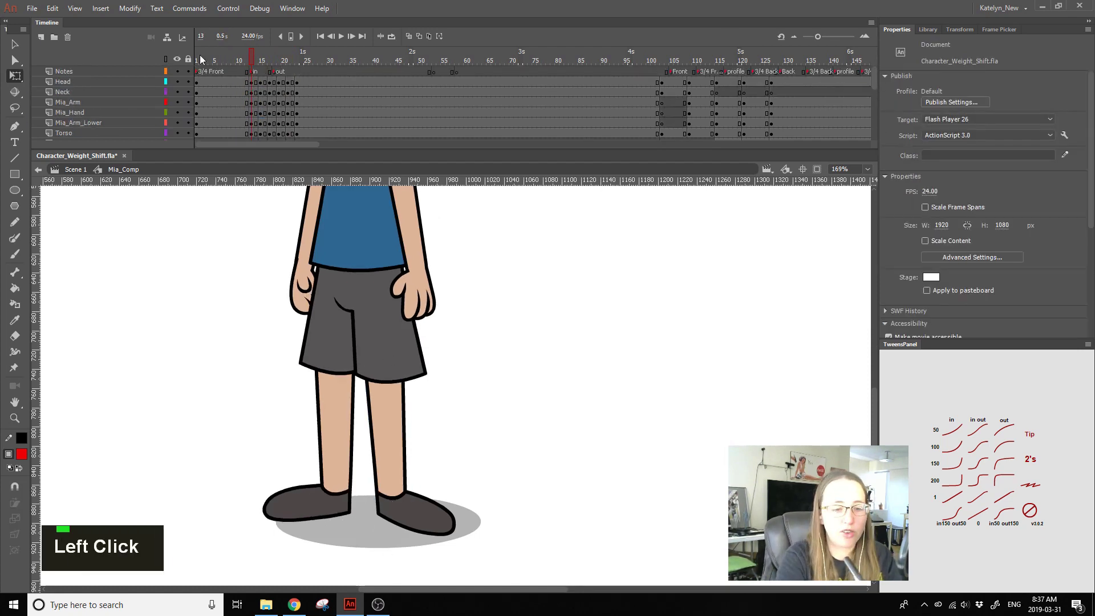
left_click(254, 73)
left_click(40, 37)
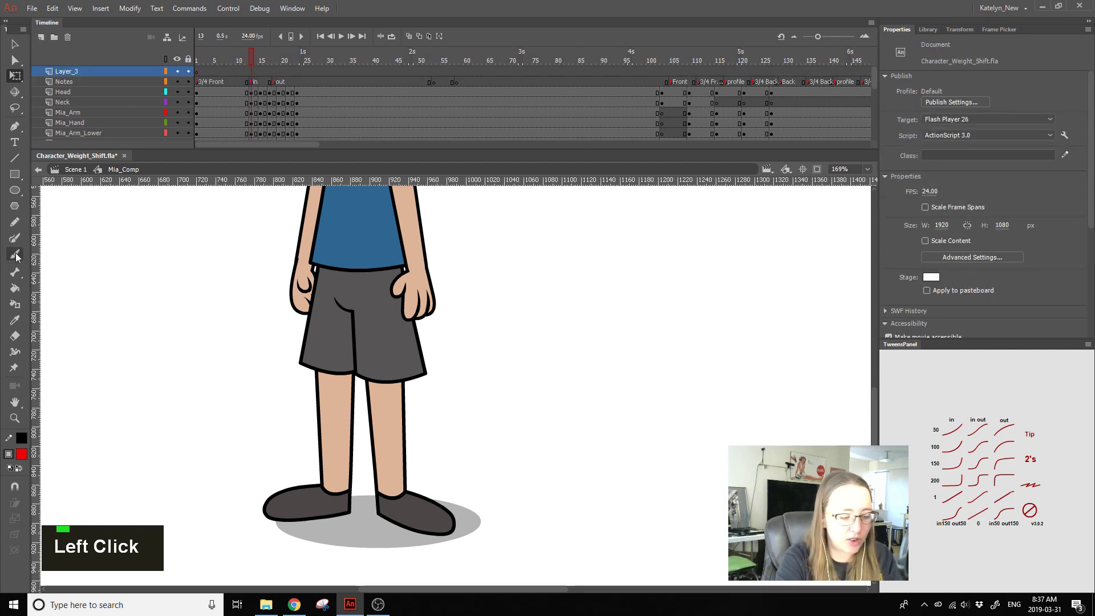
Step: With the Brush tool, paint a small red dot at the moving shoe's heel corner on frame 13 of the new layer
left_click(16, 254)
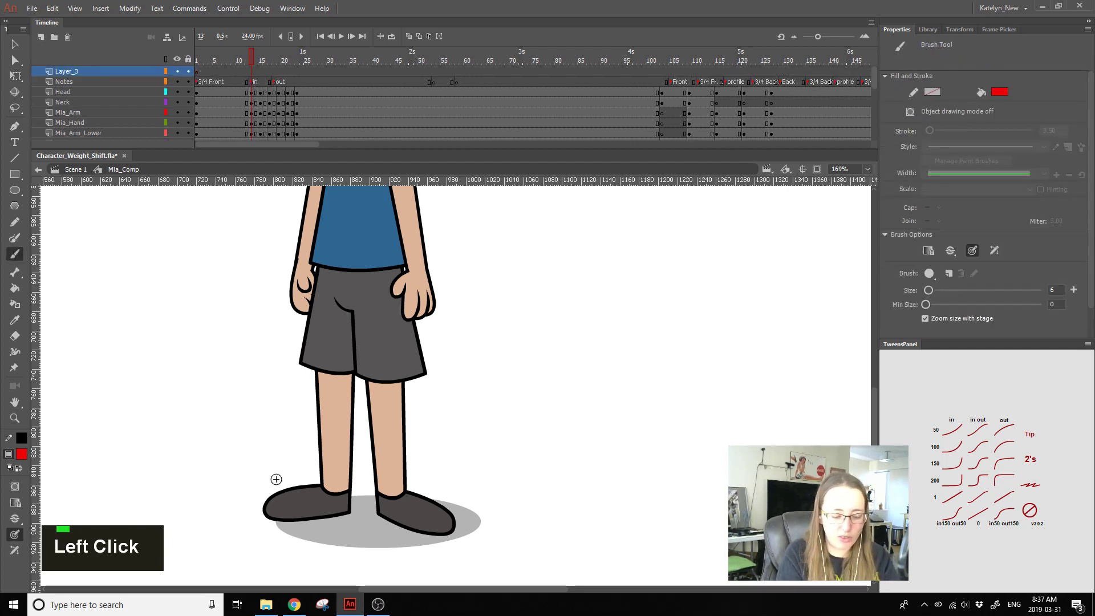
key("ctrl+z")
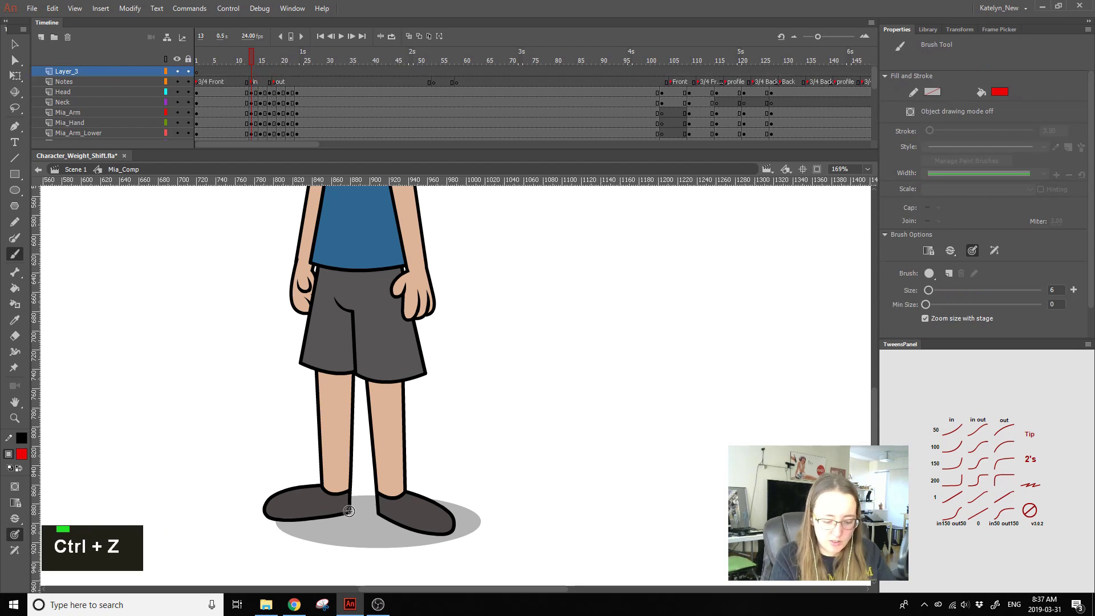
left_click(349, 512)
key("bracketright")
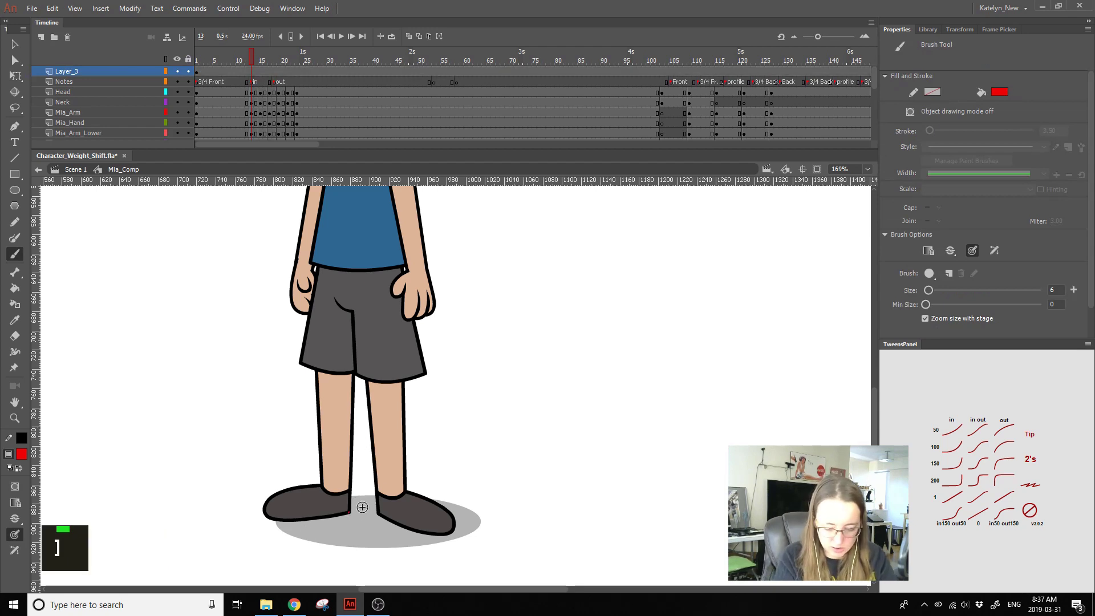
left_click(252, 81)
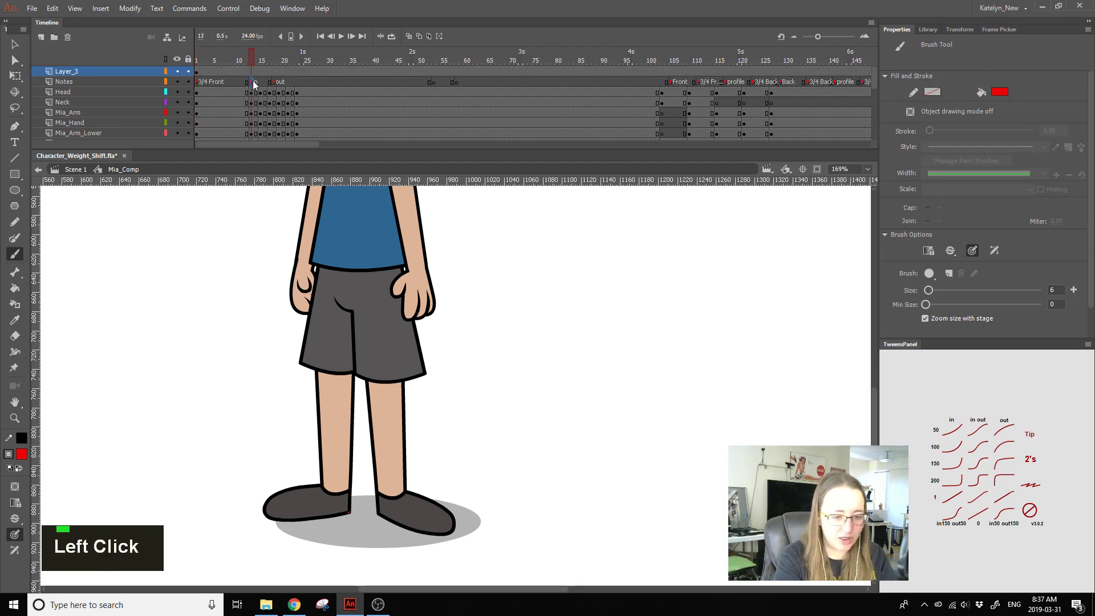
left_click(252, 72)
Step: Mark the moving shoe's heel corner with a red dot on every second frame from 15 to 23
key("period")
key("period")
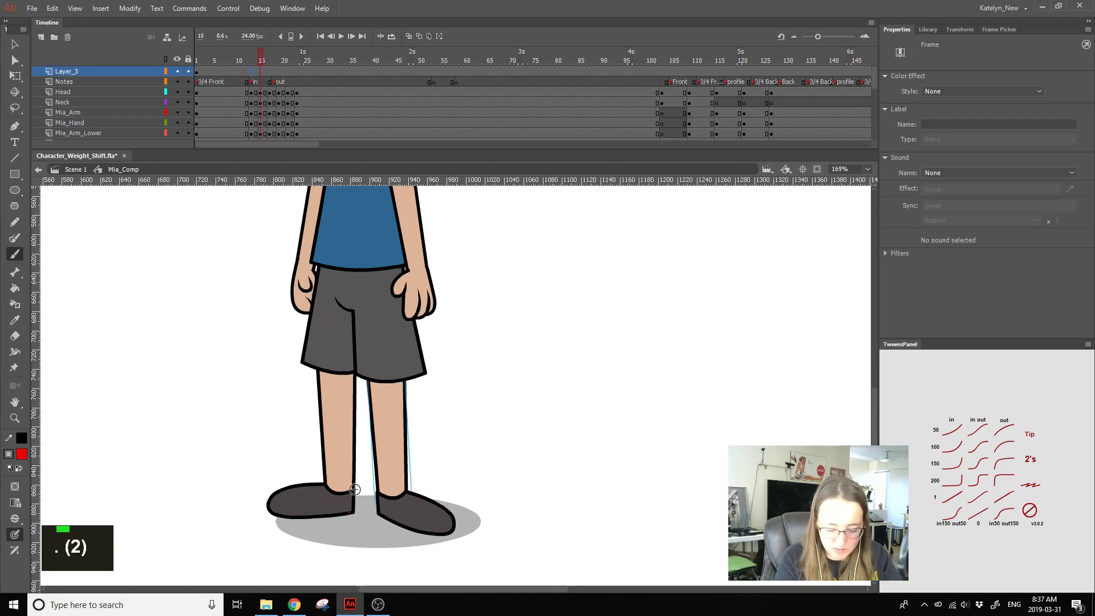
left_click(354, 510)
key("period")
key("period")
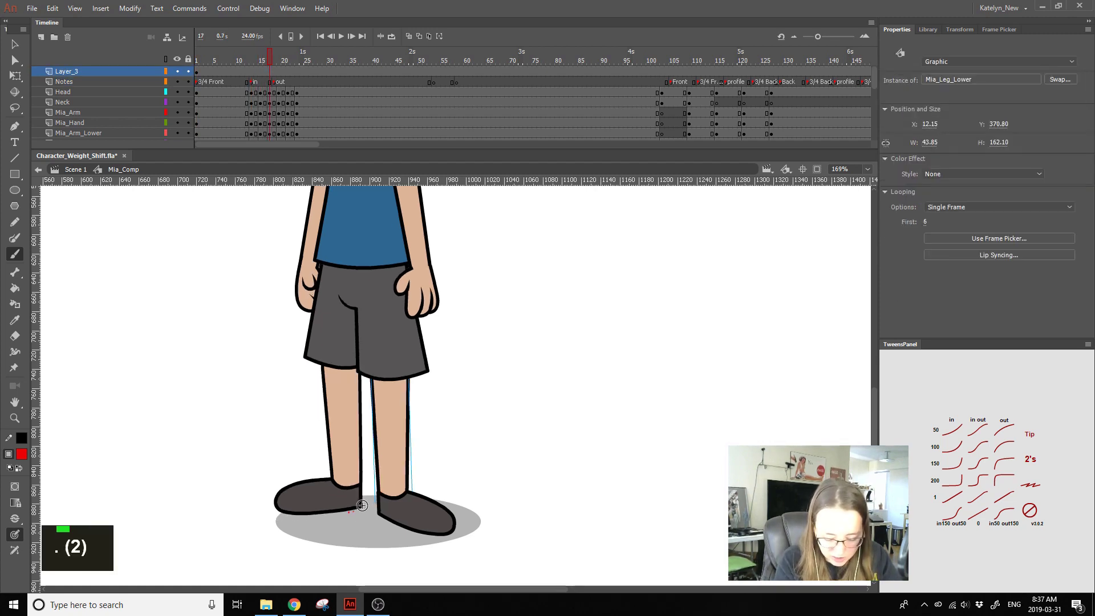
left_click(362, 506)
key("period")
key("period")
left_click(371, 504)
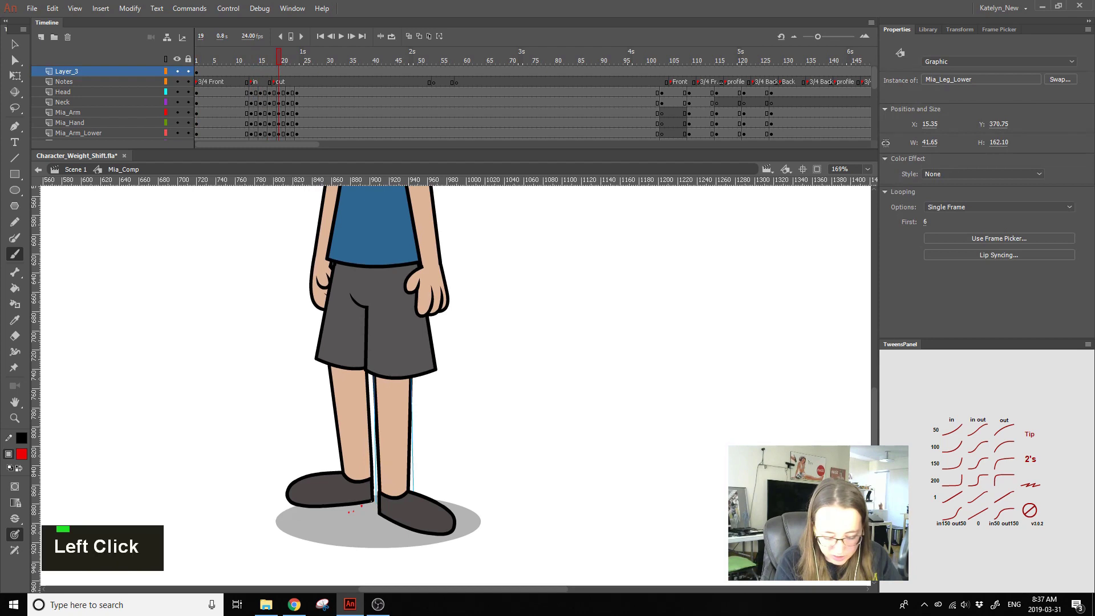
key("period")
key("period")
left_click(373, 510)
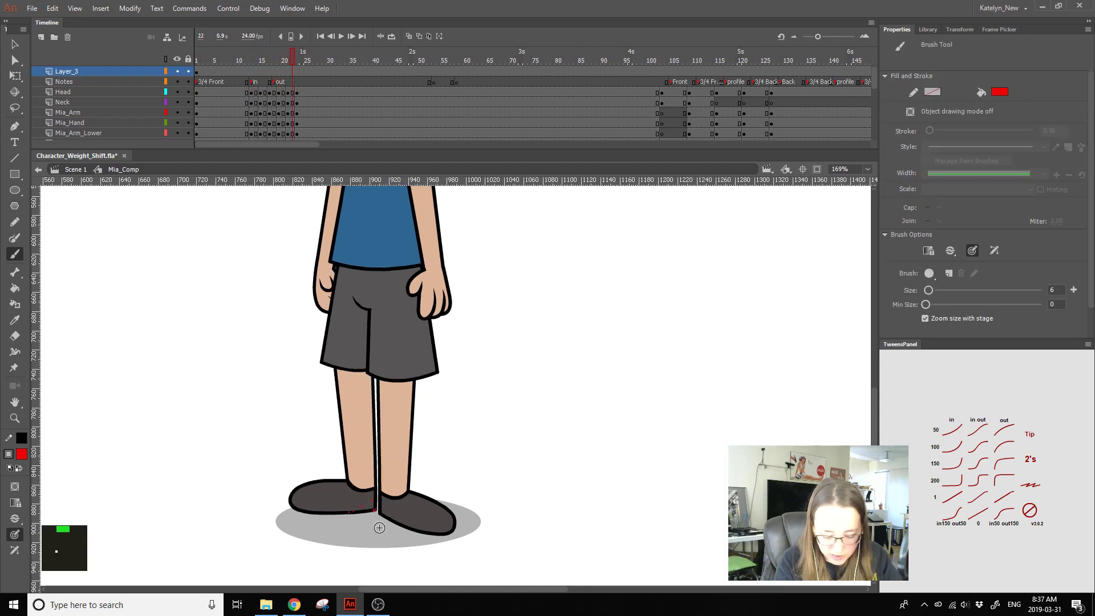
key("period")
key("period")
left_click(375, 511)
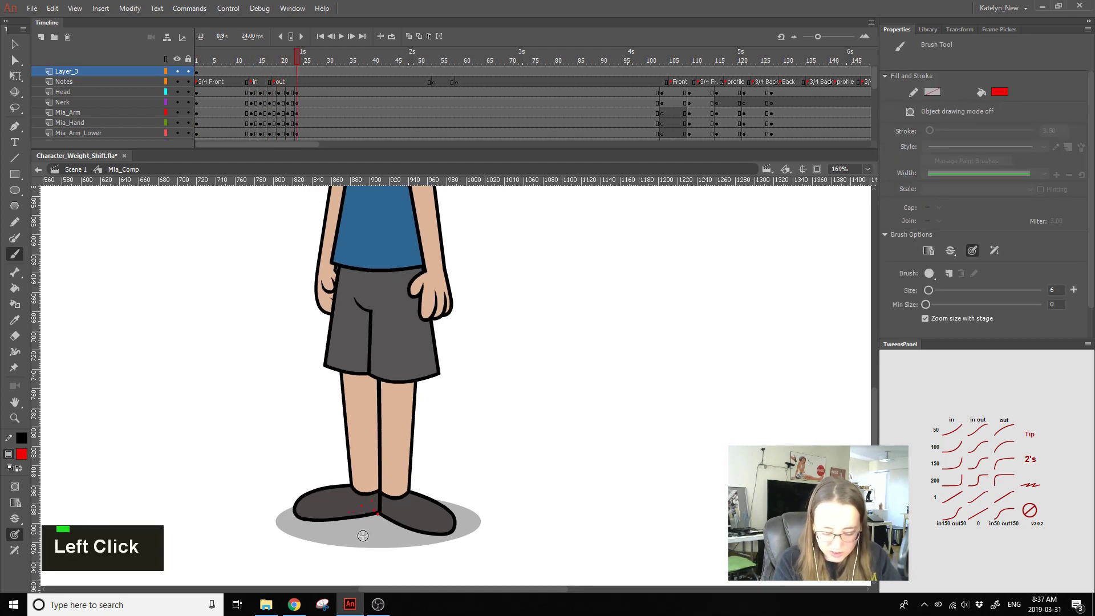
mouse_move(536, 484)
left_mouse_down()
mouse_move(491, 480)
mouse_move(568, 485)
left_mouse_up()
key("ctrl+z")
key("ctrl+z")
left_click_drag(489, 488, 566, 485)
key("ctrl+z")
Step: Nudge the moving shoe slightly upward on frame 17 using the red heel marks as a guide
left_click(21, 75)
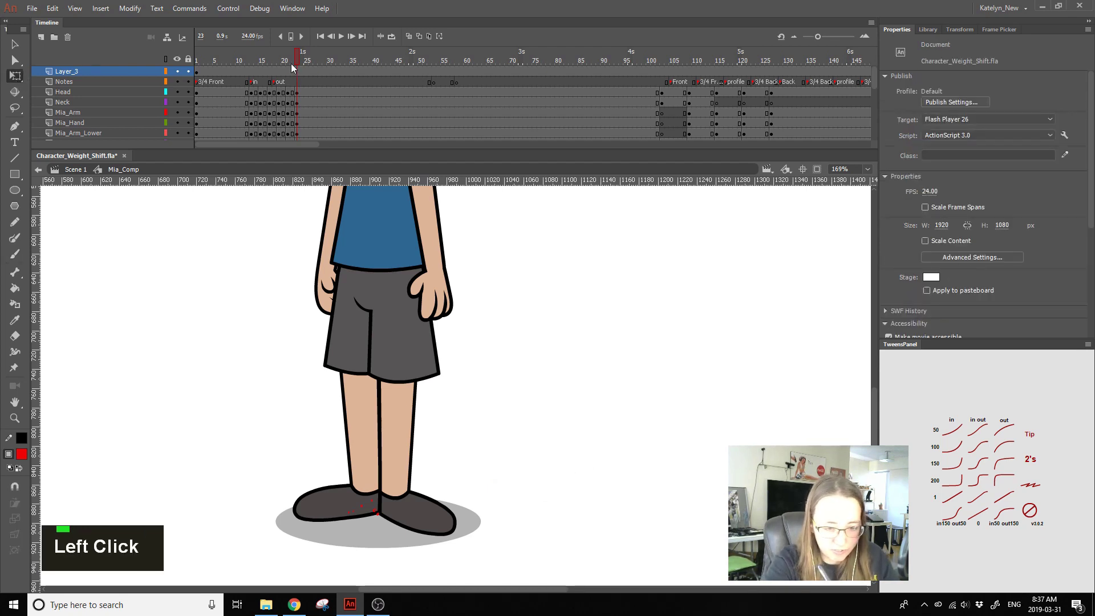
left_click_drag(291, 63, 270, 65)
left_click(355, 494)
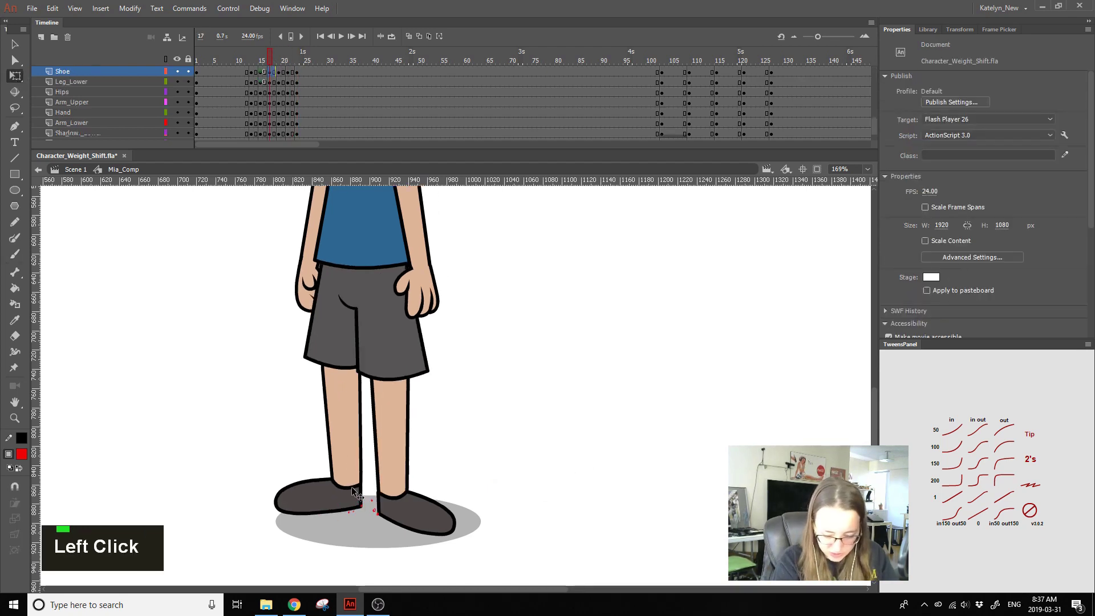
key("Up")
key("Up")
key("Up")
key("Up")
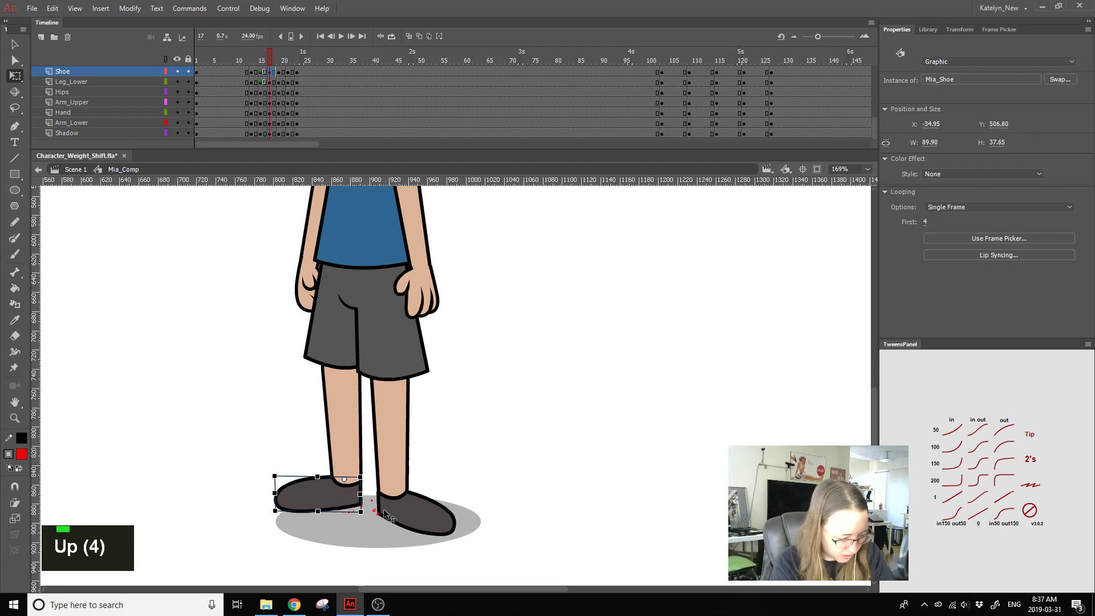
key("comma")
left_click(348, 498)
key("period")
key("period")
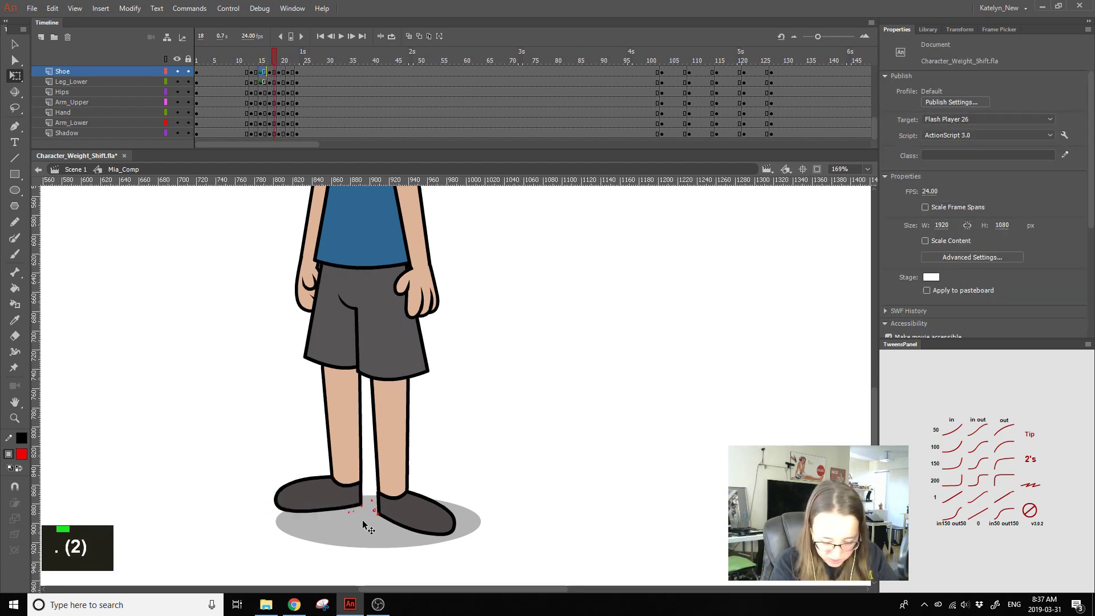
key("comma")
Step: Nudge the moving shoe upward on frame 15 so its heel follows the arc of the red marks
double_click(261, 71)
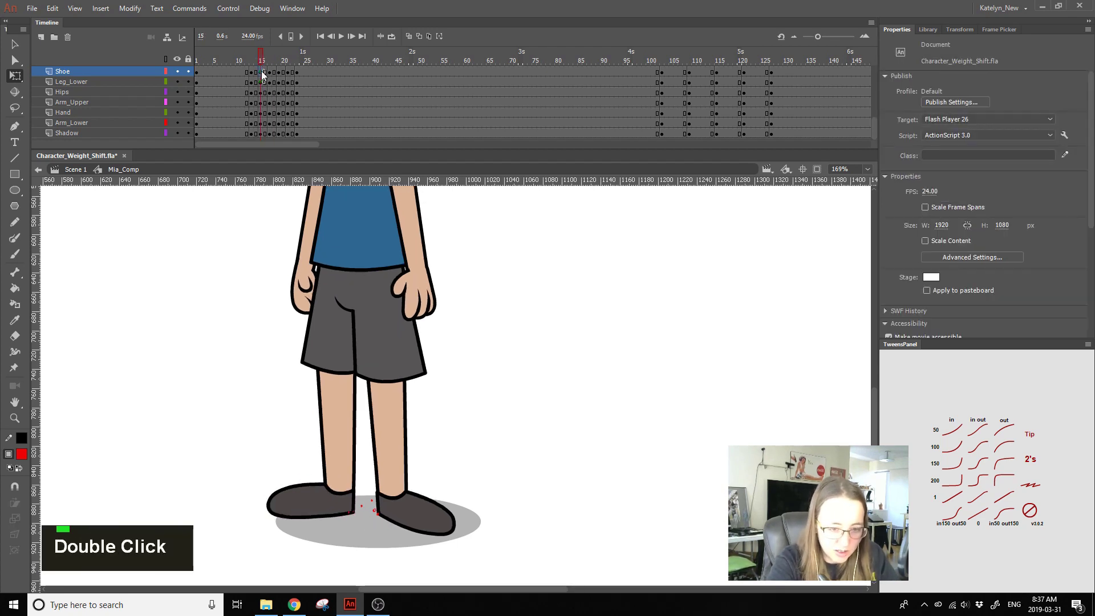
key("Up")
key("Up")
key("Up")
key("Up")
key("Up")
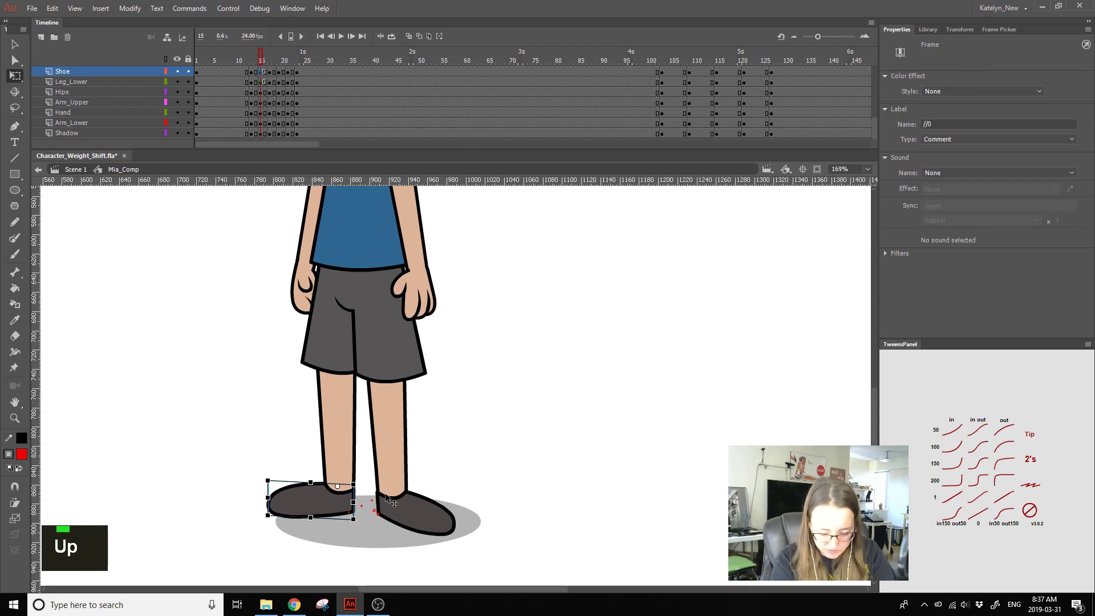
left_click(443, 463)
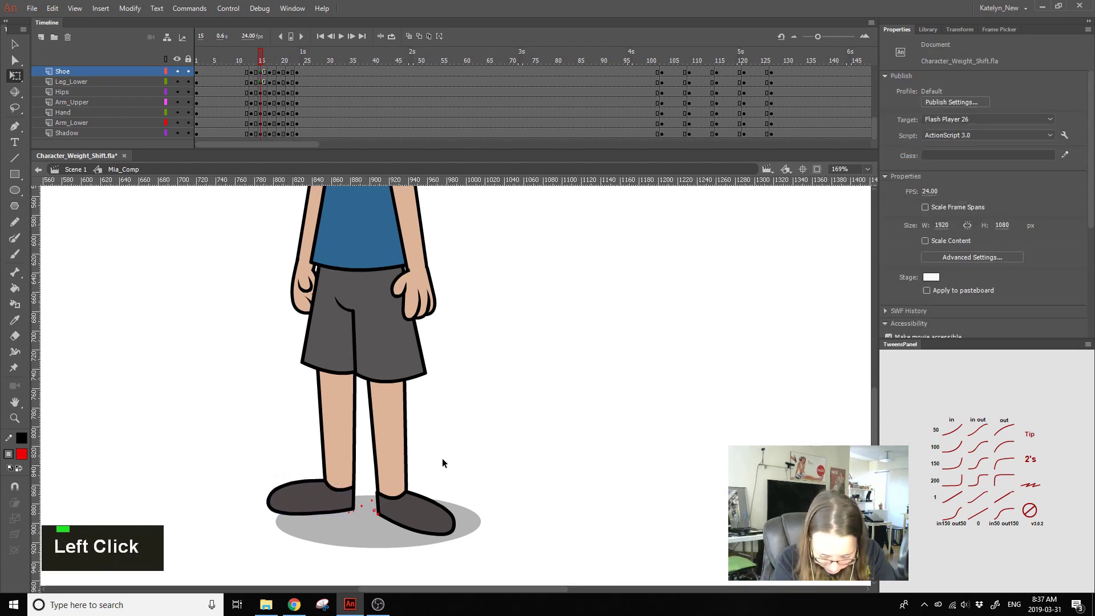
left_click(347, 499)
key("Up")
key("Up")
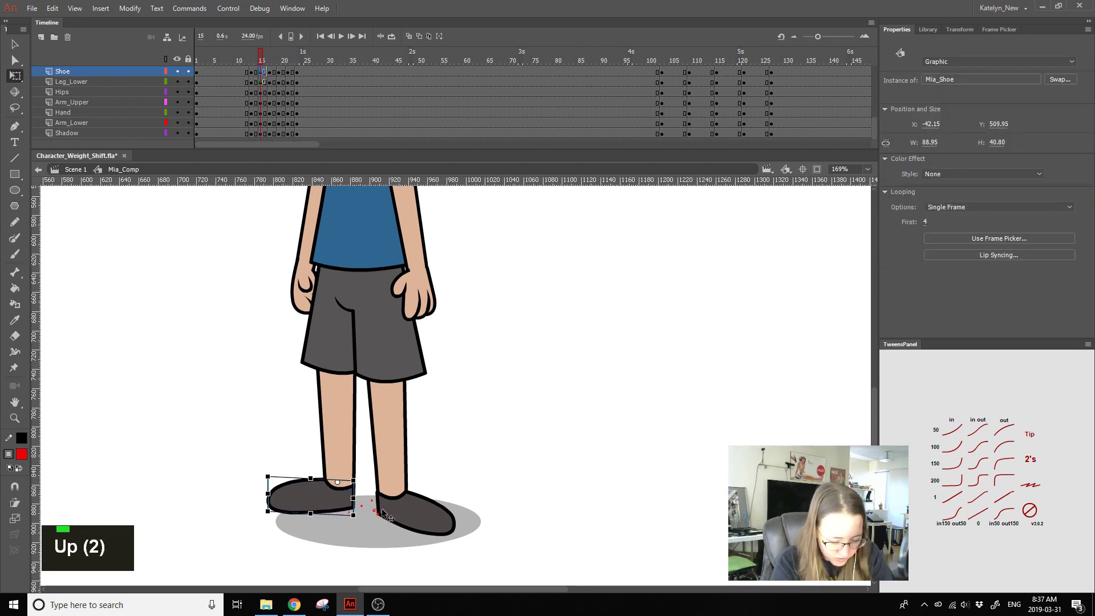
Step: Reposition the moving shoe slightly on frame 19 and rotate it to adjust the toe
key("bracketright")
key("bracketright")
left_click(369, 489)
left_click_drag(369, 490, 368, 491)
left_click_drag(285, 478, 287, 463)
left_click(445, 437)
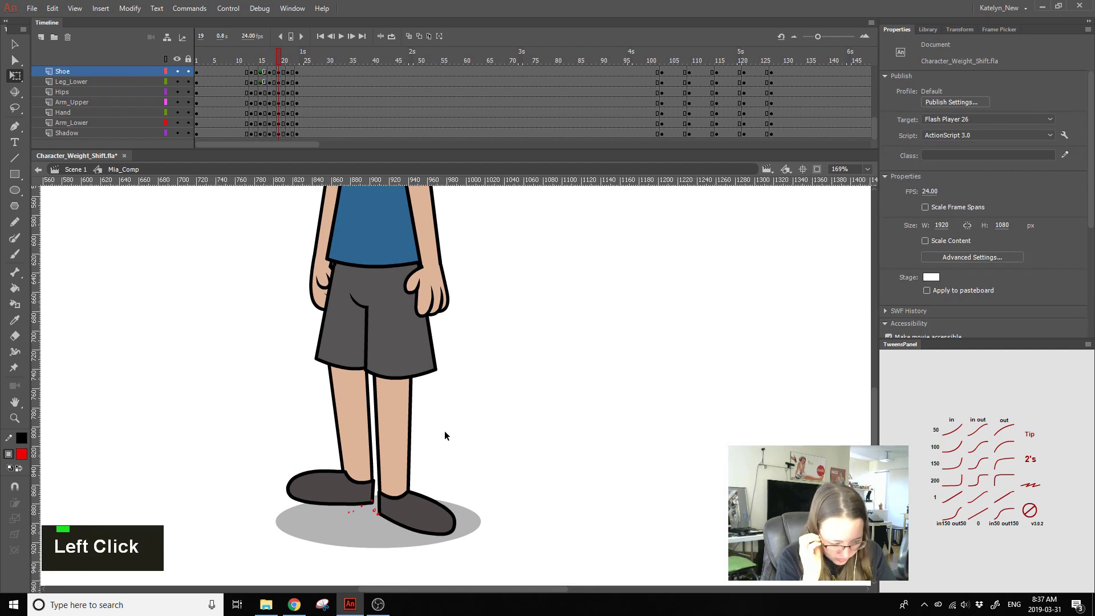
Step: Try to rotate the moving shoe slightly on frame 14
key("comma")
key("comma")
key("comma")
key("comma")
key("comma")
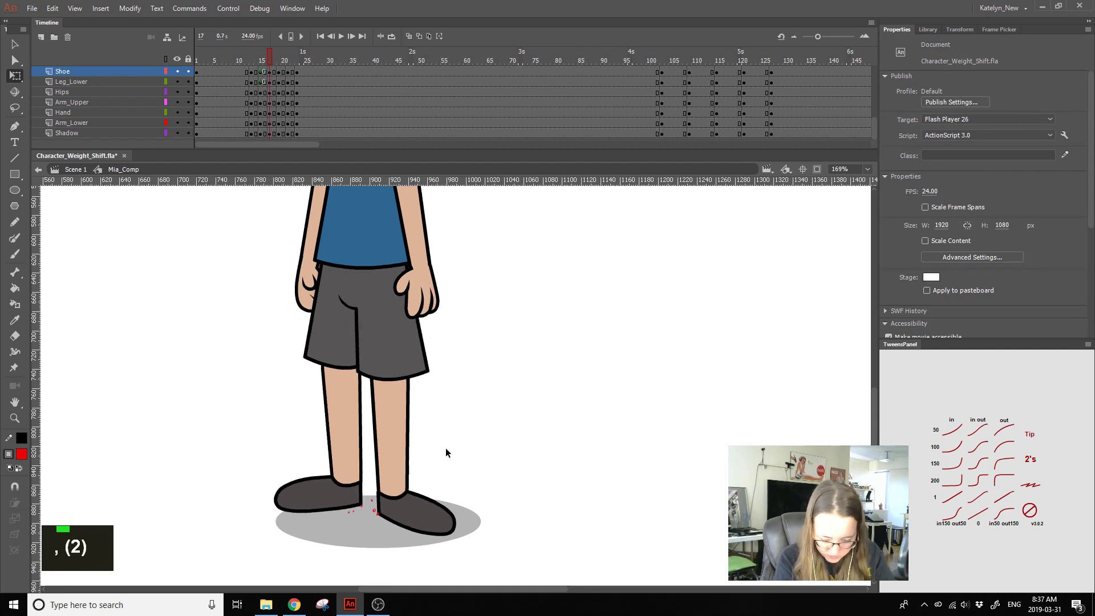
left_click(313, 501)
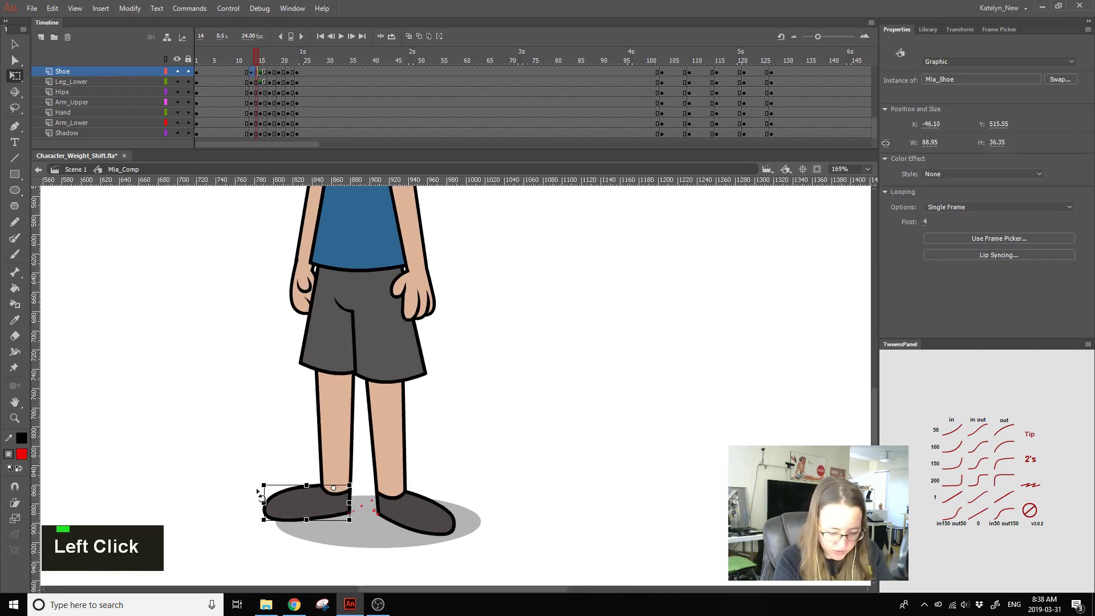
left_click_drag(265, 493, 266, 497)
key("ctrl+z")
left_click(489, 445)
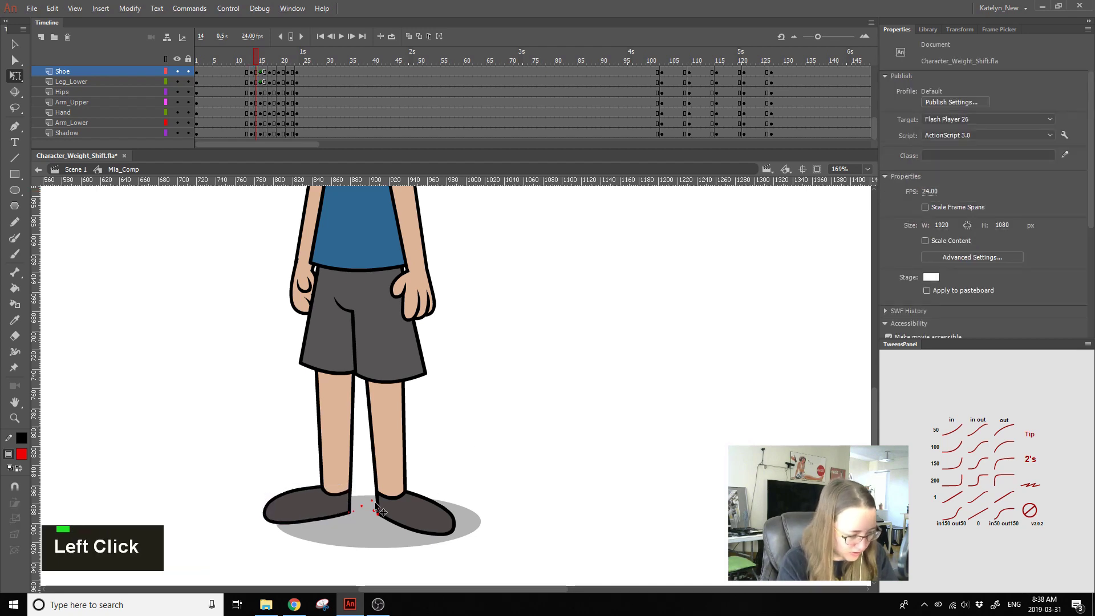
Step: Show onion skin outlines across the following frames and compare the shoe's spacing from frame 15 to 19
key(".")
left_click(306, 510)
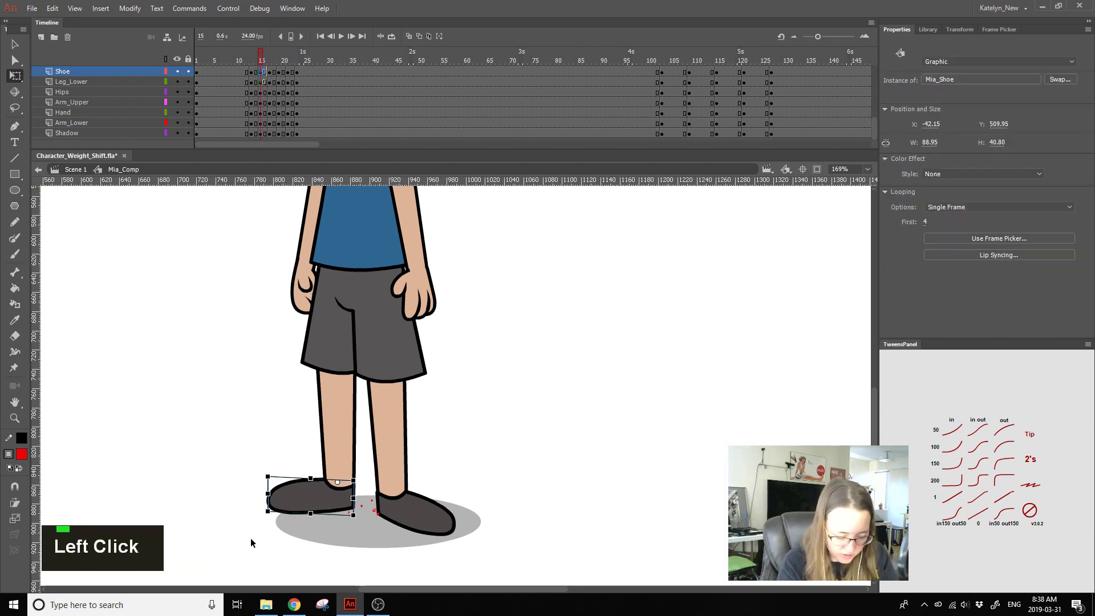
left_click(420, 35)
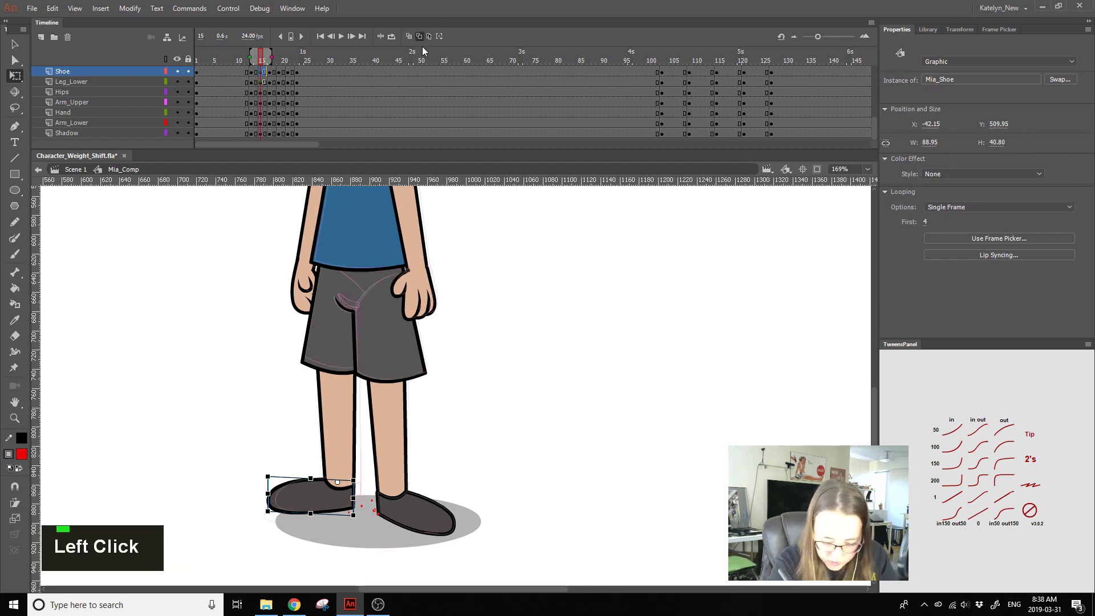
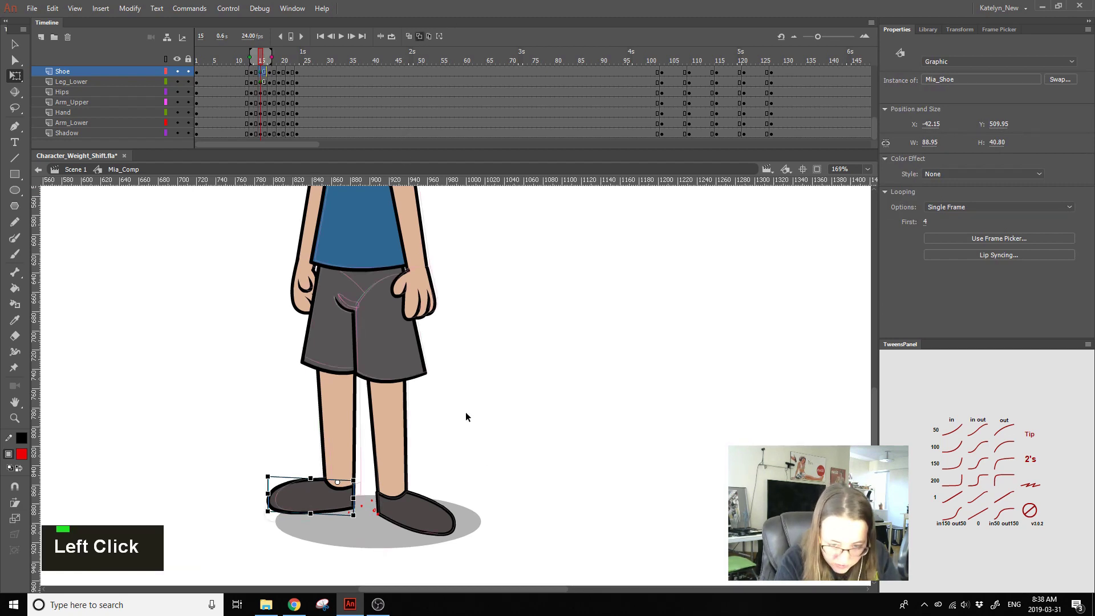
left_click_drag(275, 53, 321, 55)
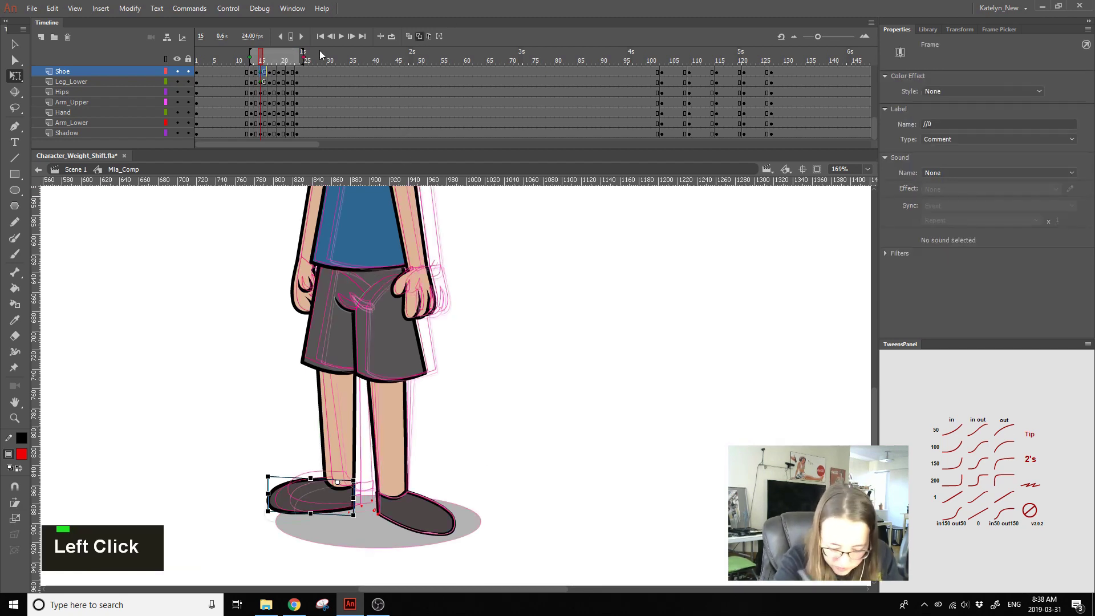
left_click(517, 455)
key(".")
key(".")
key(".")
key(".")
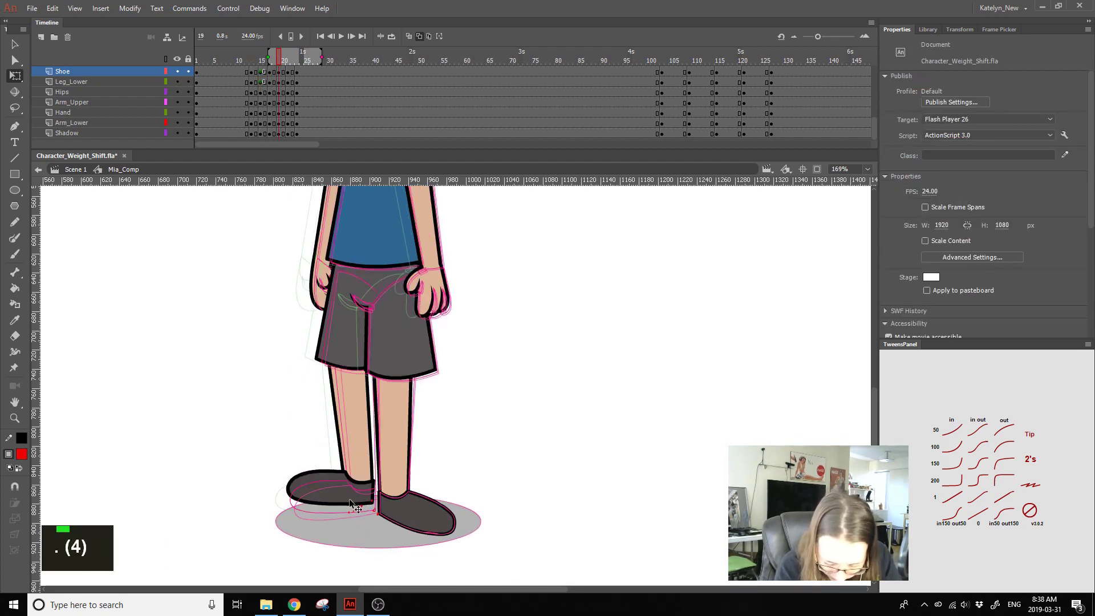
Step: Shift the moving shoe slightly on its frame 19 and frame 17 keyframes against the outlines, and hide the onion skin
left_click(350, 505)
key("comma")
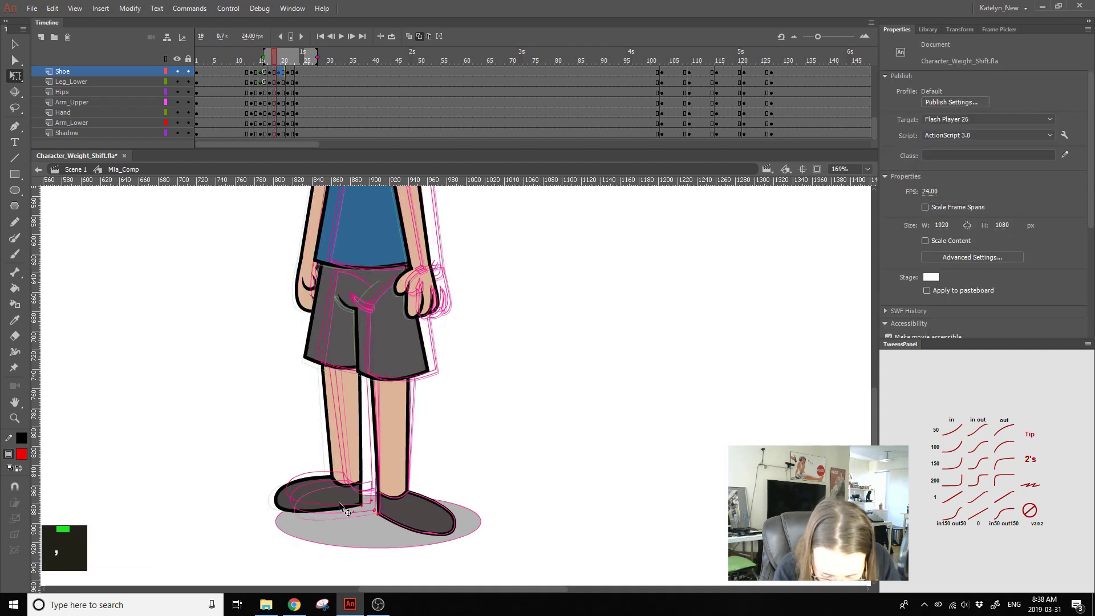
left_click(337, 506)
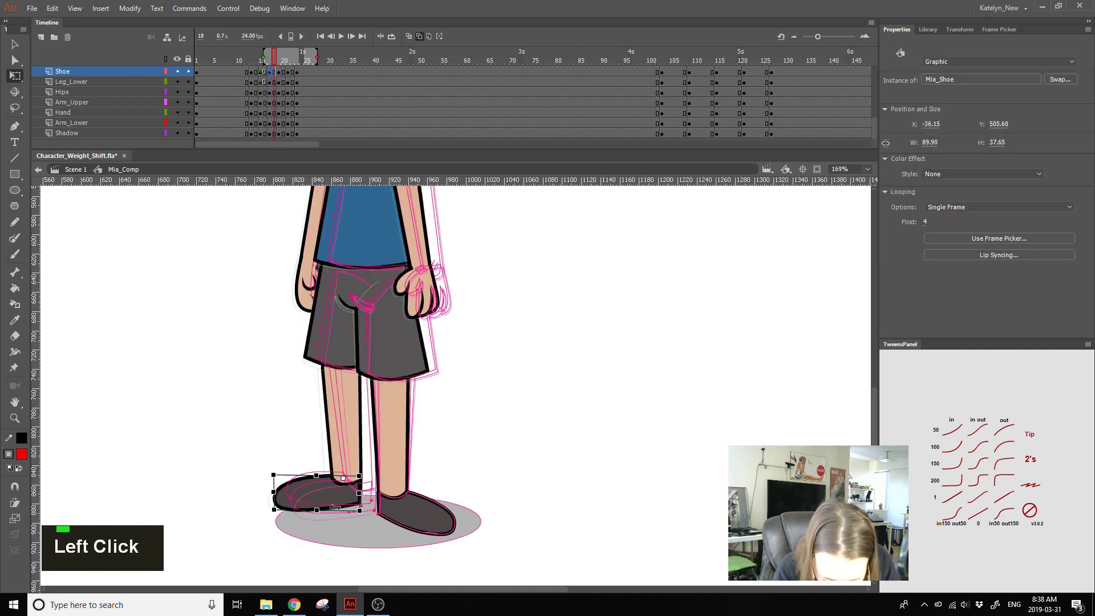
left_click(421, 36)
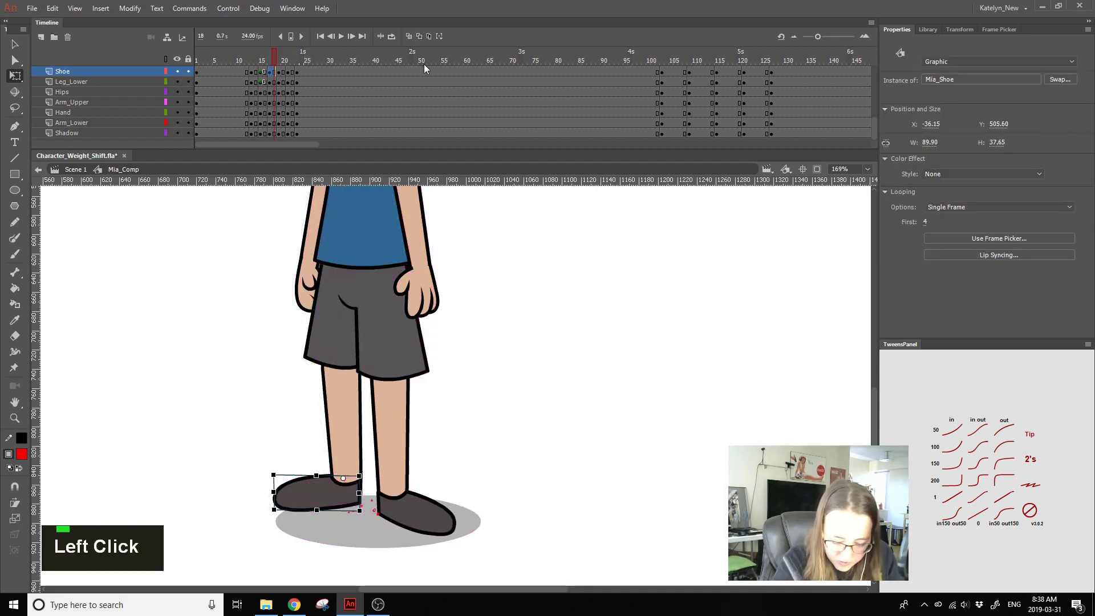
Step: Step back and forth between frames 14 and 19 to check the shoe's lift
key("comma")
key("comma")
key("comma")
key("comma")
key("period")
key("period")
key("period")
key("period")
key("period")
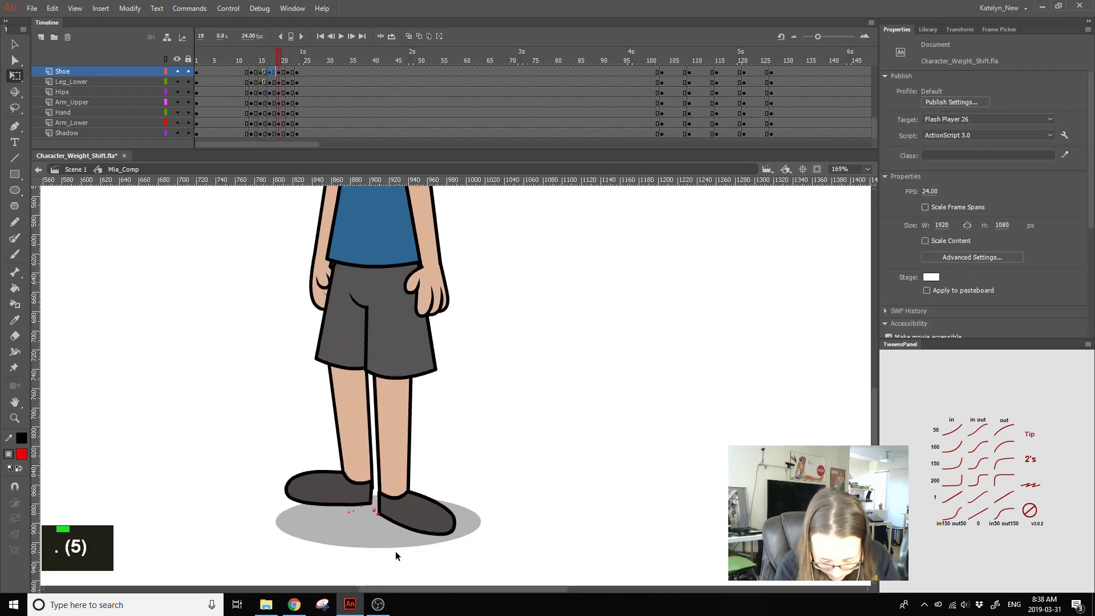
Step: Clear the Shoe layer's frame 17 keyframe and apply an ease-out tween to the span from frame 15 to 19
key("comma")
left_click(349, 504)
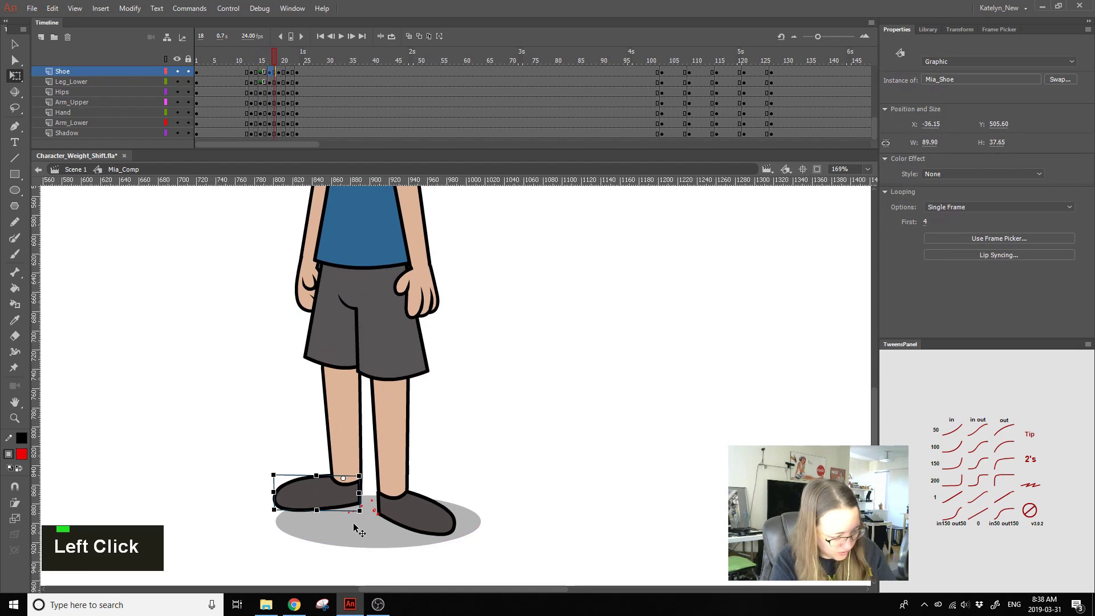
key("shift+F6")
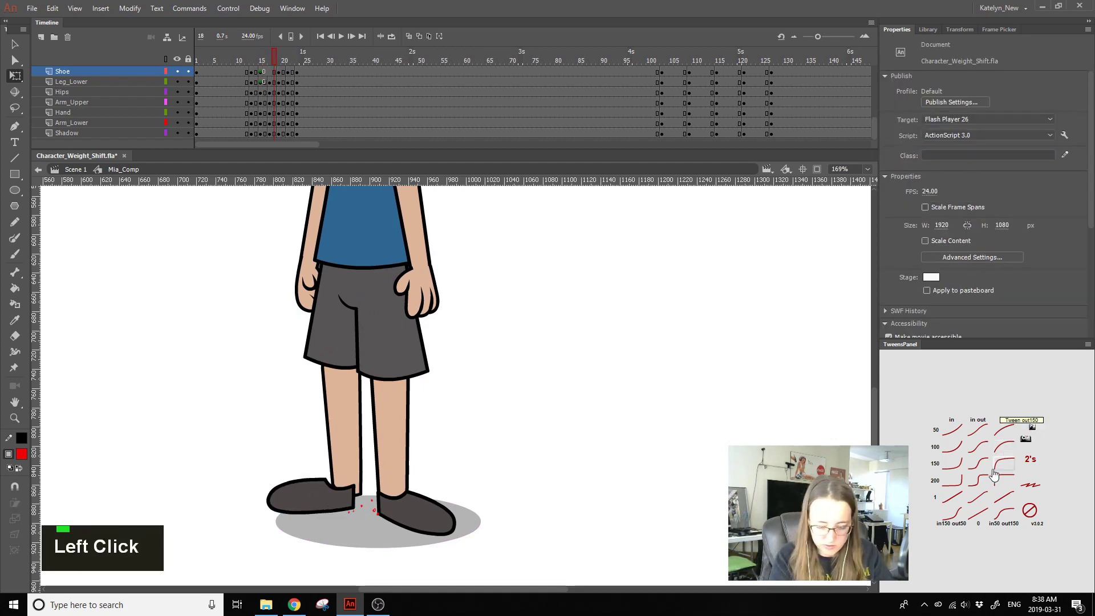
left_click(271, 73)
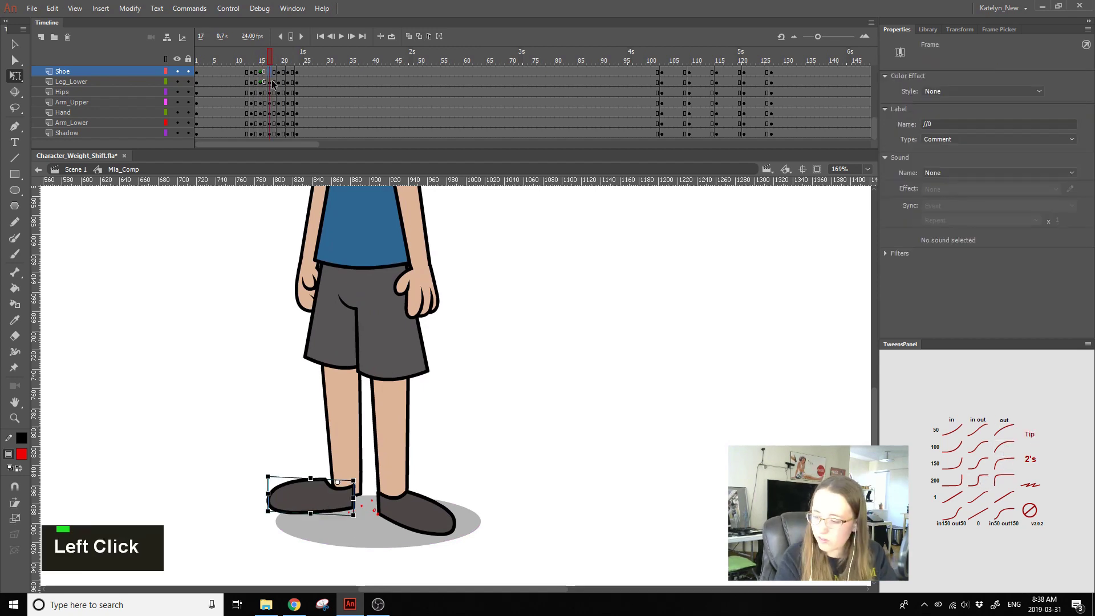
left_click(1004, 447)
Step: Scrub and play back from frame 15 to check the eased shoe movement
left_click(261, 63)
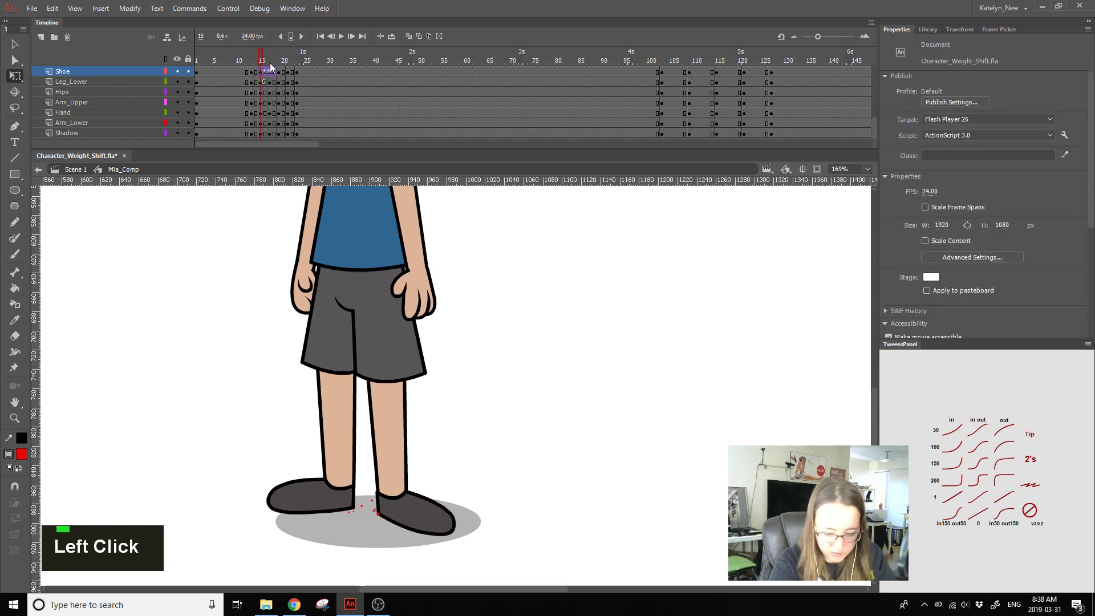
double_click(284, 68)
left_click(265, 64)
key("Return")
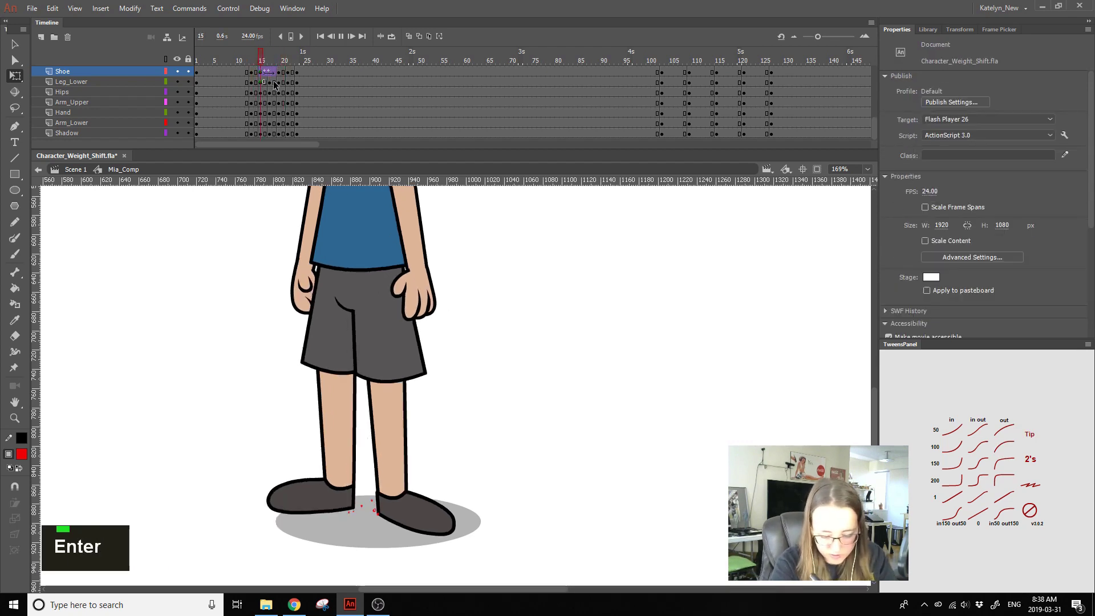
Step: Apply an ease-out of 50 to the Shoe tween between frames 15 and 19 and play back the motion
key("Return")
left_click(265, 63)
left_click(271, 69)
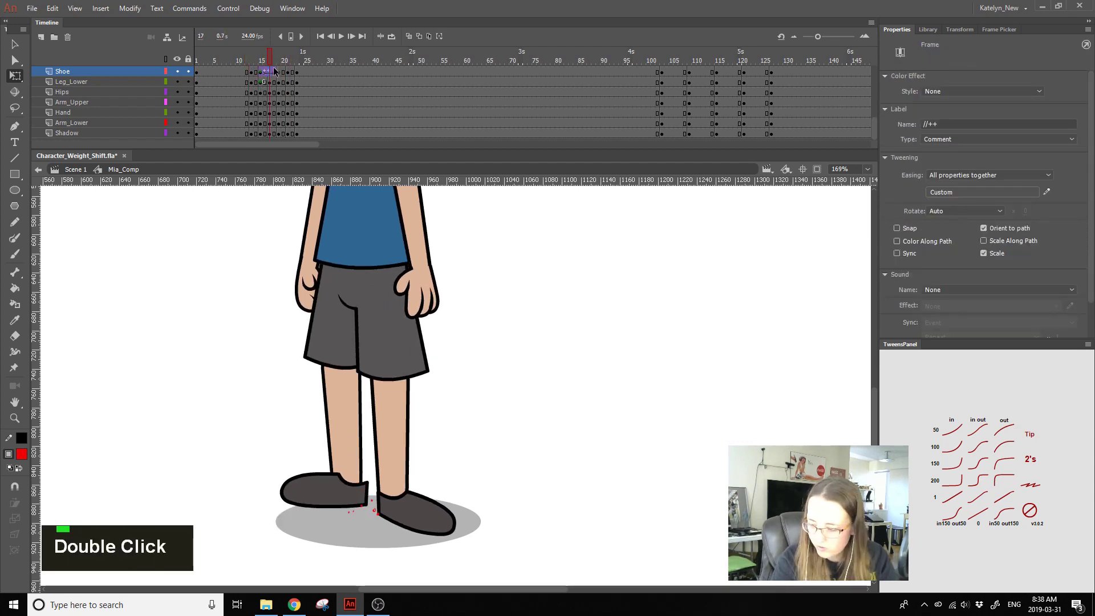
left_click(1005, 430)
key("Return")
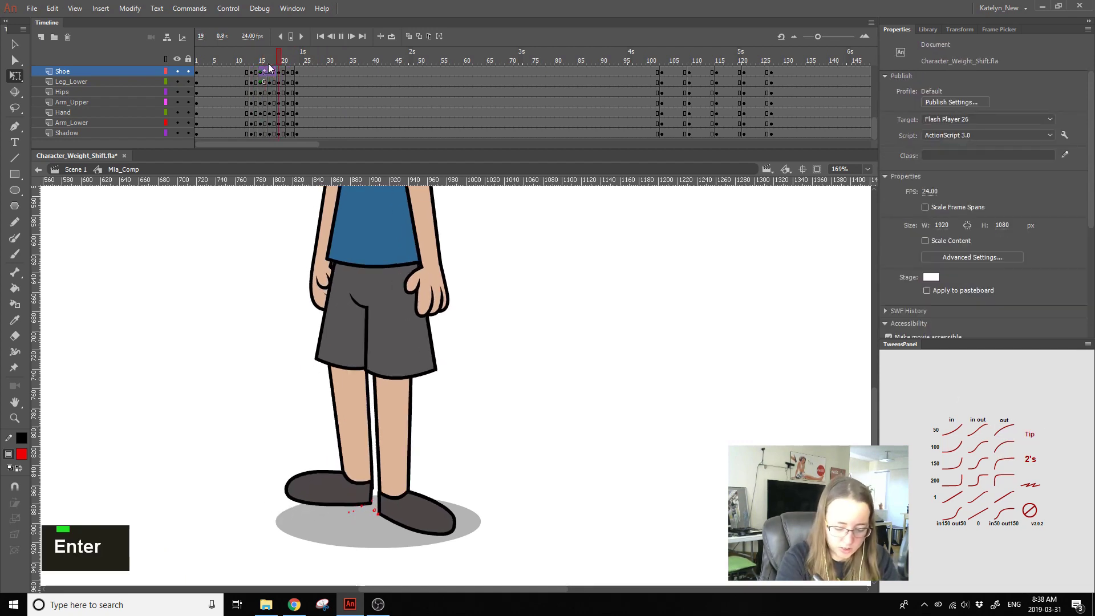
left_click(254, 62)
left_click(256, 70)
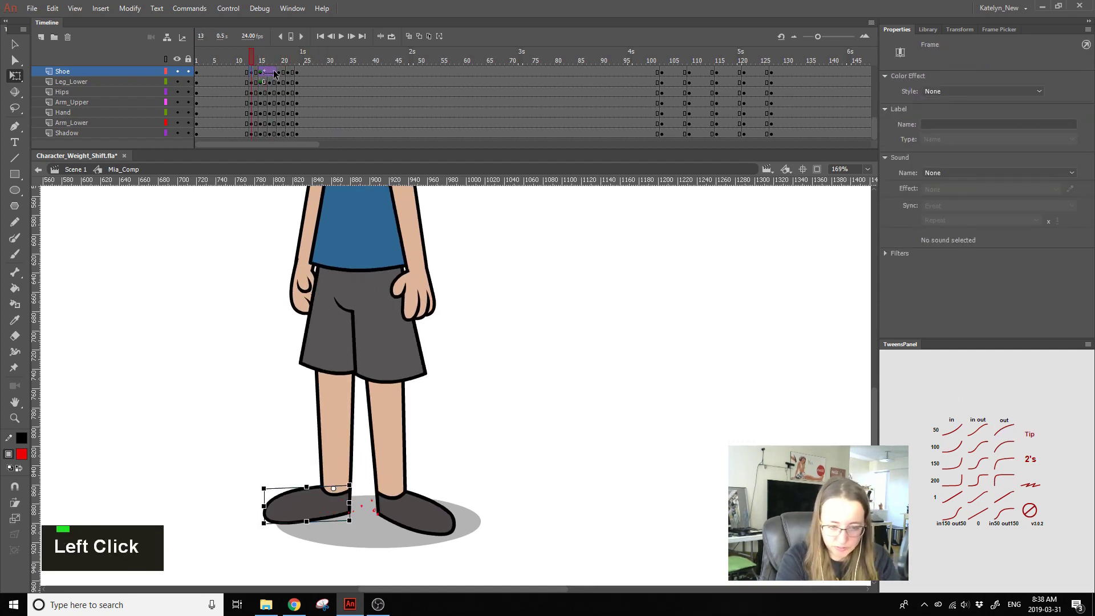
Step: Set the Shoe tween starting at frame 15 to 0 easing, then play back and compare its frame 15 and 19 poses
left_click(262, 69)
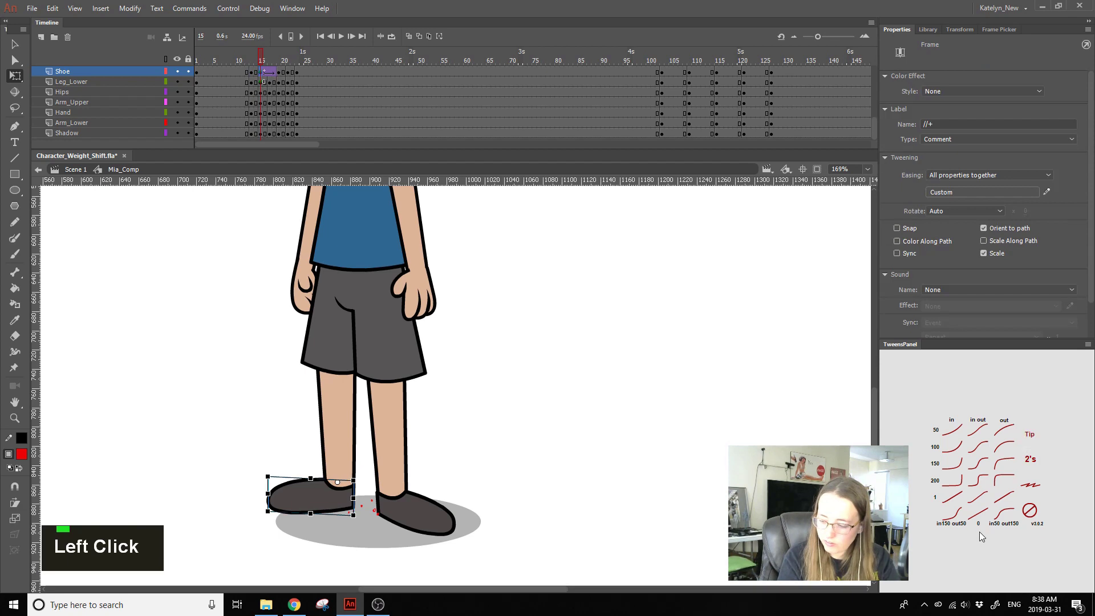
left_click(257, 63)
key("Return")
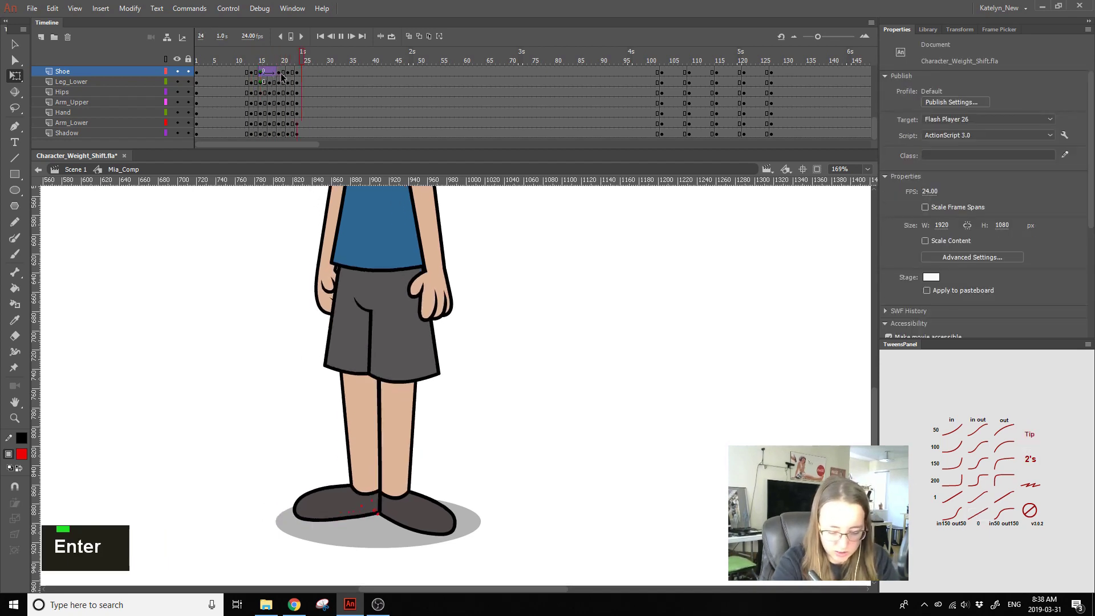
left_click(248, 59)
key("Return")
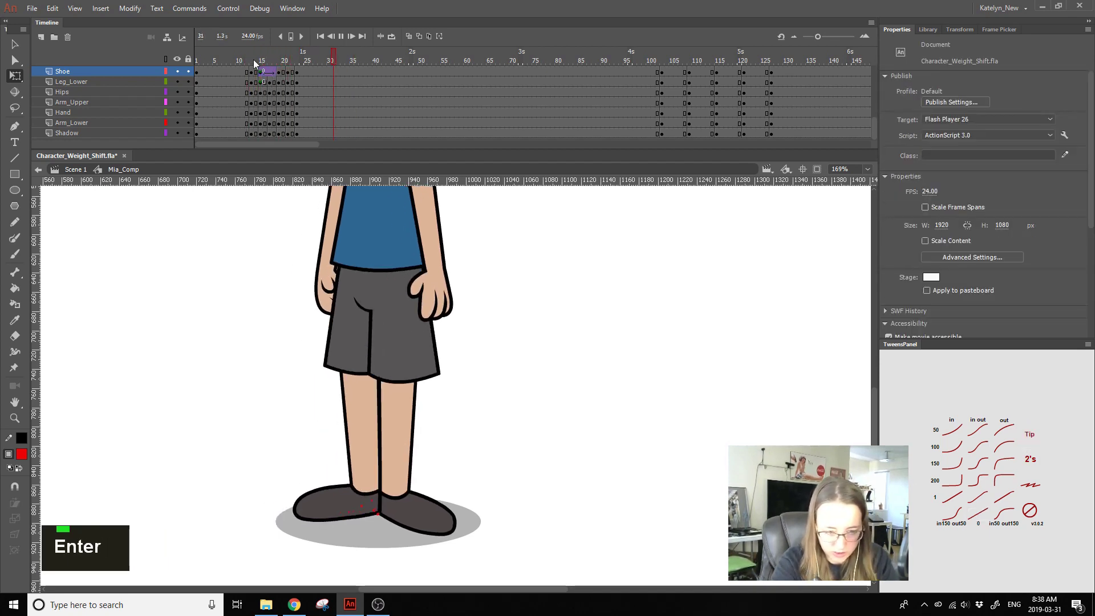
key("Return")
left_click(264, 72)
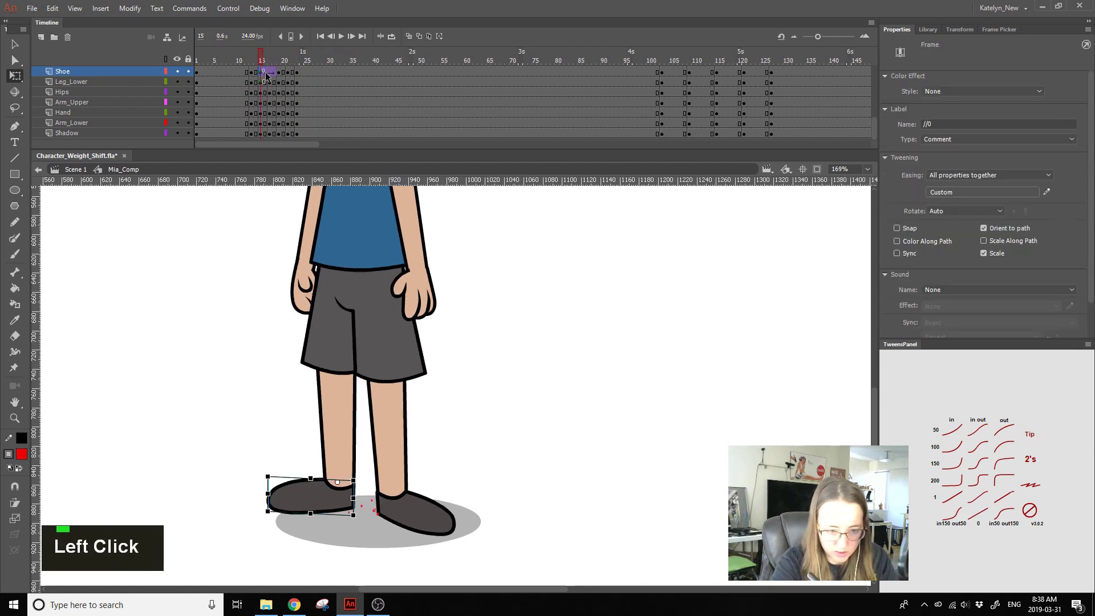
left_click(279, 72)
Step: Delete the old red tracking marks from Layer_3
scroll(877, 112, "up", 2)
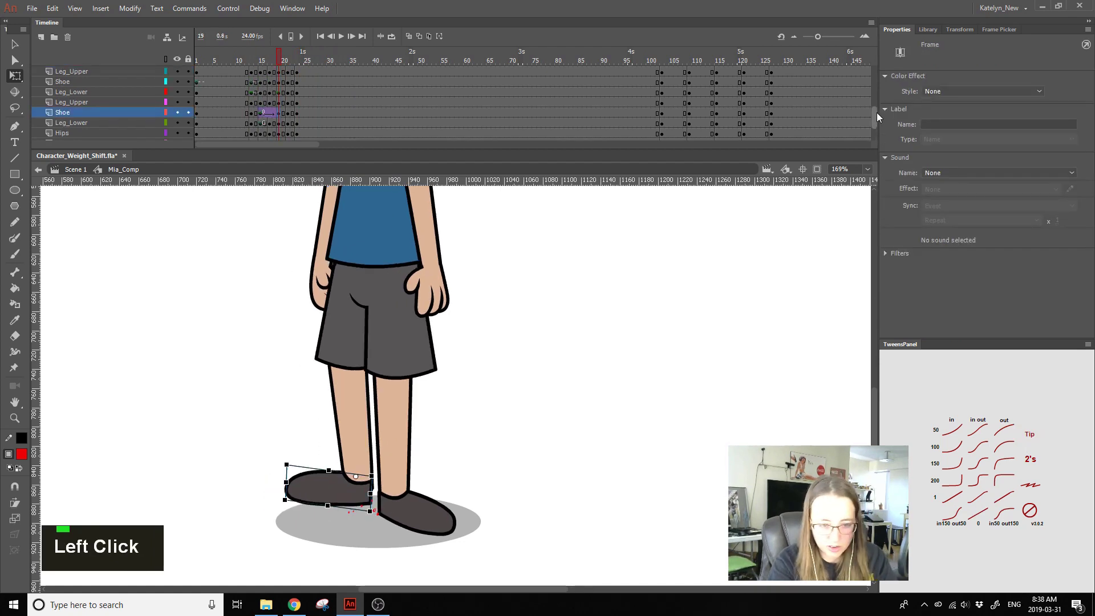
left_click(261, 102)
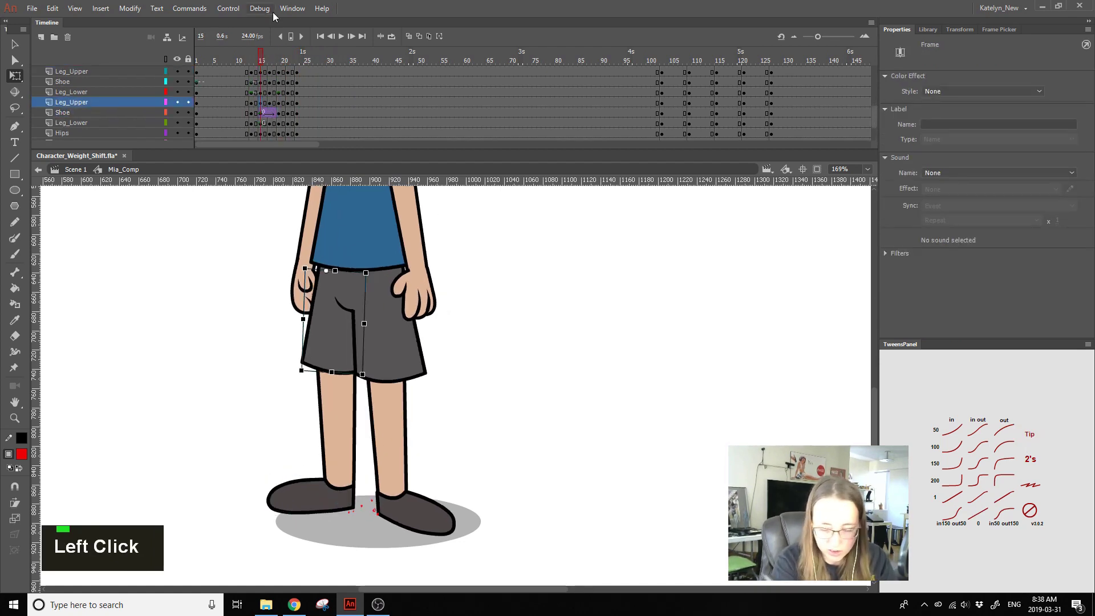
scroll(877, 124, "up", 3)
left_click(268, 72)
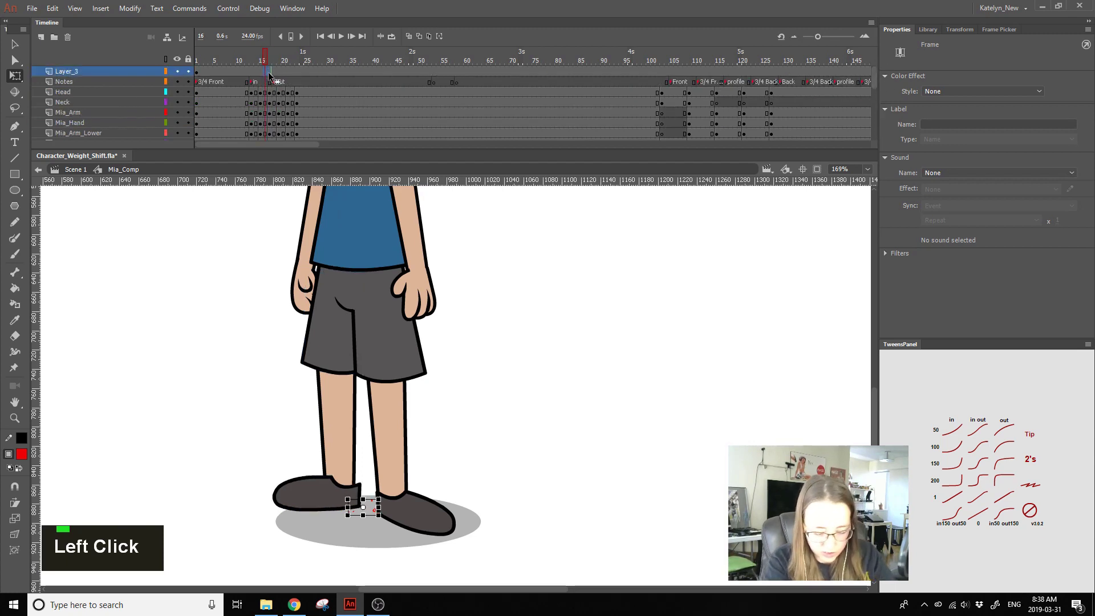
key("Delete")
Step: Paint a red brush dot on Layer_3 at the moving shoe's heel on frame 13
left_click(252, 72)
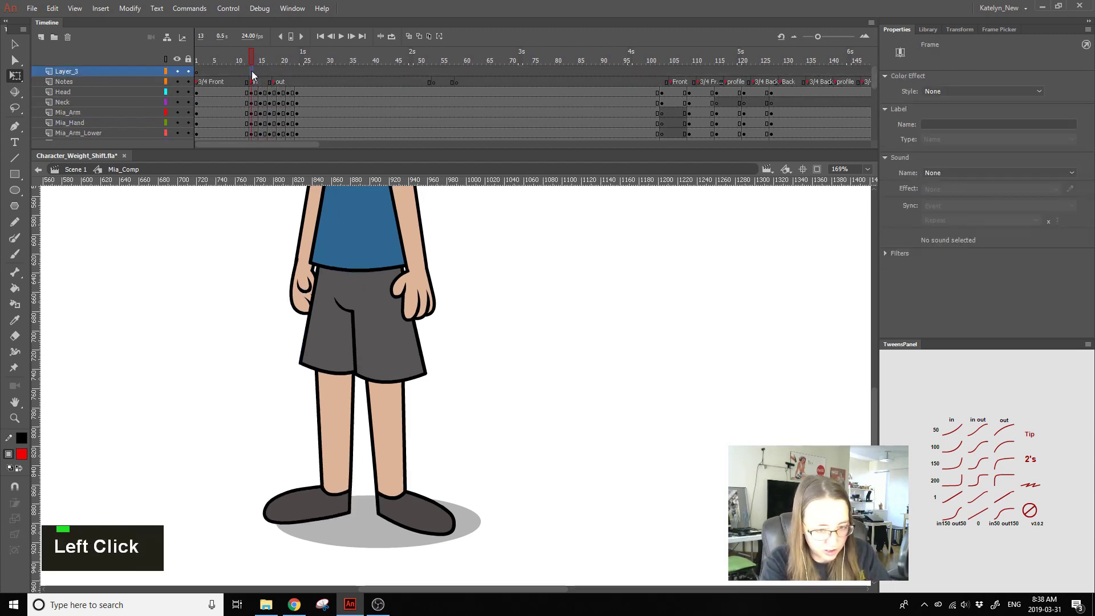
double_click(15, 255)
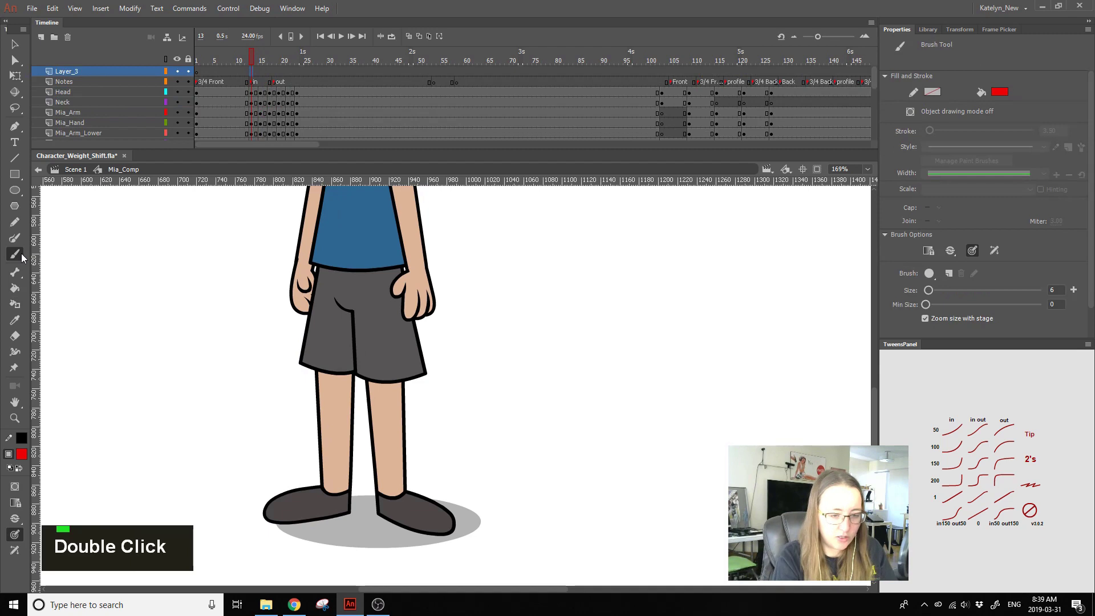
left_click_drag(346, 509, 350, 513)
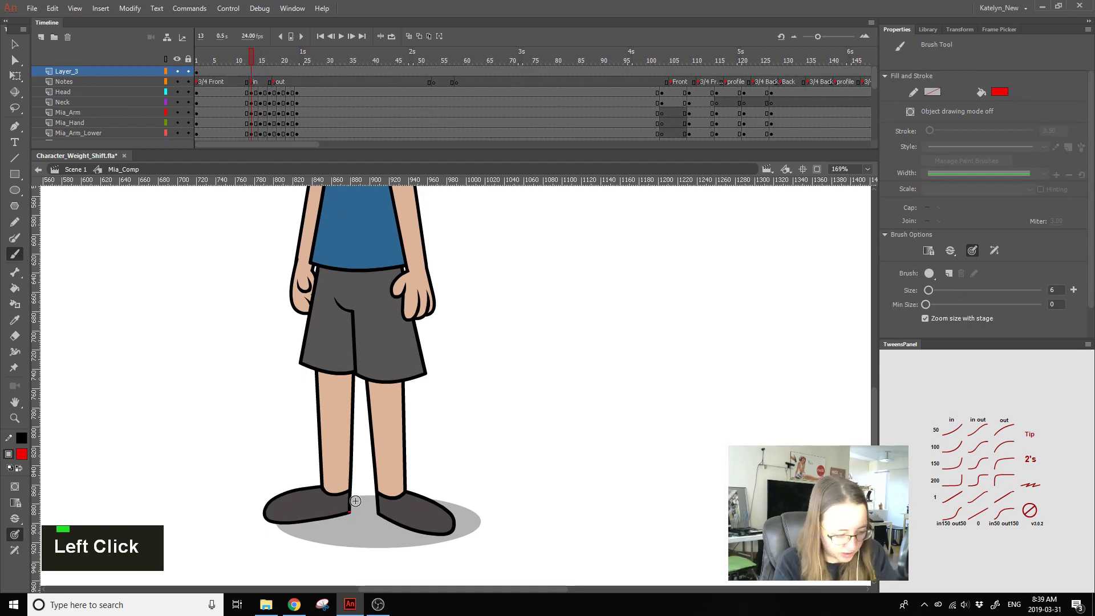
key("bracketright")
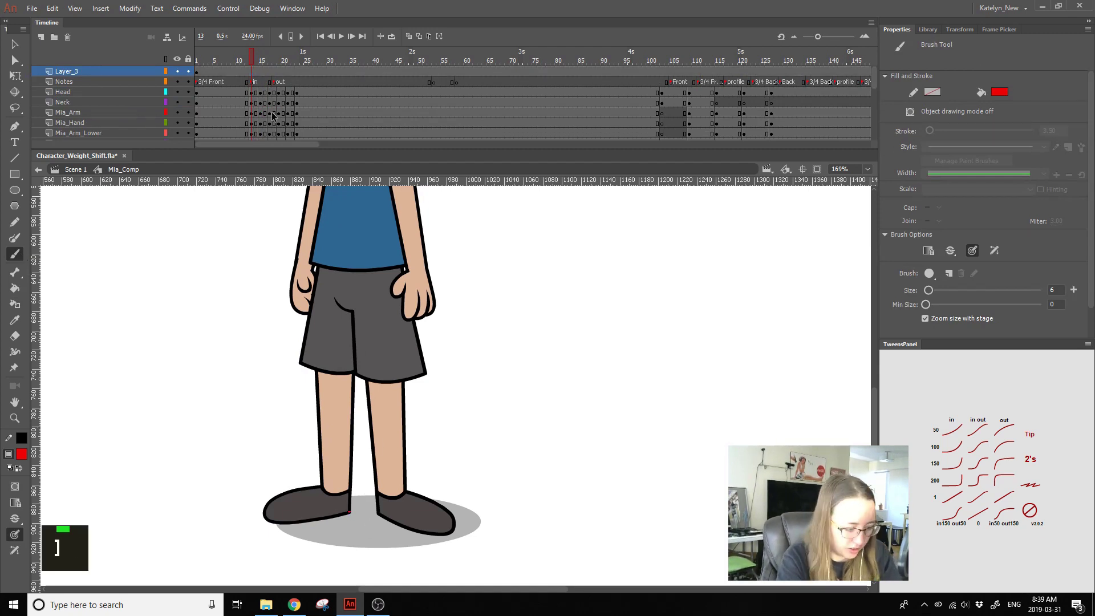
left_click(252, 92)
key("period")
key("period")
key("period")
key("period")
key("period")
key("period")
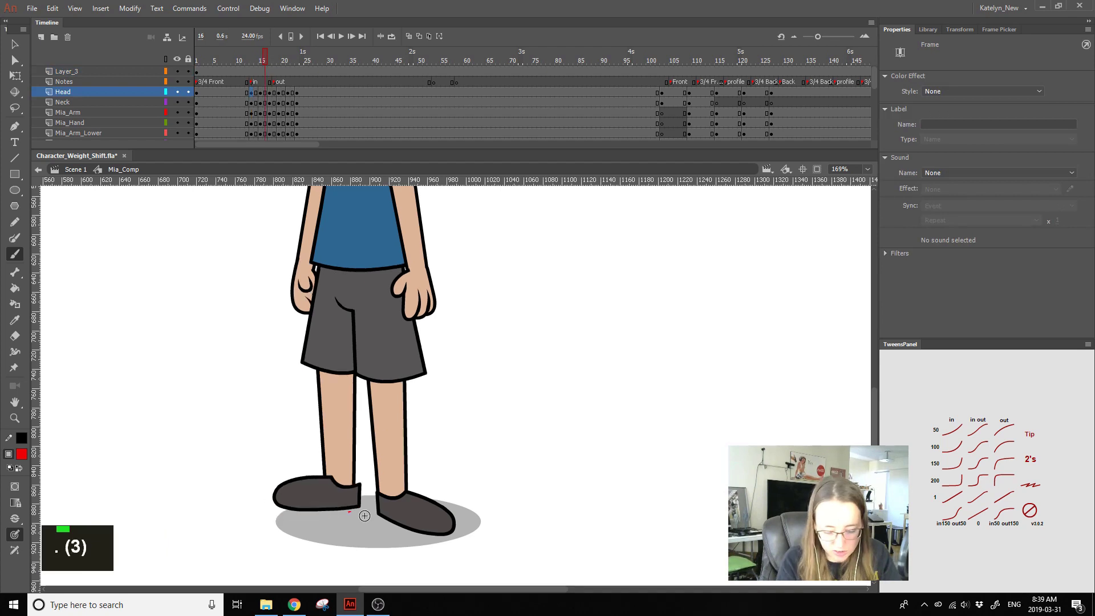
key("period")
key("period")
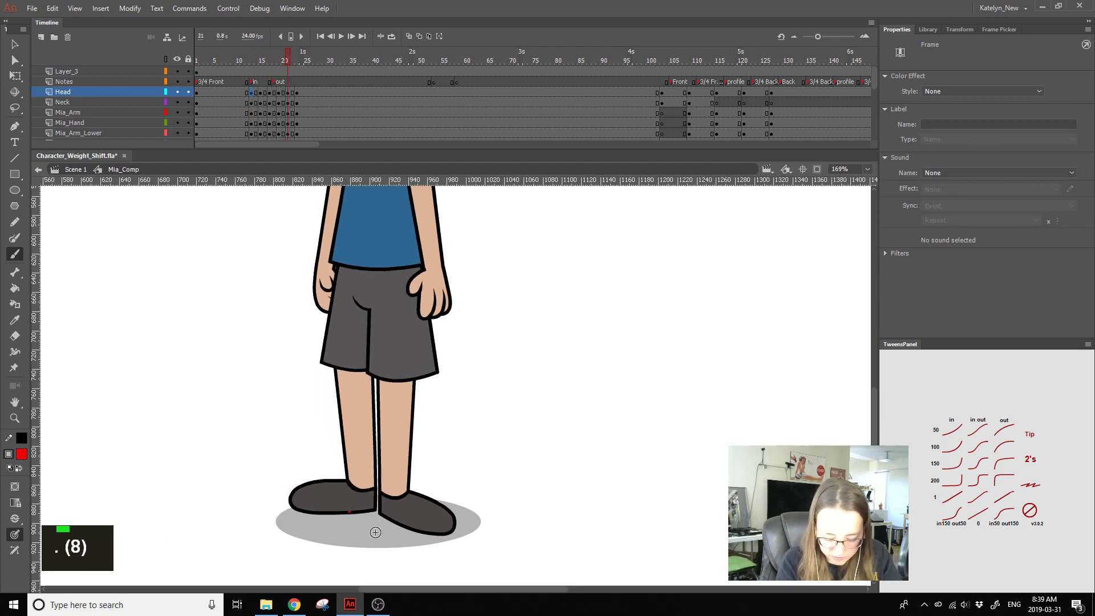
left_click(373, 509)
key("comma")
key("comma")
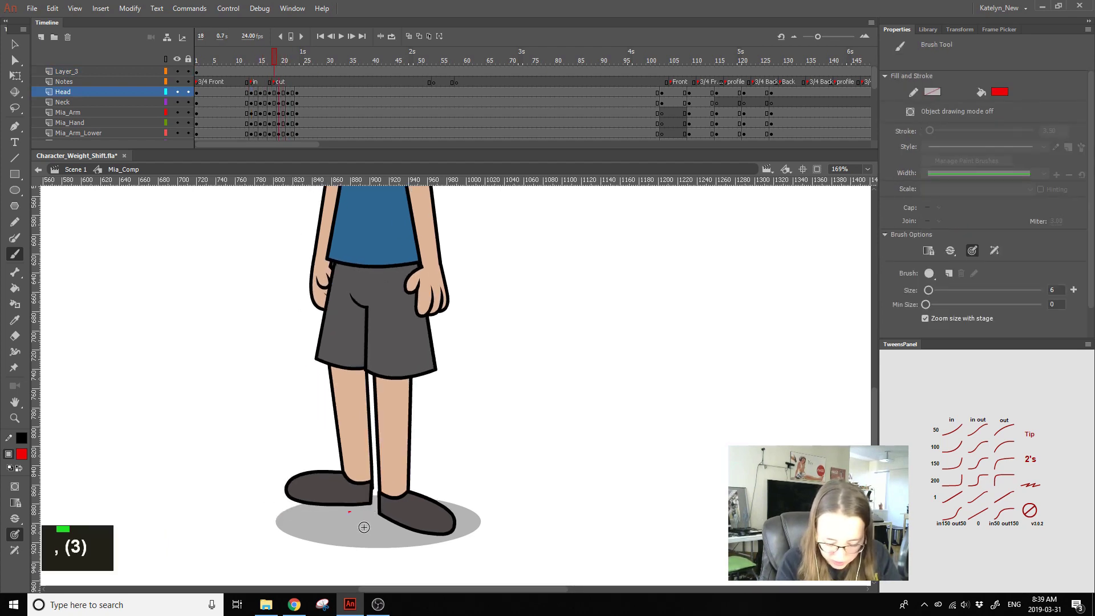
key("period")
key("period")
left_click(374, 508)
key("comma")
key("comma")
key("comma")
key("comma")
key("comma")
key("period")
key("ctrl+z")
key("ctrl+z")
key("ctrl+z")
key("ctrl+z")
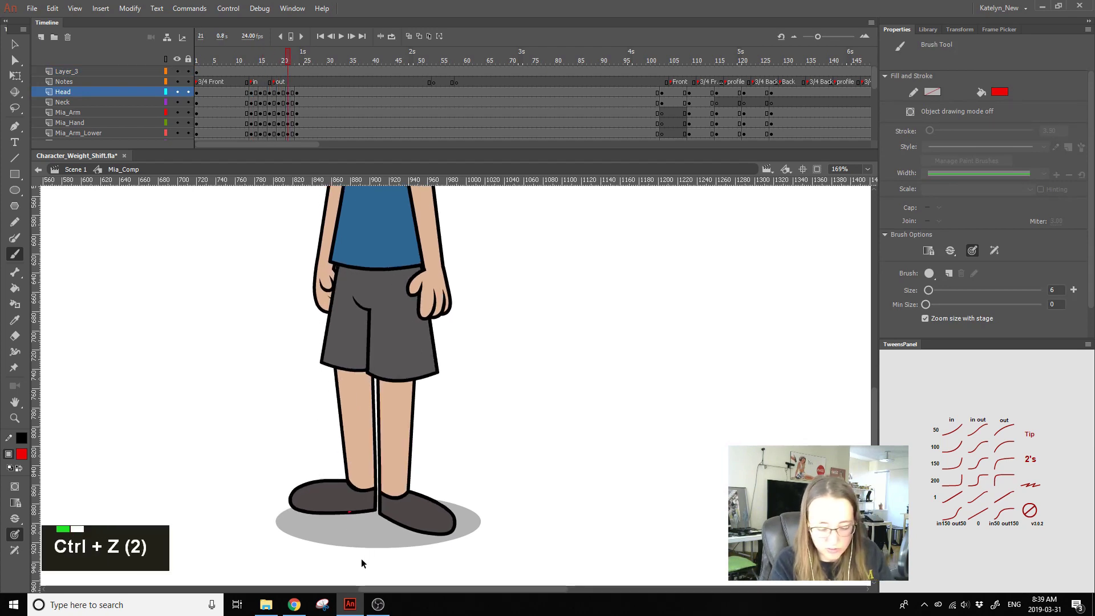
key("ctrl+z")
key("ctrl+z")
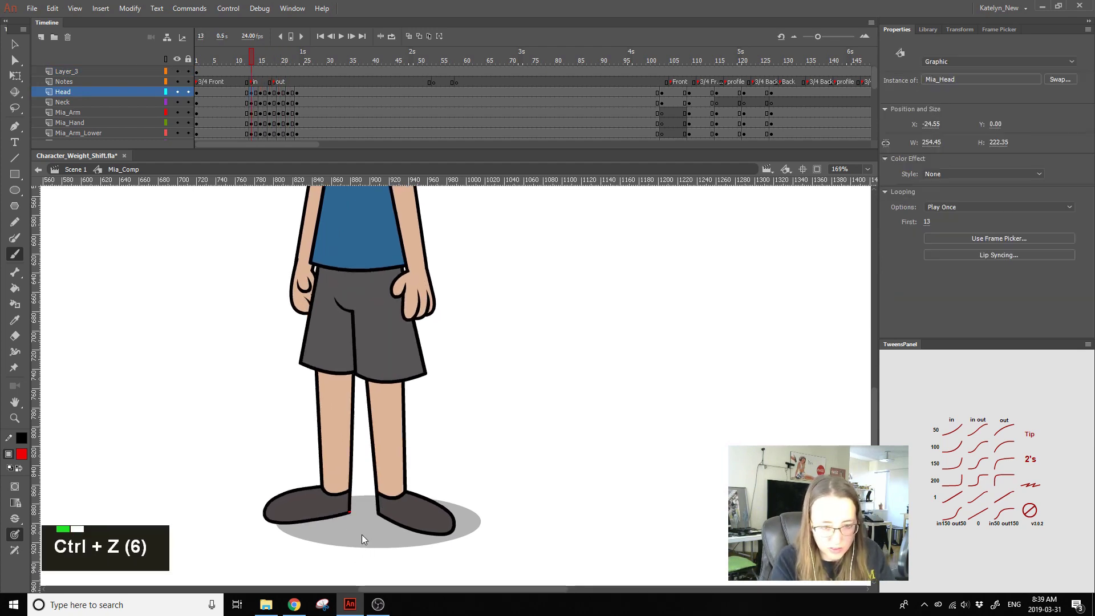
Step: Dot the moving shoe's heel in red on Layer_3 for the poses from frame 23 back to frame 20, and return to frame 15
left_click(296, 71)
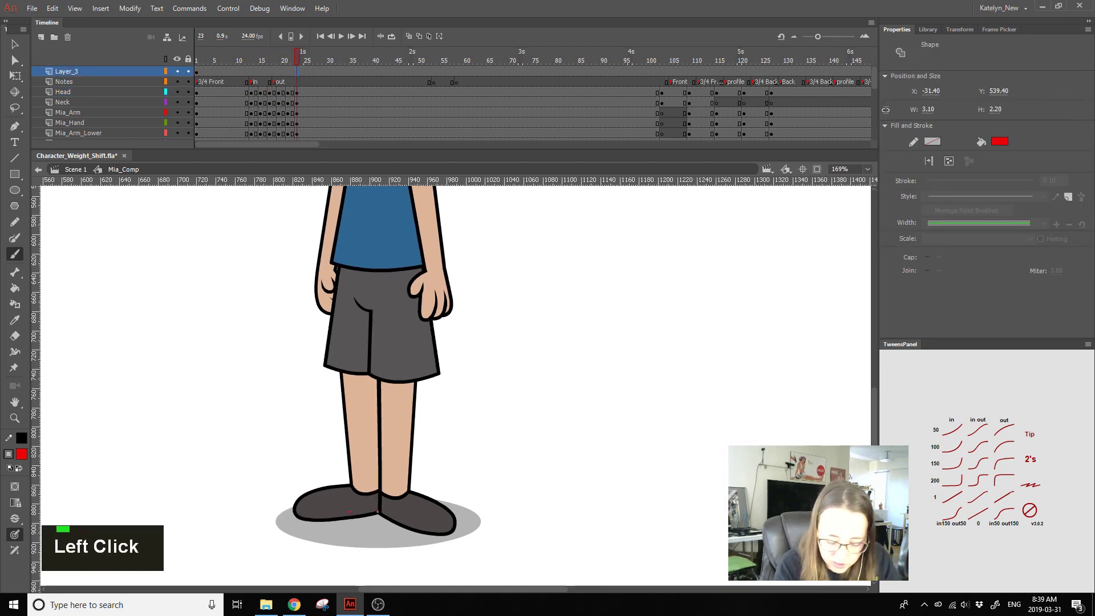
left_click(376, 512)
key("comma")
key("comma")
key("comma")
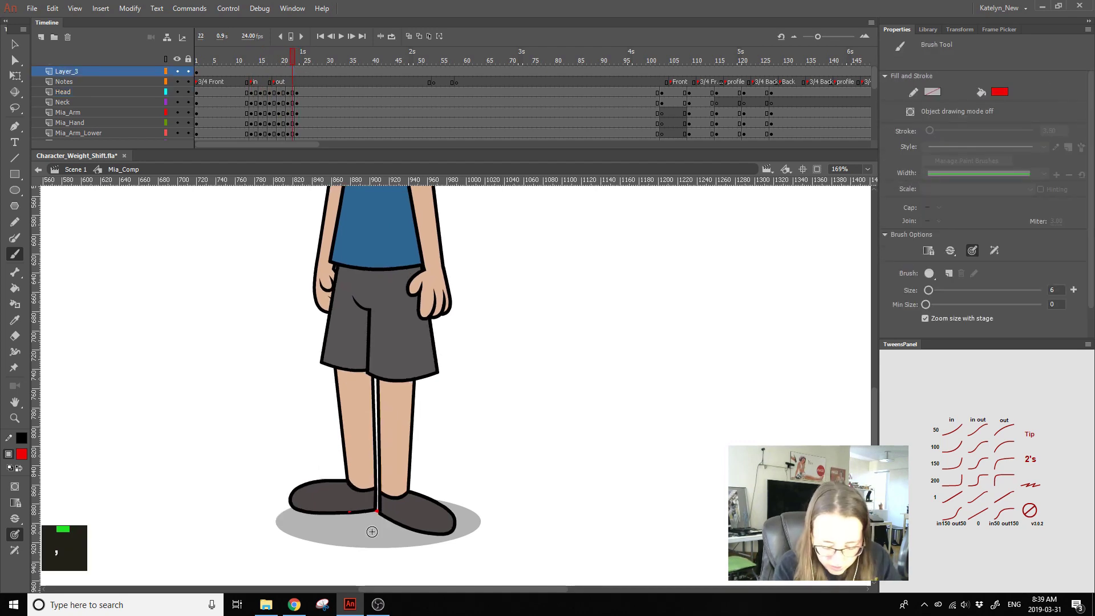
left_click(377, 512)
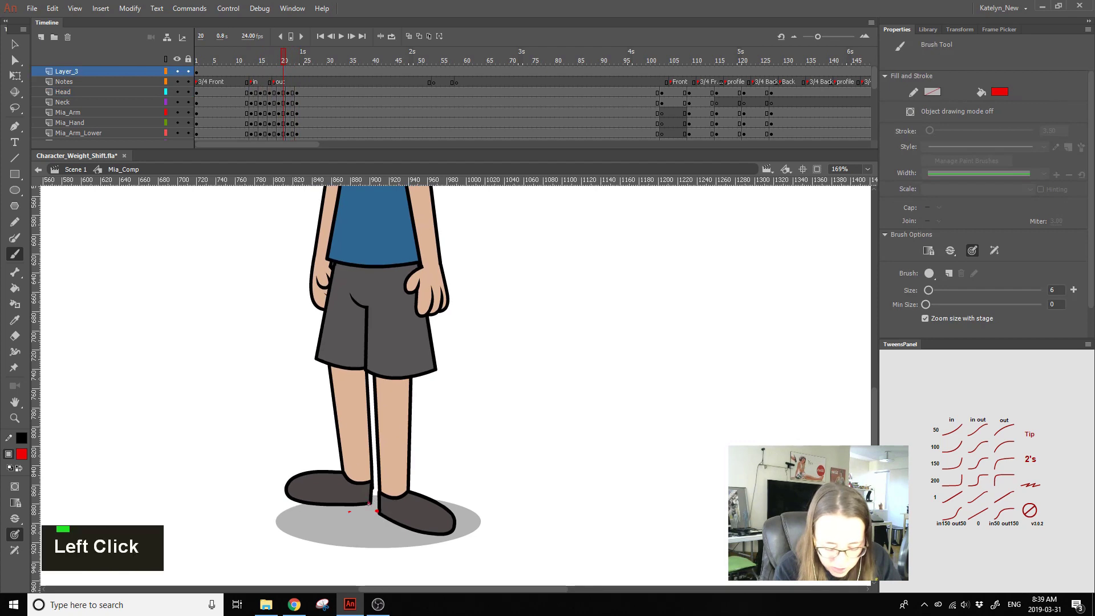
key("comma")
key("comma")
key("comma")
key("comma")
key("comma")
key("comma")
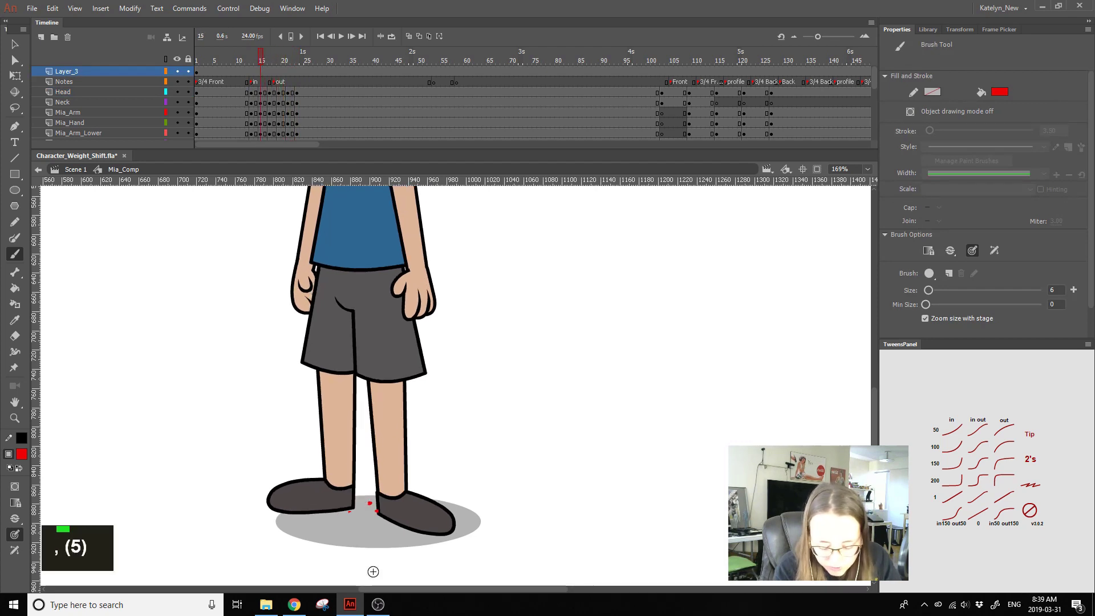
key("period")
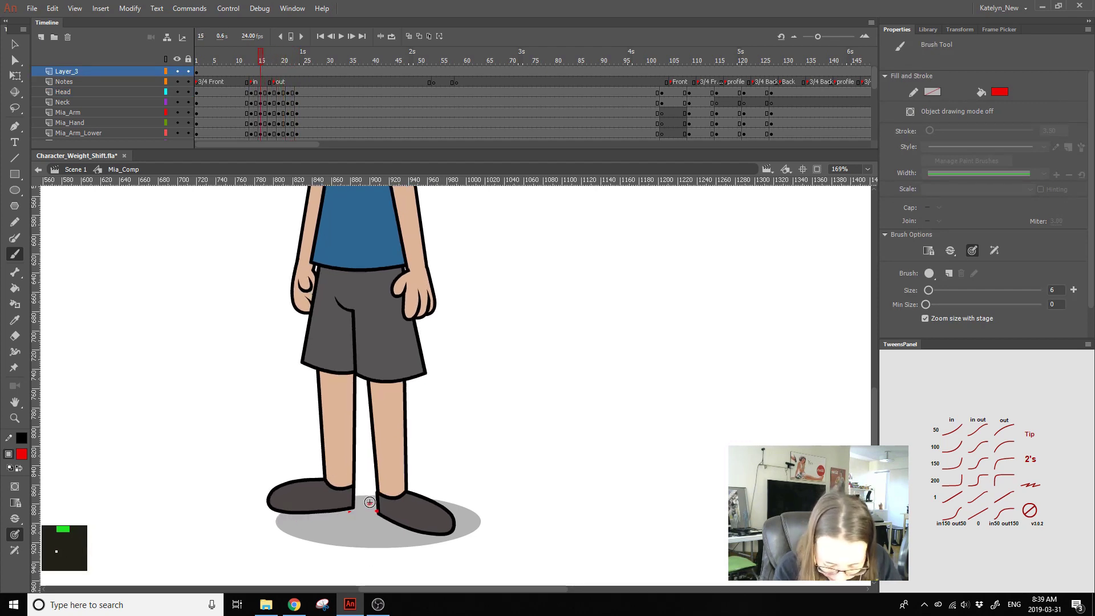
Step: Brush a red arc through the heel dots on Layer_3 to trace the shoe's path, redoing strokes until it is smooth
left_click(370, 501)
key("ctrl+z")
left_click(370, 503)
key("ctrl+z")
left_click(365, 503)
key("ctrl+z")
left_click(377, 510)
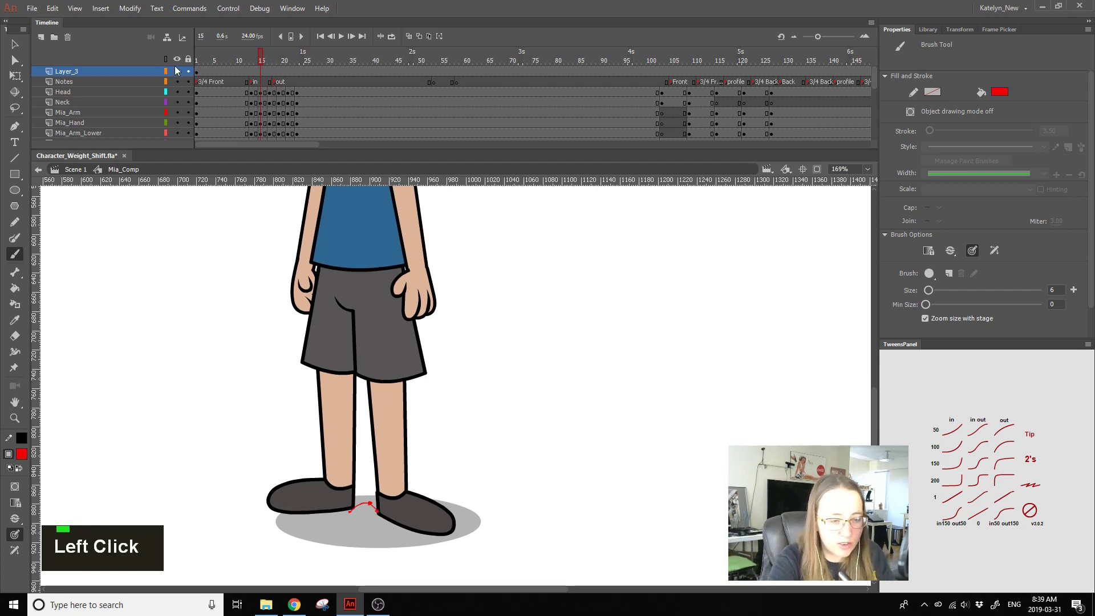
Step: Lock Layer_3, show it as outlines, convert it to a guide layer, and scrub to frame 16 to compare the shoe with the arc
left_click(136, 71)
right_click(132, 74)
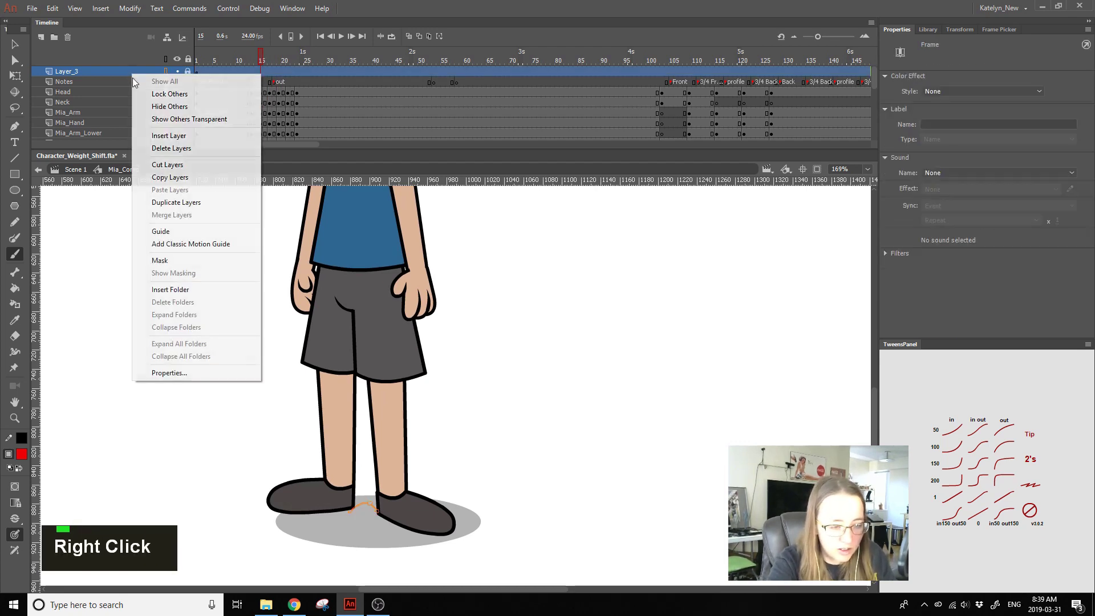
left_click(160, 231)
left_click(253, 64)
left_click_drag(253, 64, 266, 68)
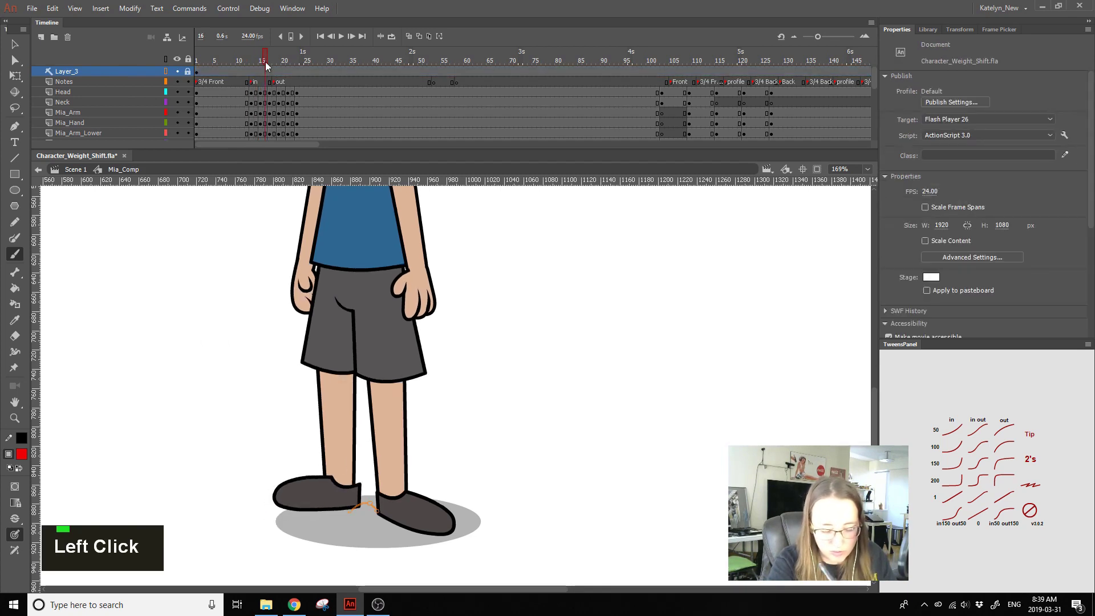
double_click(12, 50)
left_click(361, 497)
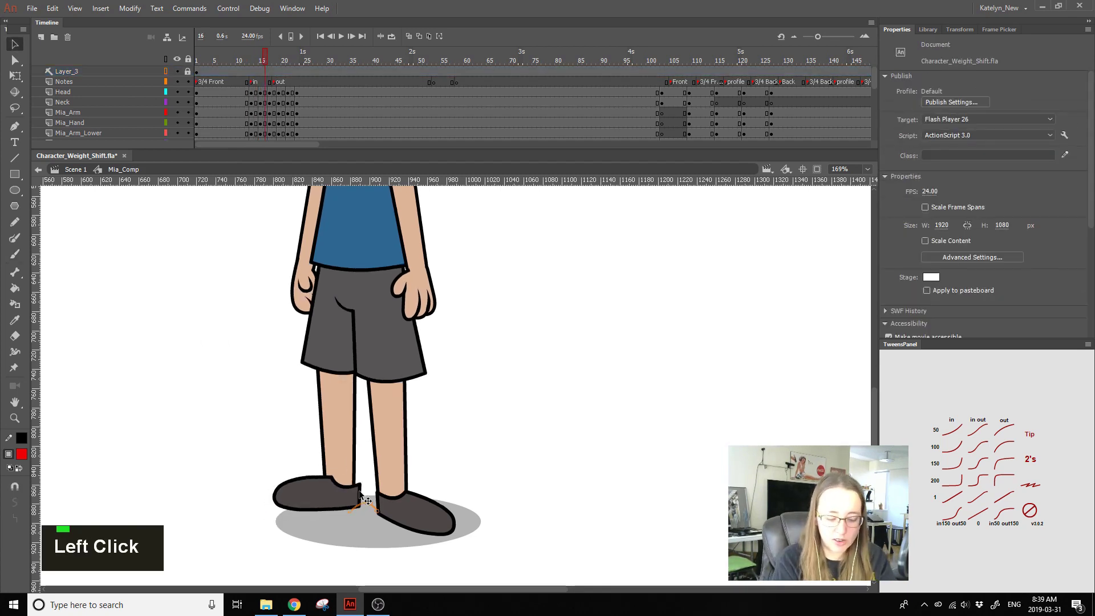
left_click(266, 91)
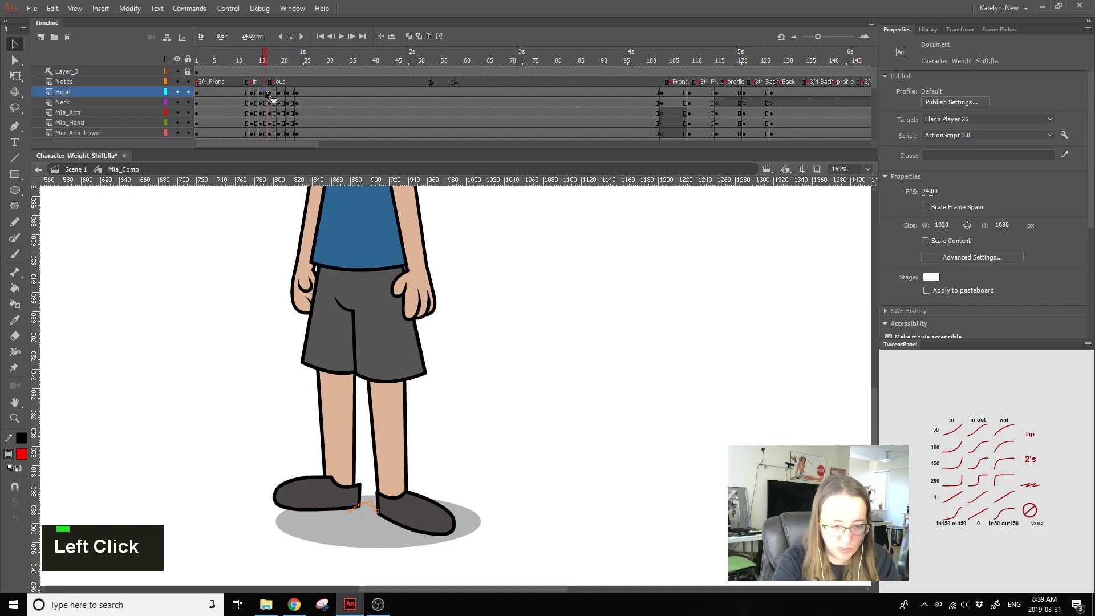
left_click(348, 501)
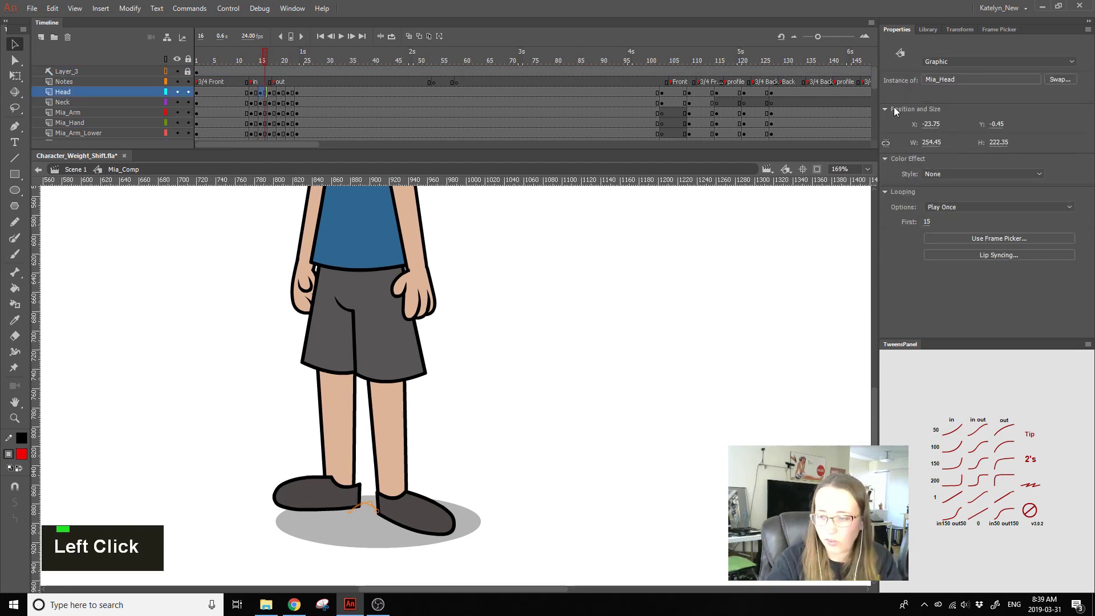
left_click(461, 449)
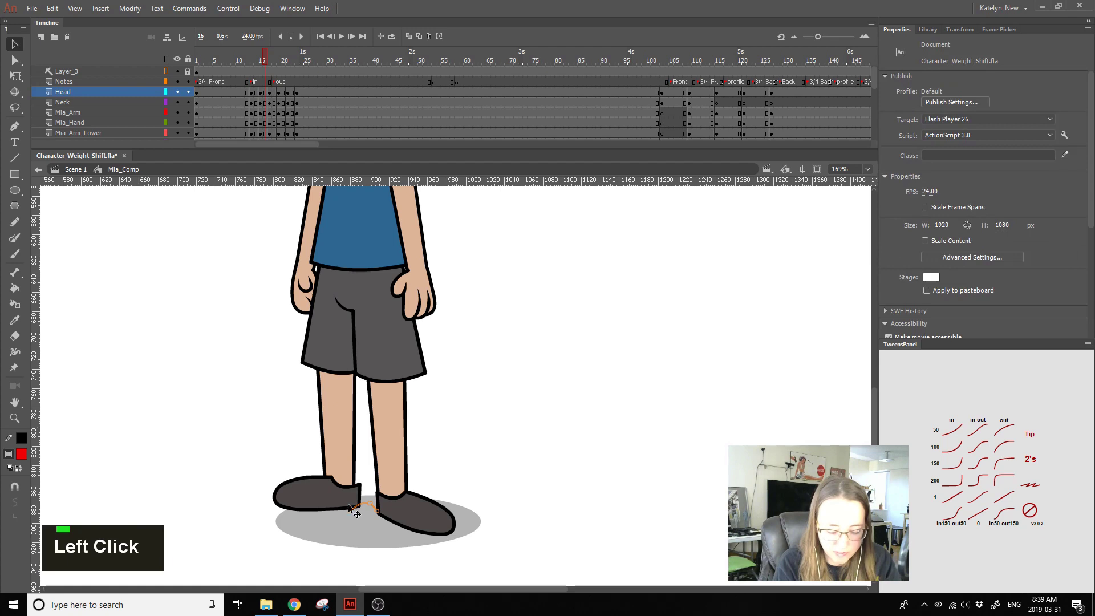
left_click(320, 519)
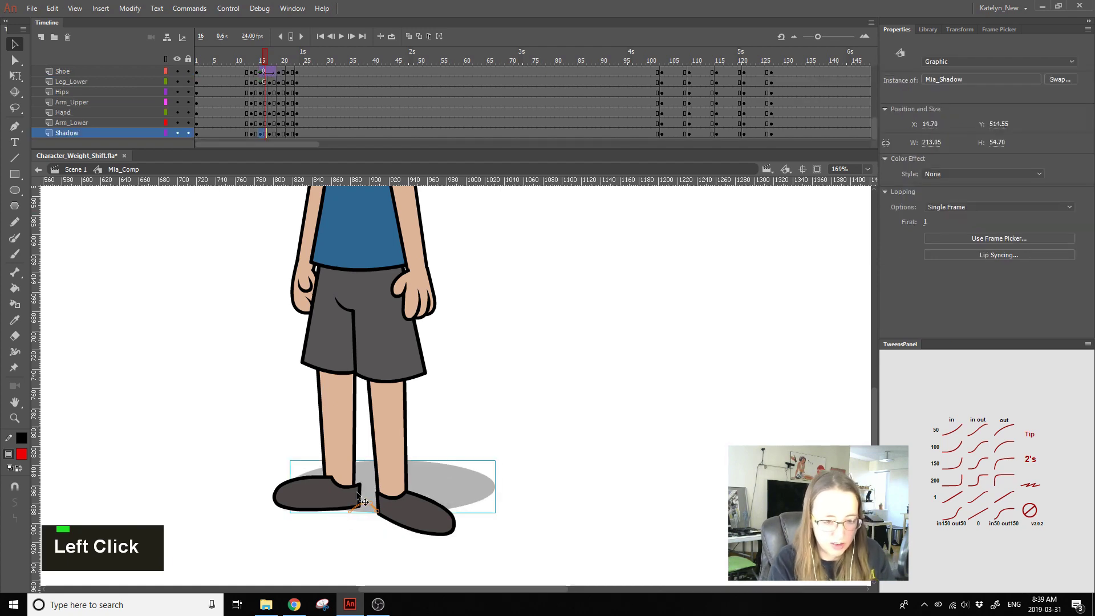
key("ctrl+z")
key("ctrl+z")
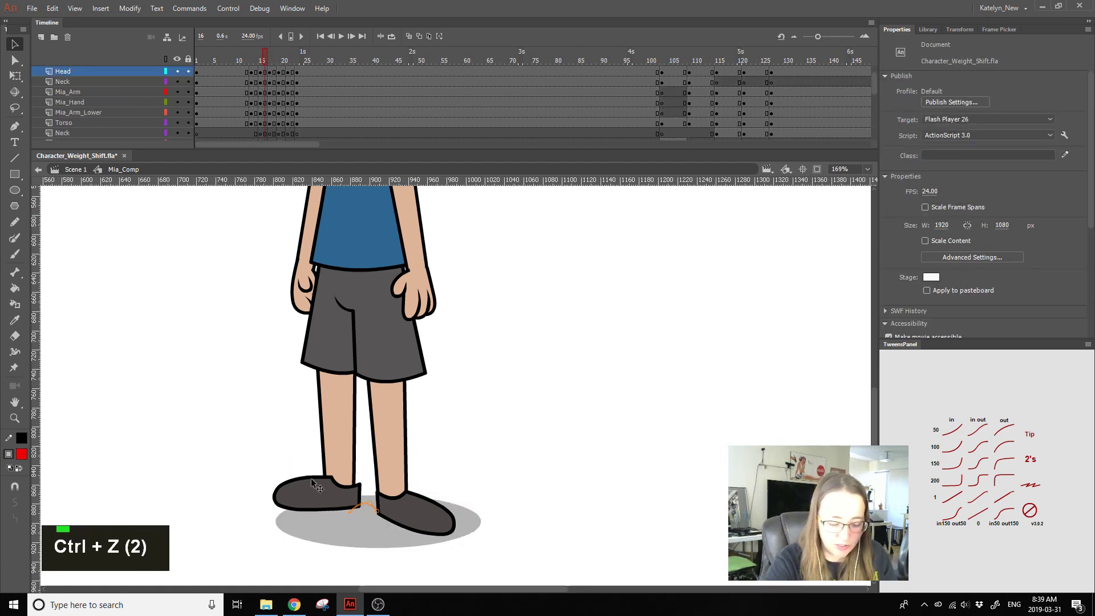
Step: Nudge the stepping shoe up slightly on the frame 19 keyframe of its Shoe layer
left_click(314, 492)
left_click_drag(874, 81, 868, 117)
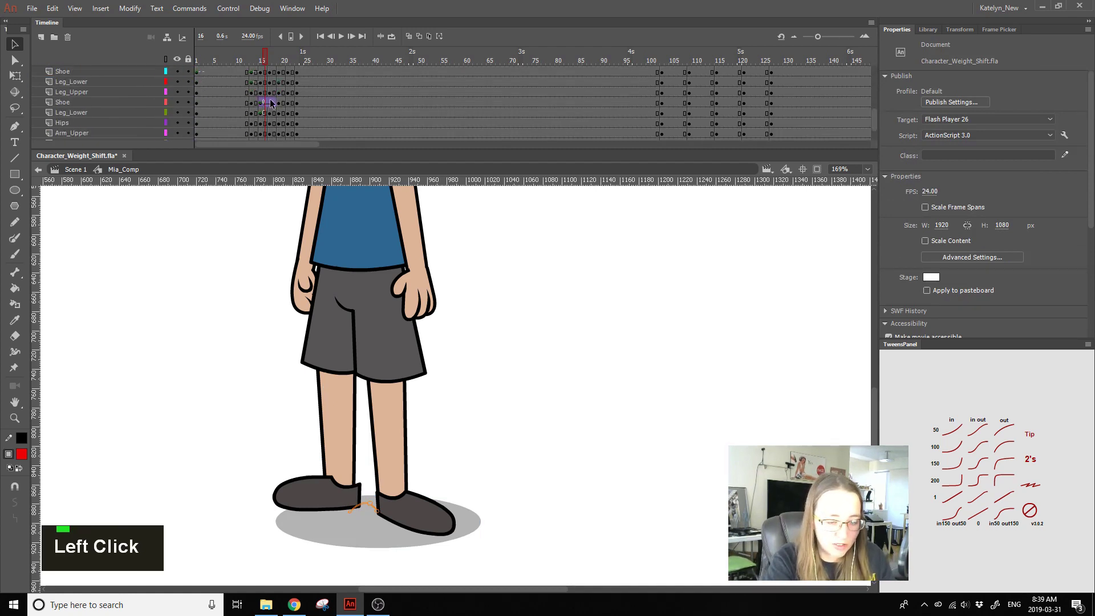
left_click(273, 102)
left_click(263, 103)
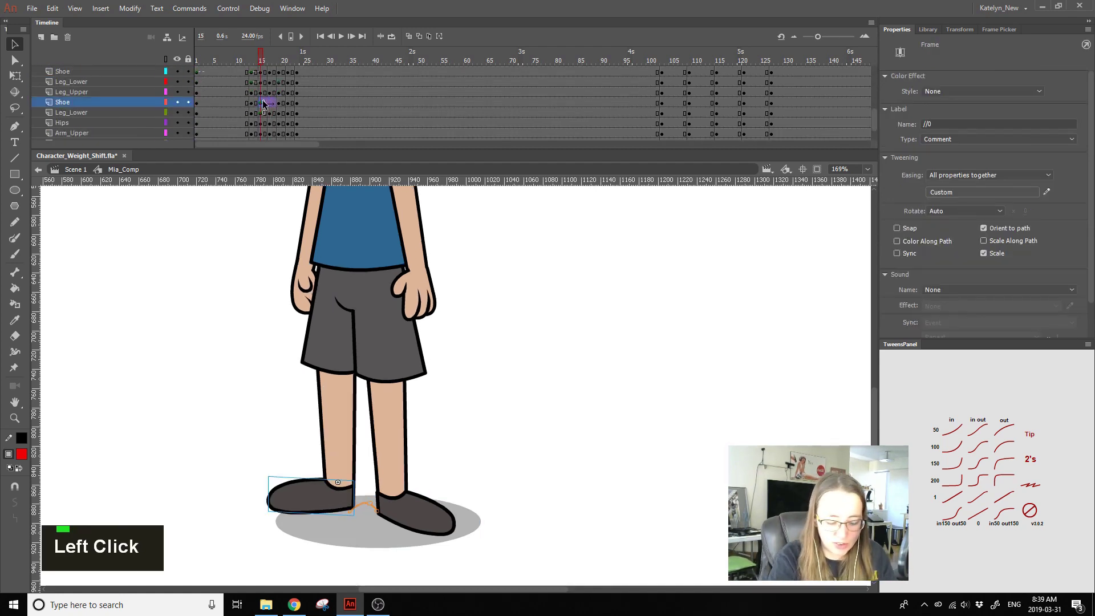
left_click(331, 462)
double_click(279, 100)
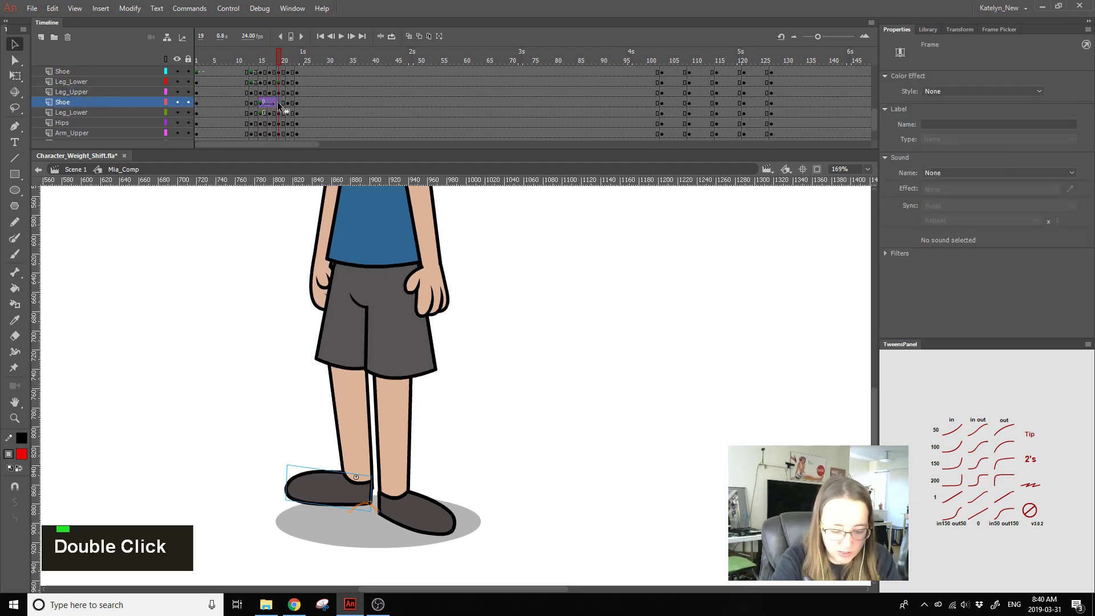
key("Up")
Step: Convert the Shoe layer's tween between frames 15 and 19 into keyframes on 2's
left_click_drag(263, 100, 278, 105)
key("F6")
left_click(1030, 459)
Step: Nudge the stepping shoe up three increments on frame 17 to bring its heel closer to the guide arc
left_click(270, 102)
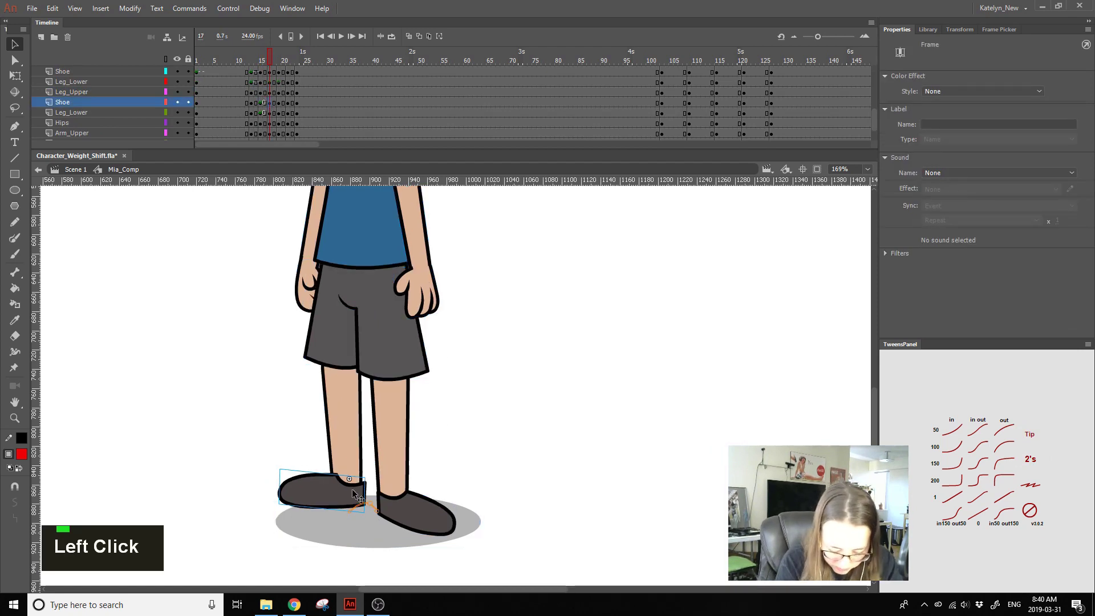
key("Up")
key("Up")
key("Up")
key("Left")
key("Right")
Step: Stretch the stepping leg's Leg_Lower instance at frame 22 to about 155 px high with Free Transform
left_click_drag(269, 52, 294, 95)
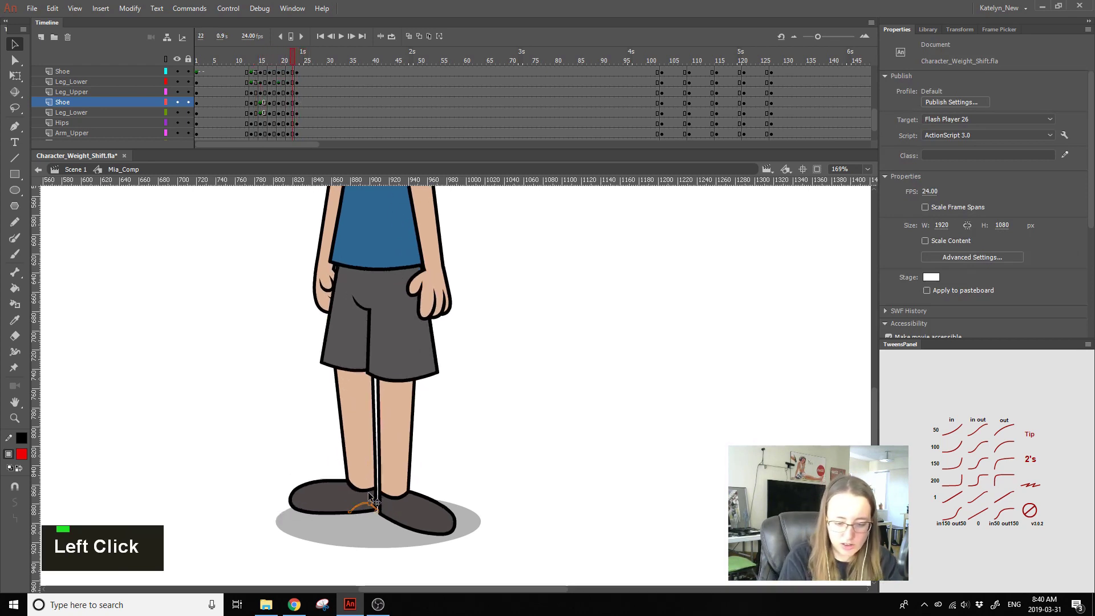
left_click(368, 462)
left_click(14, 75)
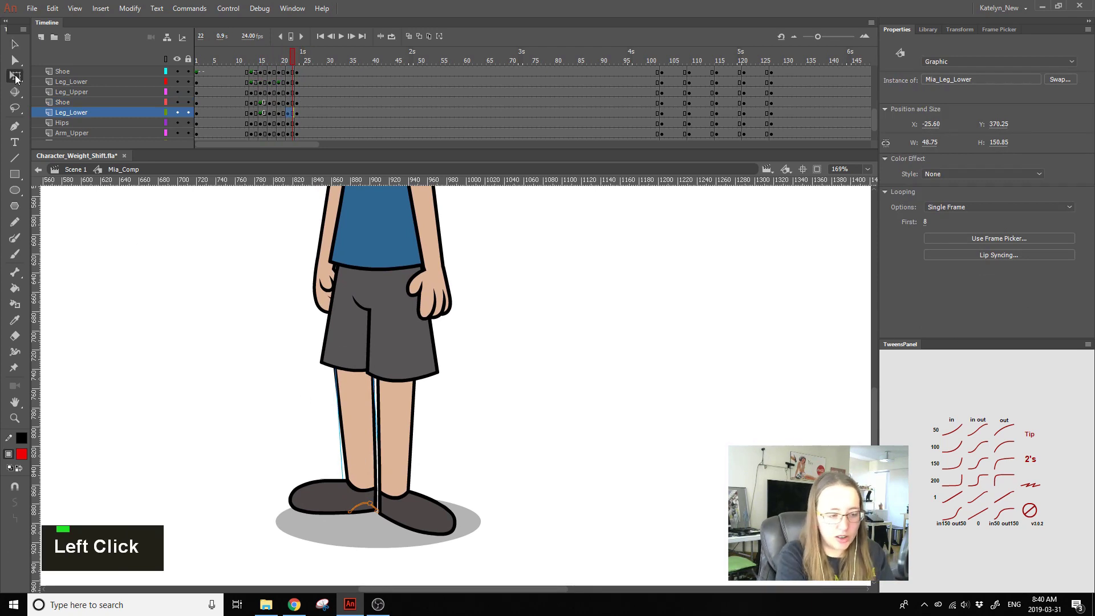
left_click_drag(361, 489, 367, 491)
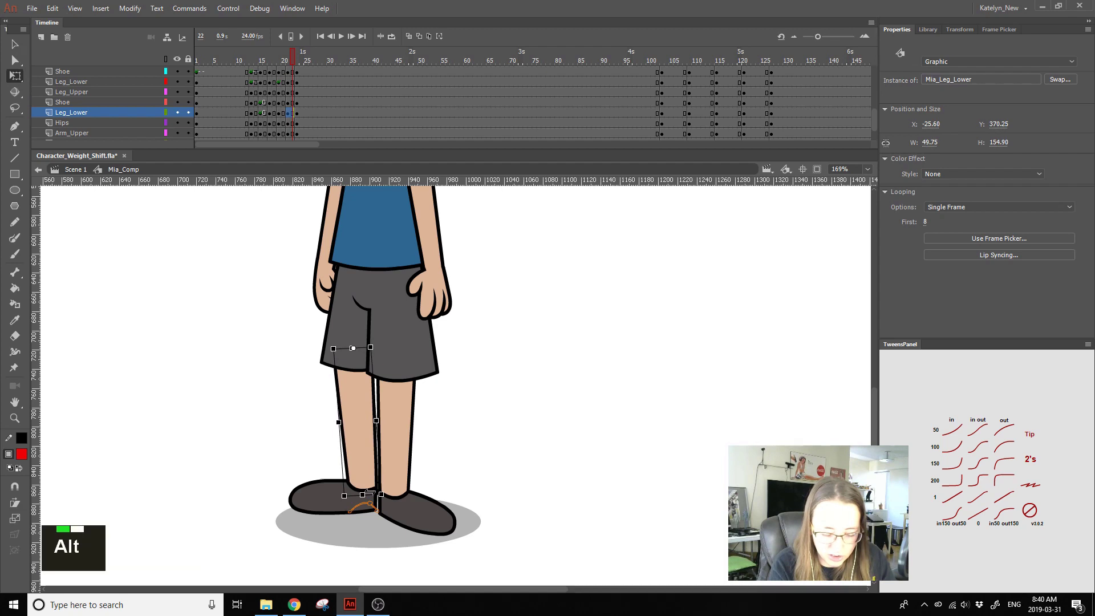
left_click(457, 444)
Step: Adjust the lower end of the stepping leg's Leg_Lower instance on frames 18 and 19 with Free Transform, and play back the motion
mouse_move(286, 55)
left_mouse_down()
mouse_move(253, 75)
mouse_move(274, 73)
left_mouse_up()
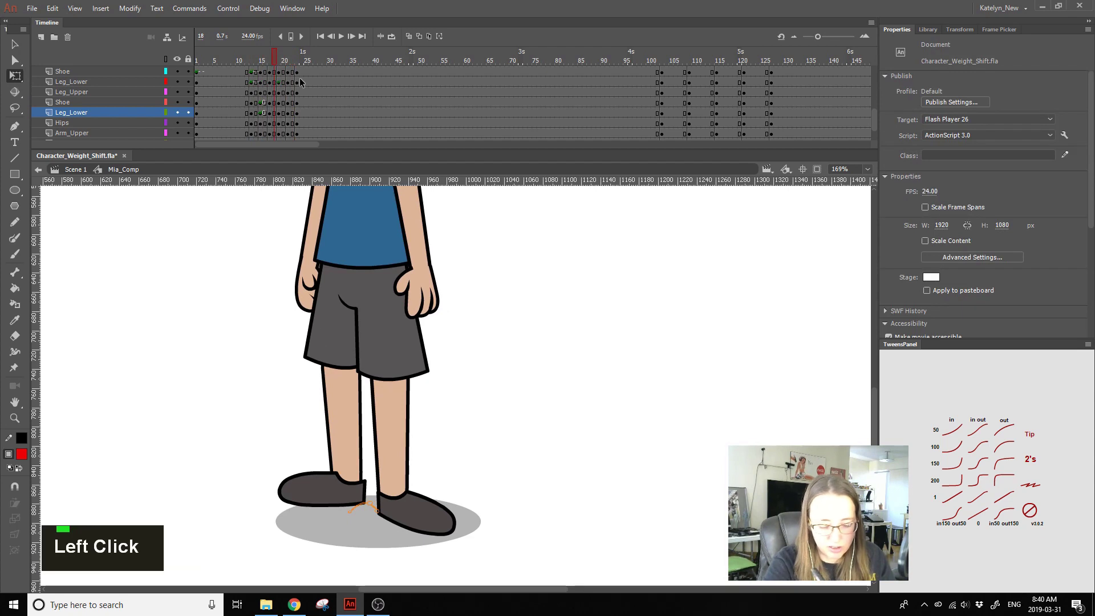
left_click(341, 380)
left_click(350, 496, "alt")
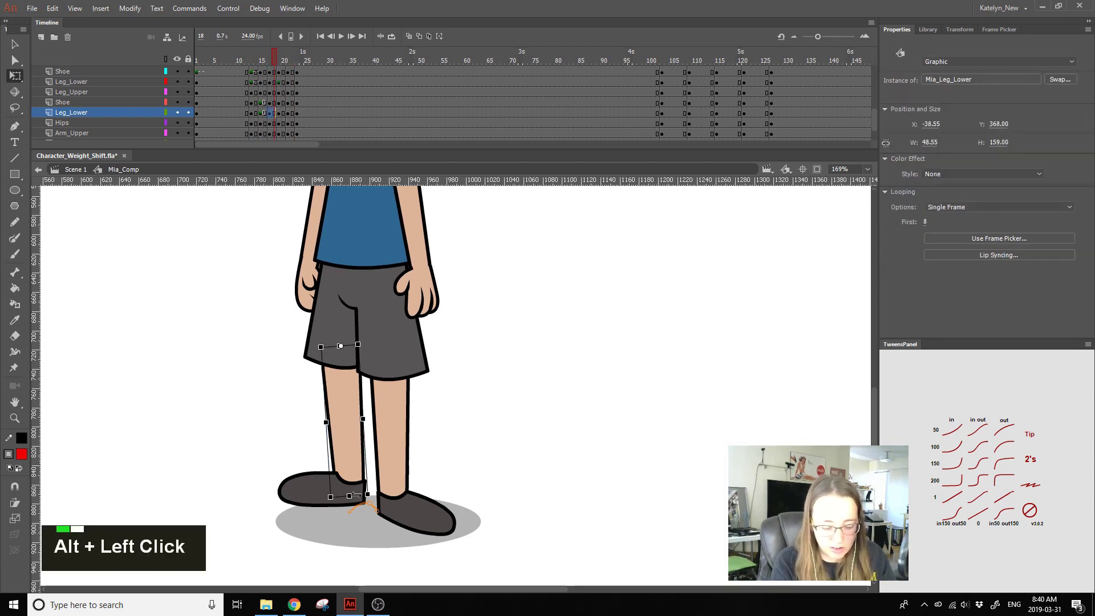
left_click(310, 471)
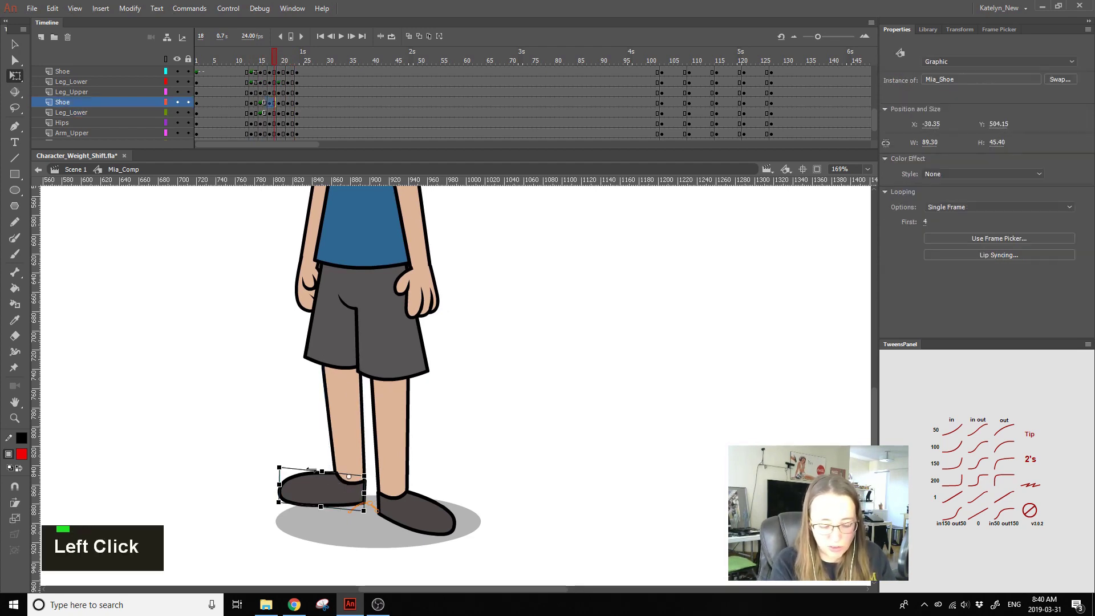
left_click(281, 60)
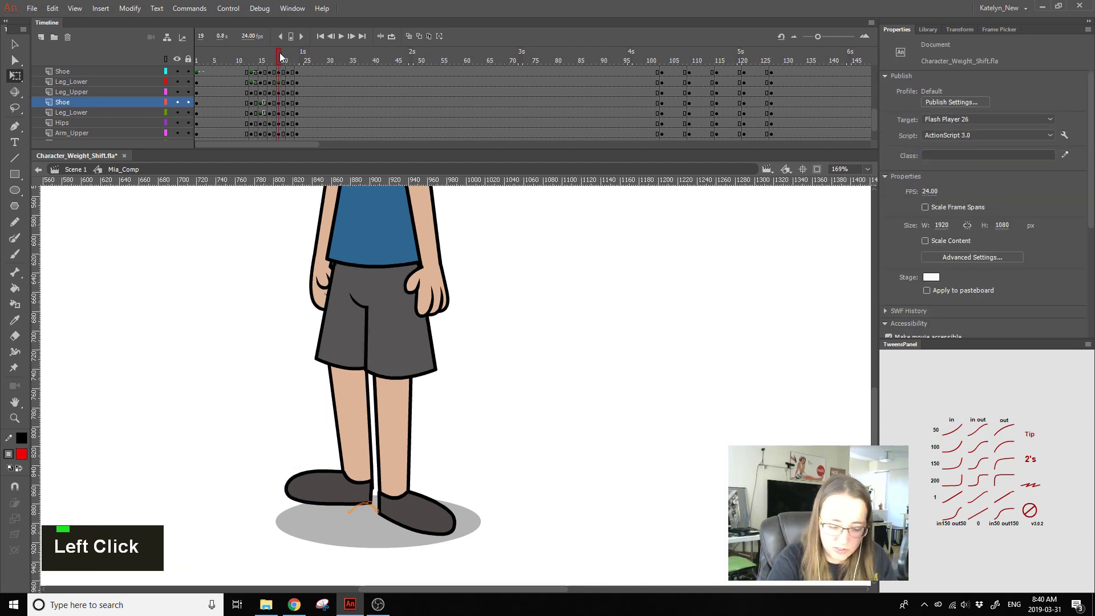
left_click(369, 456)
left_click(366, 490, "alt")
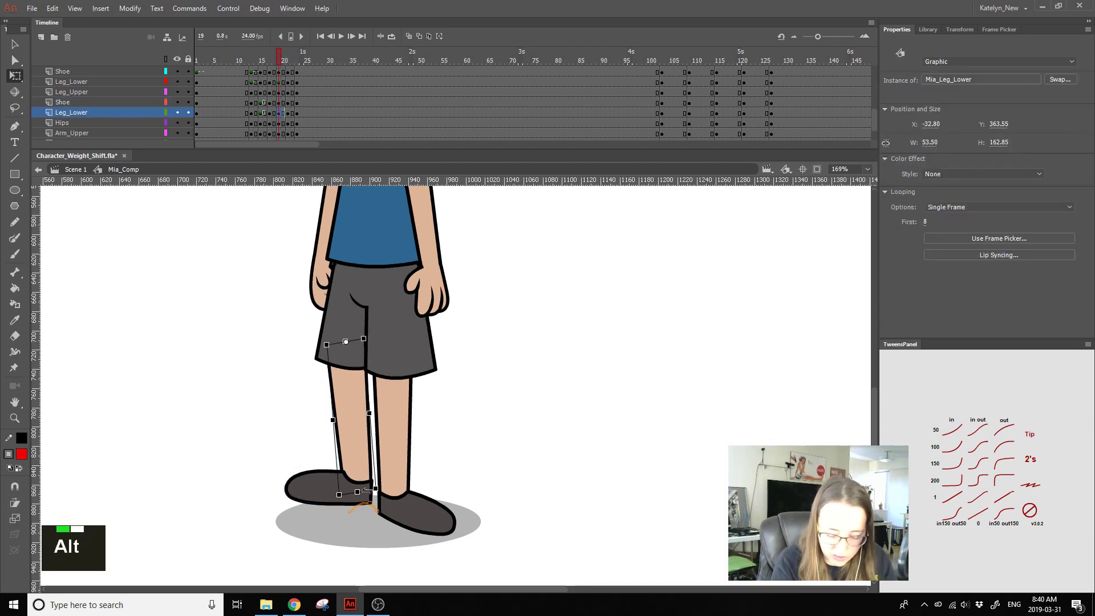
left_click(463, 448)
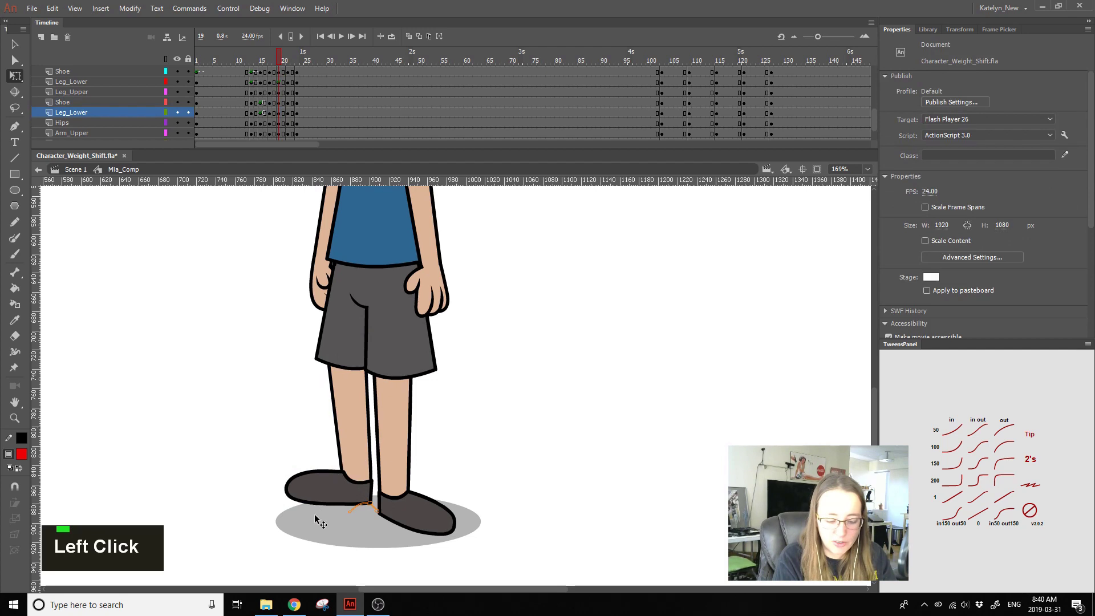
key("Return")
key("Return")
key("Return")
key("Return")
Step: Copy the Layer_1 drawing at frame 4 of Mia_Shoe to frame 19, and set the stepping shoe at frame 18 to show frame 19
left_click_drag(270, 71, 277, 72)
left_click(328, 486)
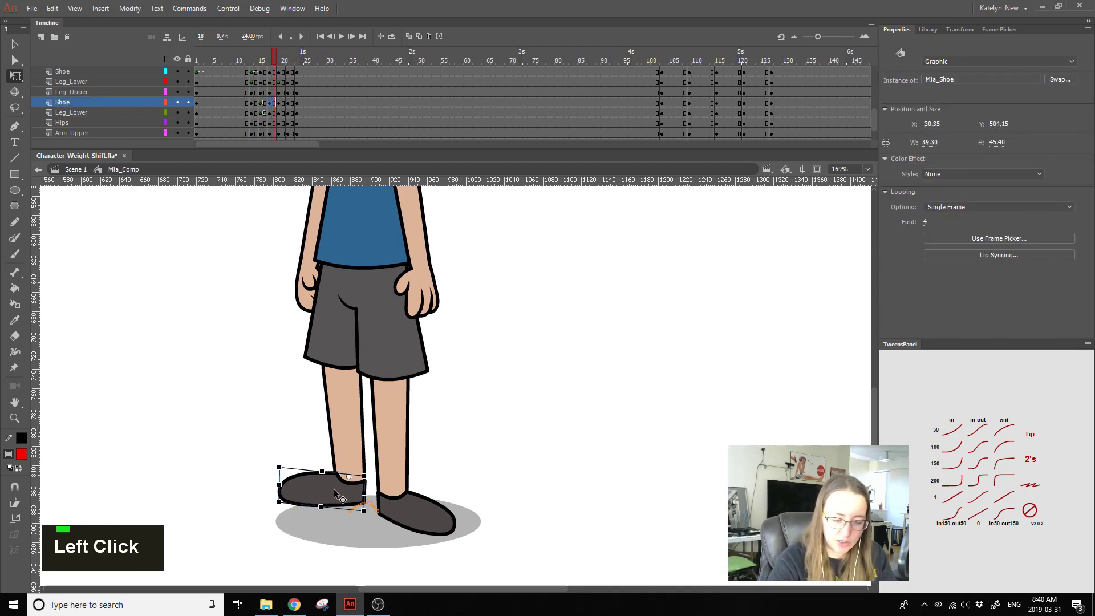
double_click(334, 488)
left_click(214, 82)
left_click(214, 81)
left_click(211, 81)
left_click_drag(211, 81, 279, 82)
left_click(492, 344)
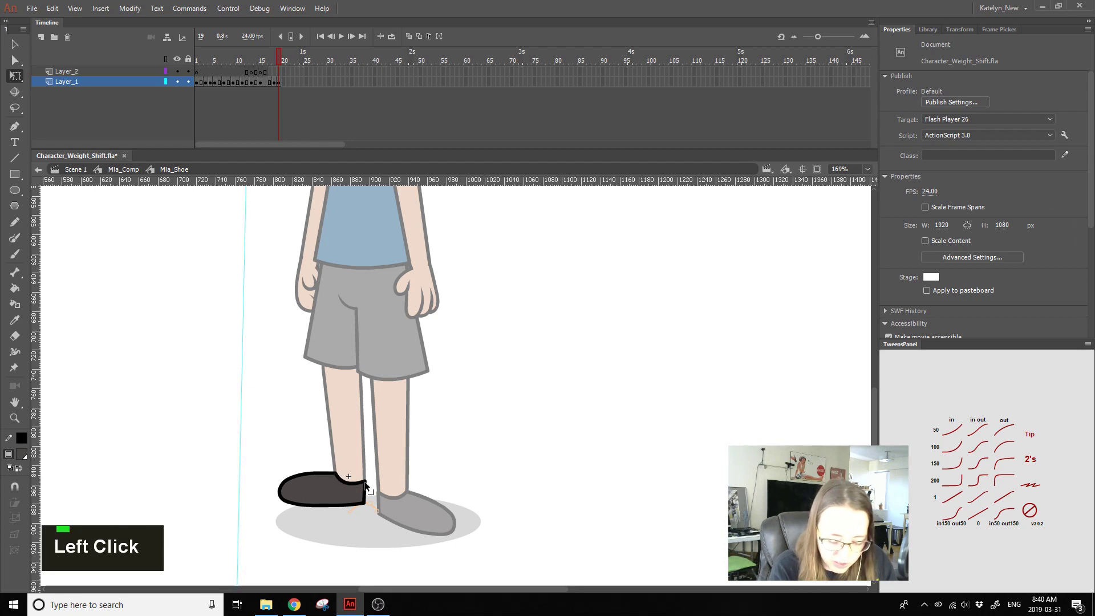
double_click(442, 473)
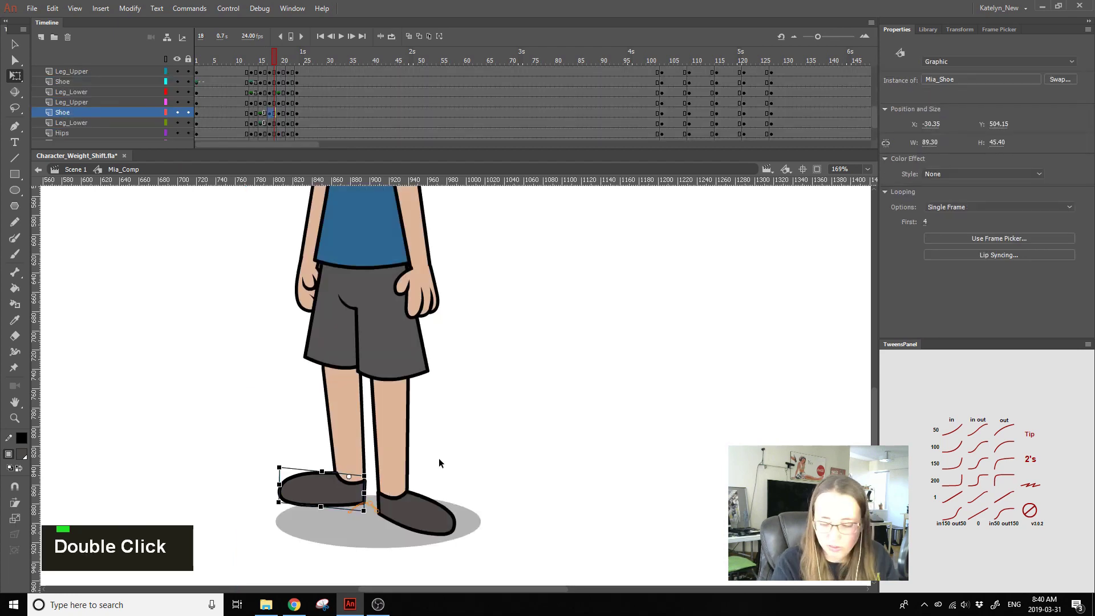
left_click_drag(925, 222, 1011, 209)
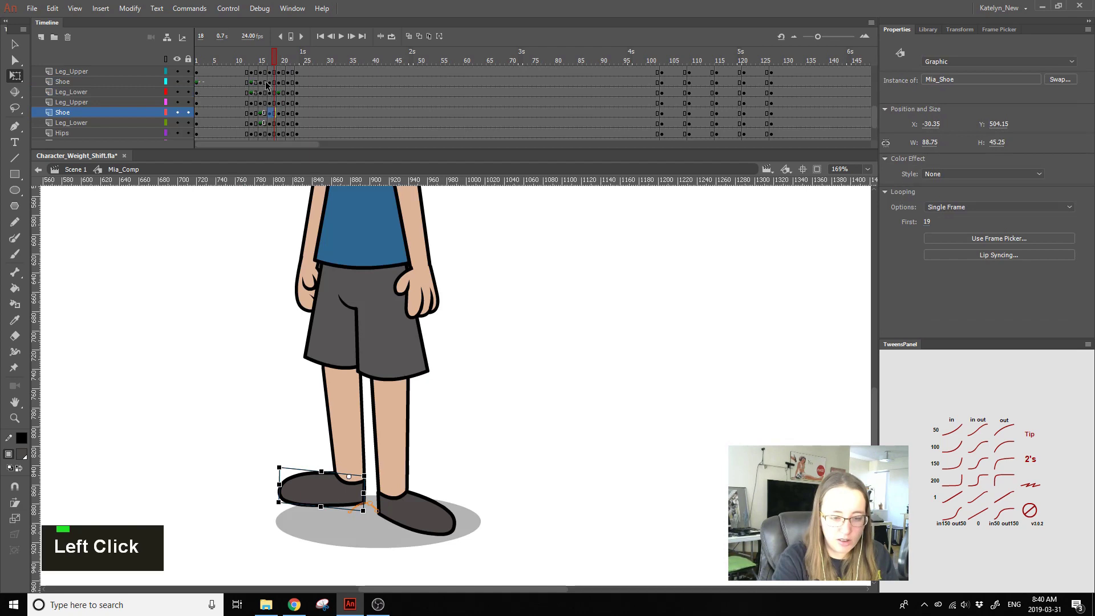
Step: Refine the heel of the frame 19 drawing inside the Mia_Shoe symbol, and return to Mia_Comp
left_click(298, 427)
double_click(363, 490)
left_click(279, 62)
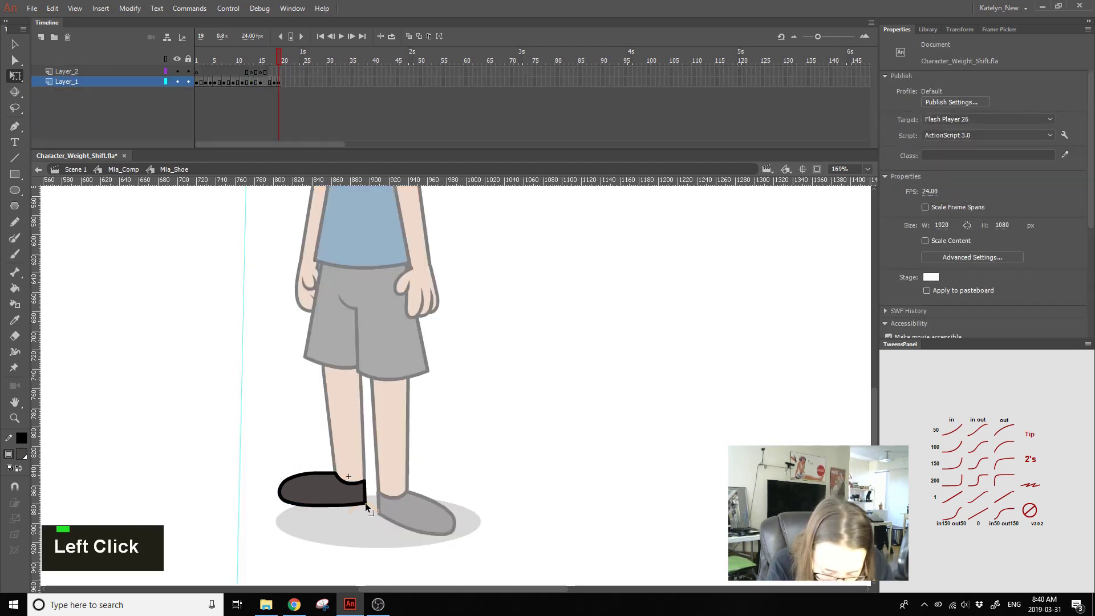
double_click(443, 473)
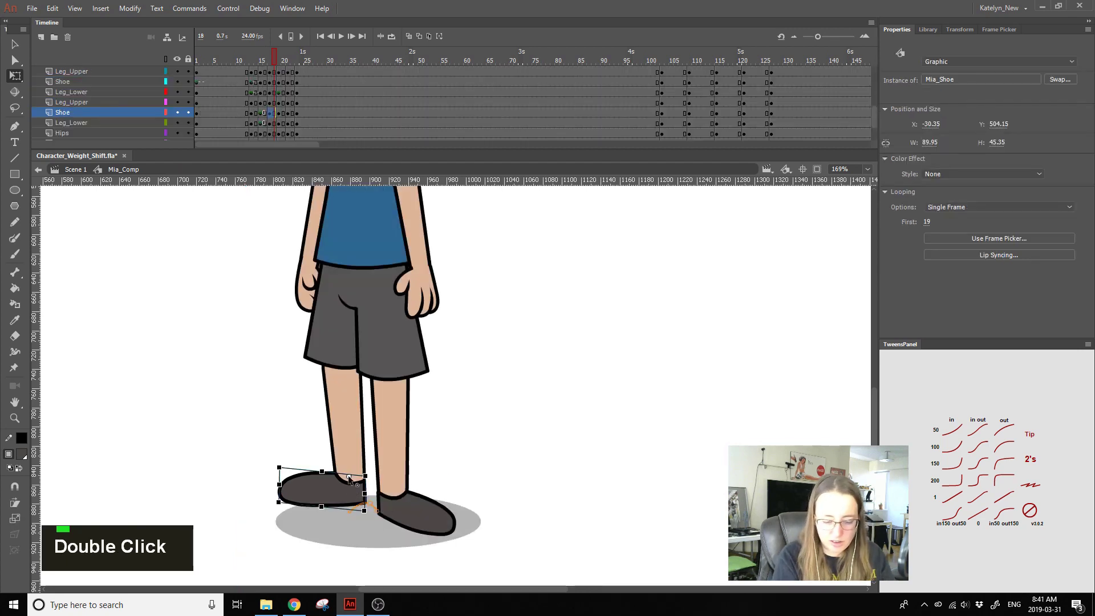
left_click(1047, 231)
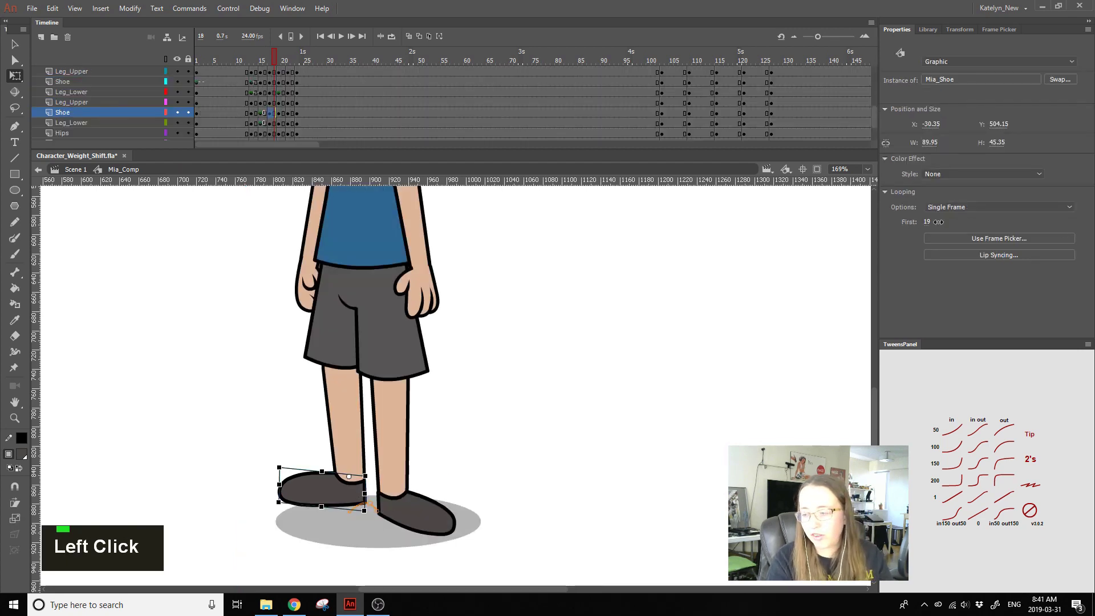
left_click(687, 483)
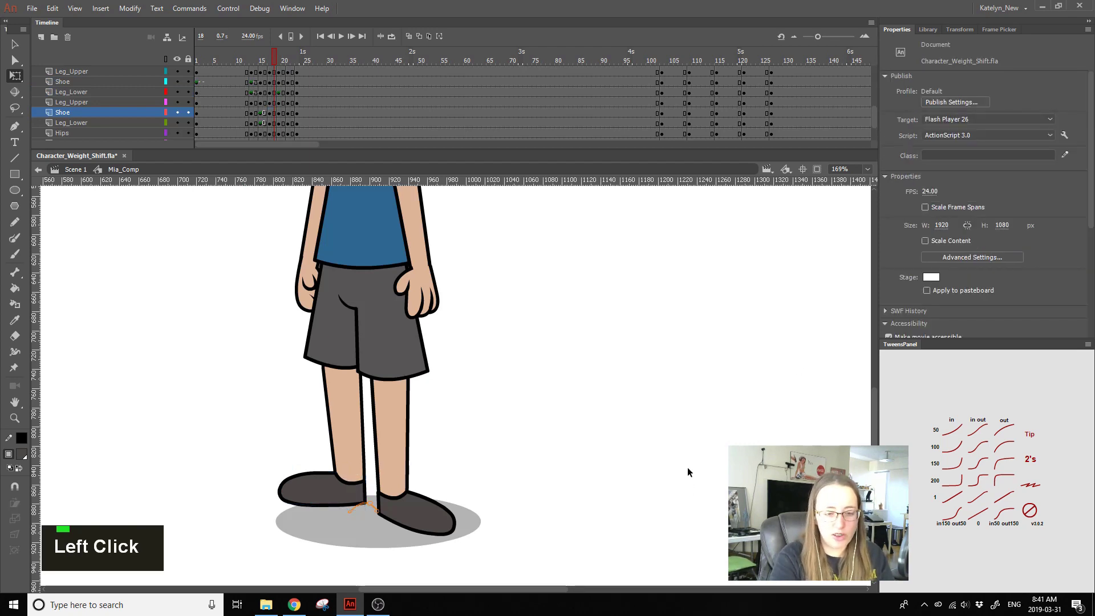
Step: Skew the stepping shoe slightly on frame 21 with Free Transform so its heel meets the leg
left_click_drag(262, 61, 269, 60)
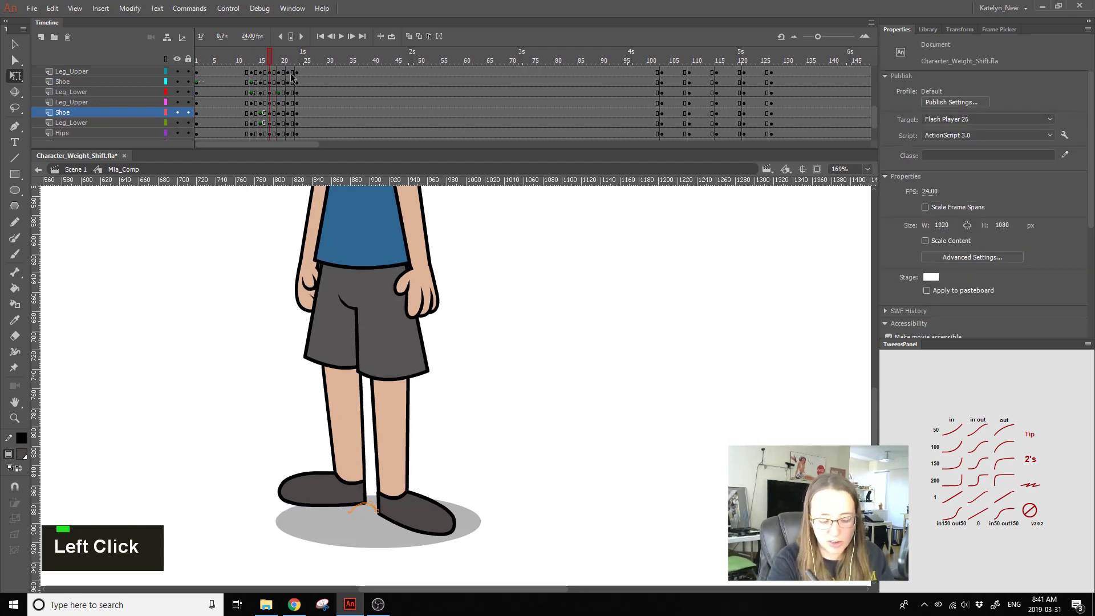
double_click(309, 474)
double_click(454, 219)
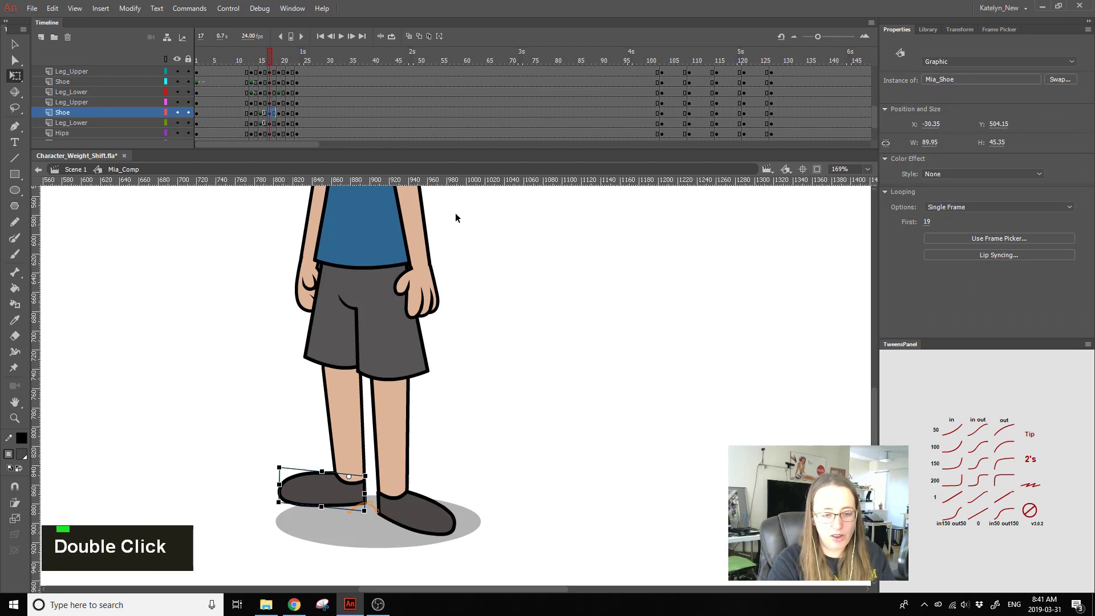
left_click(265, 61)
left_click(272, 61)
left_click(290, 58)
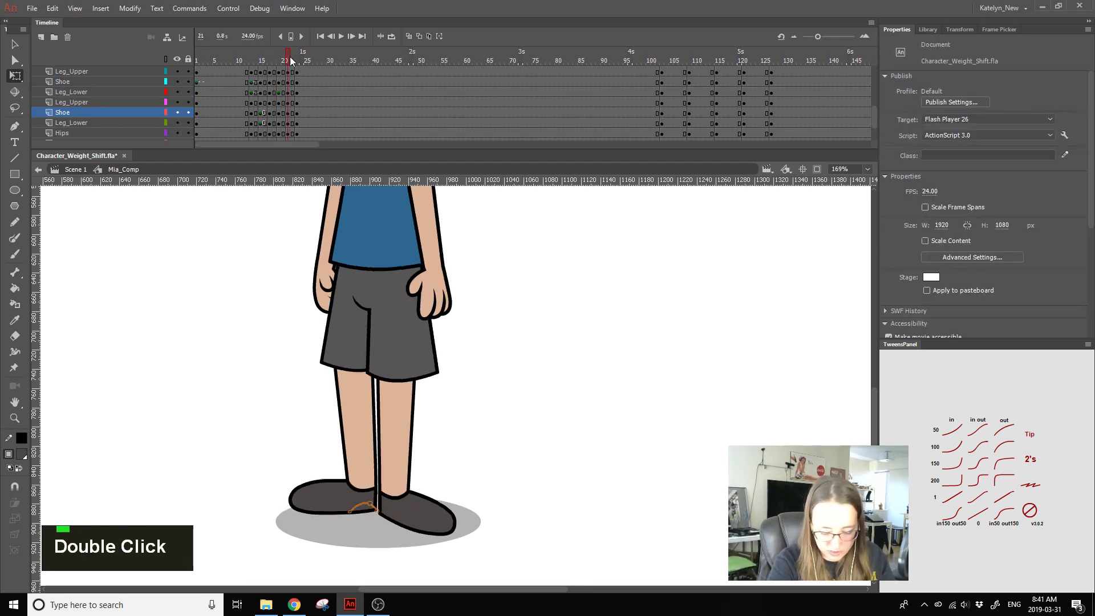
double_click(331, 492)
double_click(443, 458)
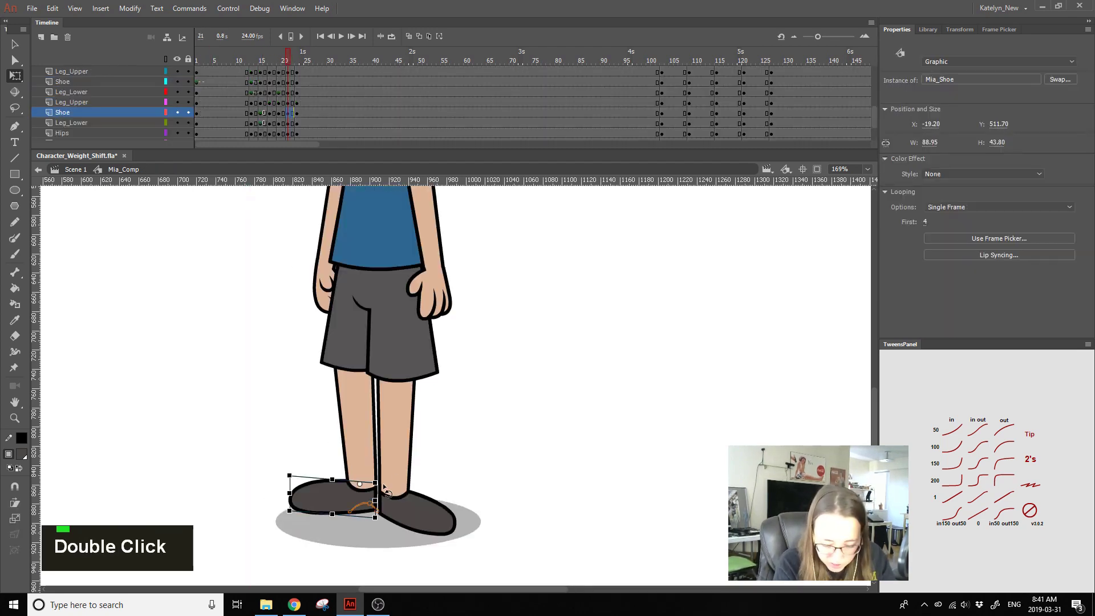
left_click_drag(360, 515, 362, 515)
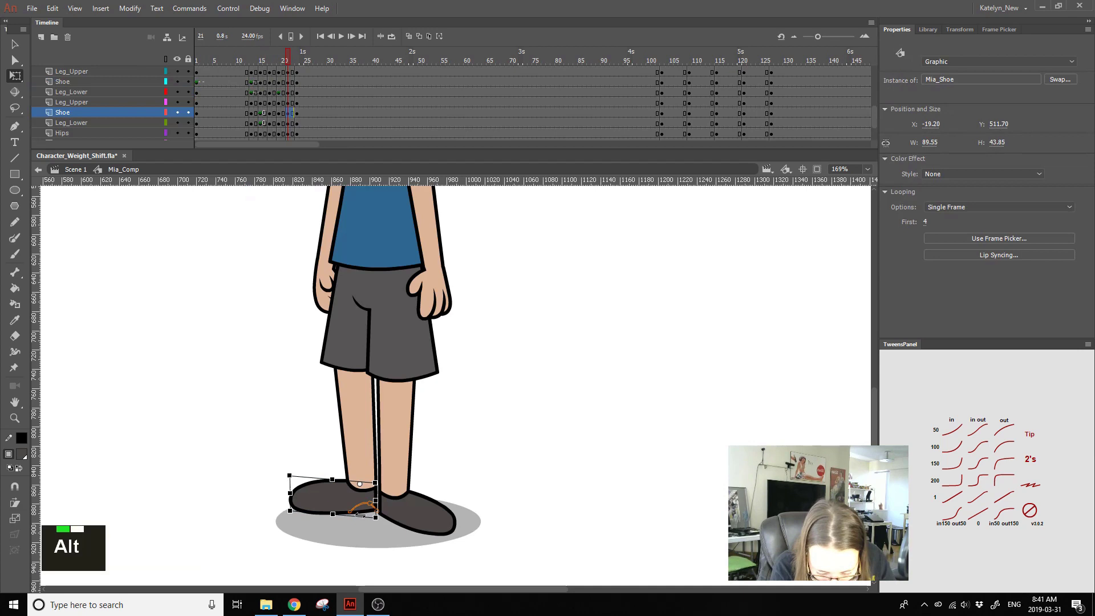
left_click(453, 454)
Step: Set the stepping shoe on frame 19 to show symbol frame 19, and adjust its lower edge with Free Transform
left_click(282, 67)
left_click(278, 69)
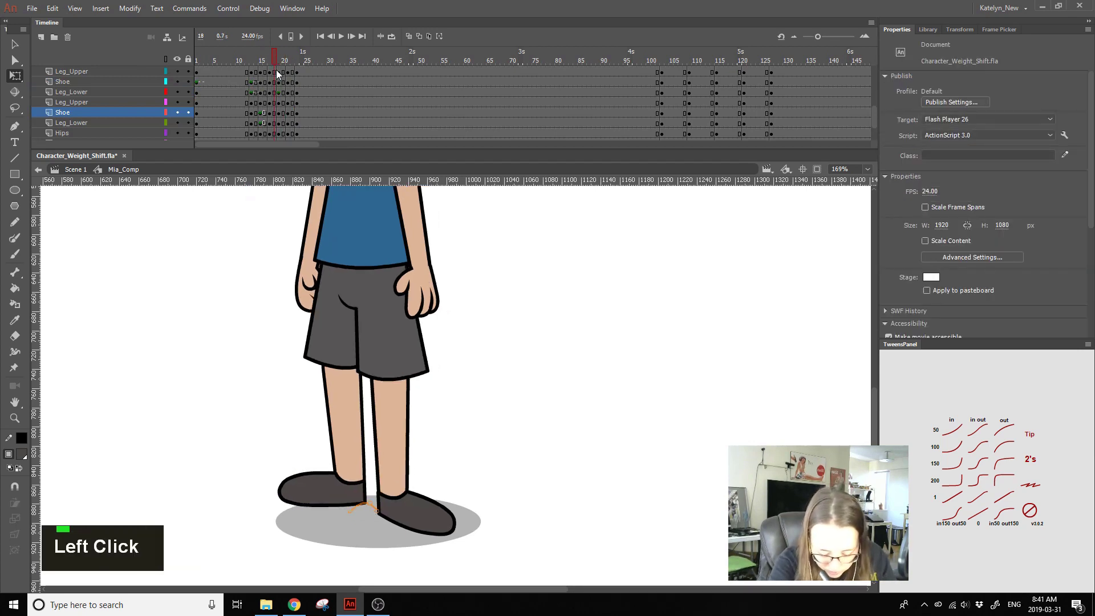
left_click(342, 487)
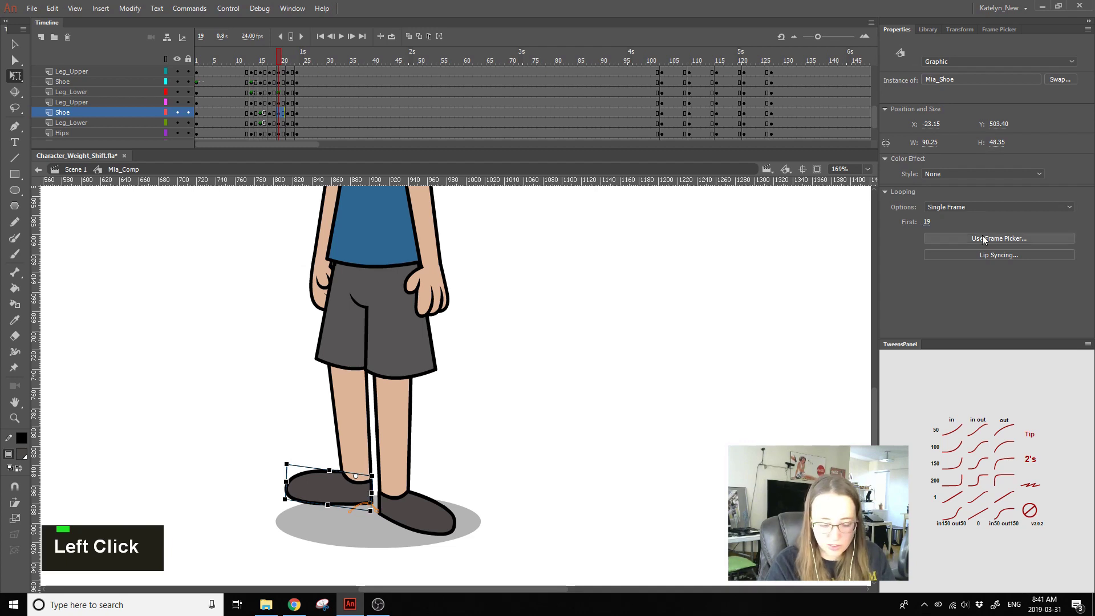
left_click(580, 465)
left_click(347, 482)
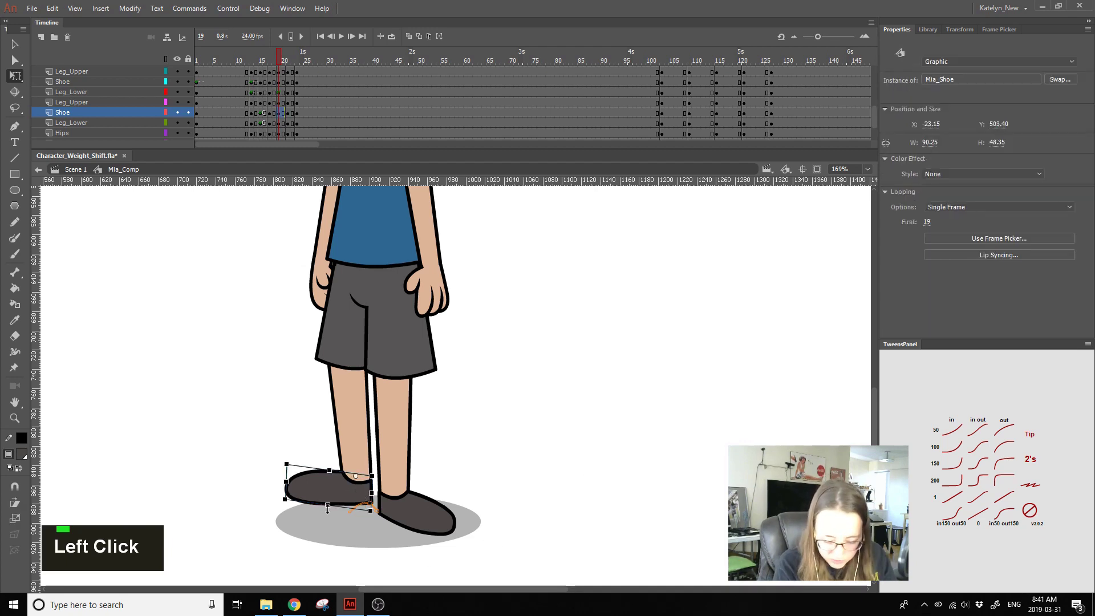
left_click(340, 505, "alt")
left_click(455, 423)
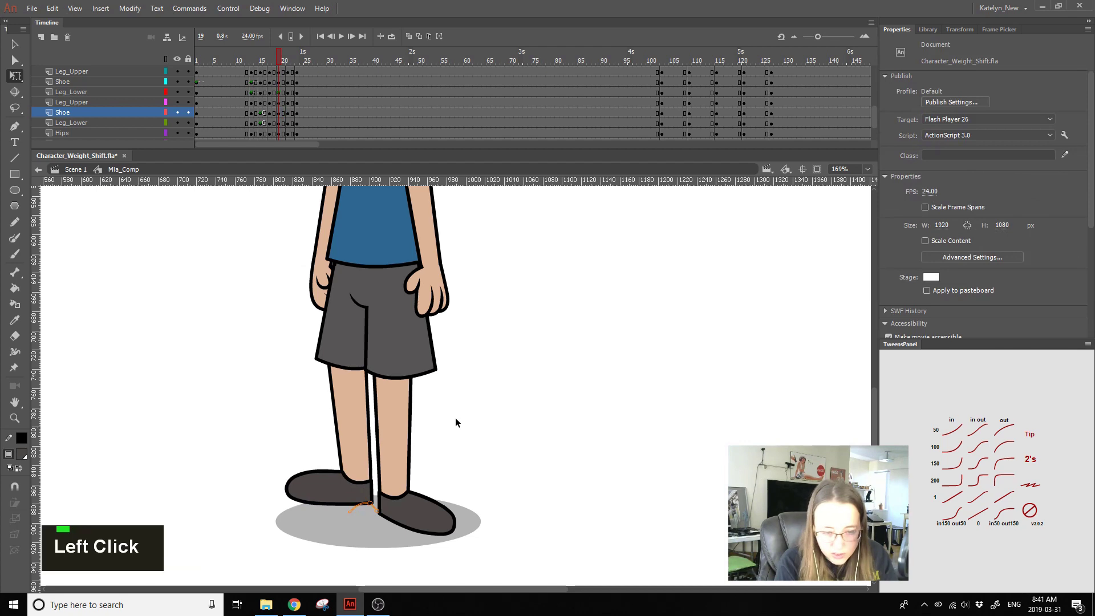
Step: Play back the weight shift from around frame 13 several times to examine how the stepping shoe moves
left_click(252, 63)
key("Return")
key("Return")
key("Return")
key("Return")
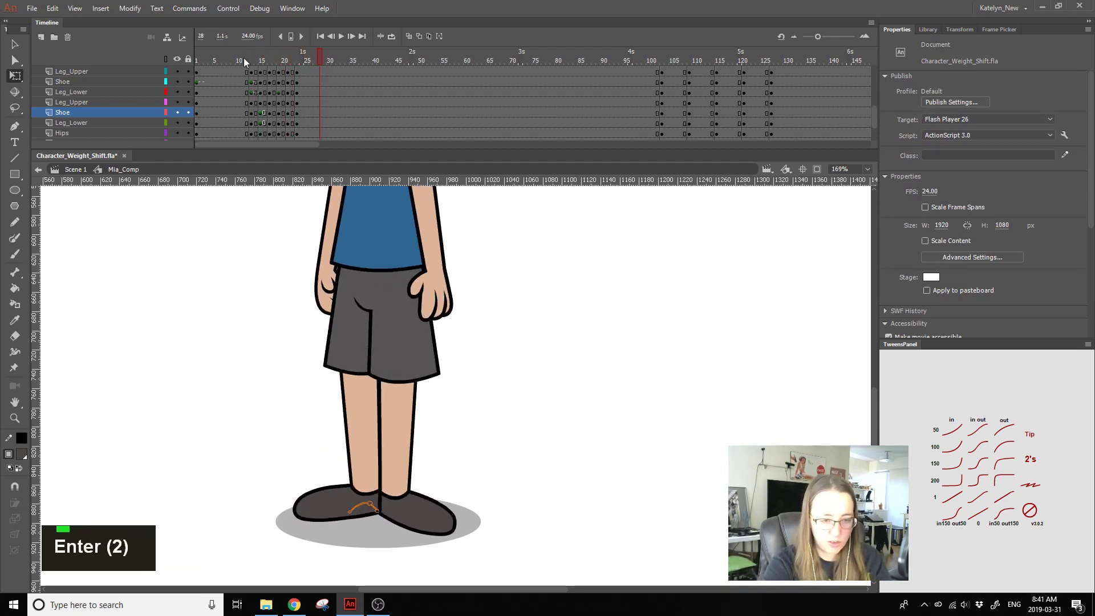
key("Return")
key("Return")
left_click(245, 64)
left_click_drag(244, 63, 251, 62)
Step: Copy the frame 13 keyframes of all layers from Head down to Shadow onto frame 1
key("space")
left_click_drag(476, 252, 483, 313)
left_click(15, 418)
left_click(140, 432)
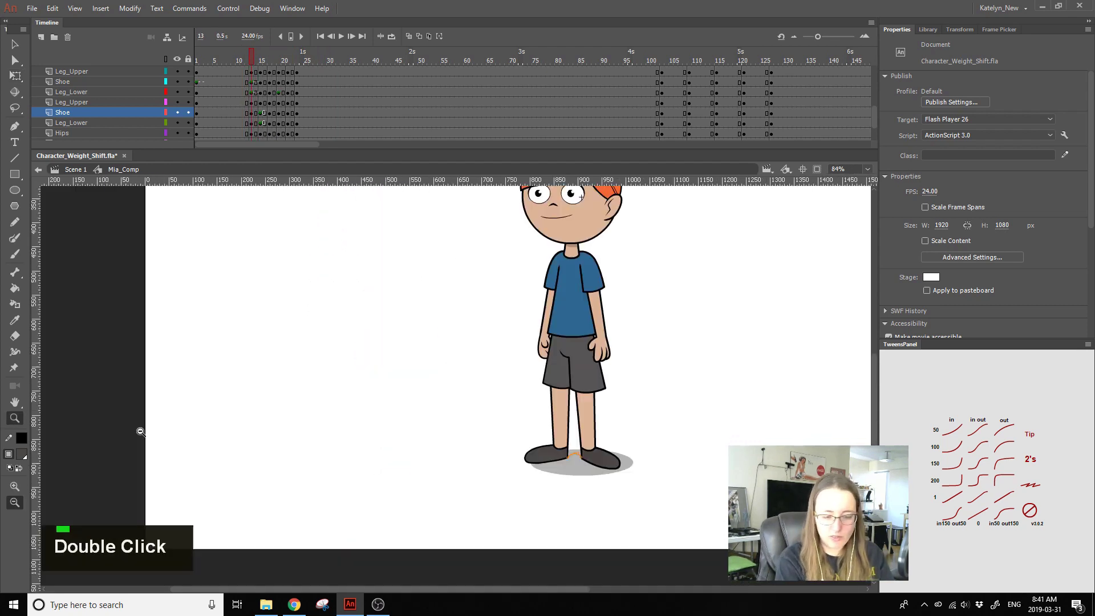
left_click(661, 452)
left_click_drag(878, 113, 885, 35)
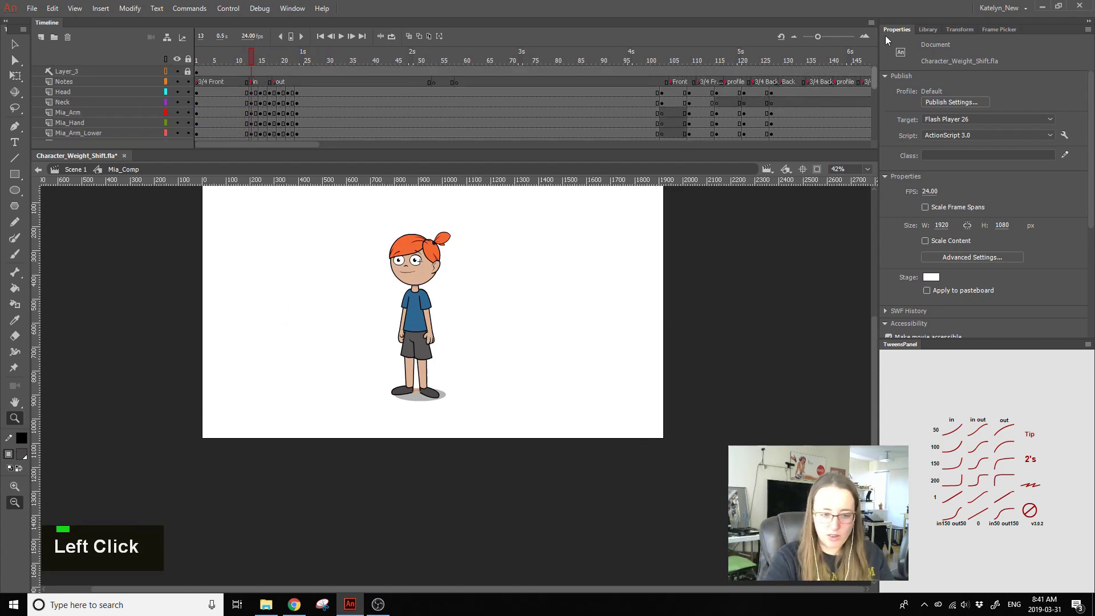
left_click(252, 91)
scroll(869, 91, "down", 3)
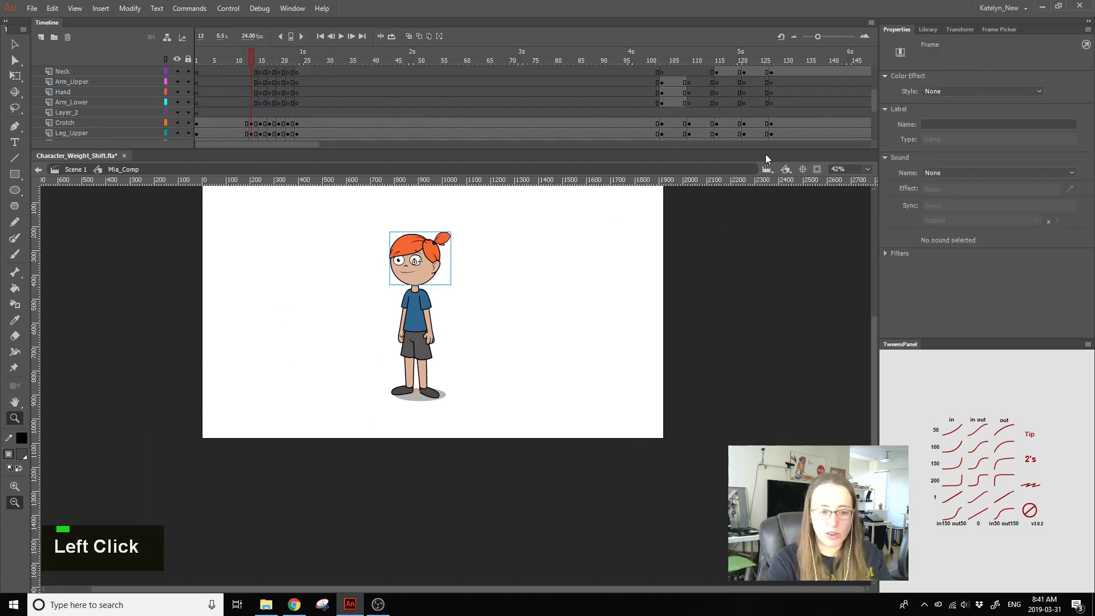
left_click_drag(874, 93, 881, 72)
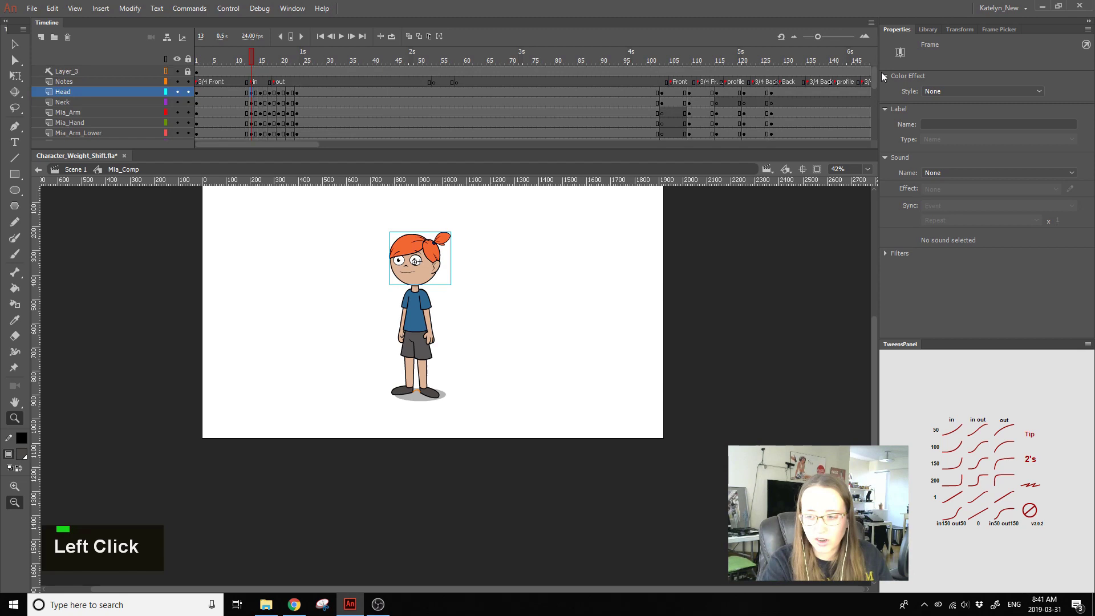
double_click(254, 84)
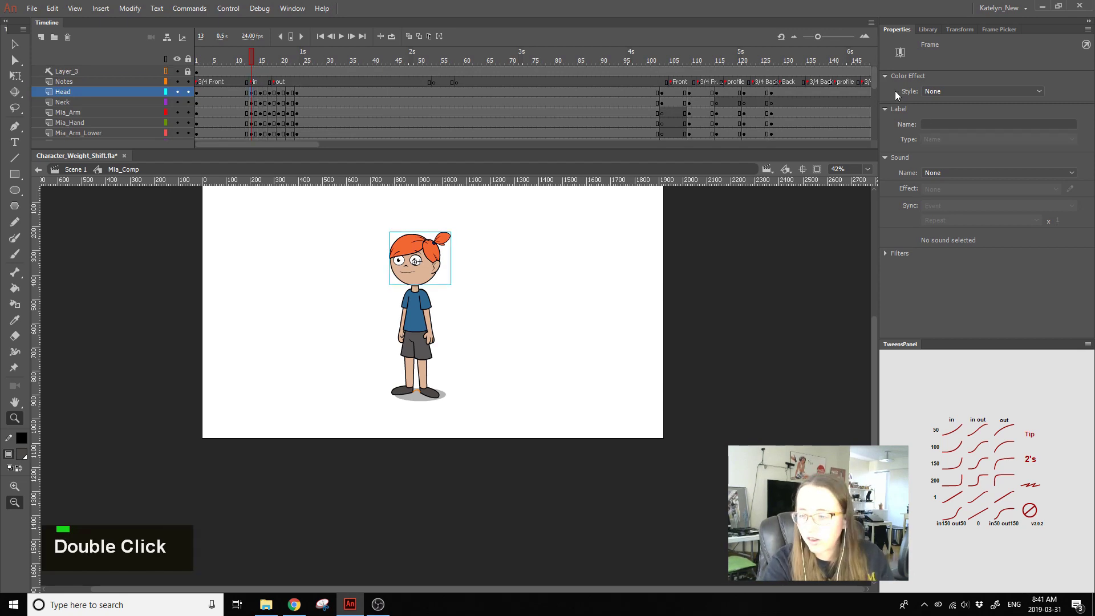
left_click_drag(873, 80, 873, 134)
left_click(255, 133, "shift")
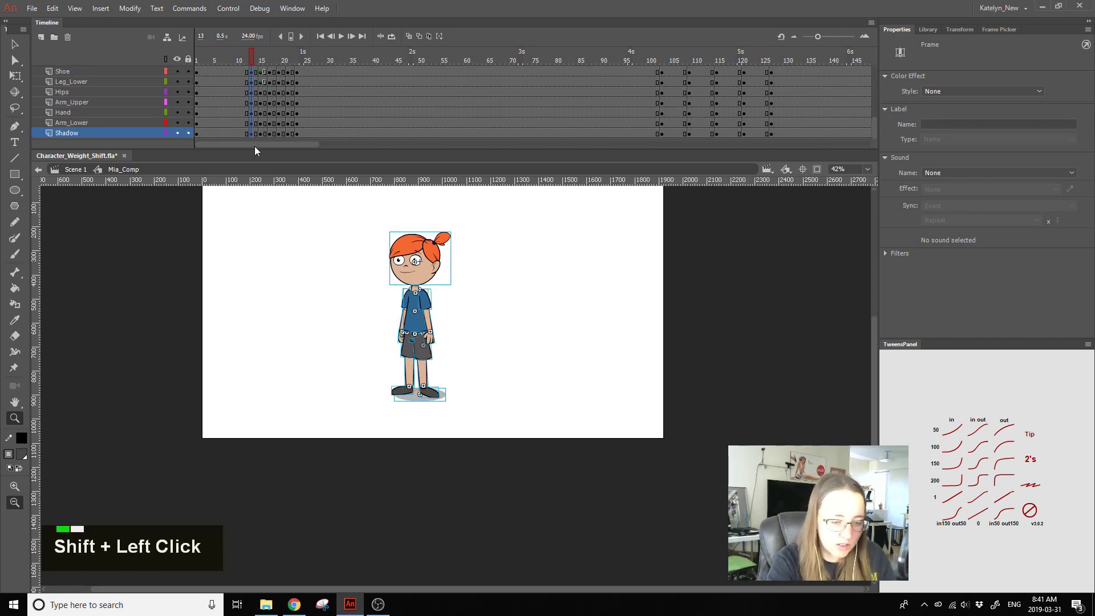
left_click(251, 134, "alt")
key("shift+comma")
Step: Synchronize the head symbol across every frame of the Head layer
left_click(241, 205)
left_click(16, 46)
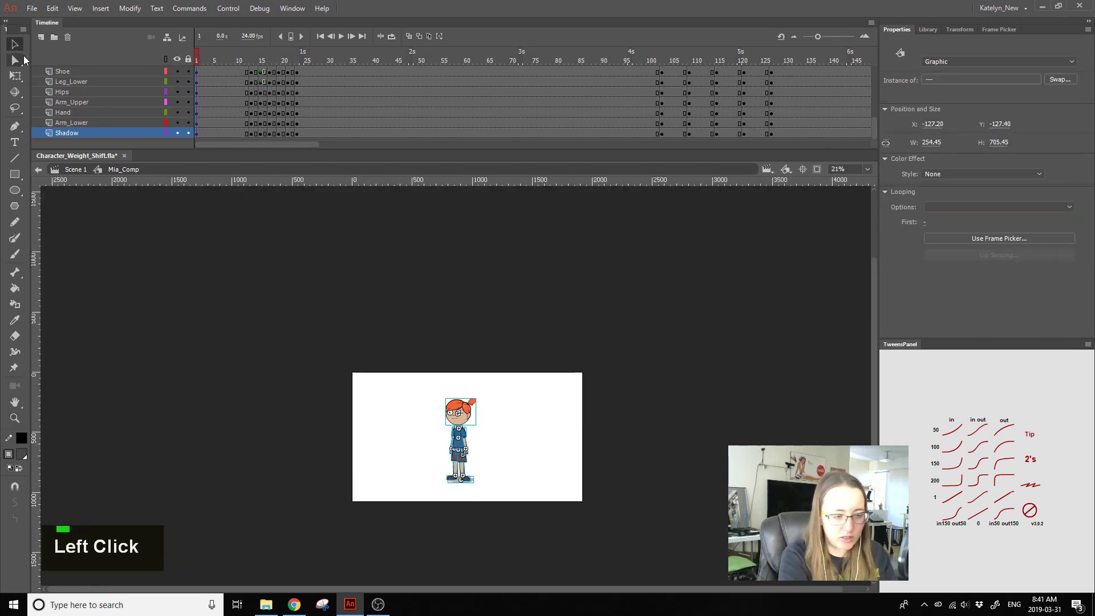
left_click(15, 418)
left_click_drag(379, 533, 532, 394)
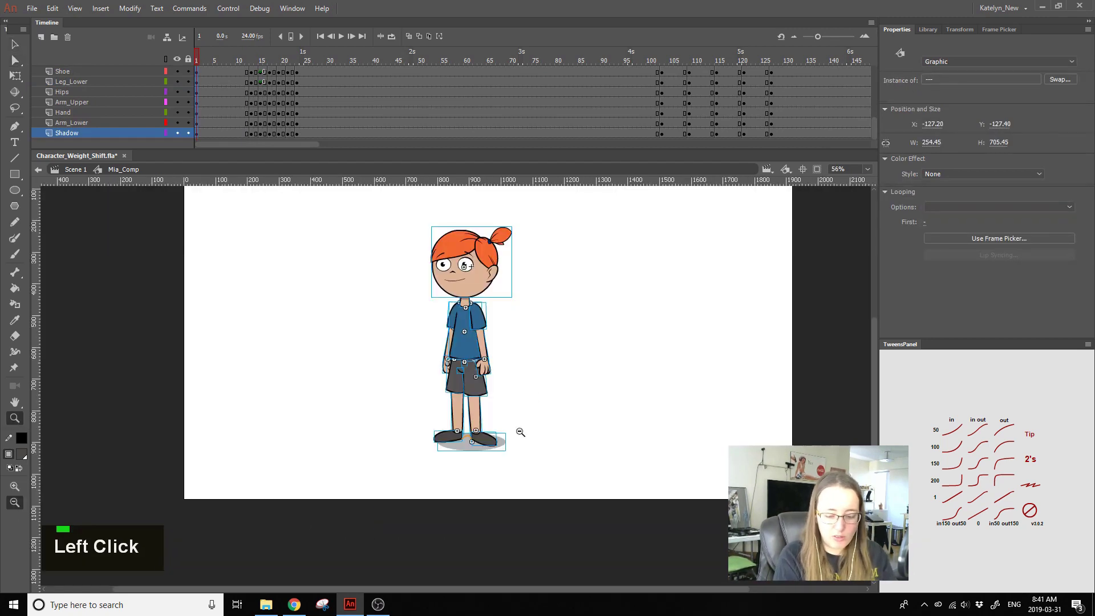
left_click_drag(578, 261, 605, 223)
left_click(15, 45)
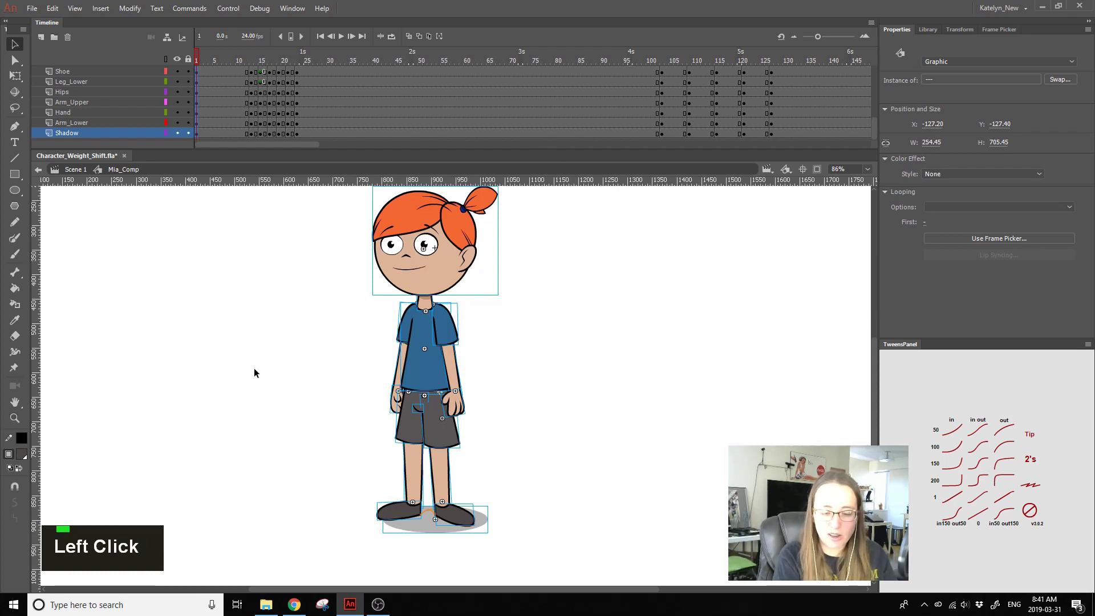
left_click(544, 233)
left_click(463, 228)
left_click(925, 223)
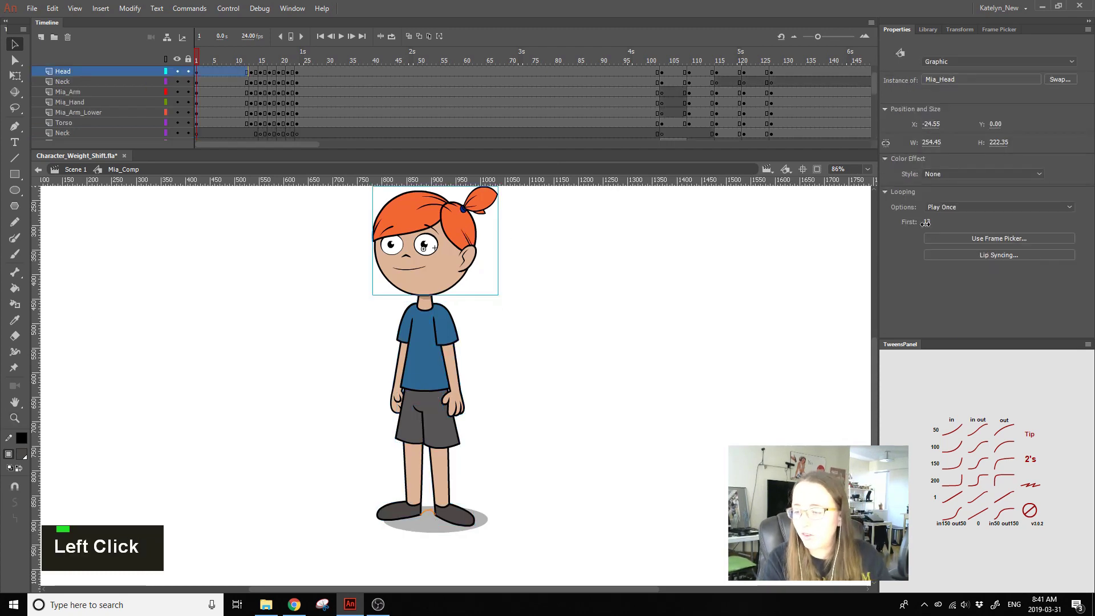
left_click(130, 80)
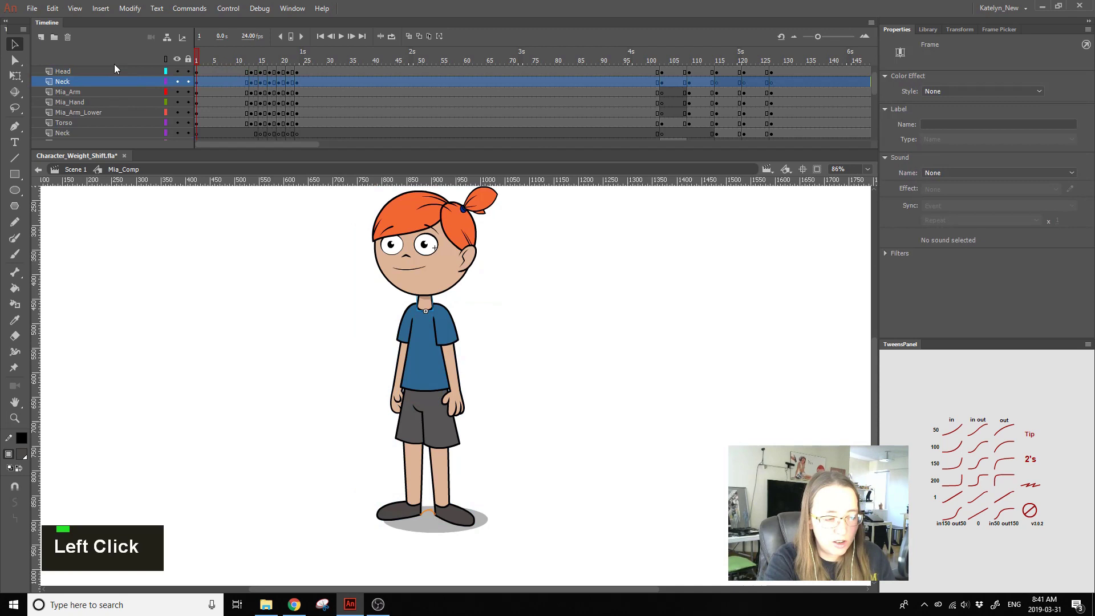
left_click(119, 72)
right_click(258, 72)
left_click(293, 359)
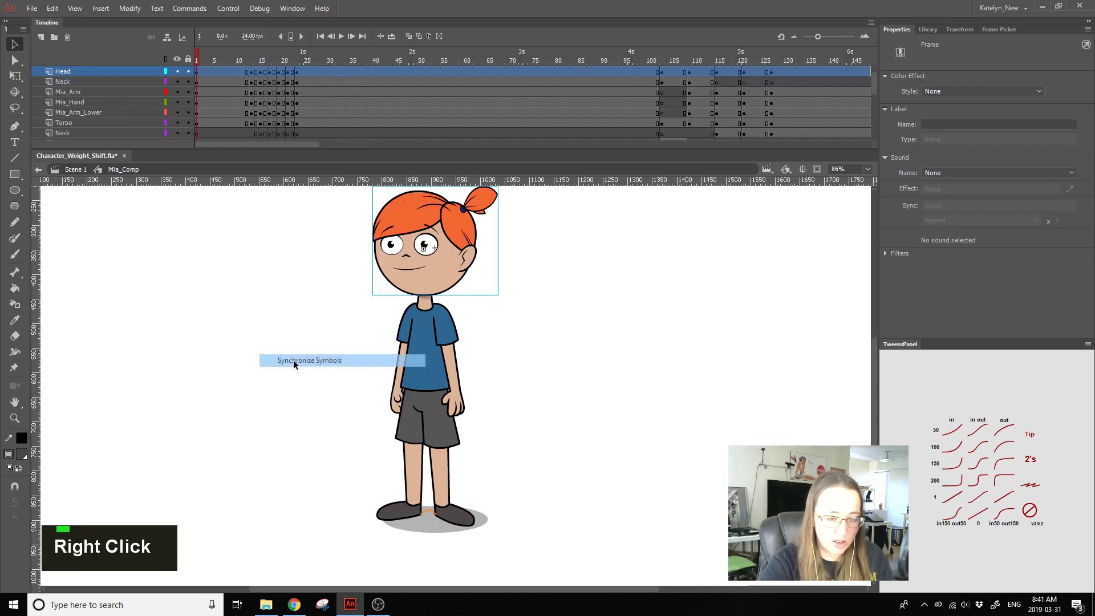
Step: Play back the weight shift several times to check the head after synchronizing its symbols
key("Return")
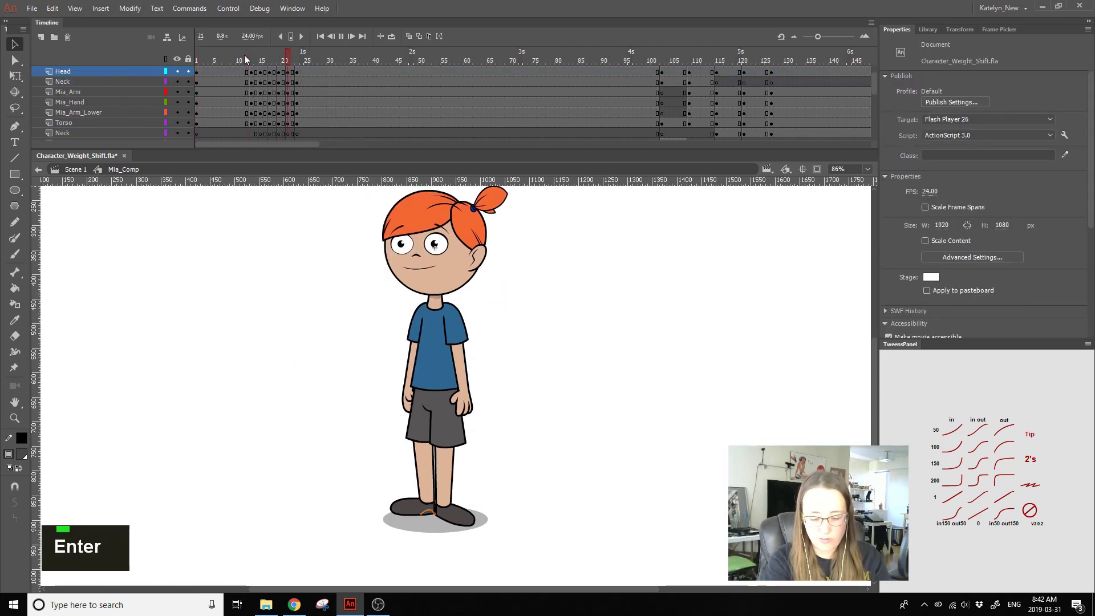
key("Return")
key("Return")
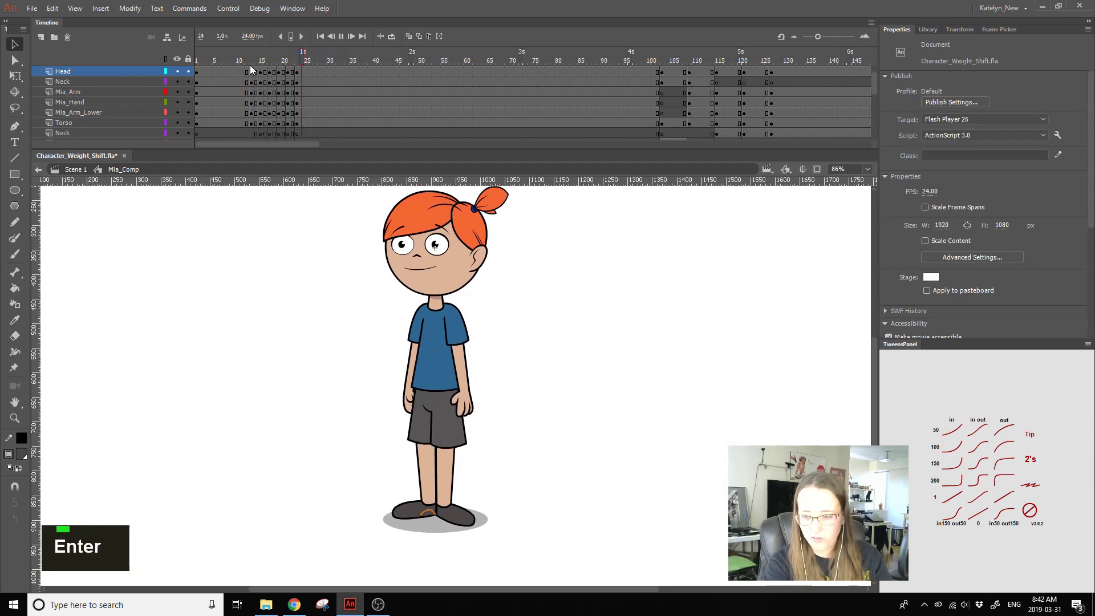
key("Return")
Step: Delete the Layer_3 guide layer that holds the heel arc
left_click_drag(872, 88, 433, 14)
left_click(128, 73)
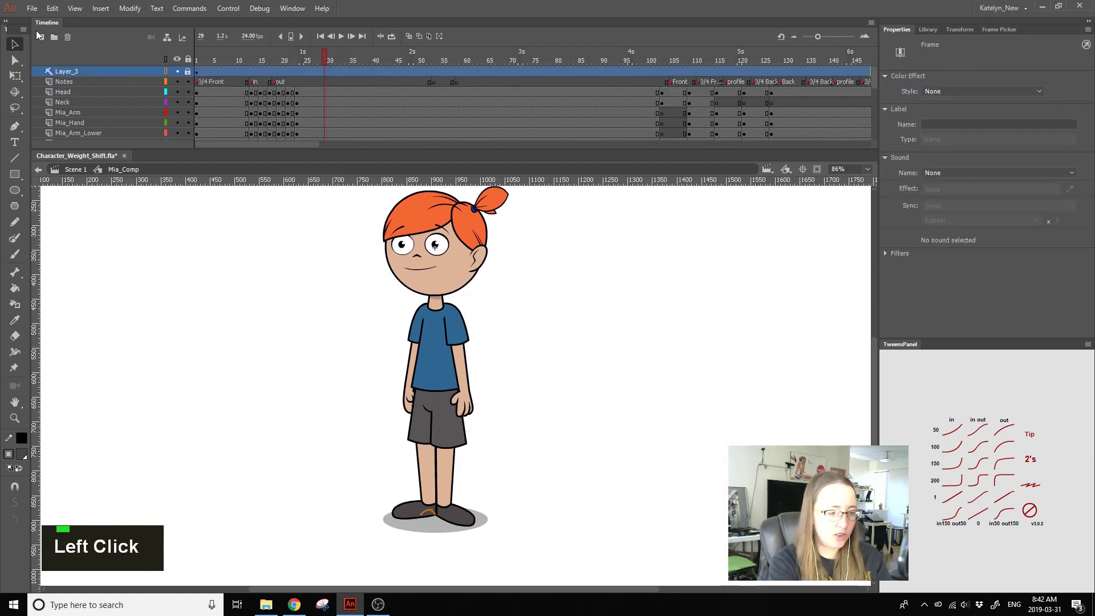
left_click(67, 38)
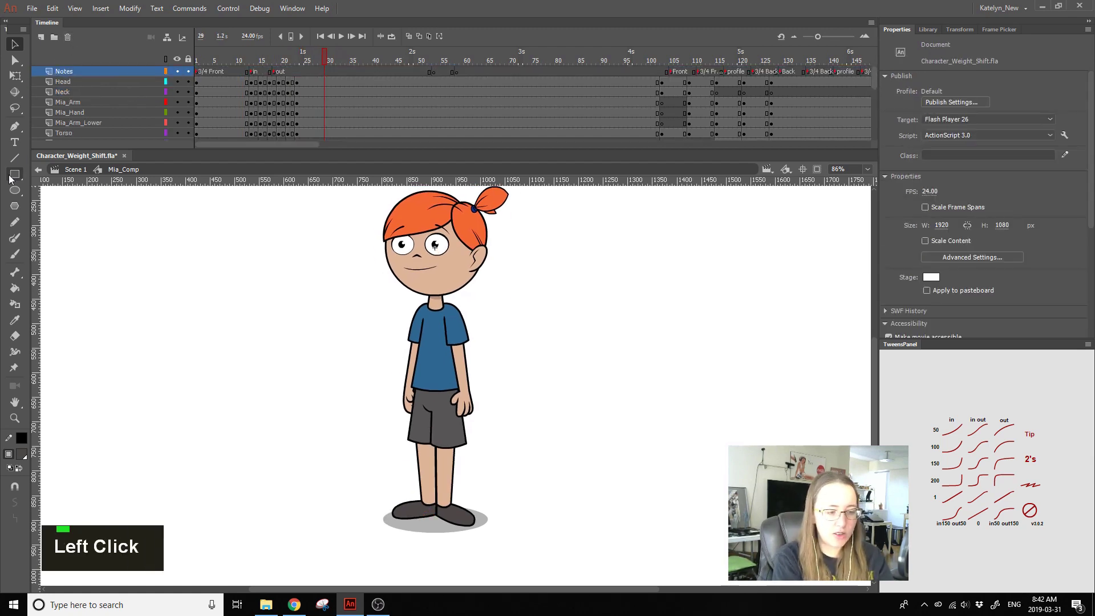
Step: Play back the weight shift from around frame 10 repeatedly without the guide arc to examine the motion
left_click(237, 59)
key("Return")
key("Return")
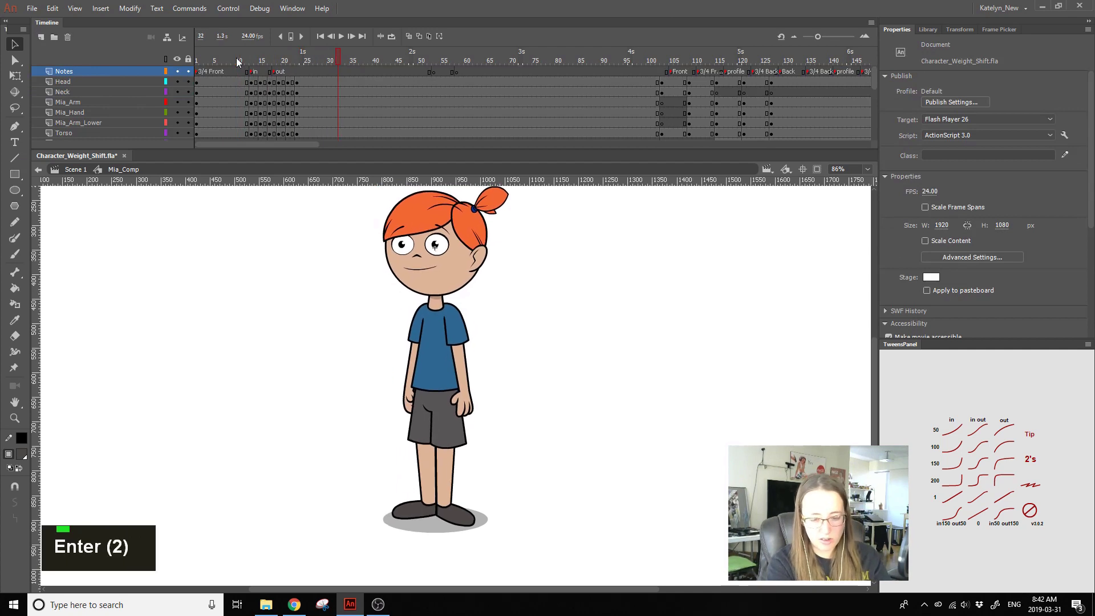
key("Return")
key("Return")
left_click(271, 73)
left_click(240, 76)
Step: Nudge the shadow on frame 1 to the left so it sits centred under both shoes
left_click_drag(876, 86, 870, 148)
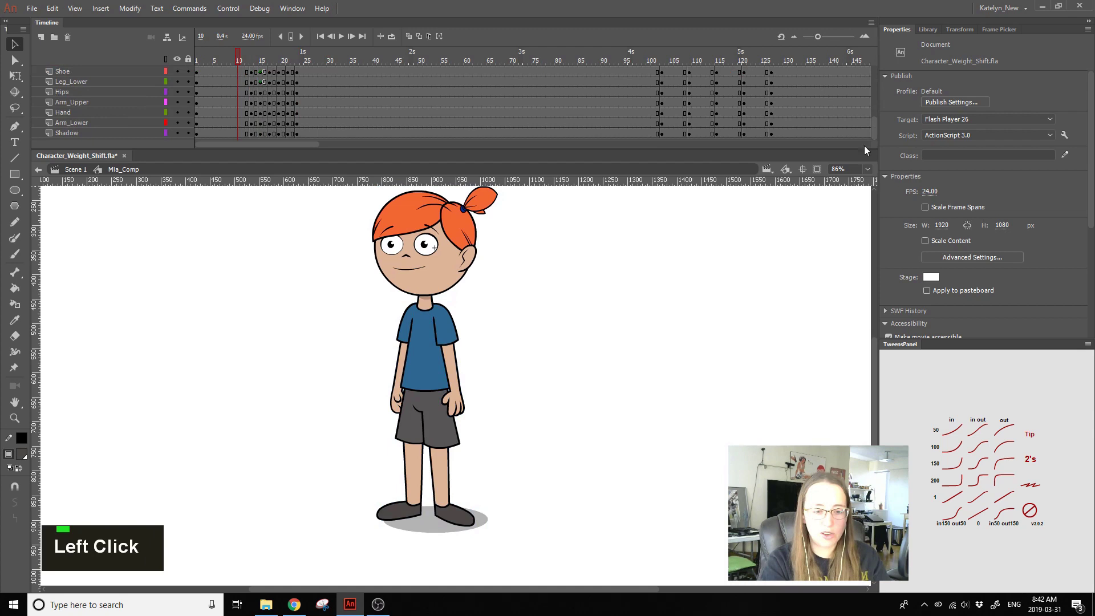
left_click(204, 133)
key("shift+Left")
key("shift+Left")
key("Right")
key("Right")
key("Right")
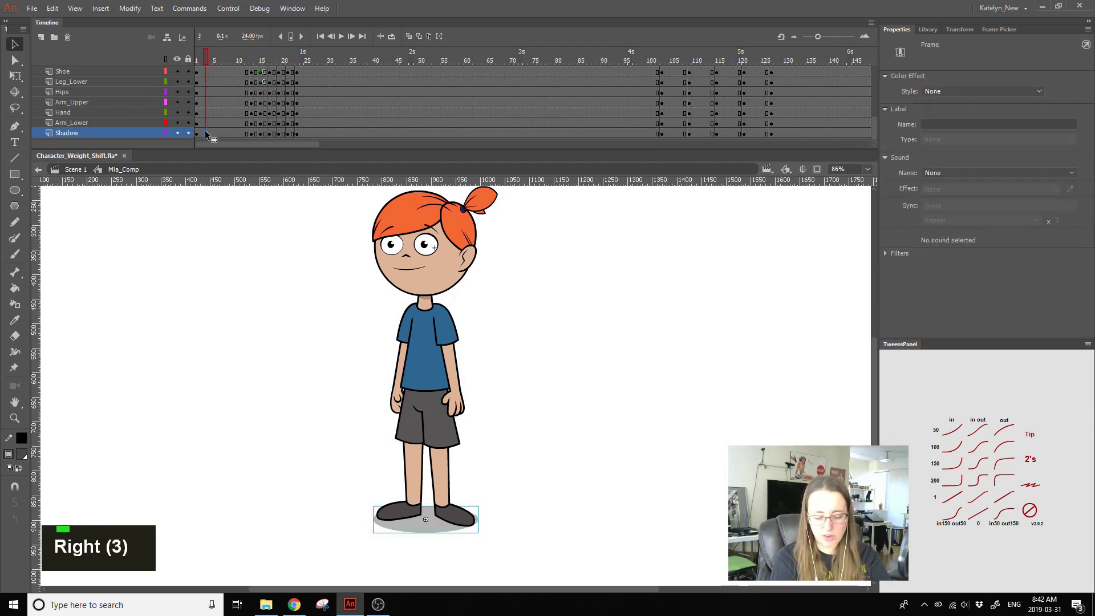
Step: Rebuild the Shadow layer's keyframe on frame 13 so it takes over the shadow position from frame 1
left_click(253, 134)
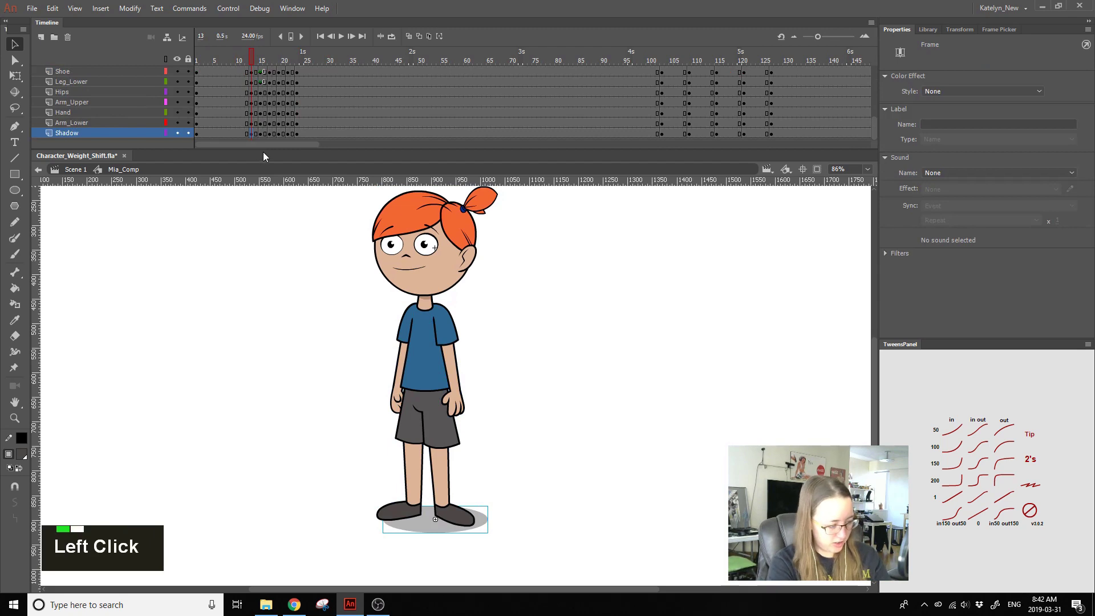
key("shift+F5")
key("ctrl+z")
key("shift+F6")
key("F6")
Step: Clear the Shadow layer's keyframes between frames 13 and 23
left_click(261, 133)
key("shift+F6")
left_click(270, 133)
key("shift+F6")
left_click(279, 134)
key("shift+F6")
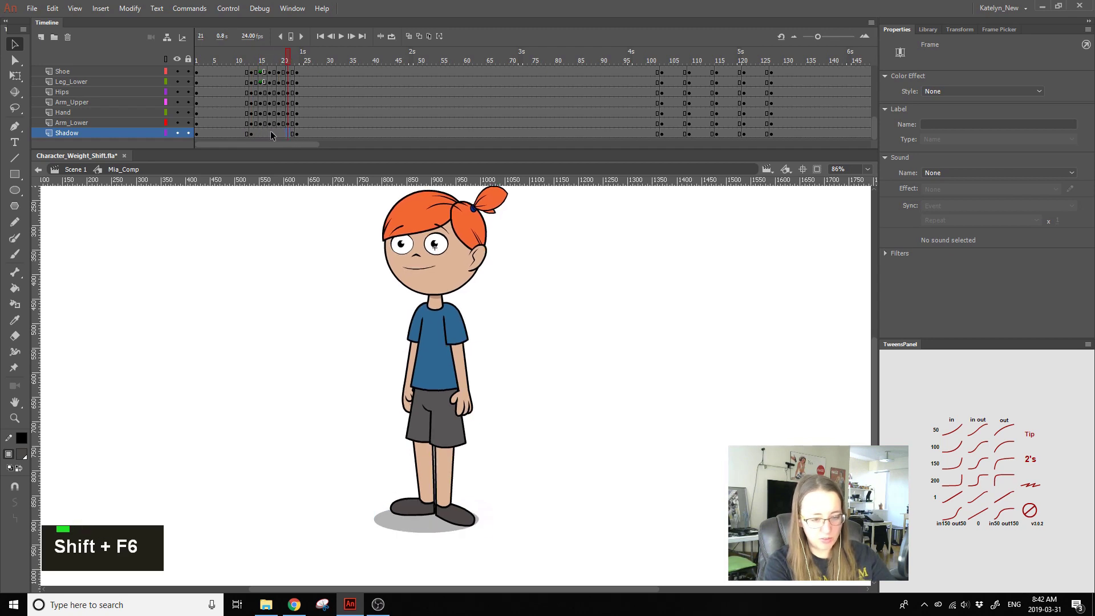
Step: Create a classic tween on the Shadow layer between frames 13 and 23
left_click(271, 134)
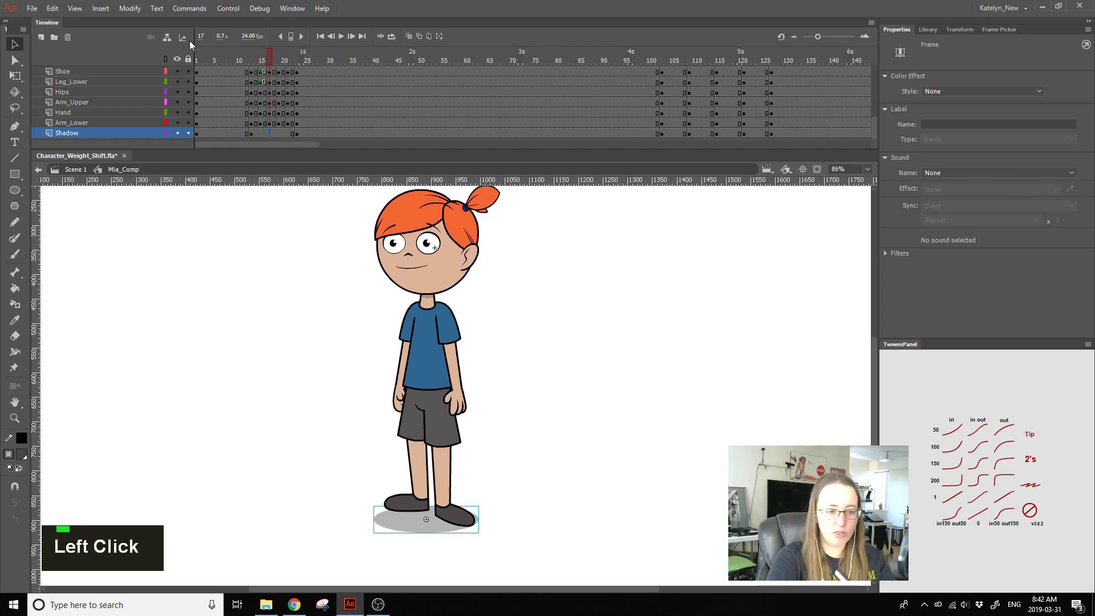
right_click(273, 133)
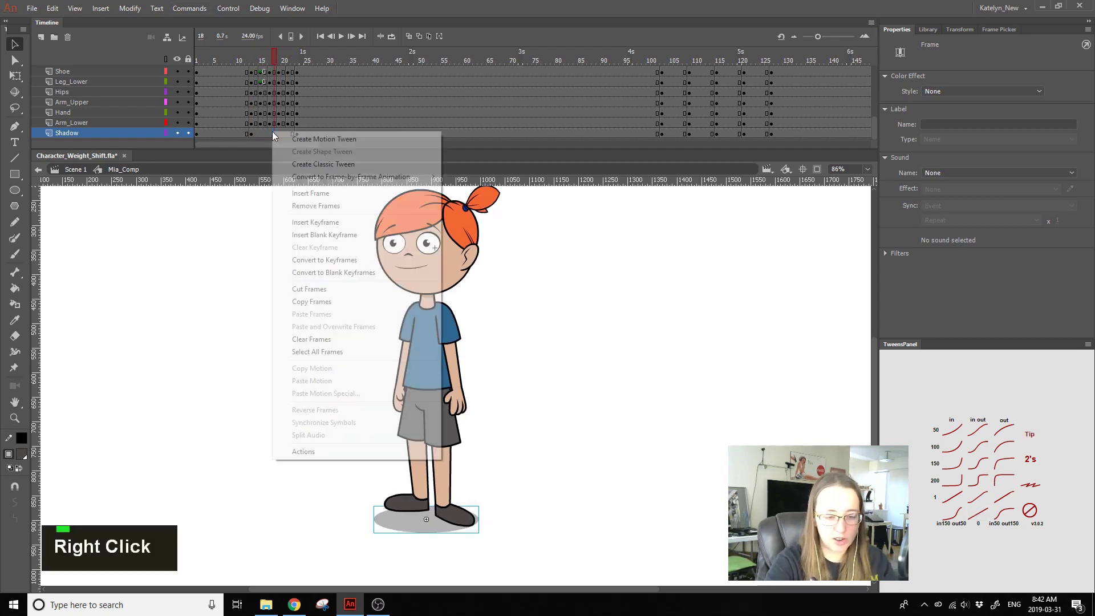
left_click(323, 164)
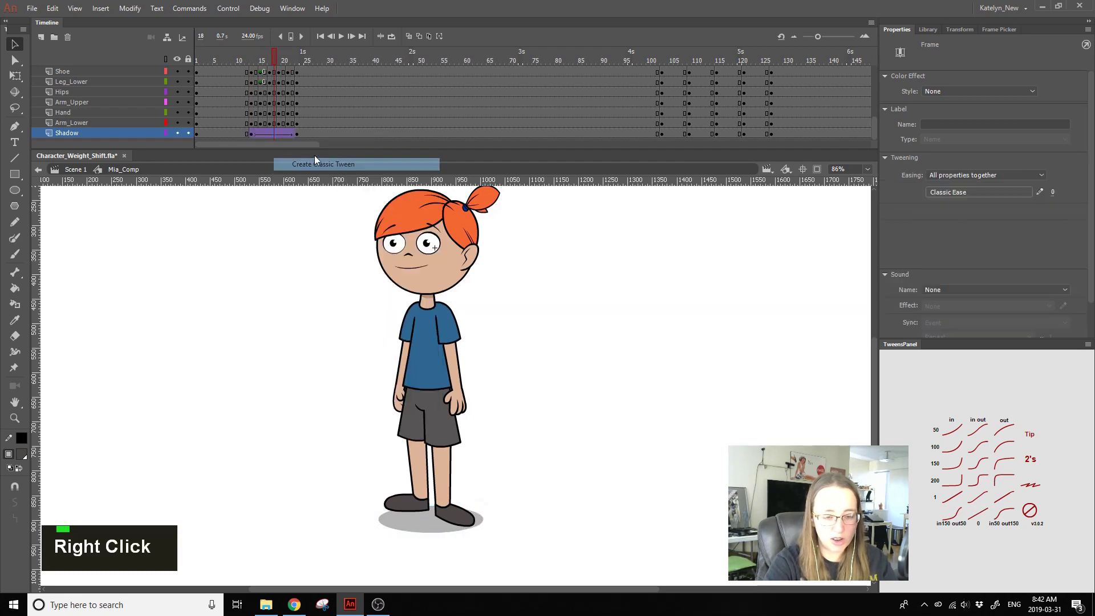
left_click(270, 135)
key("F6")
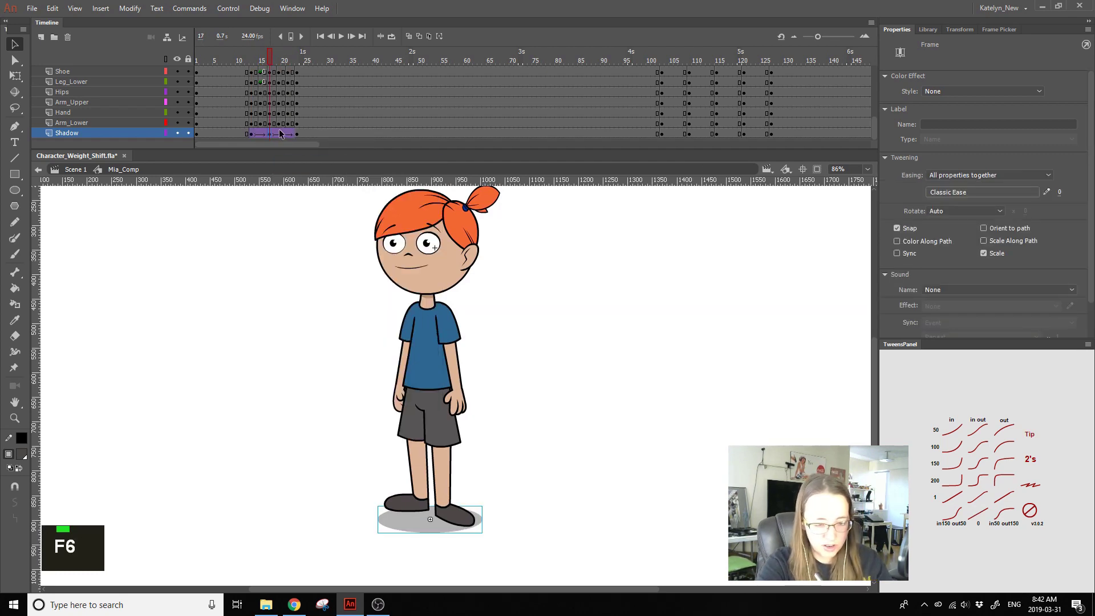
key("shift+F6")
Step: Add a Shadow keyframe on frame 18 and set the tween following it to a Cubic Ease Out
left_click(273, 134)
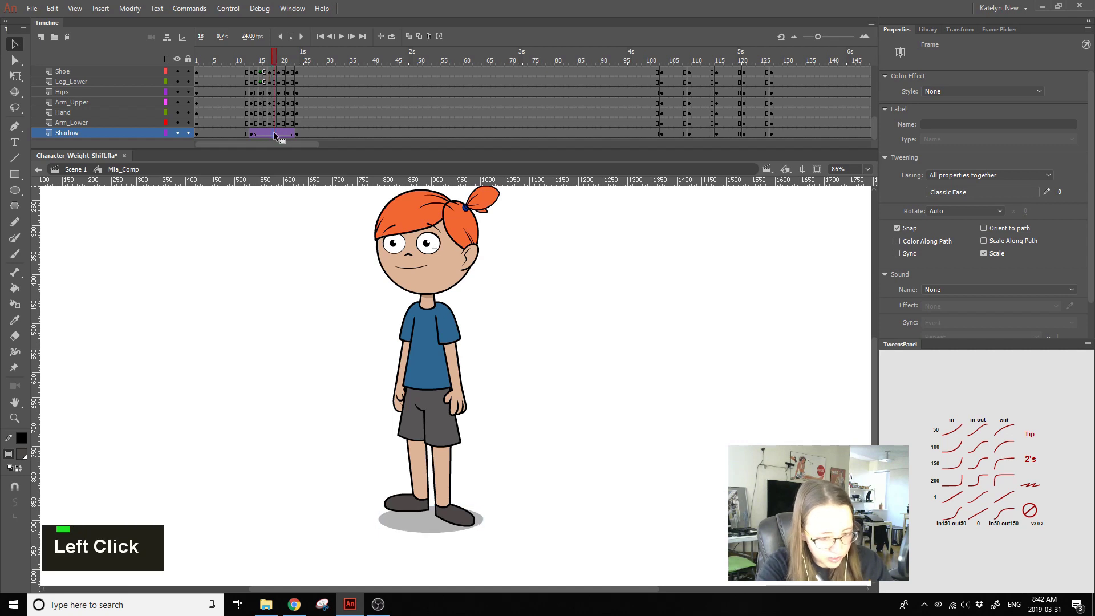
key("F6")
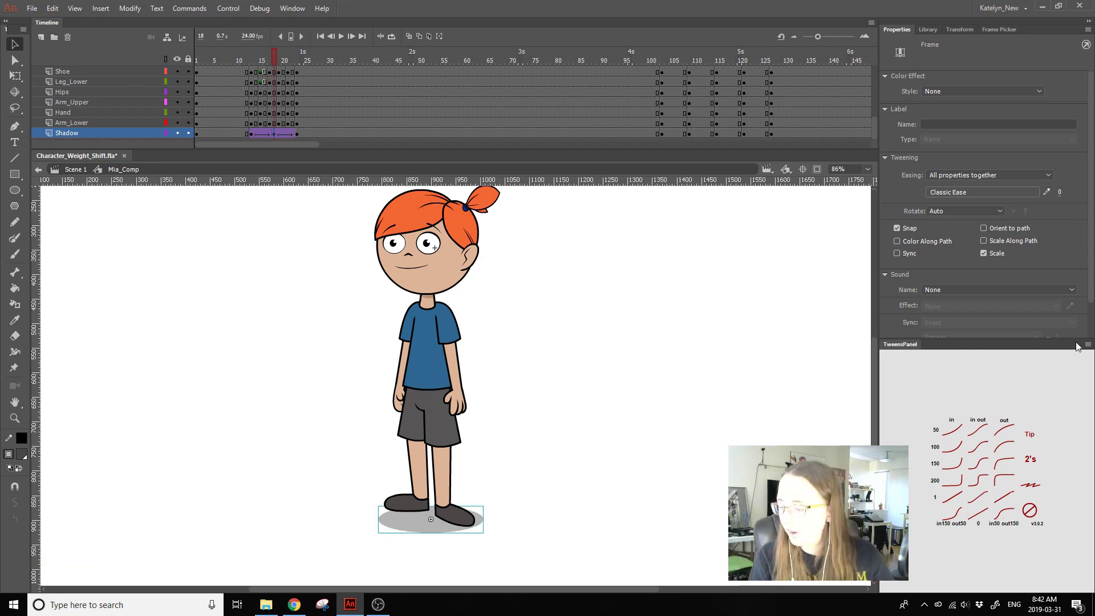
left_click_drag(1054, 341, 1048, 468)
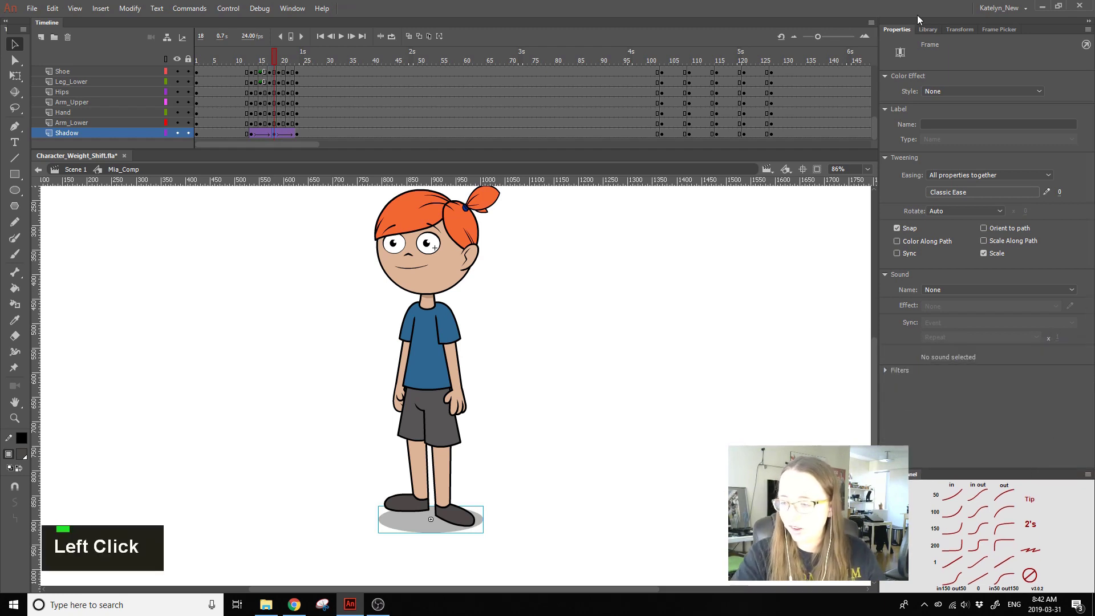
left_click(283, 136)
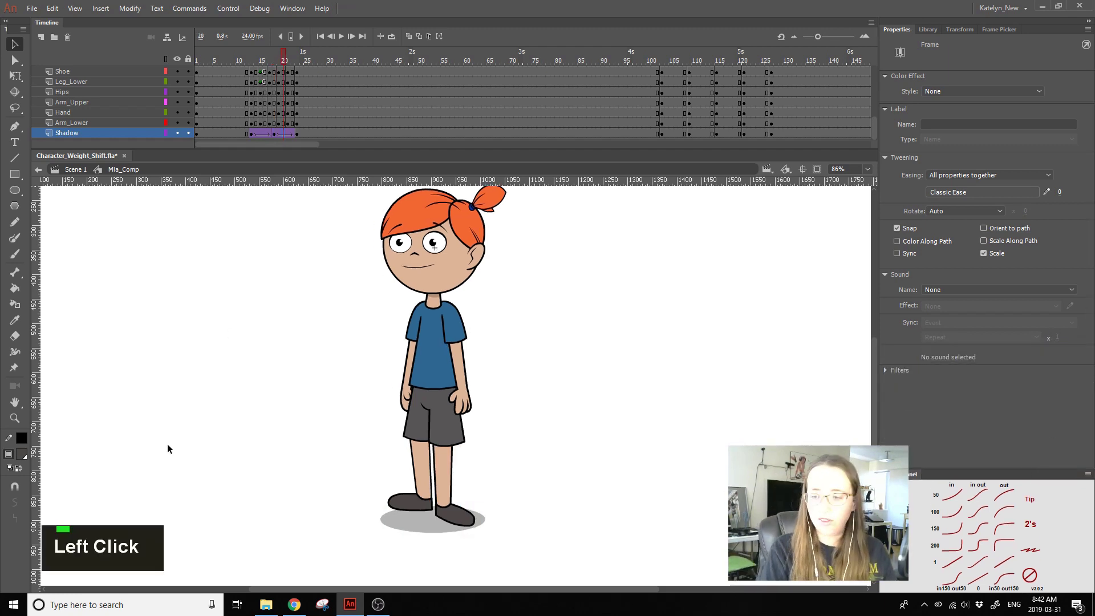
left_click(993, 194)
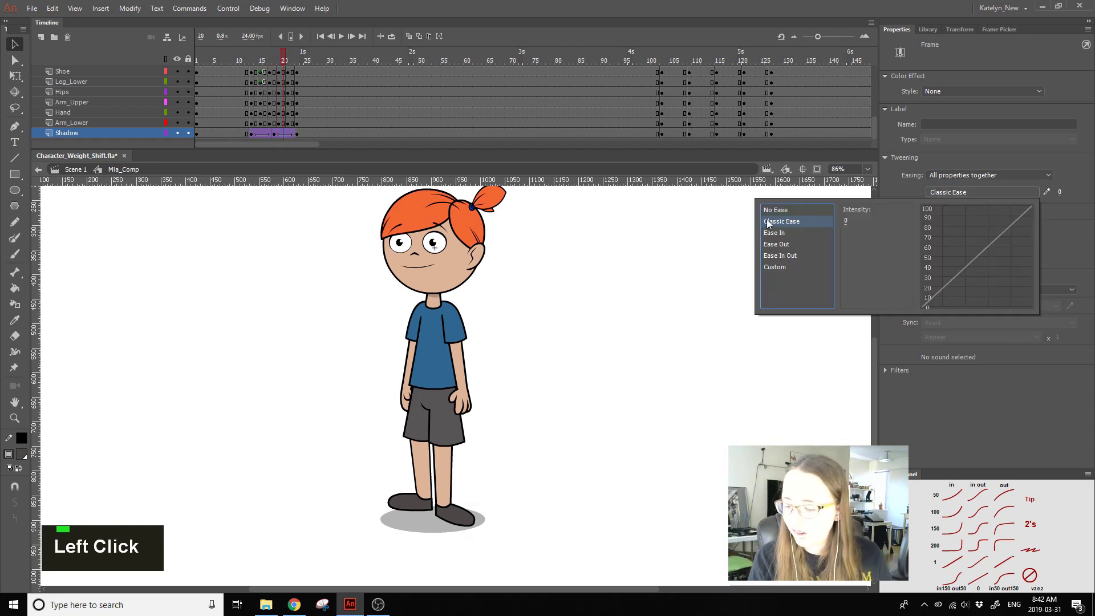
left_click(788, 244)
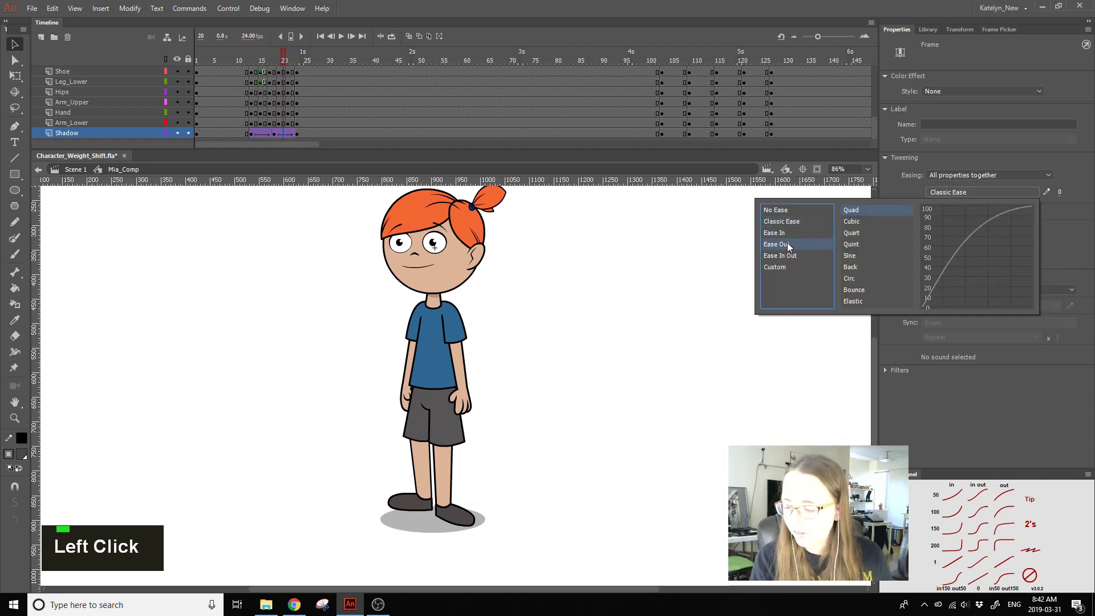
double_click(860, 222)
Step: Set the Shadow tween between frames 13 and 18 to a Cubic Ease In
left_click(265, 134)
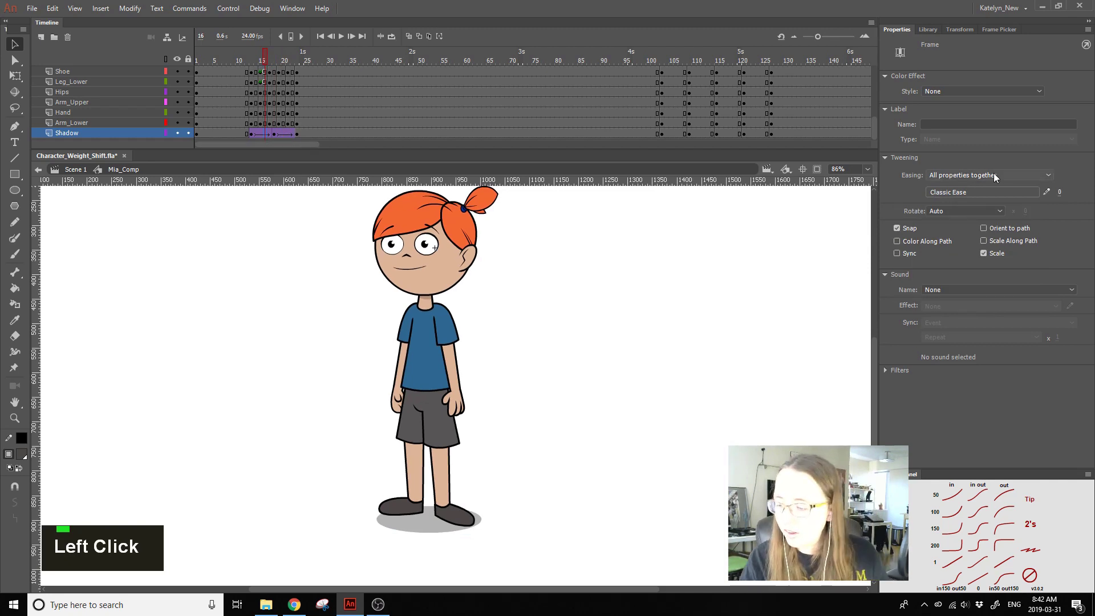
left_click(958, 194)
double_click(780, 237)
double_click(859, 225)
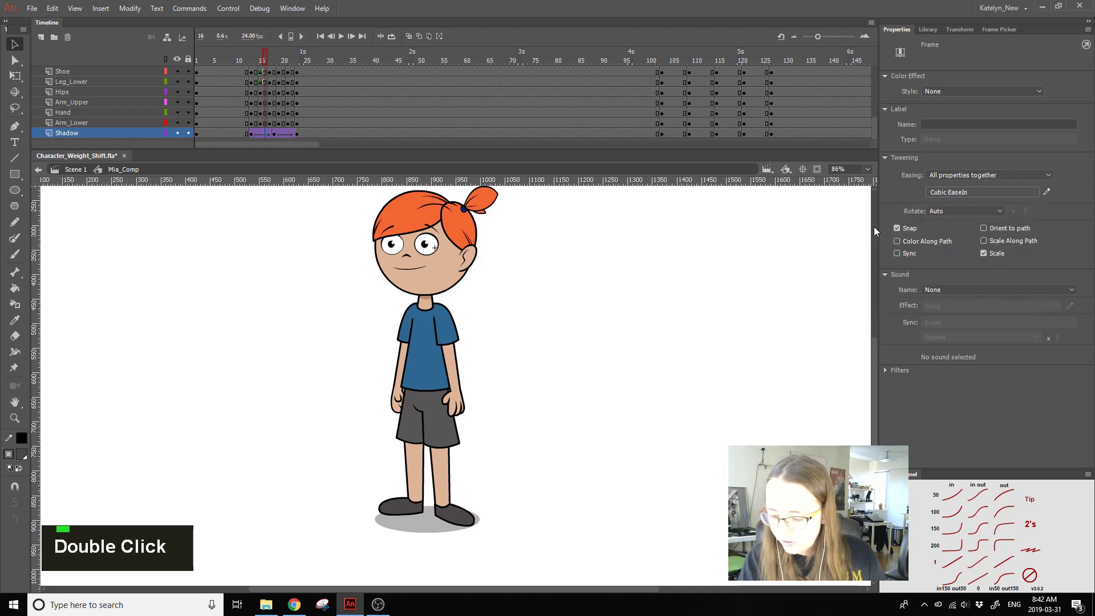
Step: Add Shadow keyframes on frames 17 and 19, and clear the keyframe on frame 18
left_click(277, 134)
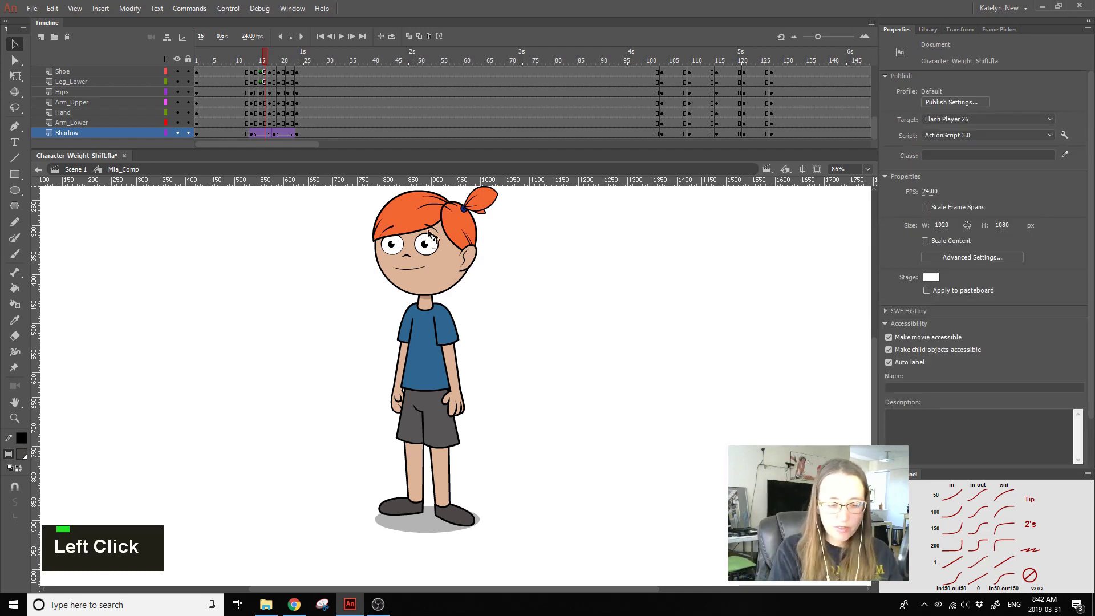
left_click(270, 136)
key("F6")
left_click(280, 134)
key("F6")
left_click(276, 141)
double_click(275, 134)
key("shift+F6")
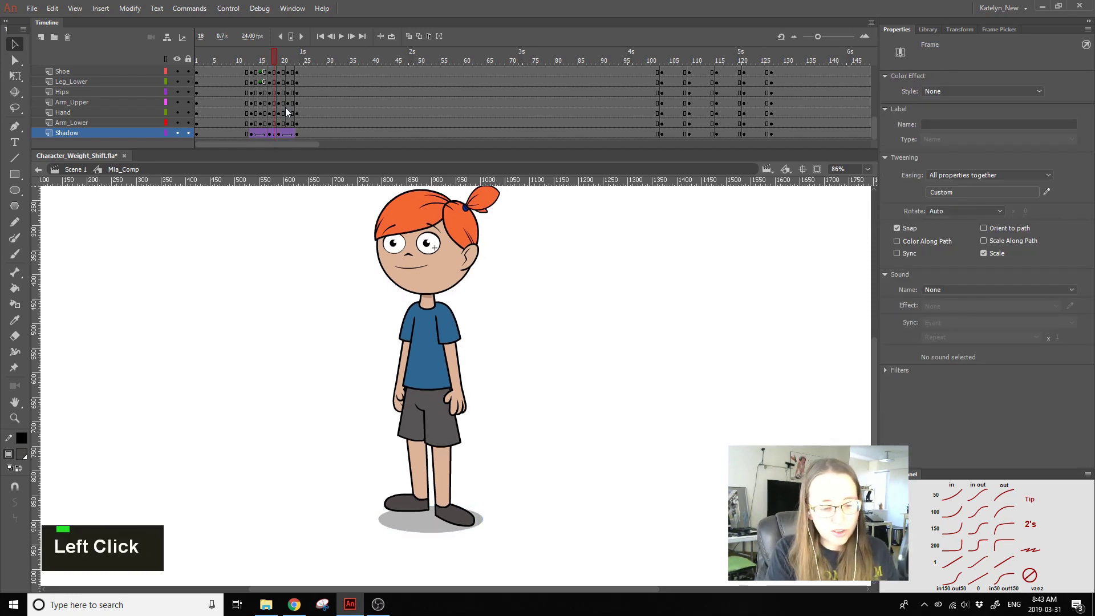
Step: Change the easing of the Shadow tween that starts on frame 17
double_click(271, 136)
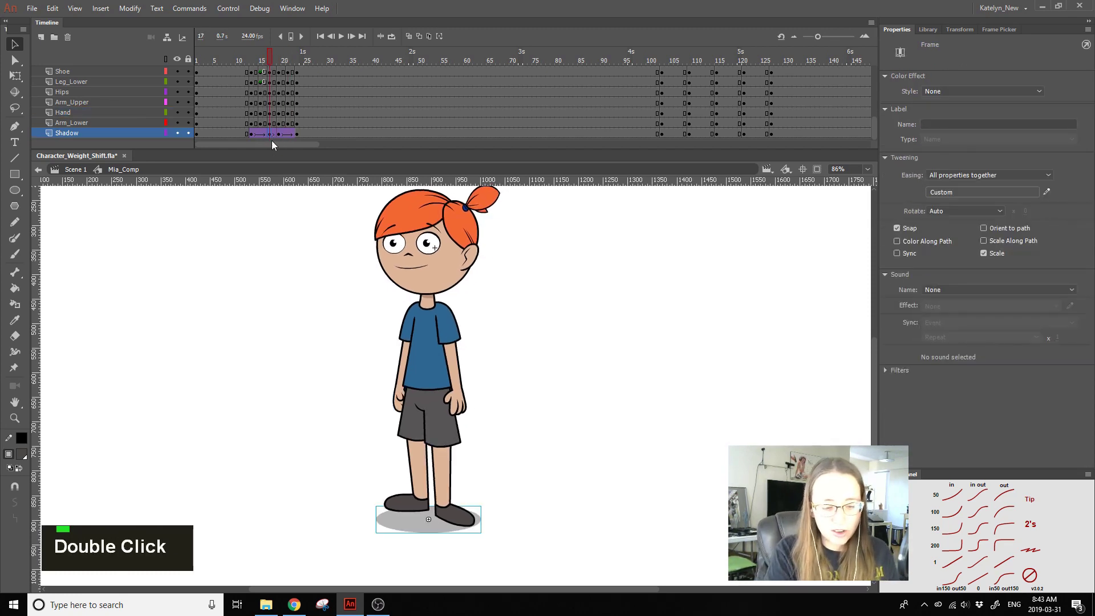
left_click(977, 194)
double_click(787, 212)
left_click(673, 337)
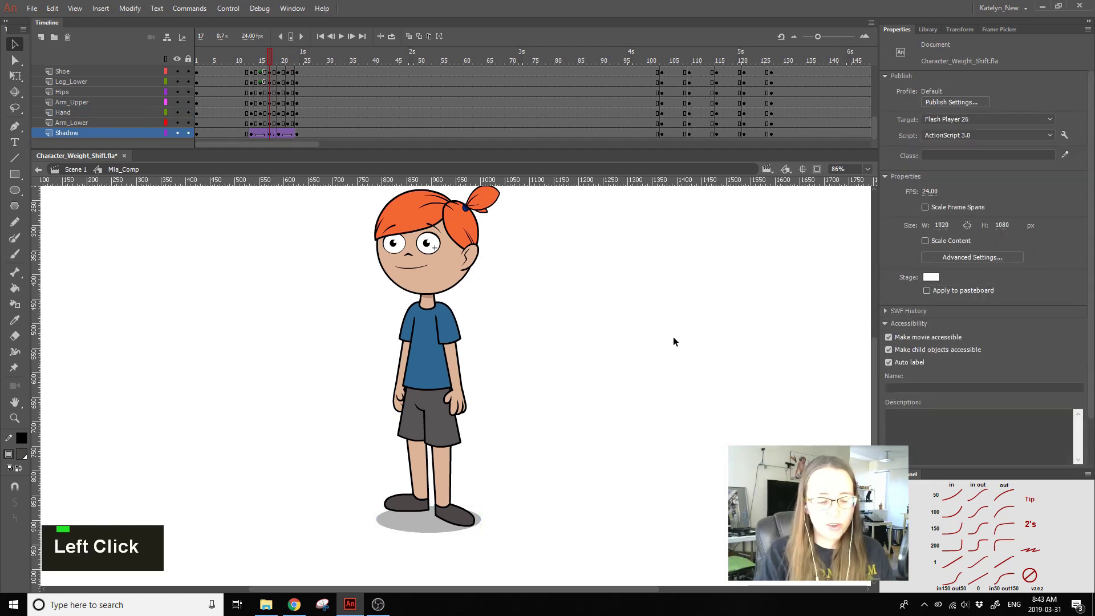
Step: Convert the Shadow tween on frames 13 to 23 into keyframes, remove the classic tween, and put the keyframes on 2's
left_click(262, 134)
left_click_drag(250, 132, 297, 132)
key("F6")
right_click(294, 133)
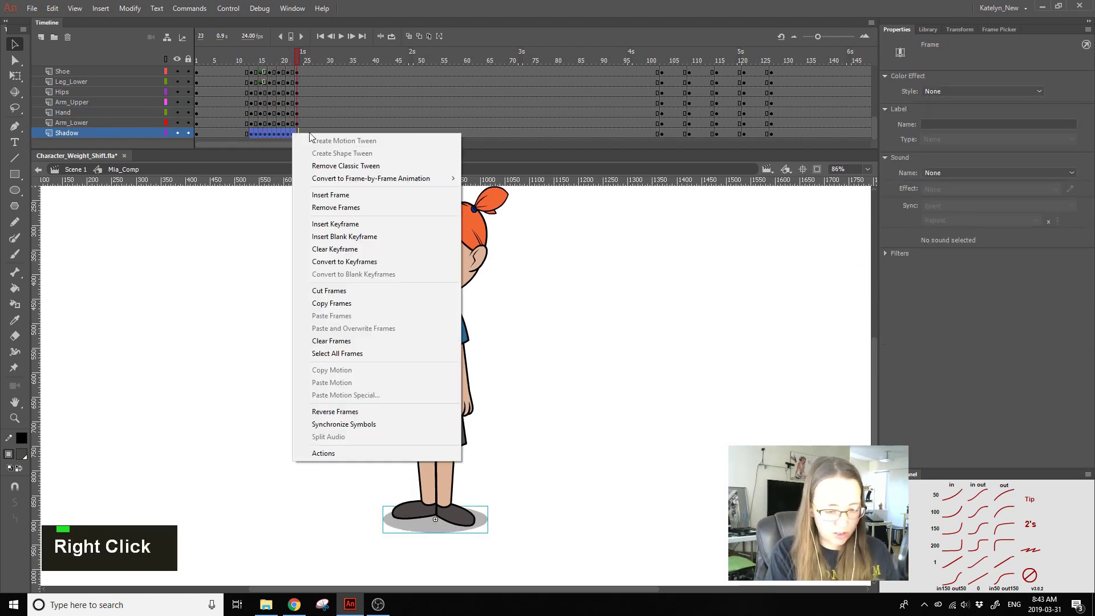
left_click(365, 167)
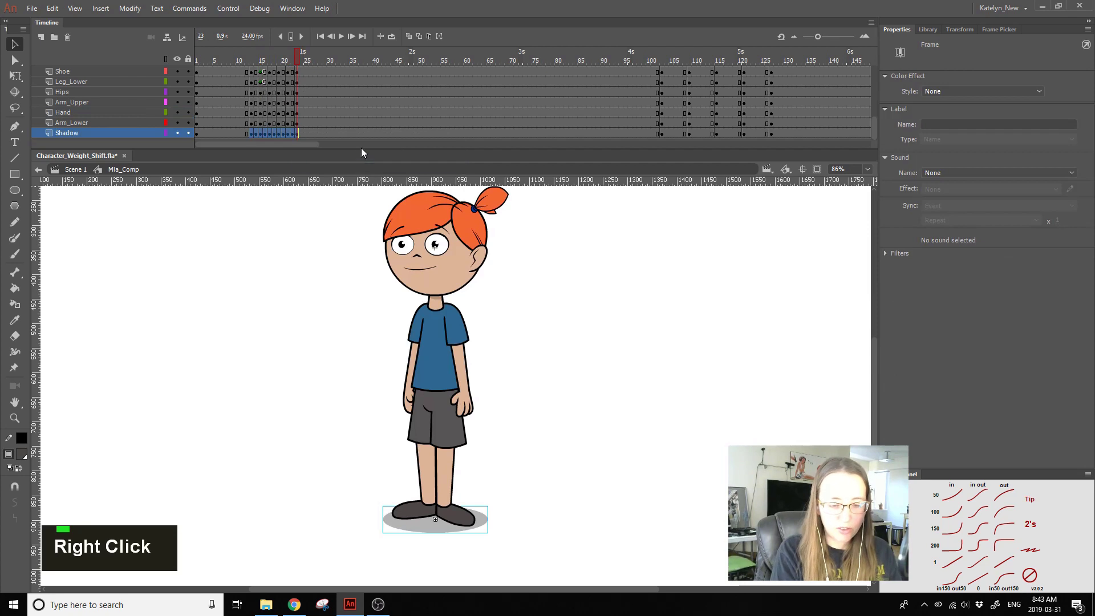
left_click(1030, 524)
Step: Play back the weight shift from around frame 11 to check the shadow, and save the document
mouse_move(254, 51)
left_mouse_down()
mouse_move(318, 60)
mouse_move(245, 61)
left_mouse_up()
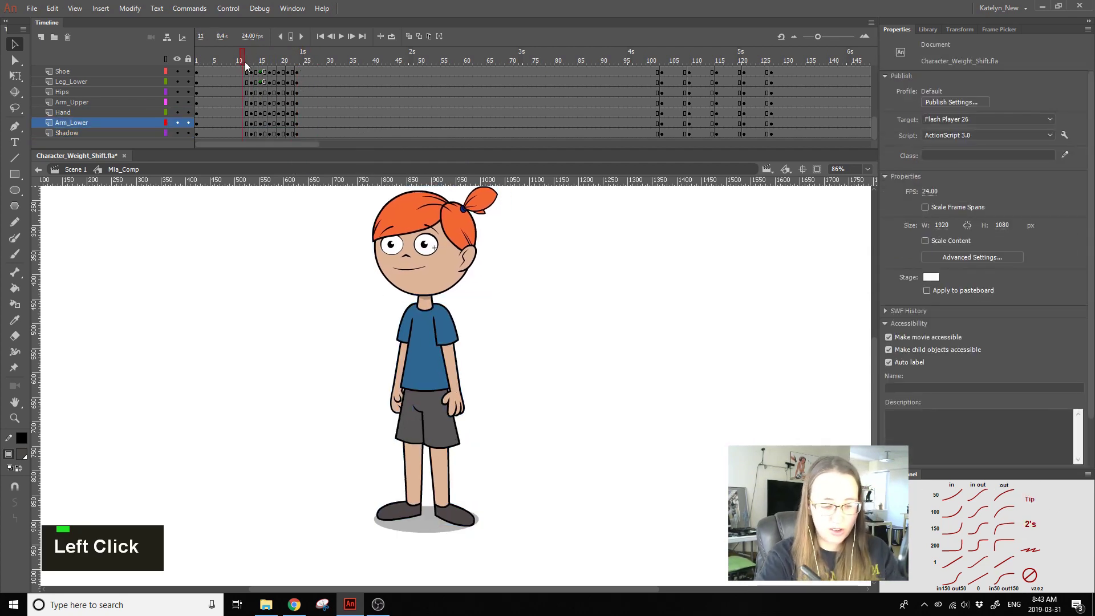
key("Return")
left_click(245, 63)
key("Return")
left_click(255, 64)
left_click_drag(255, 66, 298, 91)
key("Return")
key("Return")
key("ctrl+s")
Step: Replay the full-body weight shift several times from before frame 13 to review its motion
left_click(542, 386)
left_click(253, 59)
key("space")
left_click_drag(257, 259, 225, 273)
left_click_drag(256, 62, 219, 57)
key("Return")
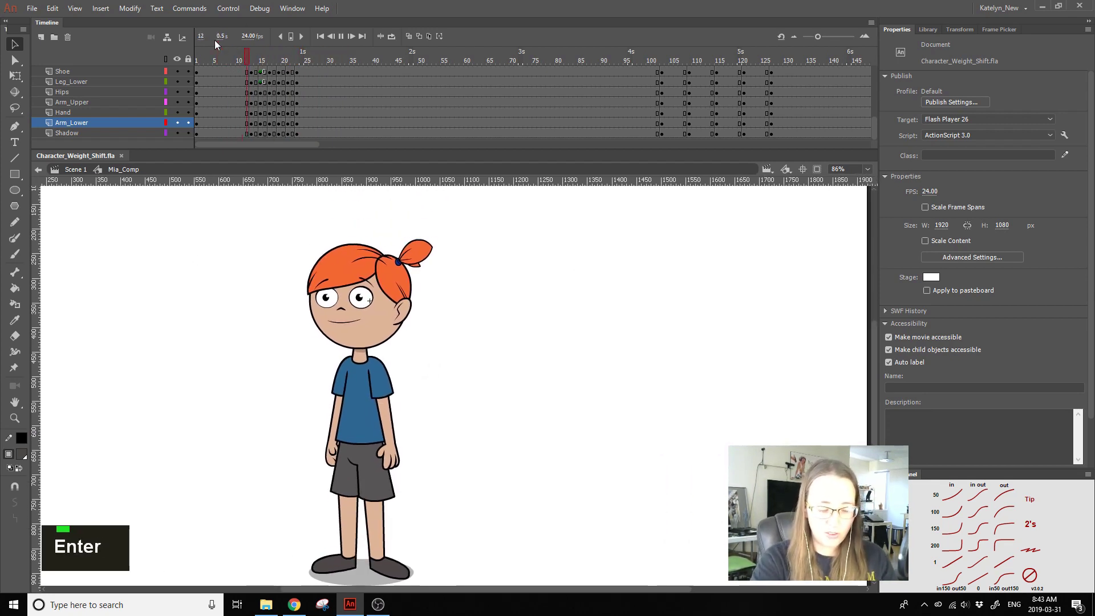
key("Return")
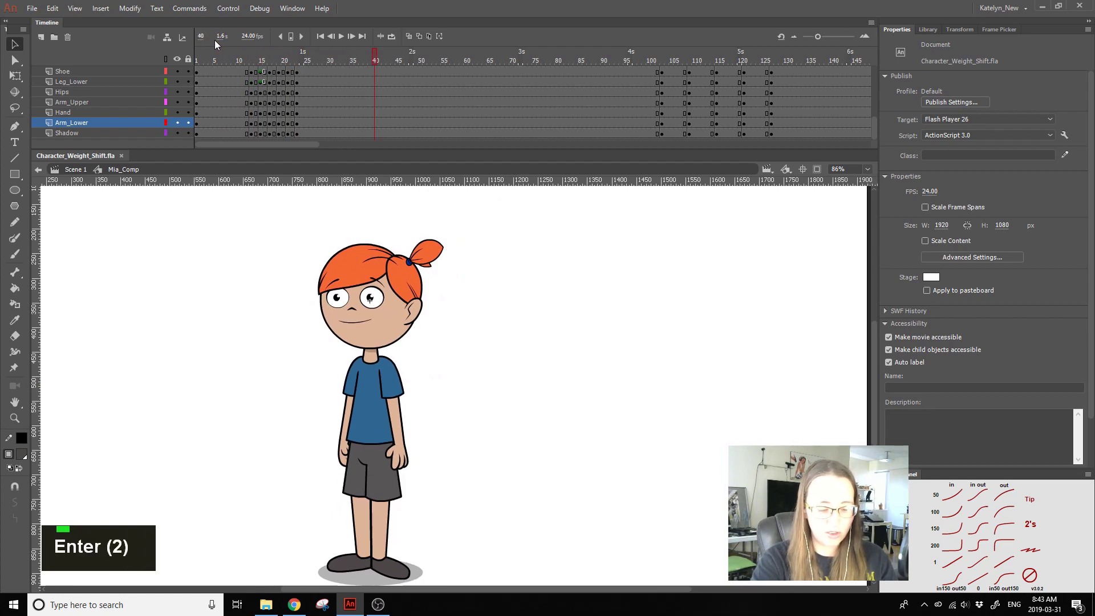
left_click(255, 60)
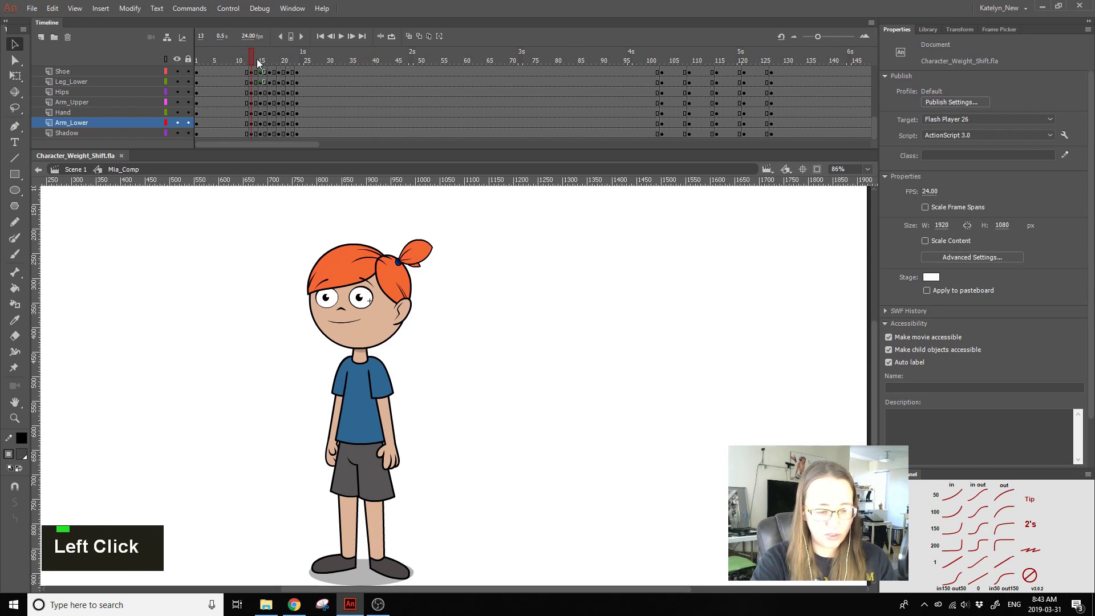
left_click(231, 70)
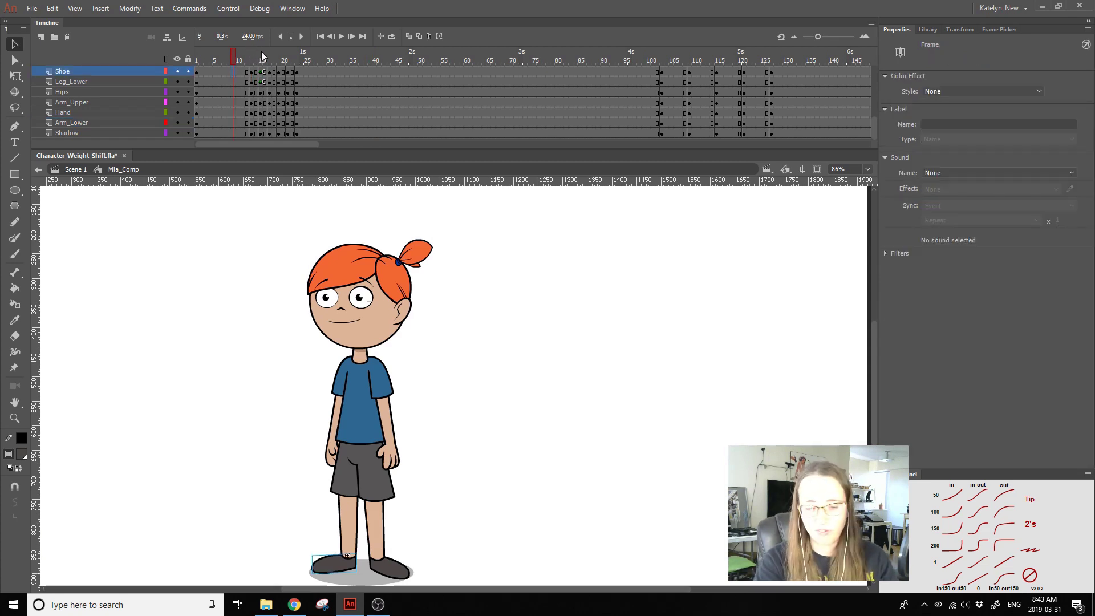
key("Return")
key("Return")
left_click(253, 55)
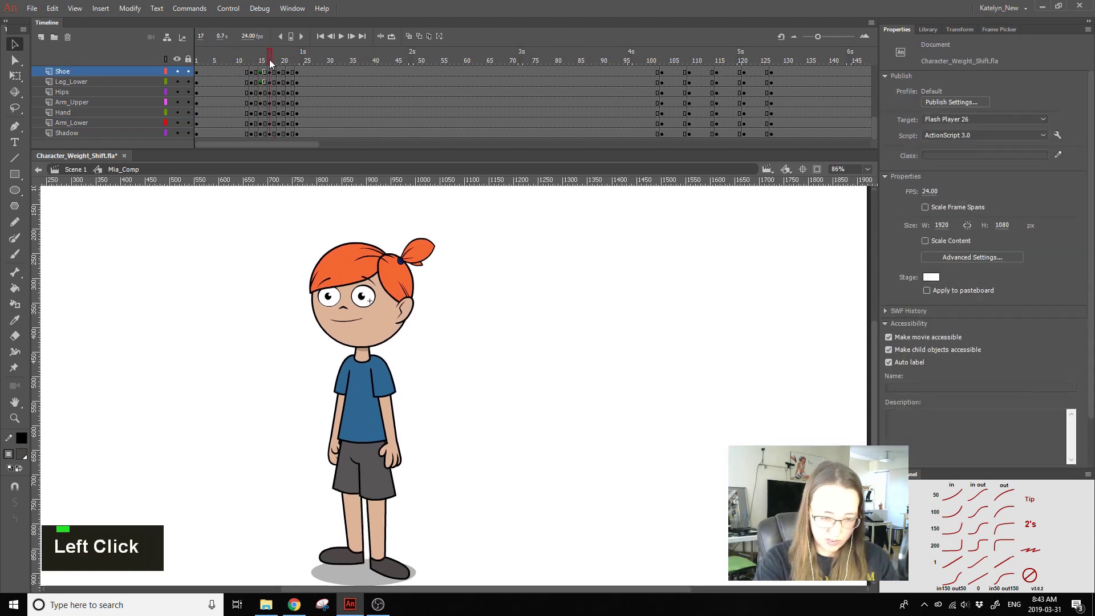
Step: Examine the head at frame 13 and the ponytail symbol nested inside it, ending back in Mia_Comp
left_click(409, 249)
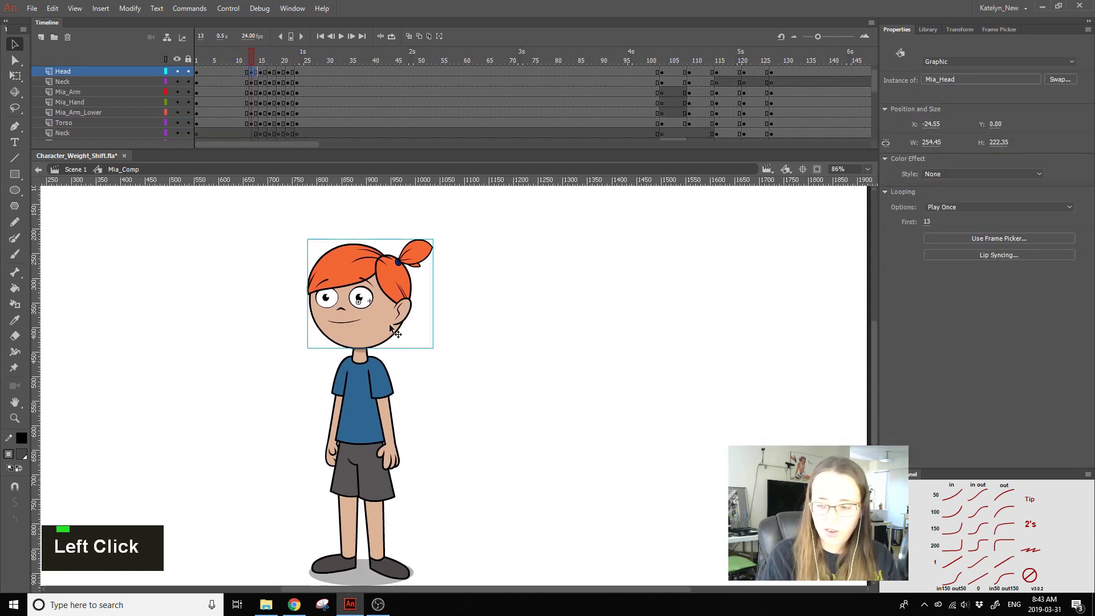
double_click(401, 310)
left_click(416, 255)
double_click(416, 254)
left_click(435, 284)
left_click_drag(251, 58, 196, 60)
left_click(426, 266)
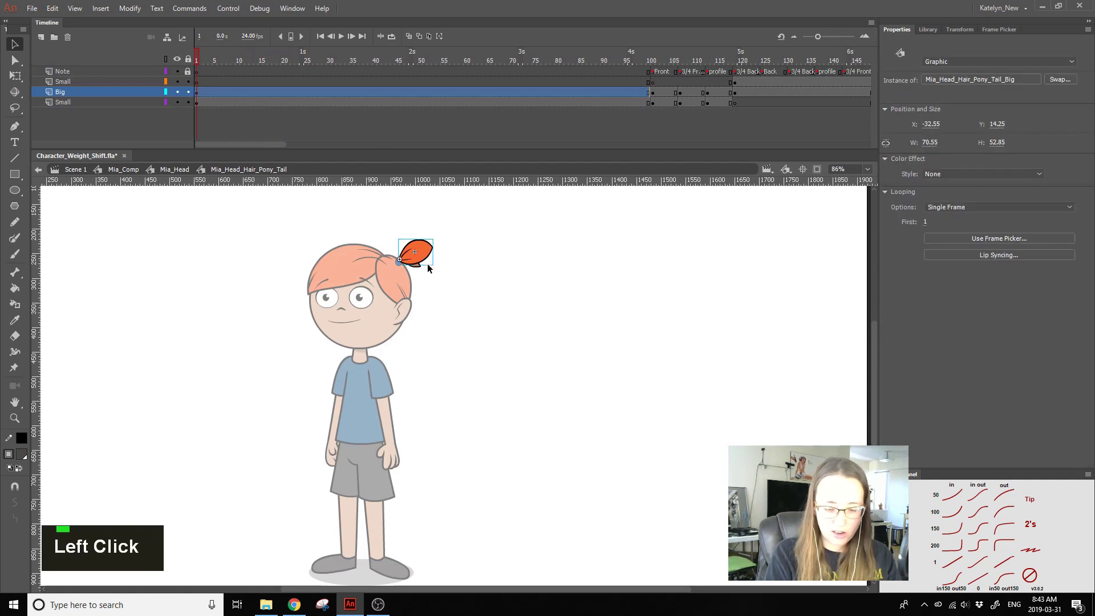
left_click(443, 257)
double_click(444, 258)
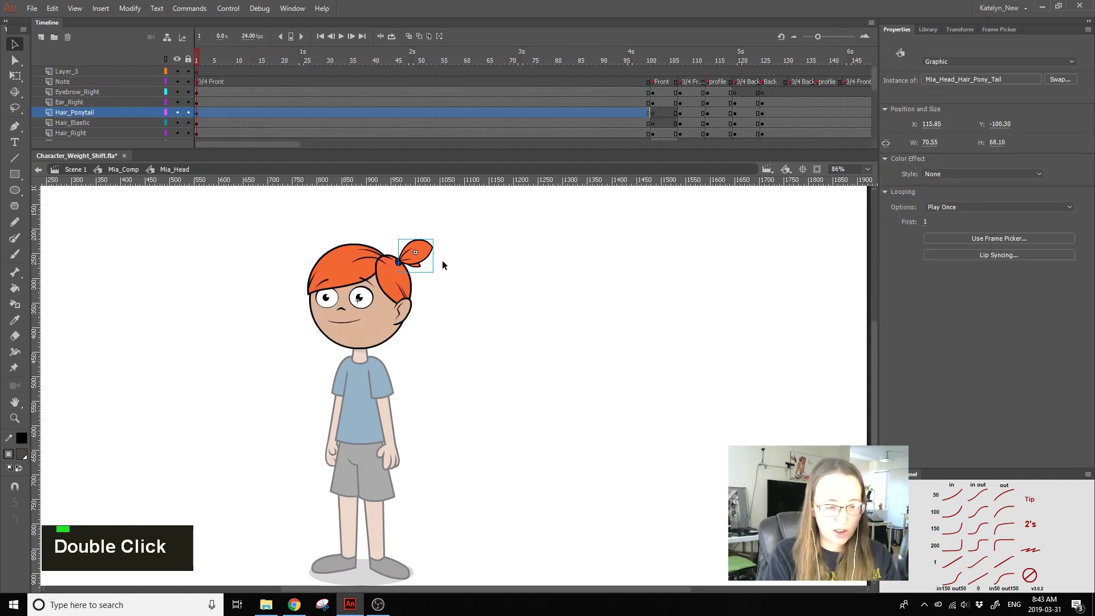
double_click(444, 268)
left_click(450, 285)
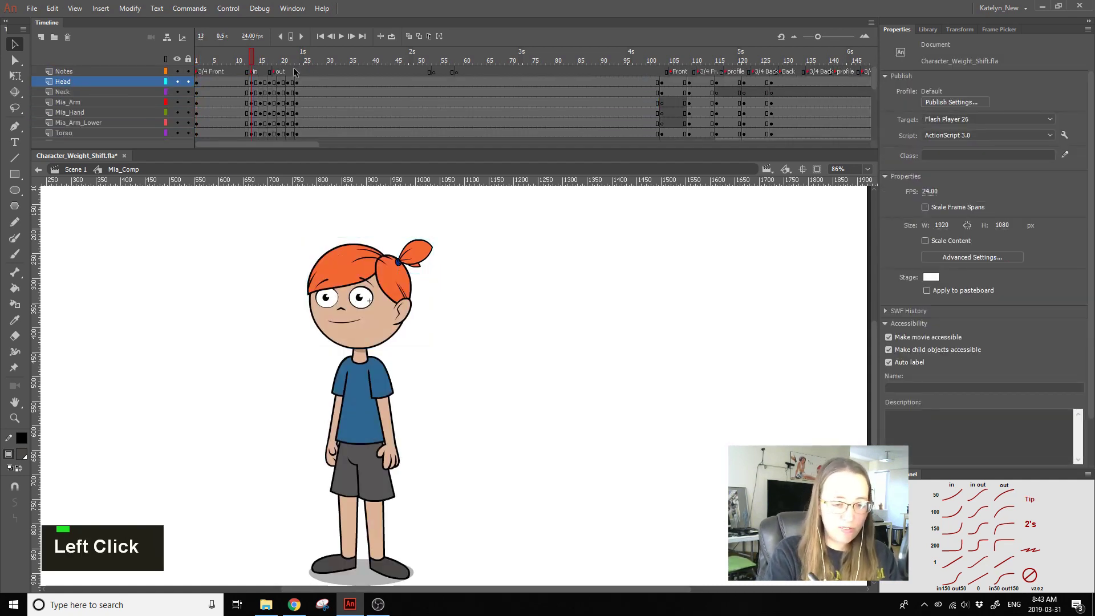
Step: Add a layer above Notes and mark frames 13 and 23 on it with blank keyframes
left_click(41, 36)
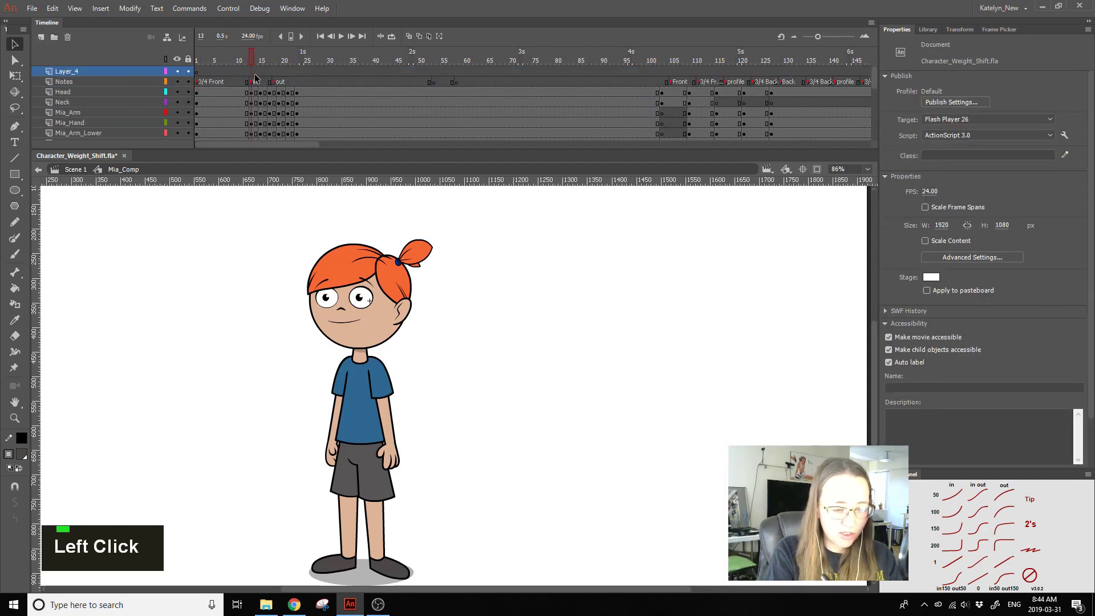
key("F7")
left_click(274, 71)
key("F7")
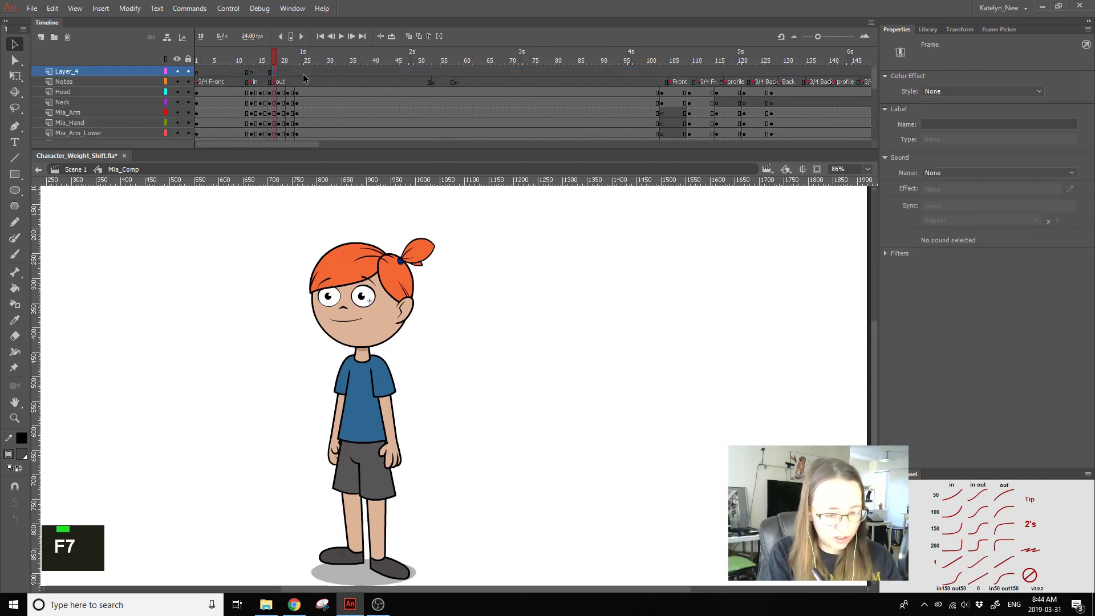
key("shift+F6")
left_click(297, 71)
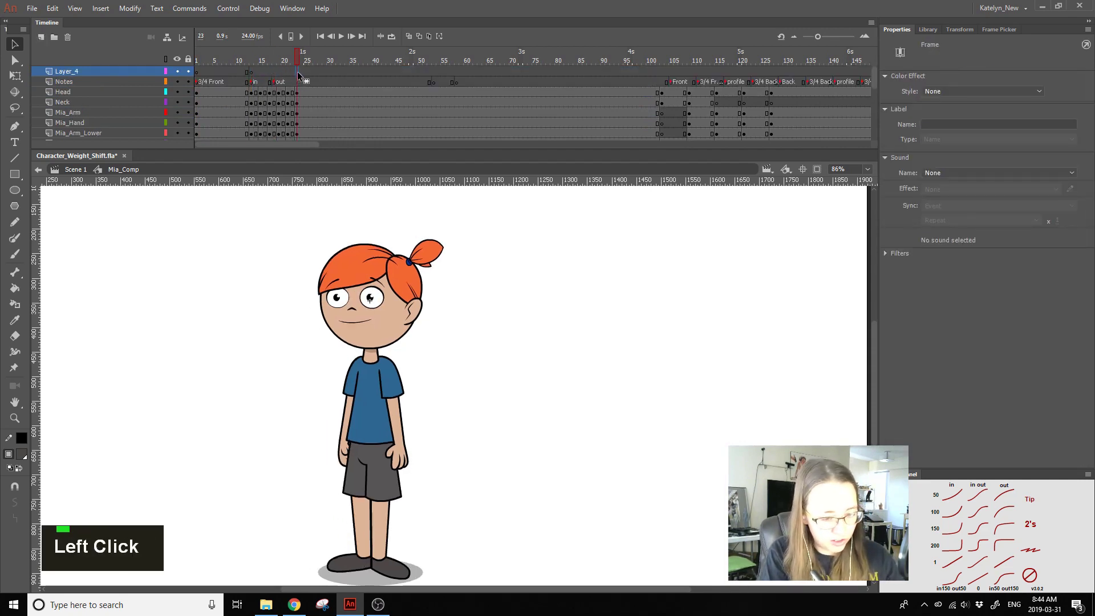
key("F6")
Step: Copy the frames of the new marker layer and paste them over Layer_3 inside the Mia_Head symbol
left_click(106, 72)
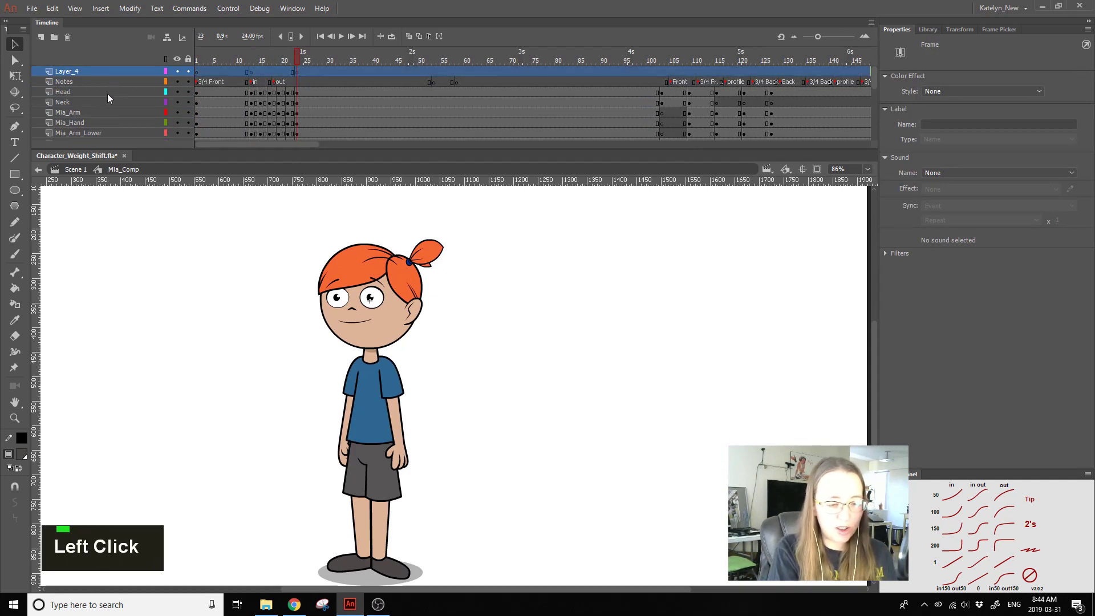
right_click(322, 74)
left_click(400, 241)
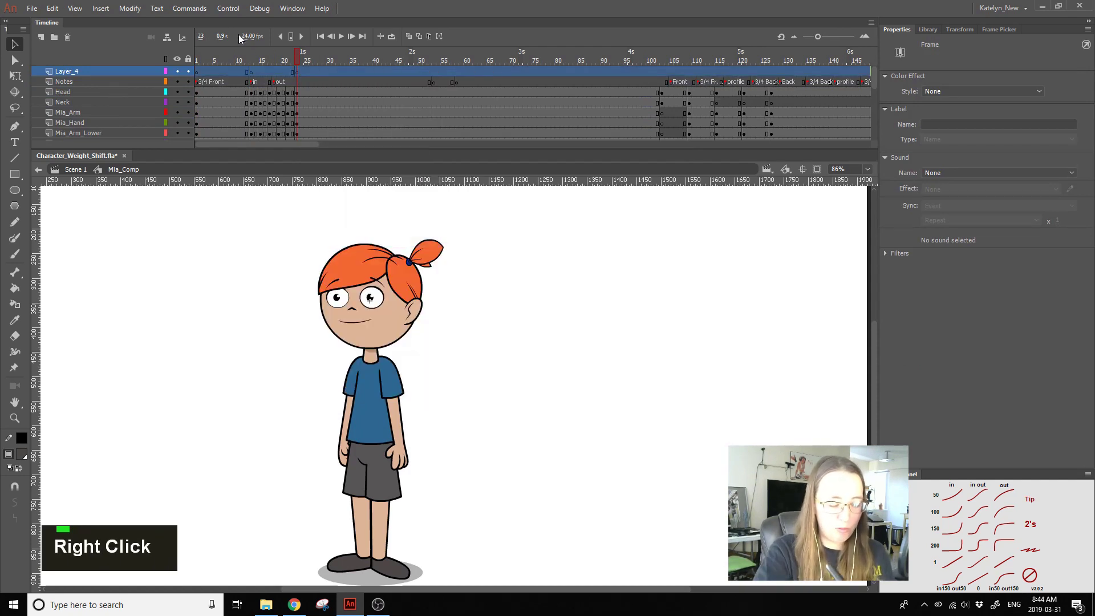
left_click(255, 61)
mouse_move(300, 61)
left_mouse_down()
mouse_move(253, 62)
mouse_move(298, 61)
left_mouse_up()
double_click(415, 289)
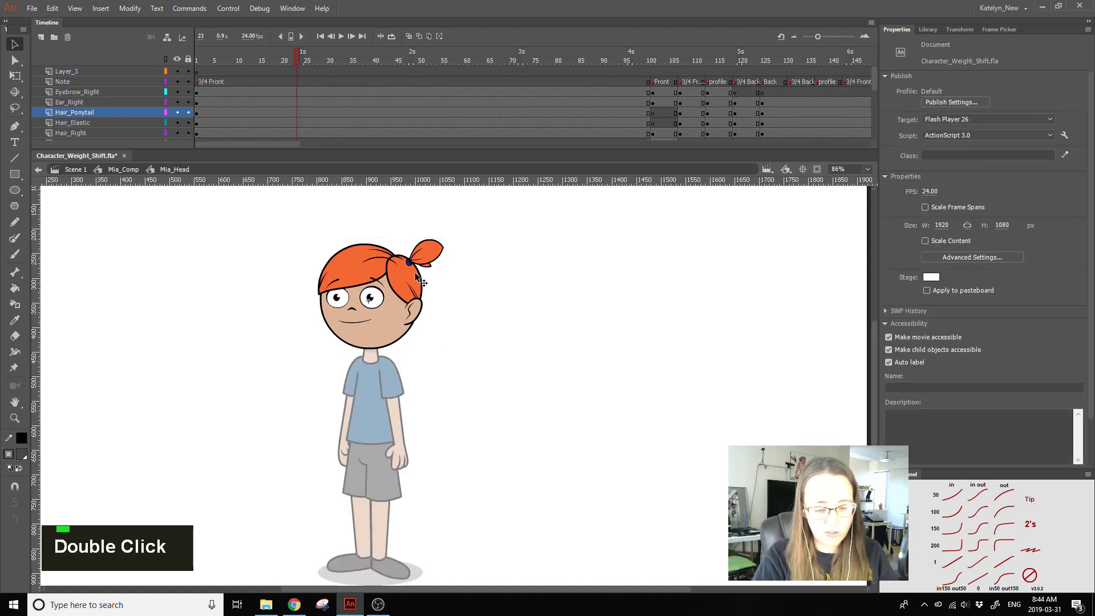
left_click(416, 267)
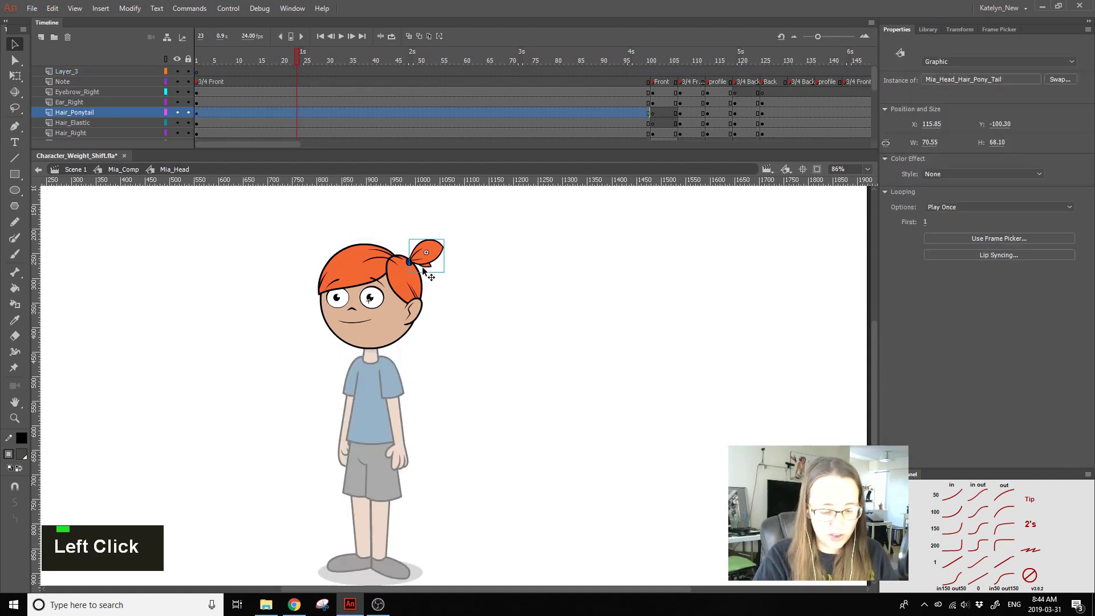
left_click(84, 71)
right_click(234, 72)
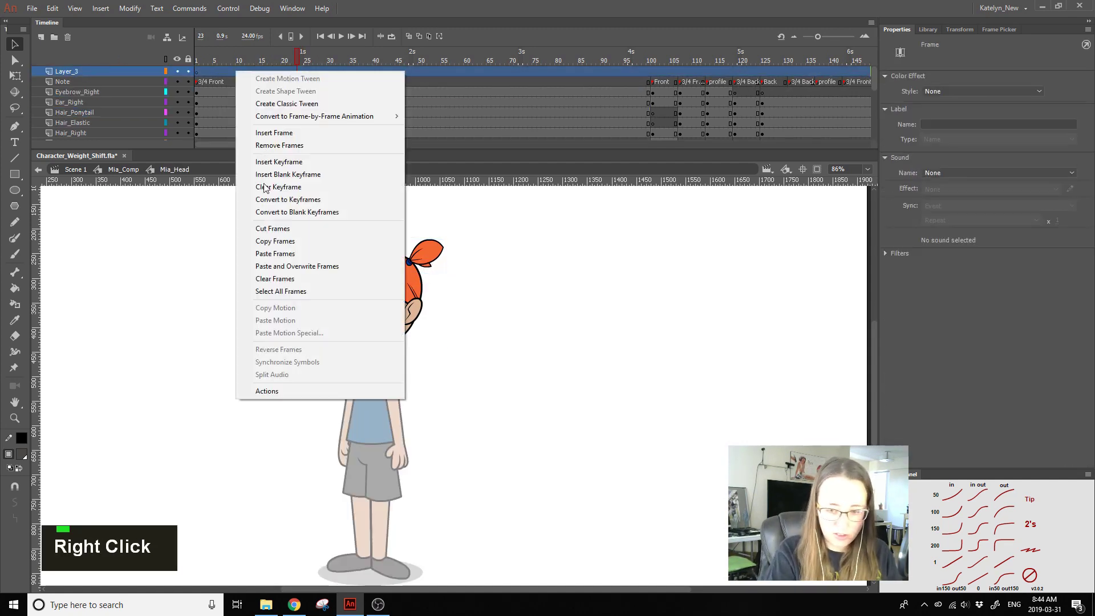
left_click(292, 266)
Step: Paste the same marker frames onto the Note layer inside the ponytail symbol
double_click(432, 267)
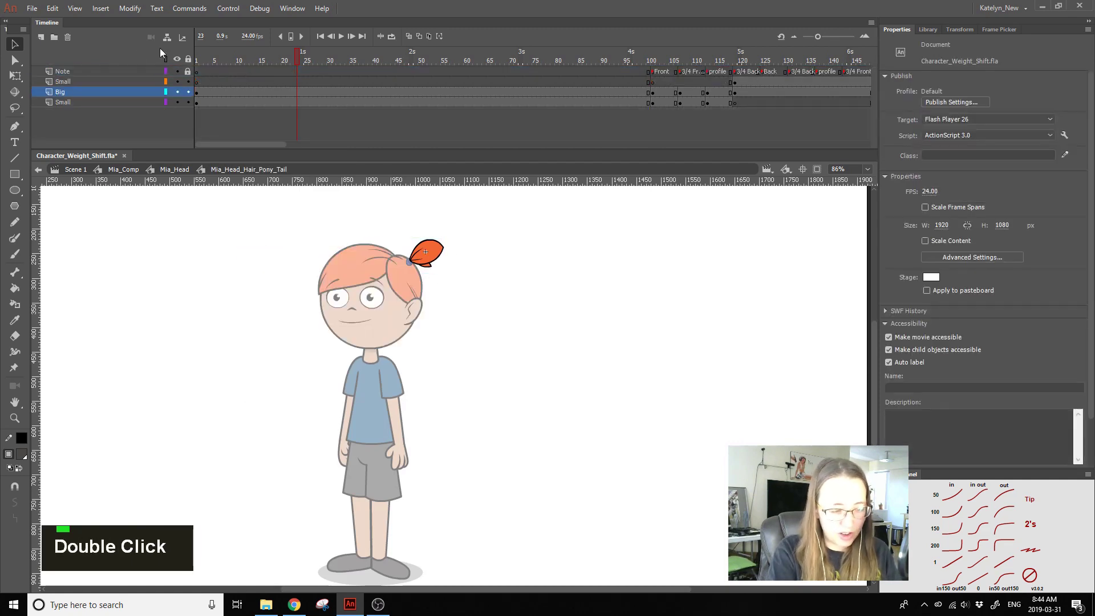
left_click(120, 69)
right_click(223, 70)
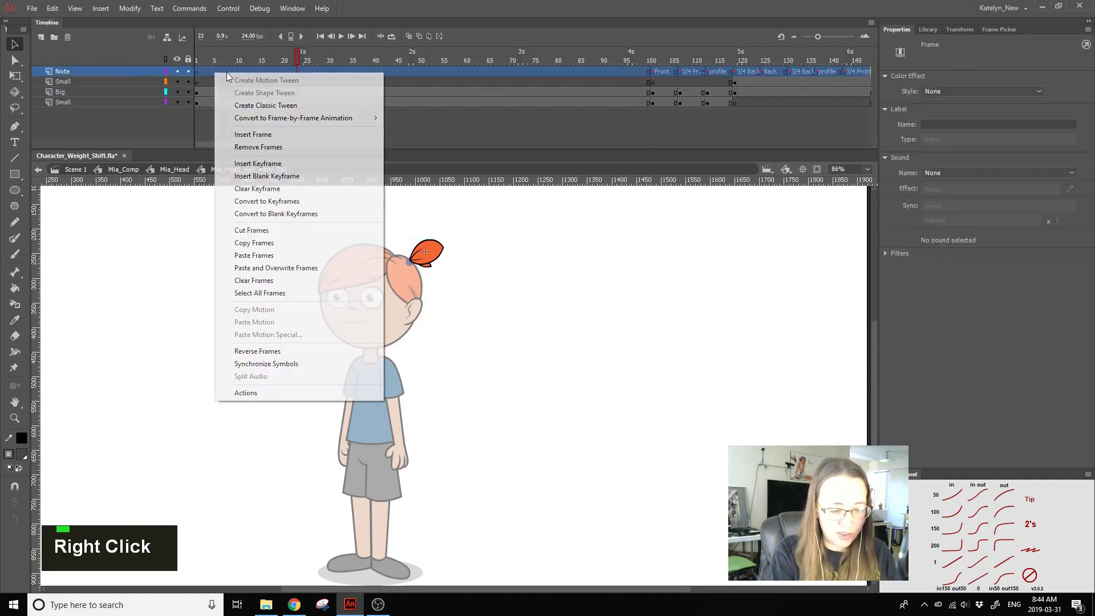
left_click(268, 253)
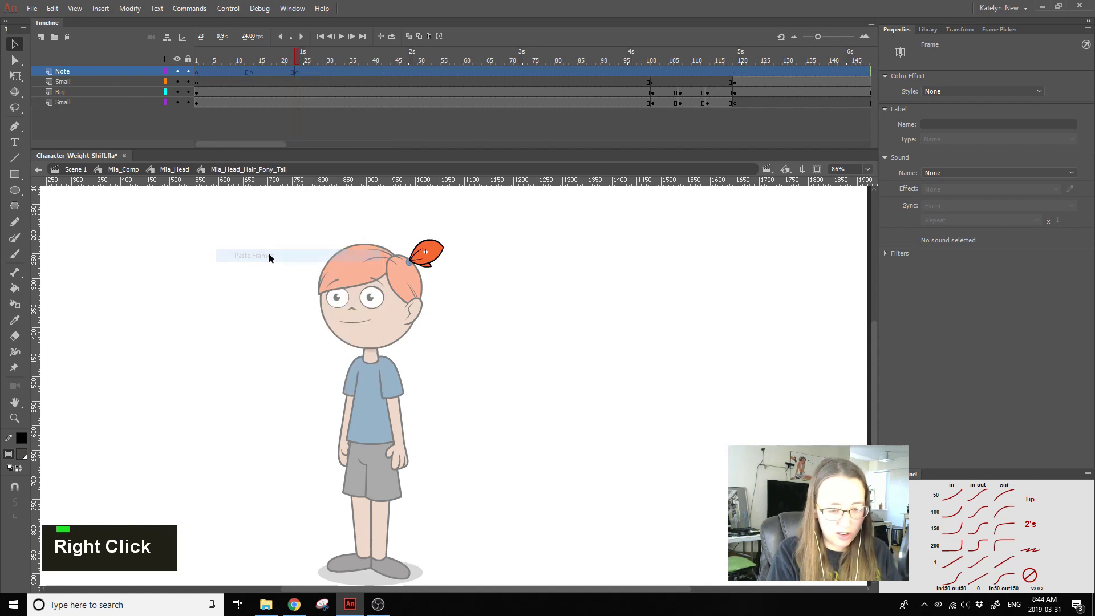
Step: Insert keyframes on frame 13 for the Big layer and both Small layers of the ponytail
double_click(249, 55)
left_click(306, 55)
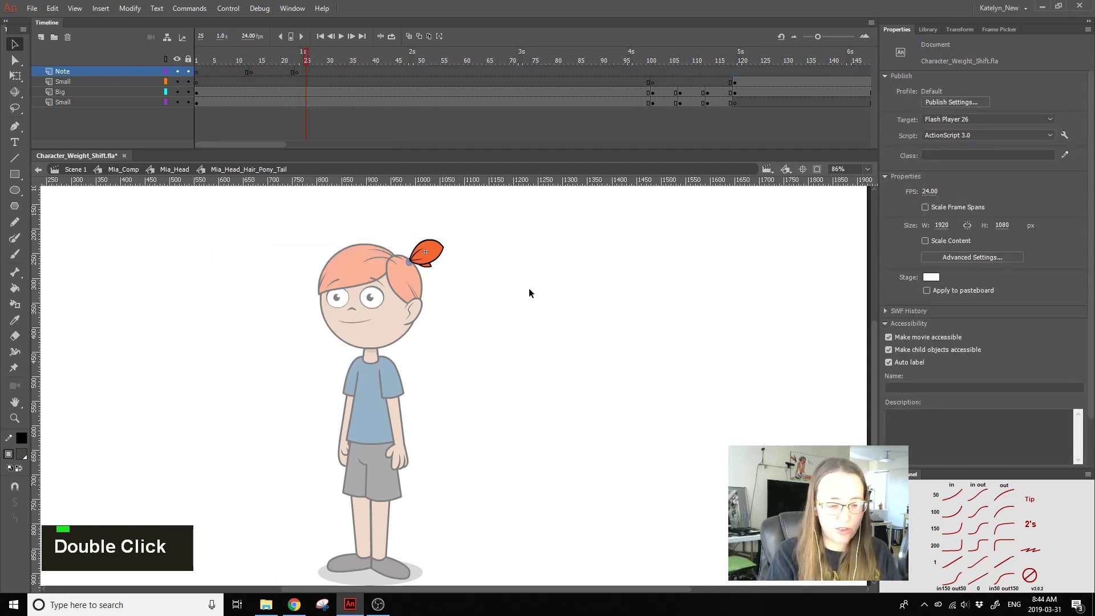
left_click(520, 309)
left_click_drag(251, 83, 251, 102)
key("F6")
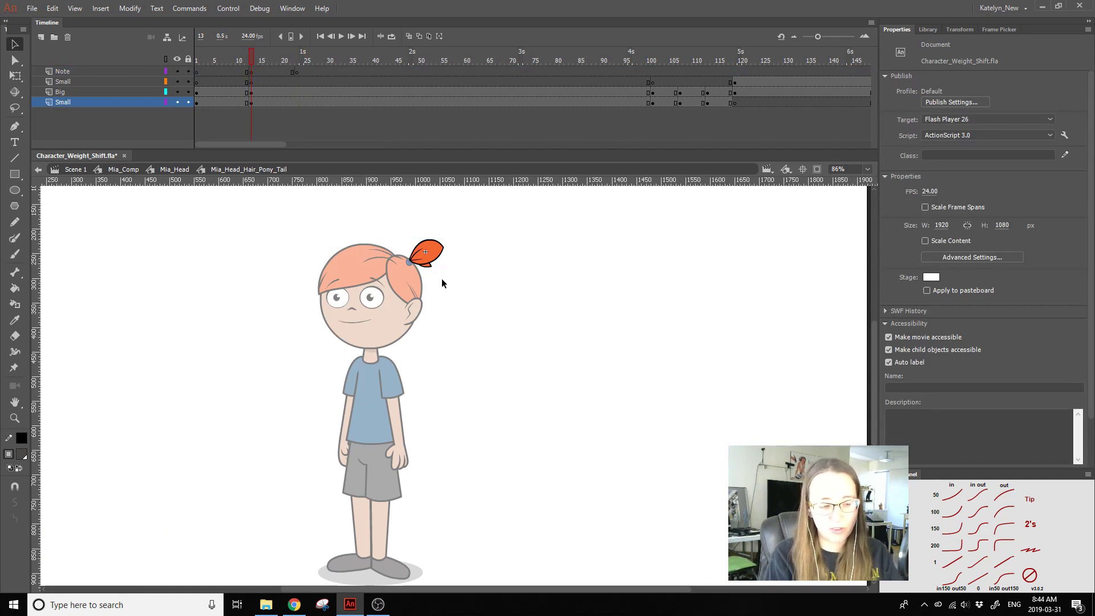
Step: Leave the ponytail symbol and copy the ponytail instance from inside Mia_Head
double_click(539, 364)
left_click(540, 362)
double_click(539, 359)
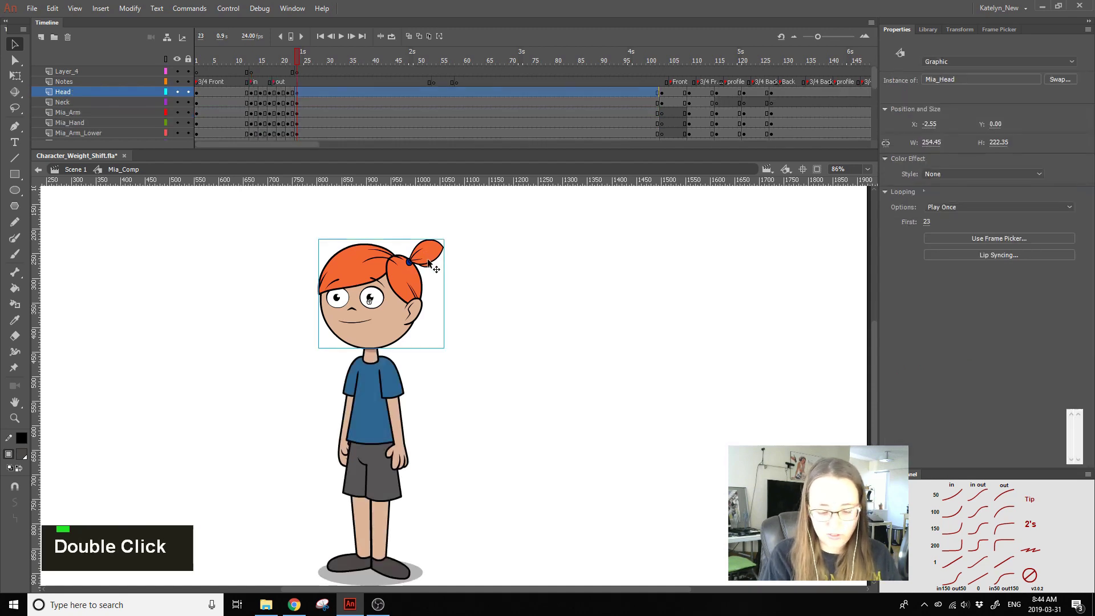
double_click(426, 250)
double_click(427, 251)
double_click(459, 265)
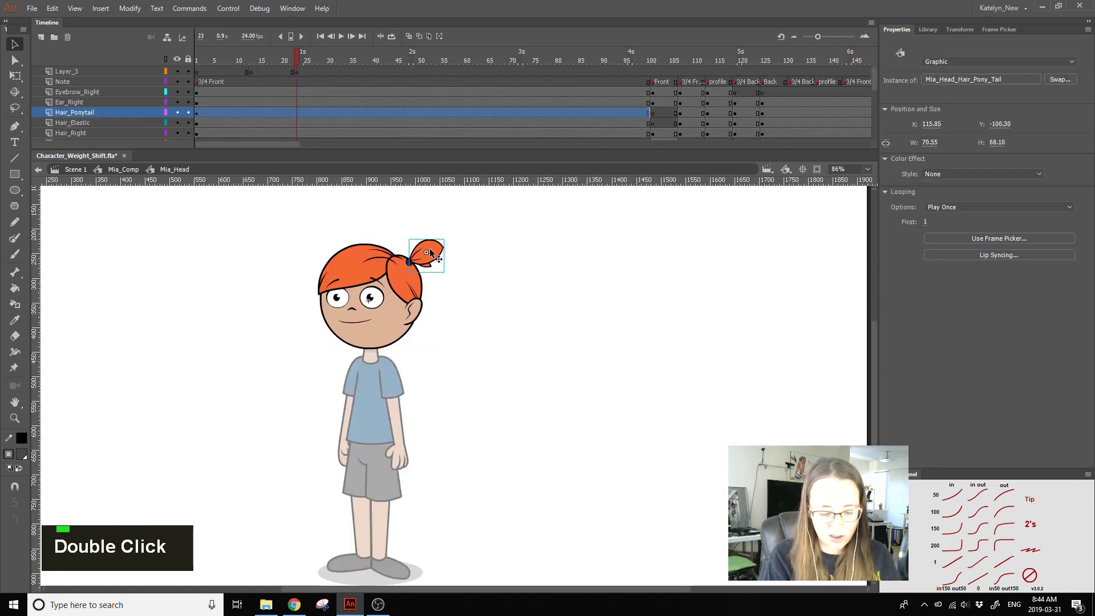
key("ctrl+c")
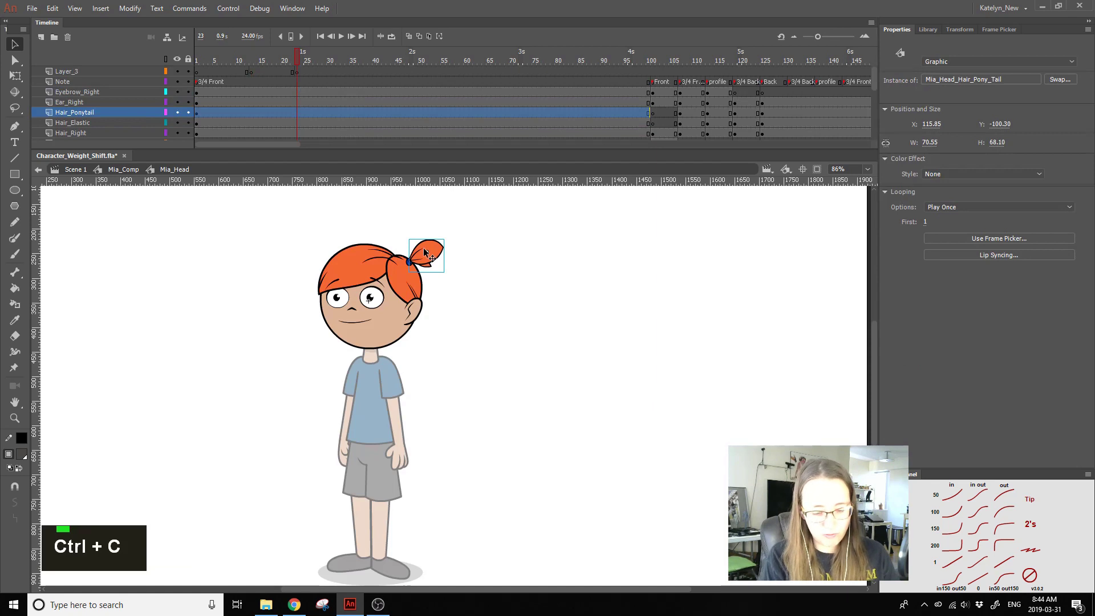
Step: Return to Mia_Comp, paste the ponytail instance on a new layer beside the head, and turn that layer into a guide
left_click(251, 55)
left_click(426, 246)
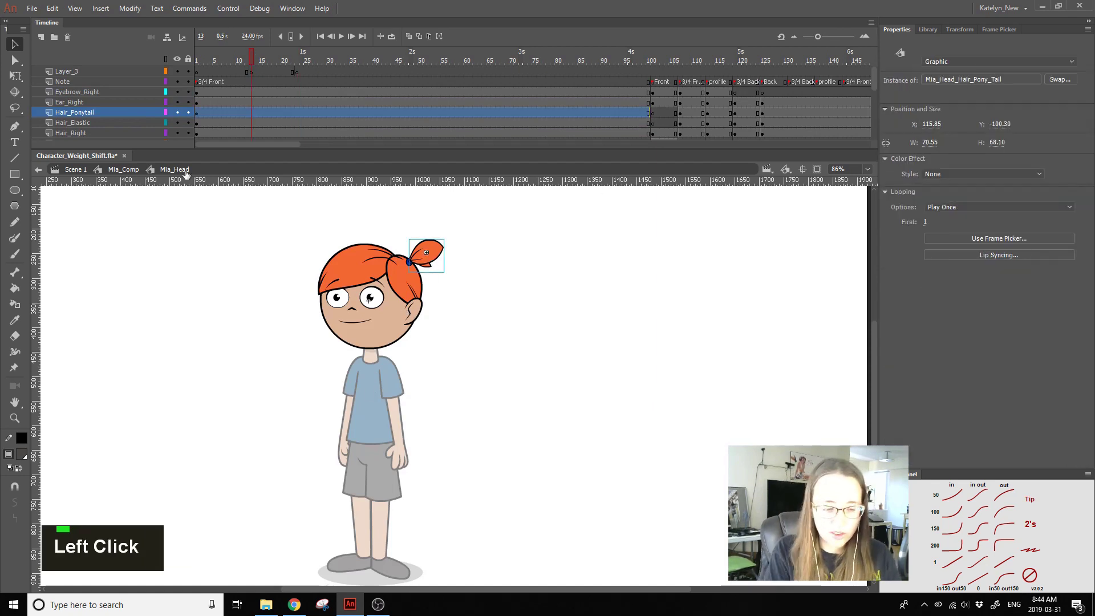
double_click(466, 284)
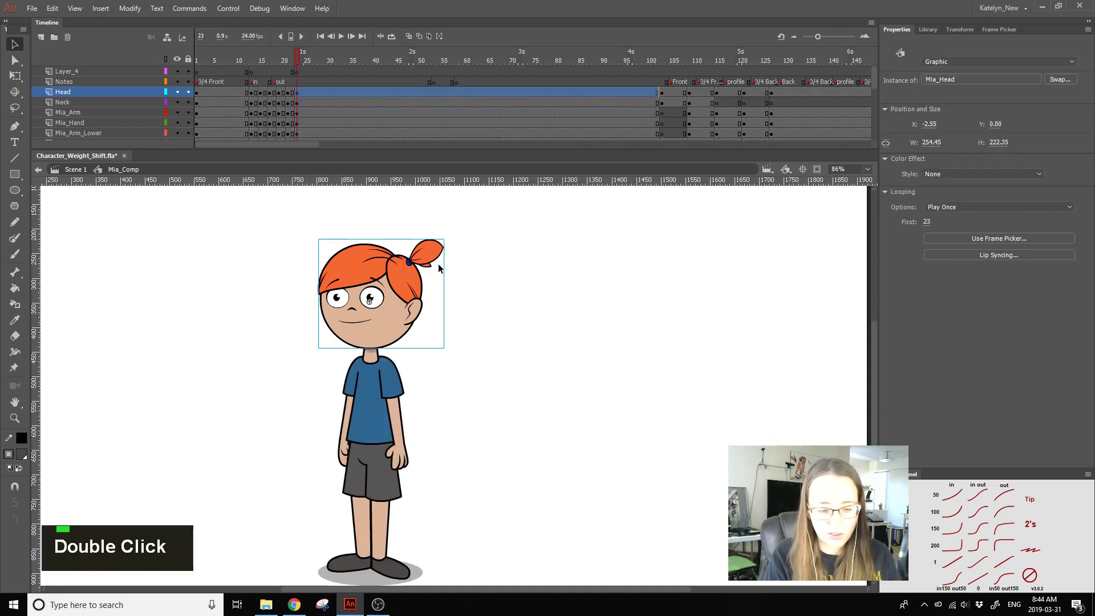
left_click(458, 277)
left_click(426, 264)
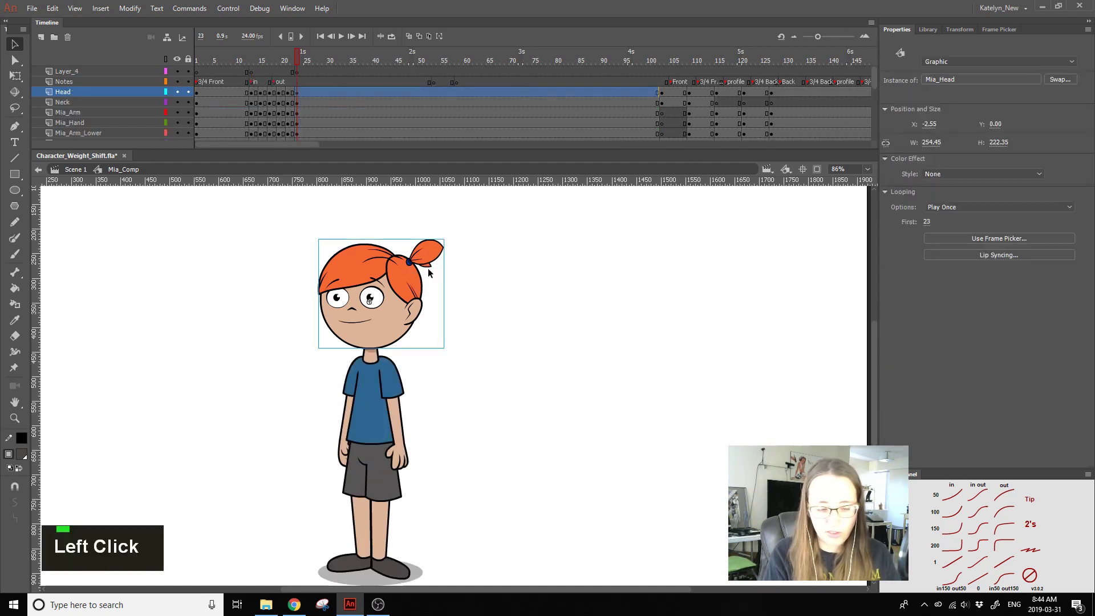
left_click(41, 37)
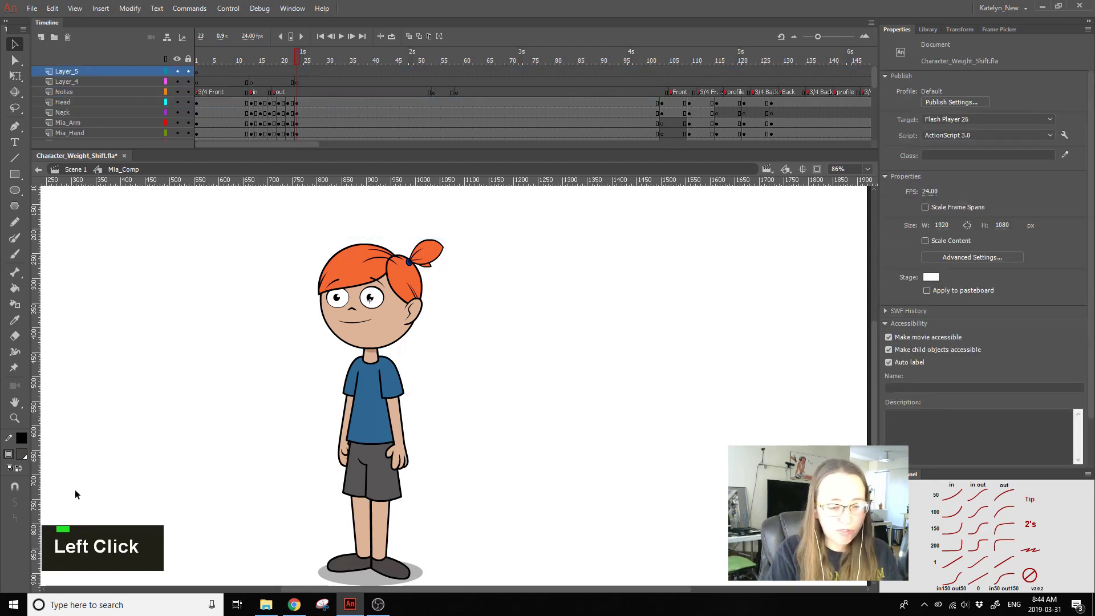
key("ctrl+v")
left_click_drag(465, 388, 549, 307)
right_click(99, 76)
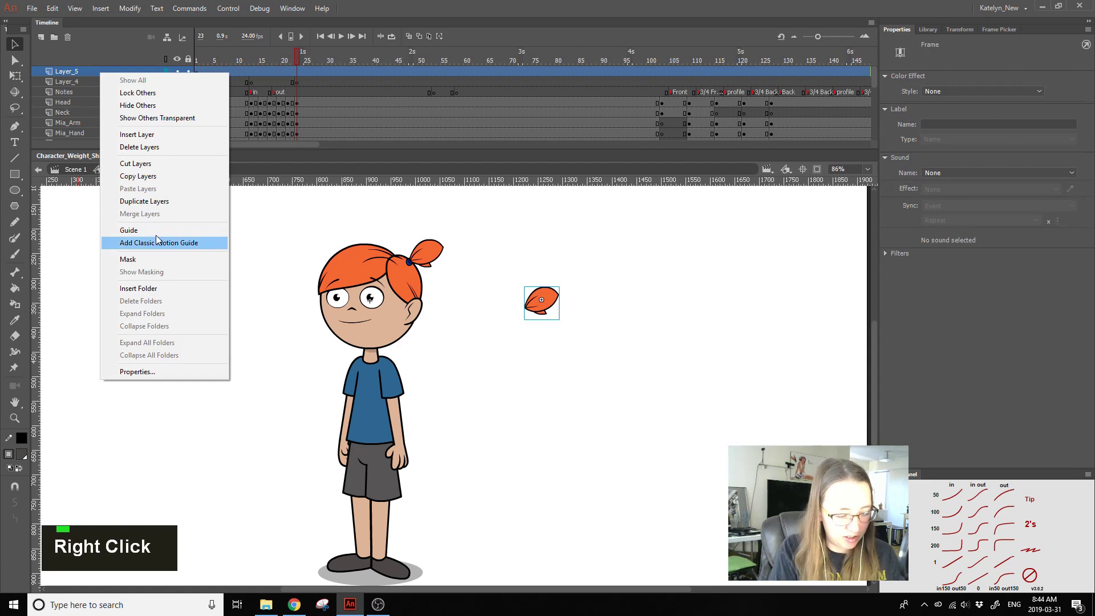
left_click(139, 230)
Step: On frame 13, open the pasted ponytail symbol for editing in a new window
mouse_move(233, 57)
left_mouse_down()
mouse_move(325, 59)
mouse_move(241, 53)
mouse_move(250, 62)
left_mouse_up()
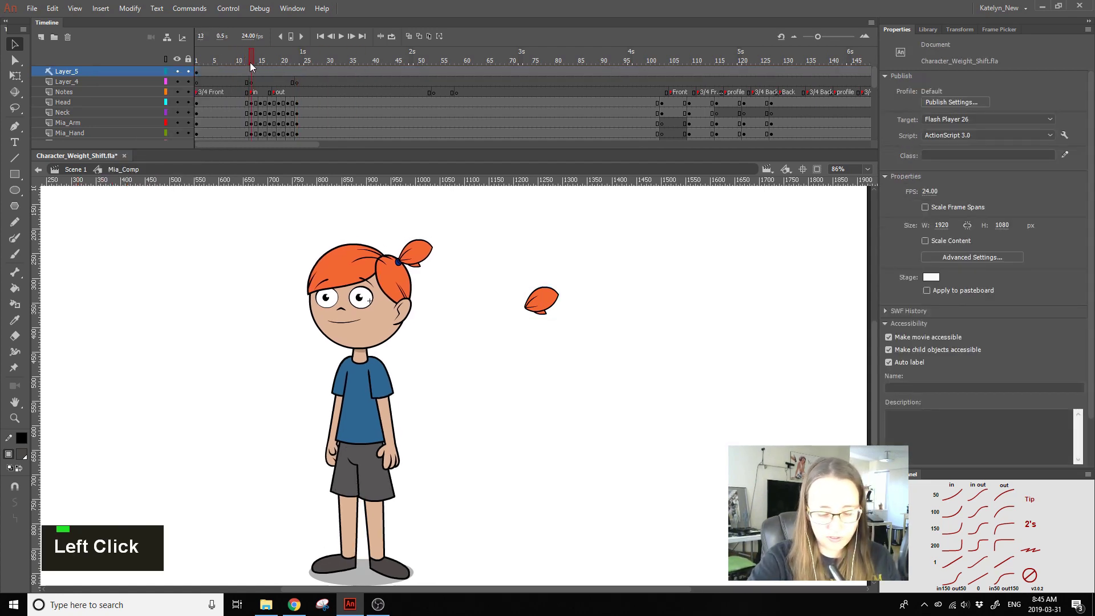
left_click(546, 306)
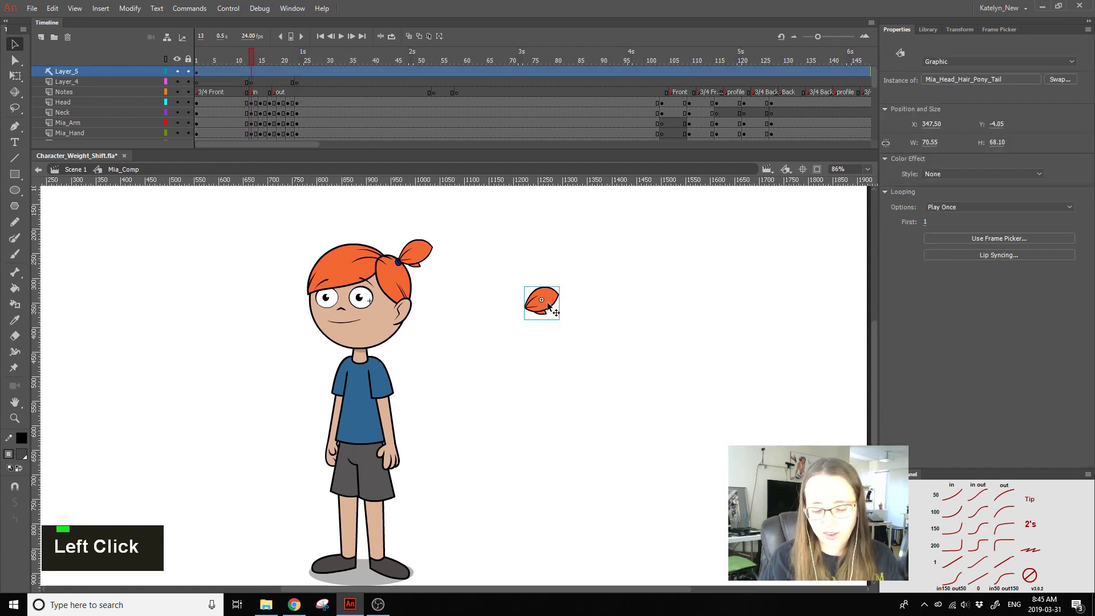
right_click(548, 306)
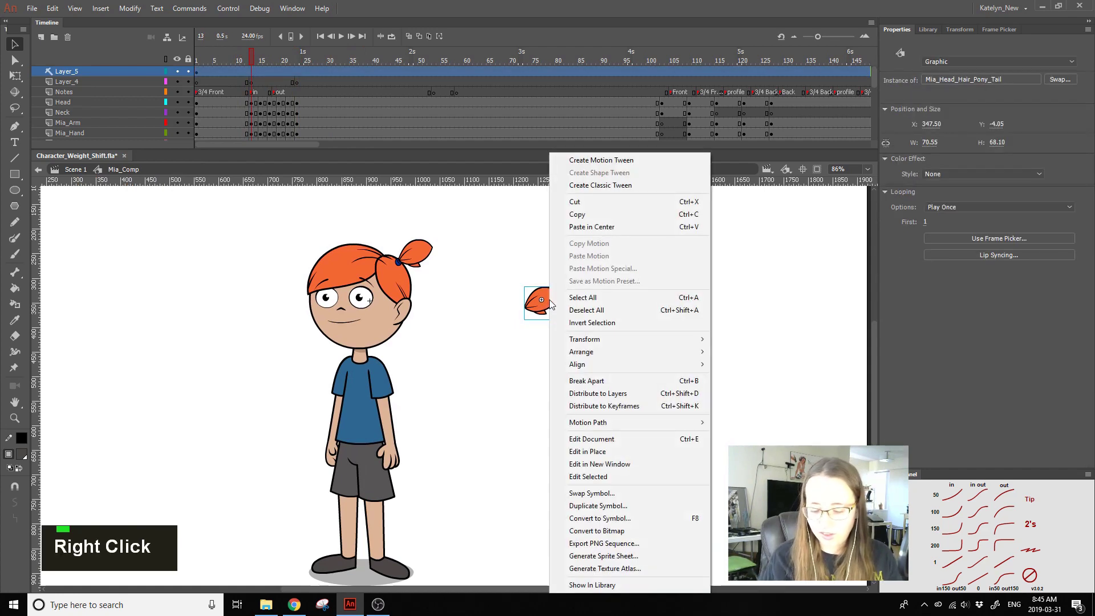
left_click(653, 464)
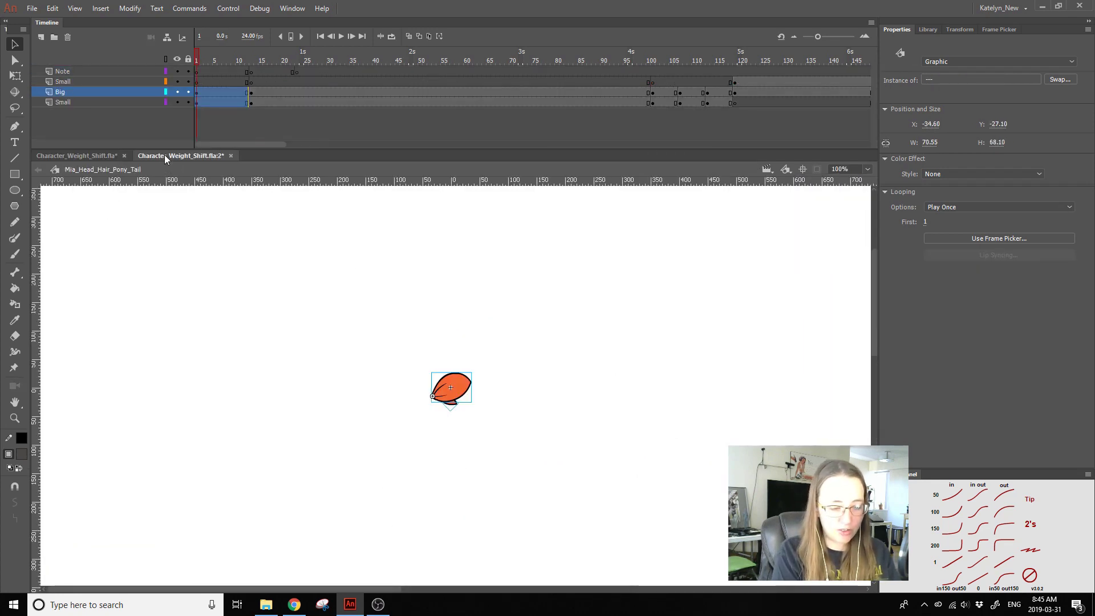
Step: Undock the ponytail and Mia_Comp windows, and narrow the Mia_Comp window around the whole character
left_click_drag(166, 155, 412, 112)
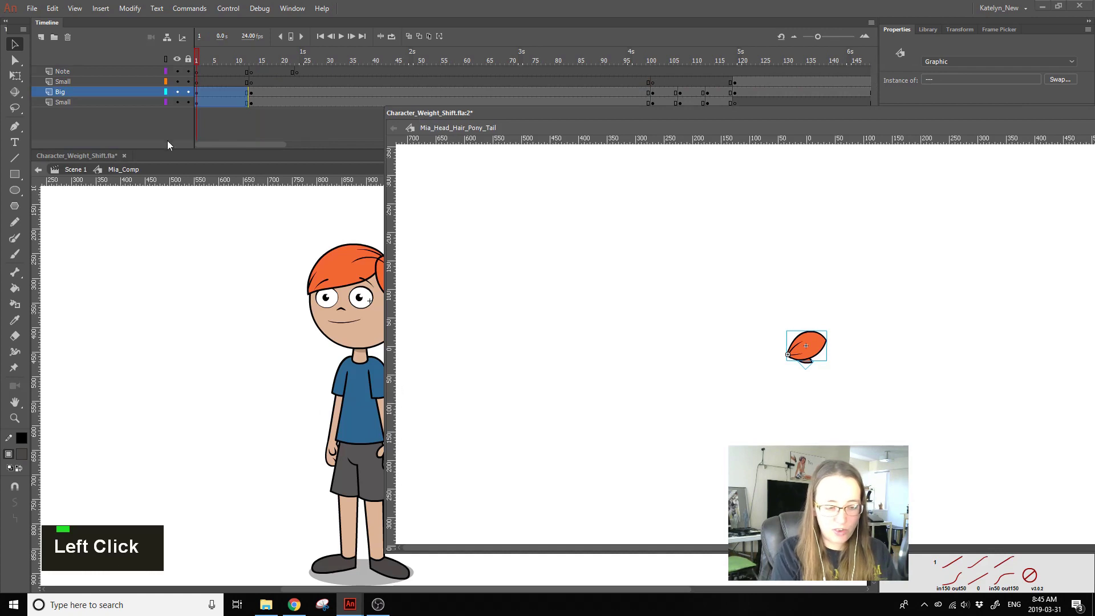
left_click_drag(92, 155, 122, 115)
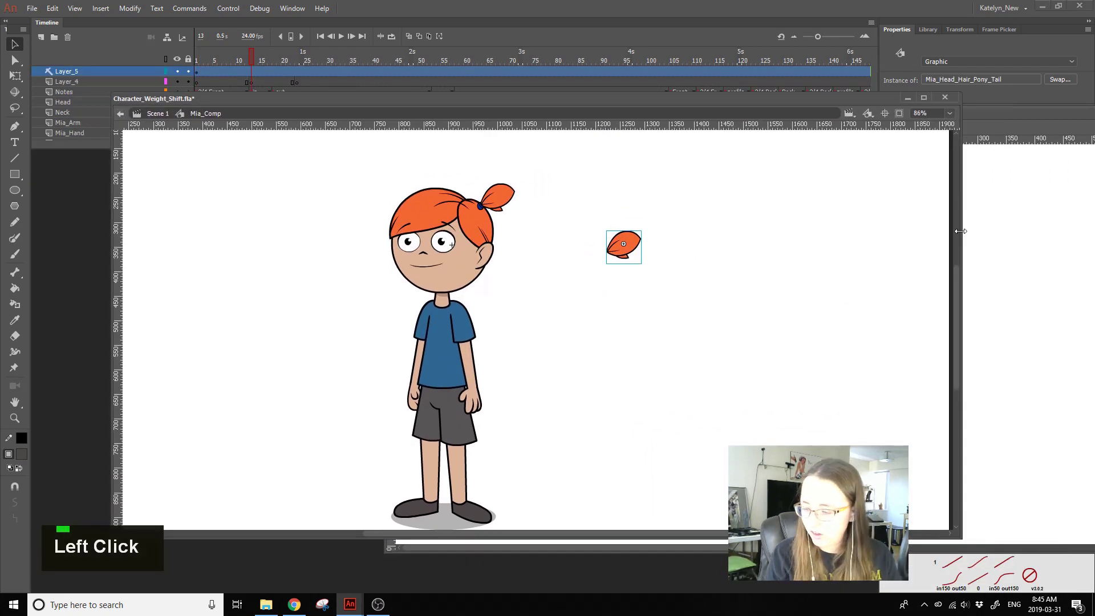
left_click_drag(961, 233, 511, 299)
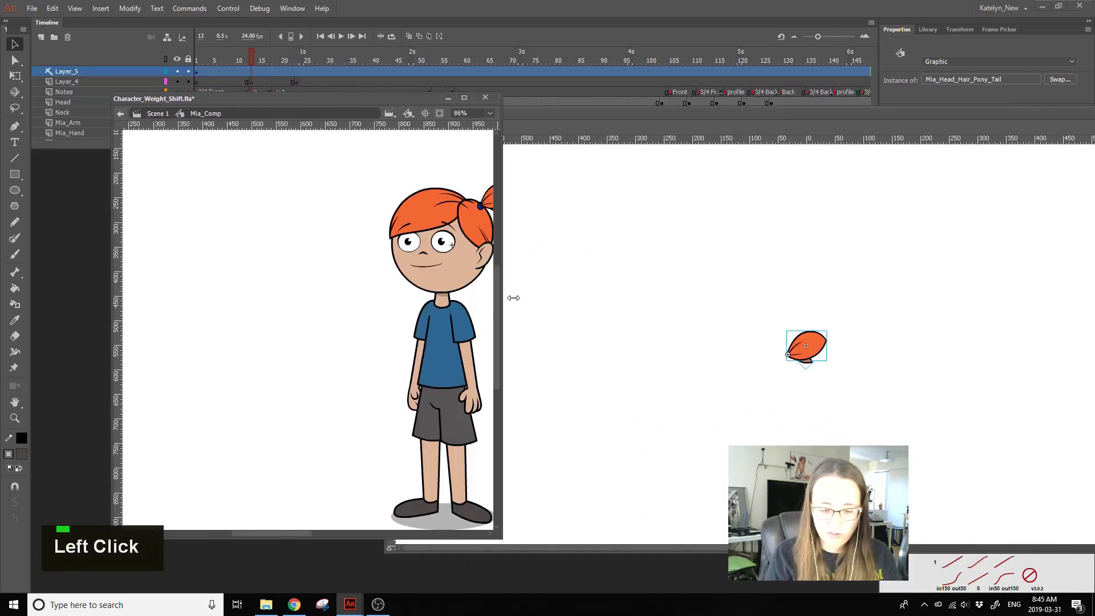
left_click_drag(280, 103, 178, 113)
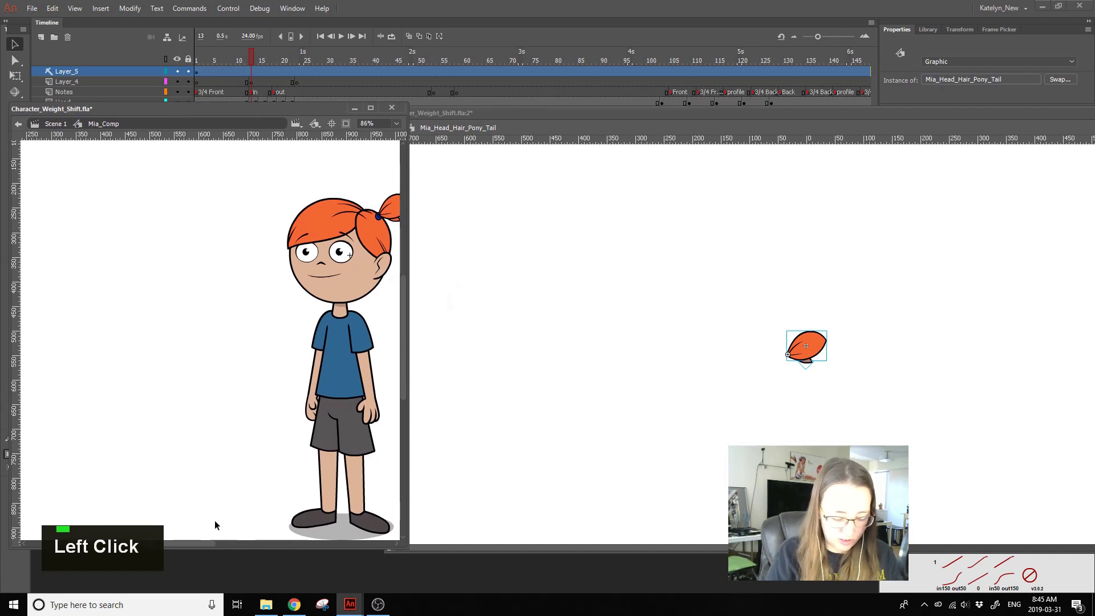
mouse_move(208, 545)
left_mouse_down()
mouse_move(241, 549)
mouse_move(230, 547)
left_mouse_up()
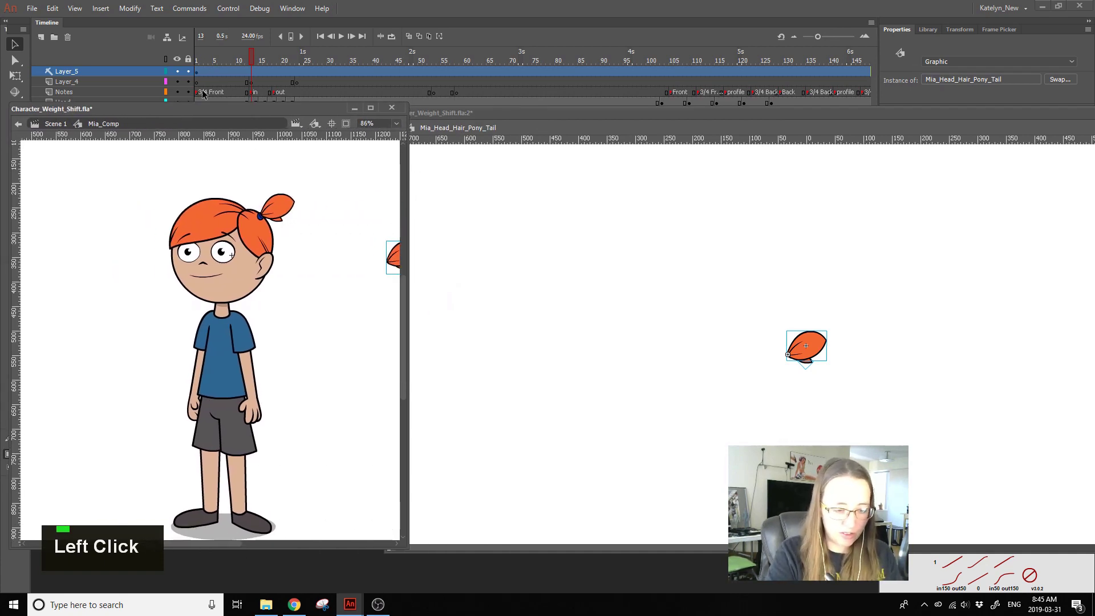
Step: Resize the Mia_Comp and ponytail windows so they sit side by side without overlapping
left_click_drag(205, 104, 207, 105)
left_click_drag(198, 52, 216, 75)
left_click_drag(407, 361, 385, 361)
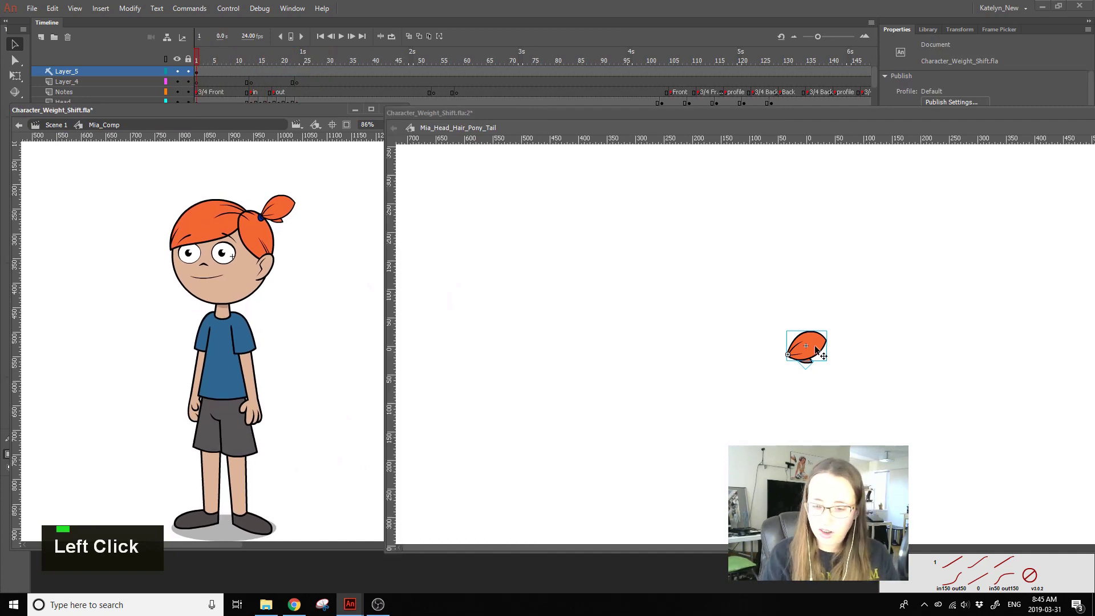
left_click(730, 362)
left_click(327, 111)
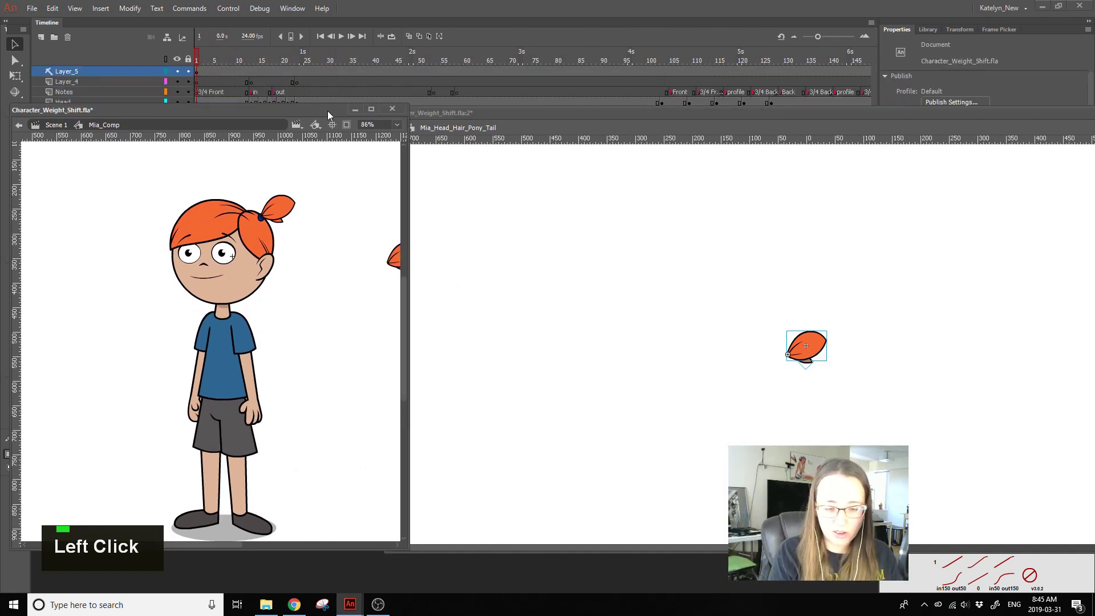
left_click_drag(384, 284, 363, 313)
Step: Compare the ponytail symbol at frame 13 with the character's pose from frame 13 through frame 18 in both windows
left_click(790, 351)
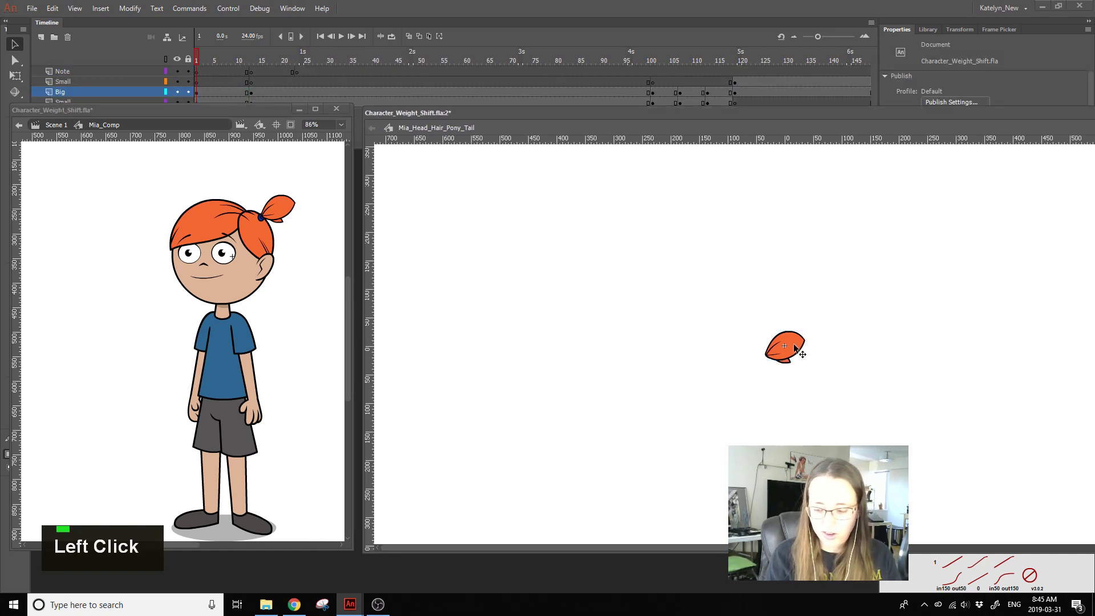
left_click_drag(222, 61, 251, 61)
left_click(231, 211)
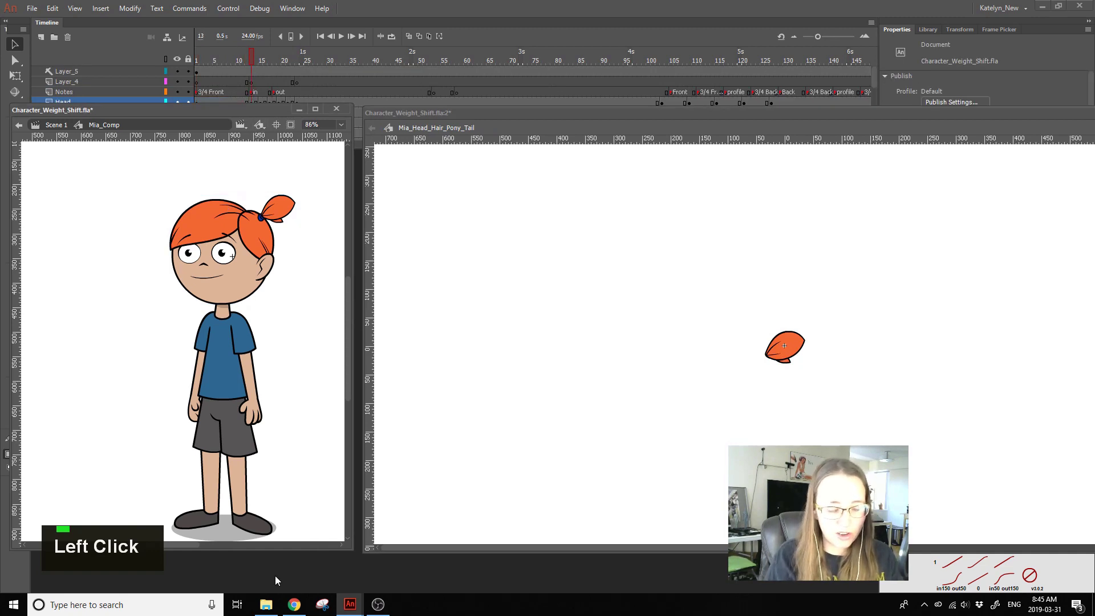
left_click(785, 345)
left_click(252, 58)
left_click(252, 68)
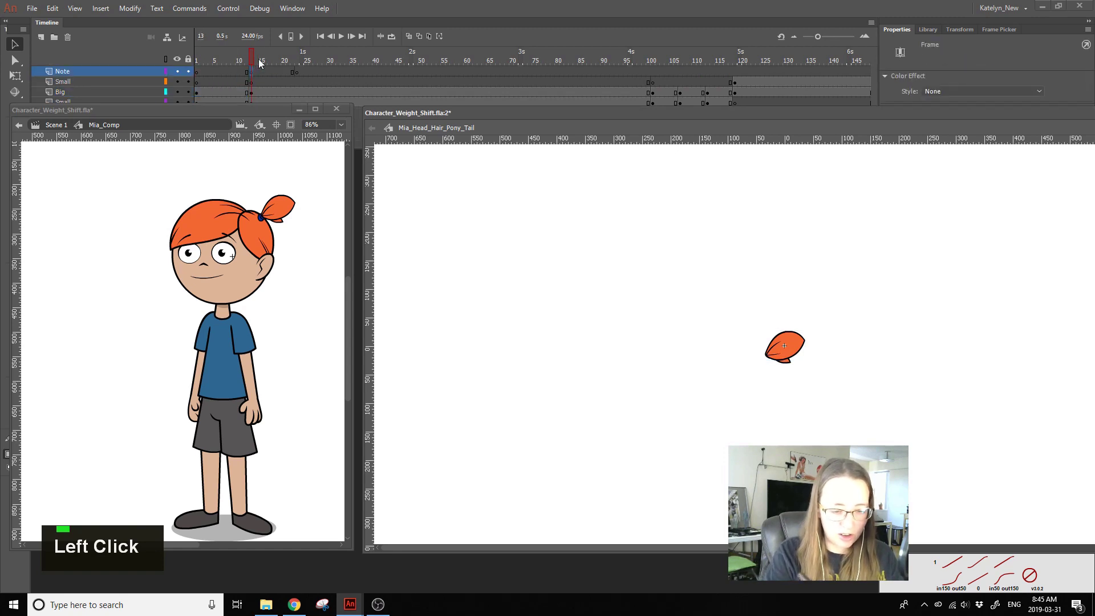
left_click(256, 226)
left_click_drag(259, 53, 276, 79)
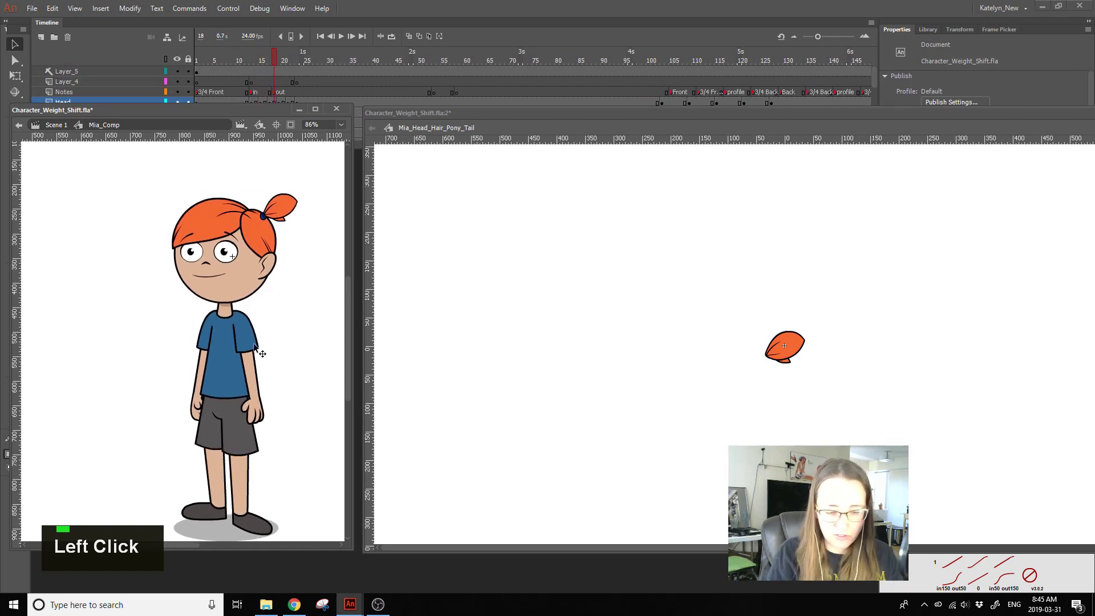
left_click(253, 255)
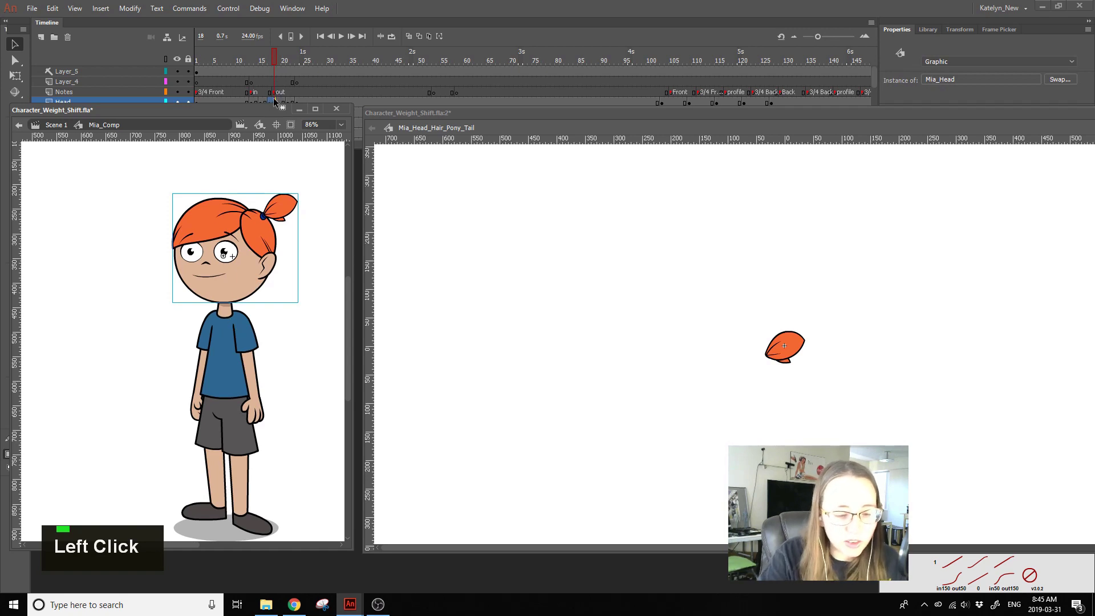
Step: Insert keyframes on frame 17 for the ponytail's Big layer and the Small layer beneath it, and save the file
left_click(786, 347)
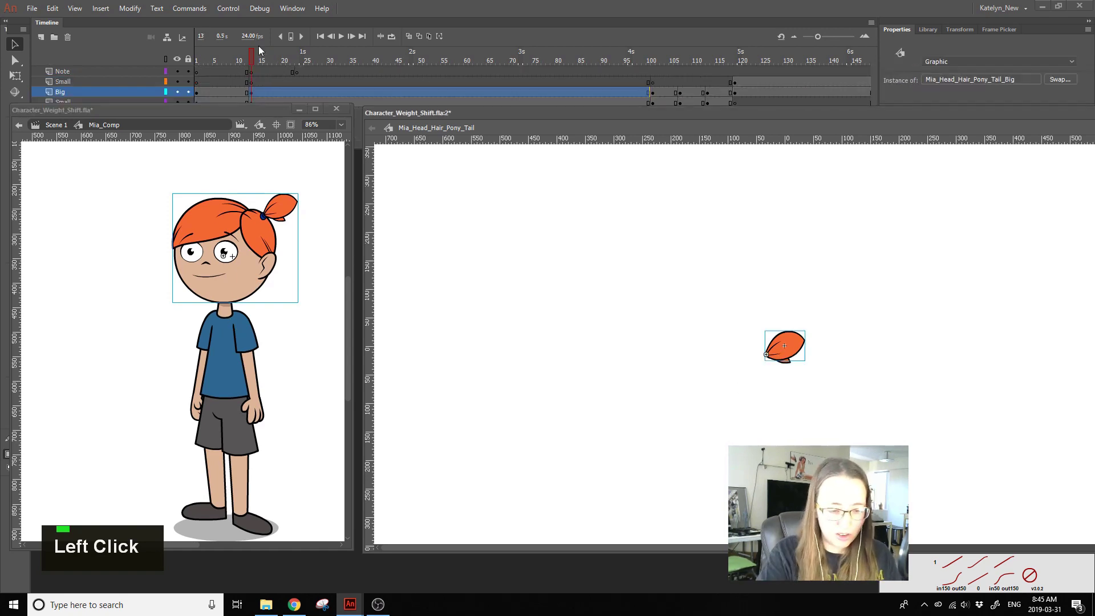
left_click(265, 63)
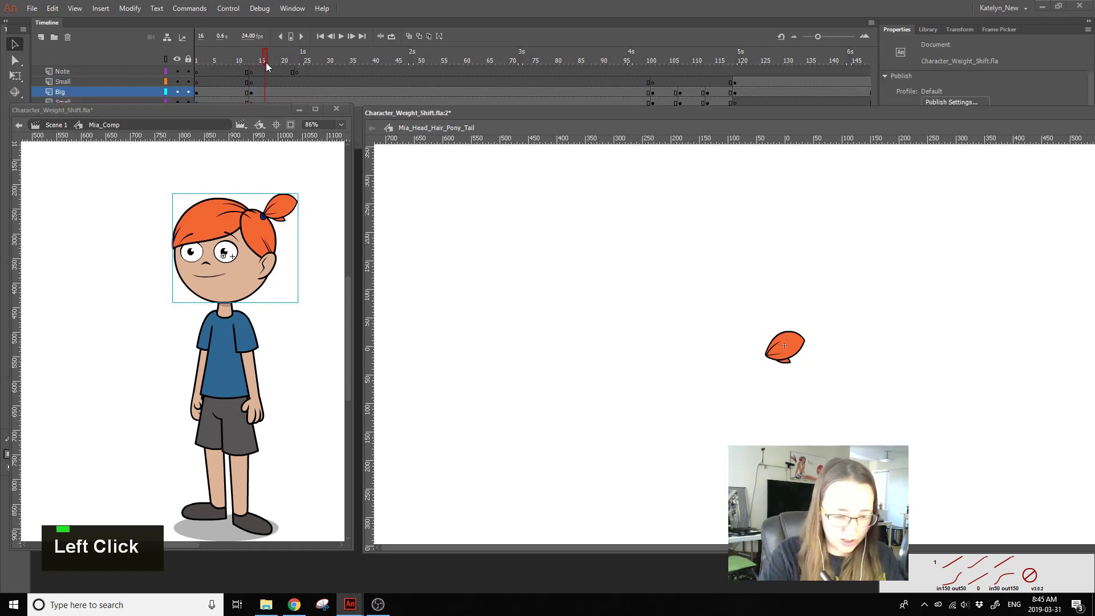
left_click(270, 103)
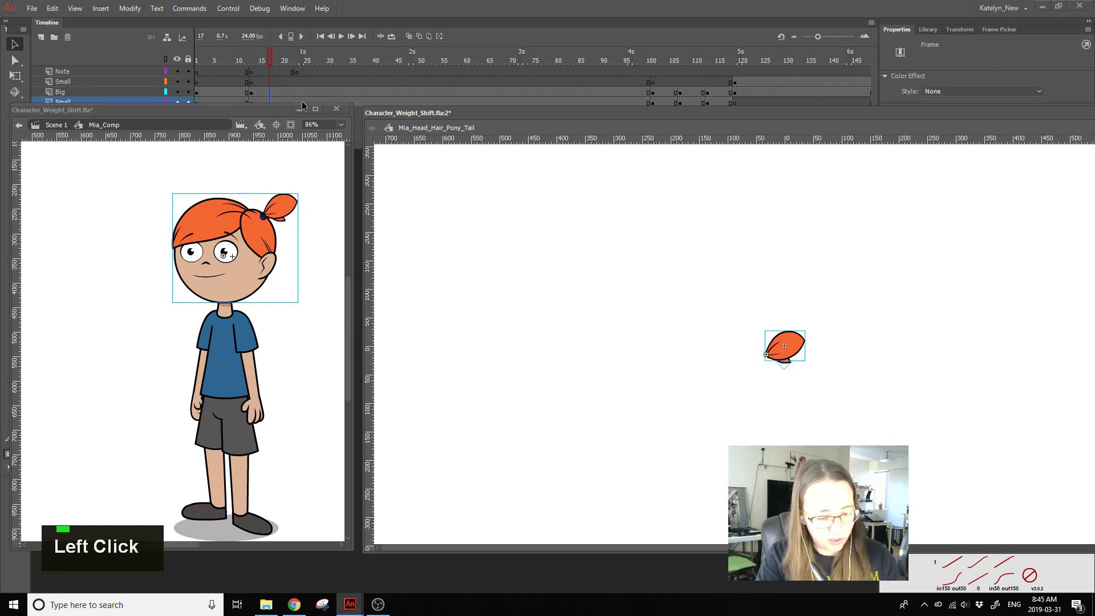
key("F6")
left_click(523, 288)
key("ctrl+s")
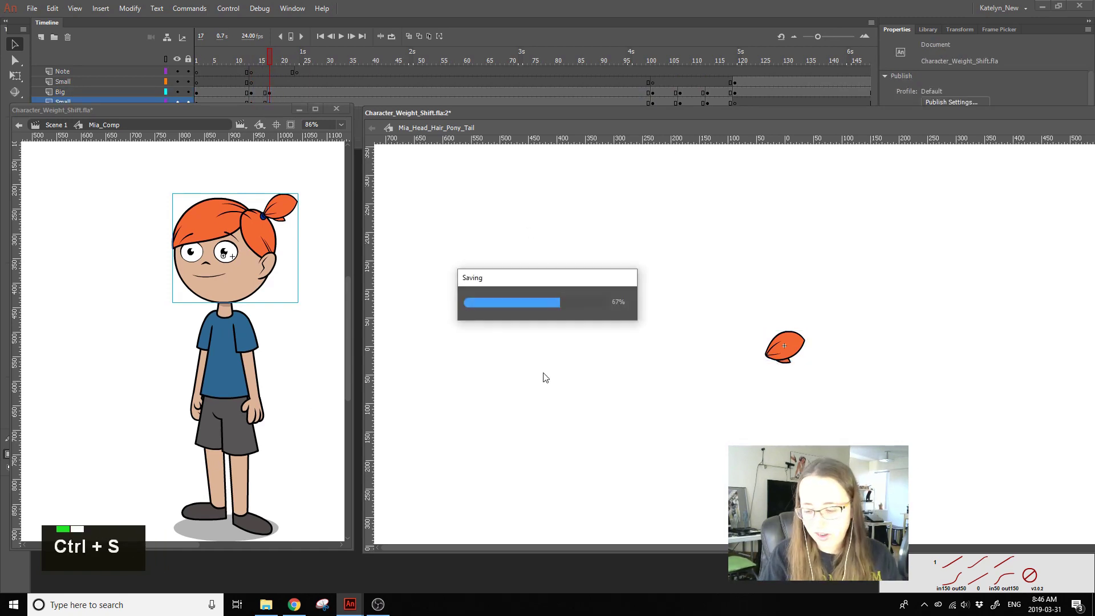
Step: Rotate the ponytail's big and small hair pieces slightly upward on frame 17 with Free Transform
left_click(787, 349)
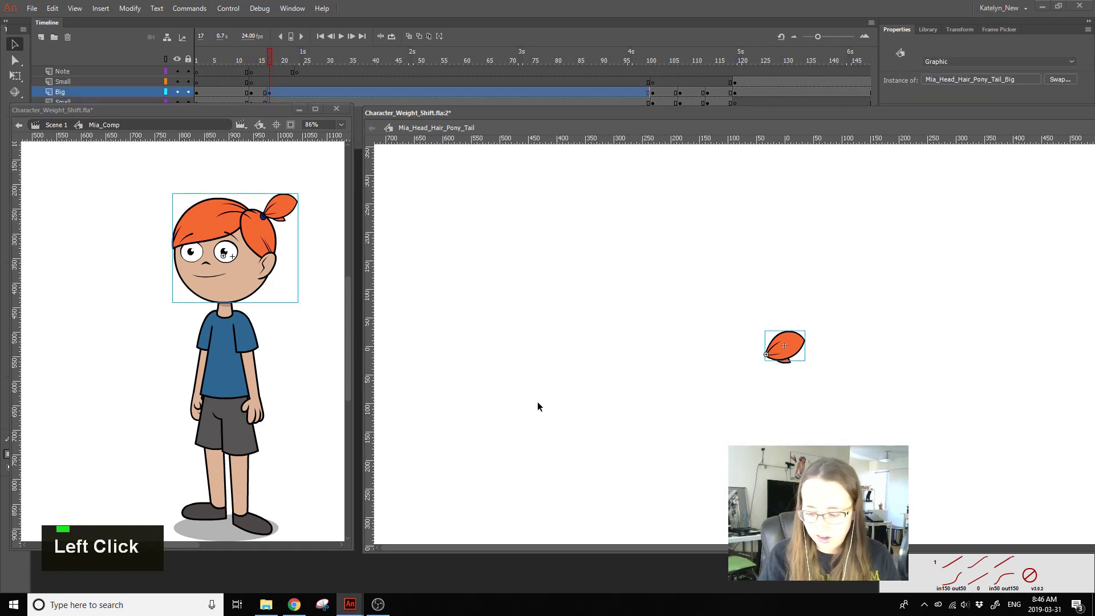
left_click(17, 75)
mouse_move(814, 336)
left_mouse_down()
mouse_move(809, 327)
mouse_move(804, 352)
left_mouse_up()
left_click(785, 359)
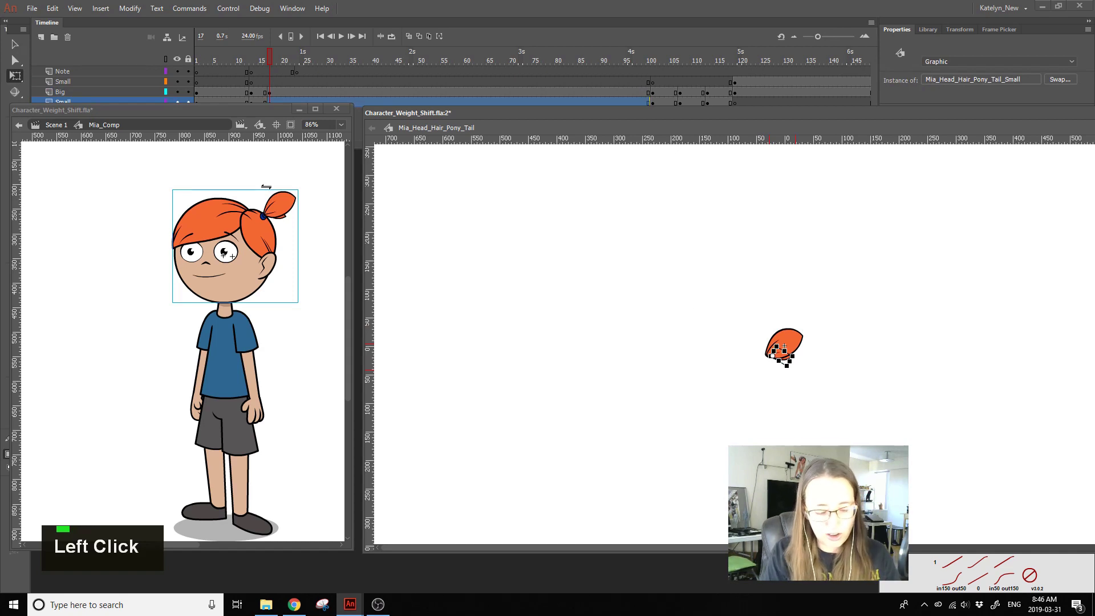
Step: Undo the first stretch of the big ponytail piece, transform it slightly again on frame 17, and save the file
double_click(793, 345)
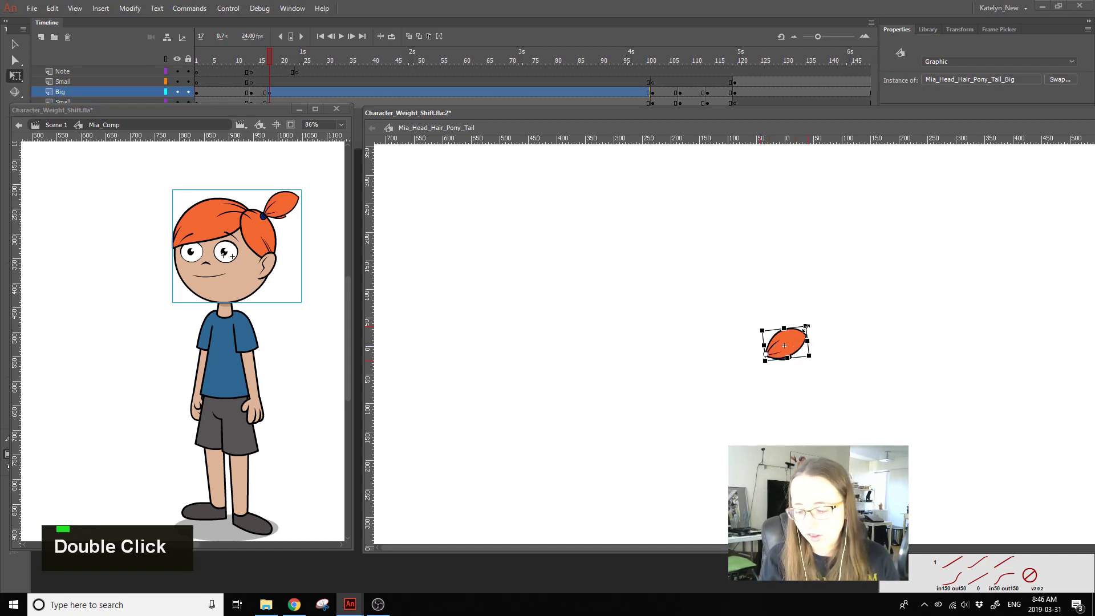
key("ctrl+z")
left_click(817, 330, "alt")
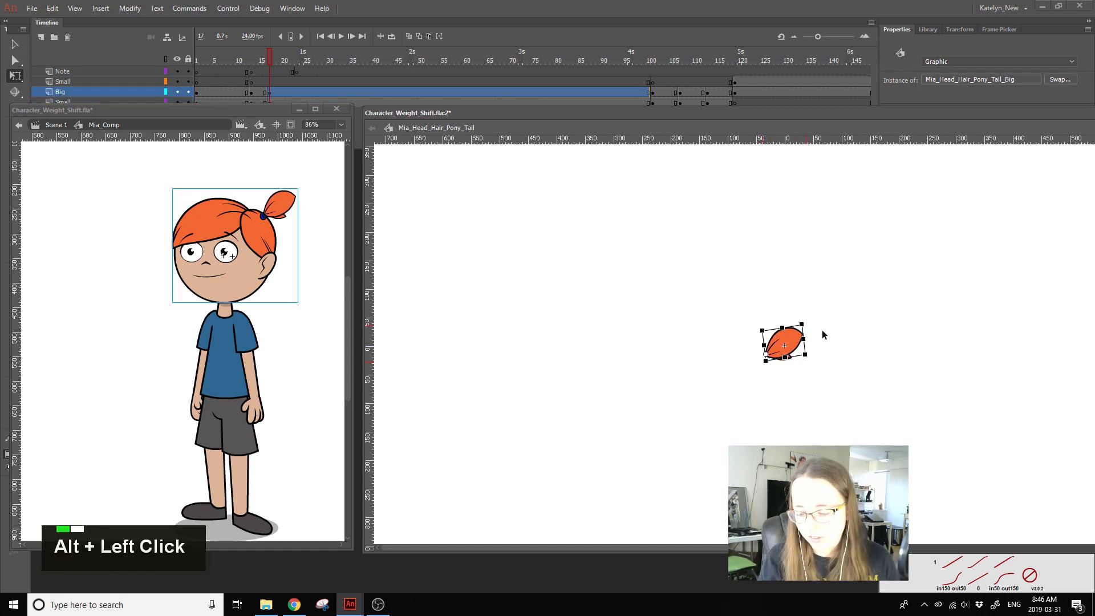
left_click(779, 414)
key("ctrl+s")
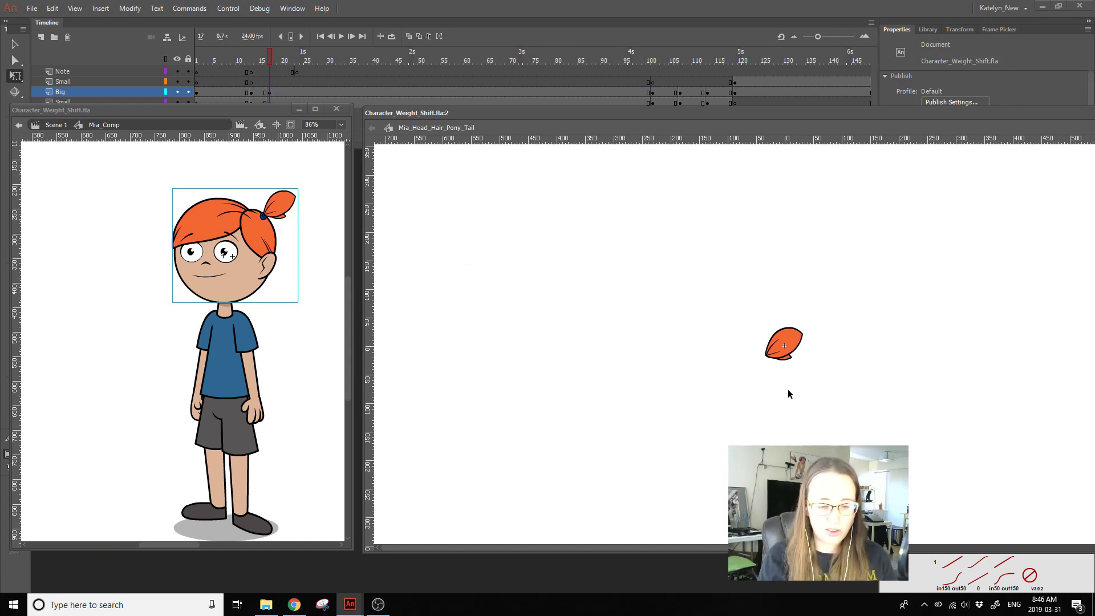
Step: Refloat the Mia_Comp window below the timeline layers and size it beside the ponytail window with the whole character in view
left_click_drag(234, 110, 249, 156)
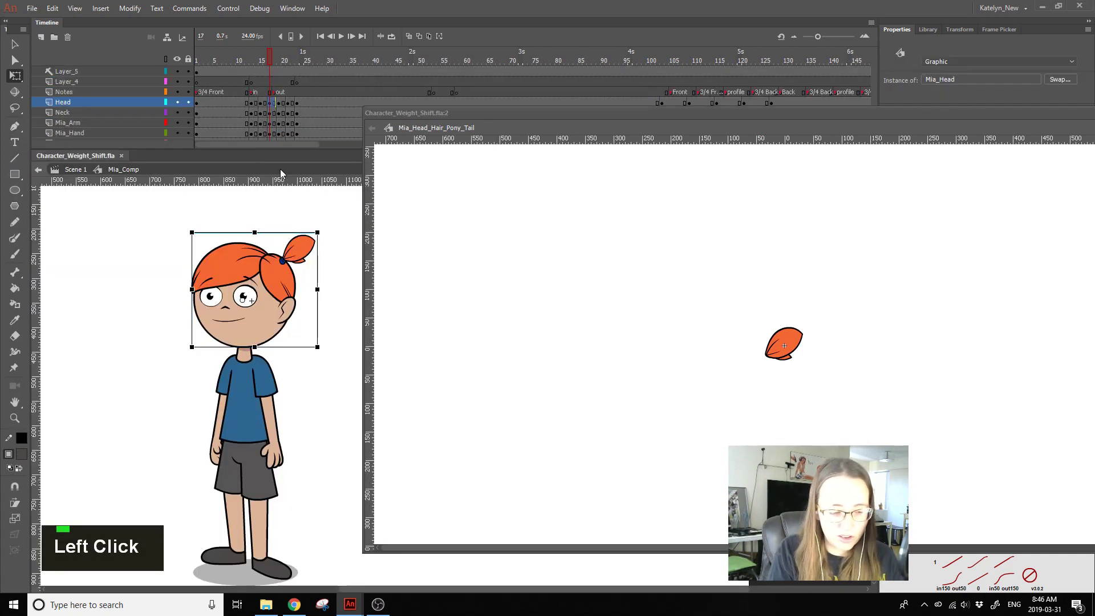
left_click_drag(104, 158, 98, 173)
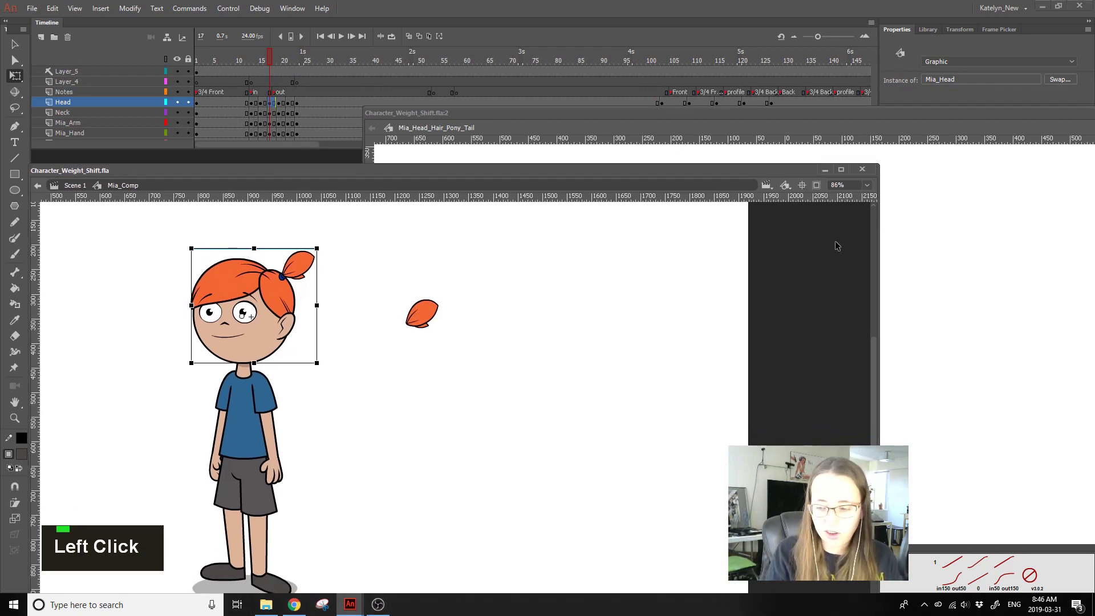
left_click_drag(878, 254, 320, 265)
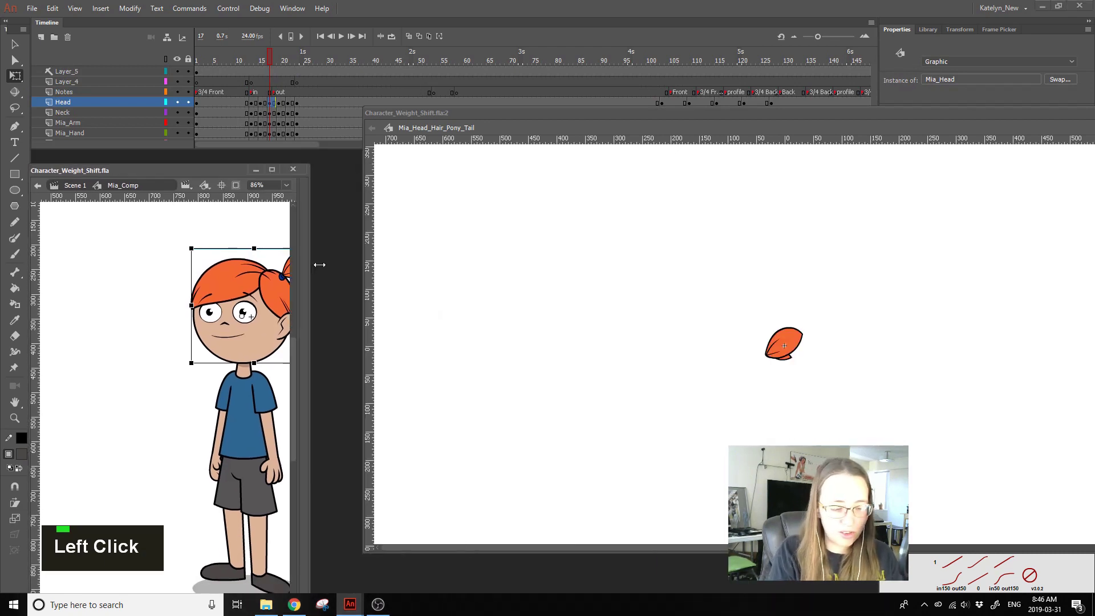
left_click_drag(195, 172, 204, 148)
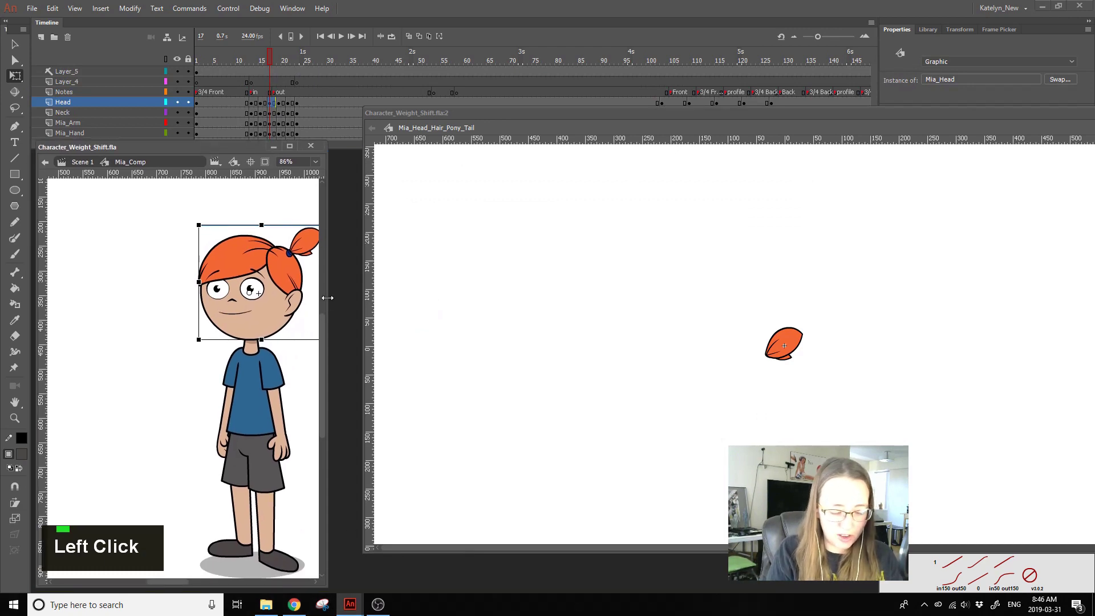
left_click_drag(327, 302, 360, 303)
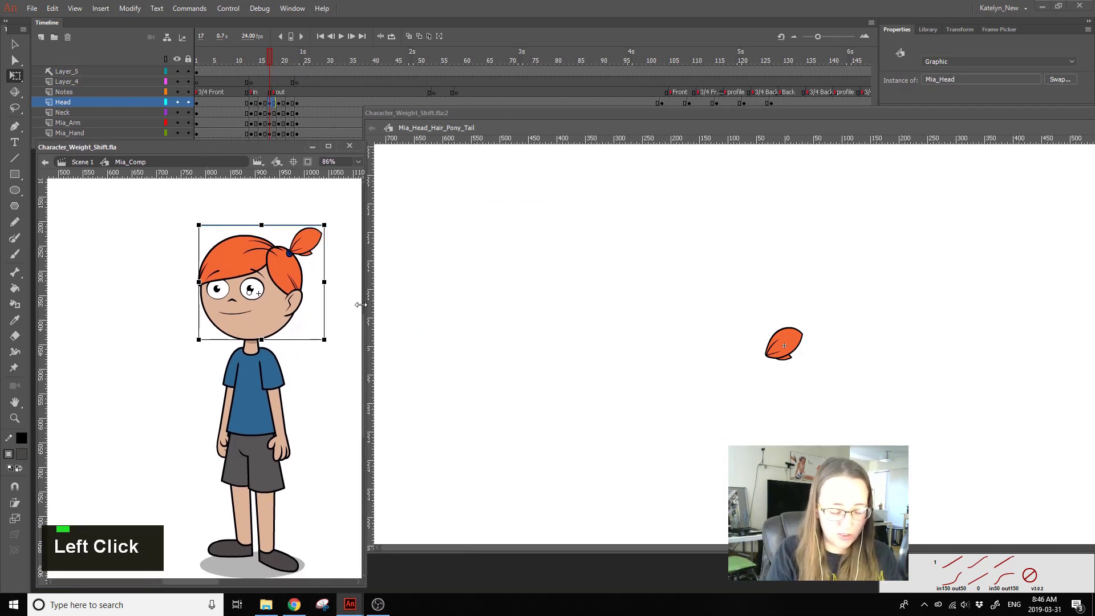
Step: Save the document and move the Mia_Head_Hair_Pony_Tail document window lower so it clears the timeline
key("ctrl+s")
left_click(501, 114)
left_click_drag(526, 107, 525, 153)
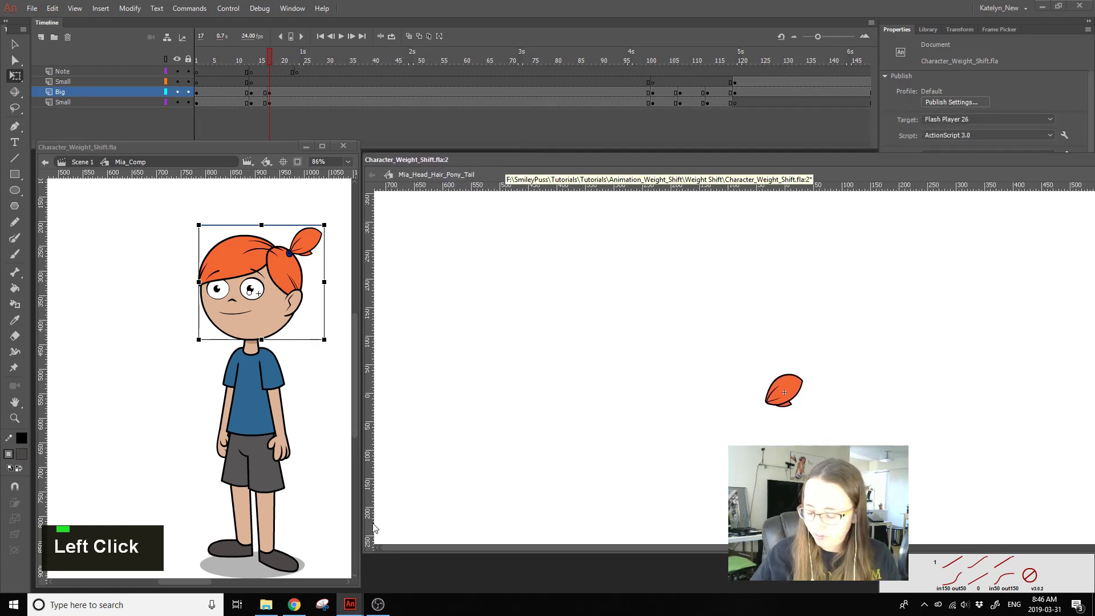
Step: Add keyframes at frame 21 on the pony tail's Big and lower Small layers, and copy the frame 13 pose onto them
left_click(256, 60)
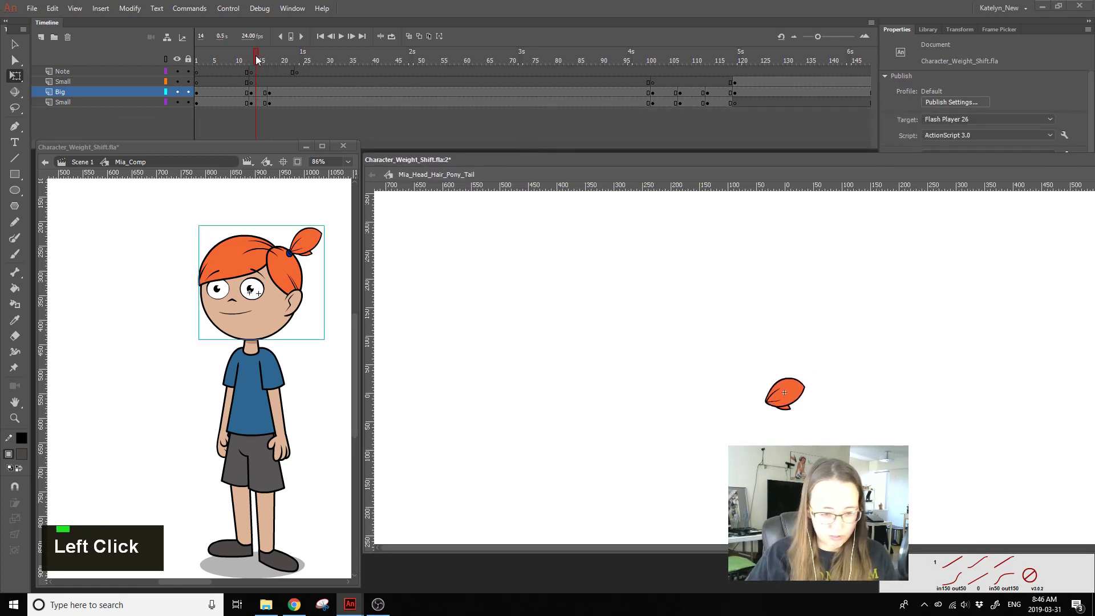
left_click(220, 241)
left_click_drag(269, 60, 288, 122)
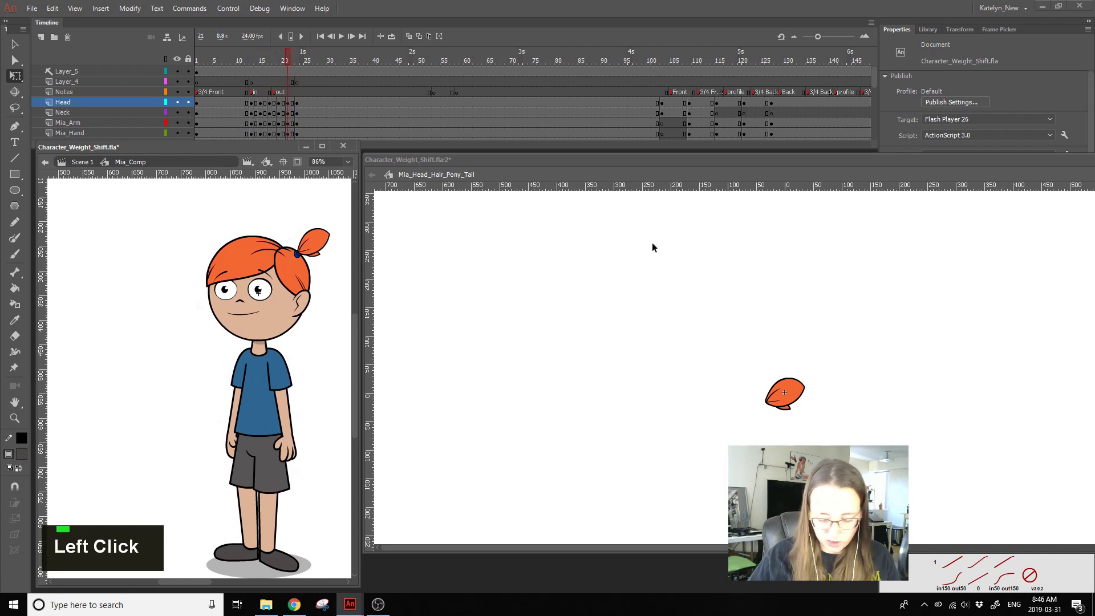
left_click(773, 389)
left_click(293, 54)
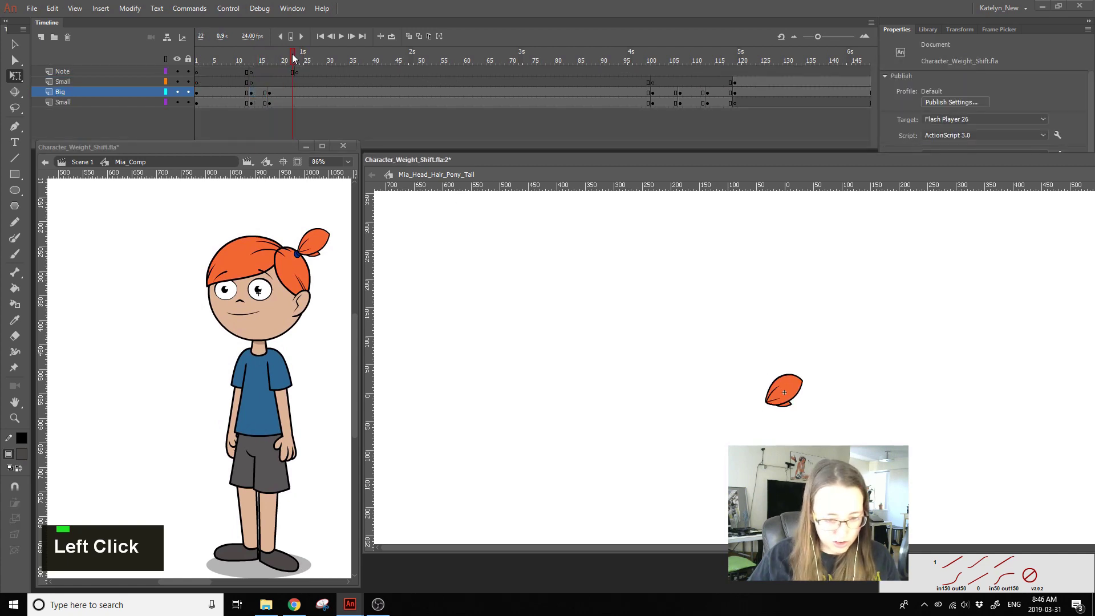
left_click(287, 100)
key("F6")
left_click(635, 301)
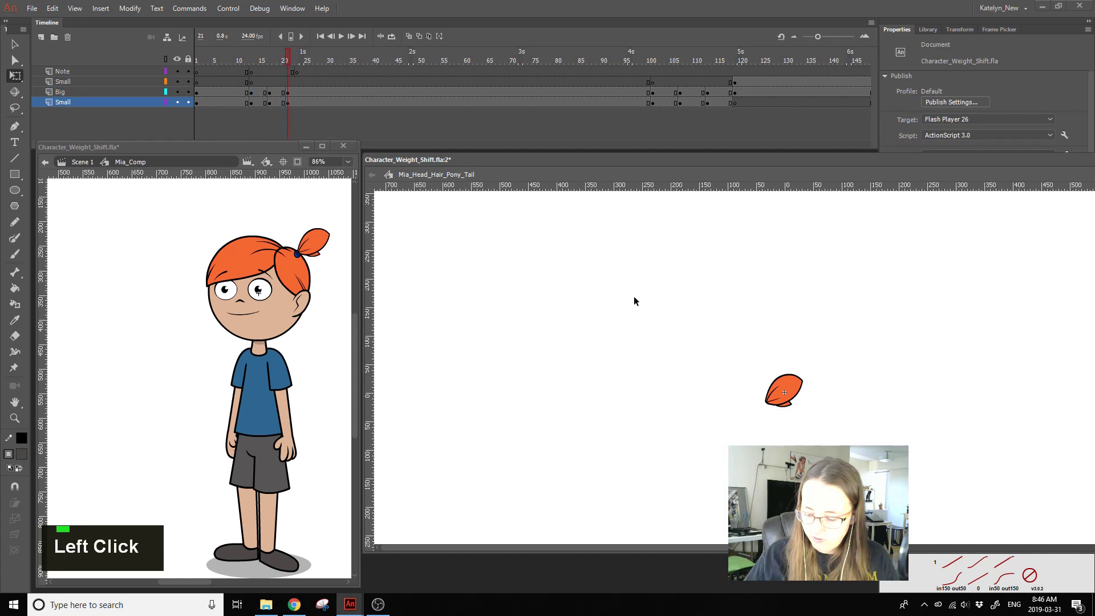
left_click(252, 103)
left_click_drag(253, 103, 288, 101)
left_click(469, 289)
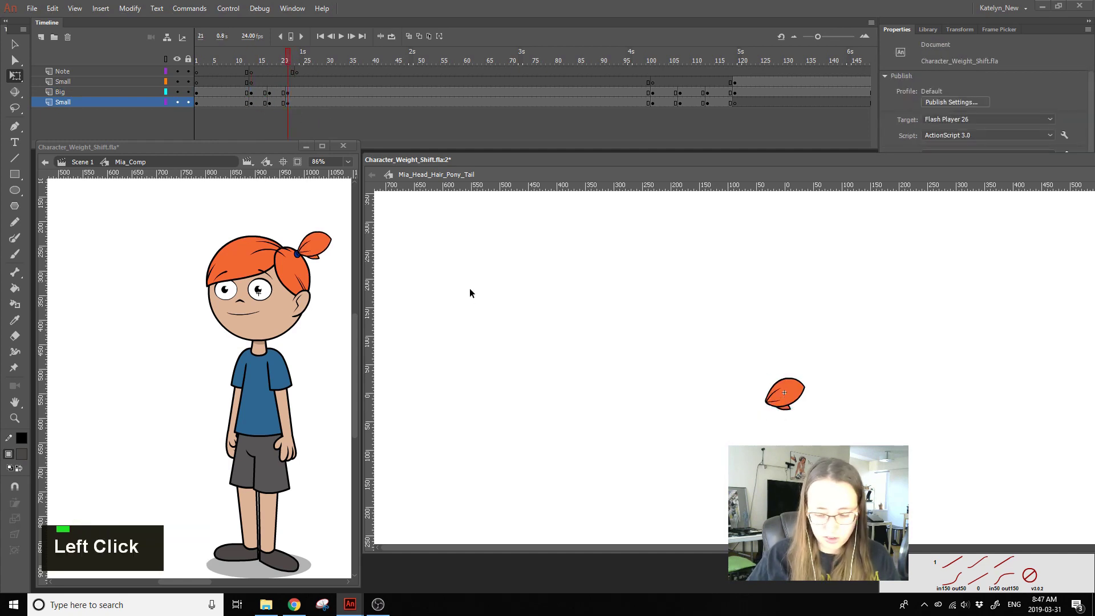
Step: Rotate the small and big pony tail pieces further downward at frame 21
left_click(791, 400)
left_click(788, 415)
left_click(789, 413)
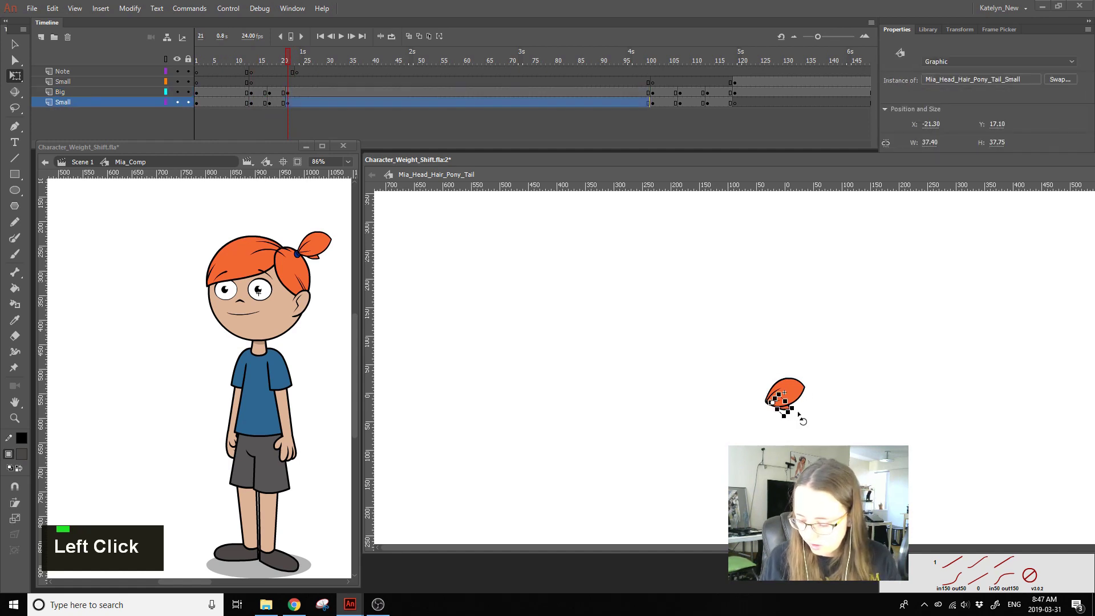
left_click(799, 395, "alt")
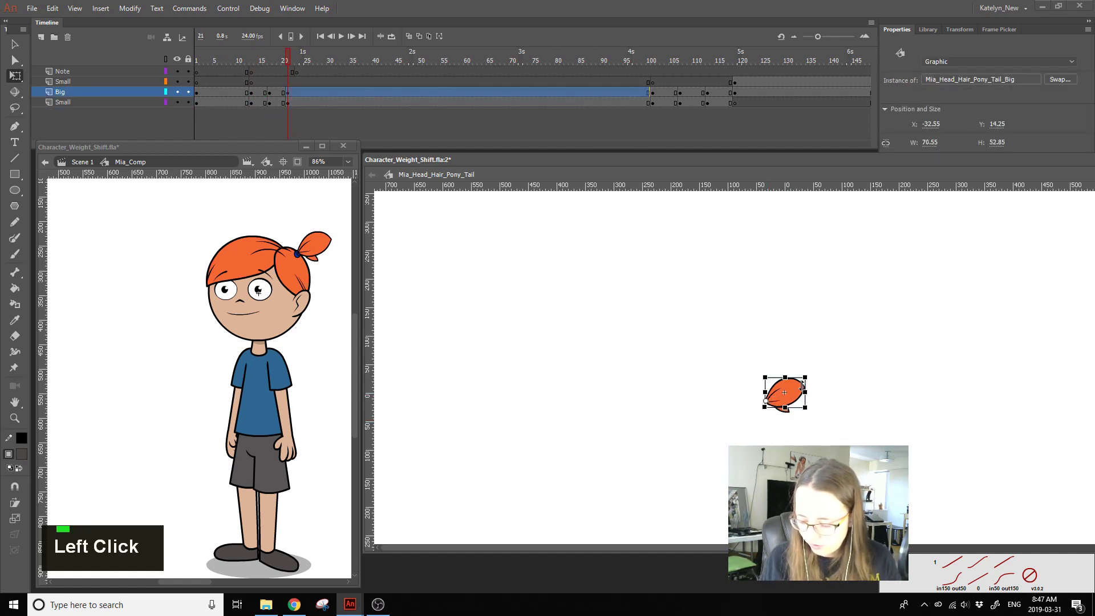
left_click(814, 396)
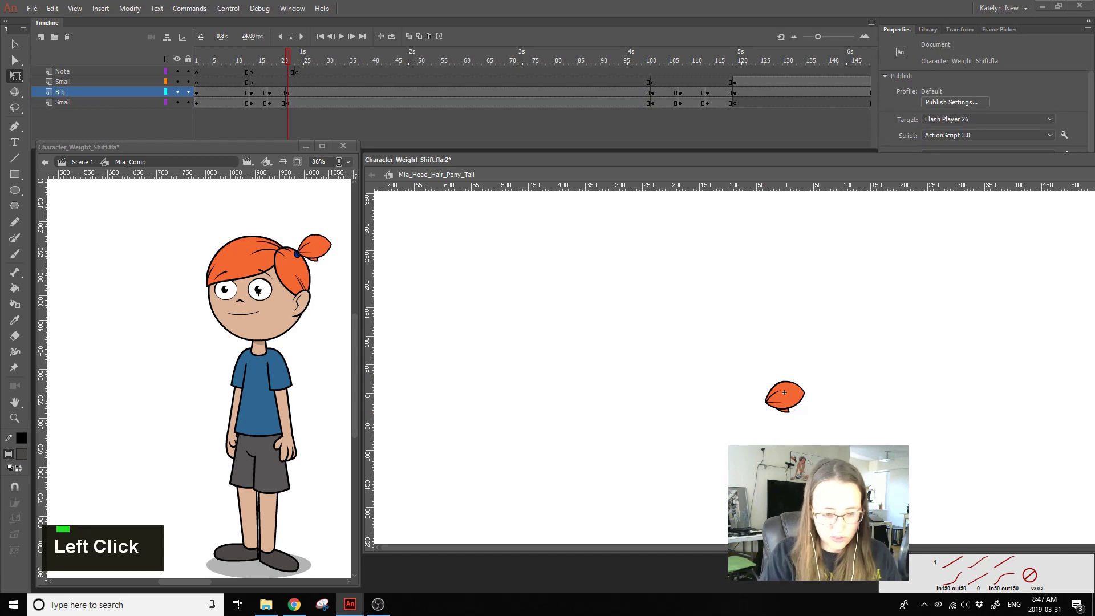
Step: Copy the frame 1 pose to frame 27 on the Big and lower Small layers, and create classic tweens between frames 13 and 27
left_click_drag(197, 92, 315, 95)
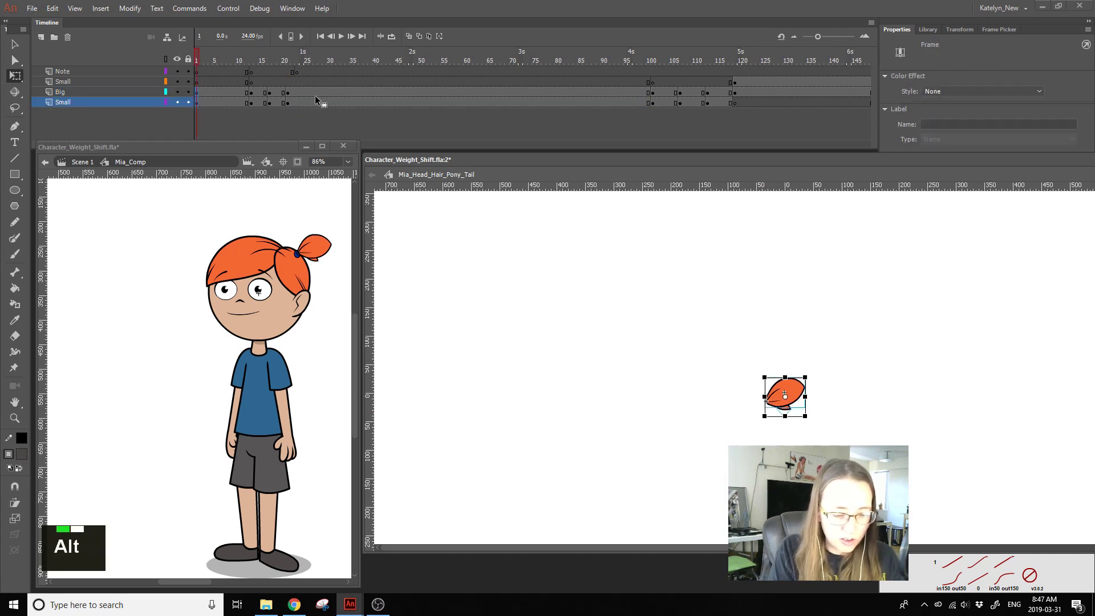
left_click(313, 91)
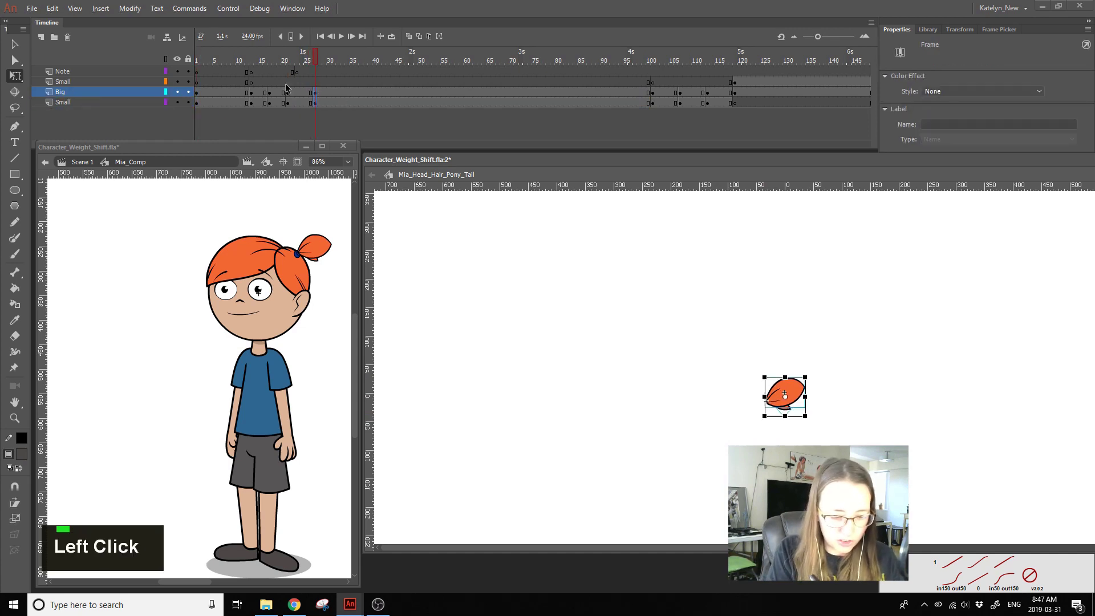
left_click(290, 93)
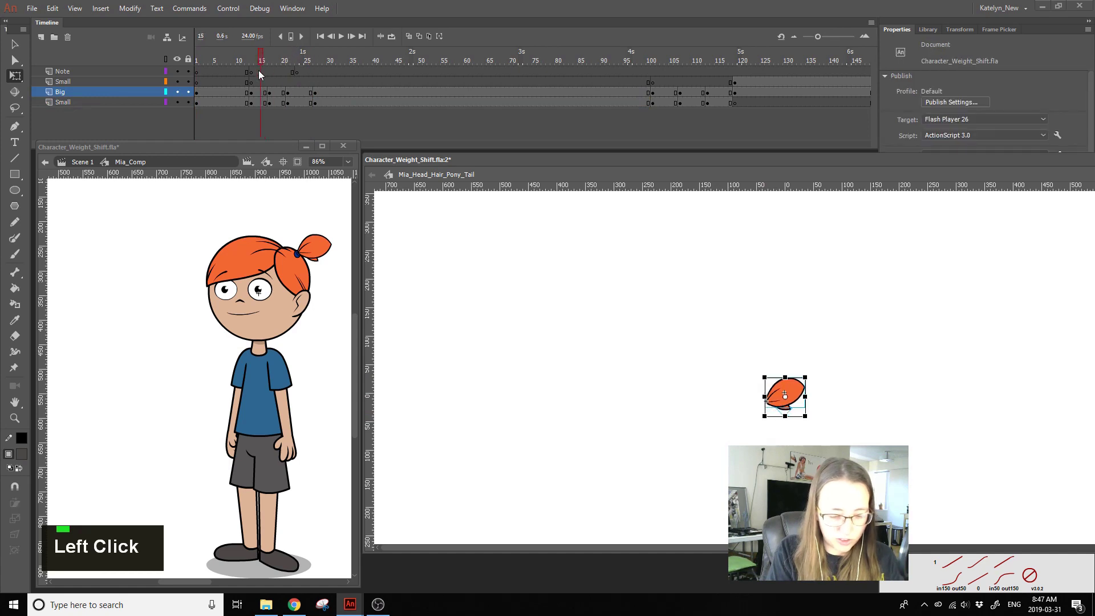
left_click_drag(261, 93, 296, 104)
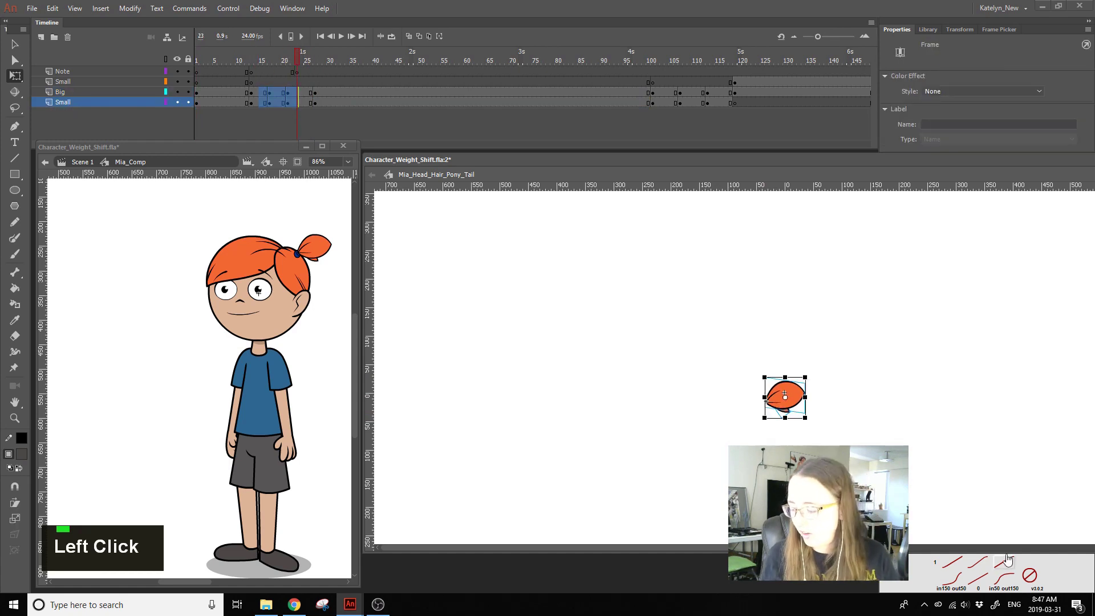
right_click(267, 103)
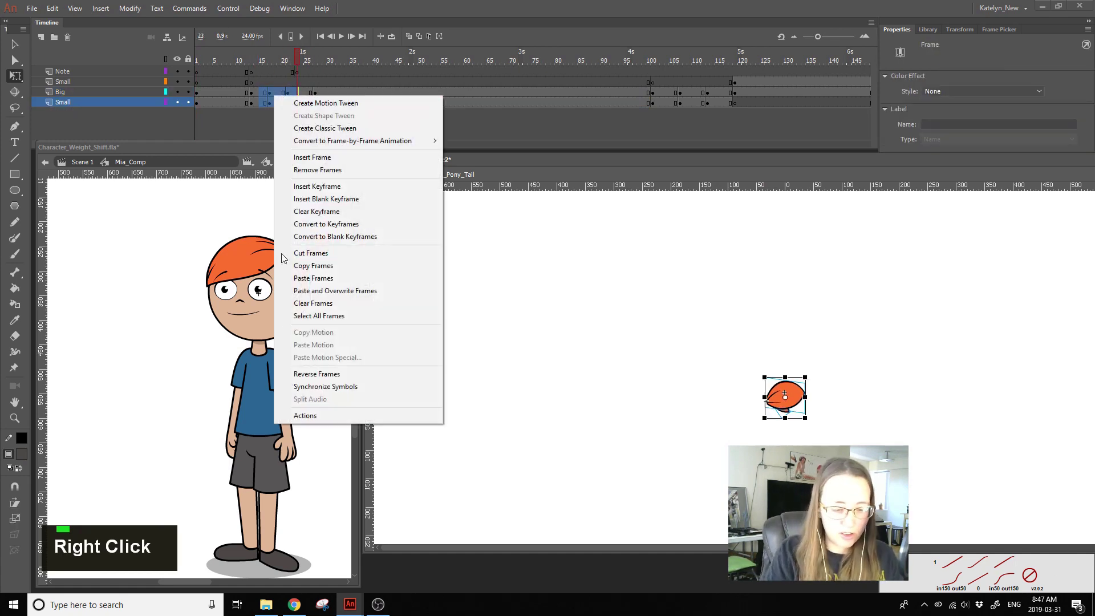
left_click(326, 127)
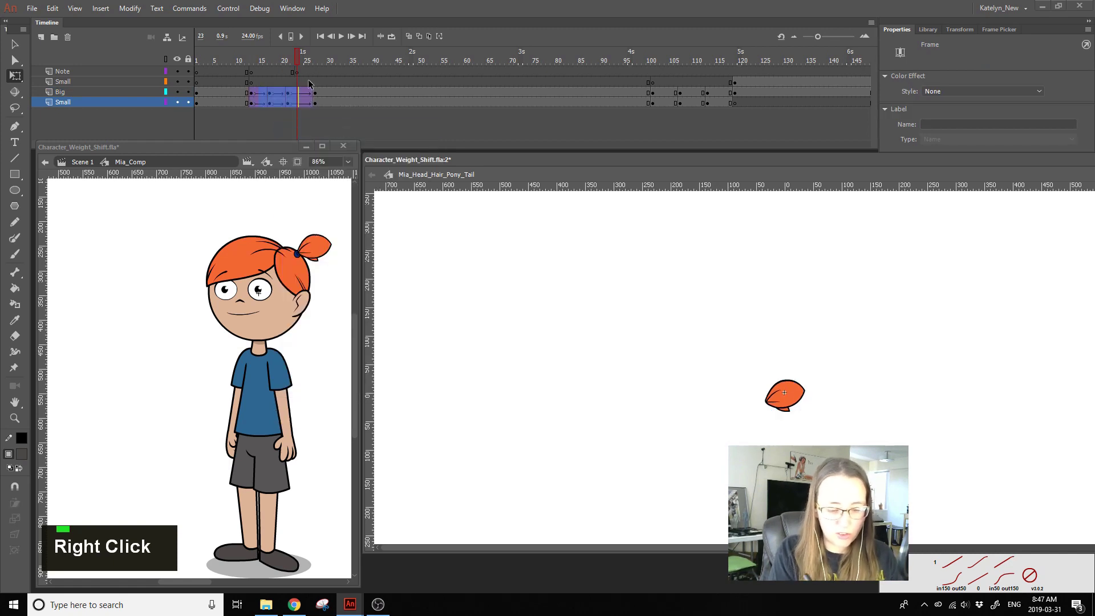
Step: Delay the pony tail keyframes at frames 17, 21 and 27 by two frames, to 19, 23 and 29, on both tweened layers
left_click(278, 147)
left_click_drag(253, 61, 279, 81)
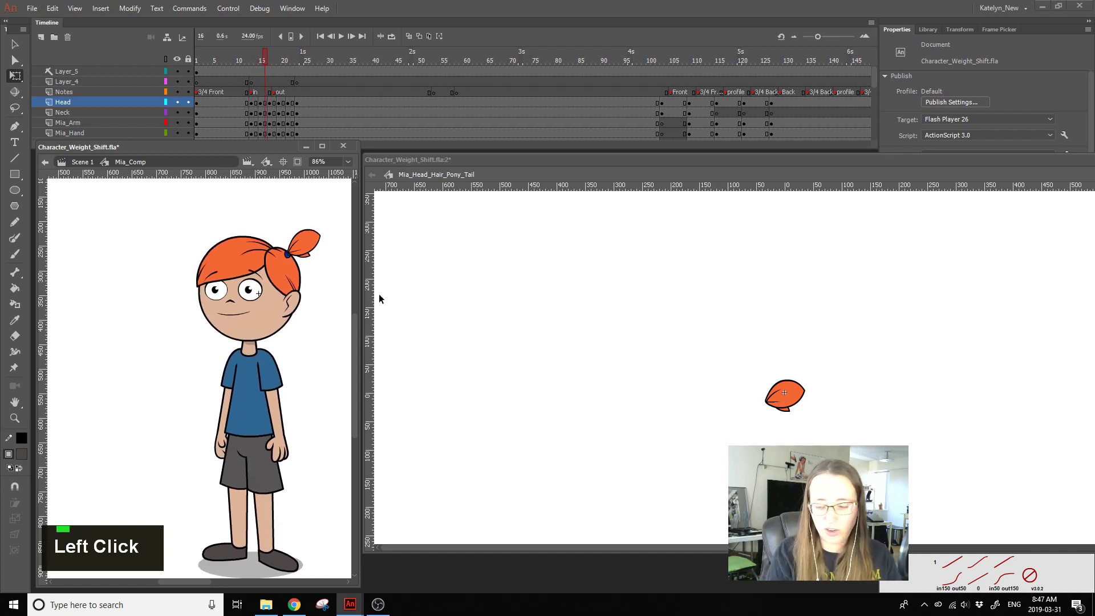
left_click(516, 344)
left_click(314, 102)
left_click(289, 102)
mouse_move(269, 92)
left_mouse_down()
mouse_move(314, 105)
mouse_move(279, 96)
left_mouse_up()
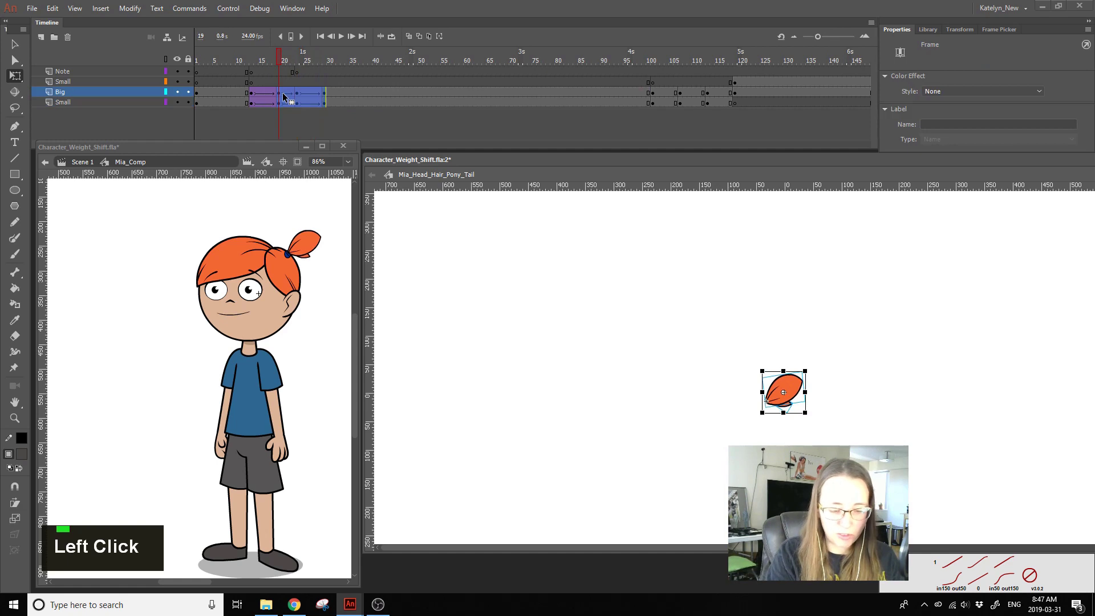
Step: Play back the Mia_Comp animation from around frame 12 several times to review the pony tail's motion with the body
double_click(287, 213)
left_click_drag(263, 62, 261, 117)
left_click(233, 120)
key("Return")
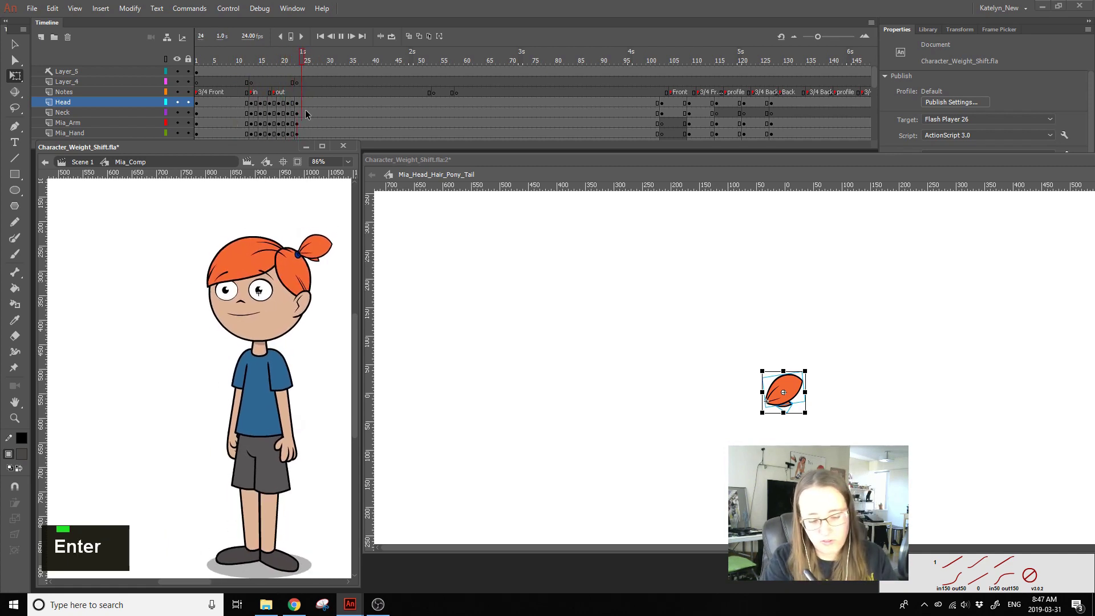
left_click(247, 58)
left_click(255, 60)
key("Return")
left_click(244, 58)
key("Return")
key("Return")
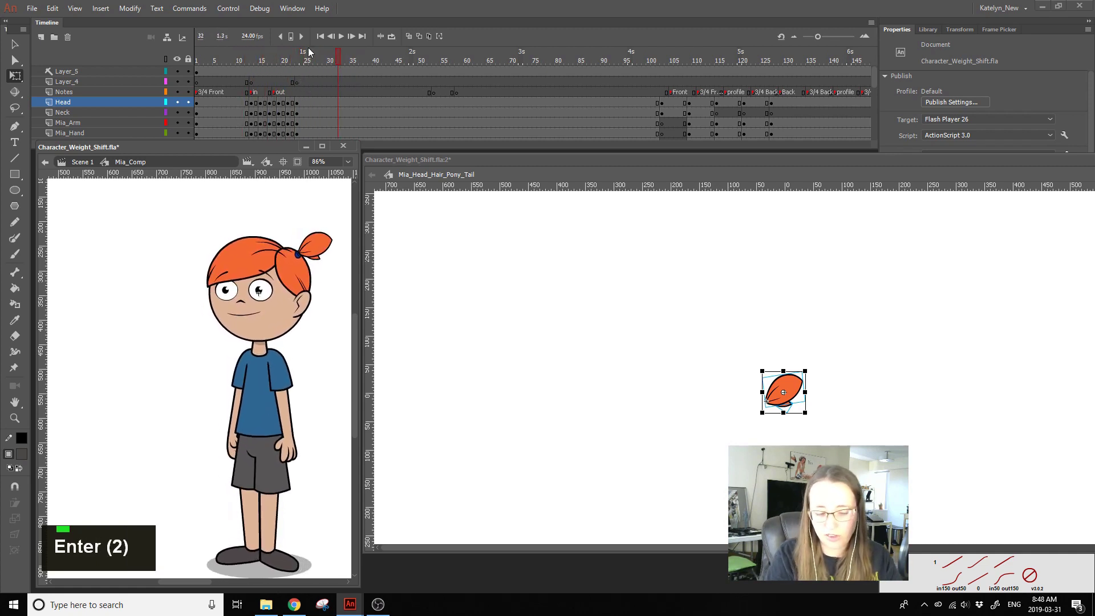
Step: Convert the tweened frames 13 to 29 on the Big and lower Small layers into keyframes on every frame
double_click(793, 388)
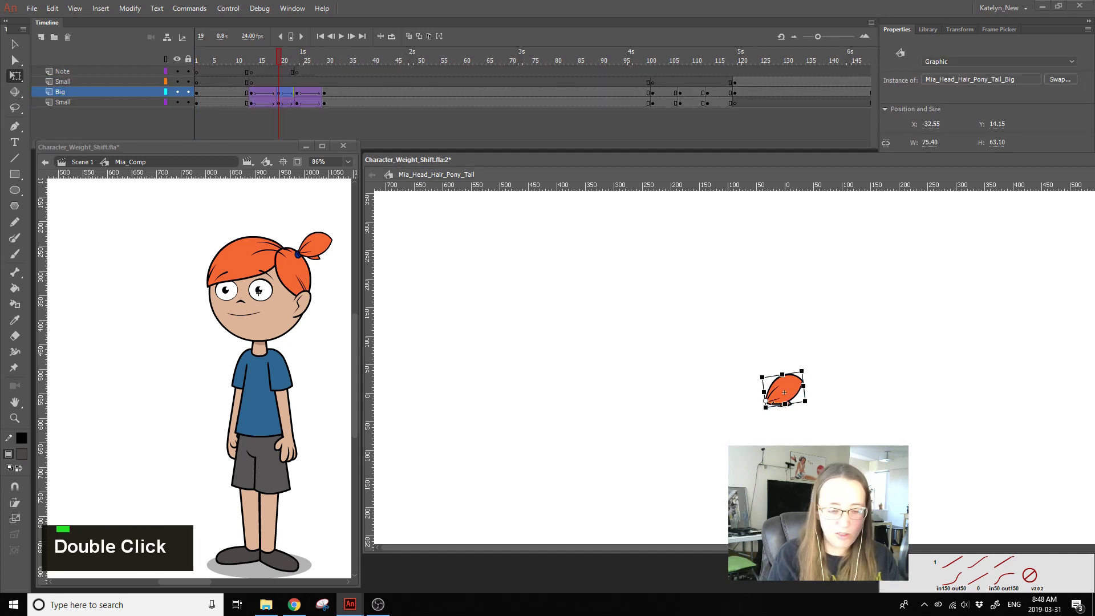
left_click(279, 60)
left_click(279, 92)
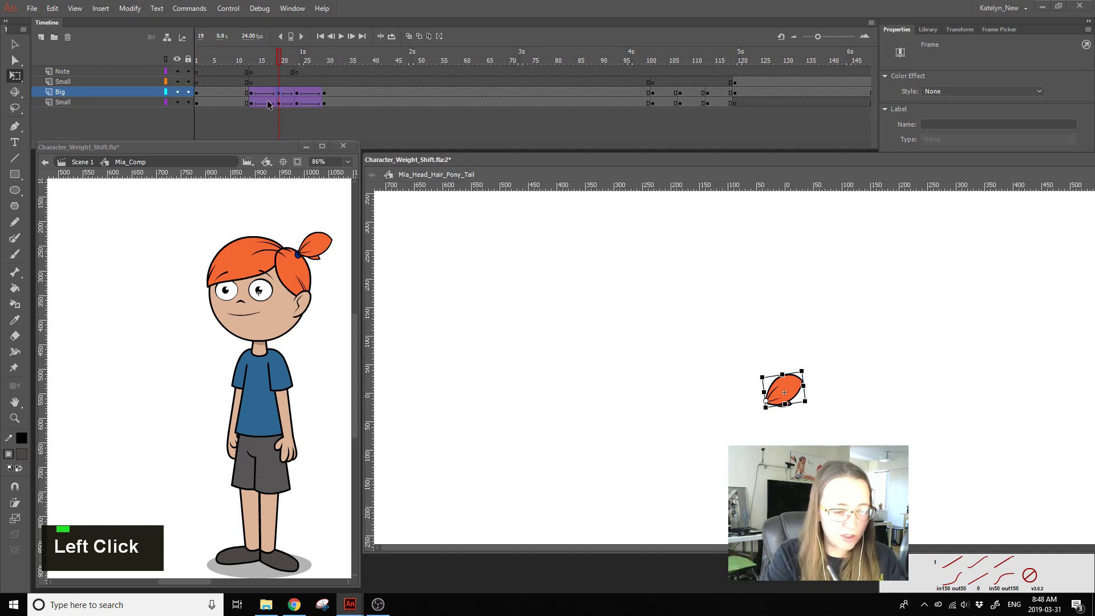
left_click_drag(253, 92, 325, 104)
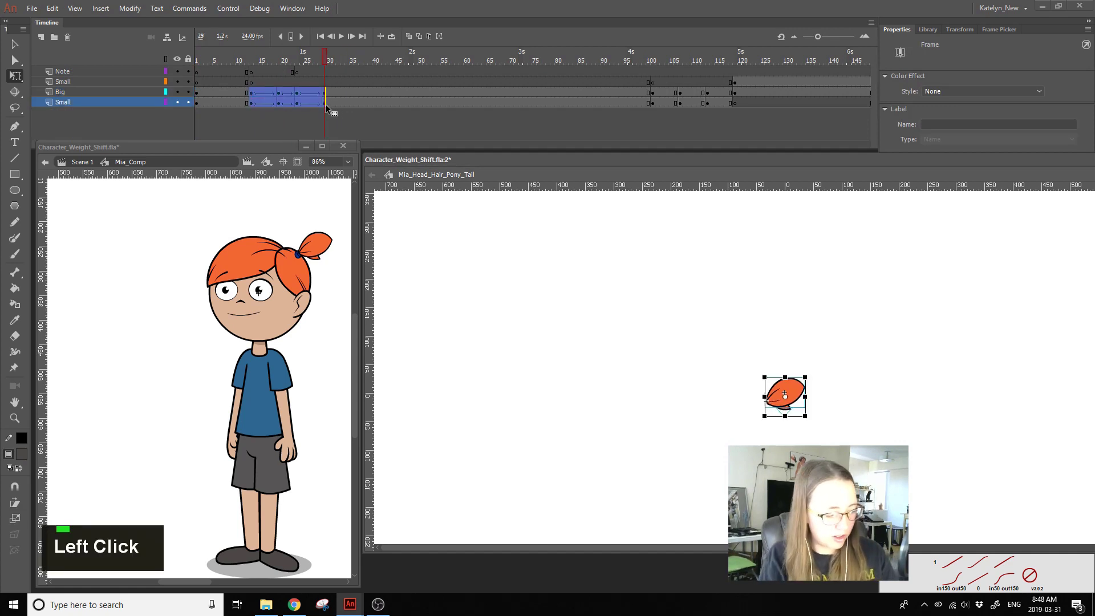
key("F6")
Step: Reduce the selected pony tail keyframes to 2's with the easing extension, moving the pony tail window aside to reach it and back
left_click(1050, 570)
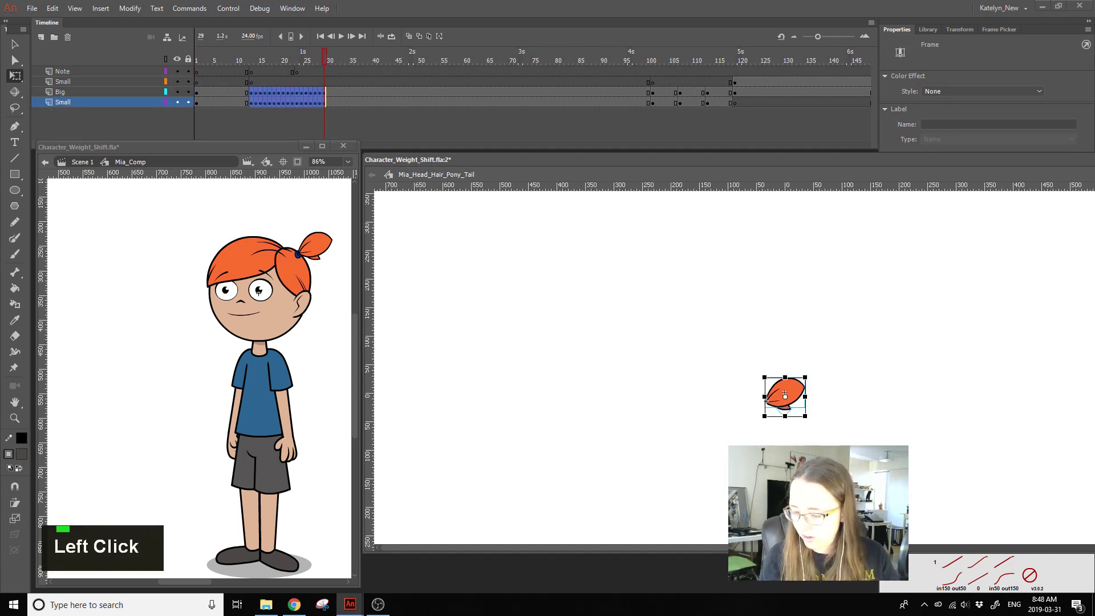
left_click_drag(981, 161, 743, 107)
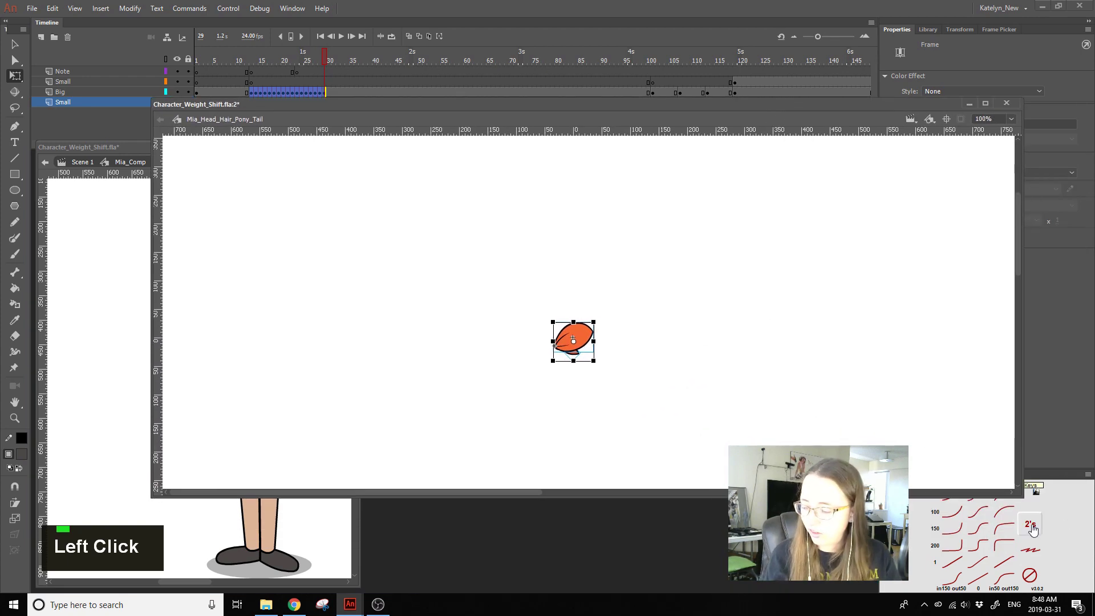
double_click(1033, 530)
left_click(498, 208)
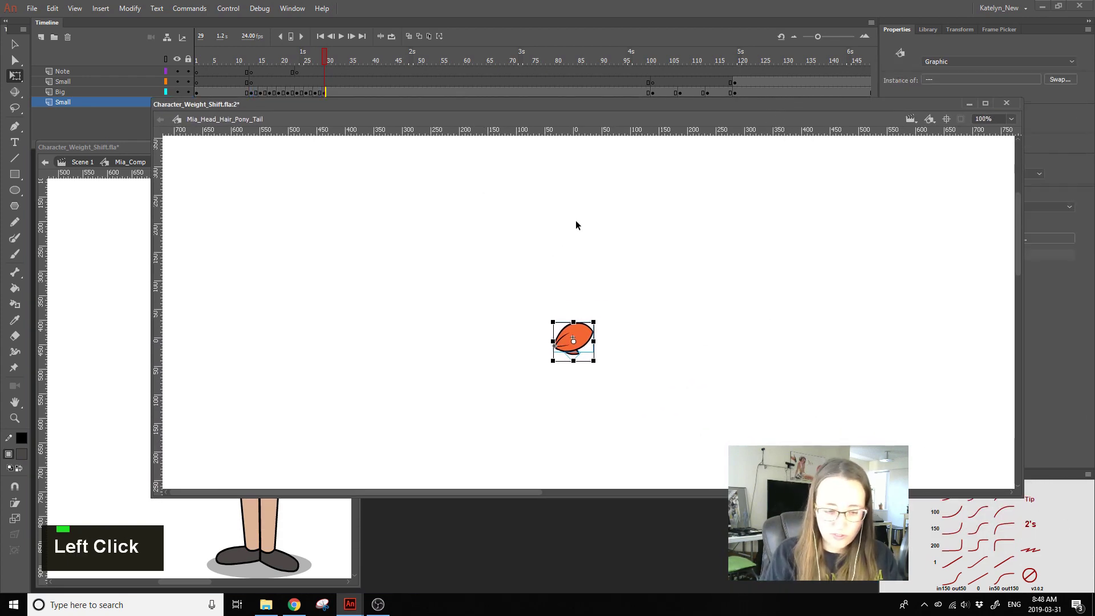
left_click_drag(234, 104, 479, 174)
Step: Step through the Head layer's keyframes in Mia_Comp from frame 13 to 19 to check the head and pony tail poses
left_click(266, 252)
left_click(253, 70)
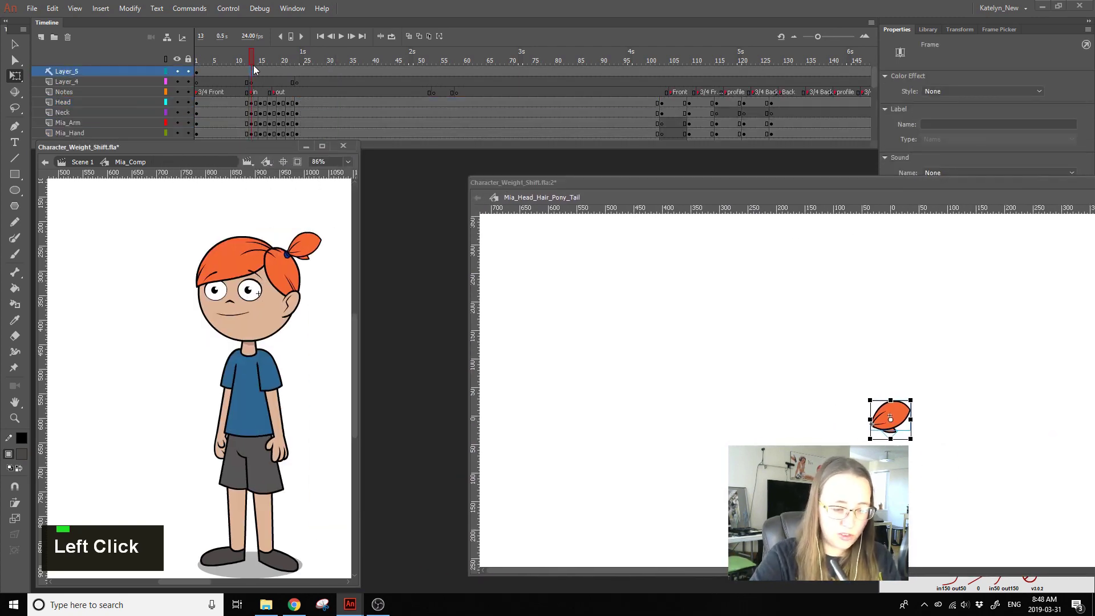
left_click(252, 103)
left_click(260, 103)
left_click(269, 103)
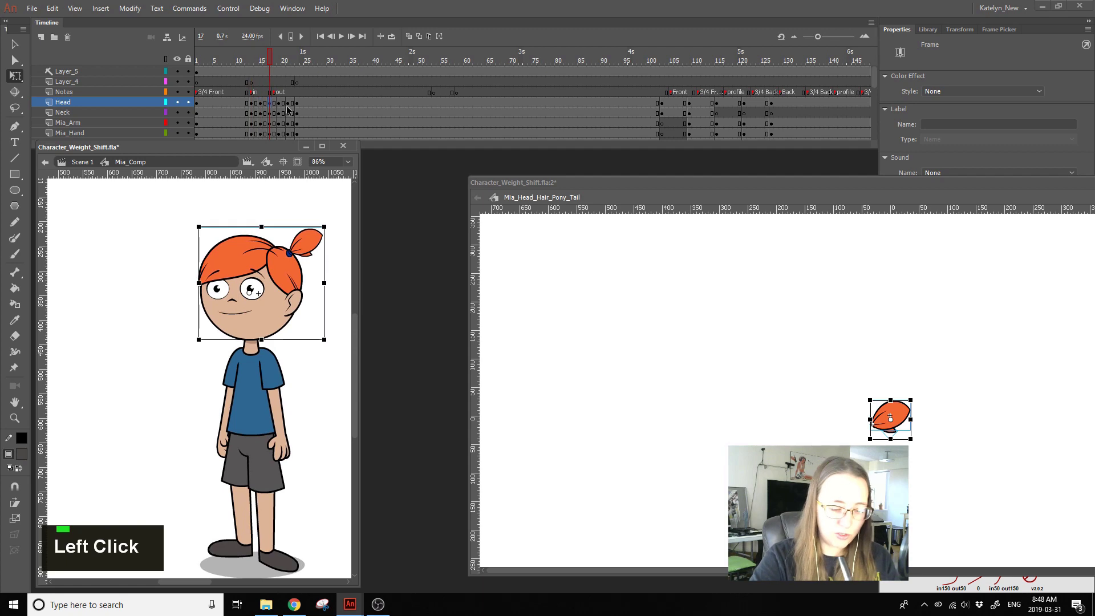
left_click(278, 103)
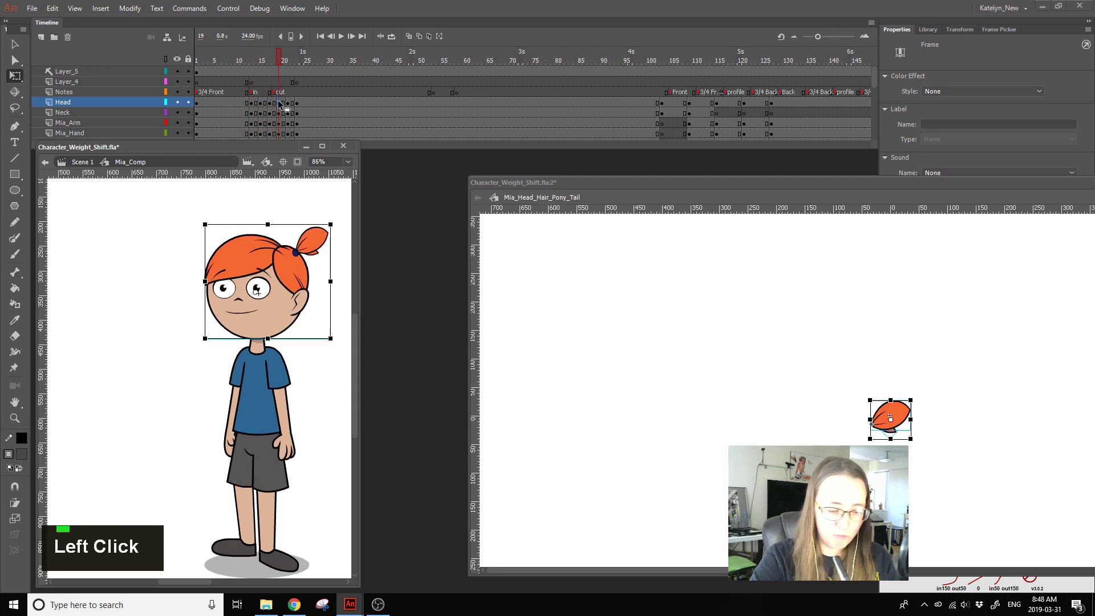
Step: Compare the pony tail symbol's early keyframes with the character's head movement and its settled pose at frame 31
left_click(936, 399)
left_click(892, 419)
left_click(252, 60)
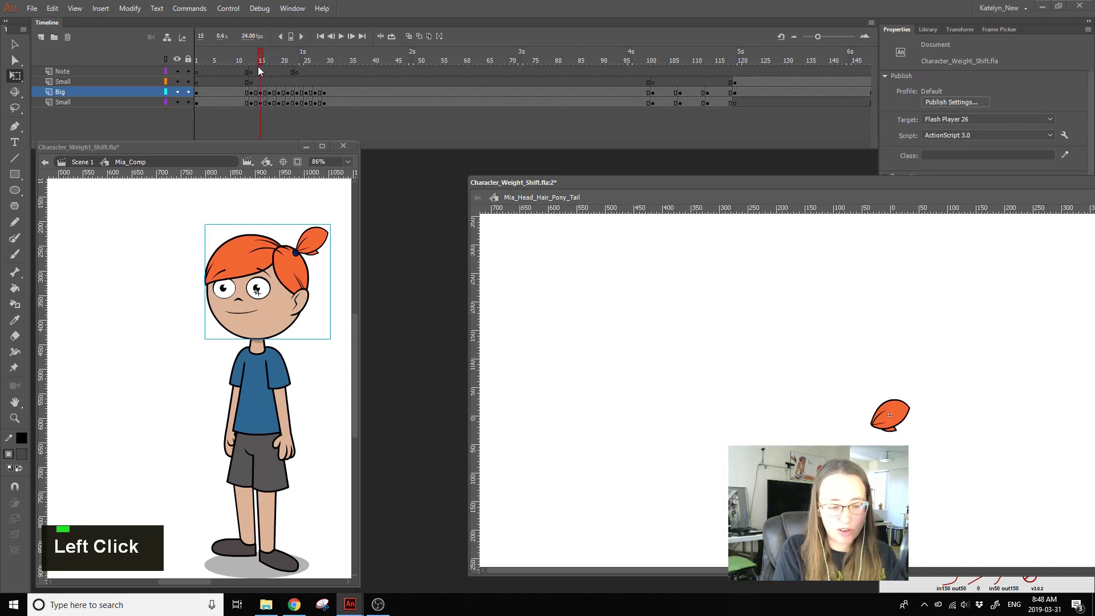
left_click(252, 92)
left_click(233, 329)
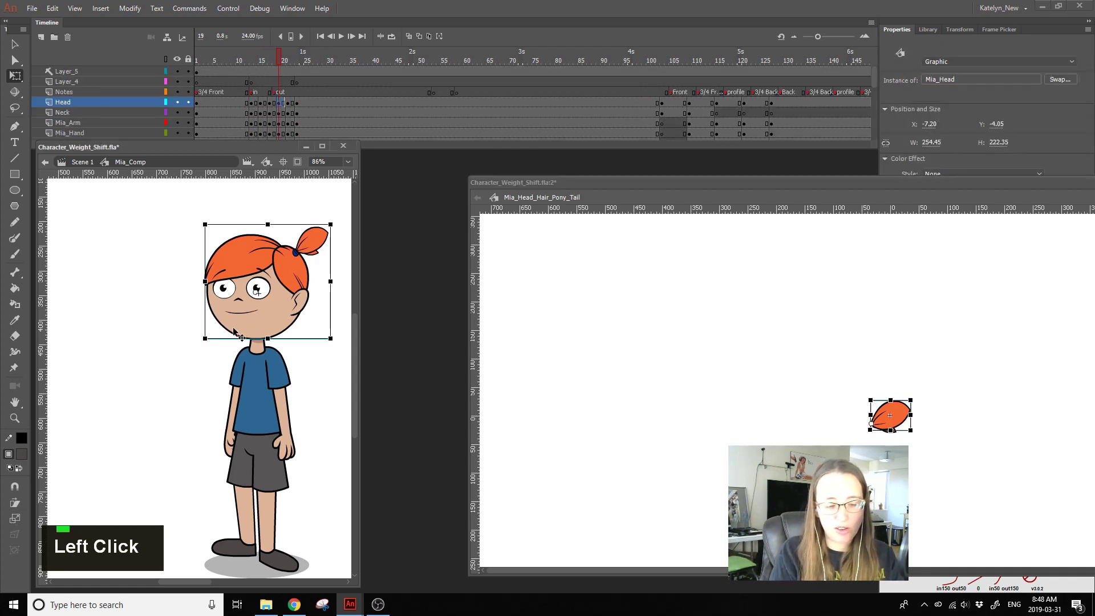
left_click_drag(302, 65, 335, 65)
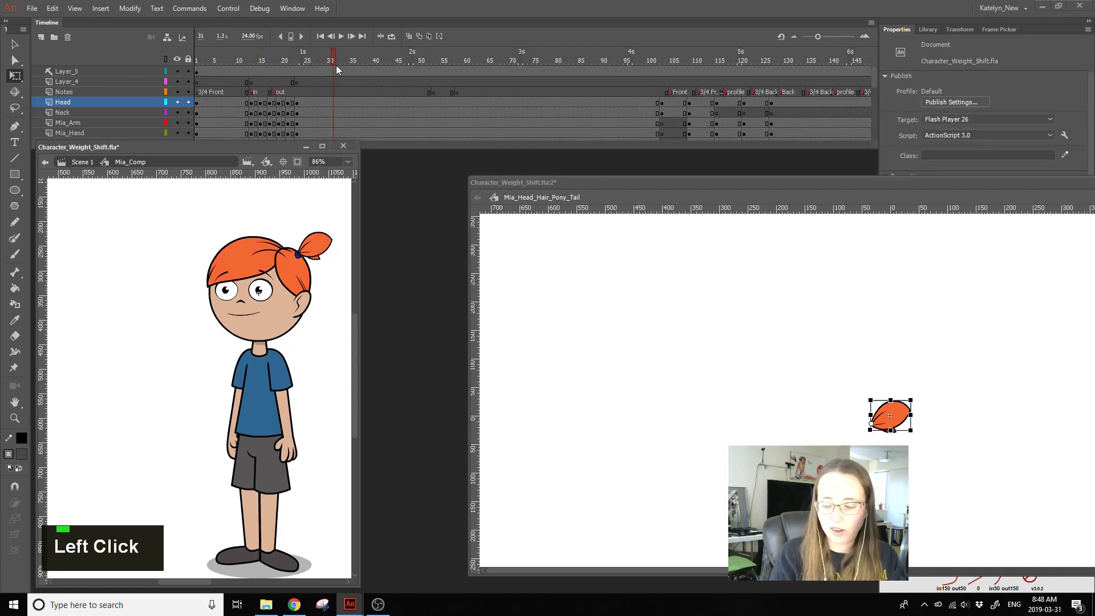
left_click(899, 422)
left_click(295, 291)
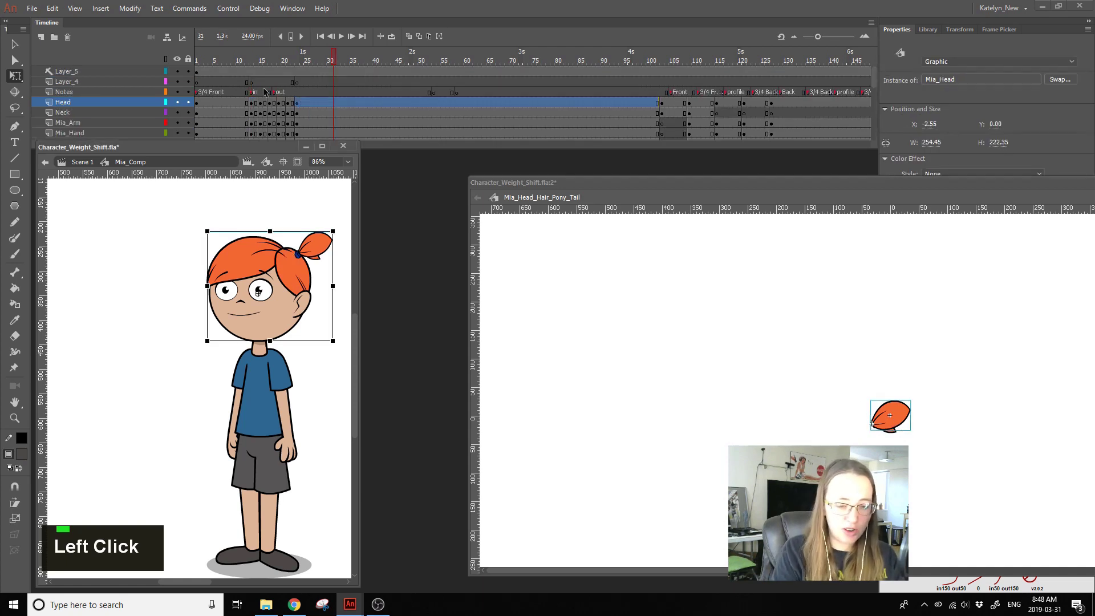
Step: Insert one frame at frame 12 across all layers of Mia_Comp
left_click(252, 70)
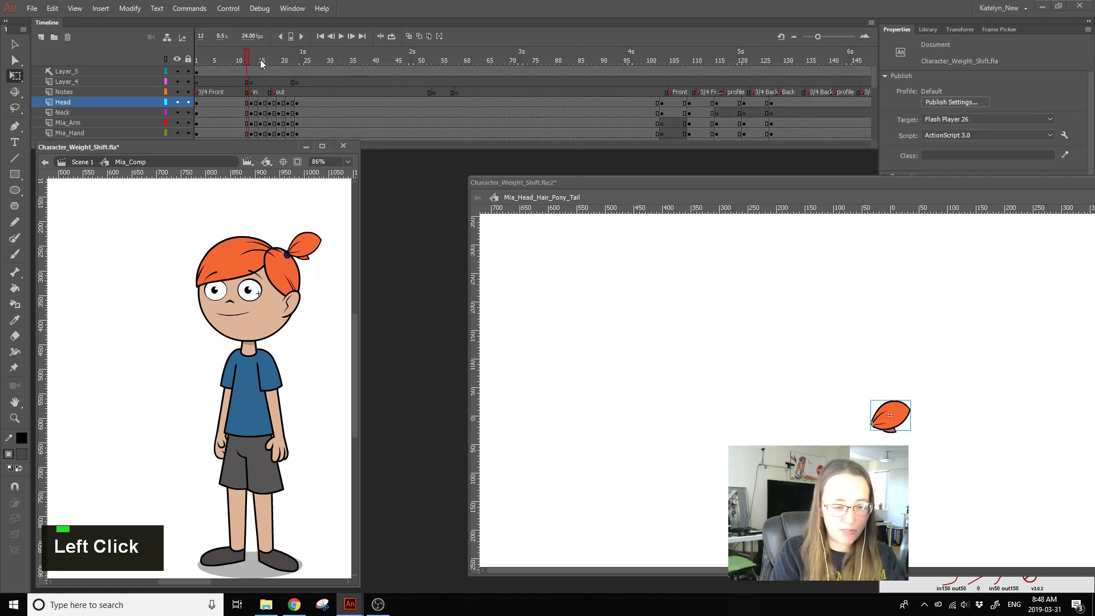
key("F5")
left_click(129, 104)
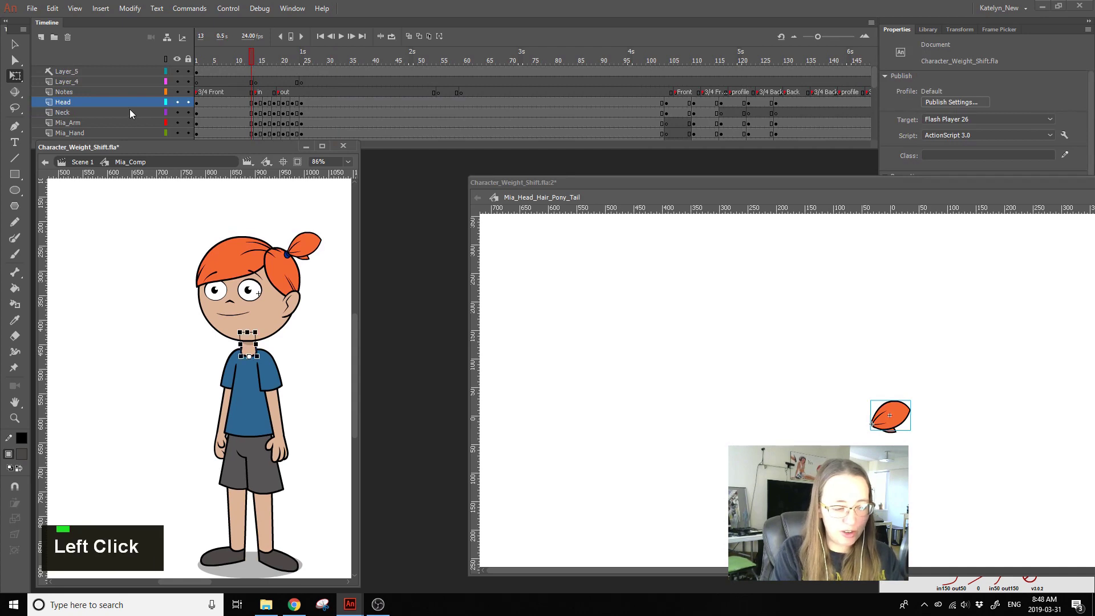
right_click(279, 103)
left_click(282, 107)
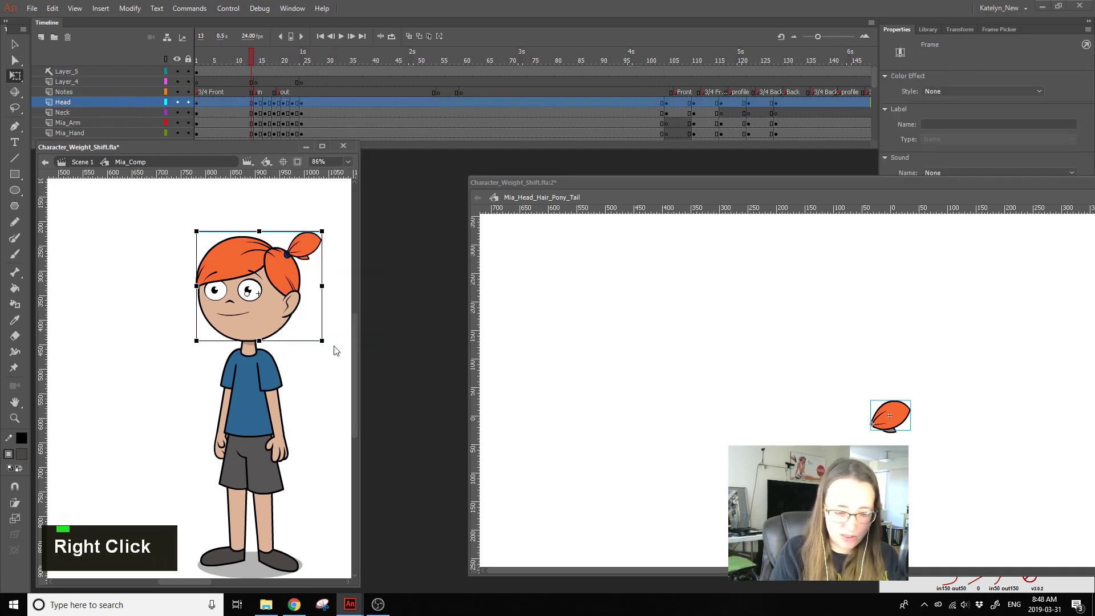
right_click(336, 275)
left_click(109, 103)
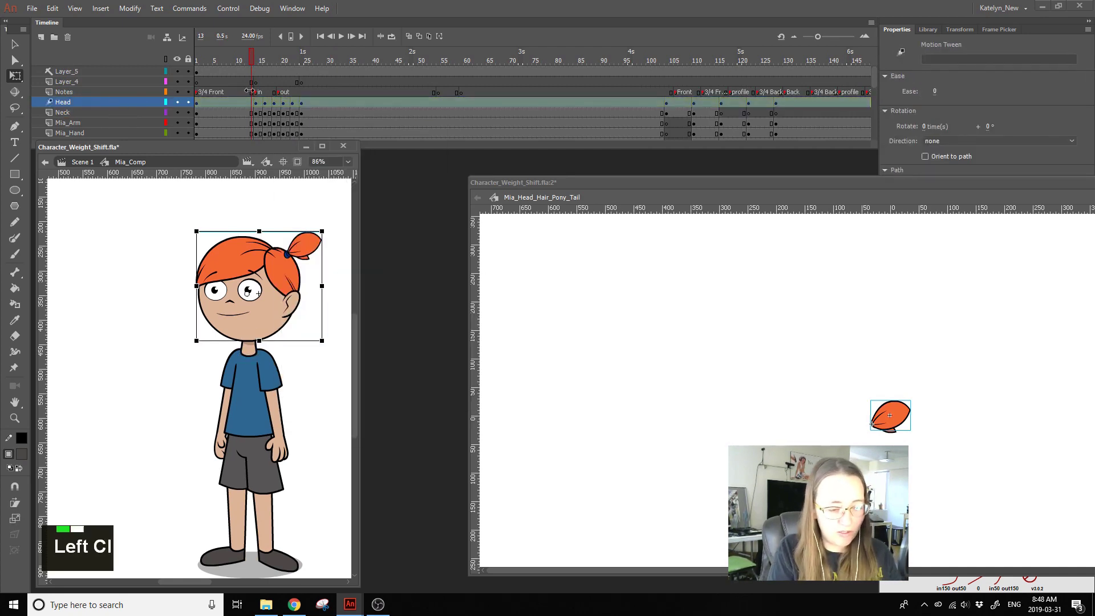
key("ctrl+z")
key("ctrl+z")
key("ctrl+z")
Step: Synchronize the symbols across all frames of the Head layer in Mia_Comp
left_click(300, 72)
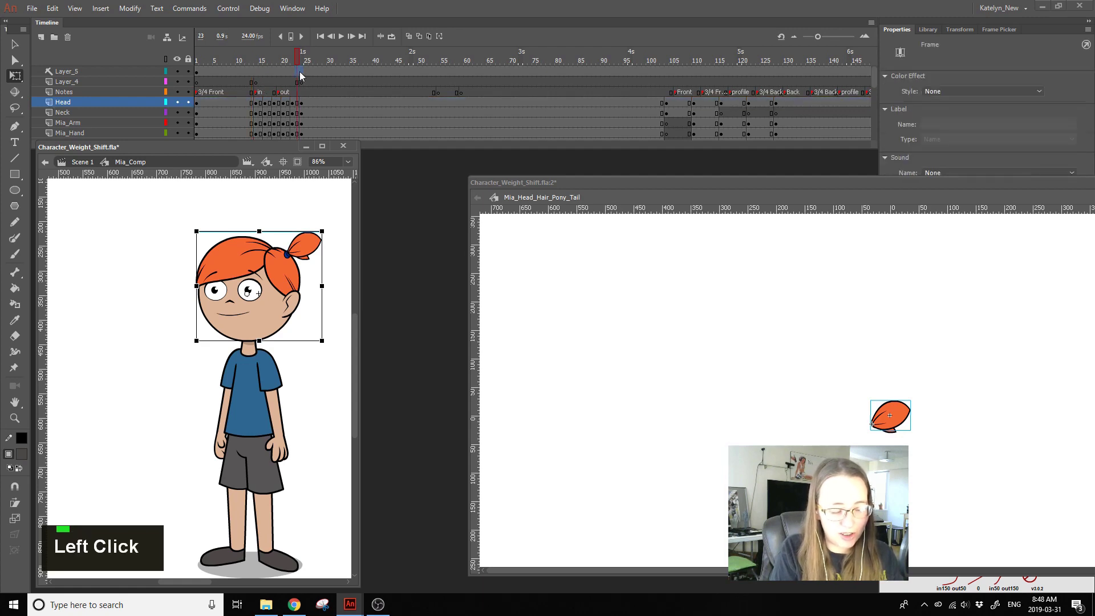
left_click(154, 100)
right_click(240, 103)
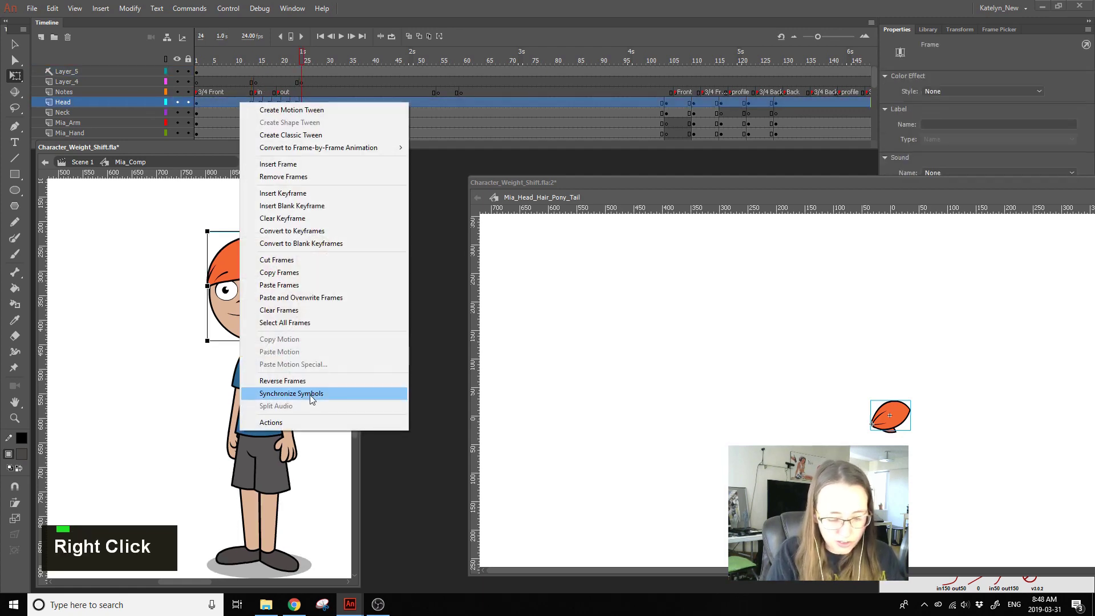
left_click(311, 395)
Step: Play the Mia_Comp animation from around frame 10 and replay it to check the pony tail against the weight shift
double_click(258, 61)
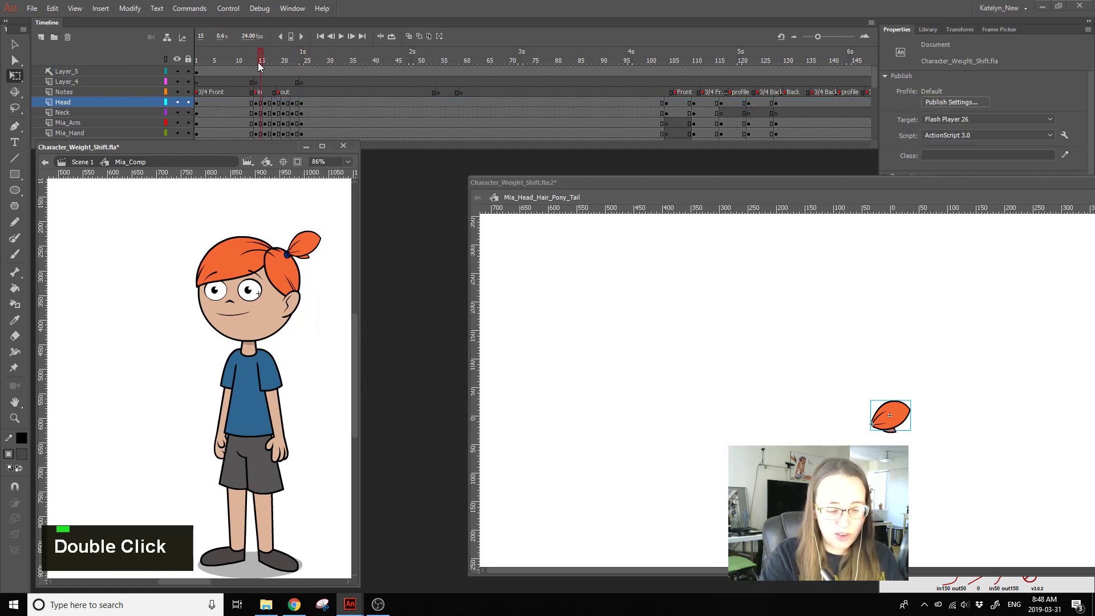
left_click(275, 69)
key("Return")
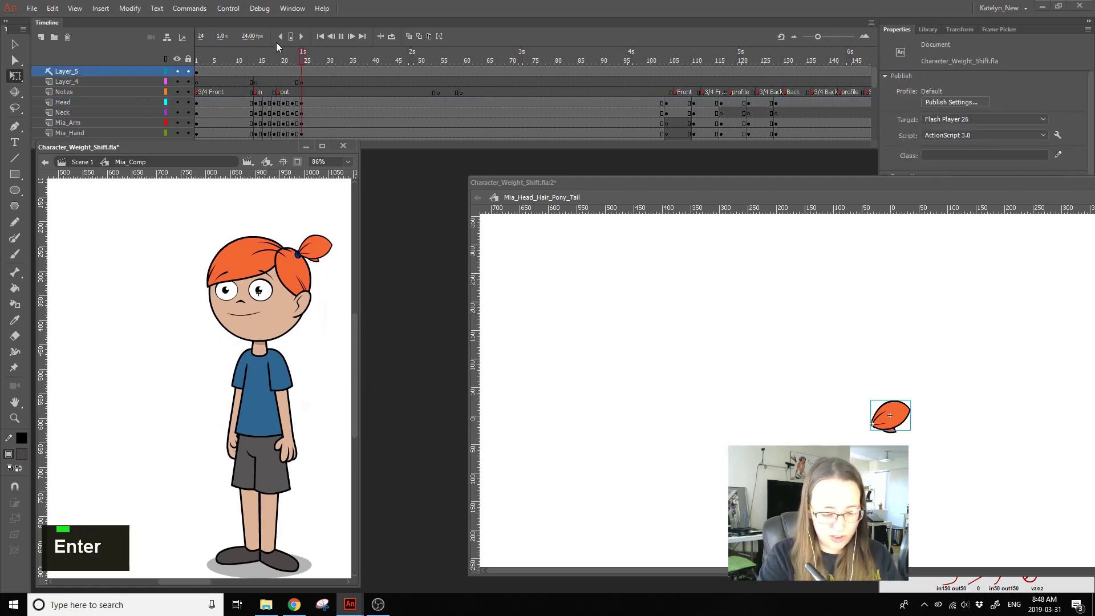
key("Return")
left_click(238, 63)
key("Return")
left_click(255, 71)
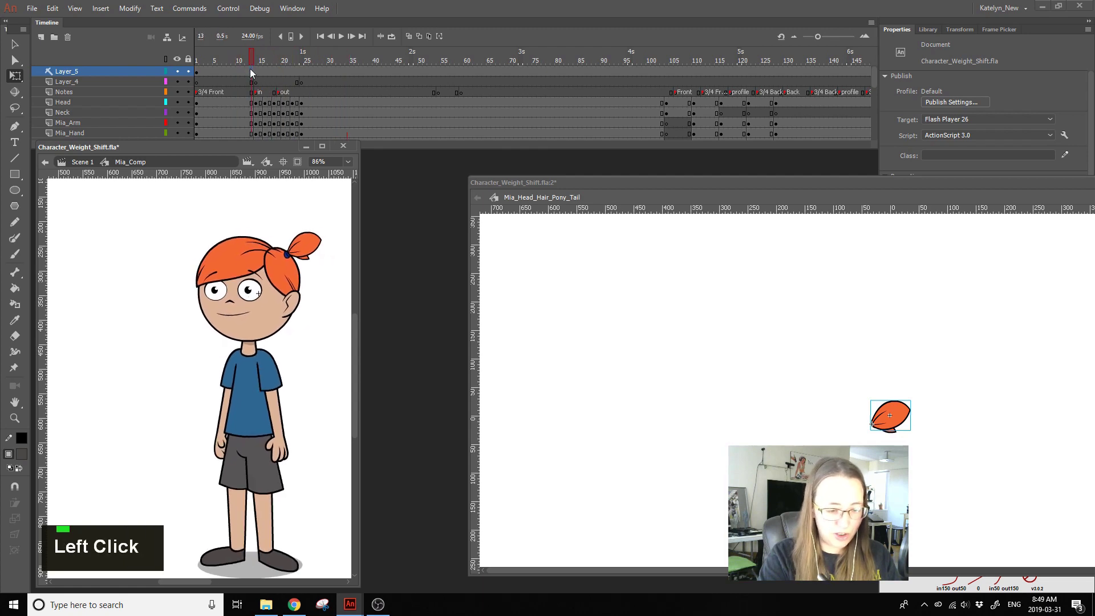
Step: Step through the Head layer frame by frame from frame 14 to 19 to examine the head and pony tail timing
left_click(258, 103)
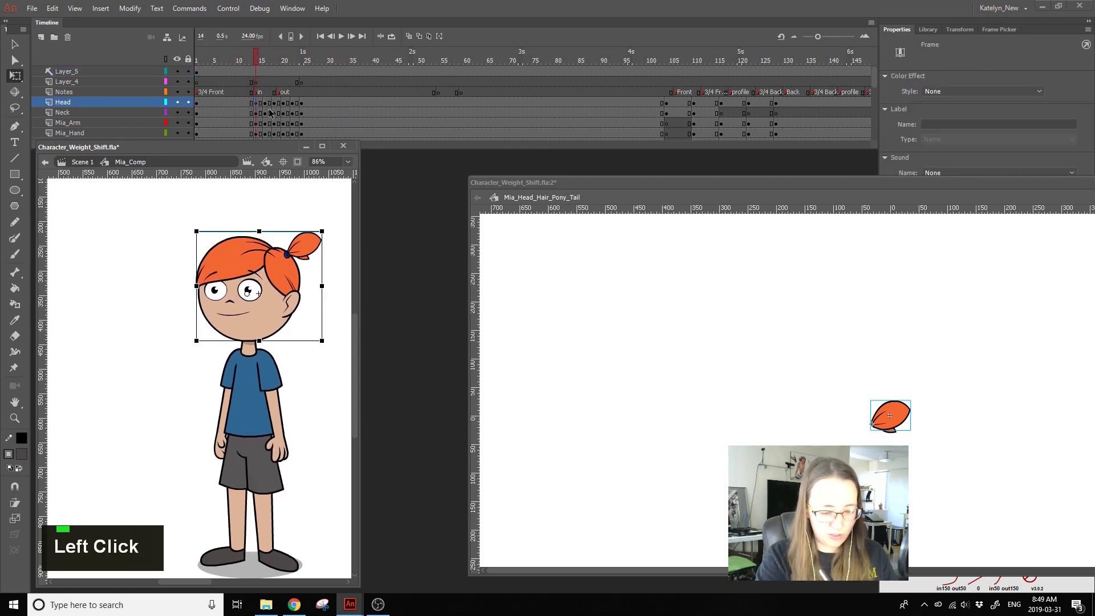
key("comma")
key("comma")
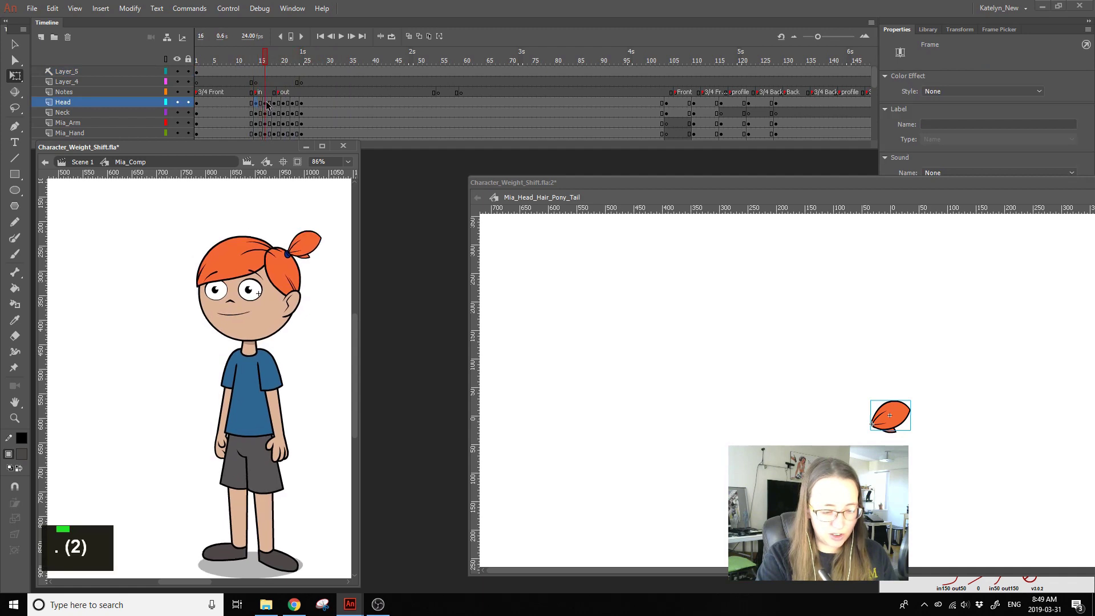
key("period")
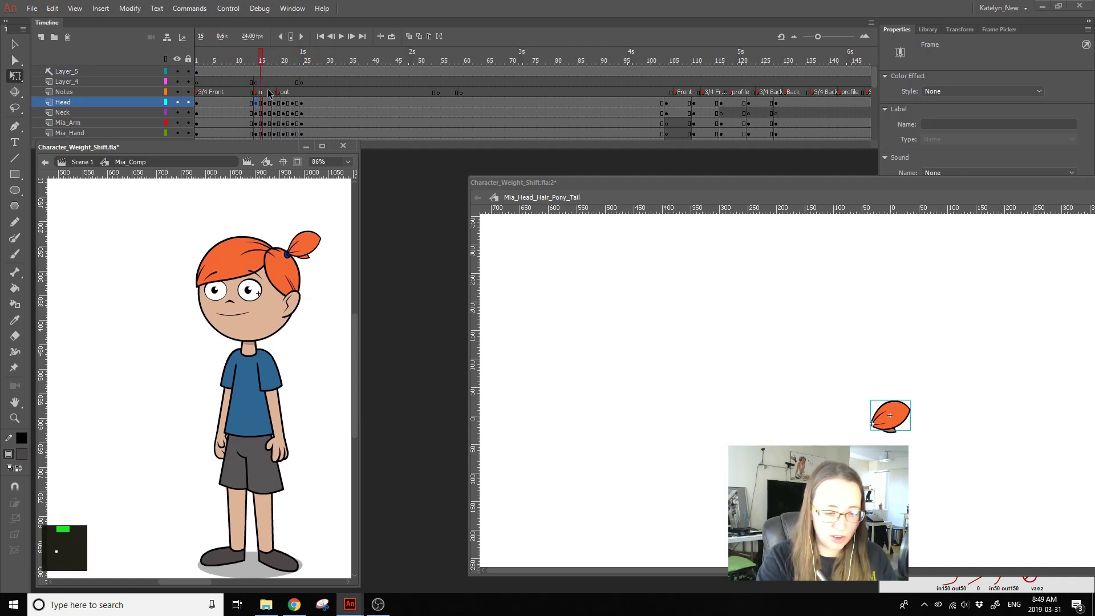
key("period")
key("comma")
key("period")
key("period")
key("period")
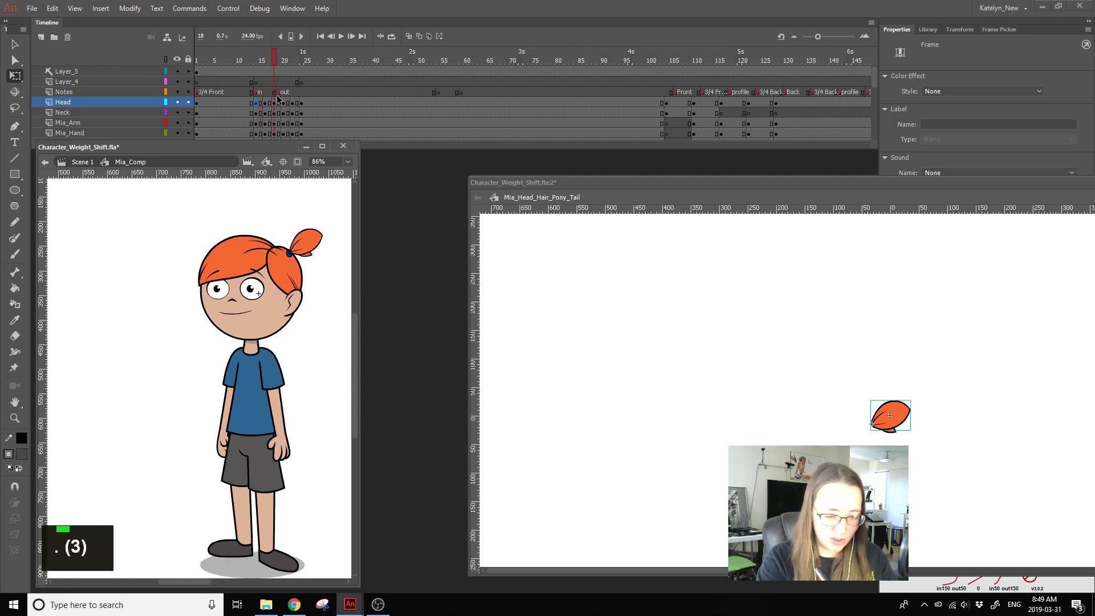
key("period")
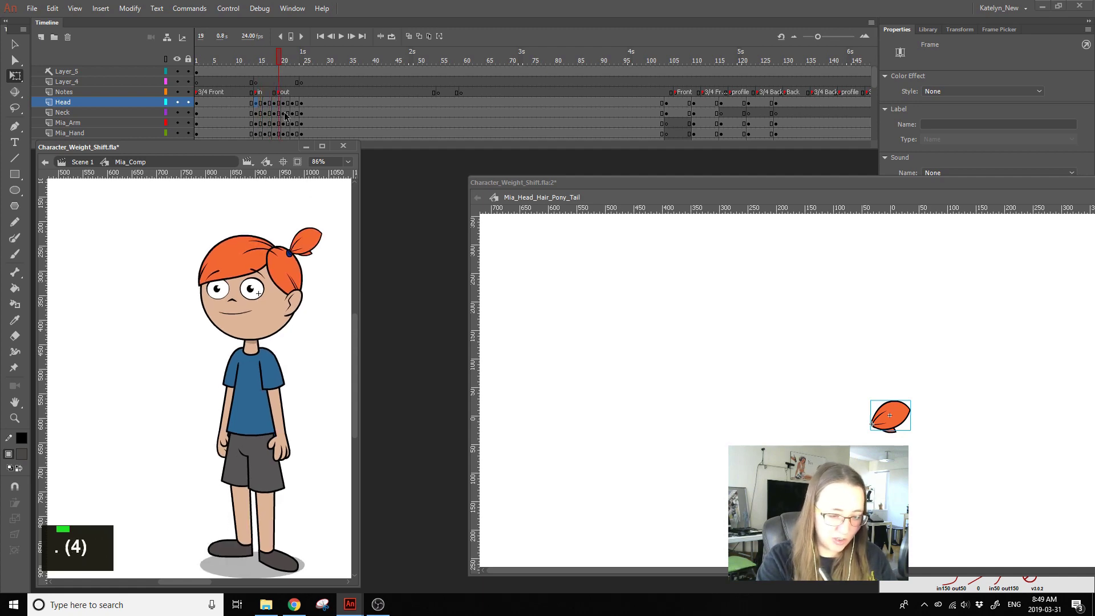
Step: Compare the pony tail symbol at frame 13 with Mia_Comp at frame 14, entering the head symbol and returning to Mia_Comp
double_click(256, 103)
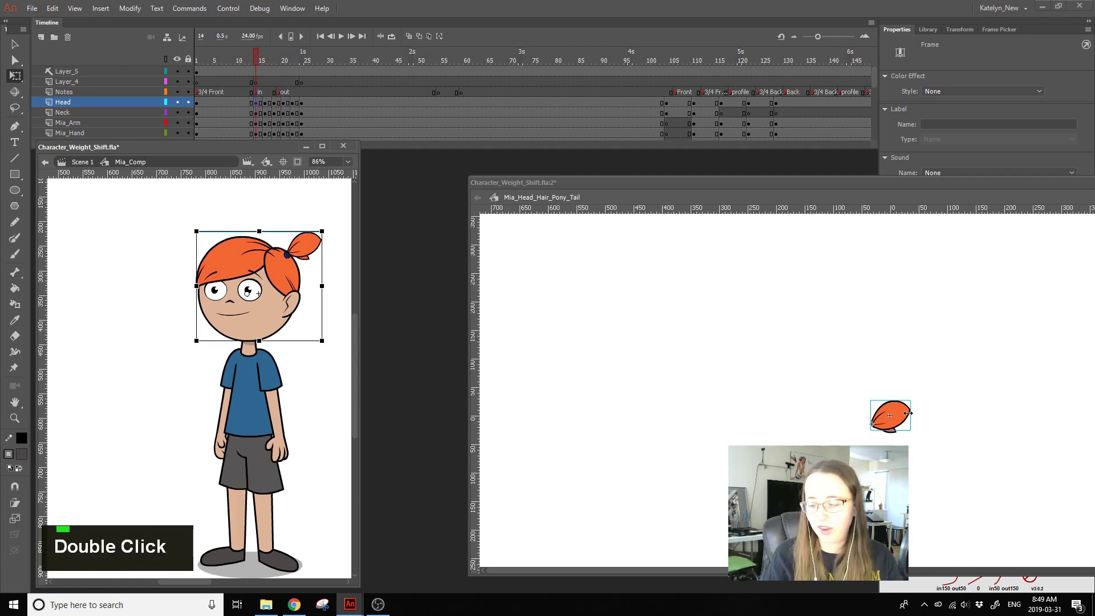
left_click(883, 422)
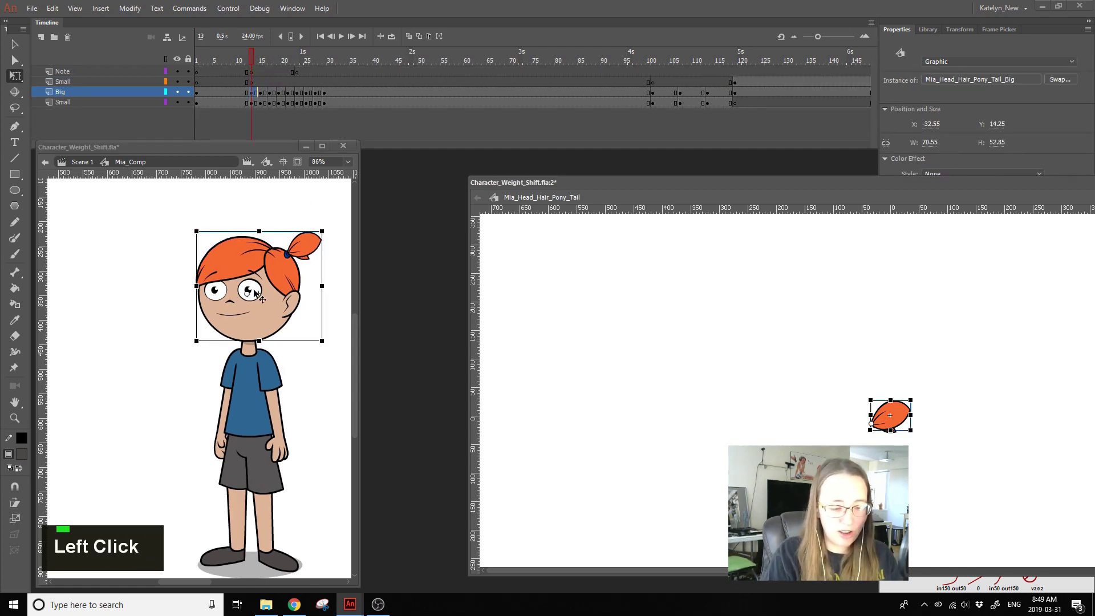
left_click(279, 277)
left_click(255, 59)
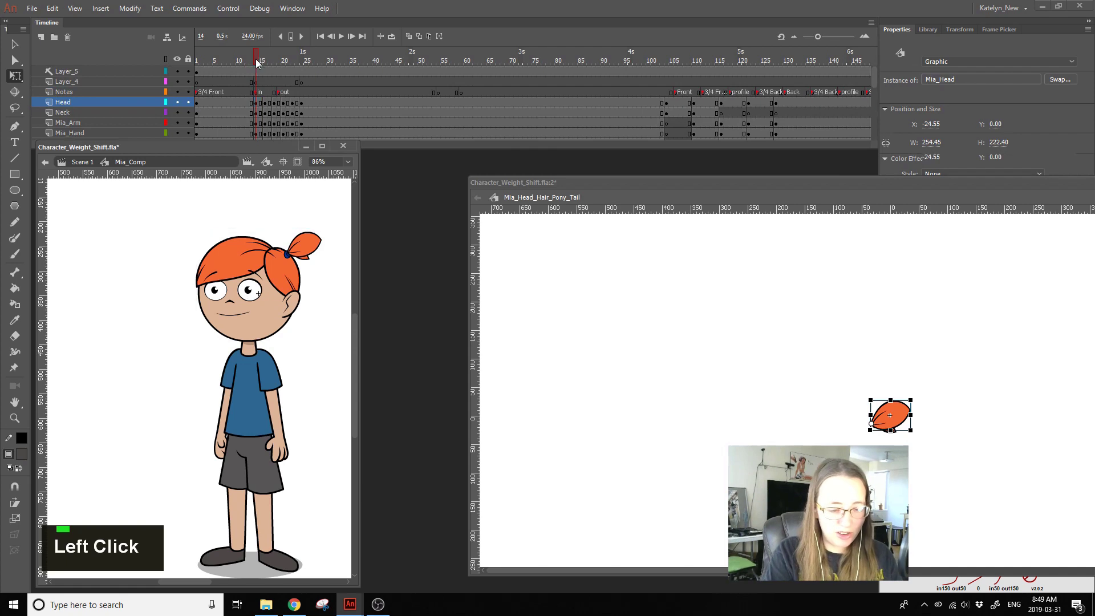
double_click(266, 261)
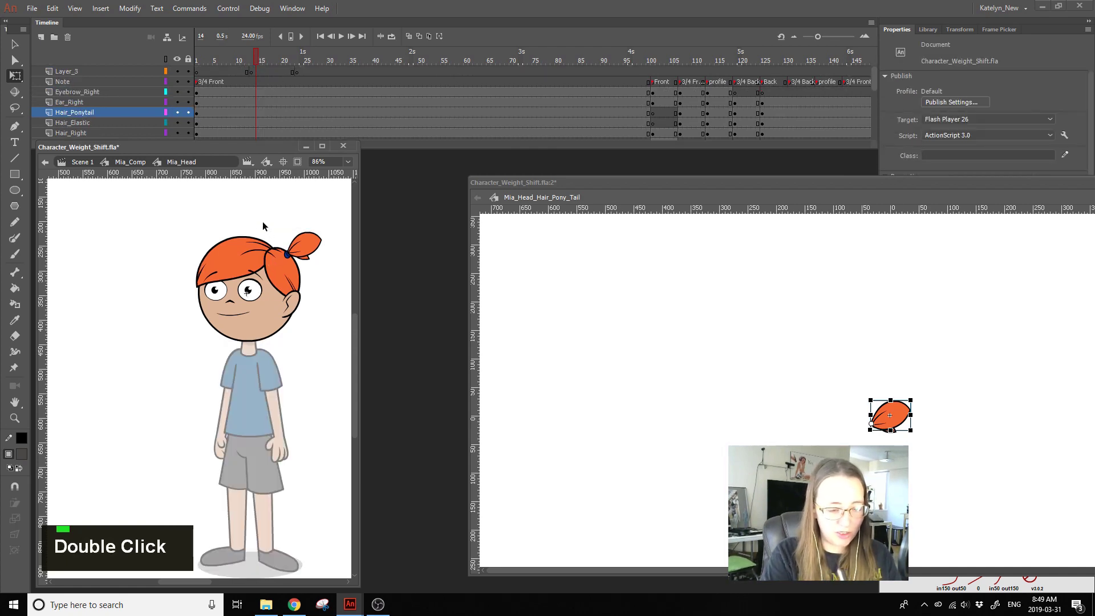
double_click(263, 222)
Step: Remove one frame at frame 13 across all layers of Mia_Comp and synchronize the Head layer's symbols again
left_click(255, 64)
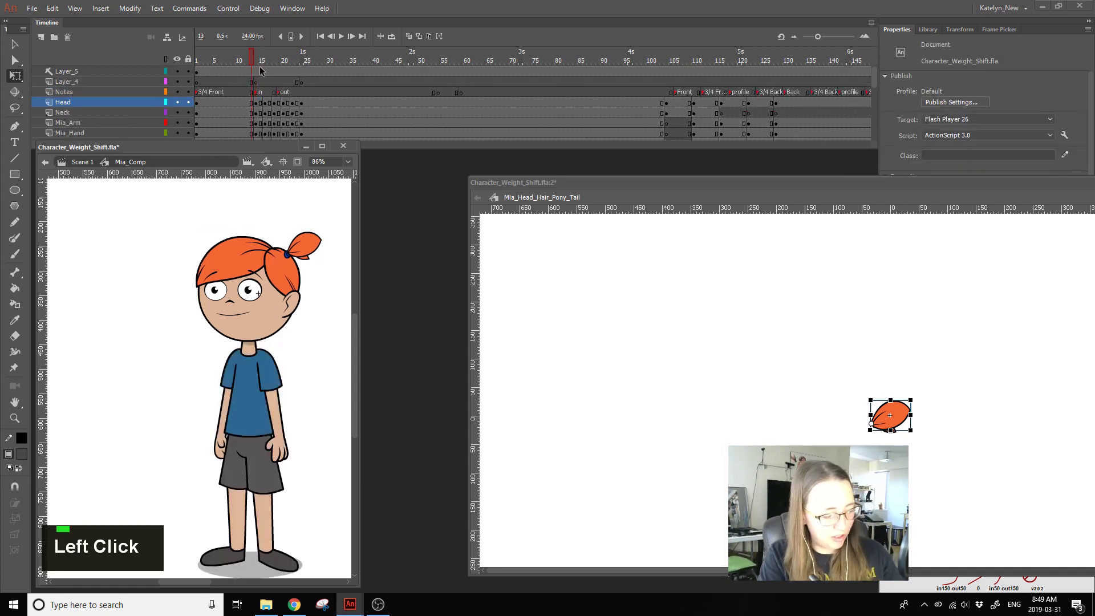
key("shift+F5")
left_click(252, 101)
left_click(126, 102)
right_click(271, 102)
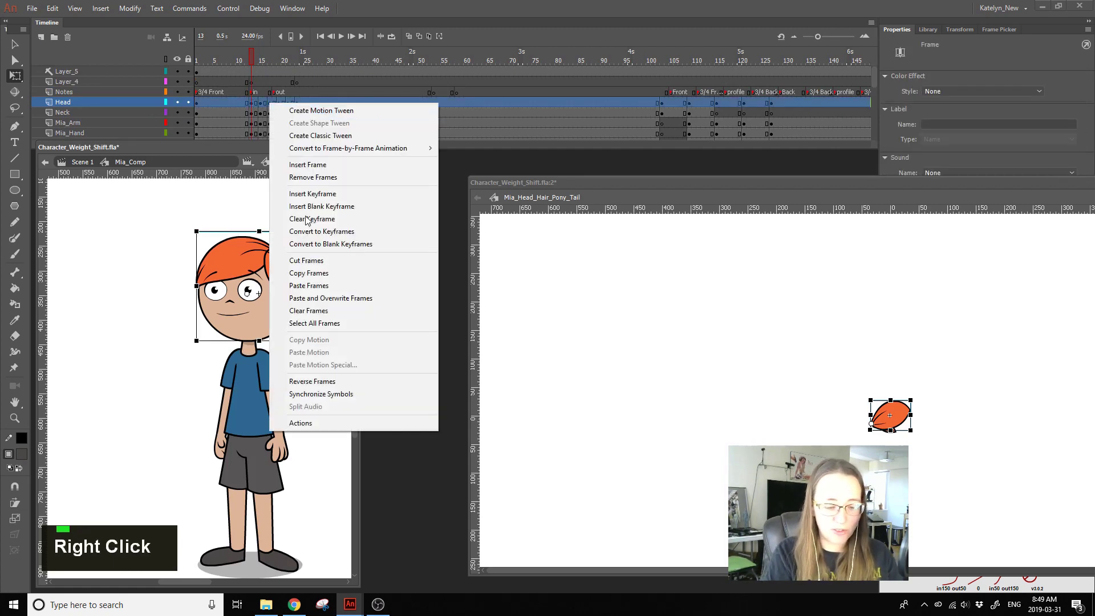
left_click(364, 394)
left_click(363, 384)
Step: Play back Mia_Comp from around frame 11 to check the timing with the extra frame removed
key("Return")
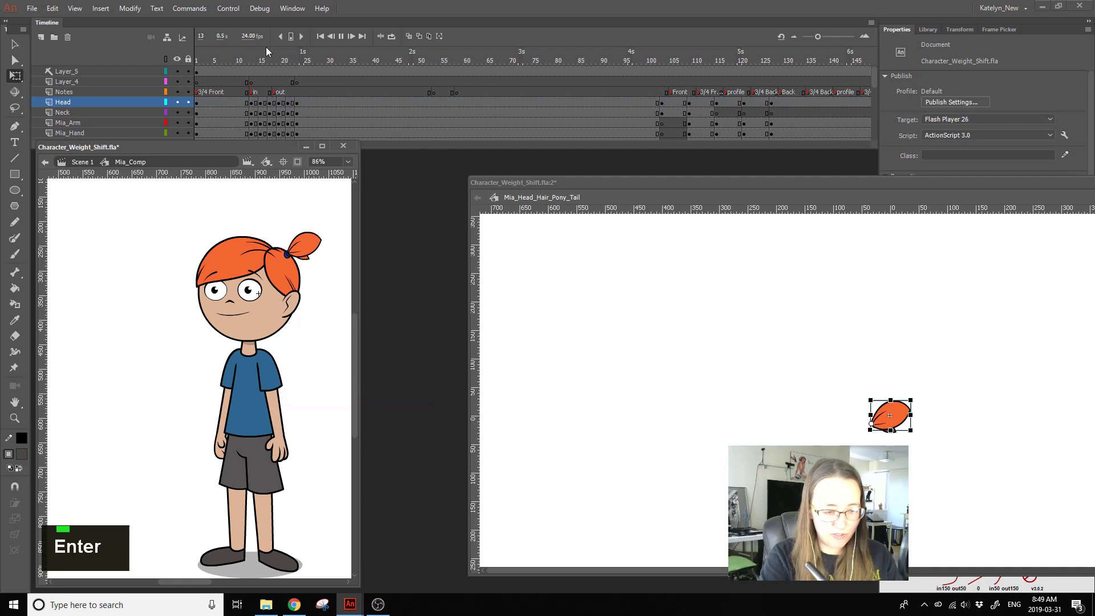
left_click(242, 66)
key("Return")
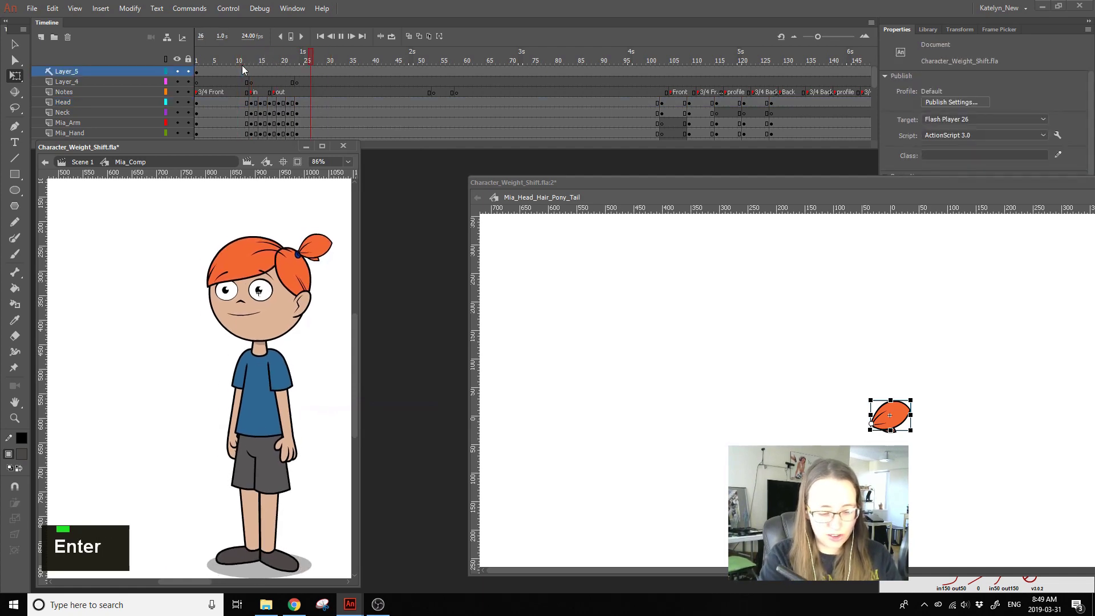
key("Return")
Step: Close the separate pony tail window and dock the Mia_Comp window back into the workspace, saving the document
left_click(690, 398)
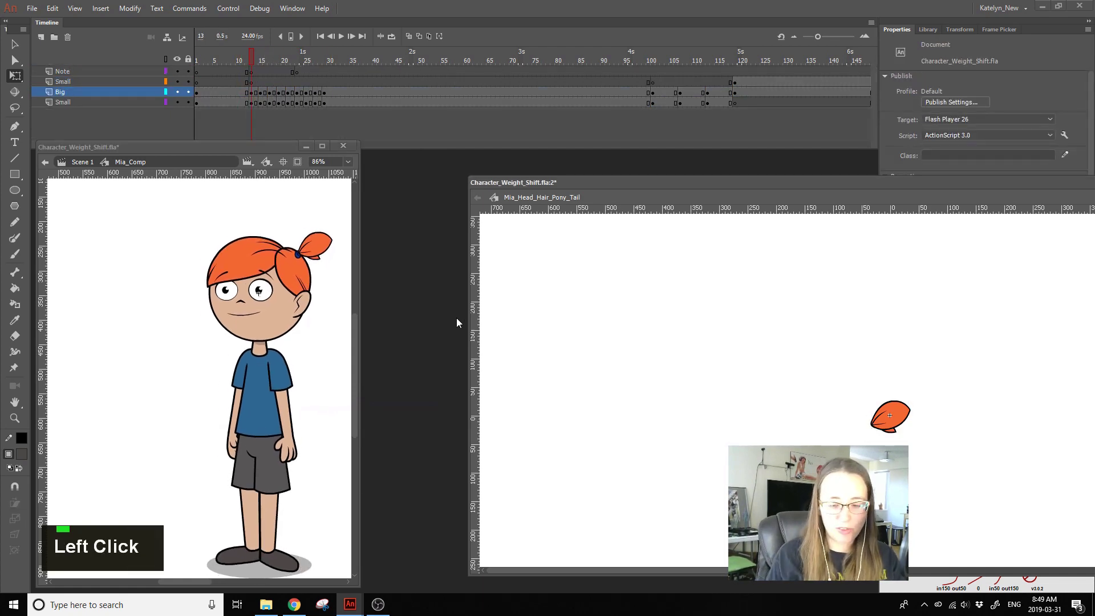
left_click_drag(967, 185, 560, 220)
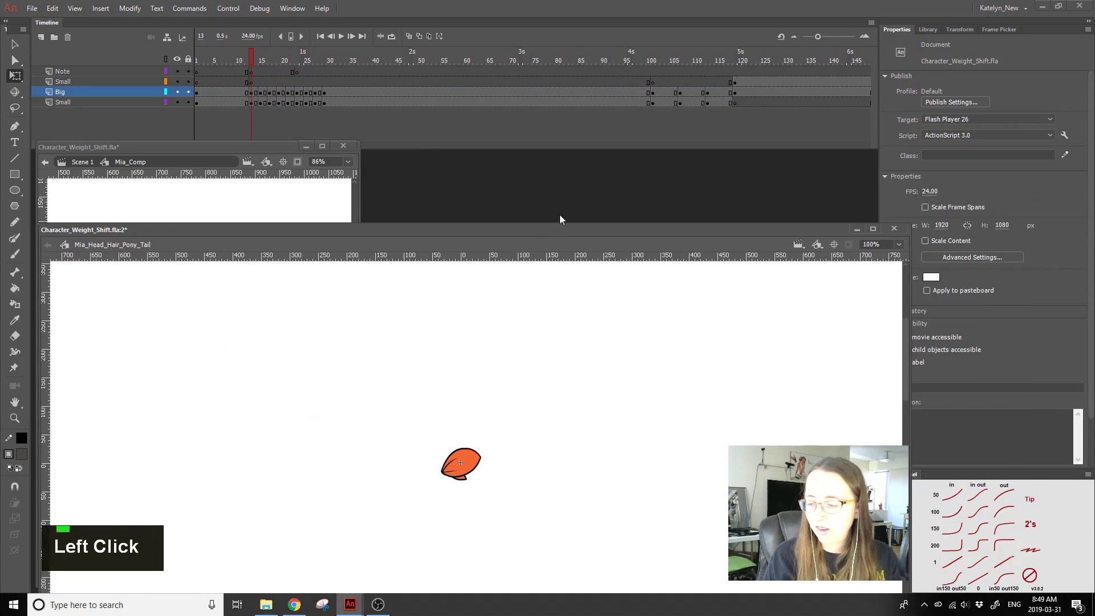
left_click(893, 228)
double_click(321, 148)
left_click(395, 12)
double_click(394, 14)
left_click(425, 18)
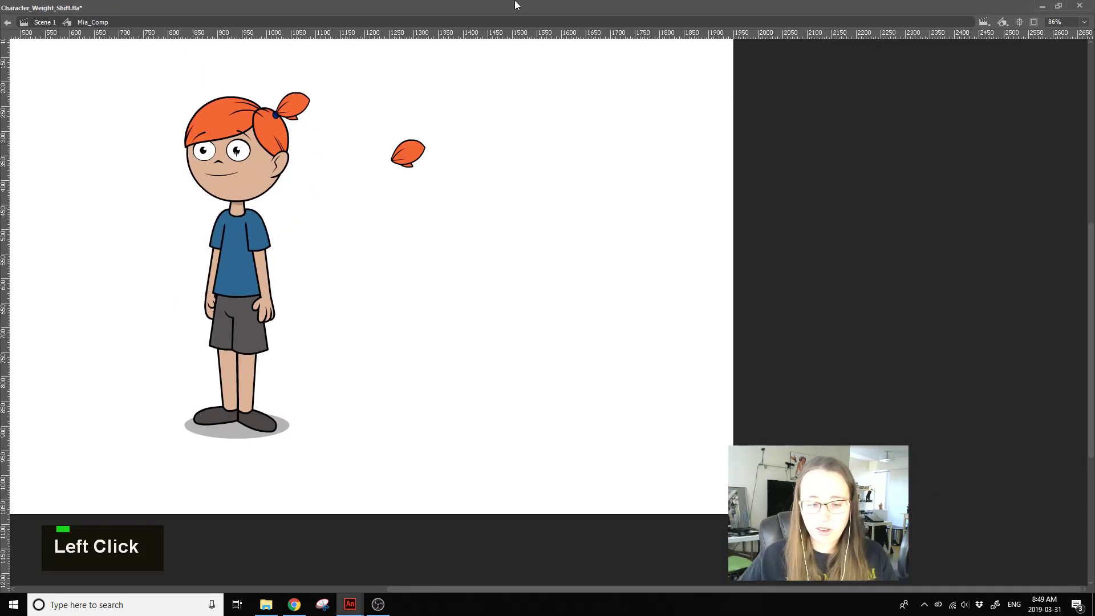
double_click(539, 6)
mouse_move(225, 154)
left_mouse_down()
mouse_move(380, 249)
mouse_move(217, 157)
left_mouse_up()
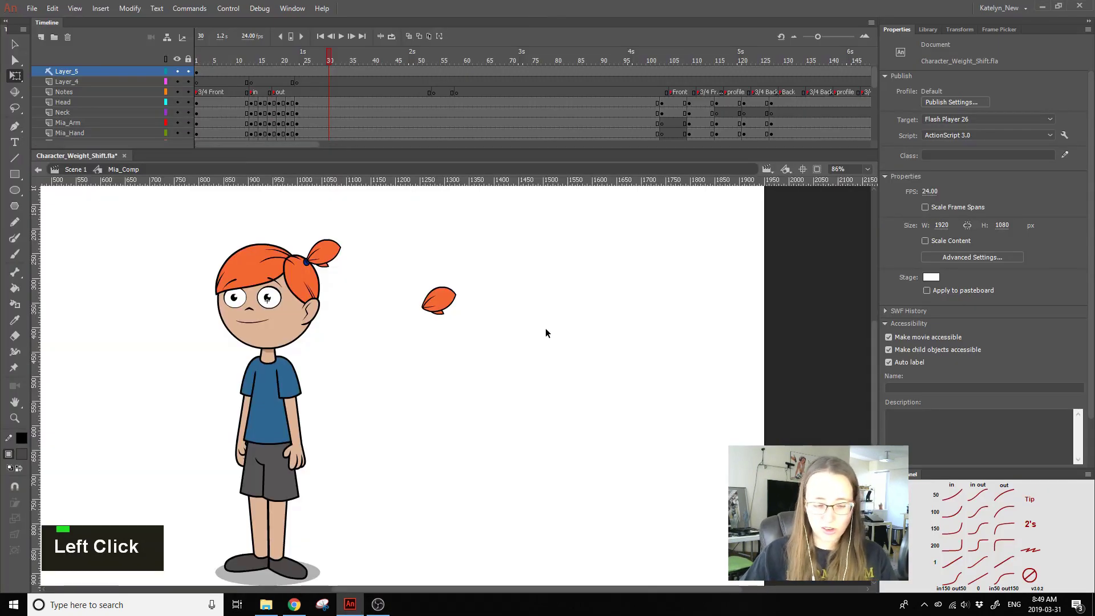
left_click(257, 61)
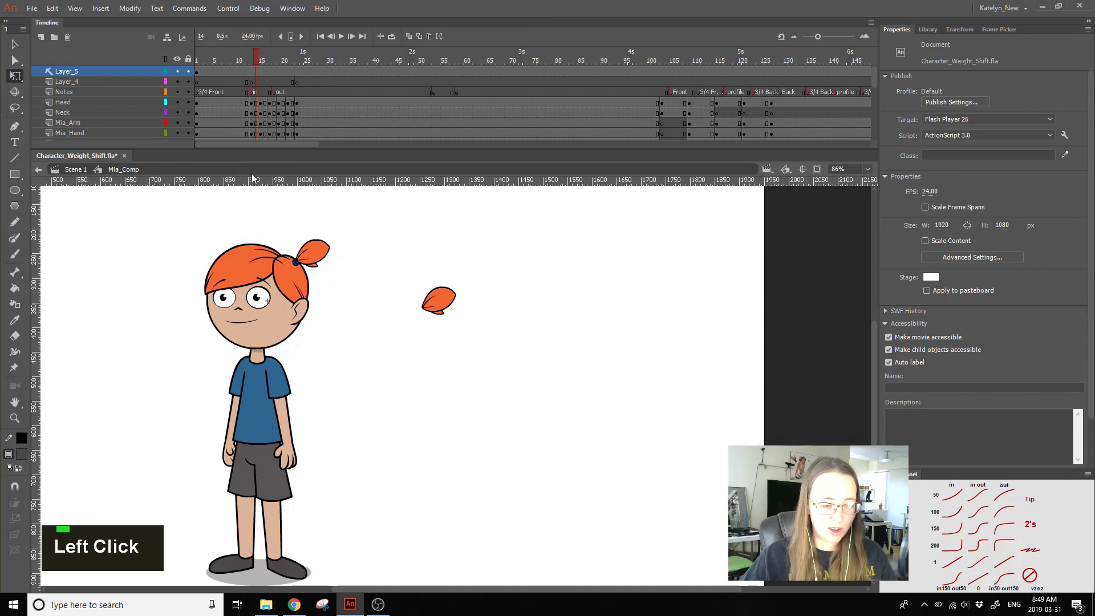
key("ctrl+s")
Step: Open the head symbol and its nested pony tail symbol from frame 14 to compare their frame positions, returning to Mia_Comp
left_click(317, 253)
double_click(317, 254)
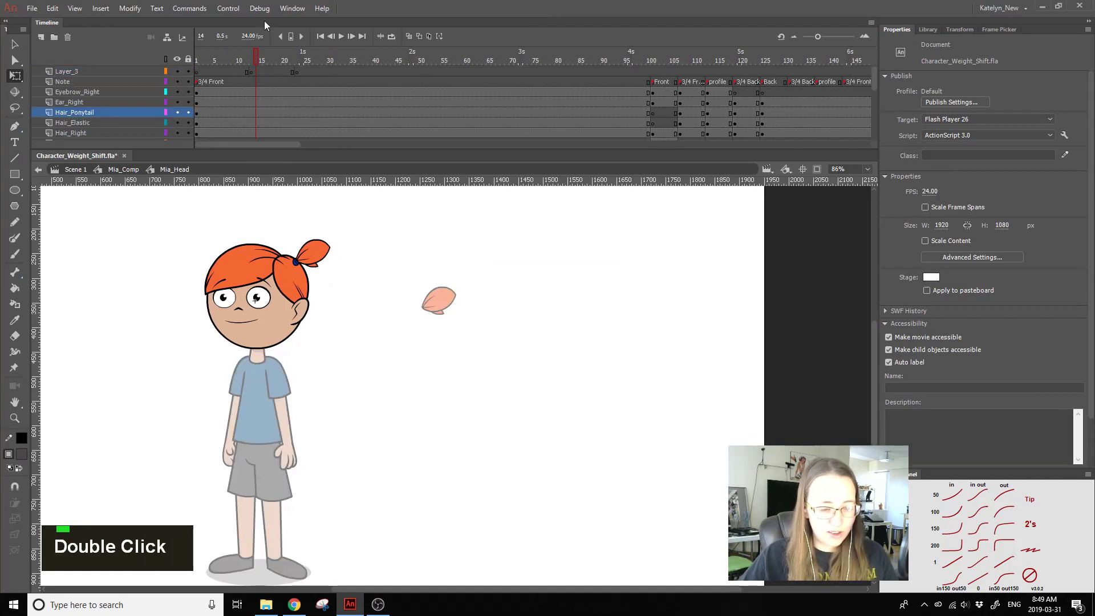
double_click(313, 251)
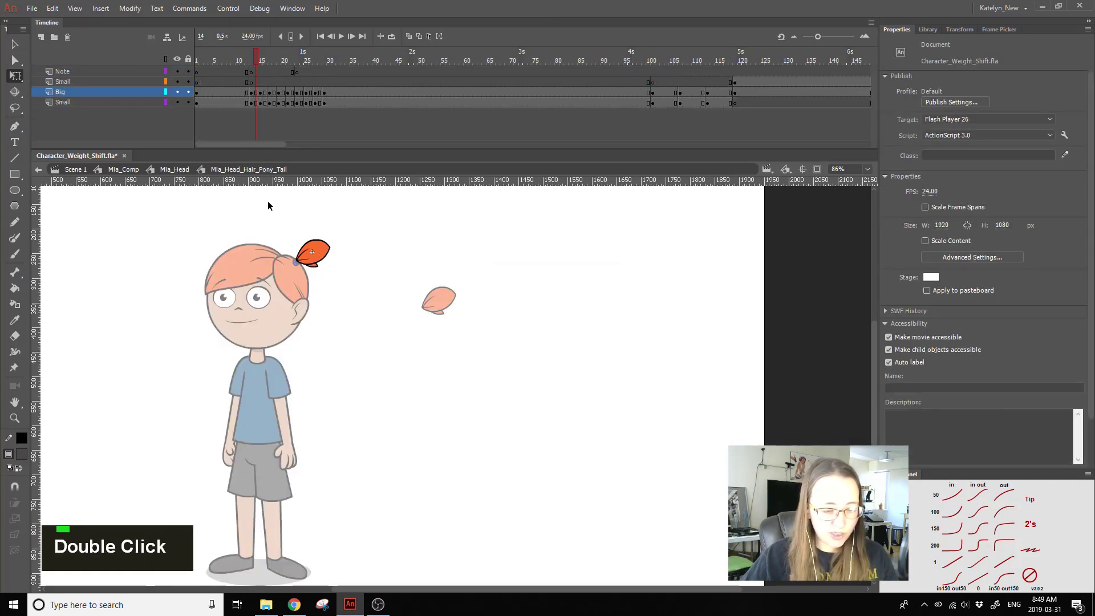
double_click(385, 242)
double_click(384, 243)
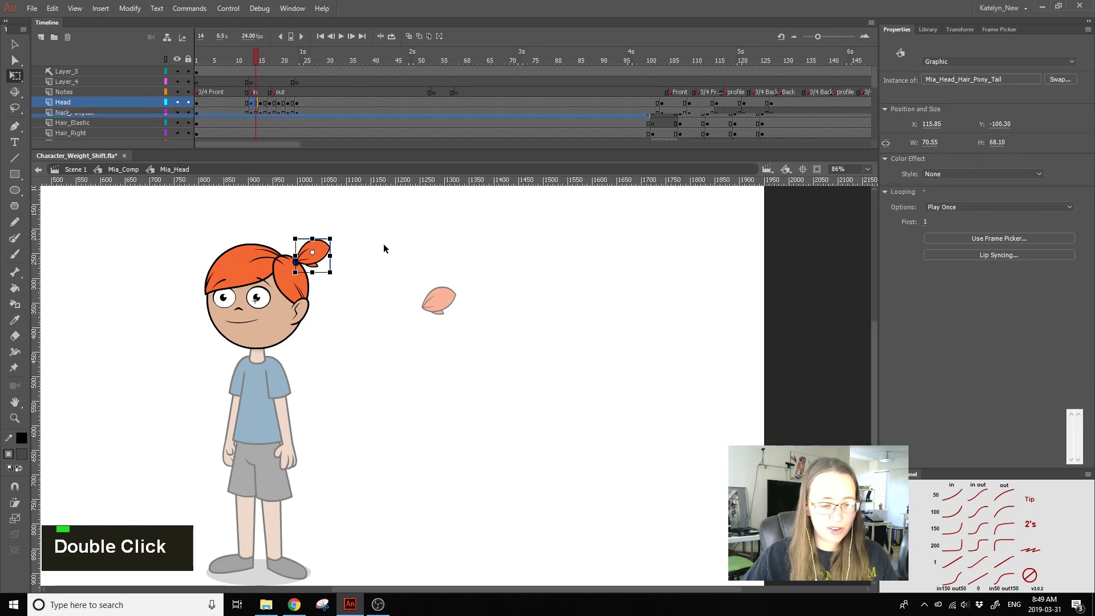
double_click(321, 263)
double_click(318, 262)
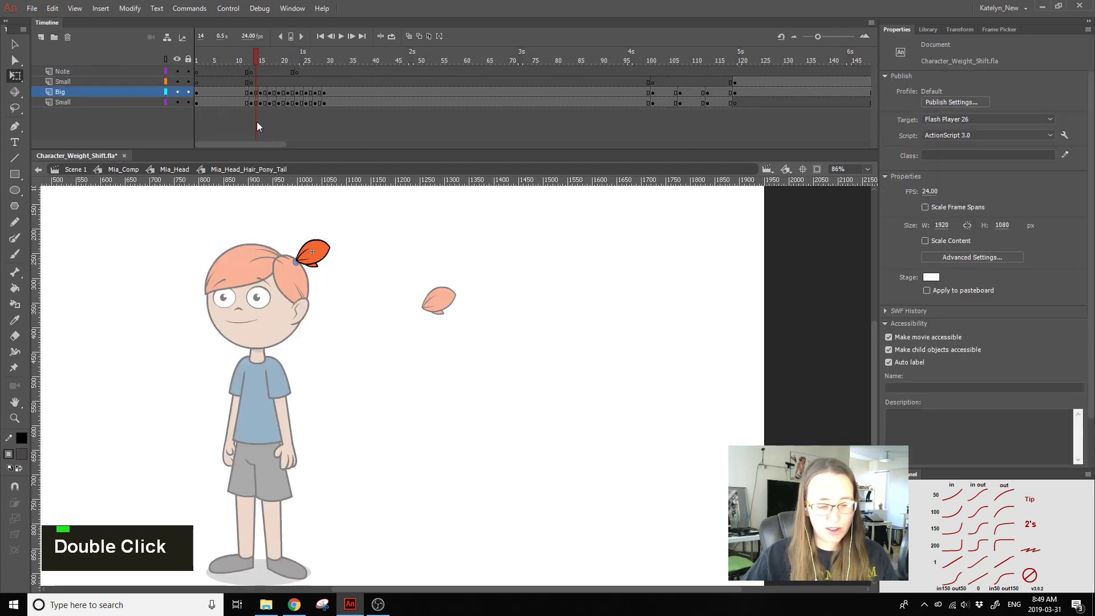
double_click(393, 258)
double_click(398, 276)
Step: Move the loose pony tail instance on Layer_5 closer to the head, at about X 230, Y -57
left_click(442, 300)
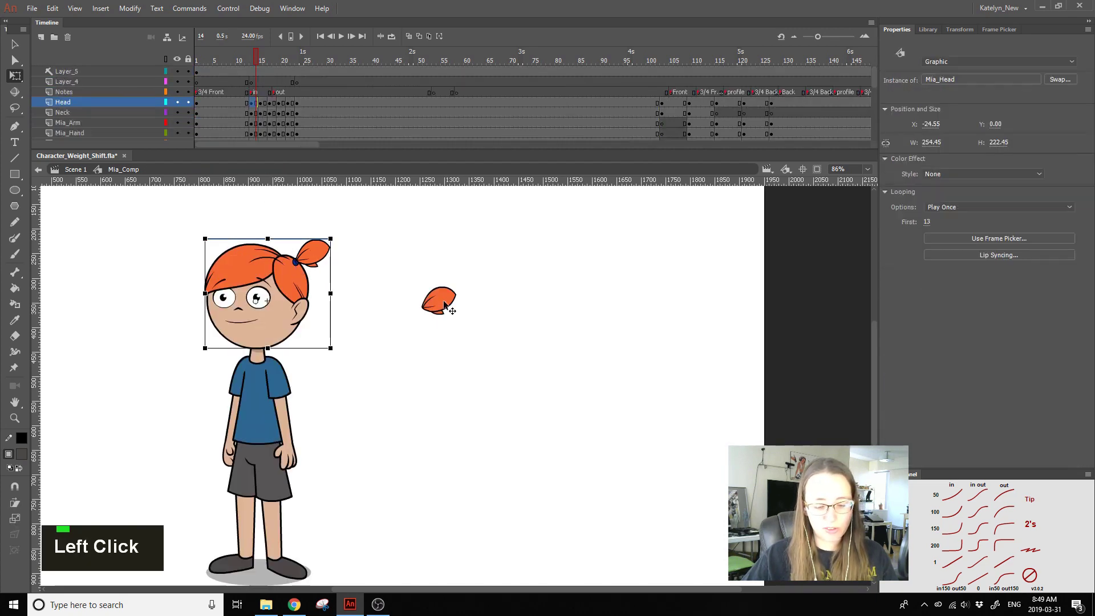
left_click_drag(451, 304, 393, 272)
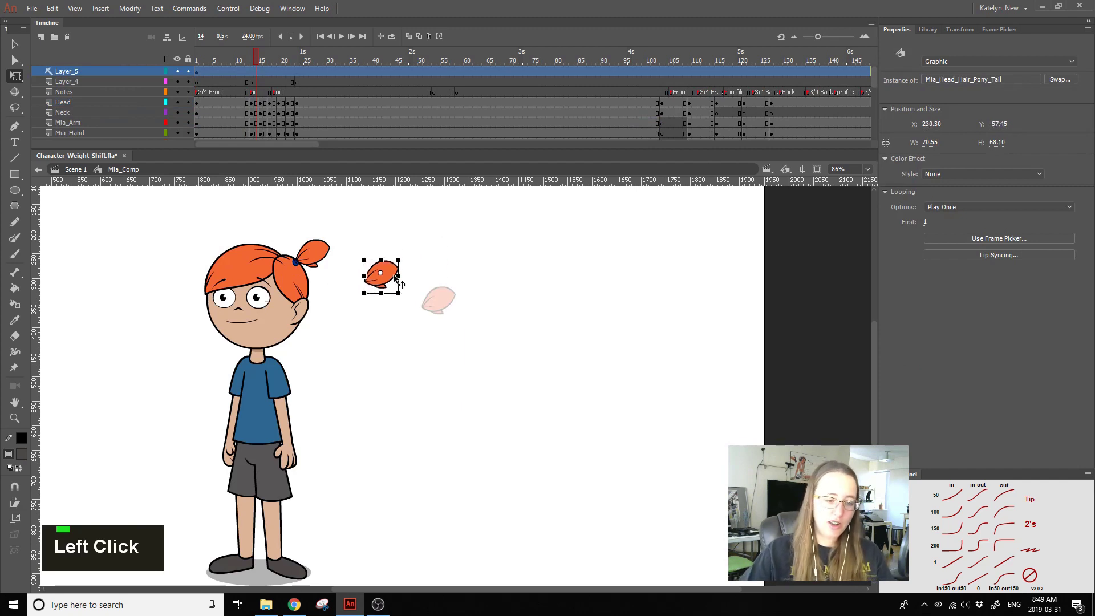
Step: Compare the looping settings of the Mia_Head instance and the pony tail instance inside it, then return to the loose pony tail in Mia_Comp
left_click(292, 280)
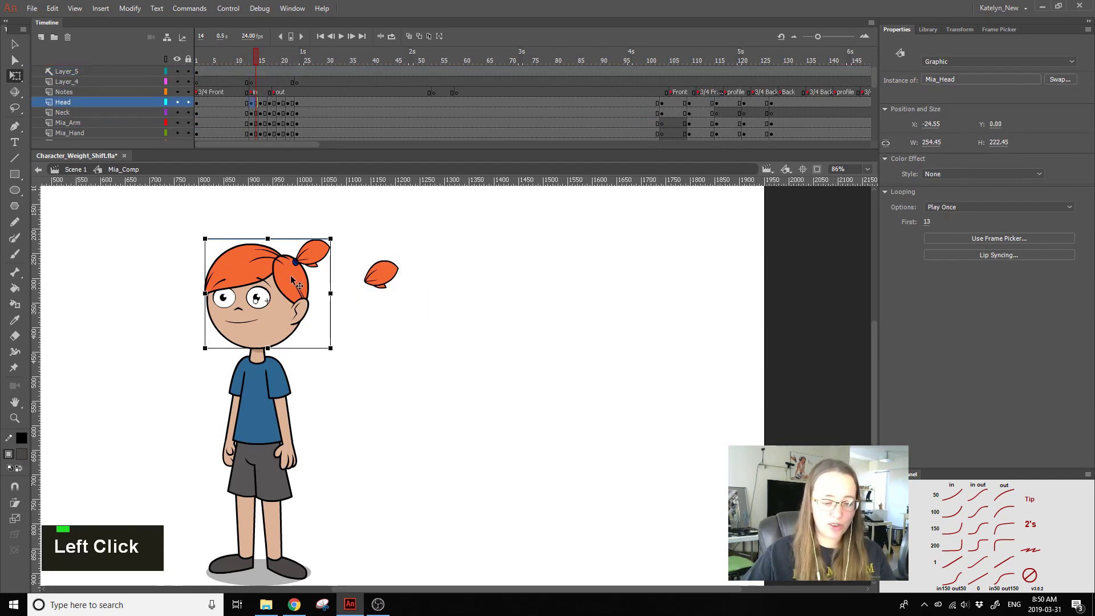
double_click(314, 254)
left_click(313, 254)
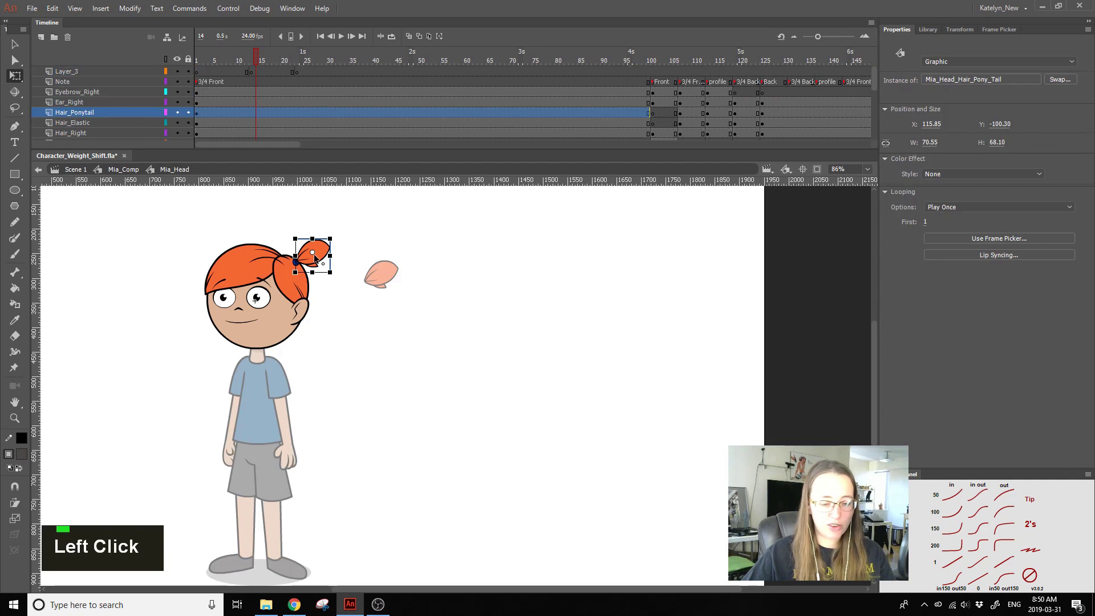
double_click(426, 268)
left_click(375, 266)
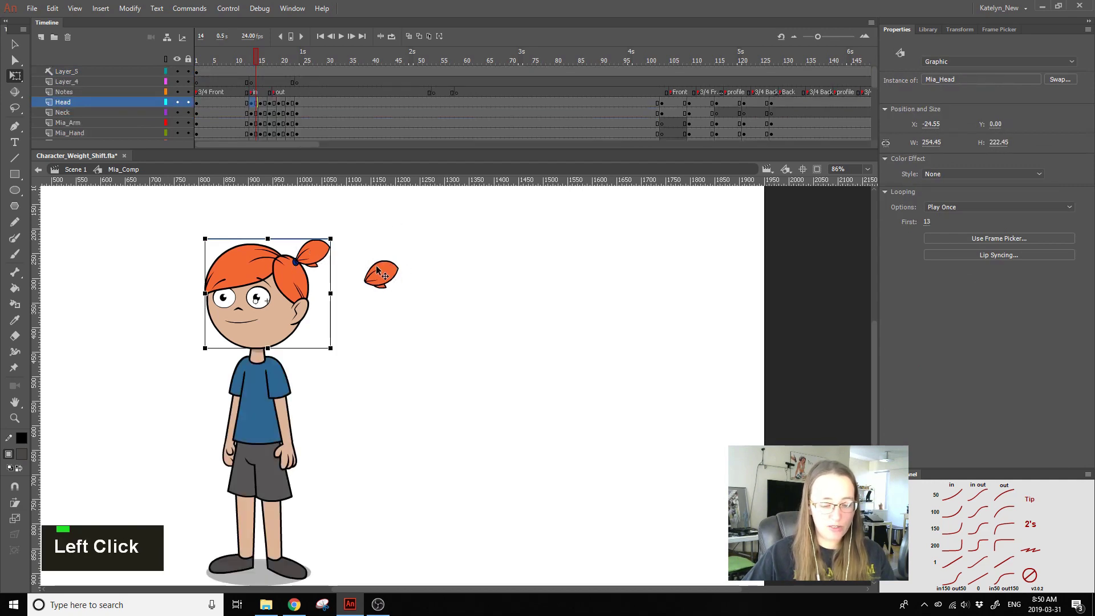
Step: Inside the loose pony tail symbol, clear the keyframes after frame 14 on the Big and lower Small layers, returning to Mia_Comp
left_click(461, 268)
double_click(388, 274)
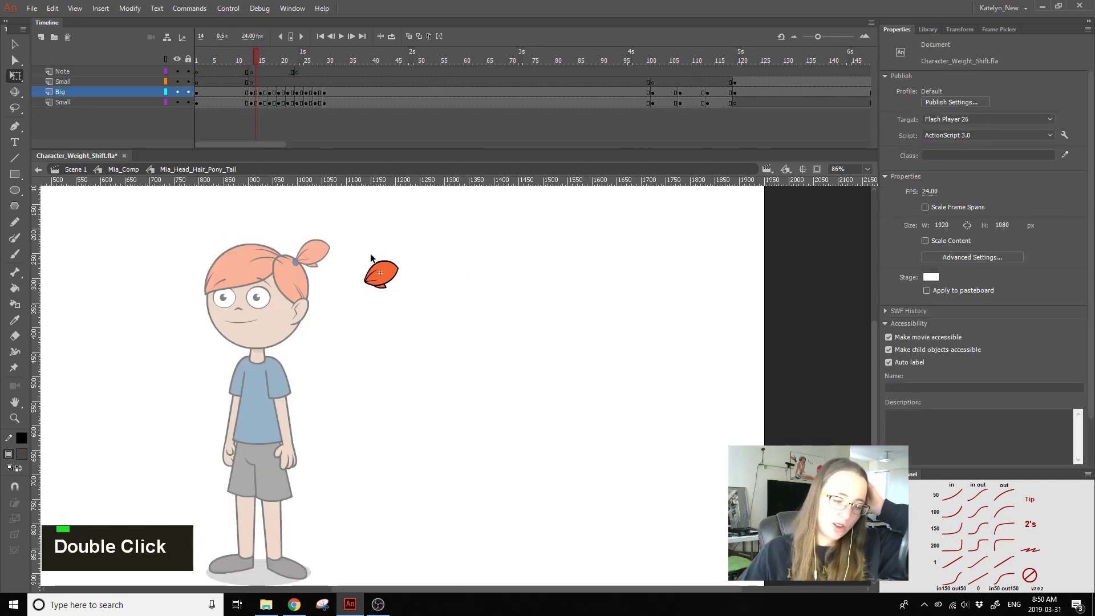
left_click_drag(342, 93, 259, 113)
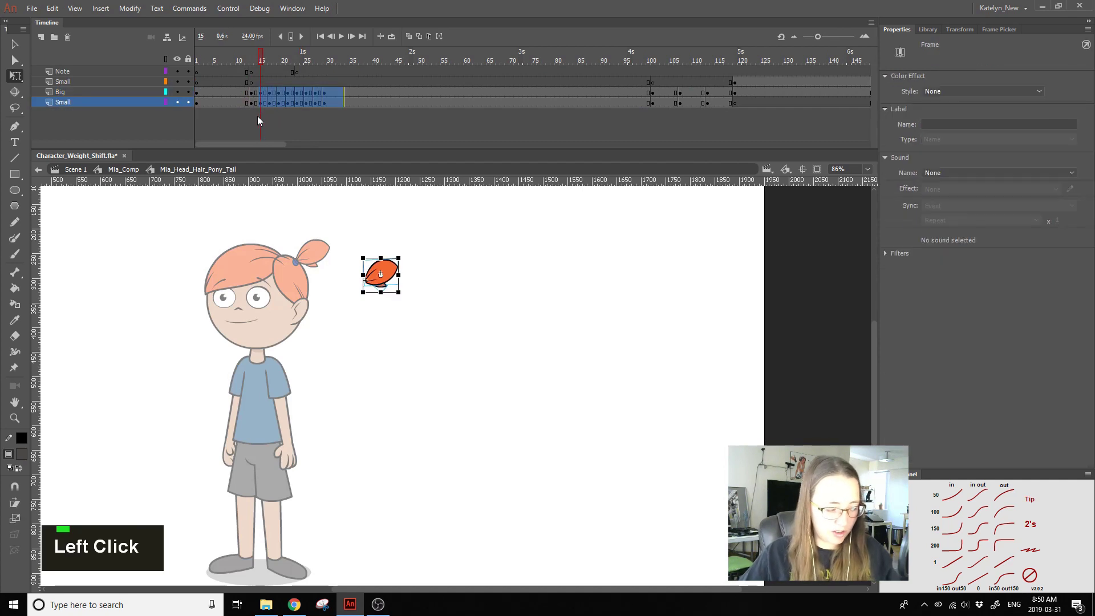
key("shift+F6")
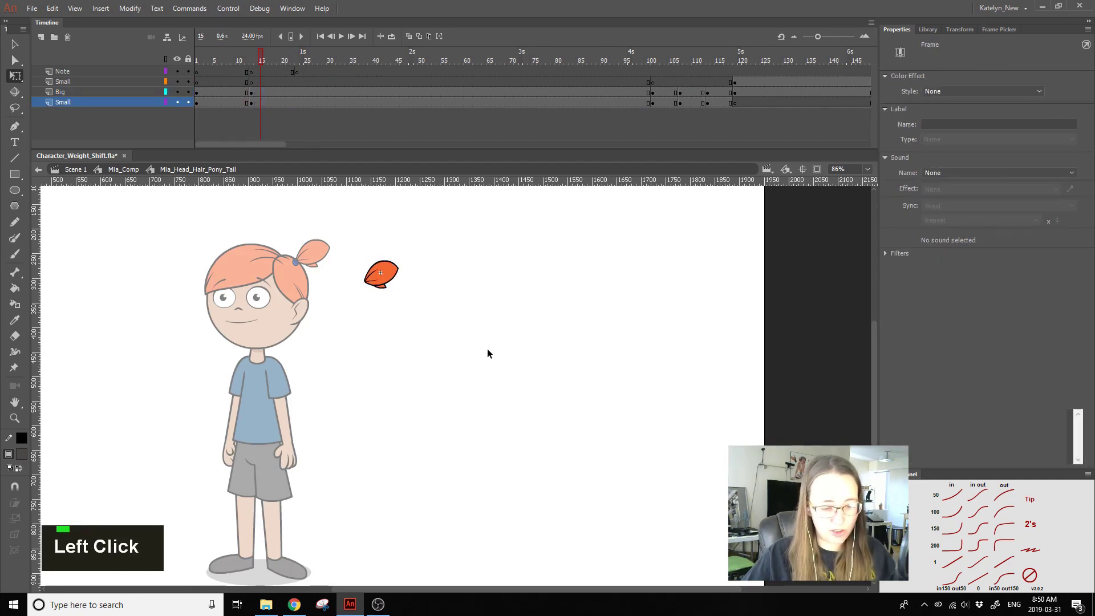
double_click(487, 348)
Step: Compare the frame positions around frames 12 and 13 in Mia_Comp, the head symbol and the loose pony tail symbol
left_click(247, 60)
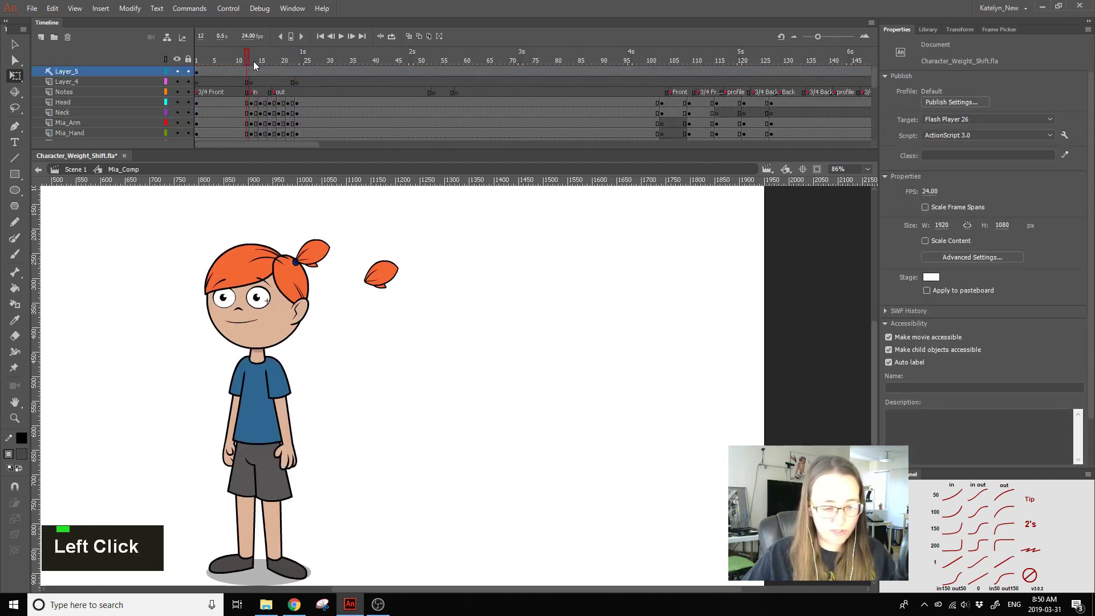
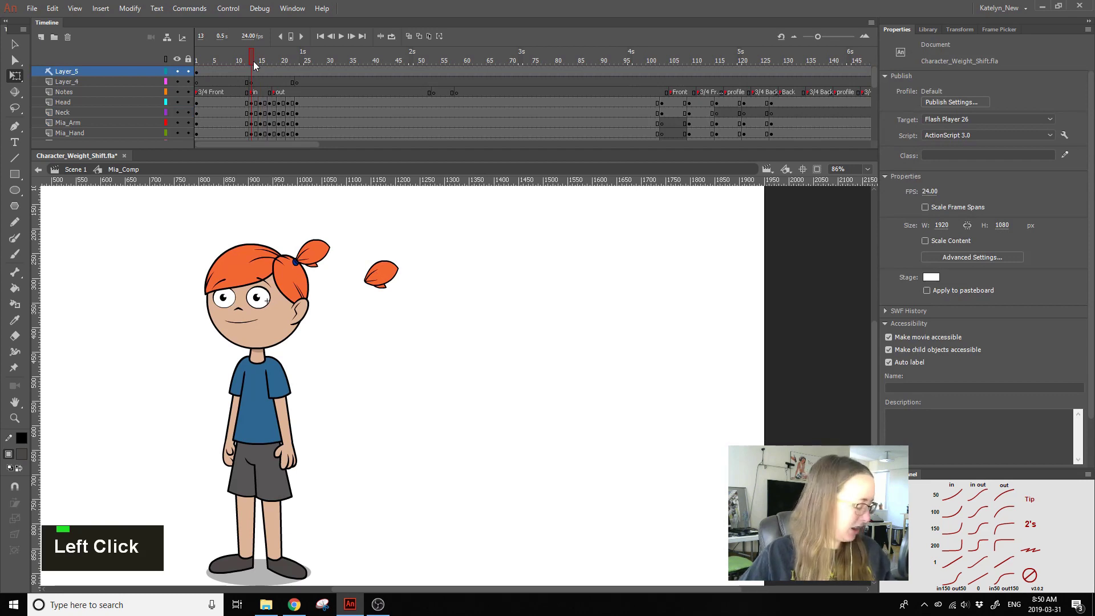
double_click(247, 61)
left_click_drag(247, 62, 255, 100)
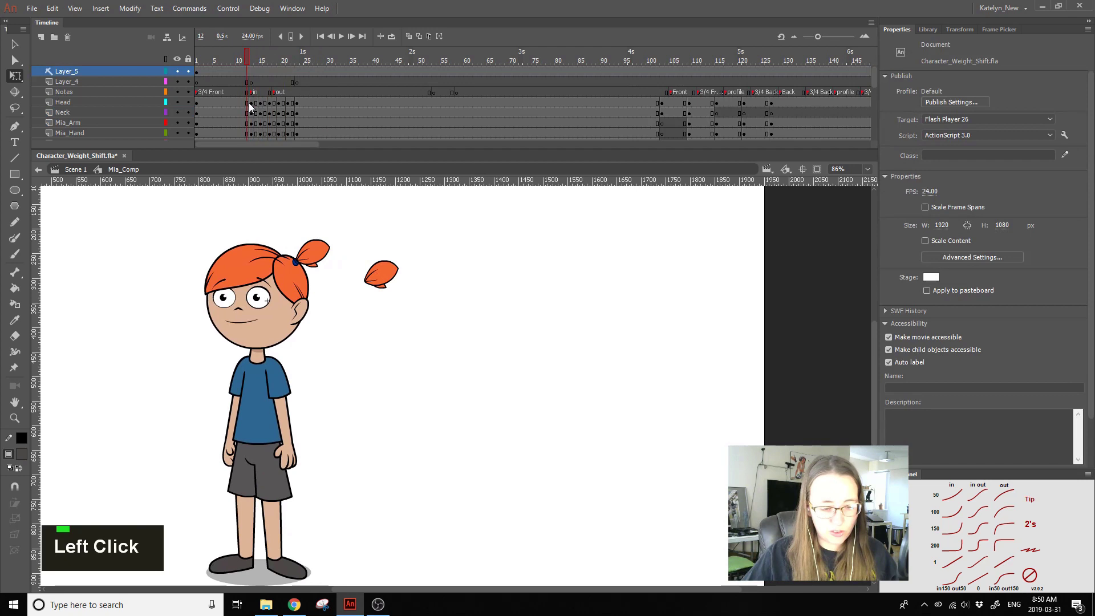
double_click(308, 254)
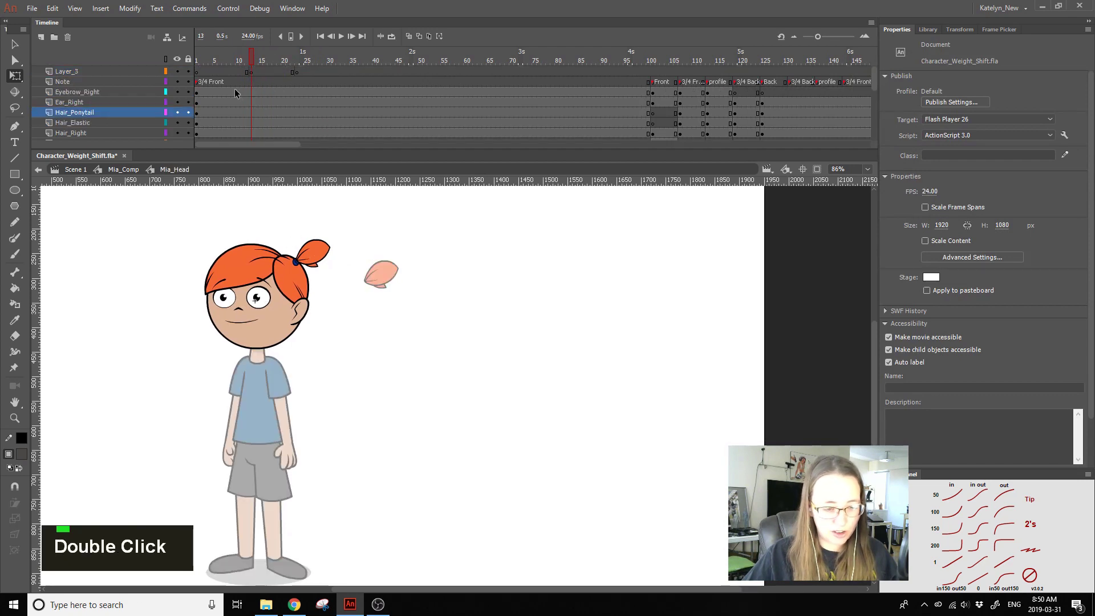
double_click(364, 297)
left_click(381, 275)
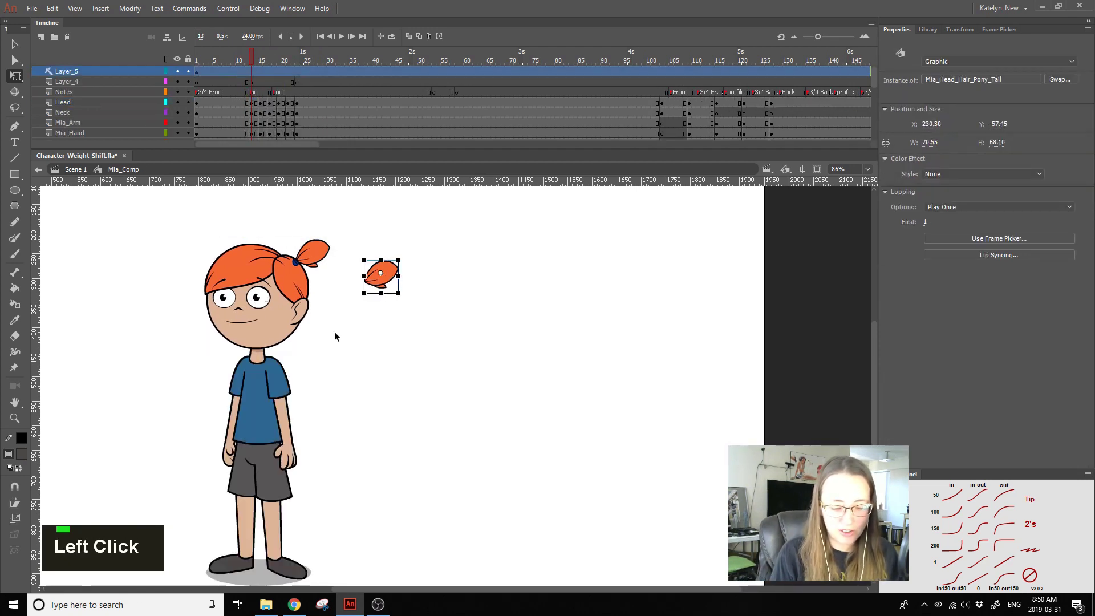
left_click(285, 305)
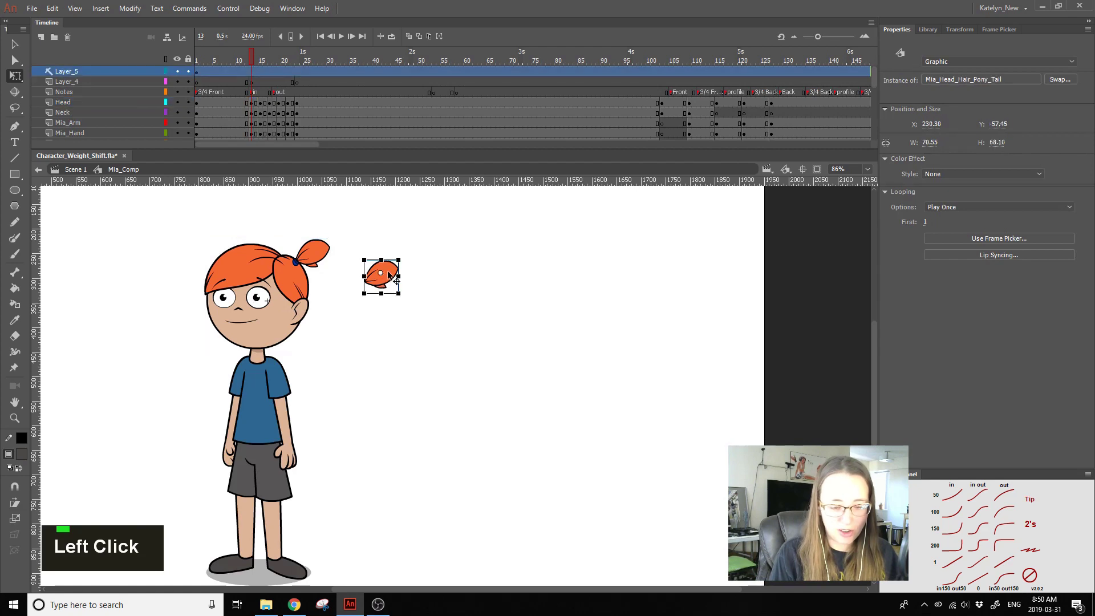
double_click(383, 280)
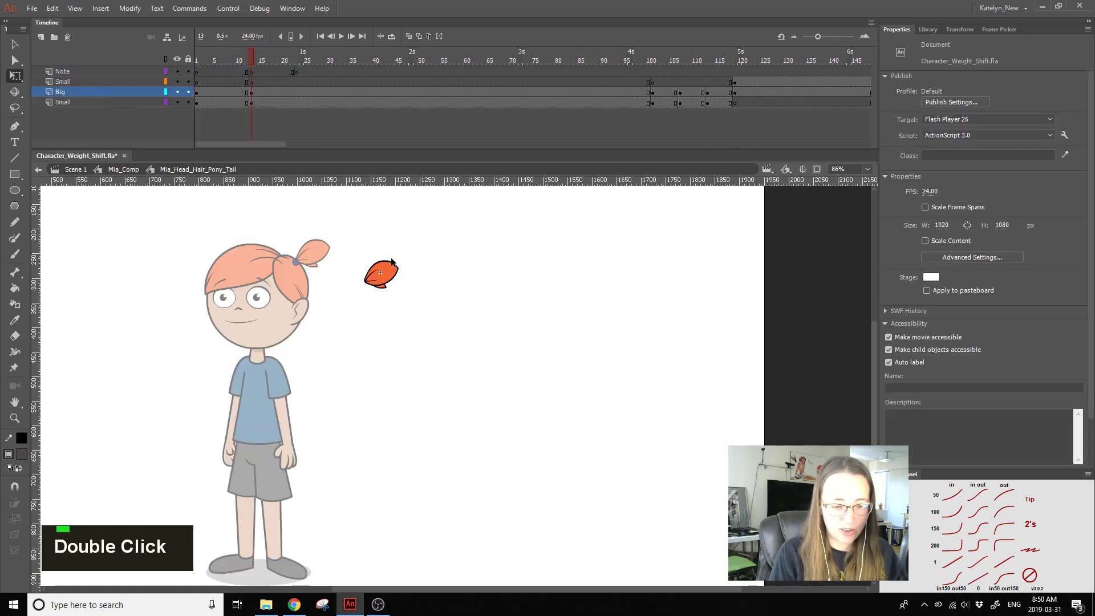
left_click(356, 326)
double_click(357, 327)
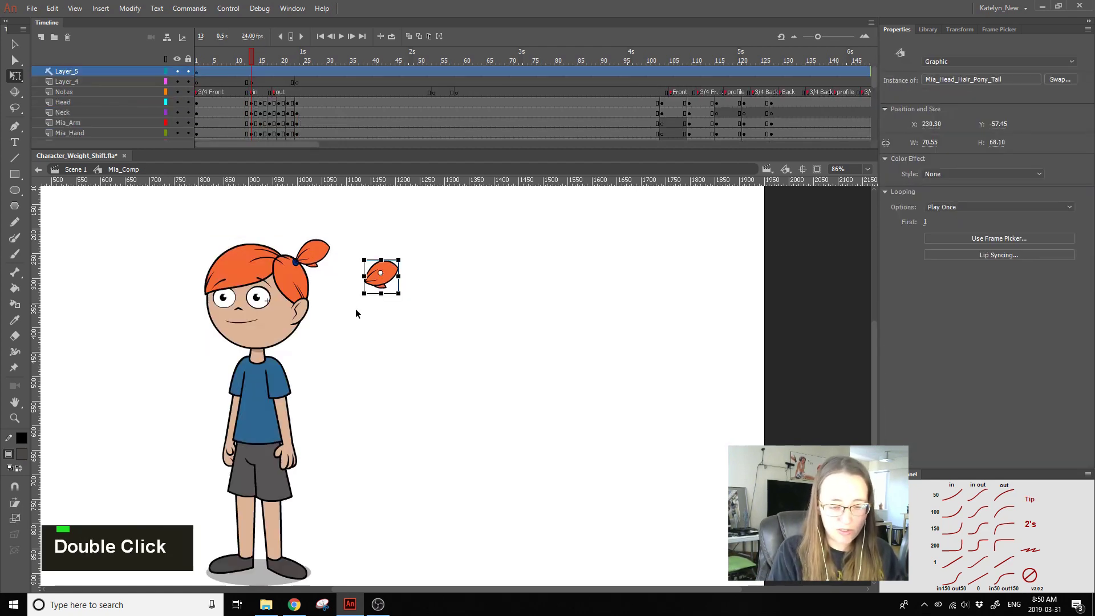
Step: Find the follow-through frame in Mia_Comp and insert keyframes at frame 19 on the pony tail symbol's Big and lower Small layers
left_click_drag(258, 54, 278, 66)
left_click(323, 258)
left_click(381, 273)
double_click(393, 267)
left_click_drag(281, 92, 281, 102)
key("F6")
Step: Tilt the big and small pony tail pieces slightly upward at frame 19, pivoting at the base of the hair
left_click(417, 230)
left_click(393, 272)
left_click_drag(398, 266, 391, 260)
left_click(15, 418)
left_click_drag(315, 414, 494, 217)
left_click(15, 76)
left_click(422, 334)
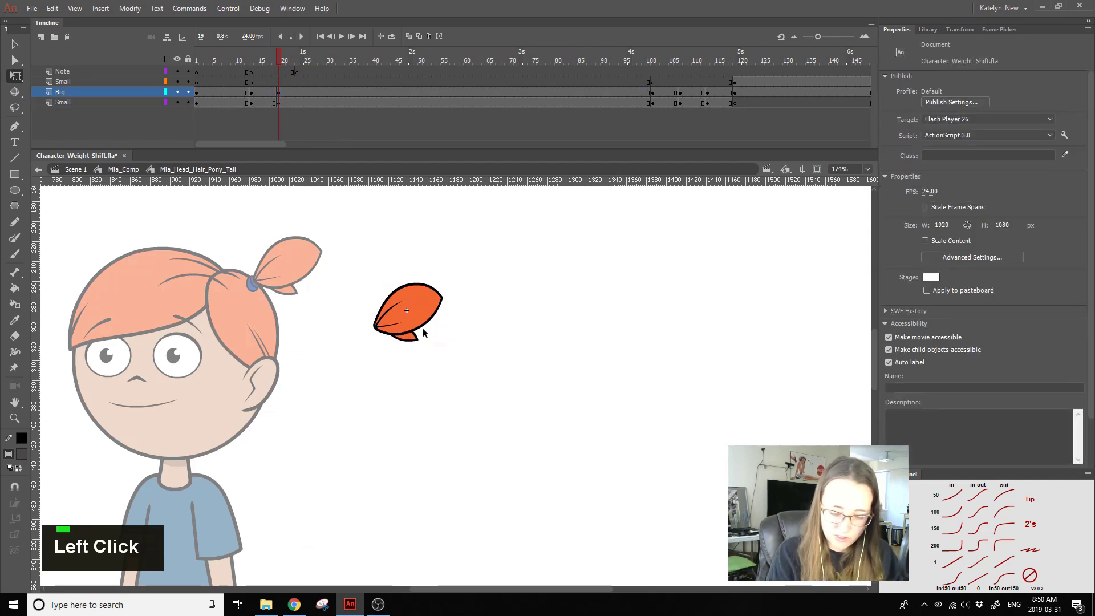
left_click(415, 338)
left_click_drag(428, 338, 435, 313)
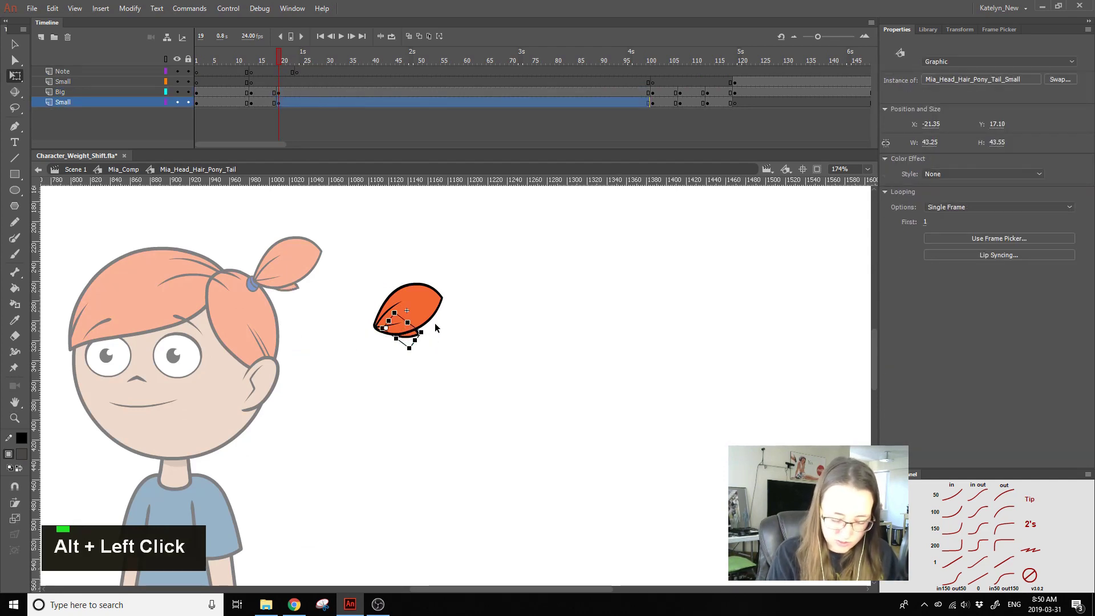
left_click(450, 295)
Step: Duplicate the frame 13 keyframes of the Big and lower Small layers to frame 25
left_click(251, 101)
left_click_drag(251, 101, 311, 101)
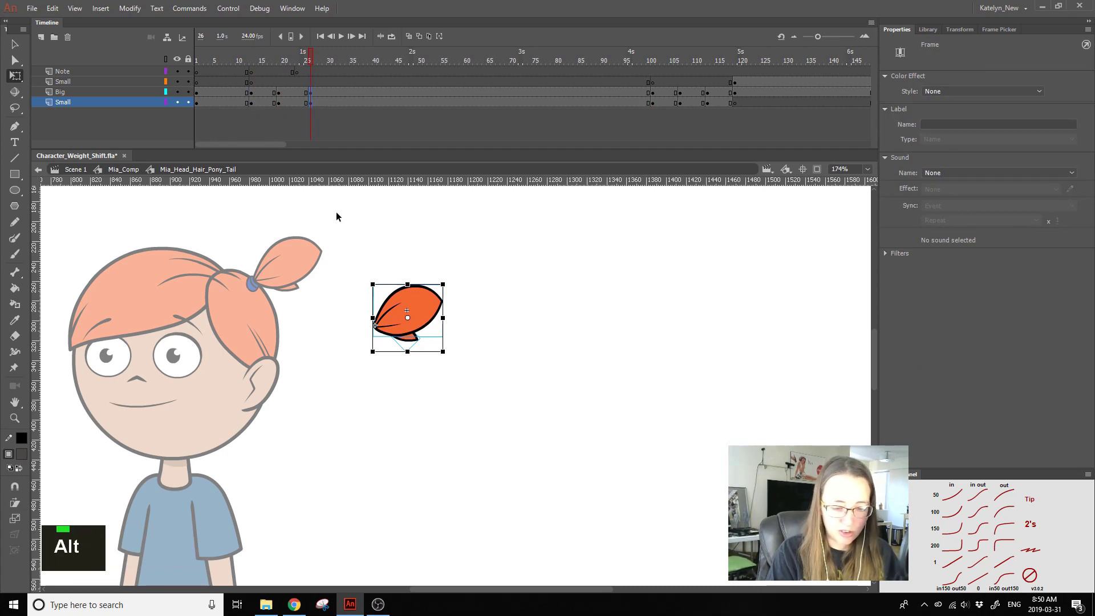
left_click(310, 95)
left_click_drag(310, 95, 284, 54)
left_click(436, 300)
left_click_drag(444, 295, 446, 289)
key("ctrl+z")
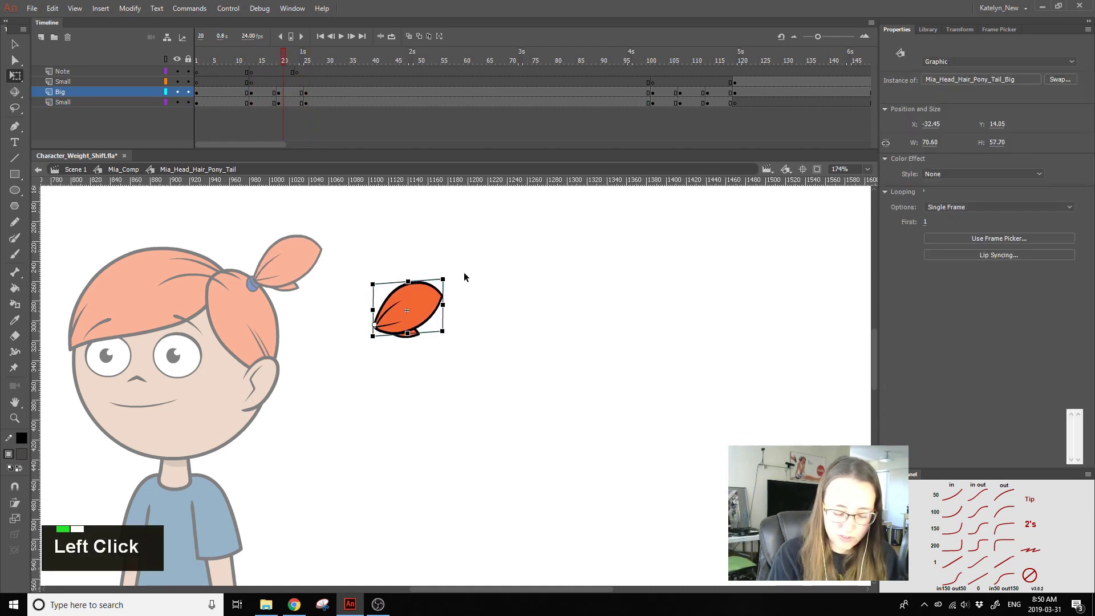
left_click(464, 276)
Step: Return to Mia_Comp and scrub up to frame 23 to compare the pony tail's motion with the head
double_click(438, 238)
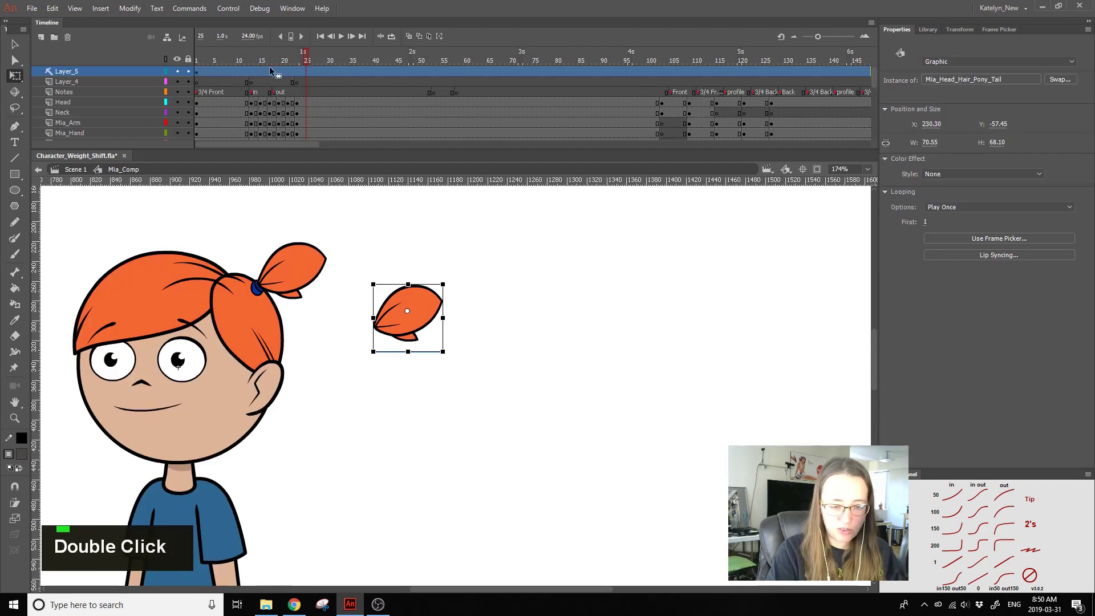
left_click_drag(262, 60, 291, 66)
left_click(302, 37)
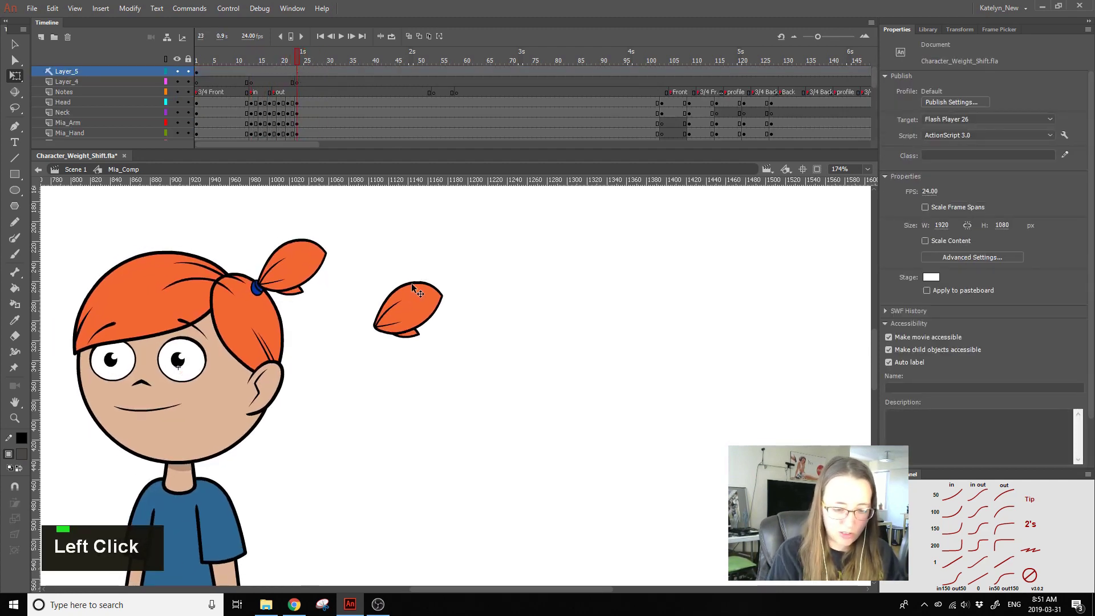
Step: Reopen the loose pony tail symbol and tilt its big and small pieces slightly downward at frame 25
double_click(408, 311)
left_click(308, 65)
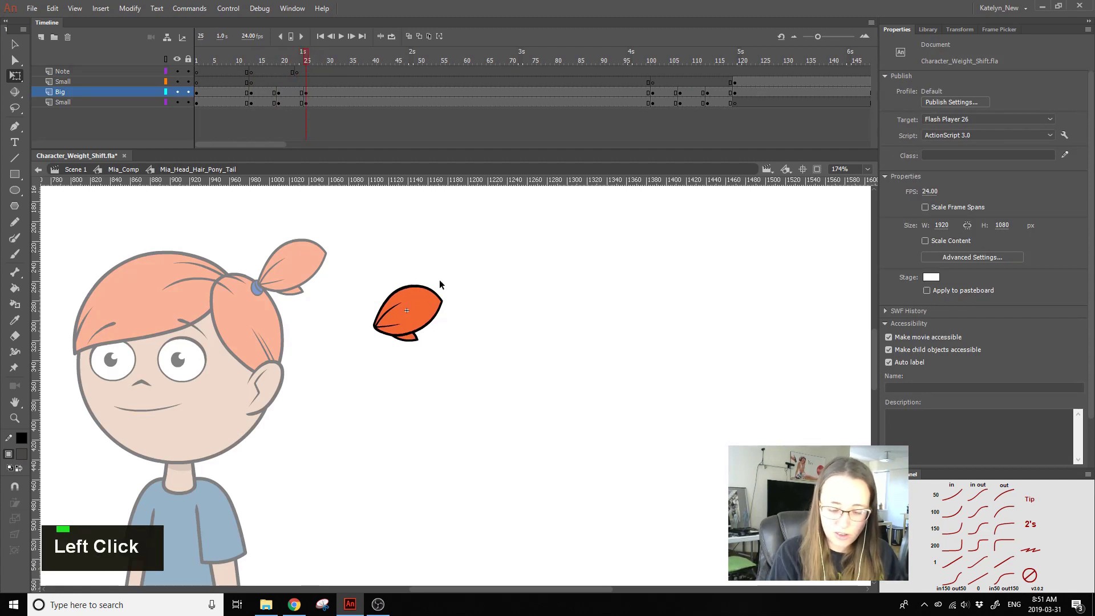
double_click(440, 300)
left_click(455, 301, "alt")
left_click(408, 346)
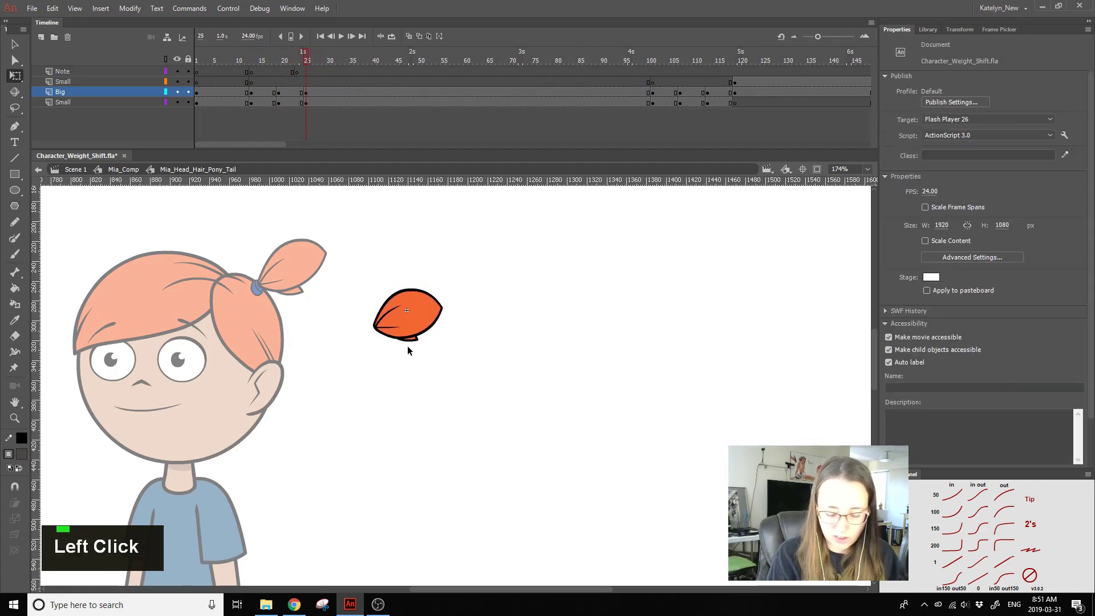
left_click_drag(427, 340, 431, 344)
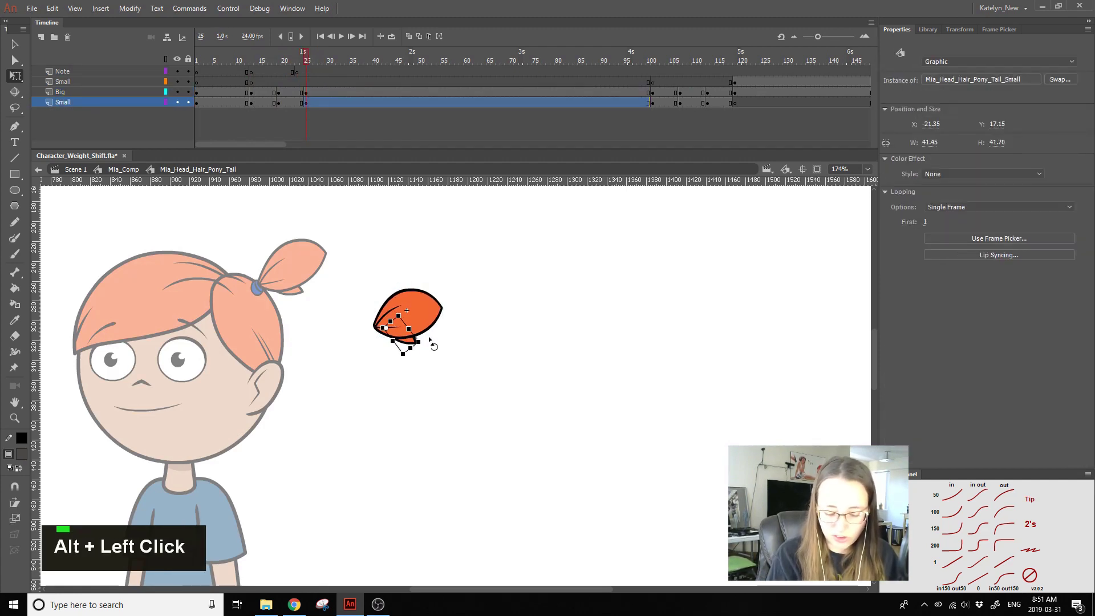
left_click(437, 305)
left_click_drag(436, 292, 436, 293)
Step: Copy the frame 13 keyframes of Big and lower Small to frame 31 and apply classic tweens between the poses
left_click(254, 103)
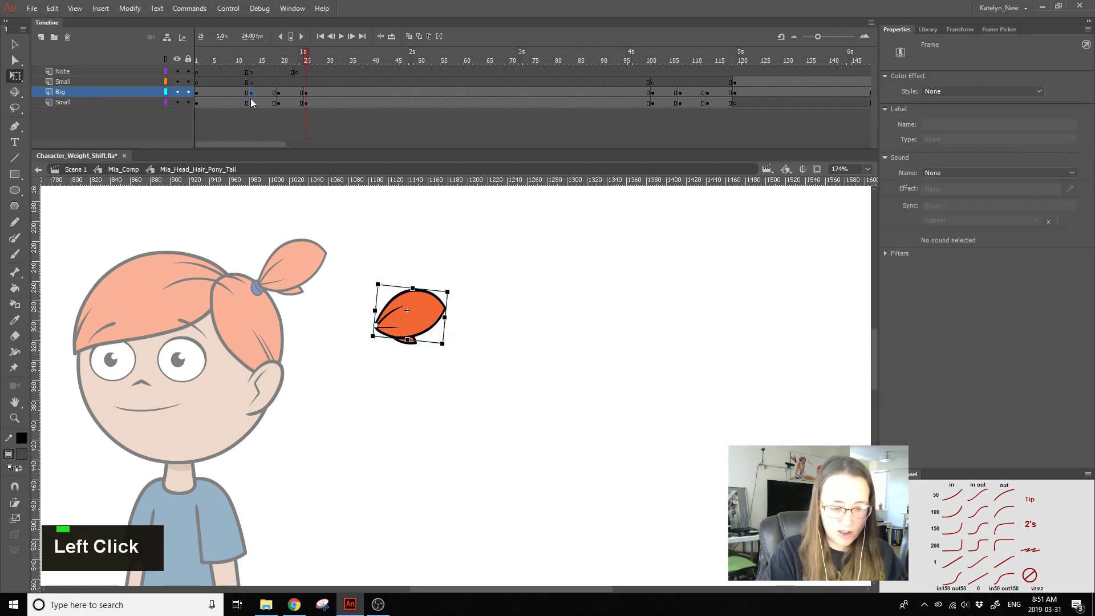
left_click_drag(337, 104, 335, 104)
left_click_drag(335, 64, 324, 101)
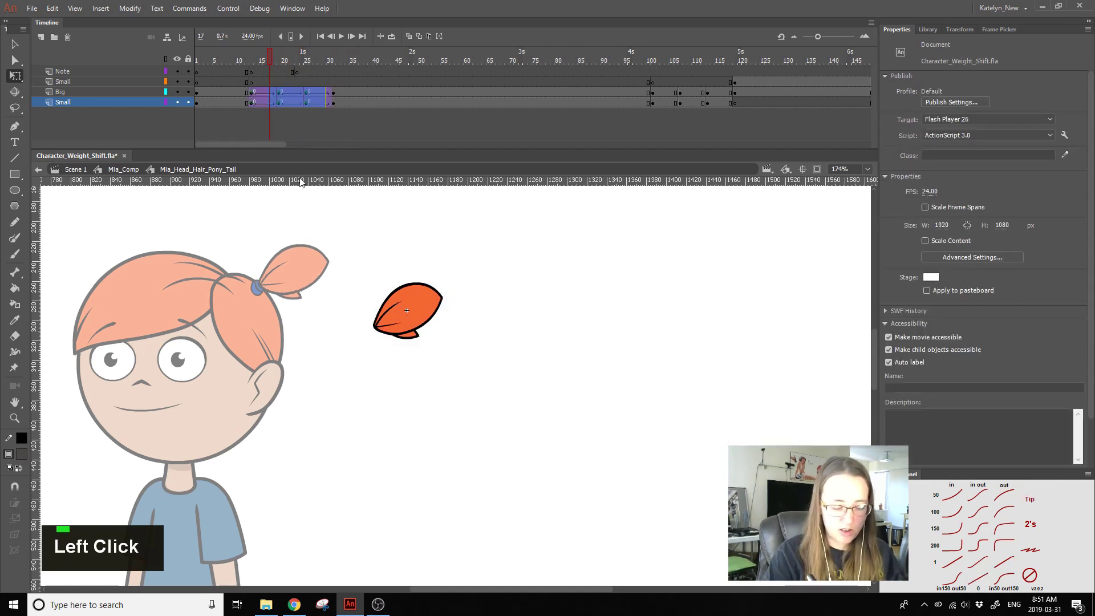
Step: Scrub through the tweened pony tail frames to review the motion and check the tween settings at frame 17
left_click_drag(265, 64, 263, 62)
left_click_drag(306, 60, 254, 58)
left_click(268, 100)
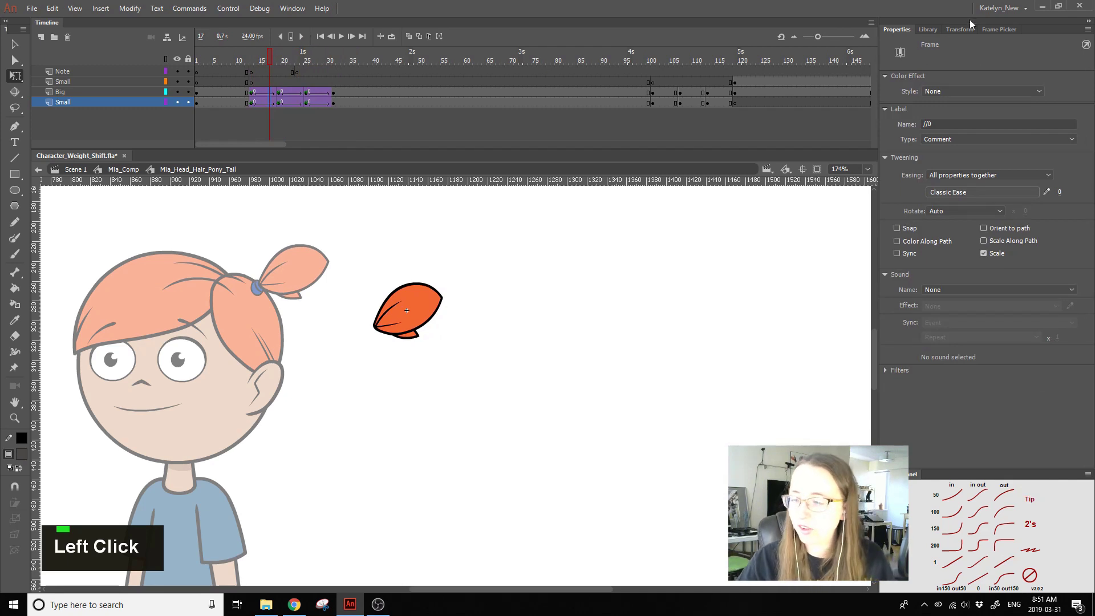
left_click(257, 57)
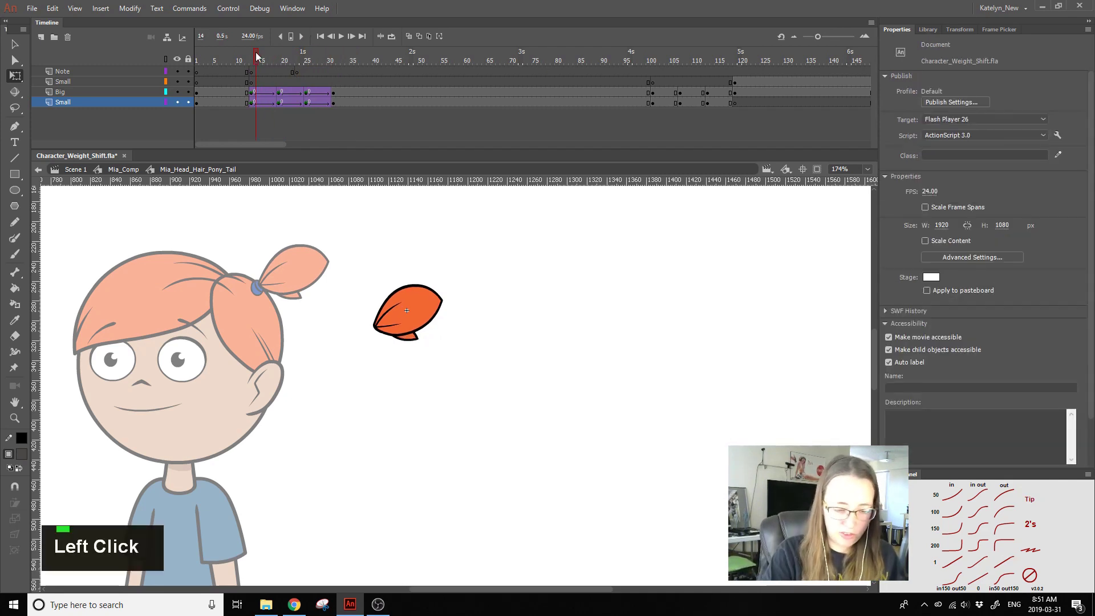
Step: Set the easing of all pony tail tweens on Big and lower Small to Cubic Ease Out and play the motion back
left_click_drag(257, 58, 322, 102)
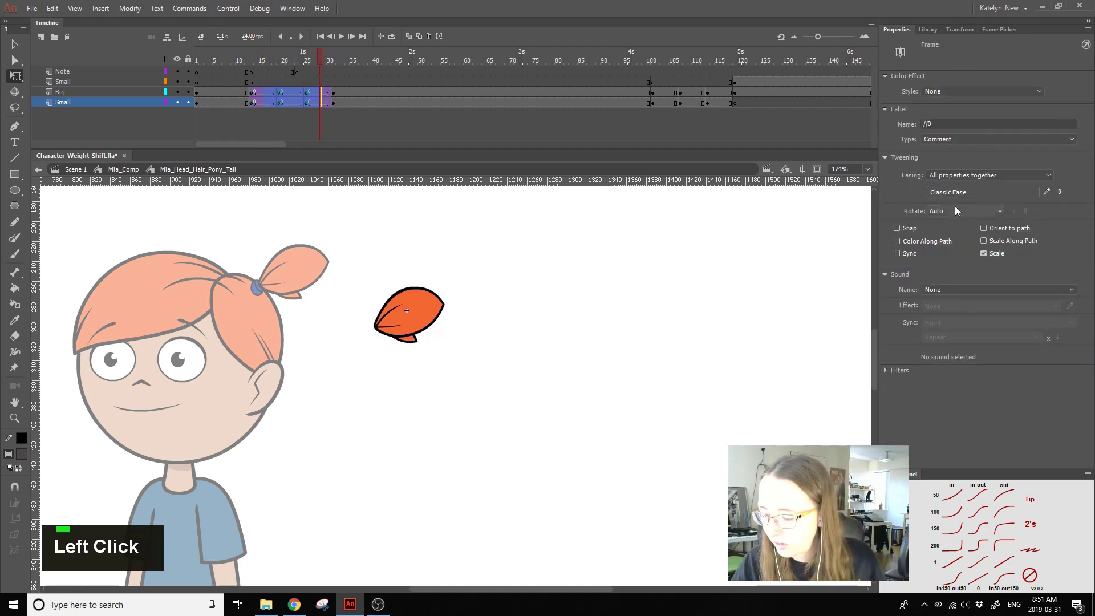
left_click(971, 193)
left_click(788, 244)
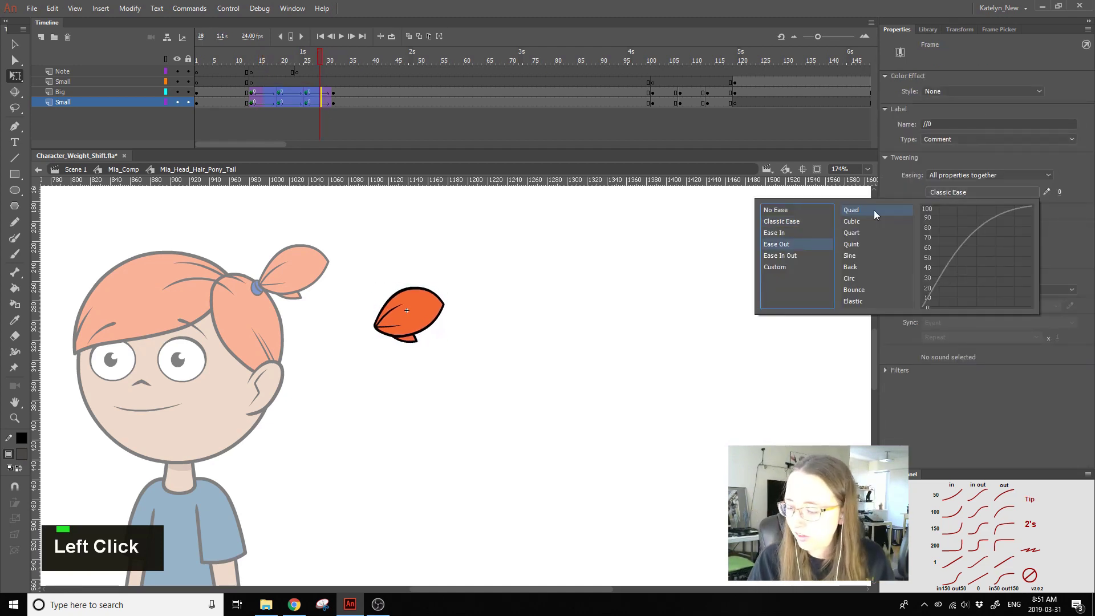
double_click(858, 223)
left_click(607, 346)
left_click(235, 58)
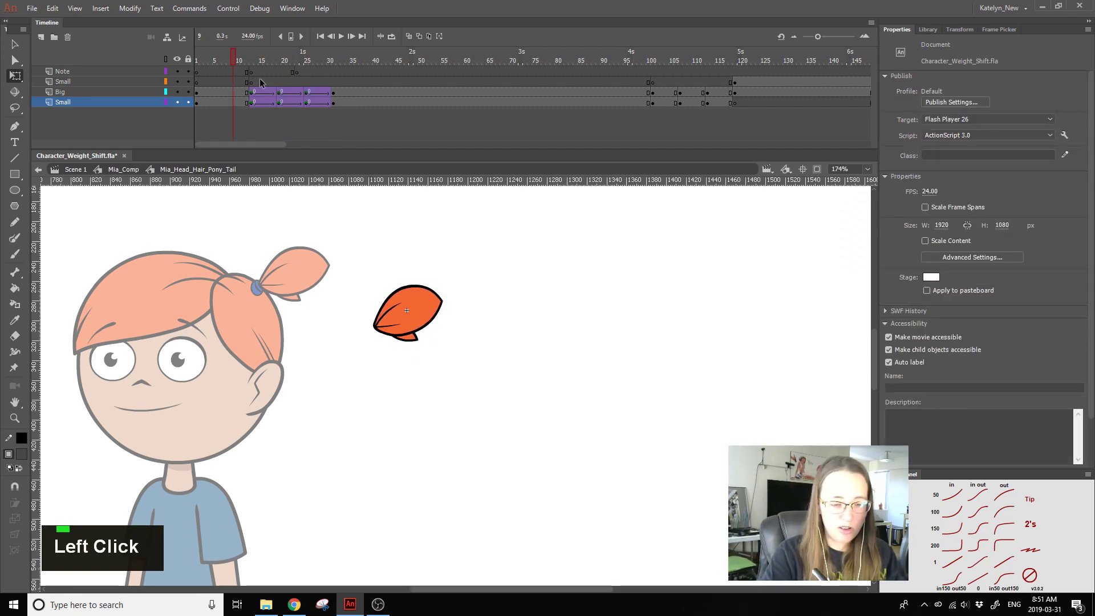
key("Return")
key("Return")
key("Return")
key("Return")
Step: Change the easing of the pony tail tweens on Big and lower Small to Quad Ease Out and replay the motion
left_click(316, 104)
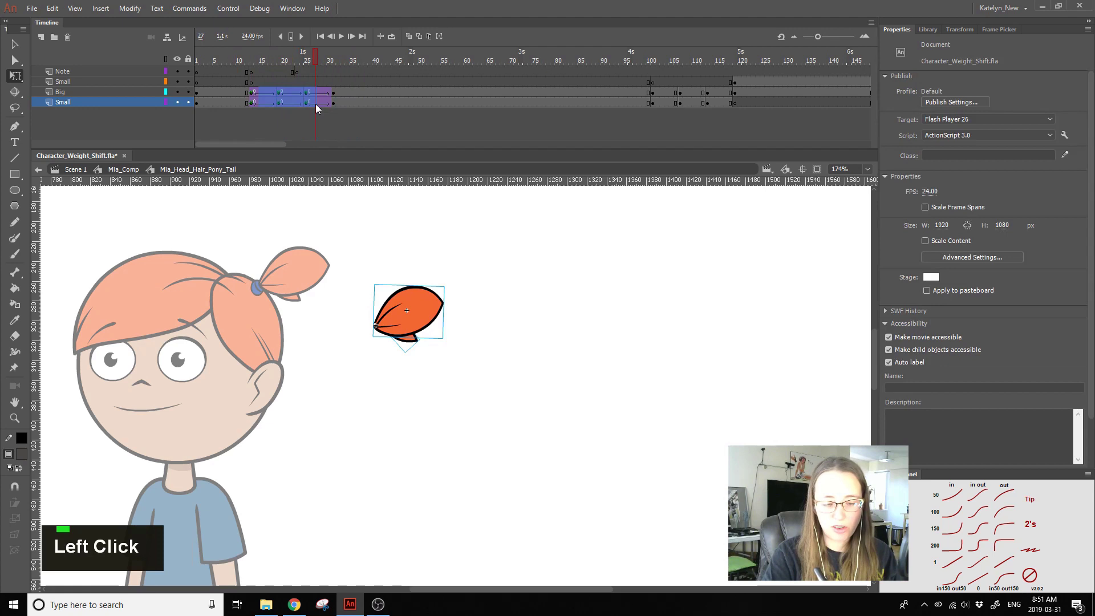
left_click_drag(316, 105, 314, 104)
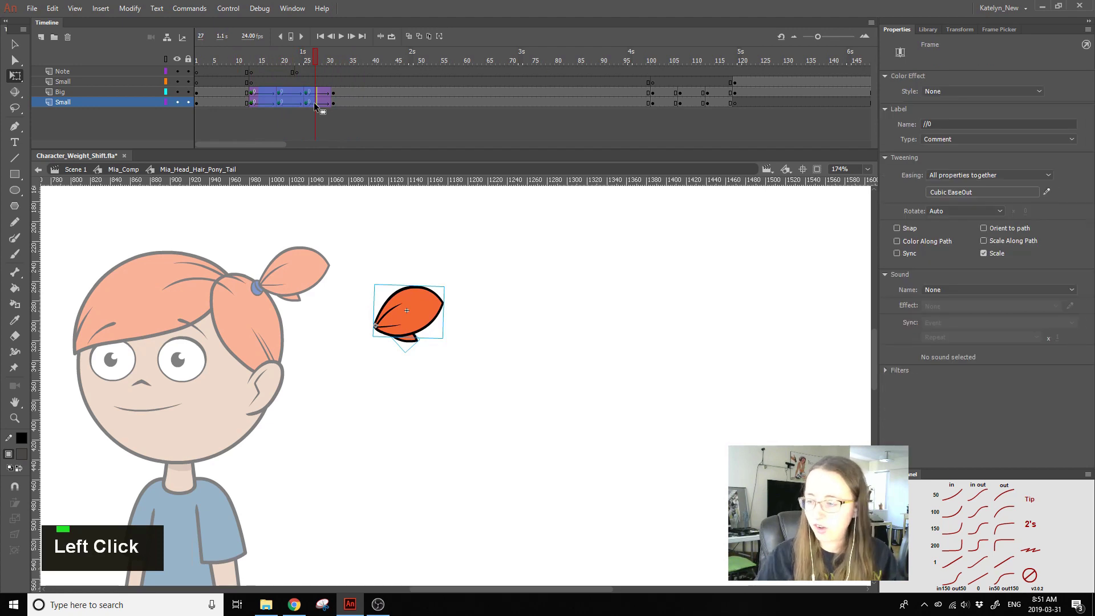
left_click(967, 192)
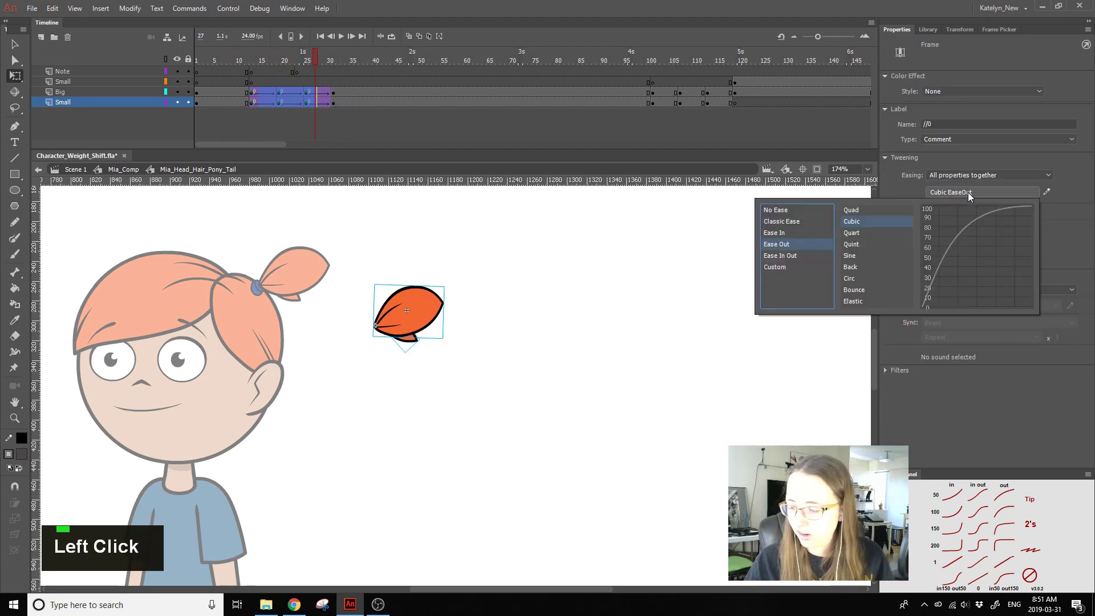
double_click(861, 211)
left_click(654, 330)
key("Return")
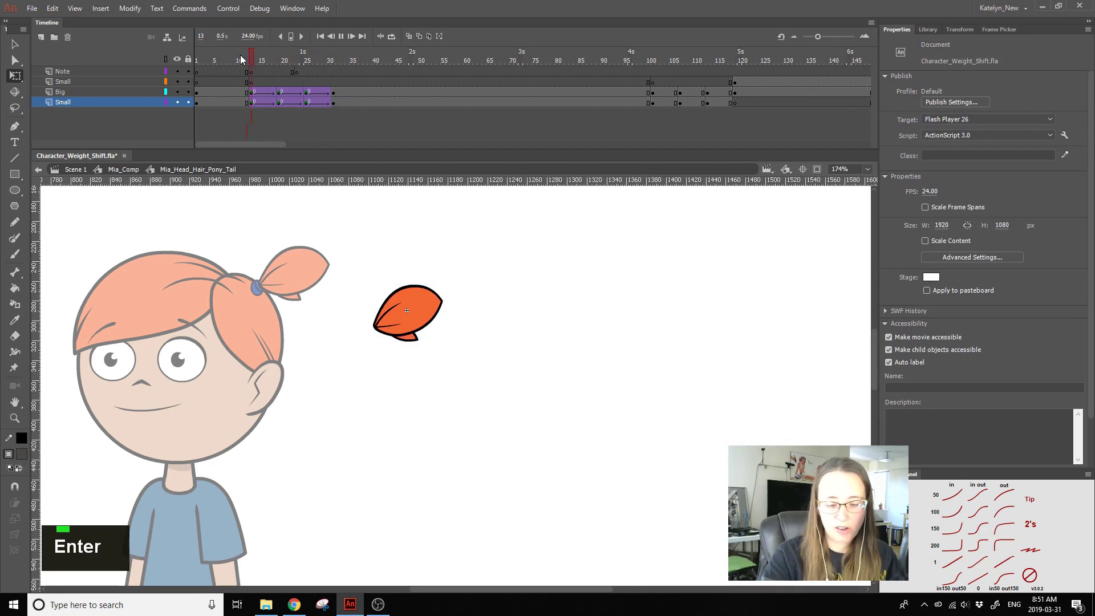
left_click(255, 63)
key("Return")
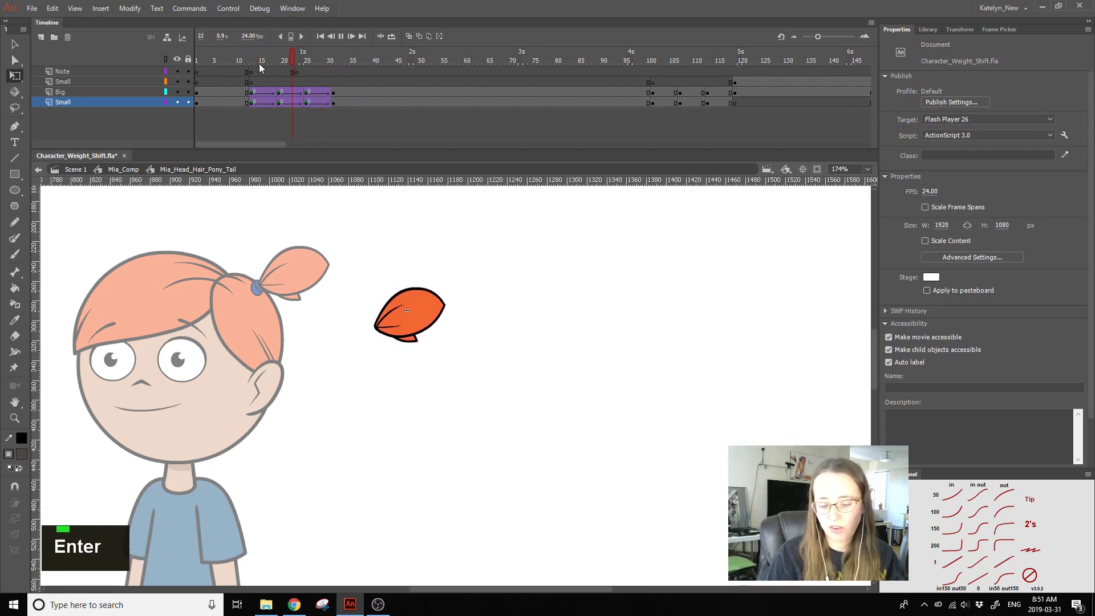
Step: Check the big pony tail piece's settings at frame 34 and the lower Small layer's tween at frame 29
left_click(472, 361)
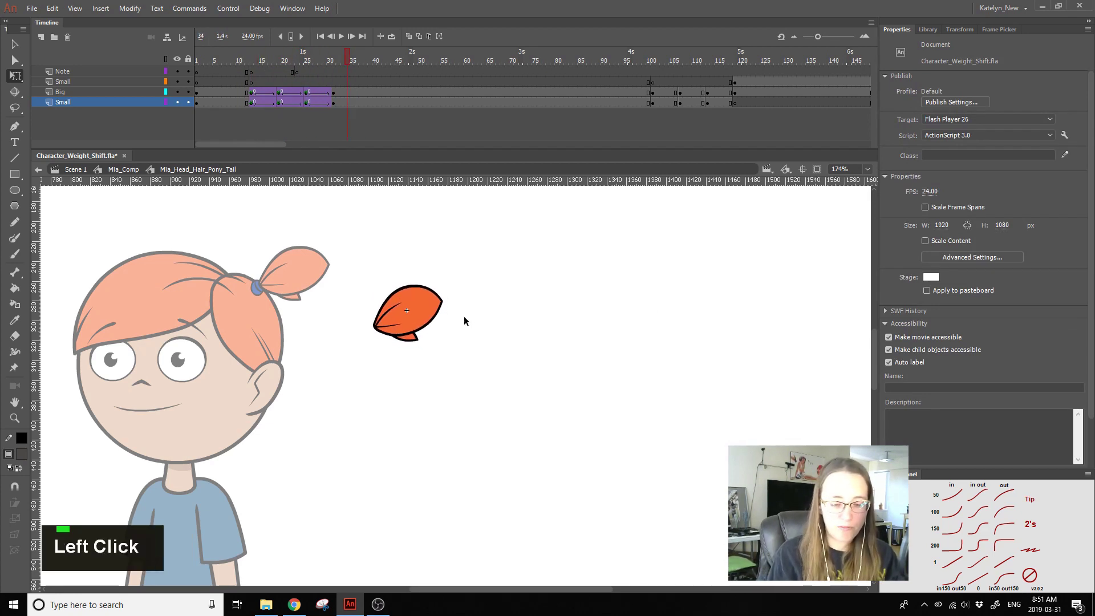
left_click(417, 306)
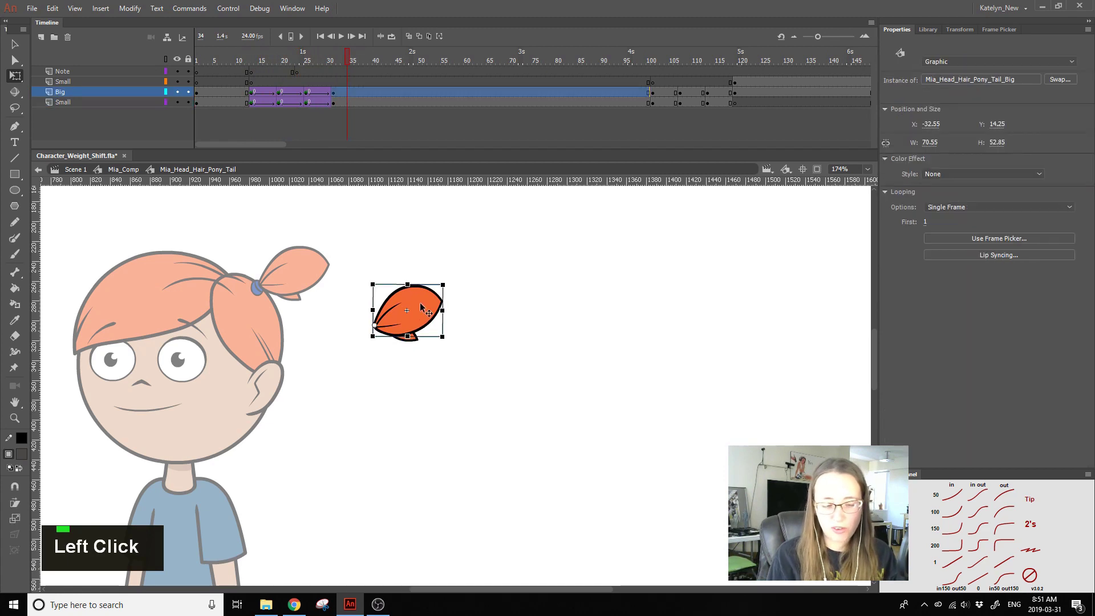
left_click(323, 101)
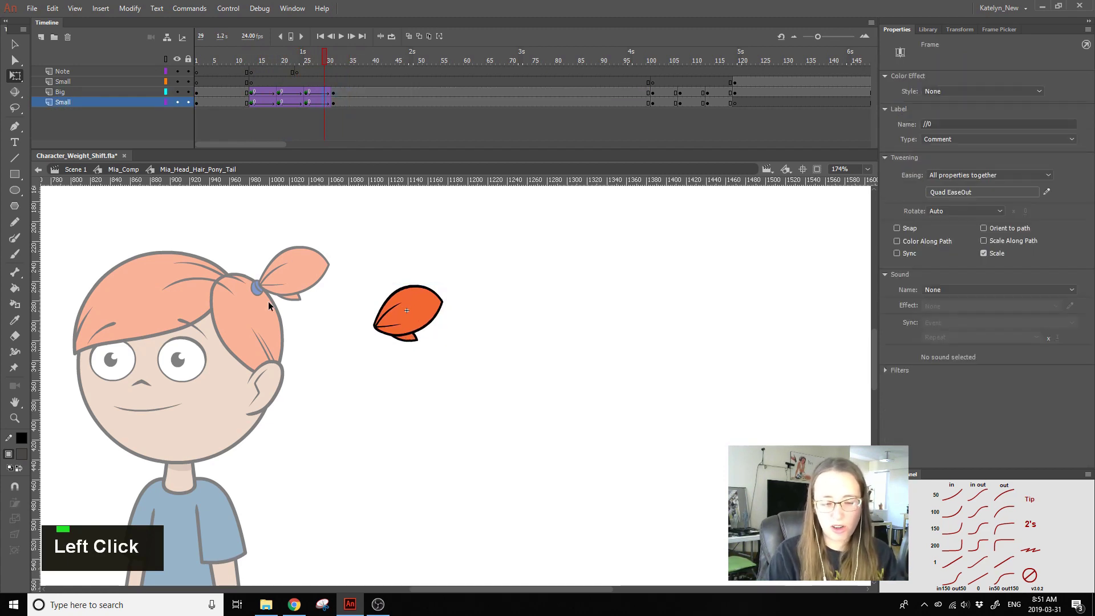
Step: Return to Mia_Comp and play back the head movement together with the pony tail animation
left_click(982, 192)
left_click(645, 361)
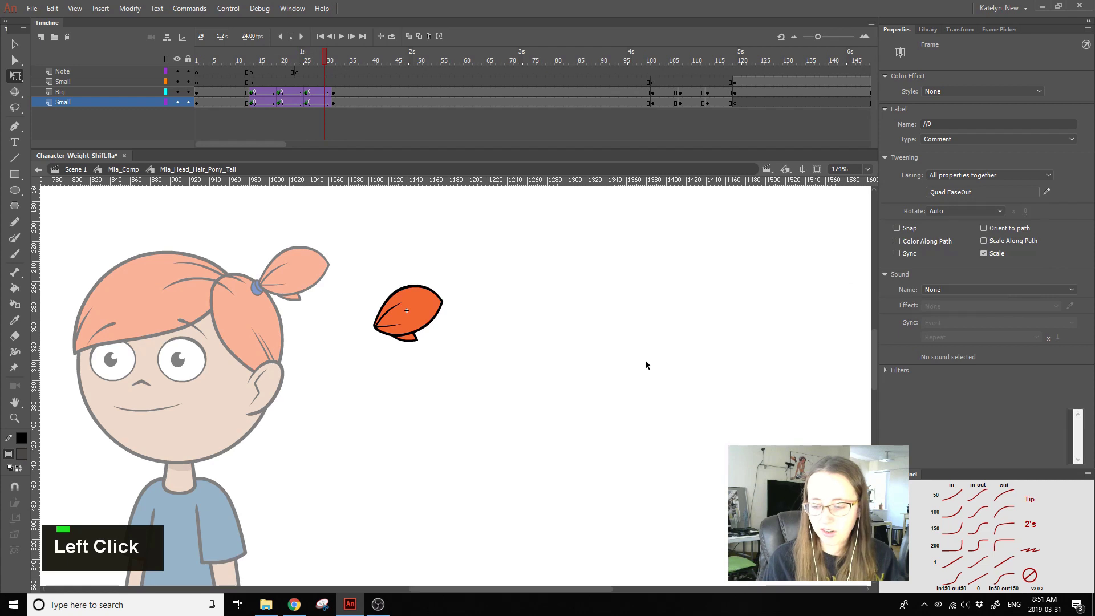
double_click(374, 383)
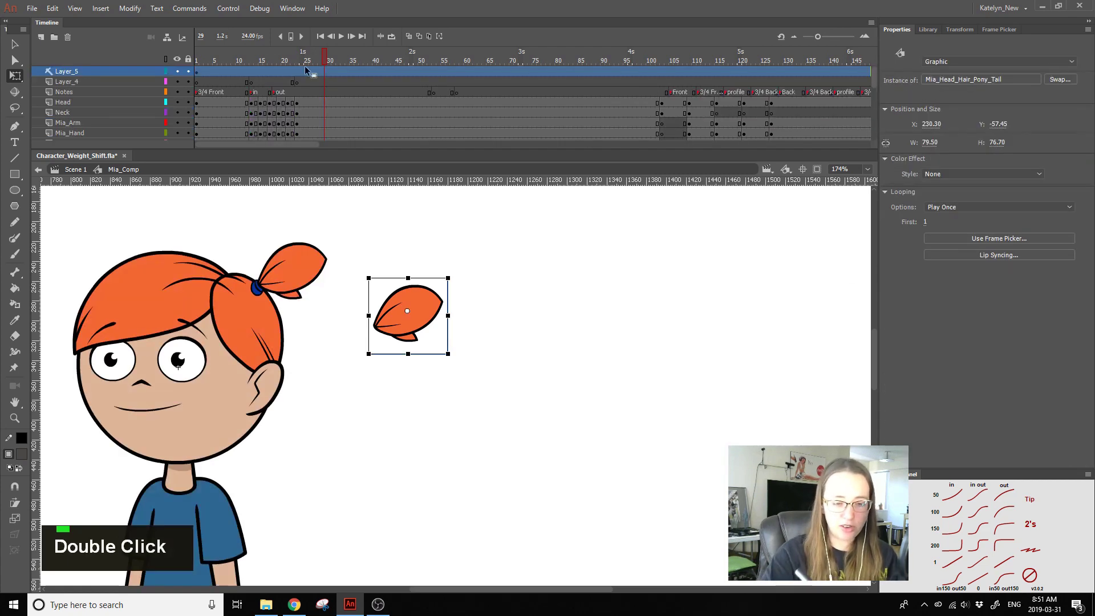
left_click(248, 57)
key("Return")
key("Return")
left_click(234, 55)
key("Return")
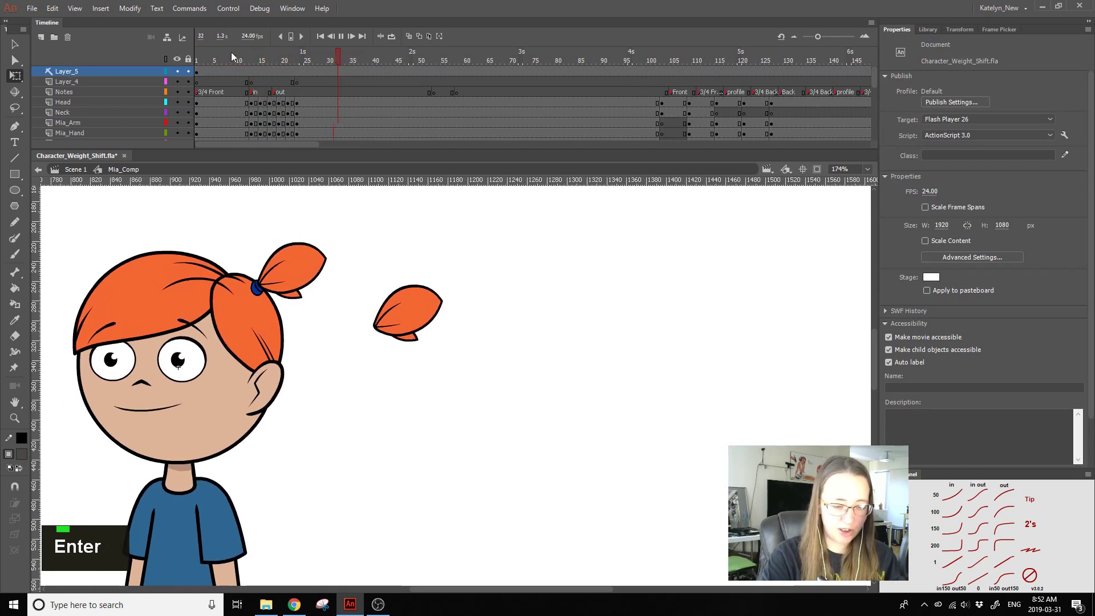
key("Return")
left_click_drag(259, 57, 275, 89)
key("Return")
key("Return")
Step: In Mia_Head_Hair_Pony_Tail, convert every tweened frame on Big and lower Small to keyframes and remove the tweens
double_click(413, 317)
left_click(293, 101)
left_click_drag(293, 101, 334, 100)
key("F6")
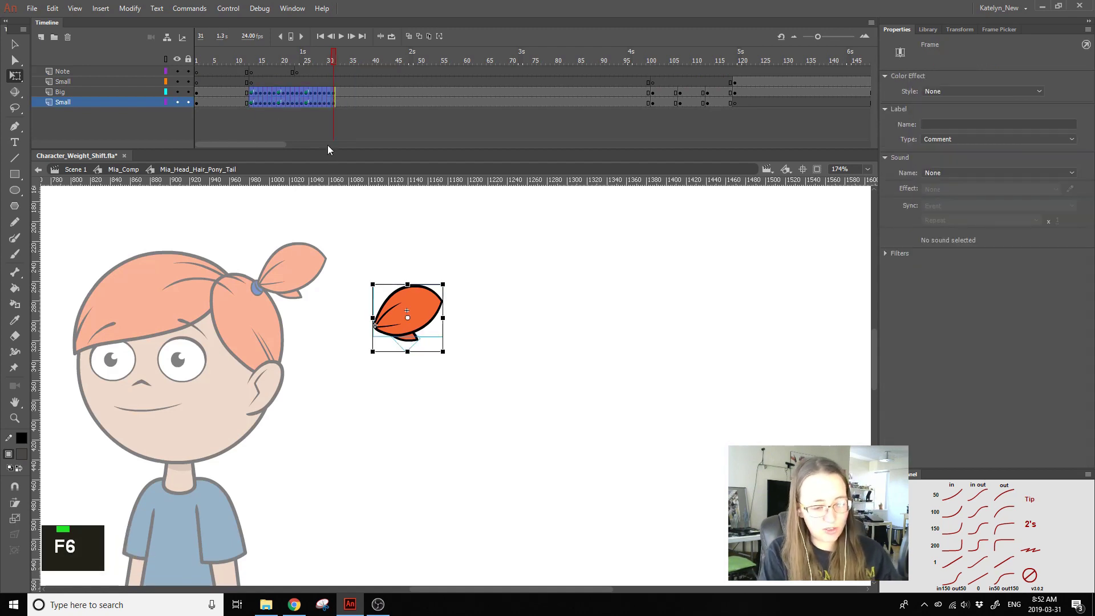
right_click(320, 94)
left_click(385, 128)
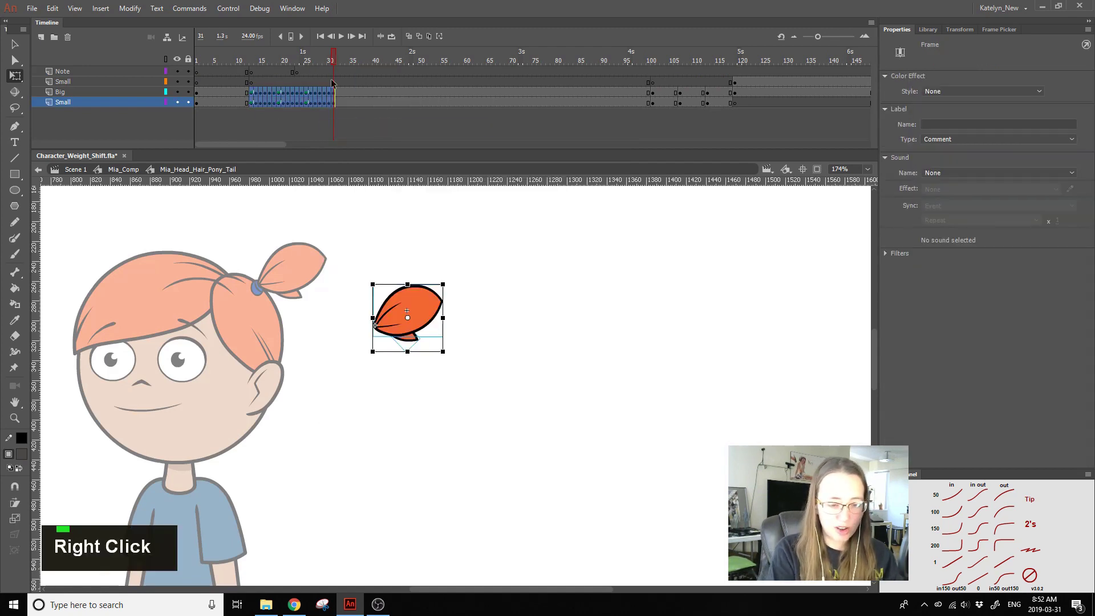
Step: Clear every other keyframe on Big and lower Small between frames 13 and 31 so the pony tail animates on twos
left_click(275, 57)
left_click_drag(254, 91, 334, 101)
key("shift+F6")
key("shift+F6")
key("shift+F6")
key("shift+F6")
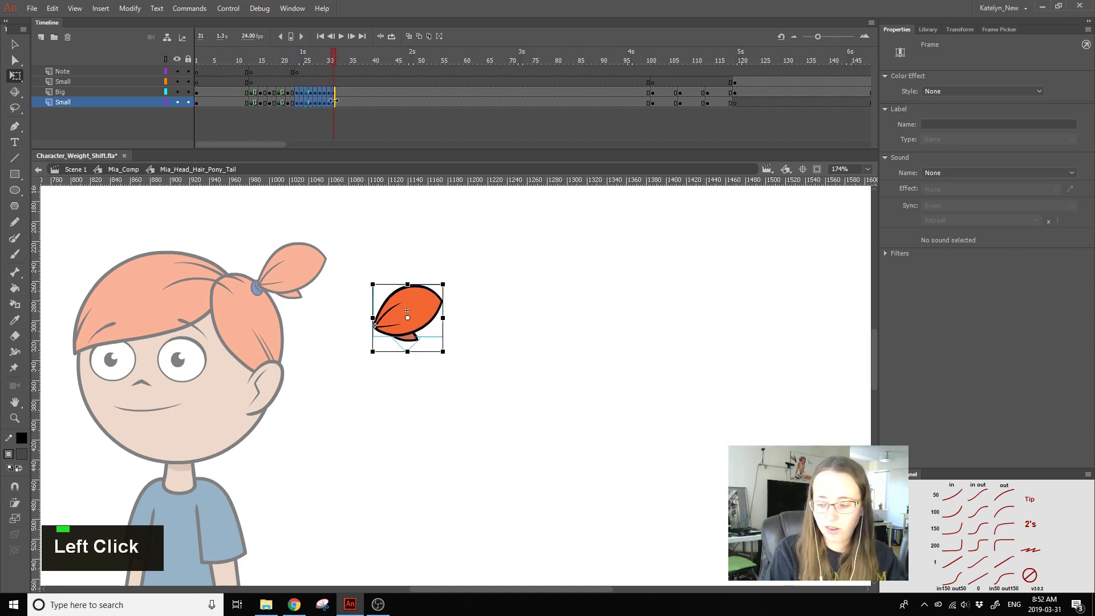
left_click(1039, 570)
left_click(406, 457)
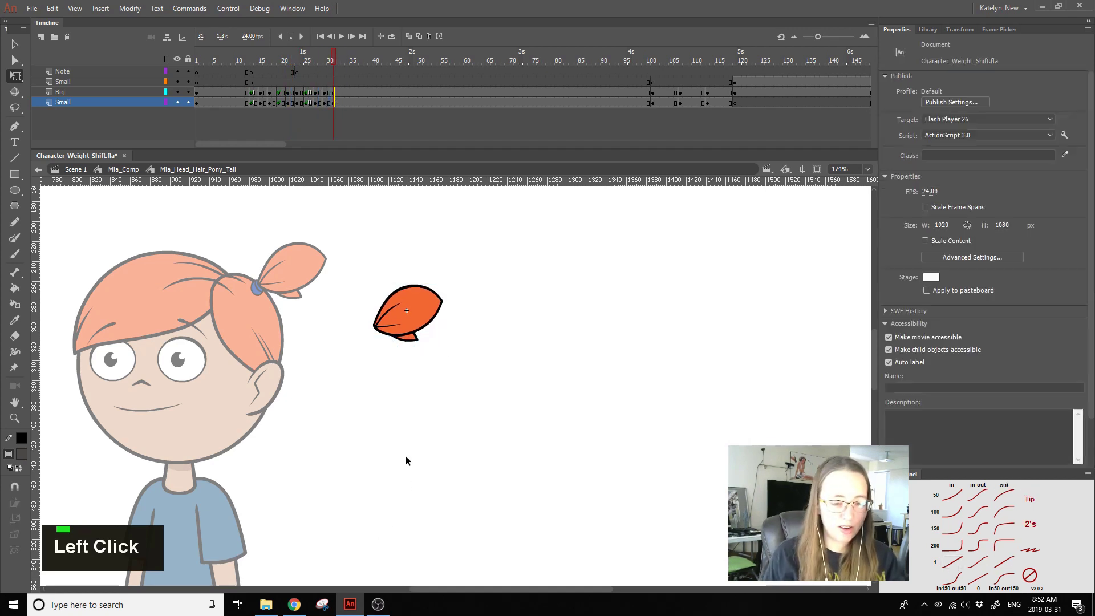
Step: Play back the pony tail on twos, then return to Mia_Comp and replay it alongside the head
key("Return")
left_click(394, 376)
double_click(379, 340)
key("Return")
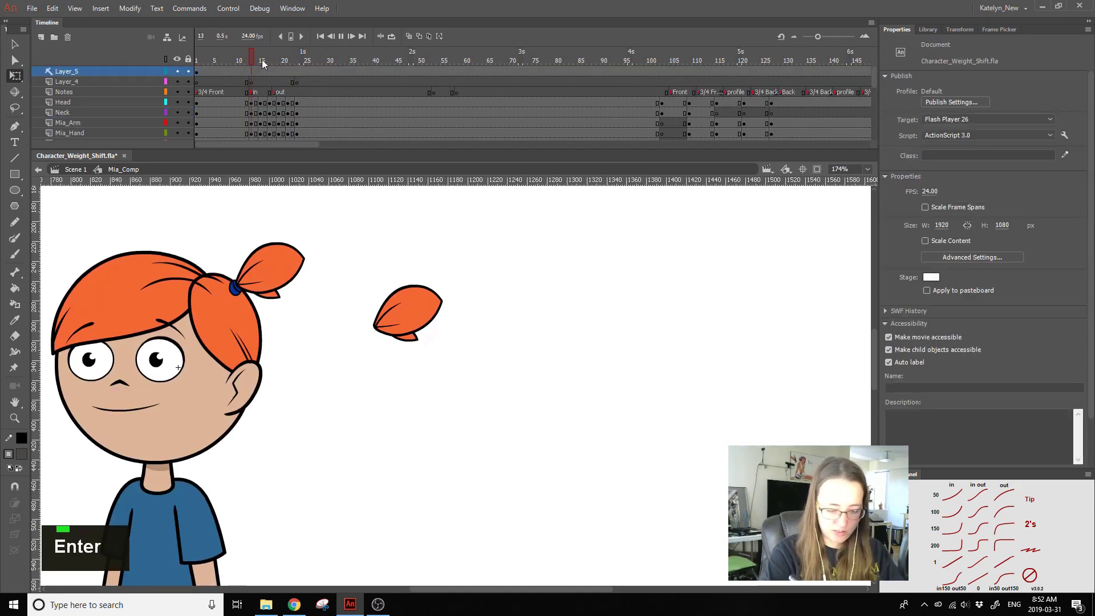
key("Return")
Step: Delete Layer_5 with the loose pony tail copy from Mia_Comp
left_click(400, 309)
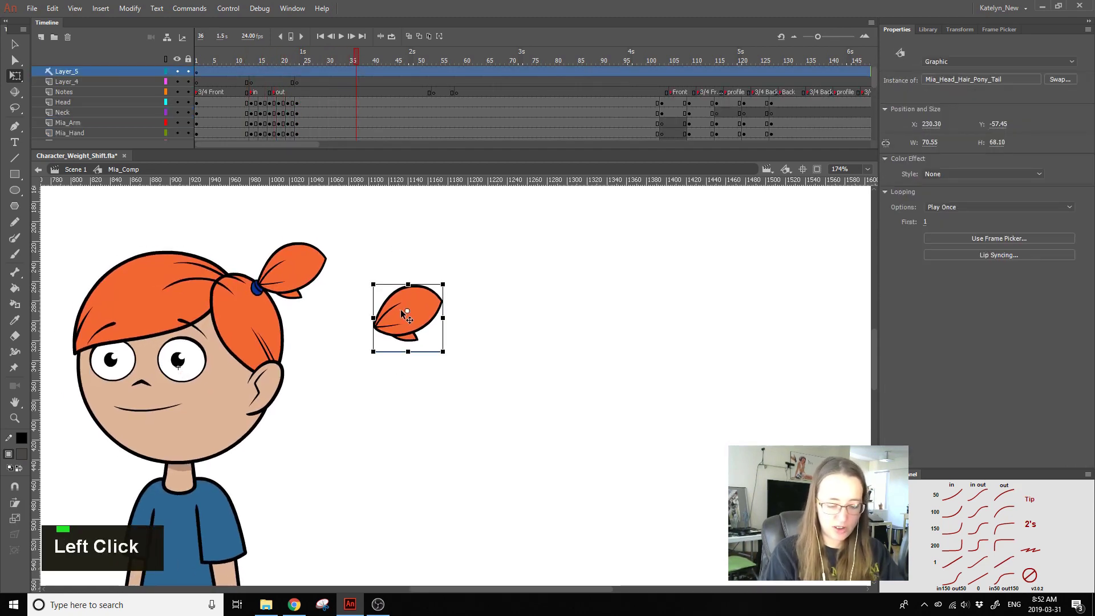
left_click(71, 36)
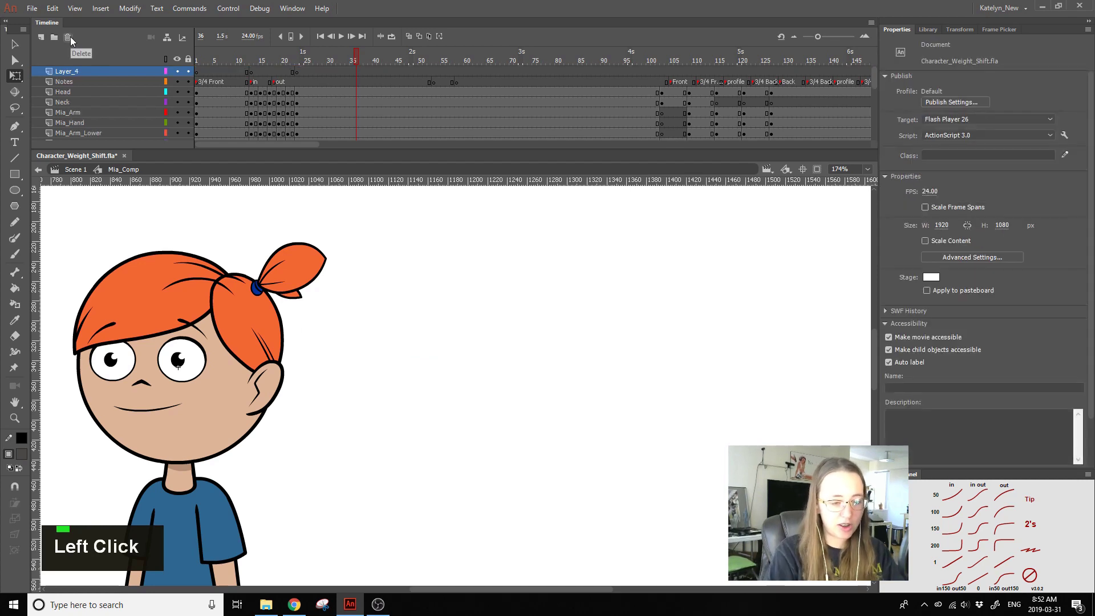
Step: Play back the weight shift with the full body in view and save the file
left_click(15, 418)
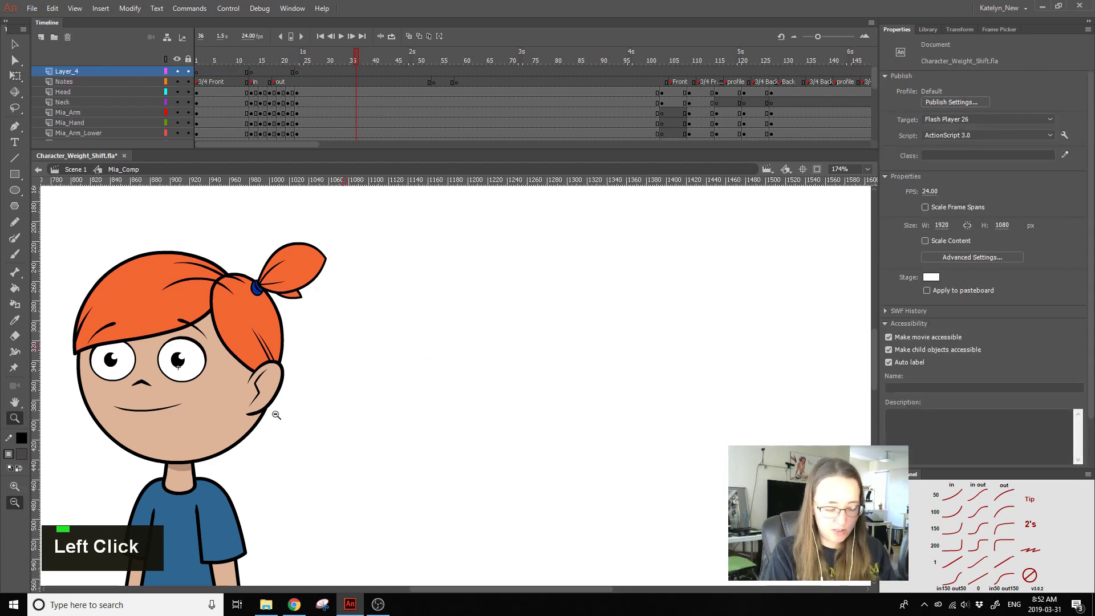
left_click(275, 417)
left_click(522, 490)
left_click_drag(311, 519, 476, 340)
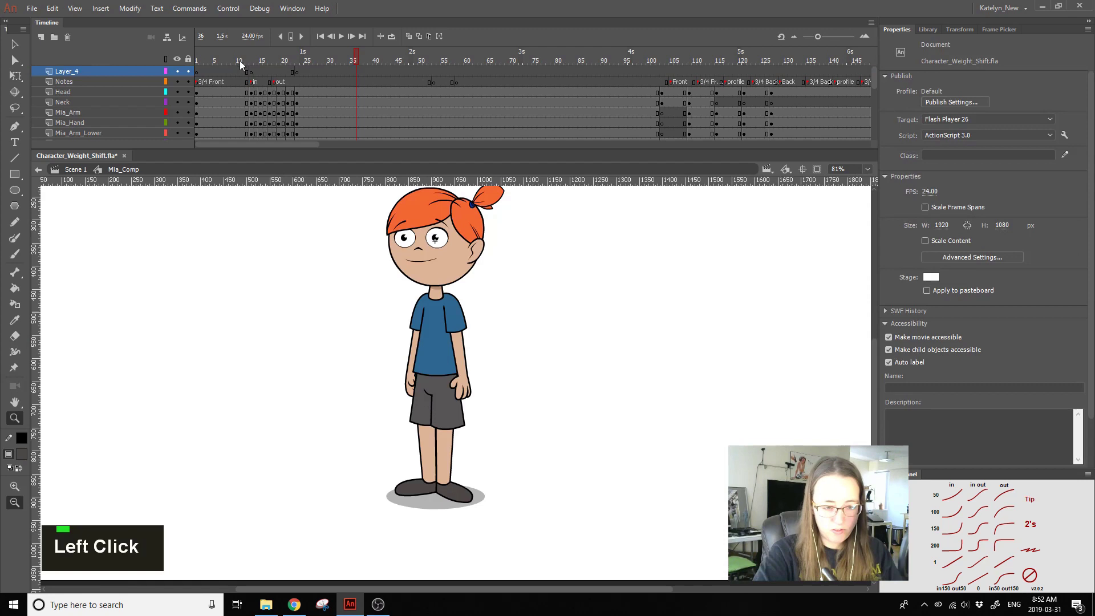
left_click(241, 60)
key("Return")
key("Return")
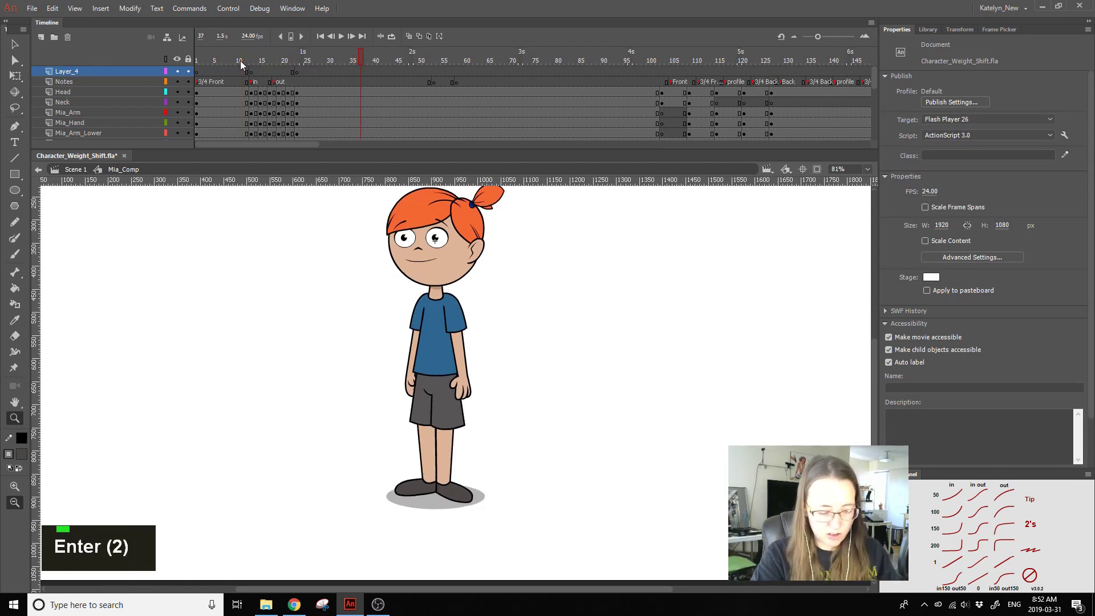
key("ctrl+s")
Step: Replay the weight shift from just before frame 15 to review the whole figure's motion
key("space")
left_click_drag(513, 274, 483, 305)
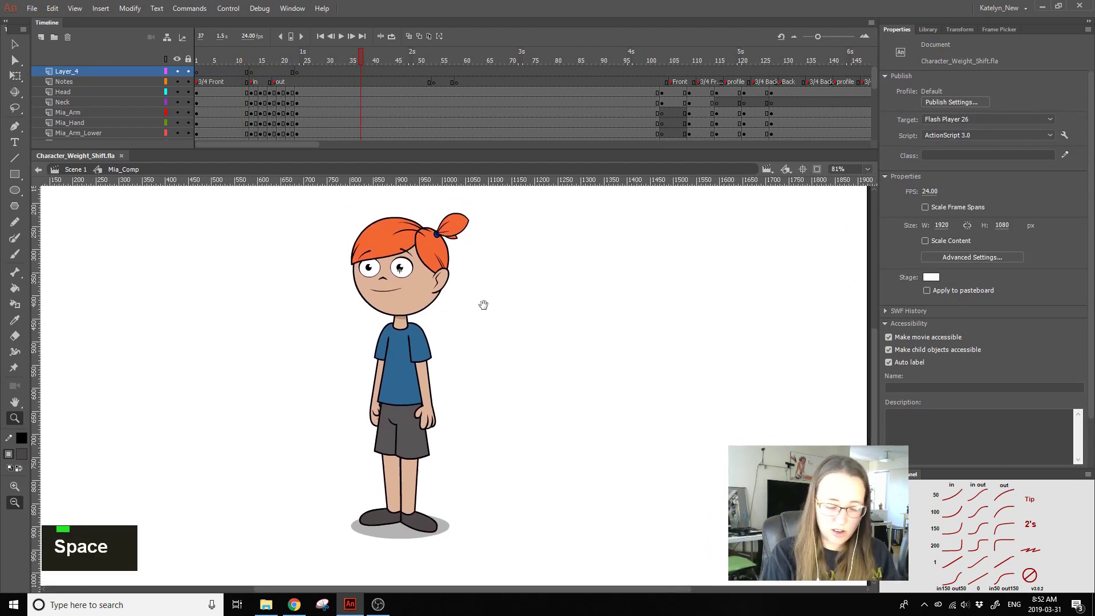
left_click_drag(263, 57, 252, 59)
key("Return")
key("Return")
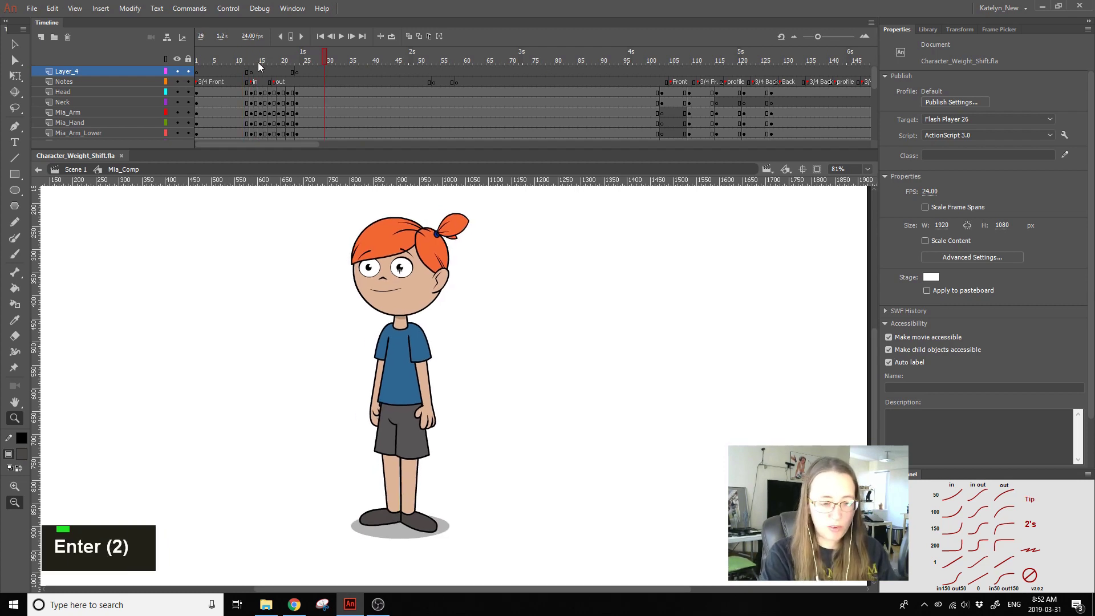
Step: Go to frame 15 of Mia_Comp and open Mia_Head_Eye_Outline inside Mia_Head for editing
left_click(258, 62)
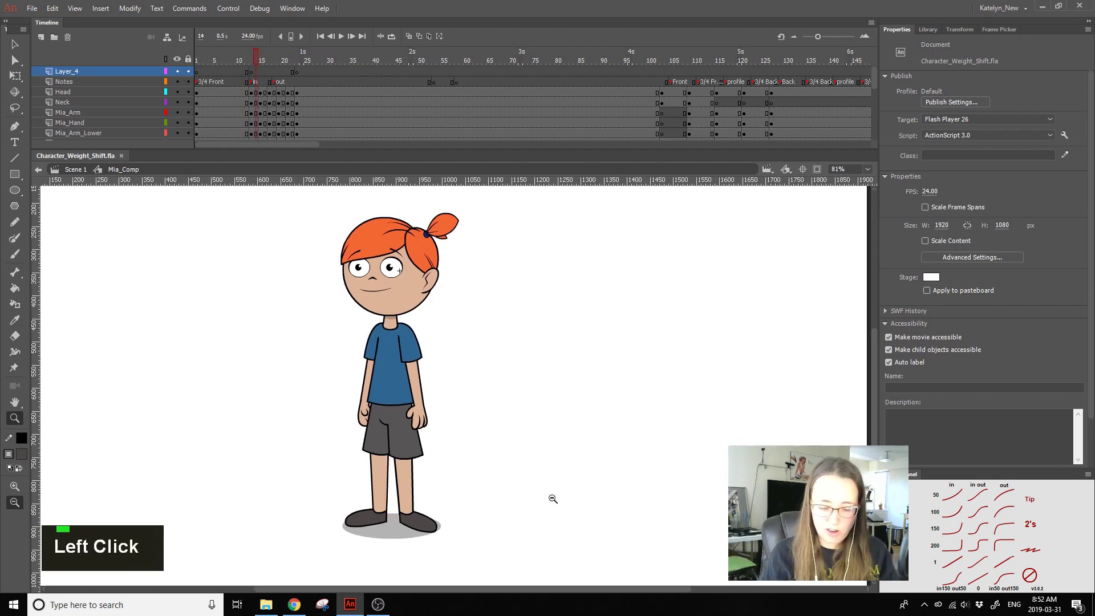
left_click_drag(302, 409, 499, 204)
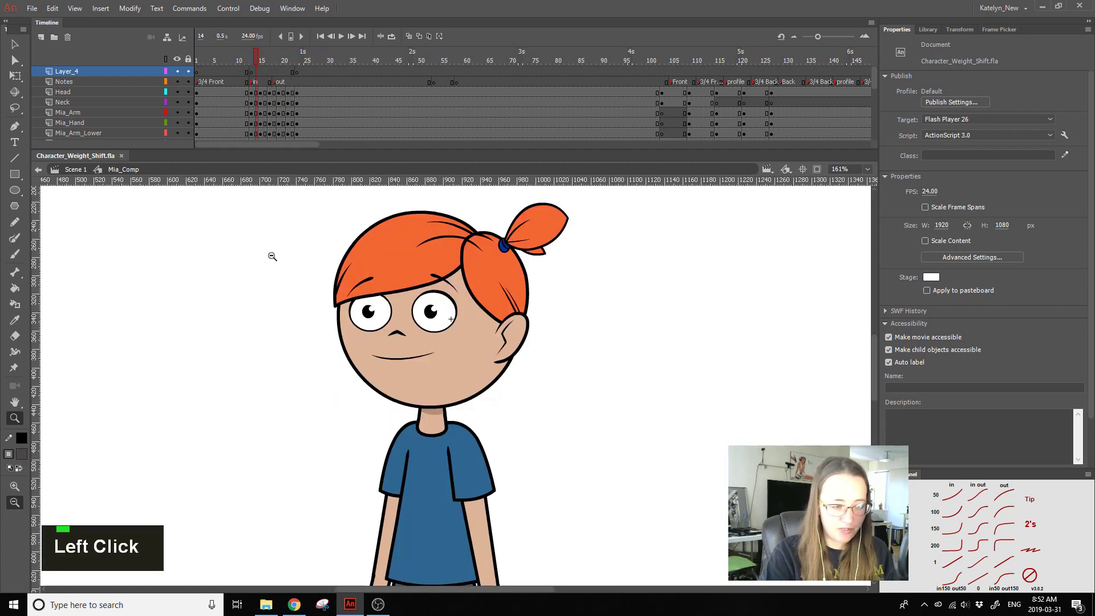
left_click(260, 62)
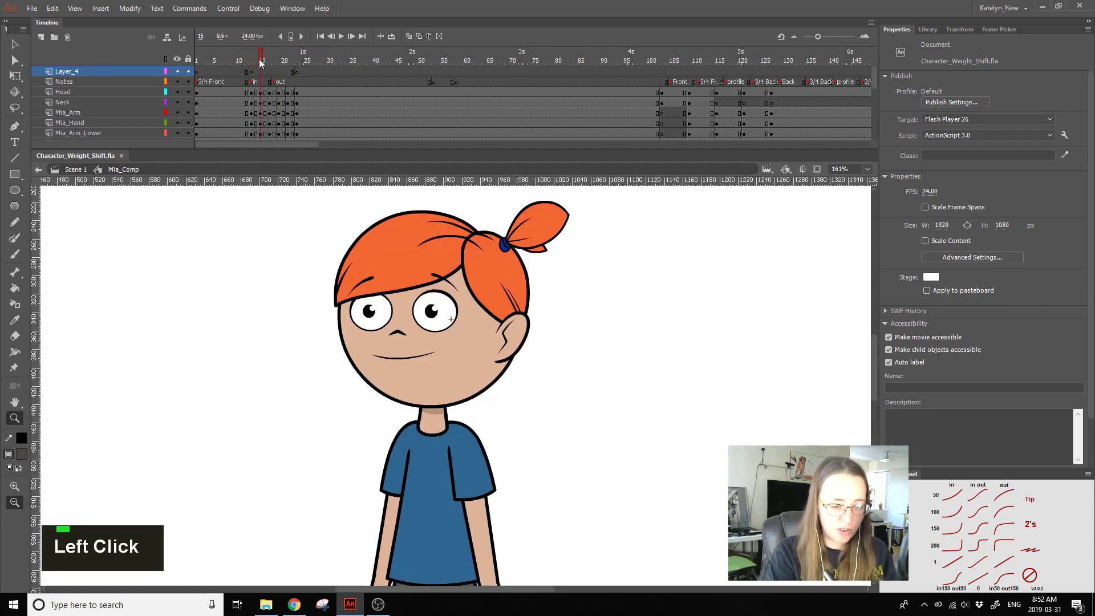
left_click(15, 44)
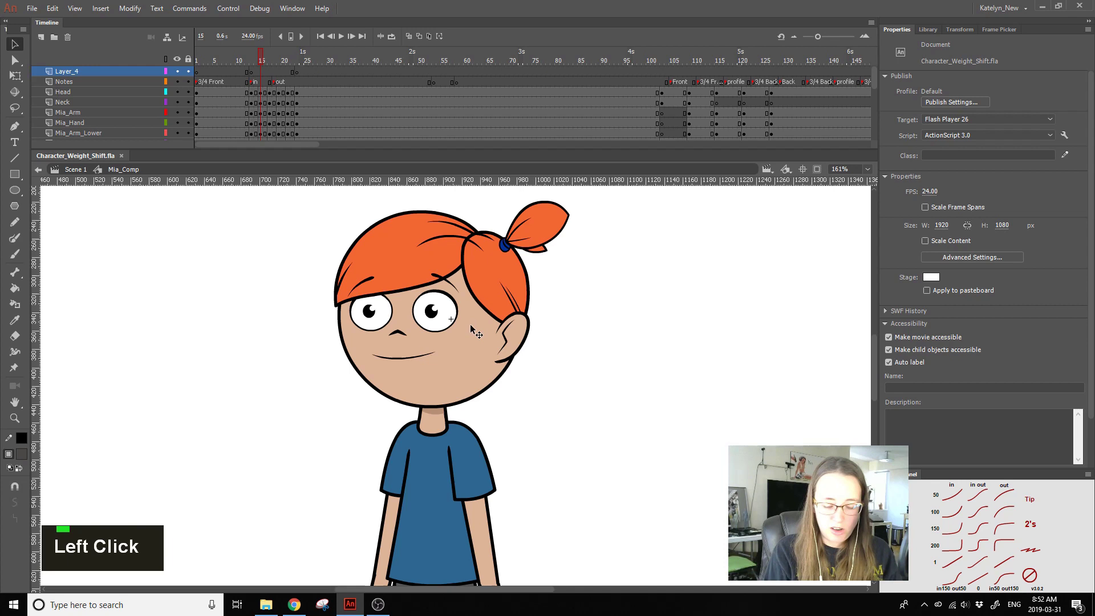
left_click(436, 330)
double_click(436, 330)
double_click(441, 329)
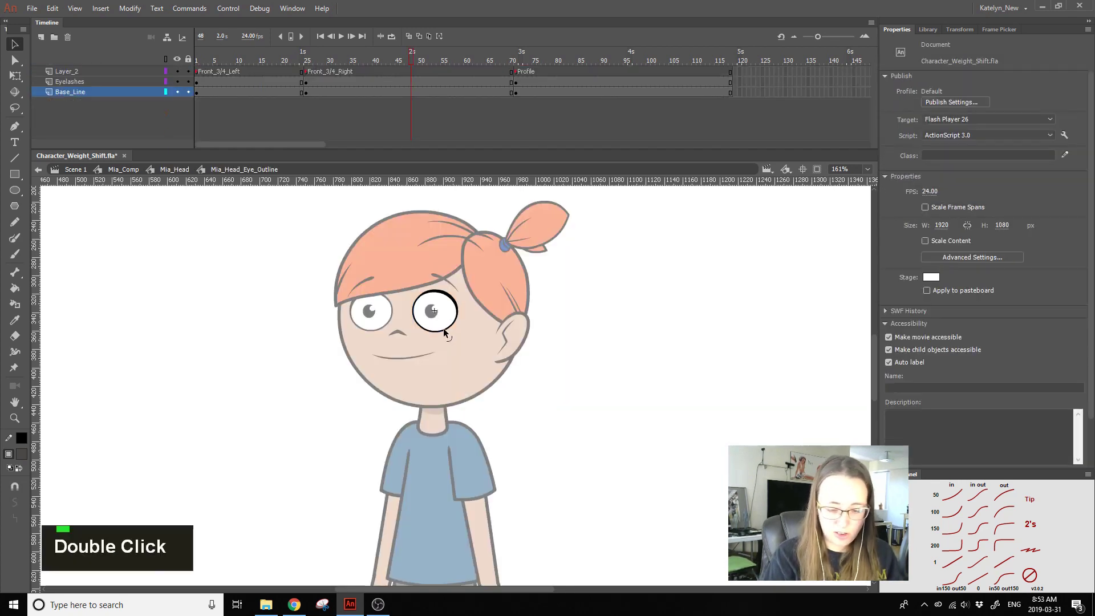
left_click(443, 328)
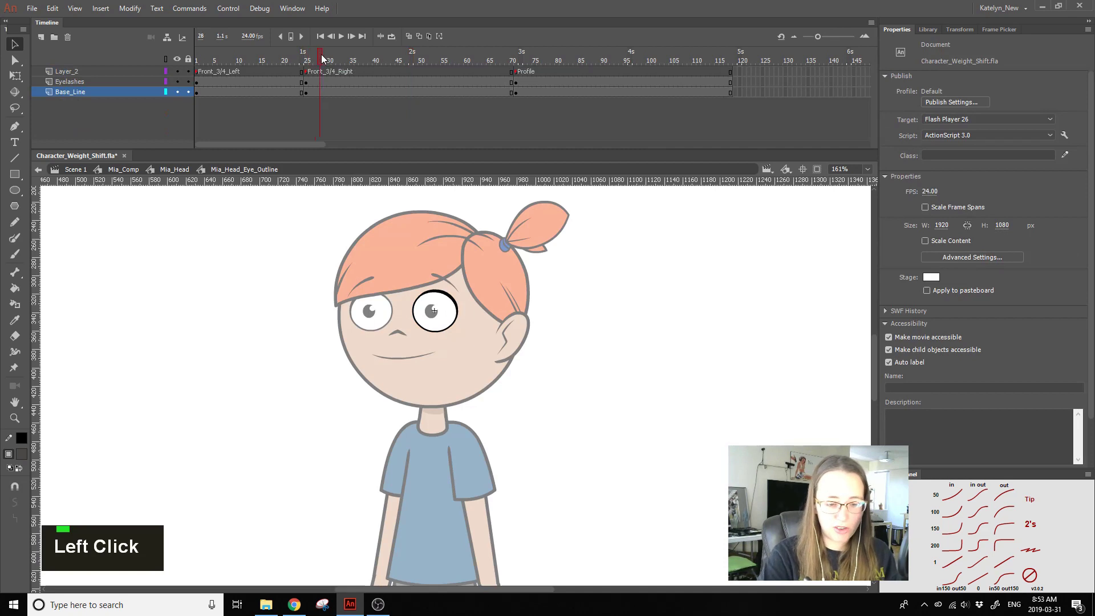
Step: Insert keyframes on Eyelashes and Base_Line at frames 27, 29, 31 and 33
left_click(317, 91)
key("F6")
left_click(328, 92)
key("F6")
left_click(336, 92)
key("F6")
left_click(347, 92)
left_click_drag(342, 92, 342, 83)
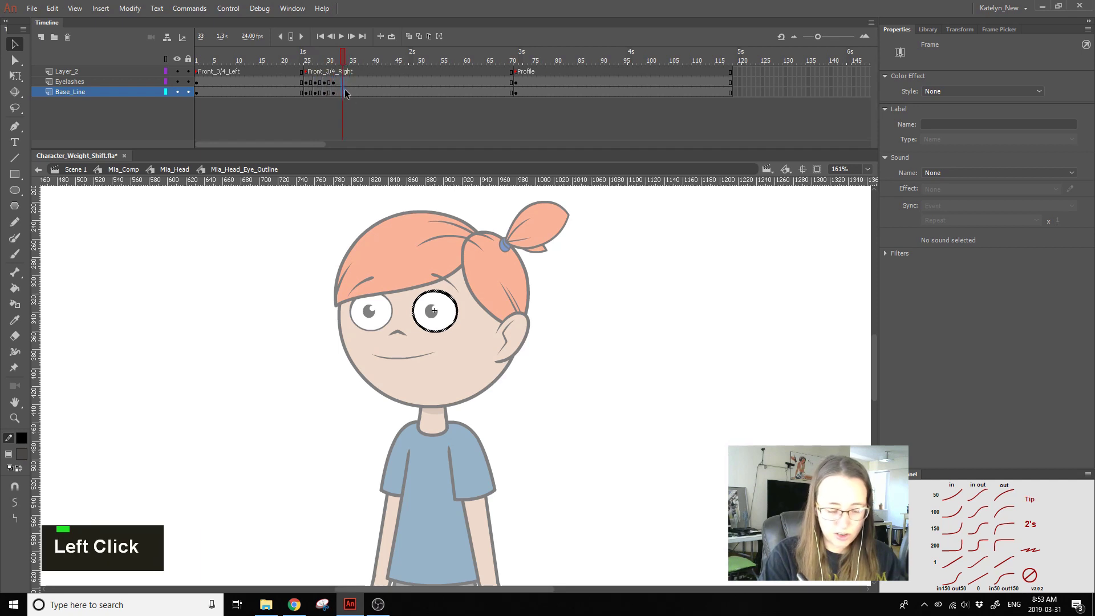
key("F6")
Step: Add a new layer above Eyelashes with blank keyframes on every second frame from 25 to 33
left_click(64, 83)
left_click(41, 37)
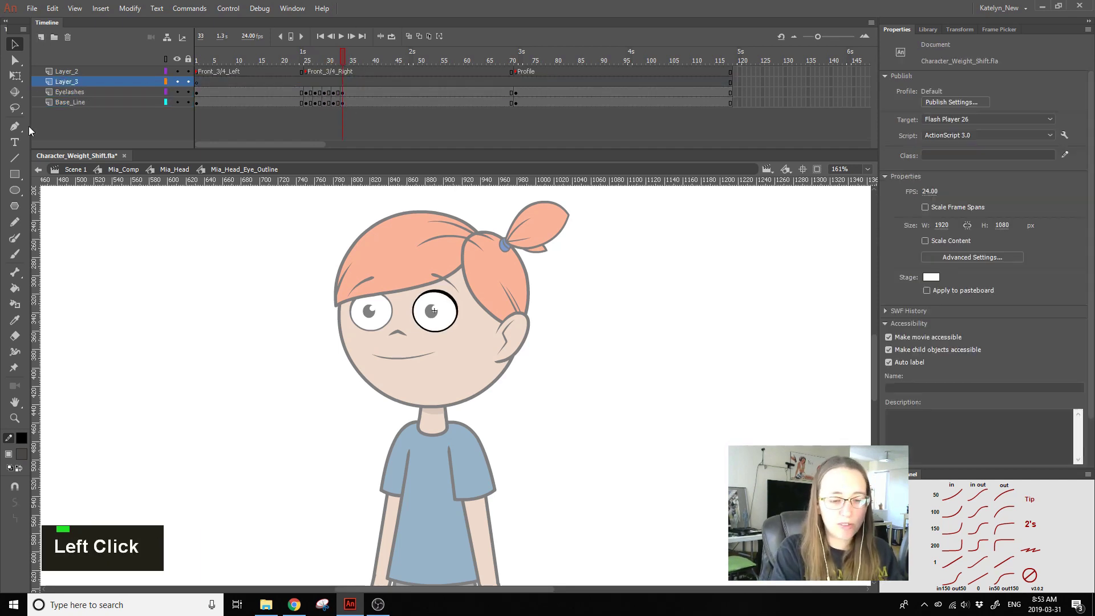
left_click(306, 82)
key("F7")
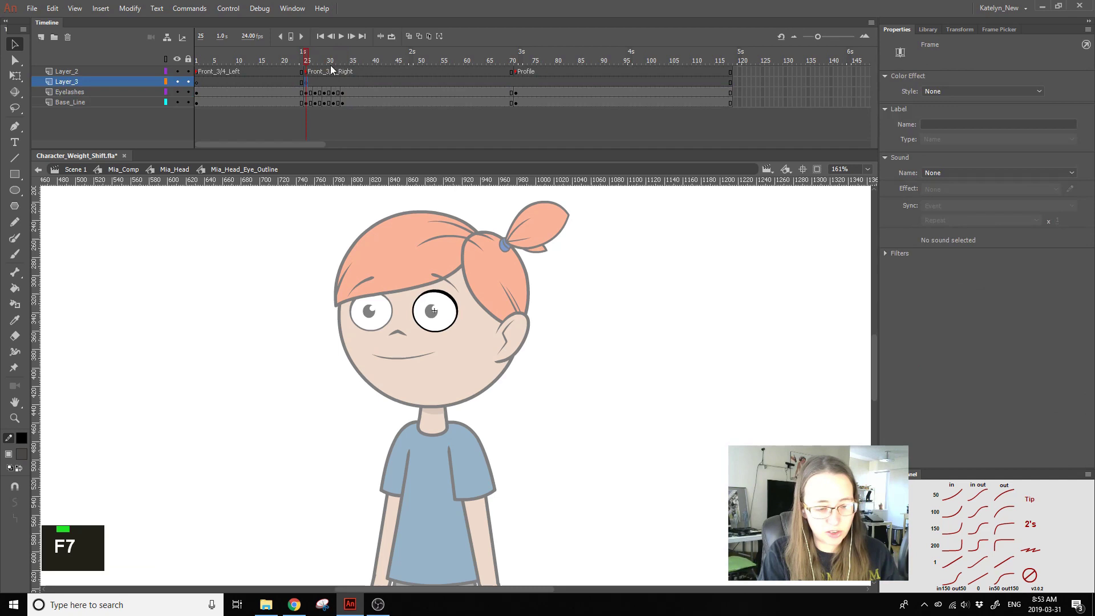
left_click(342, 82)
key("F7")
left_click(303, 82)
key("c")
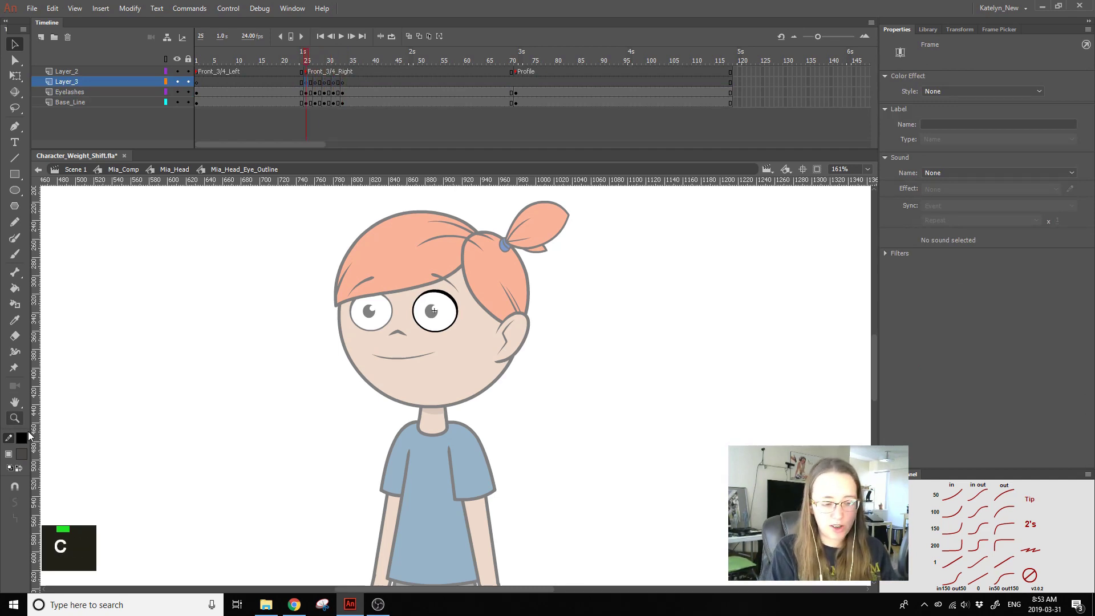
Step: Set up the Brush tool with a red fill and pen pressure for drawing on the open eye at frame 25
left_click(20, 419)
left_click_drag(302, 415, 564, 244)
key("space")
left_click_drag(464, 396, 476, 384)
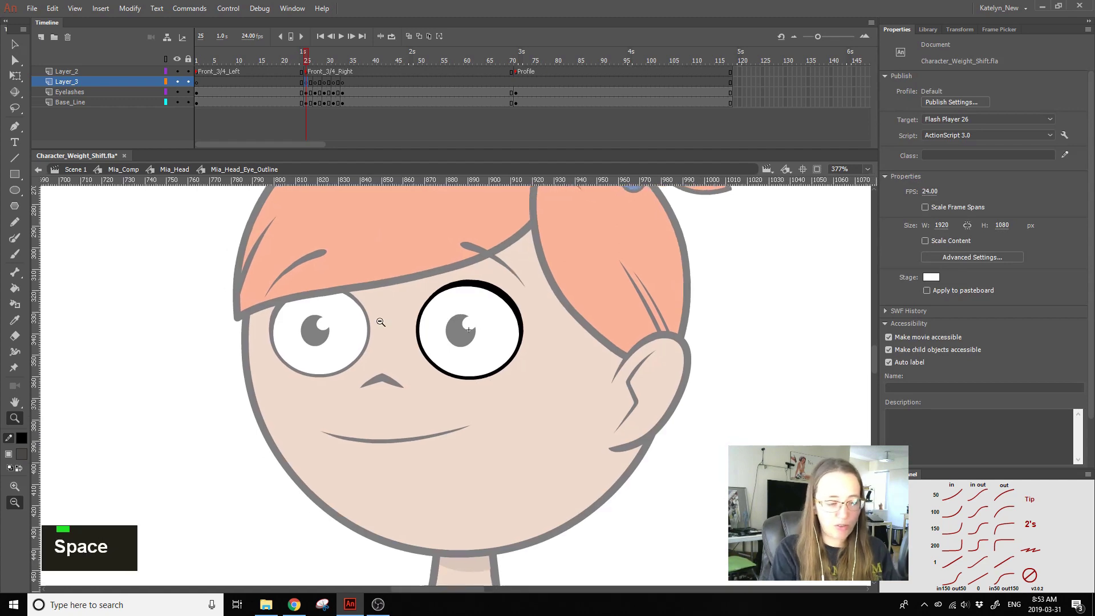
left_click(14, 253)
left_click(21, 454)
left_click(174, 360)
left_click(16, 535)
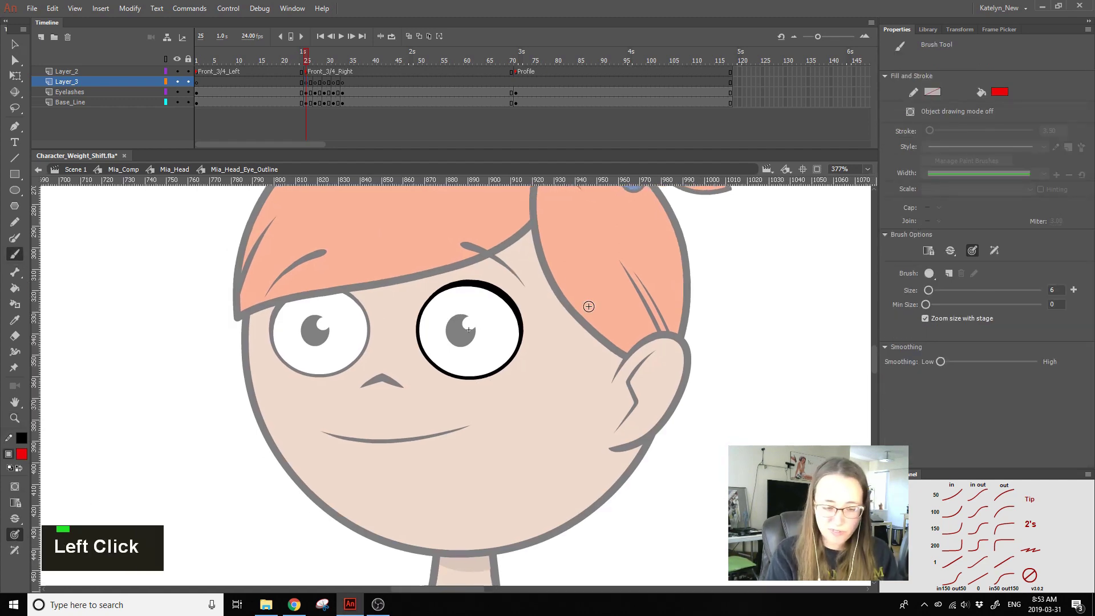
left_click_drag(449, 285, 429, 301)
key("ctrl+z")
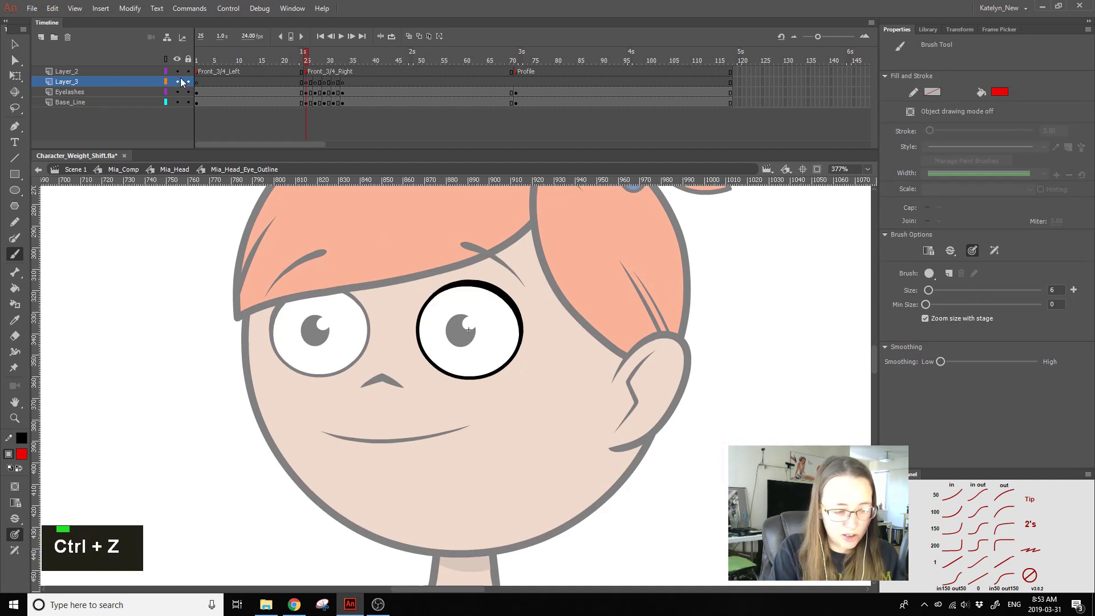
right_click(104, 85)
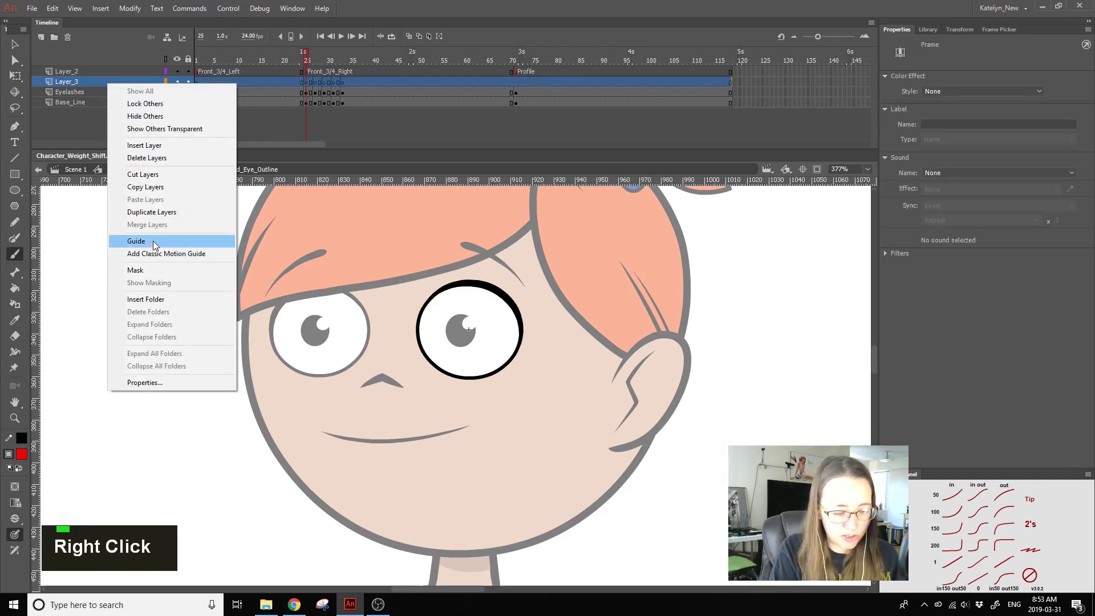
left_click(153, 240)
right_click(120, 83)
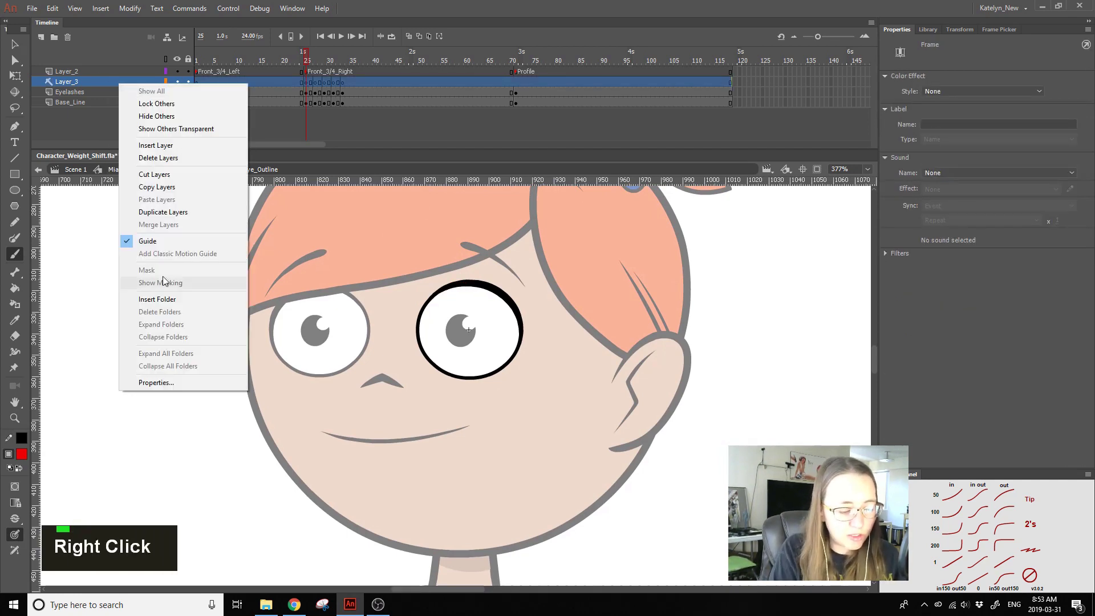
left_click(165, 240)
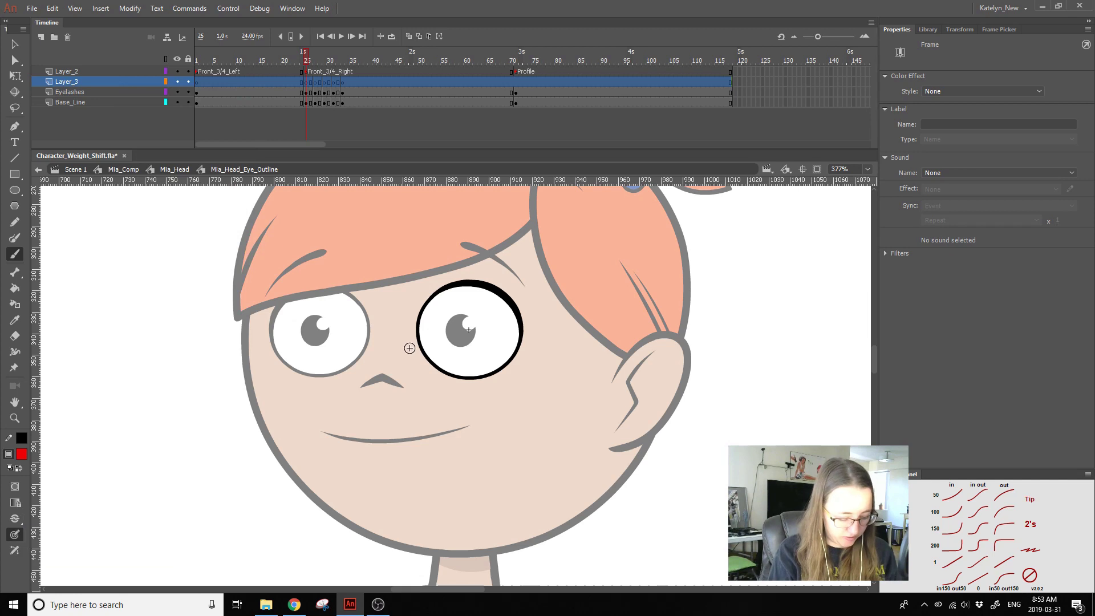
right_click(763, 277)
left_click_drag(759, 280, 707, 404)
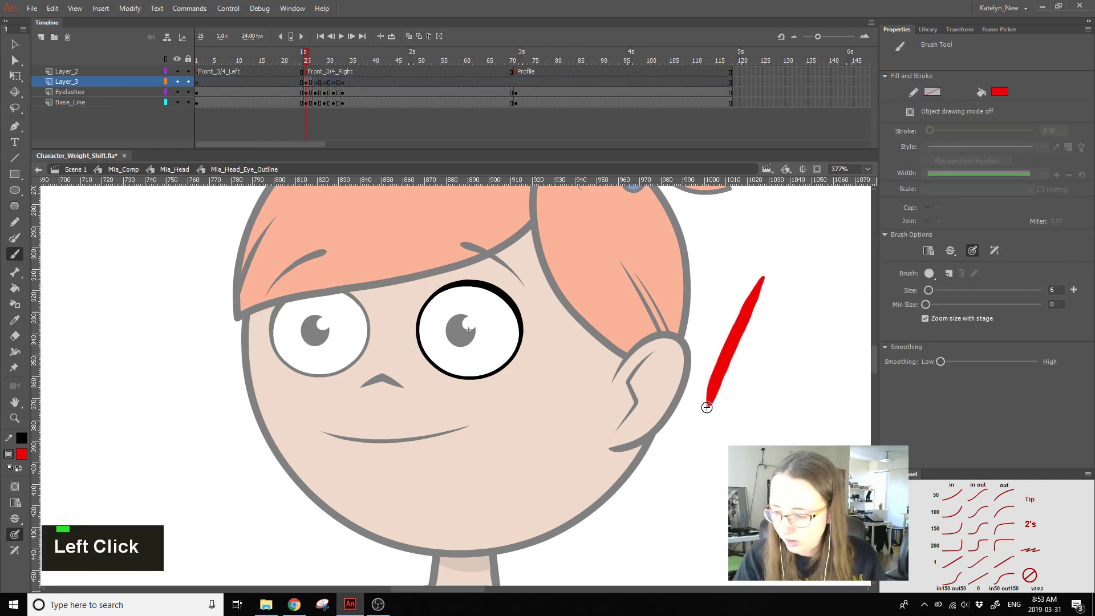
key("ctrl+z")
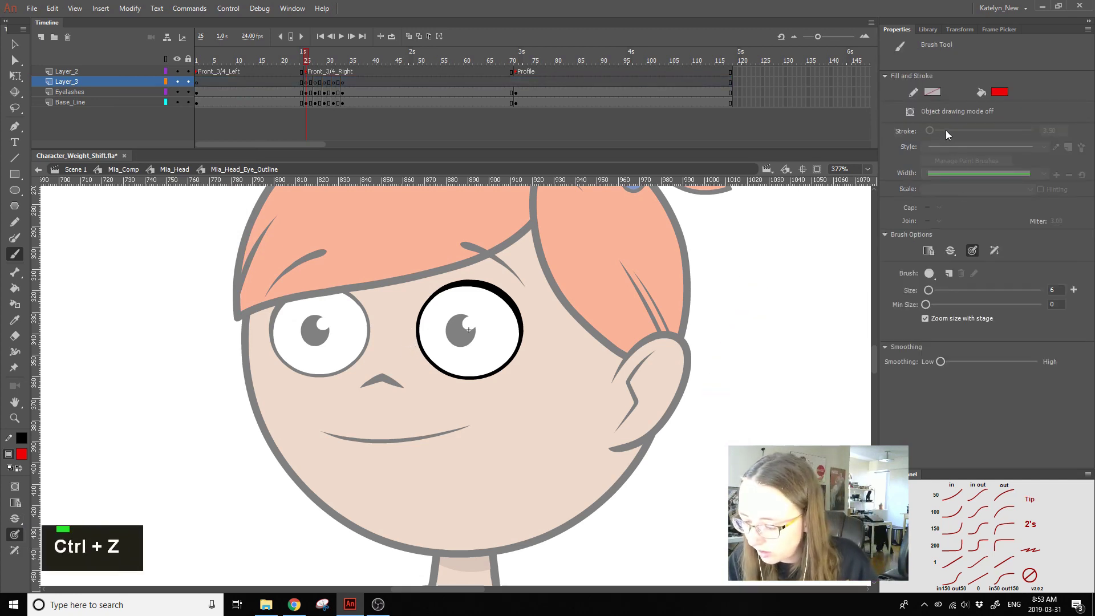
Step: Set the brush size to 2 and trace the open eye's outline in red on the new layer at frame 25
left_click(925, 290)
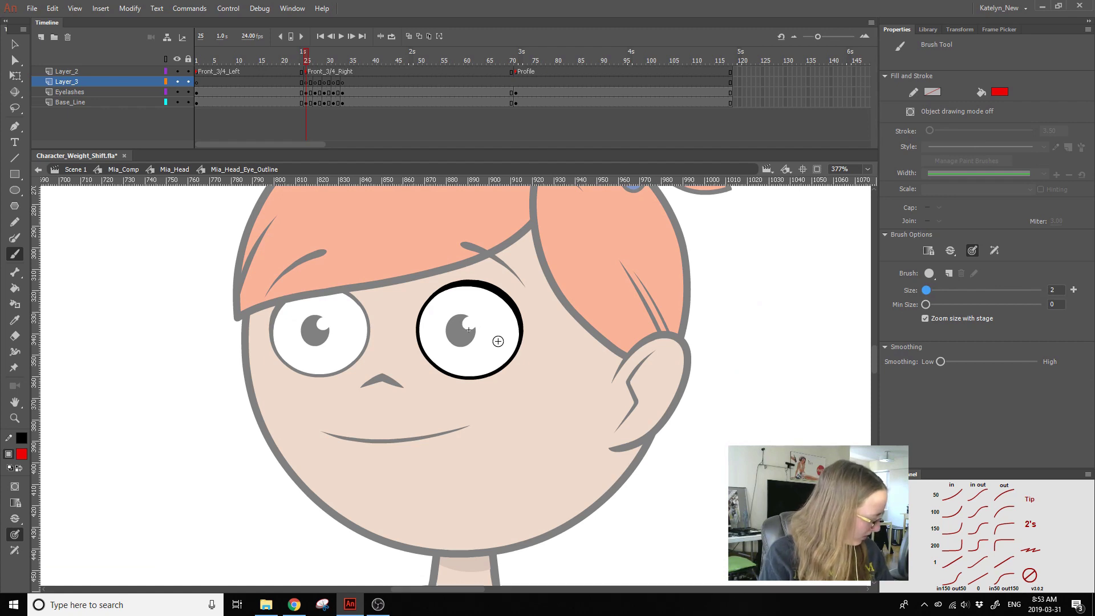
mouse_move(420, 313)
left_mouse_down()
mouse_move(440, 292)
mouse_move(432, 297)
mouse_move(455, 284)
mouse_move(499, 294)
mouse_move(515, 332)
mouse_move(513, 310)
mouse_move(513, 355)
mouse_move(473, 379)
mouse_move(500, 369)
left_mouse_up()
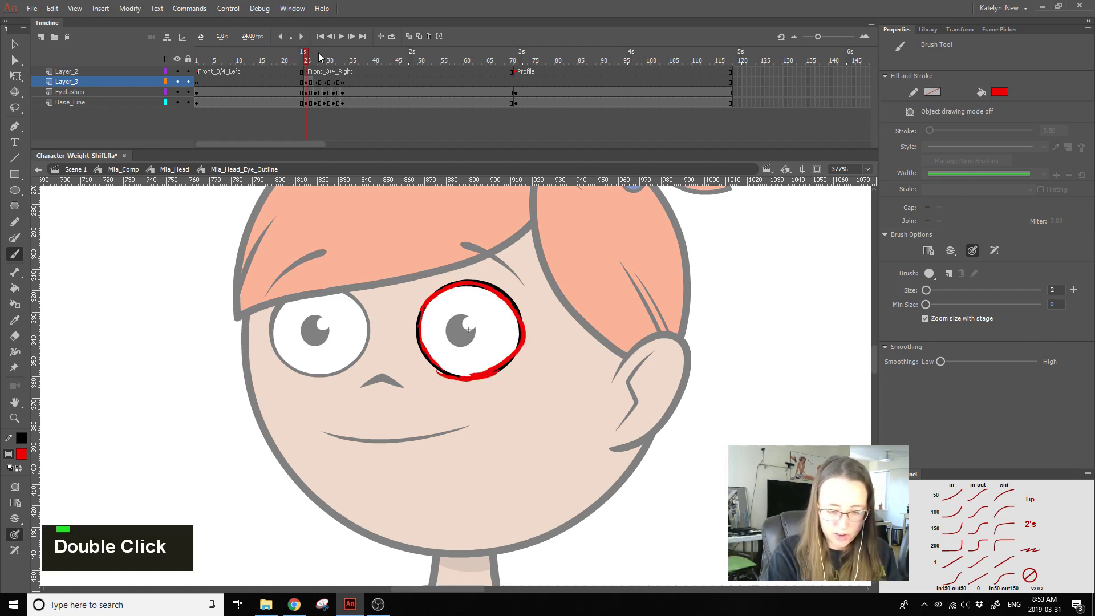
Step: Finish the red outline at frame 25 and sketch the closed eyelid as a downward-bowed red curve on Layer_3 at frame 29
left_click_drag(474, 378, 511, 358)
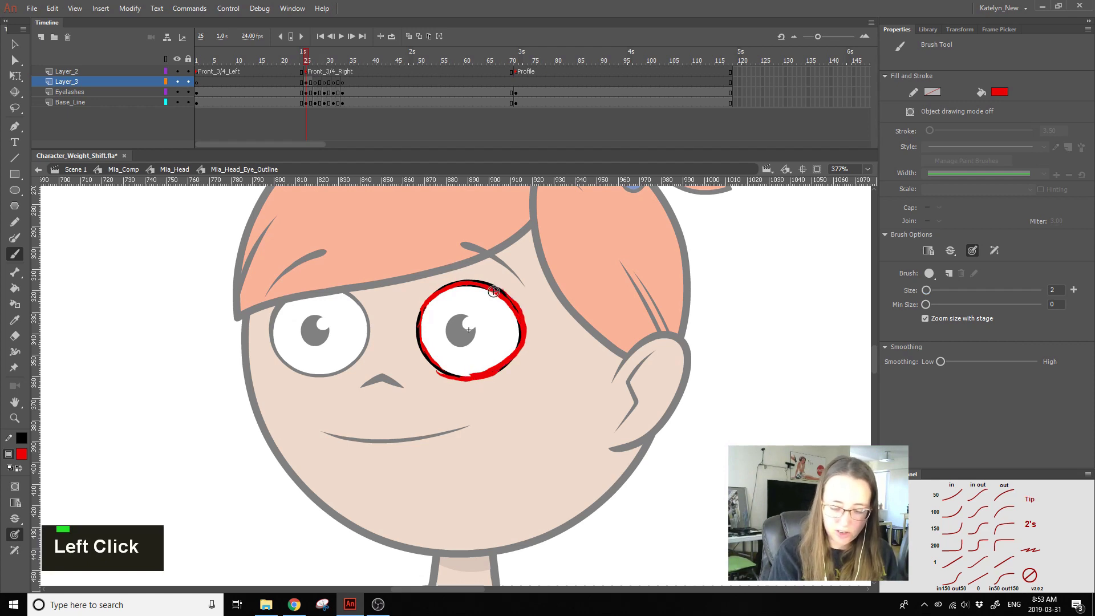
left_click(313, 82)
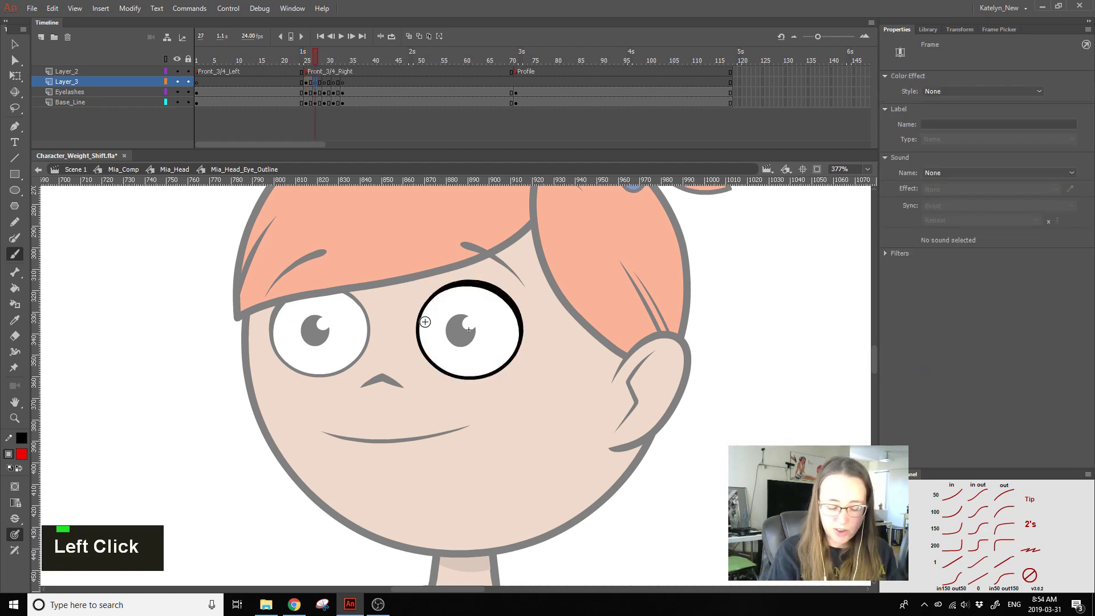
left_click(324, 83)
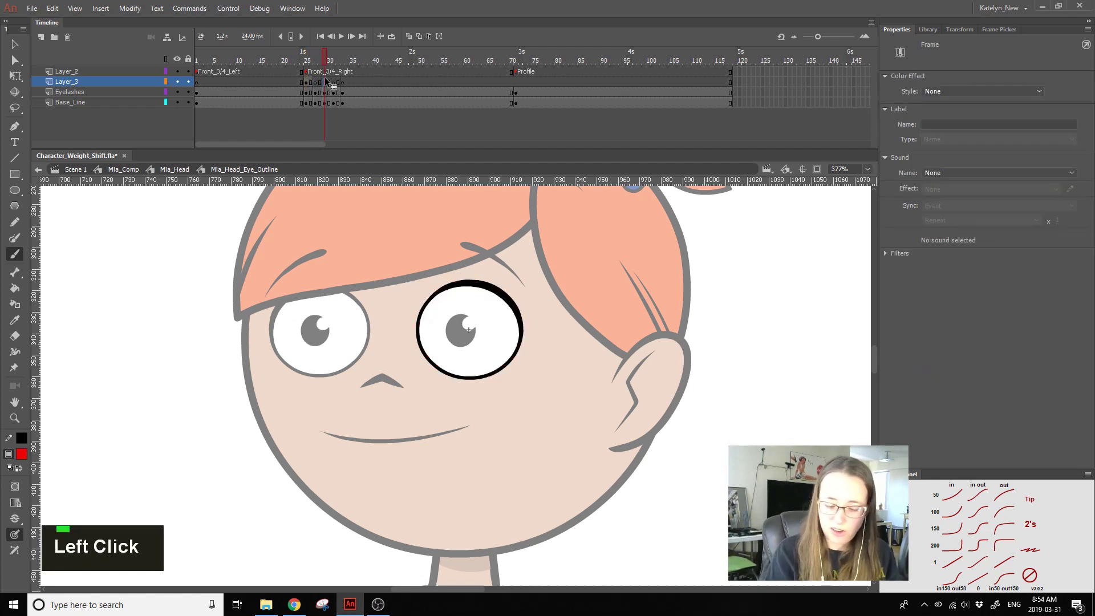
key("ctrl+z")
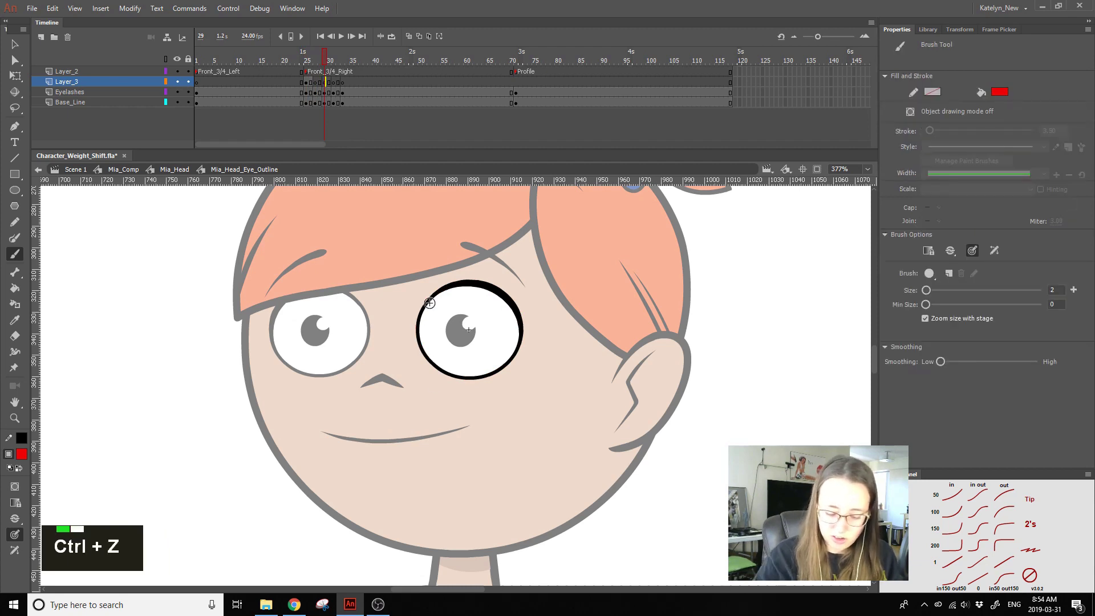
left_click_drag(420, 331, 461, 360)
key("ctrl+z")
mouse_move(419, 328)
left_mouse_down()
mouse_move(480, 363)
mouse_move(518, 336)
mouse_move(452, 363)
left_mouse_up()
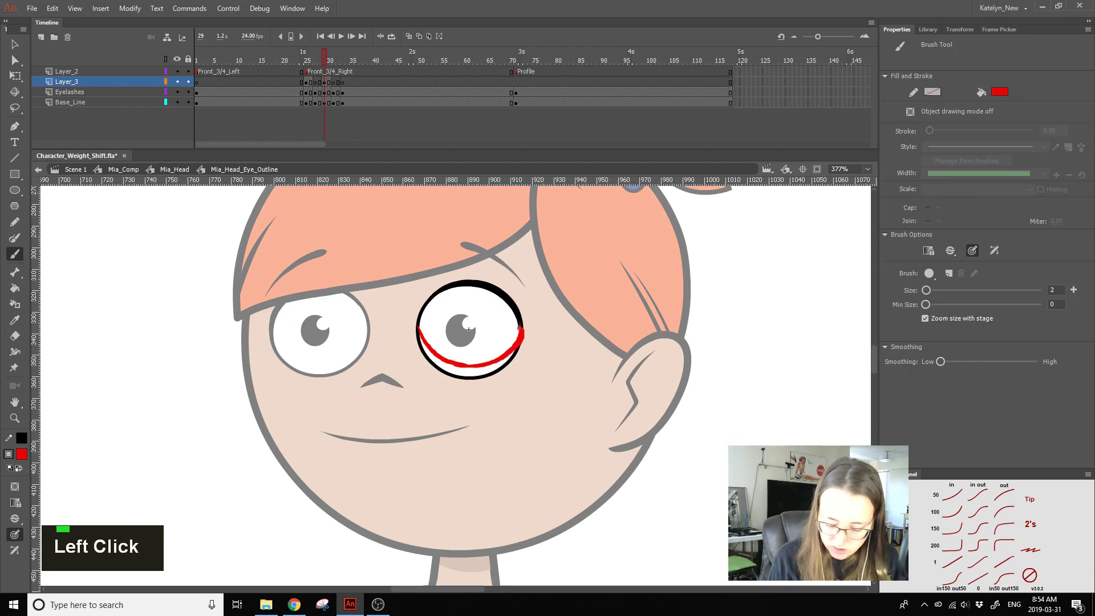
left_click_drag(418, 326, 442, 364)
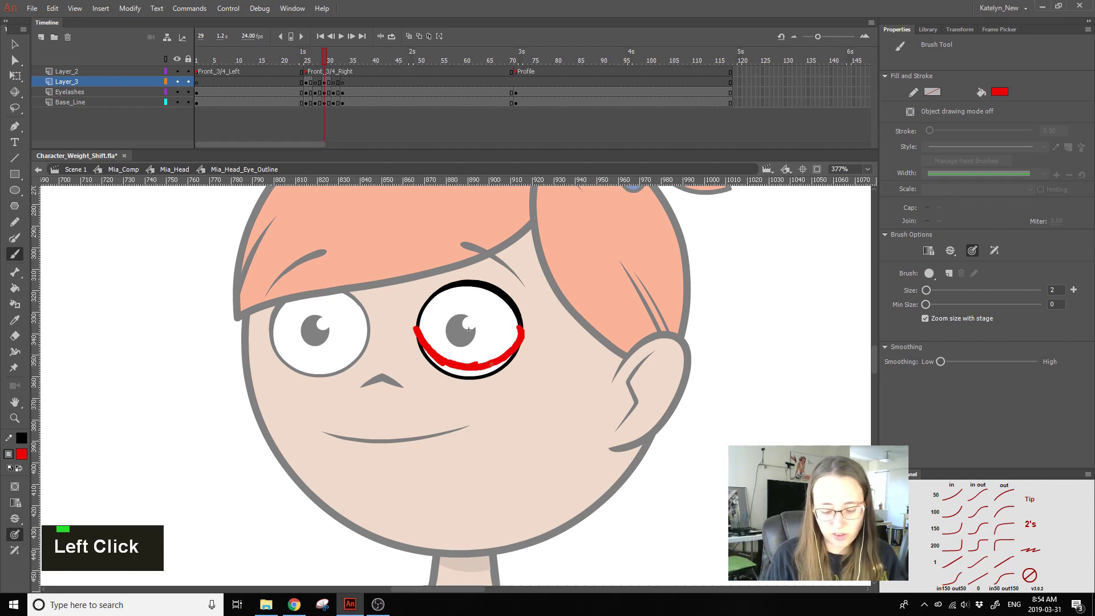
mouse_move(583, 368)
left_mouse_down()
mouse_move(674, 366)
mouse_move(735, 355)
left_mouse_up()
key("ctrl+z")
key("ctrl+z")
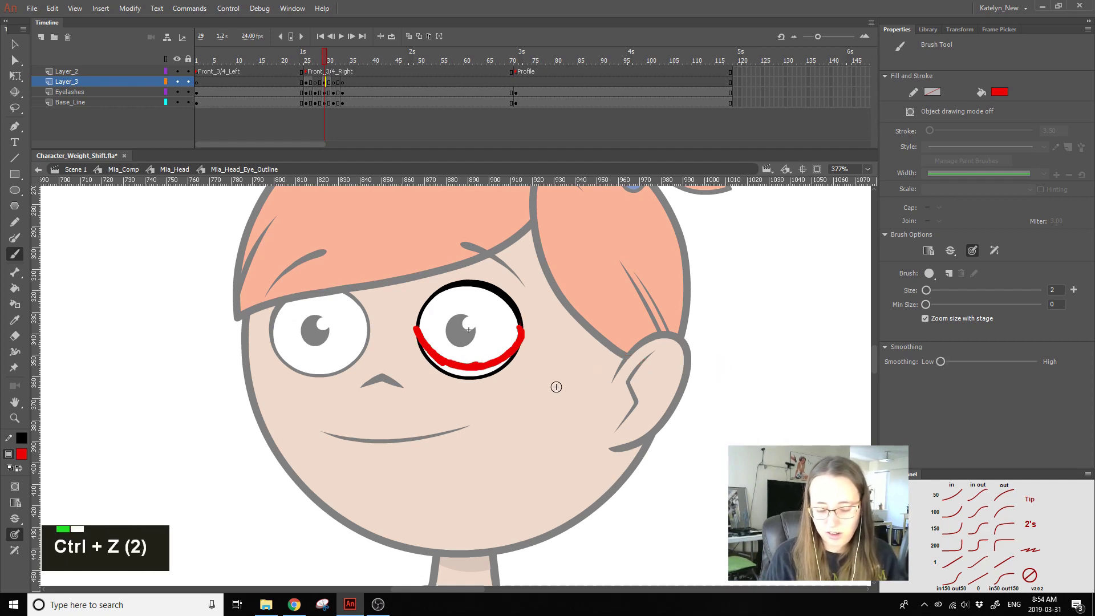
Step: Isolate Layer_3, trim and touch up the outer end of the closed-lid curve, and show Eyelashes and Base_Line again
left_click(524, 330)
key("e")
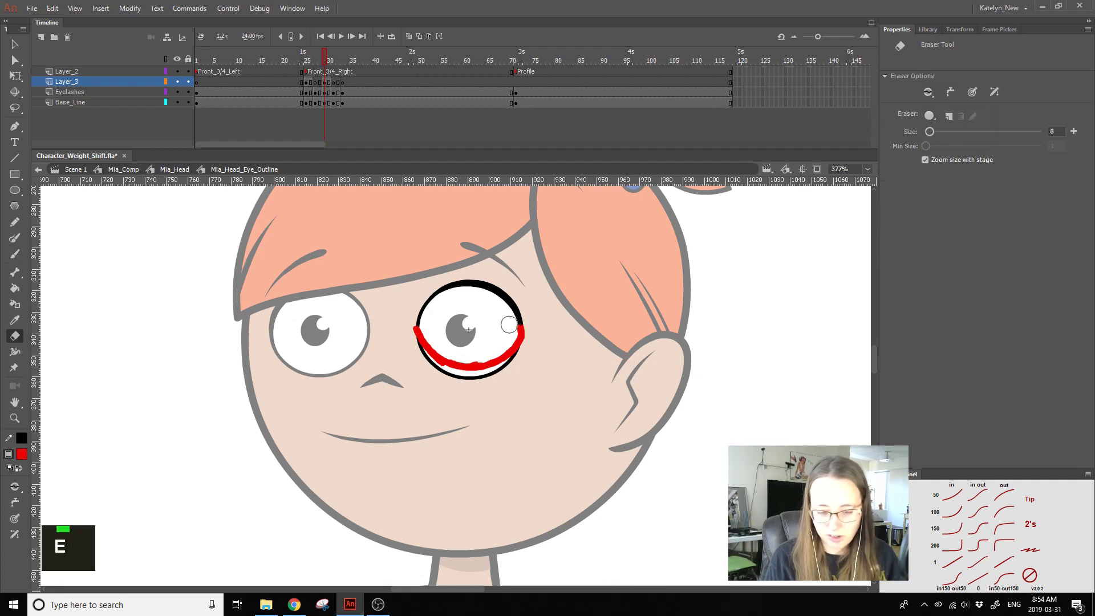
left_click(177, 81, "alt")
left_click(512, 326)
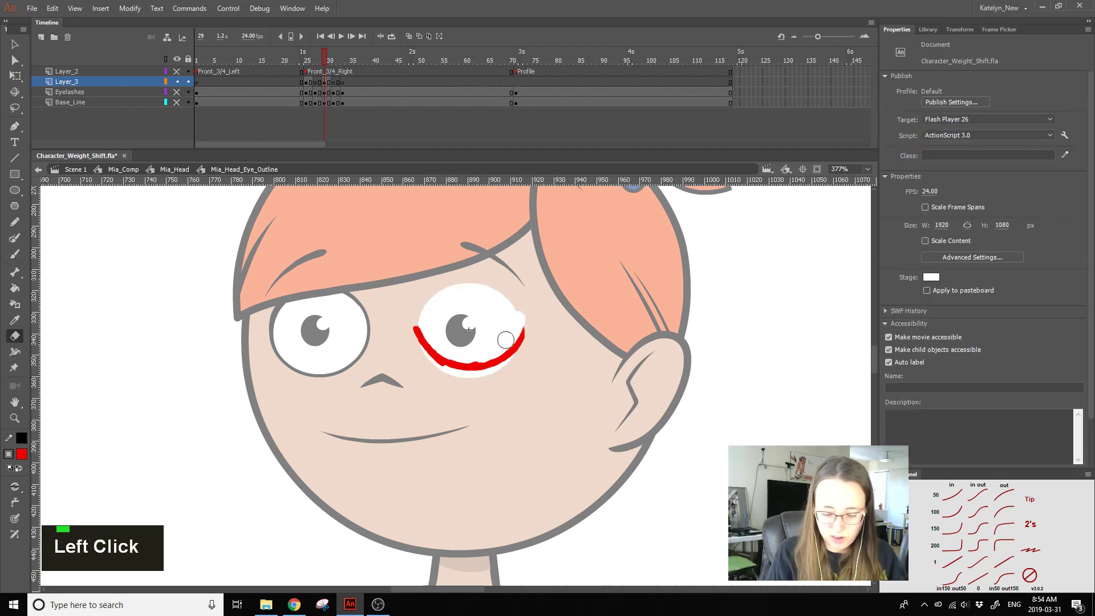
key("ctrl+z")
left_click(514, 324)
key("n")
key("b")
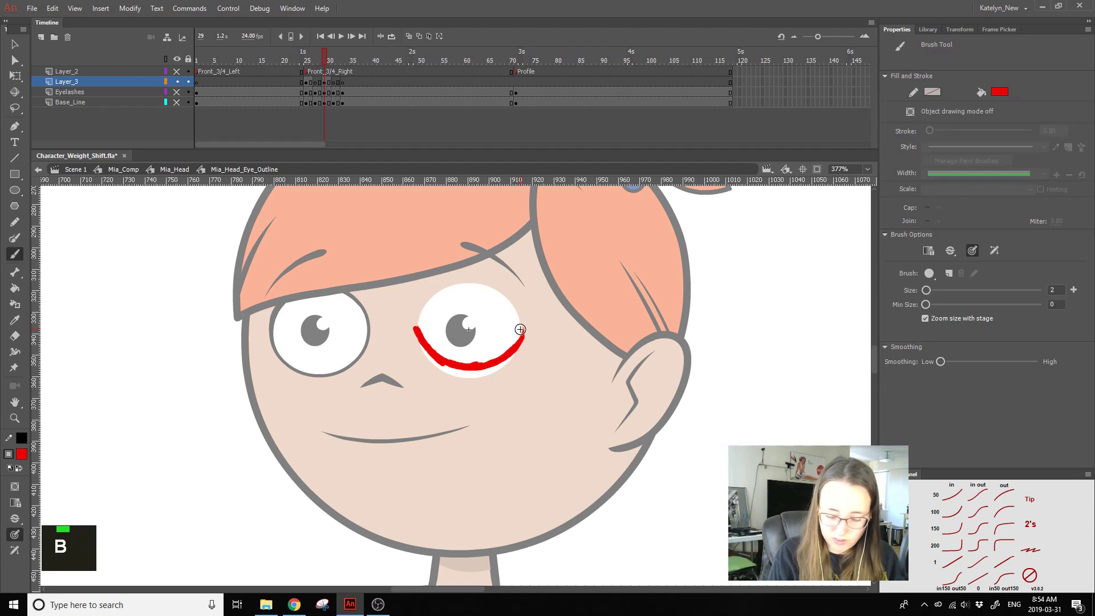
left_click(520, 329)
left_click_drag(177, 92, 177, 103)
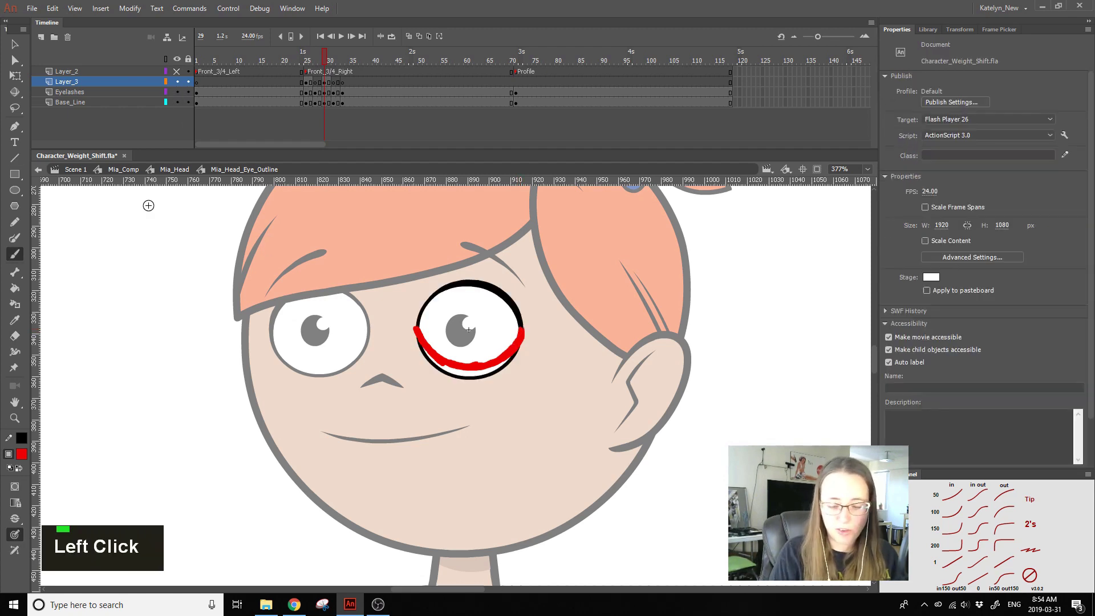
Step: Turn on Onion Skin Outlines at frame 27 of Layer_3
left_click(315, 83)
left_click(416, 37)
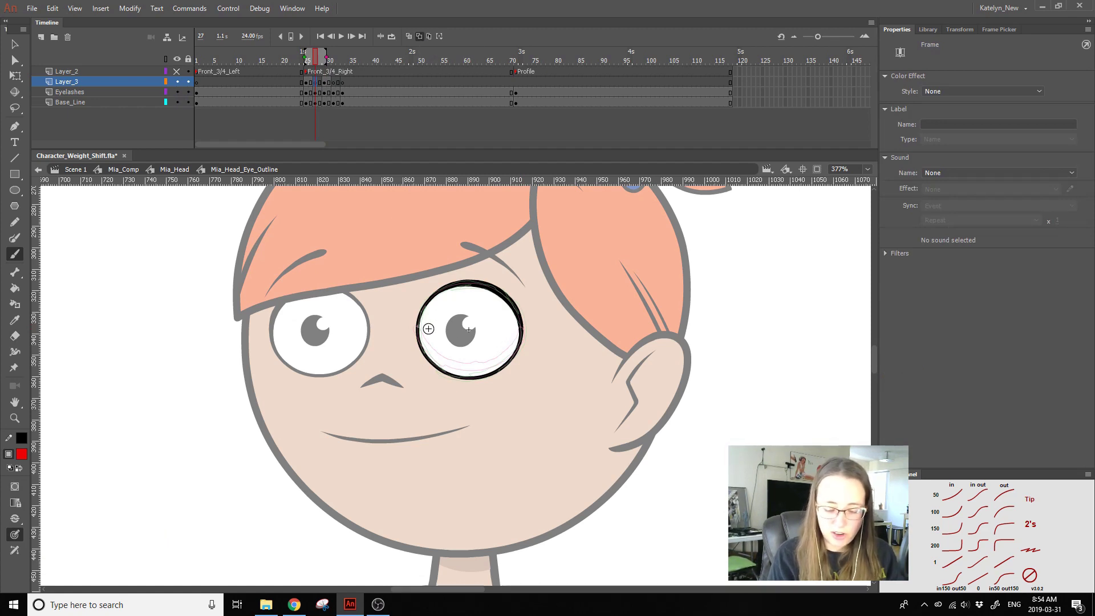
Step: Try sketching the partly lowered upper lid as an arched red line above the pupil at frame 27
mouse_move(422, 328)
left_mouse_down()
mouse_move(432, 349)
mouse_move(516, 351)
left_mouse_up()
key("ctrl+z")
left_click_drag(422, 331, 505, 318)
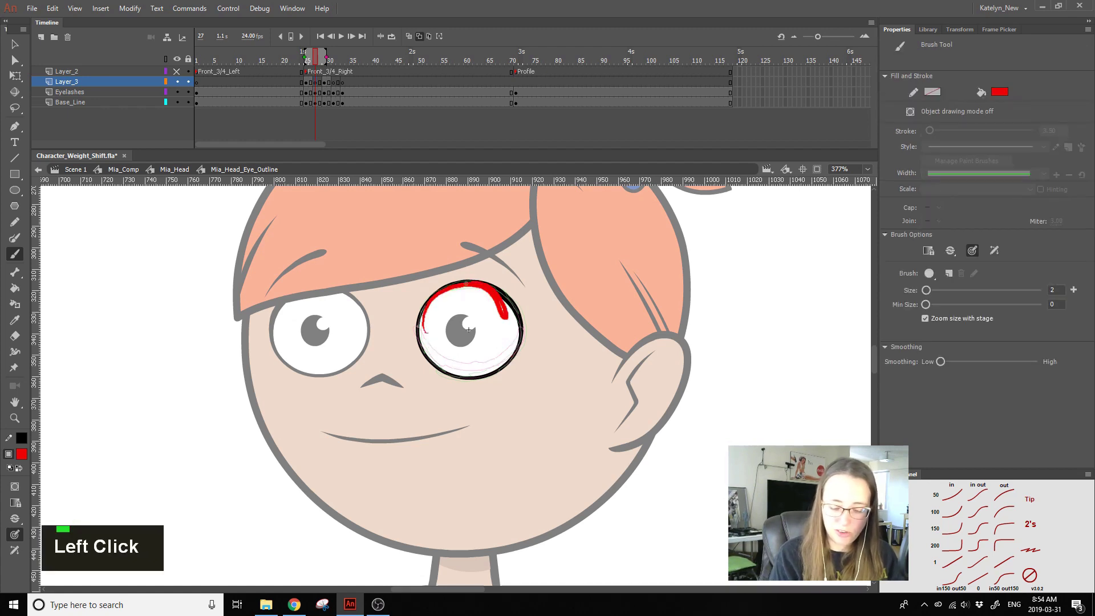
key("ctrl+z")
mouse_move(422, 332)
left_mouse_down()
mouse_move(464, 313)
mouse_move(522, 326)
mouse_move(451, 309)
left_mouse_up()
key("ctrl+z")
left_click_drag(507, 318, 522, 331)
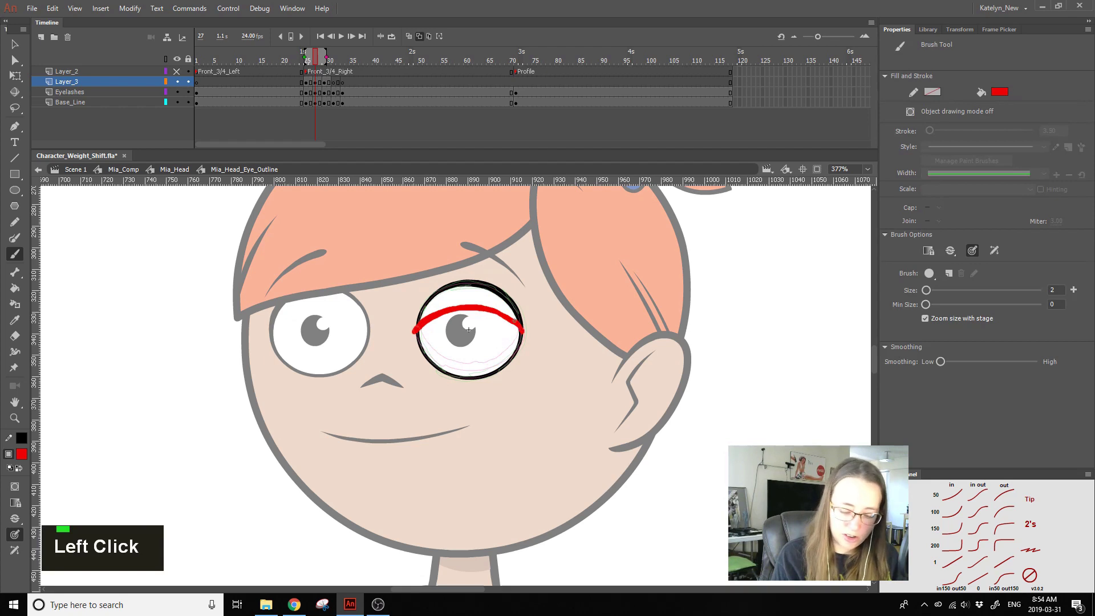
right_click(467, 311)
left_click(470, 357)
key("ctrl+z")
key("ctrl+z")
key("ctrl+z")
key("ctrl+z")
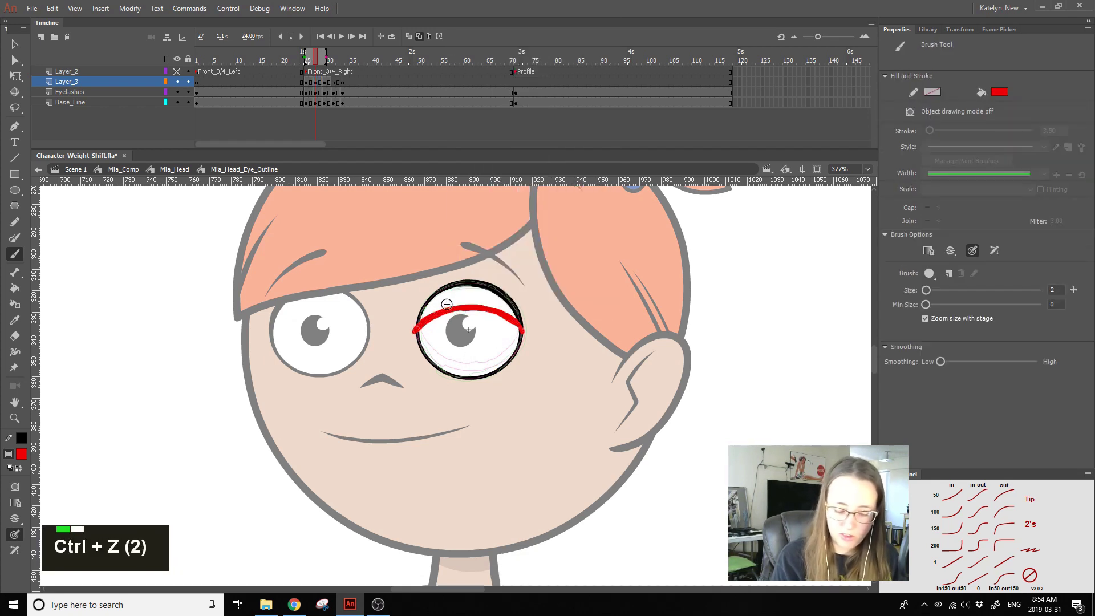
Step: Sketch the half-closed eye in red at frame 27, with the upper lid crossing the pupil and the lower lid following the eye's outline
left_click_drag(423, 327, 522, 329)
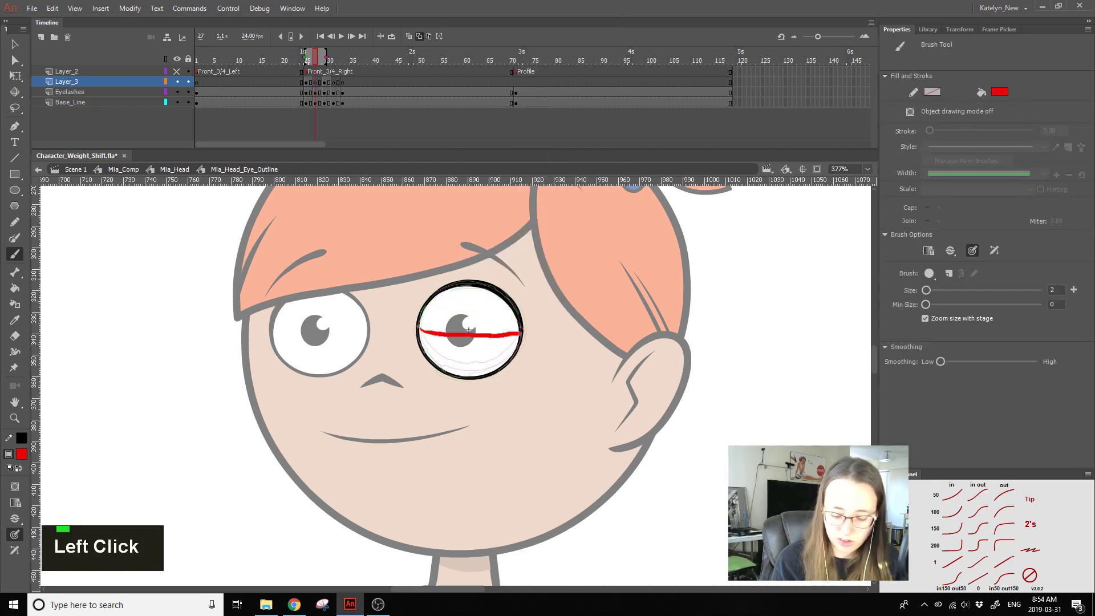
key("ctrl+z")
mouse_move(428, 325)
left_mouse_down()
mouse_move(521, 326)
mouse_move(418, 333)
mouse_move(518, 329)
mouse_move(494, 373)
mouse_move(451, 378)
mouse_move(418, 340)
mouse_move(471, 378)
mouse_move(430, 353)
mouse_move(443, 370)
mouse_move(491, 371)
left_mouse_up()
key("ctrl+z")
left_click_drag(485, 376, 432, 368)
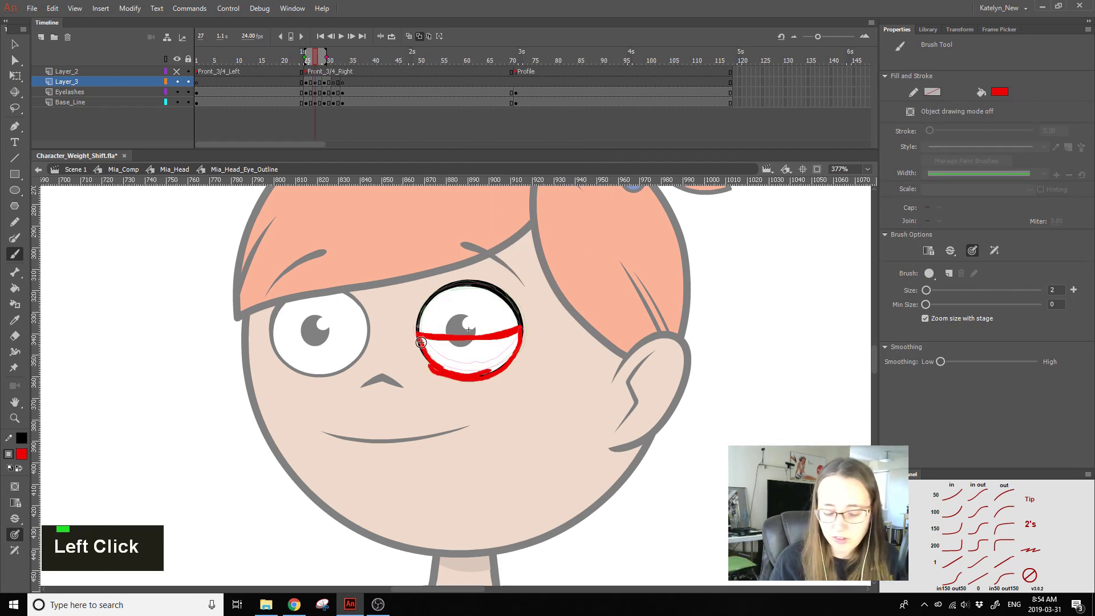
Step: Pick up the face's skin colour in Mia_Head as the fill and return to frame 27 of Mia_Head_Eye_Outline with the Brush tool
double_click(573, 399, "ctrl")
left_click(549, 380)
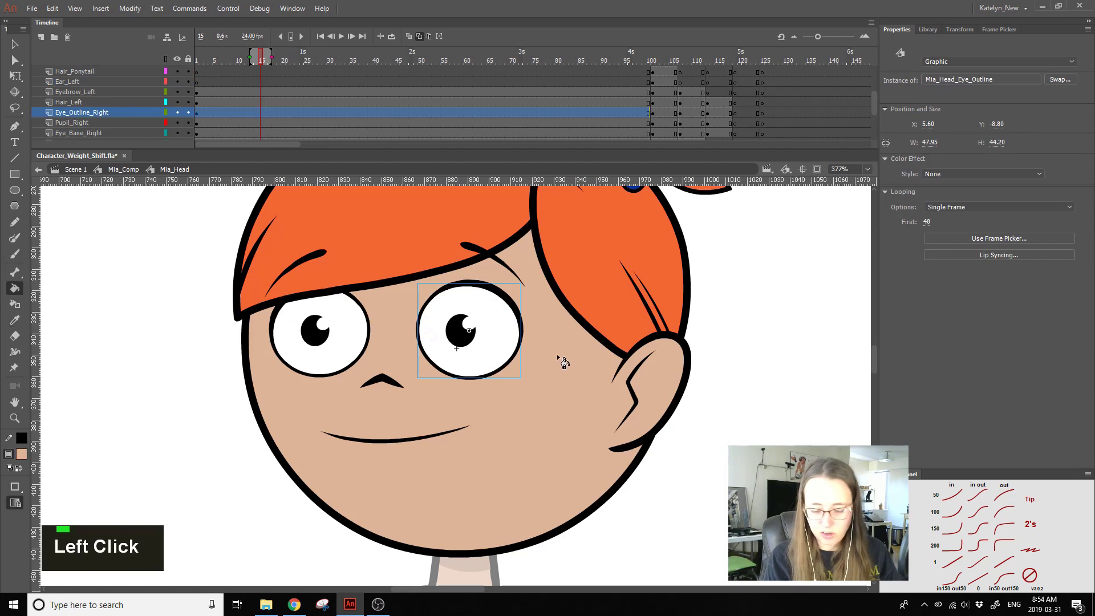
double_click(512, 308, "ctrl")
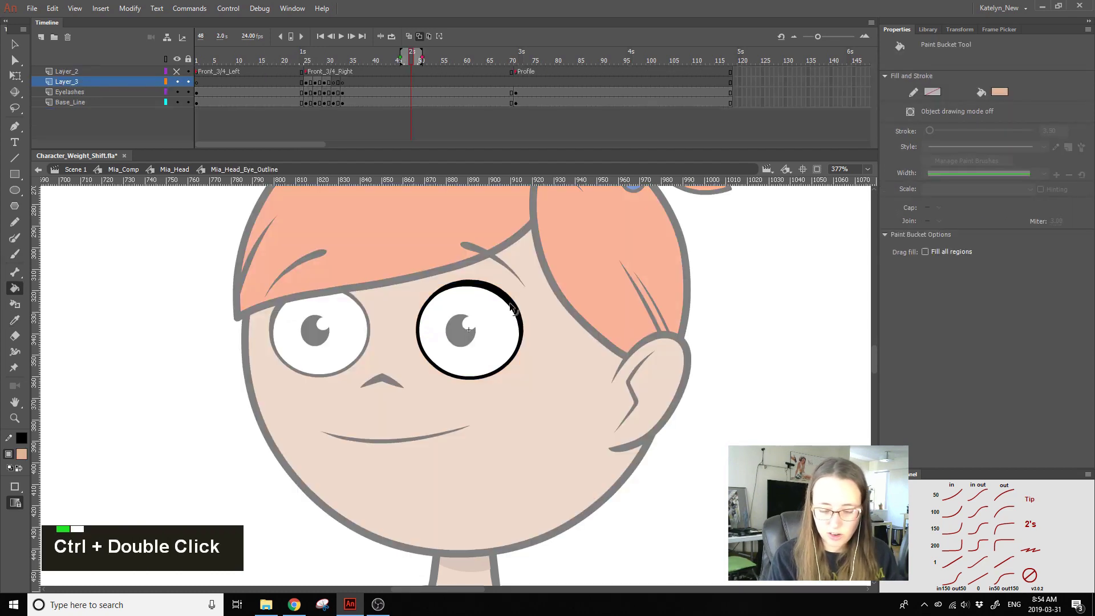
double_click(316, 83)
left_click(549, 352, "ctrl")
key("n")
key("b")
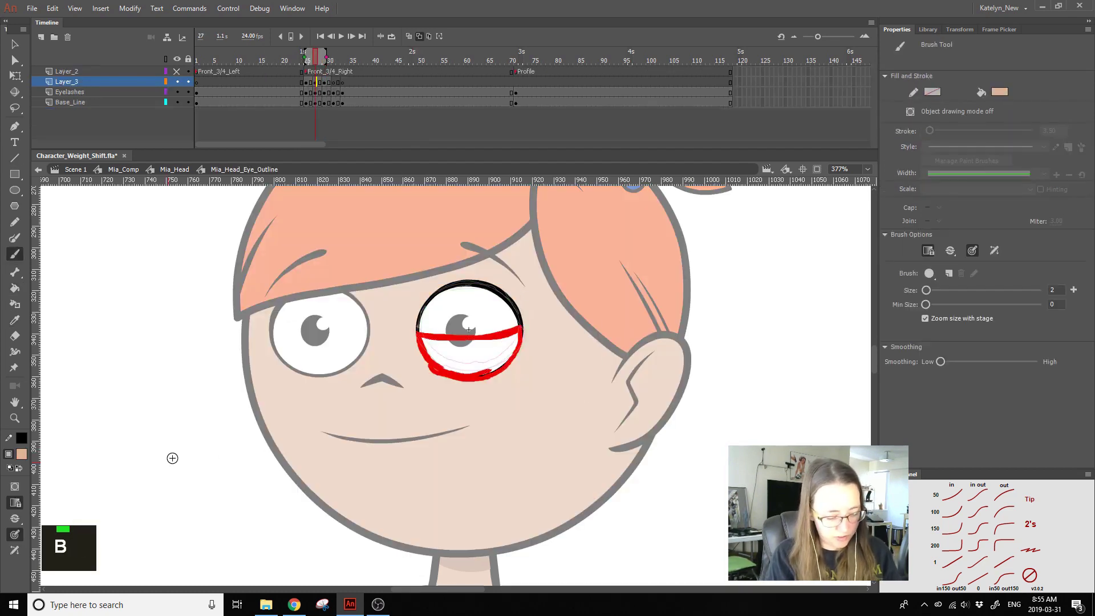
Step: Set the brush to Paint Behind, outline the half-closed upper eyelid in skin colour at frame 27, and fill it
double_click(15, 519)
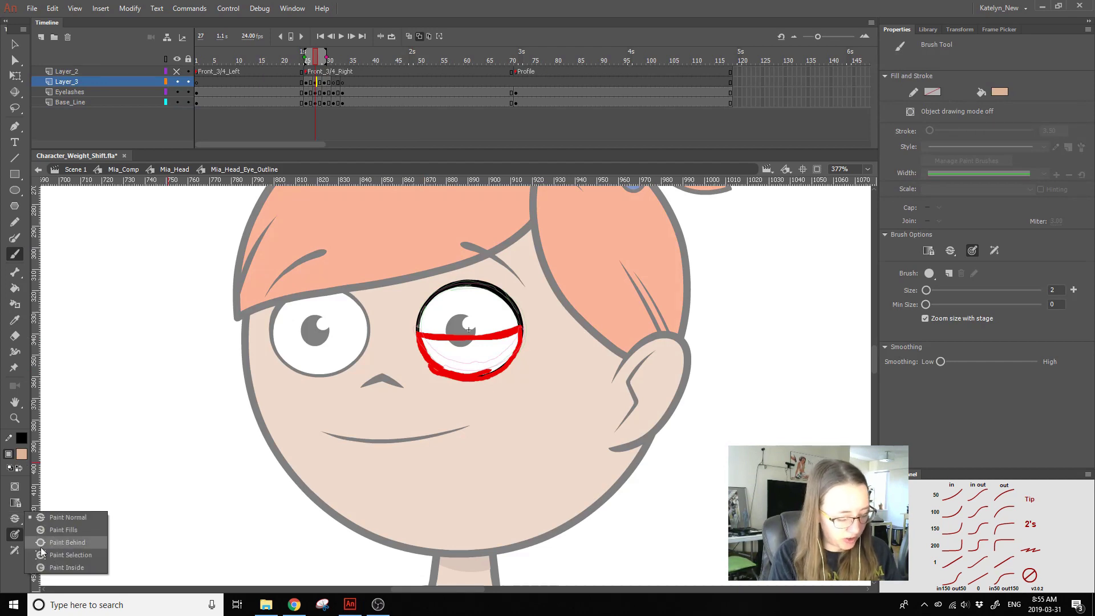
left_click(43, 540)
mouse_move(408, 323)
left_mouse_down()
mouse_move(455, 273)
mouse_move(525, 295)
left_mouse_up()
key("ctrl+z")
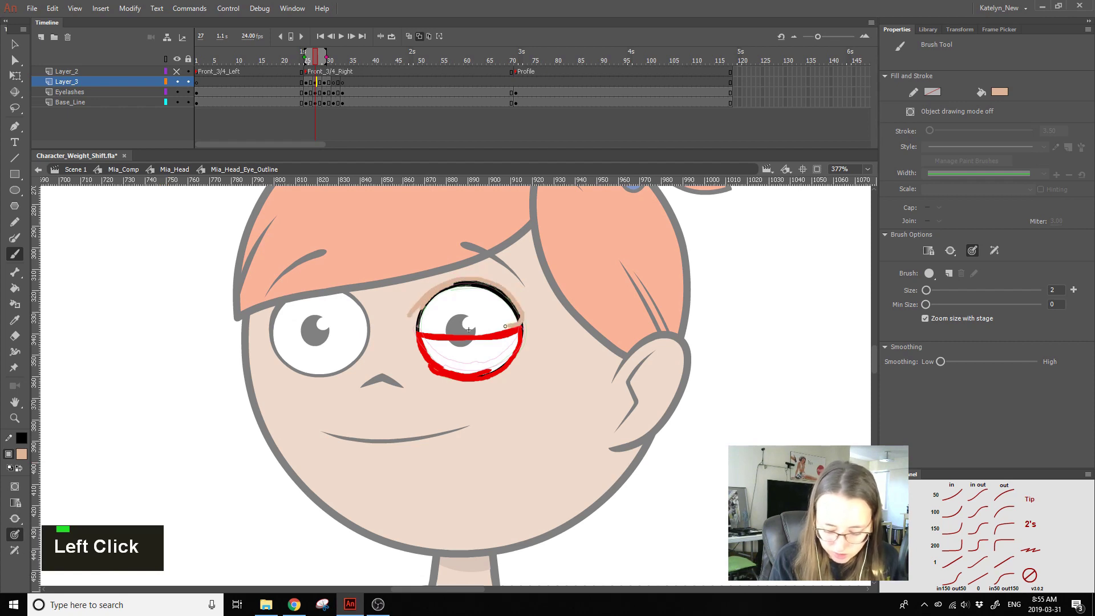
left_click_drag(445, 336, 490, 332)
mouse_move(410, 326)
left_mouse_down()
mouse_move(449, 290)
mouse_move(518, 321)
left_mouse_up()
key("k")
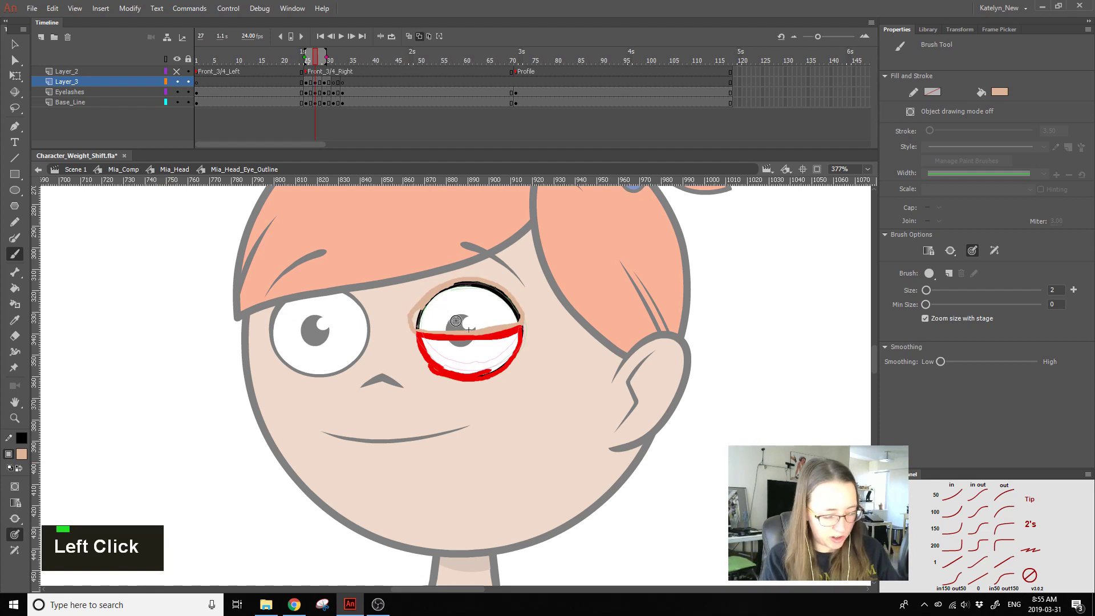
left_click(468, 313)
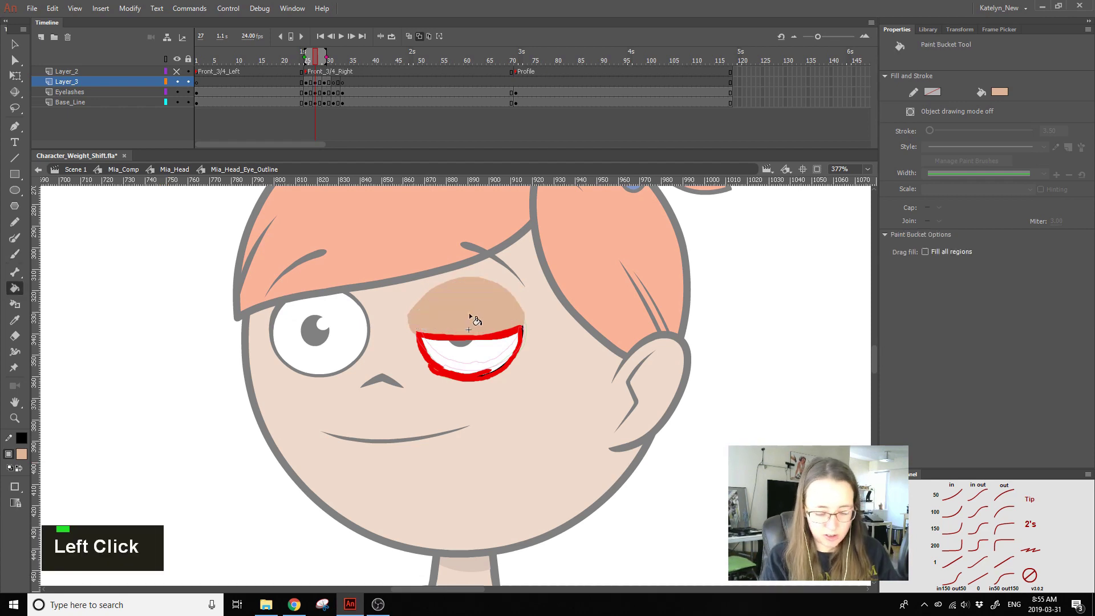
Step: Paint a skin-coloured outline around the whole eye at frame 30 and fill it to form the closed eyelid
left_click(320, 83)
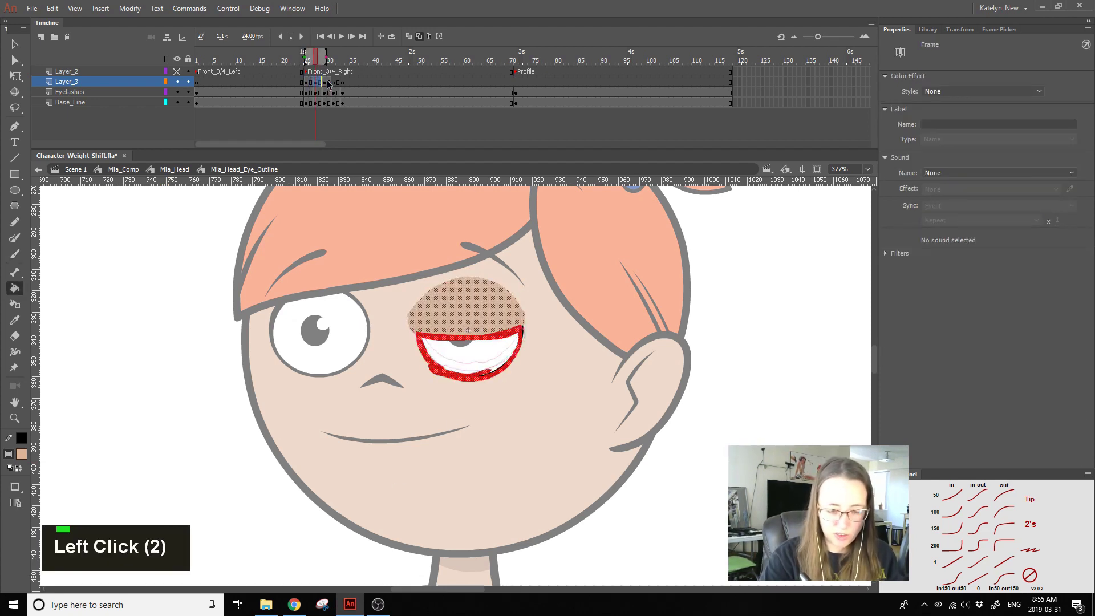
left_click(327, 86)
left_click(525, 385, "ctrl")
key("n")
key("b")
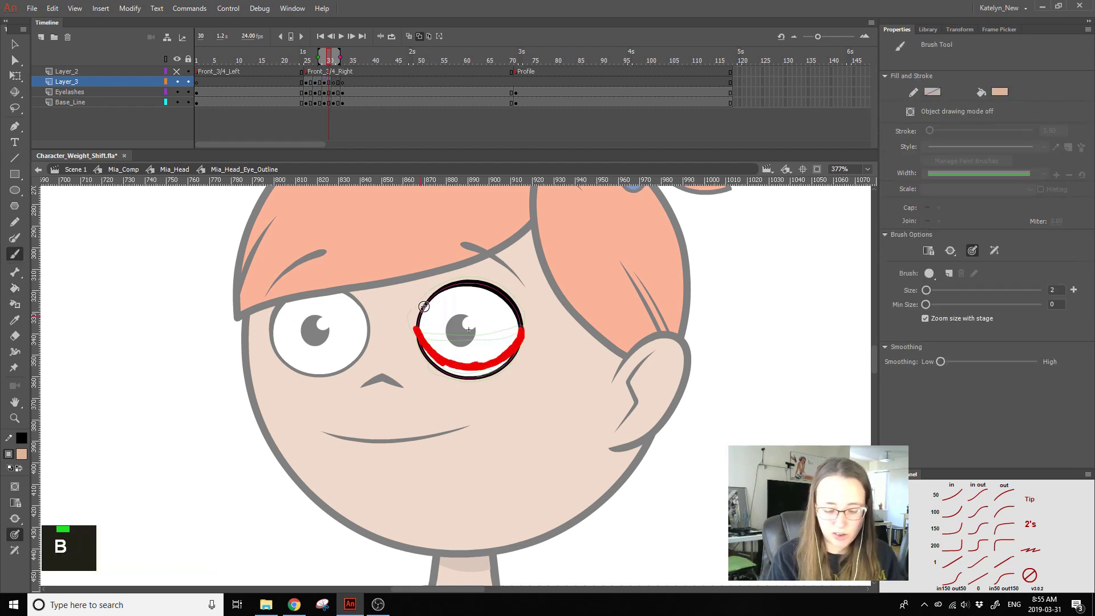
left_click(412, 316)
mouse_move(525, 306)
left_mouse_down()
mouse_move(497, 381)
mouse_move(406, 349)
mouse_move(439, 290)
left_mouse_up()
key("k")
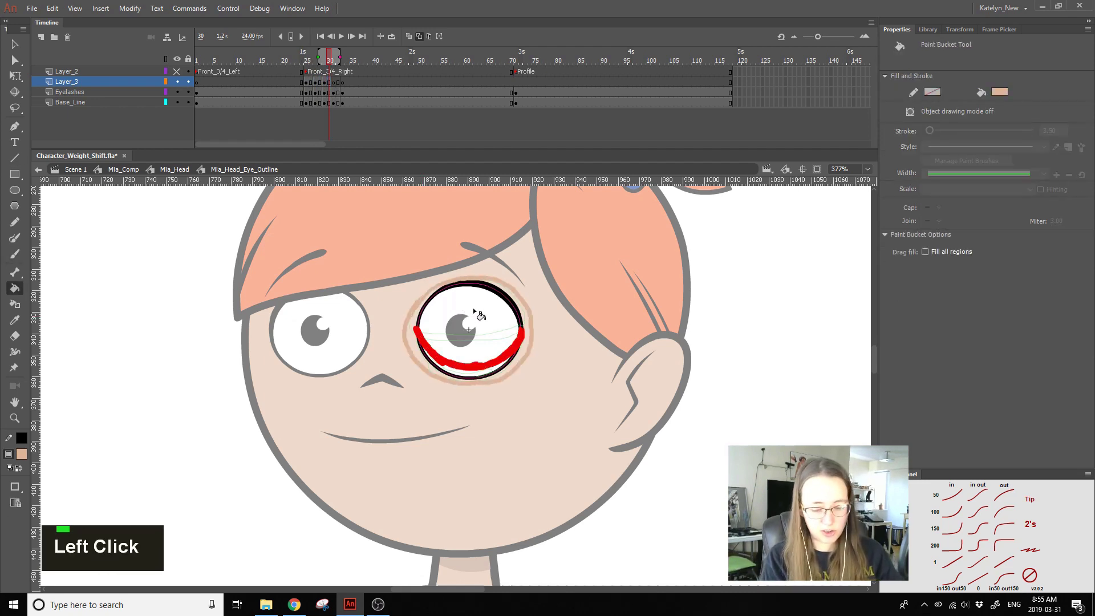
left_click(474, 312)
Step: Select the skin-coloured eyelid fill at frame 30 and smooth its edge
mouse_move(328, 53)
left_mouse_down()
mouse_move(308, 64)
mouse_move(326, 74)
left_mouse_up()
left_click(330, 82)
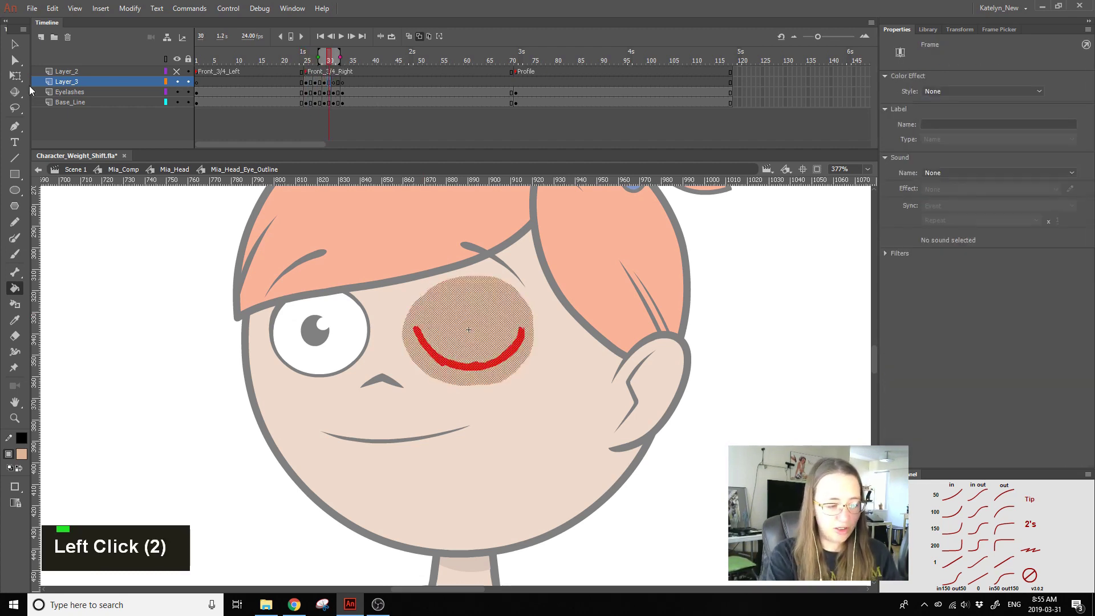
left_click(16, 46)
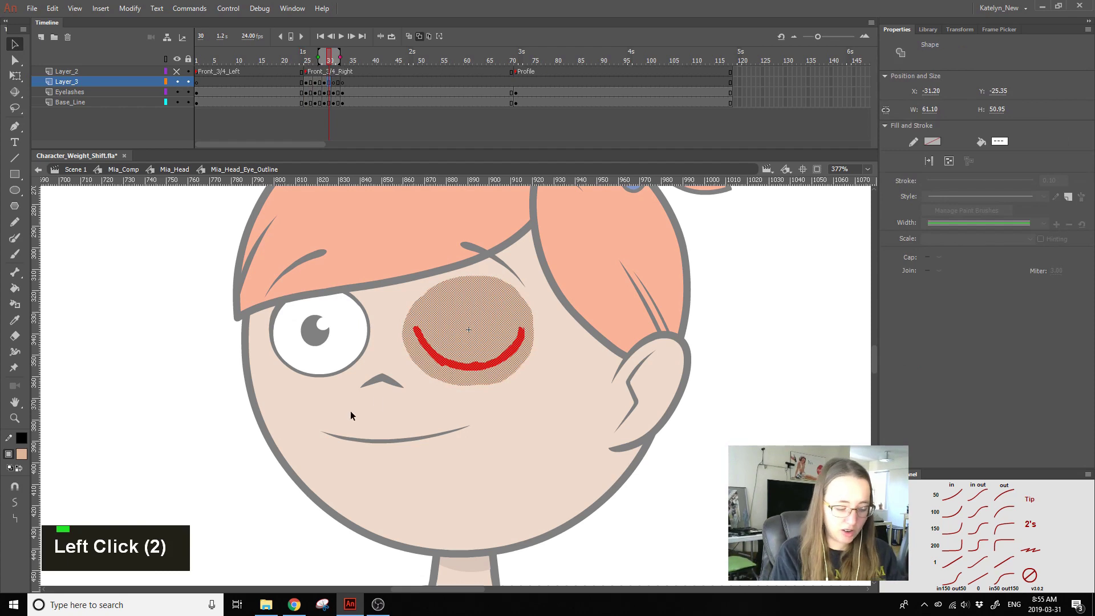
double_click(472, 349)
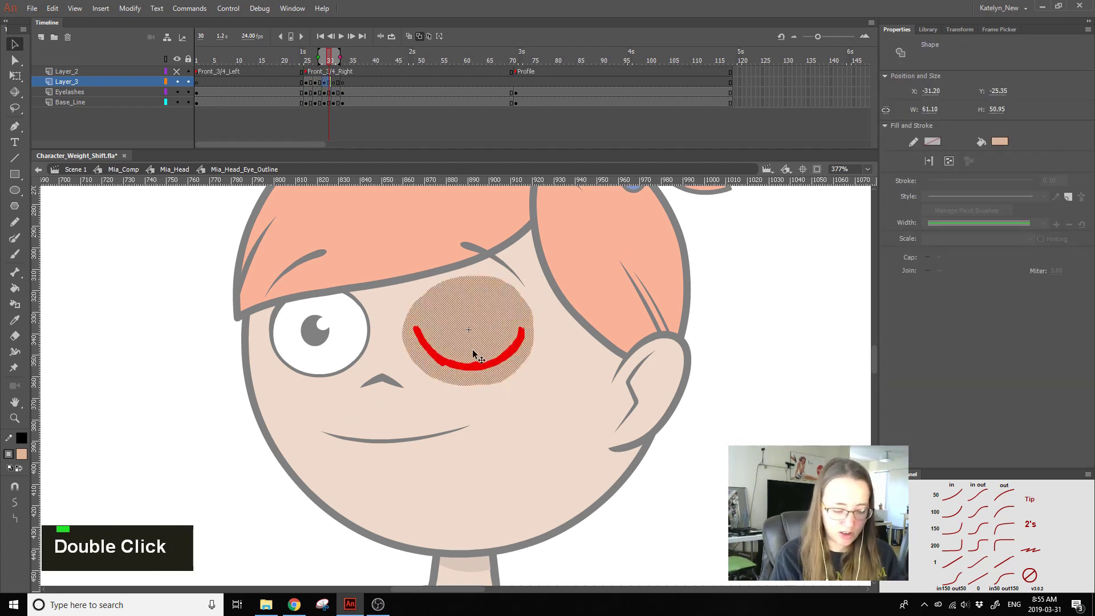
left_click(15, 502)
double_click(15, 502)
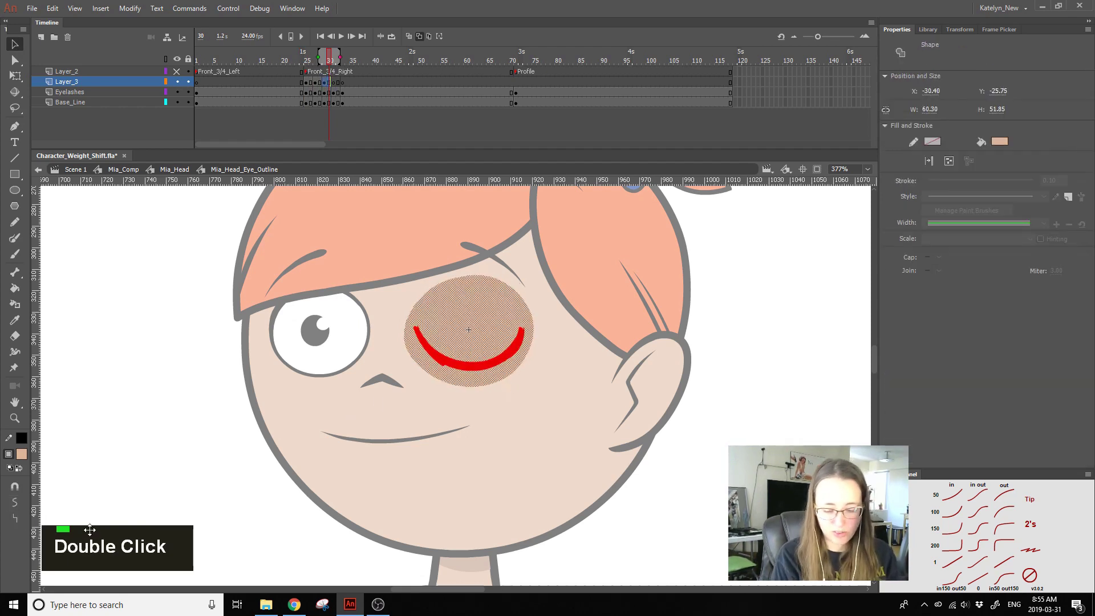
Step: Set up the Oval tool with no stroke and the skin-coloured fill, testing it with ovals that are undone
left_click(15, 190)
left_click_drag(190, 354, 249, 432)
key("ctrl+z")
left_click(22, 438)
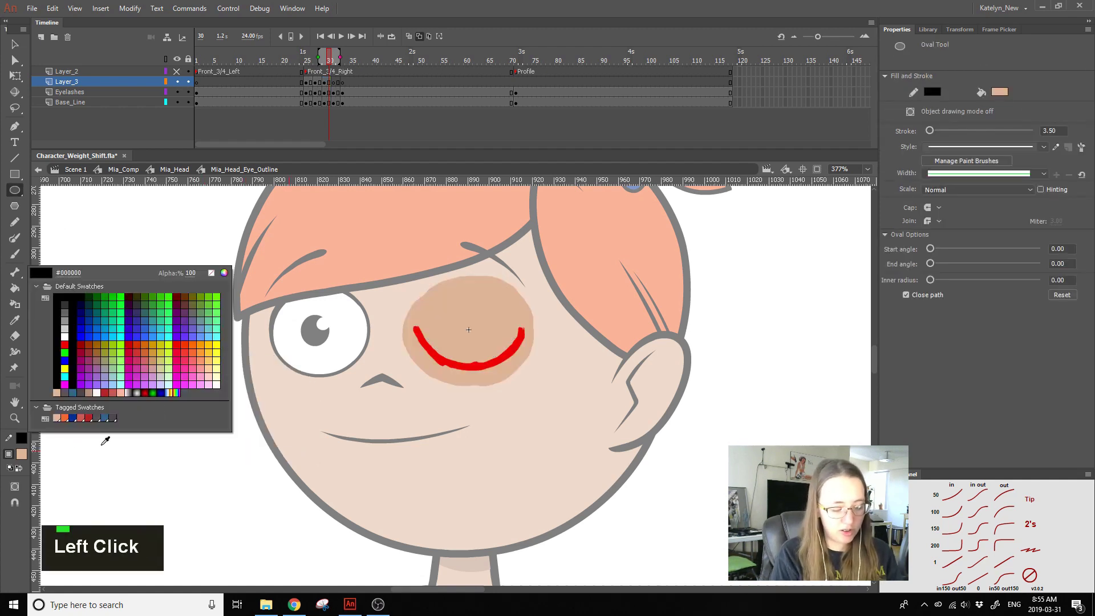
left_click(211, 273)
mouse_move(198, 329)
left_mouse_down()
mouse_move(327, 435)
mouse_move(311, 437)
left_mouse_up()
key("ctrl+z")
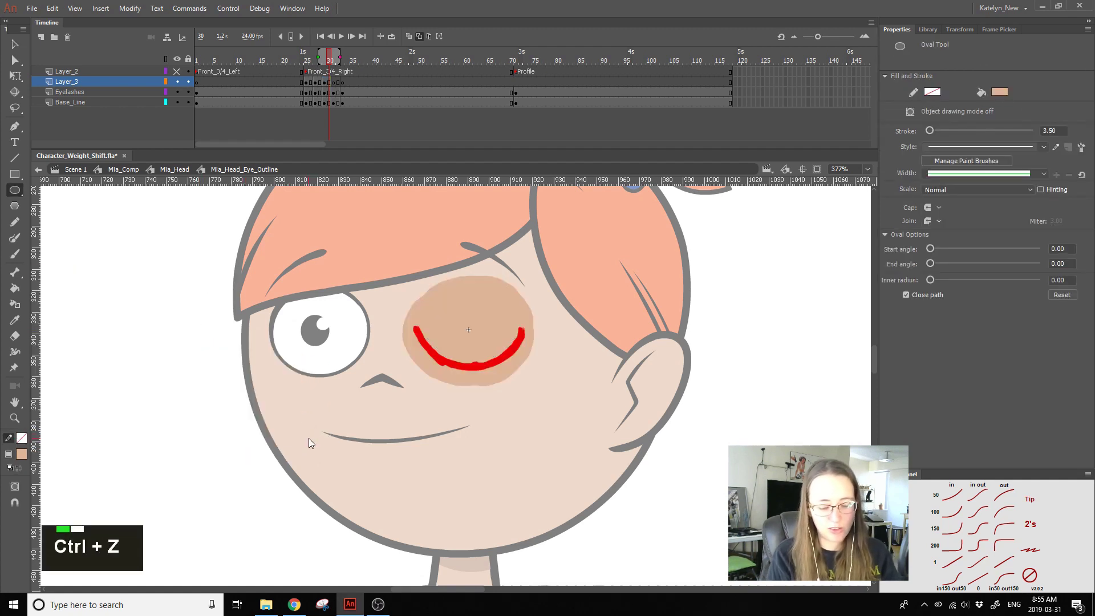
Step: Delete the hand-painted skin fill covering the eye at frame 30
left_click(504, 336, "ctrl")
key("Delete")
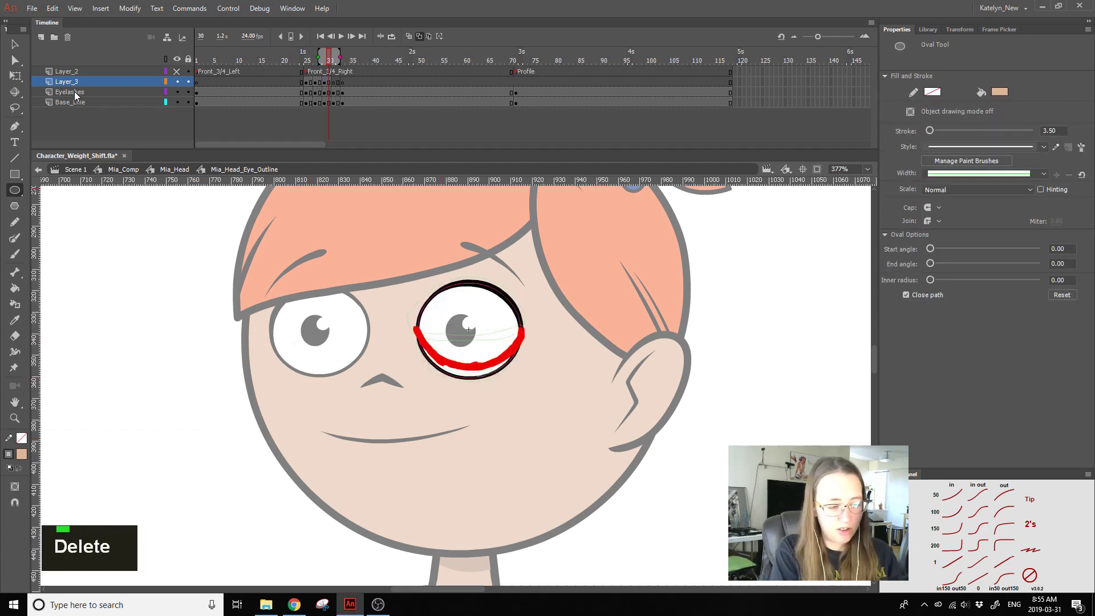
Step: Add a new layer directly above Eyelashes
left_click(71, 92)
left_click(39, 40)
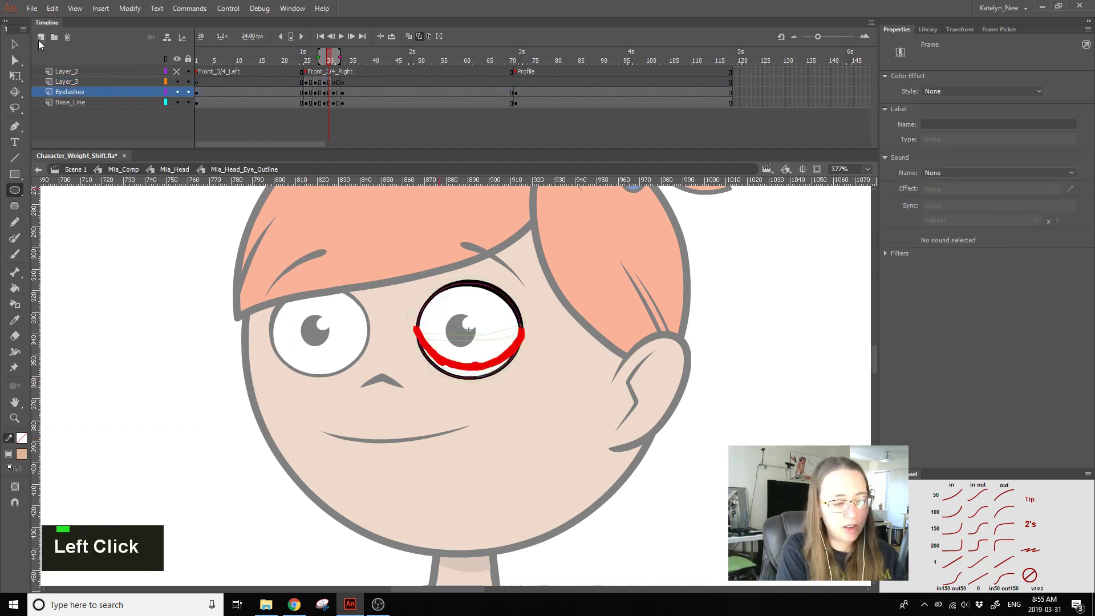
Step: Add a new layer above Eyelashes and insert blank keyframes on it at frames 29 and 31
left_click(41, 38)
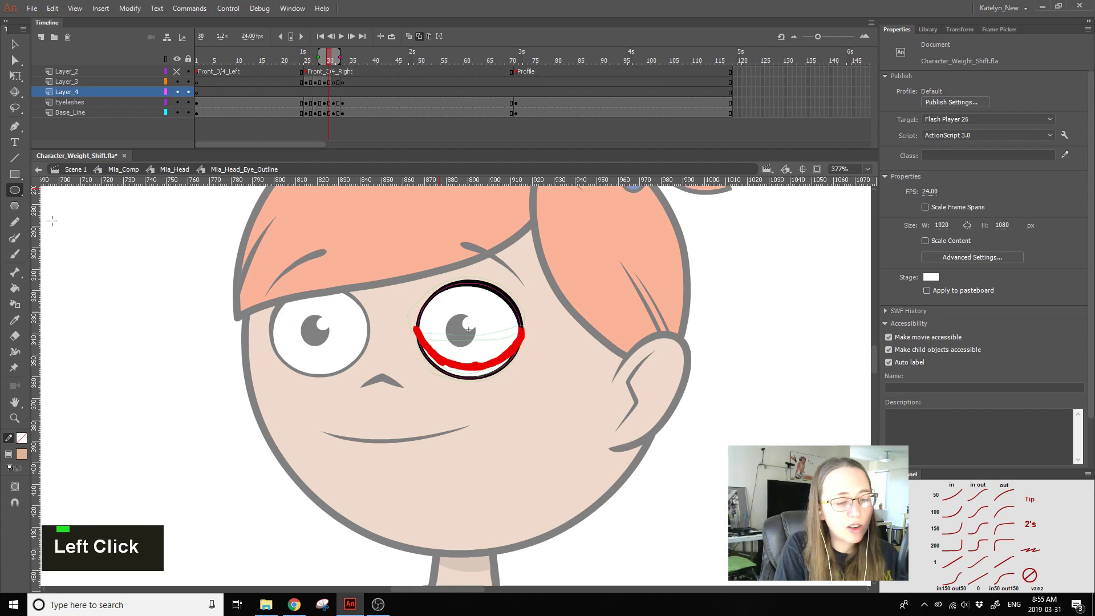
left_click(324, 93)
key("F7")
left_click(333, 92)
key("F7")
Step: Draw a skin-coloured circle about 53 px wide at frame 29 and centre it over the eye on Layer_4
left_click(324, 92)
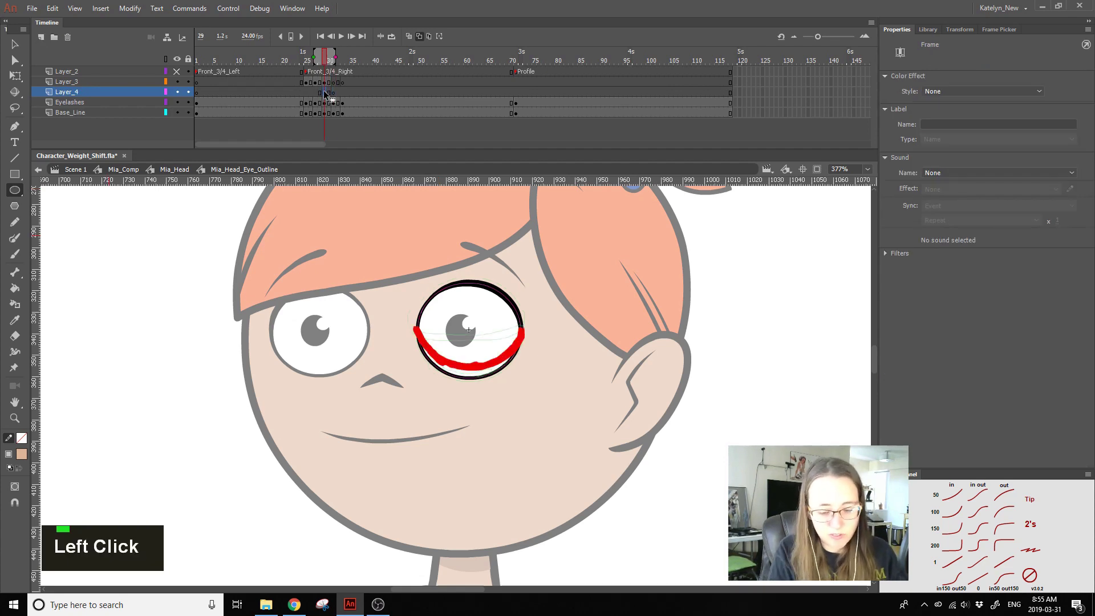
left_click_drag(481, 340, 513, 365)
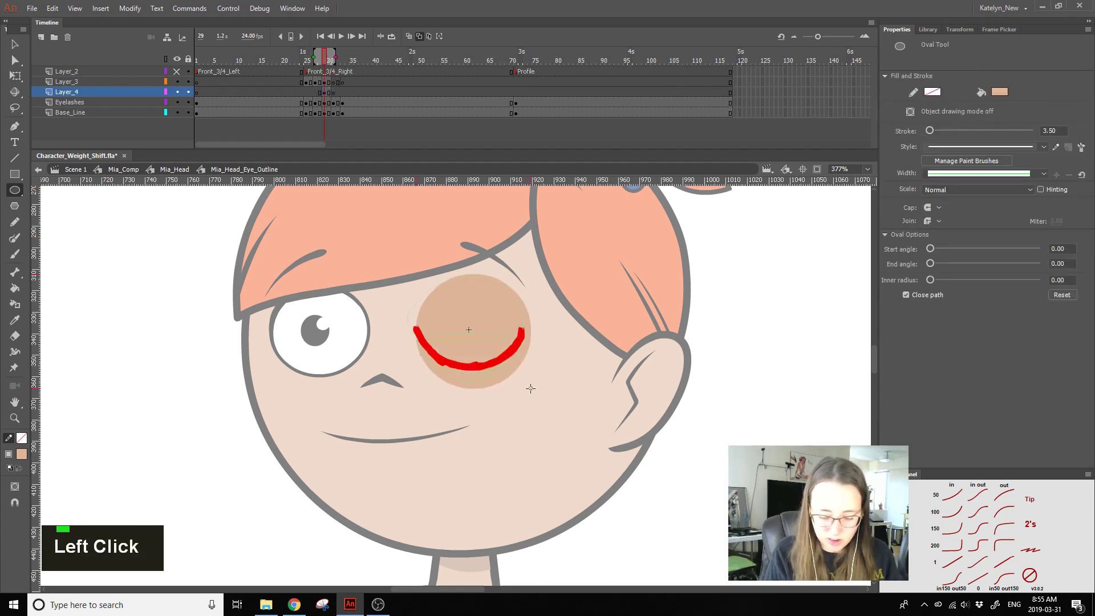
left_click(505, 329, "ctrl")
left_click_drag(488, 326, 487, 325)
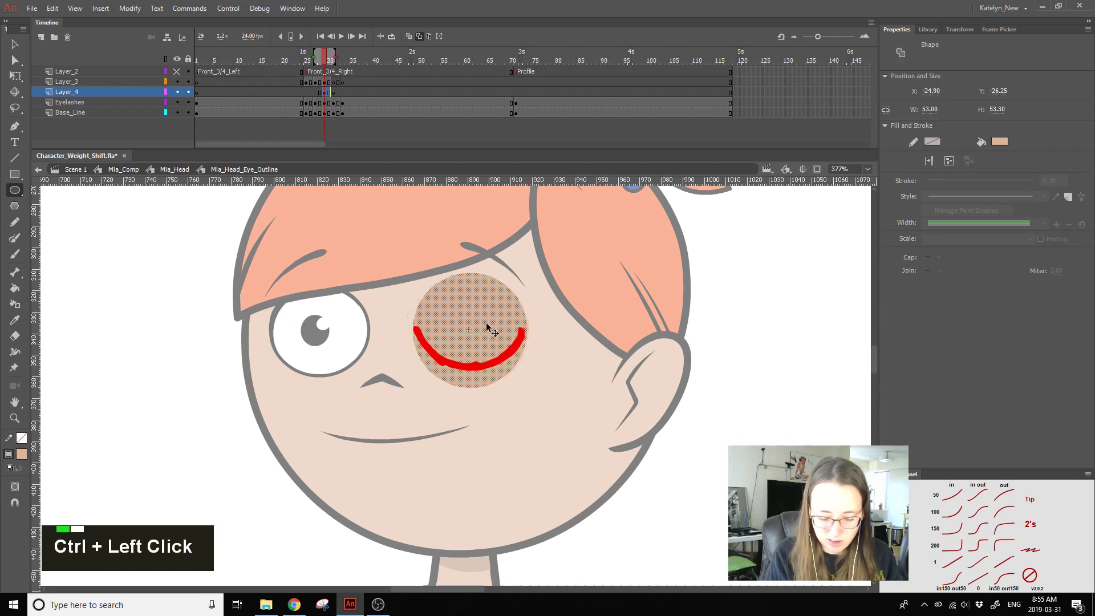
left_click(513, 377, "ctrl")
Step: Copy the eyelid circle from frame 29 and paste it in place into a blank keyframe at frame 27 on Layer_4
double_click(314, 83)
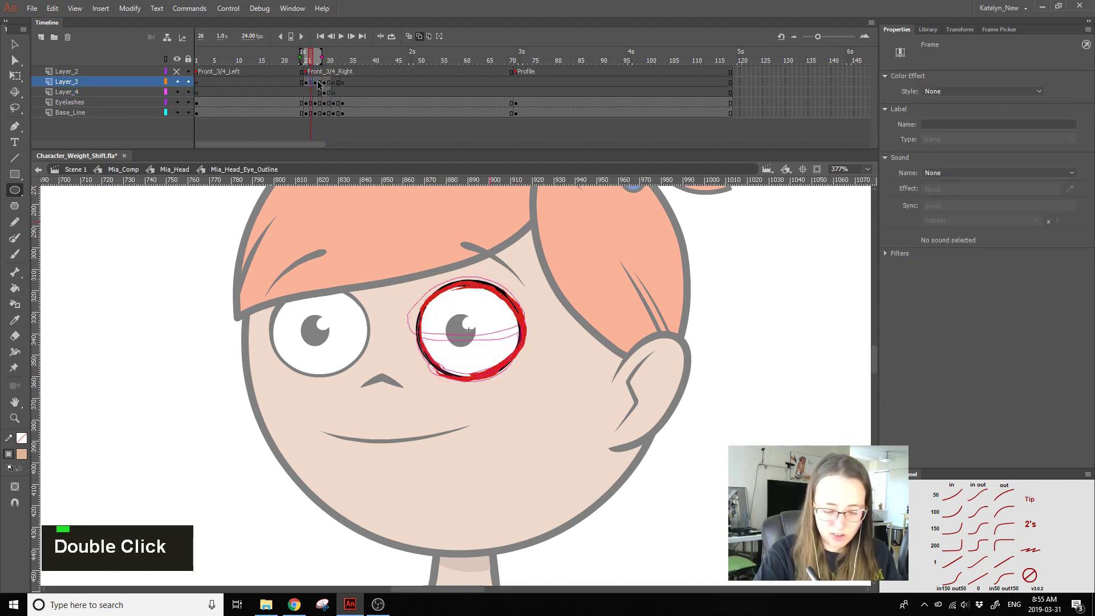
left_click(326, 92)
key("ctrl+c")
left_click(316, 92)
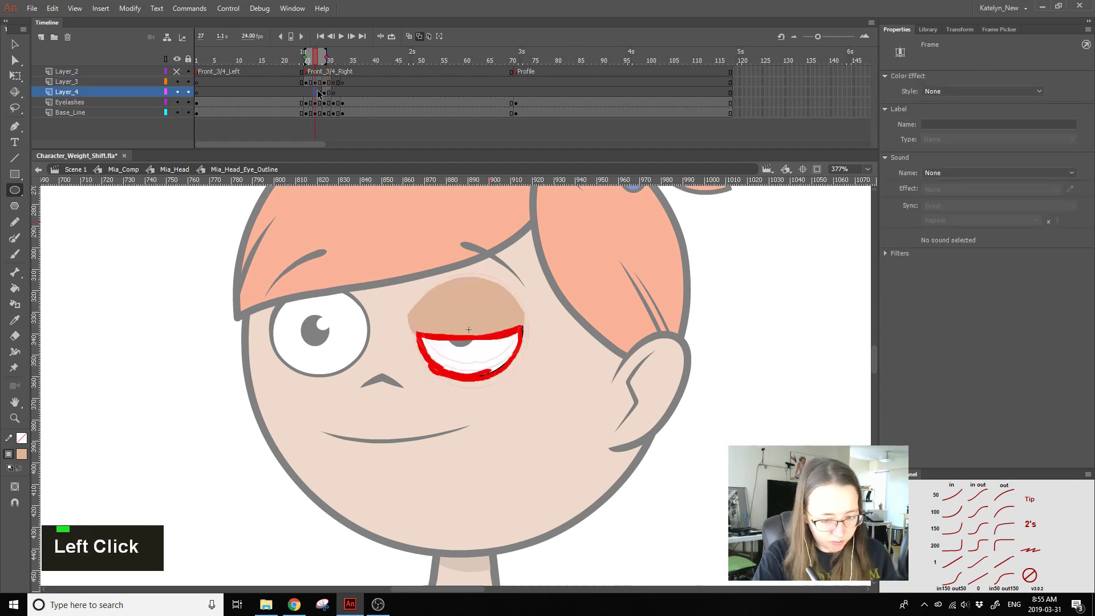
key("F7")
key("ctrl+shift+v")
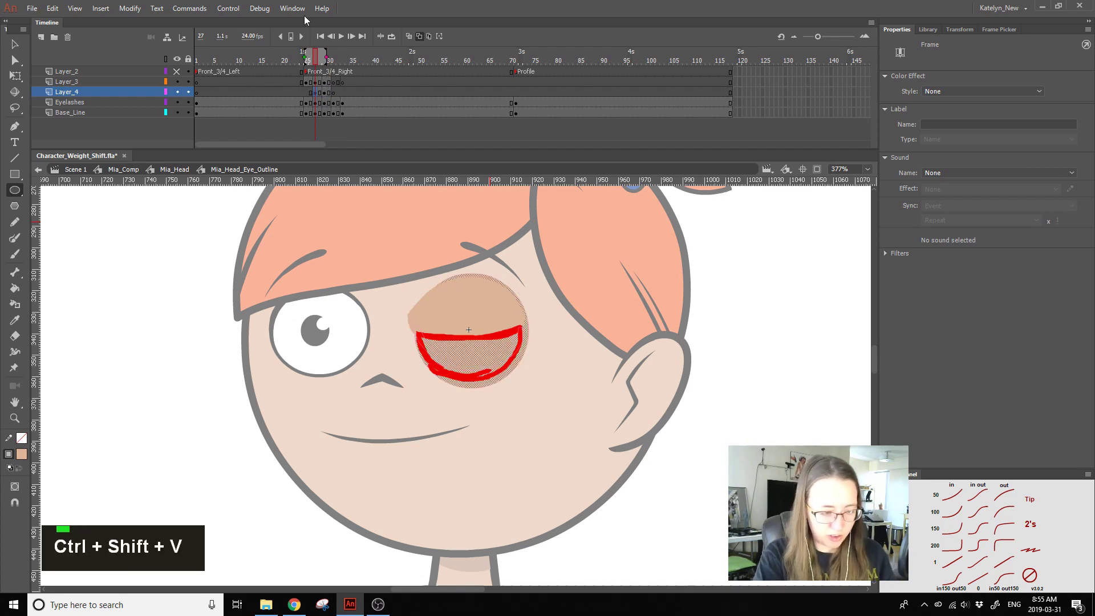
Step: Delete the hand-painted eyelid fill at frame 27 and cut the red lid guide
left_click(22, 43)
double_click(502, 314)
key("Delete")
left_click(502, 330)
key("ctrl+x")
left_click(506, 323)
key("Delete")
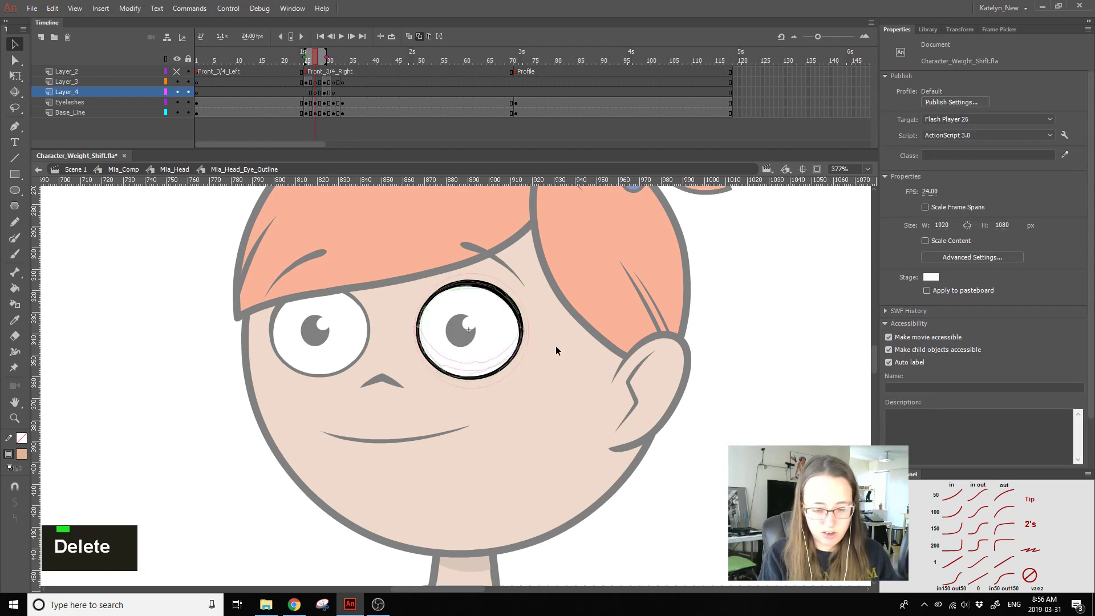
Step: Undo the circle's deletion at frame 27 and paste the red lid guide in place on Layer_4
key("ctrl+shift+v")
double_click(485, 366)
key("ctrl+z")
key("ctrl+z")
key("ctrl+z")
left_click(535, 350)
key("ctrl+shift+v")
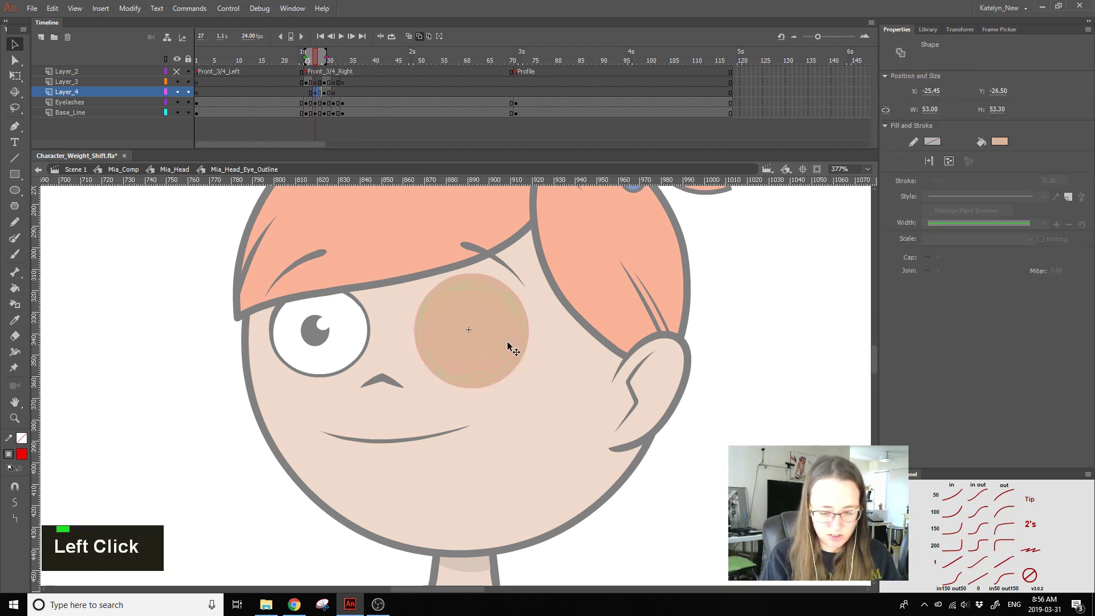
Step: Delete the skin-coloured fill inside the red eye opening at frame 27
left_click(543, 340)
double_click(495, 376)
key("Delete")
left_click(542, 363)
Step: Paint a red lid guide for the partly reopened eye at frame 31 on Layer_3, undoing unwanted strokes
mouse_move(308, 60)
left_mouse_down()
mouse_move(333, 71)
mouse_move(309, 83)
mouse_move(343, 82)
left_mouse_up()
left_click(342, 83)
left_click(306, 82)
left_click(333, 83)
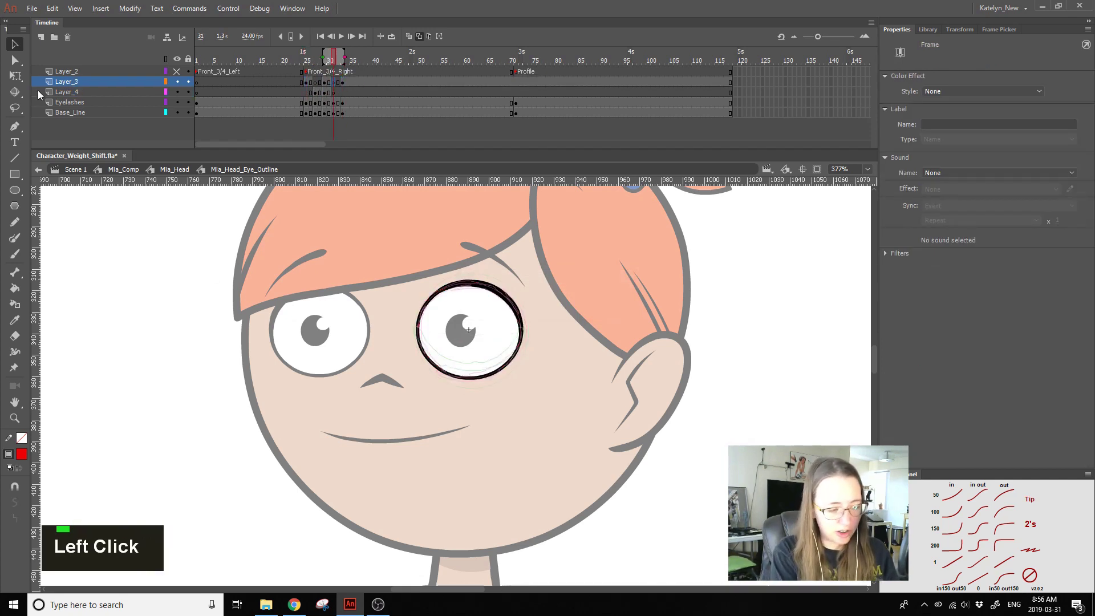
left_click(18, 255)
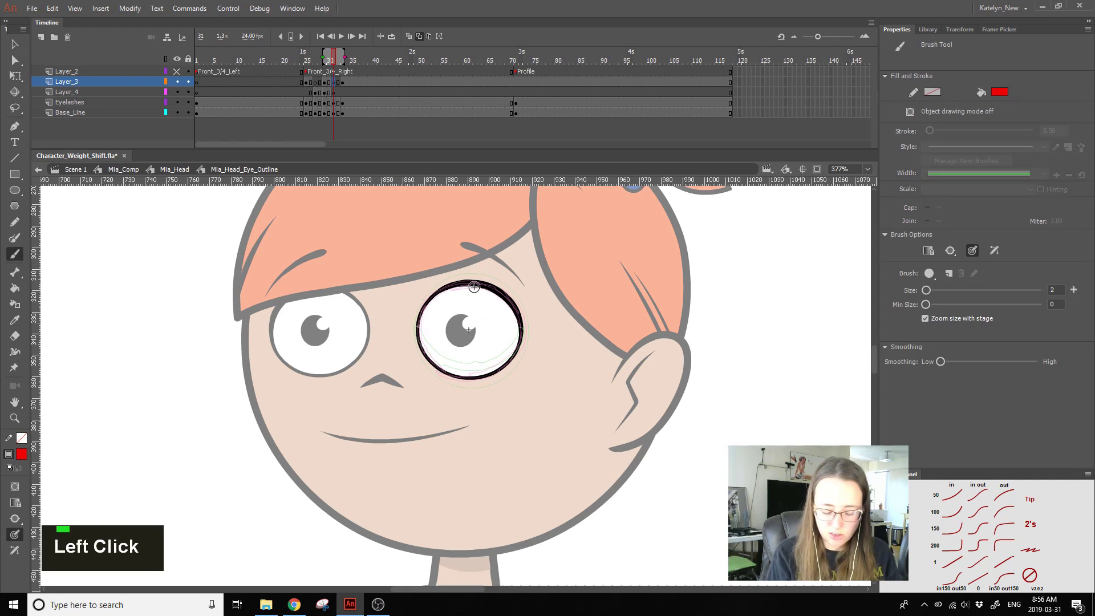
left_click_drag(418, 326, 494, 307)
key("ctrl+z")
mouse_move(418, 326)
left_mouse_down()
mouse_move(494, 307)
mouse_move(459, 302)
mouse_move(499, 308)
mouse_move(525, 337)
mouse_move(523, 328)
mouse_move(495, 366)
left_mouse_up()
key("ctrl+z")
mouse_move(418, 332)
left_mouse_down()
mouse_move(428, 360)
mouse_move(422, 352)
mouse_move(449, 373)
mouse_move(435, 368)
mouse_move(474, 377)
mouse_move(504, 366)
left_mouse_up()
key("ctrl+z")
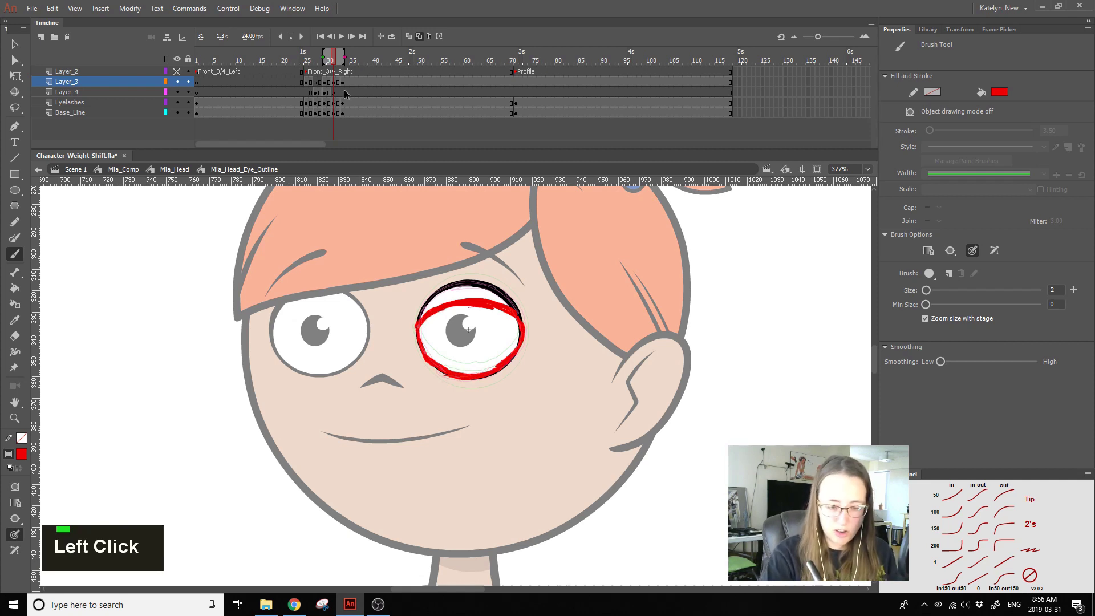
Step: Duplicate the eyelid circle from frame 29 to frame 31 on Layer_4 and insert a blank keyframe at frame 33
left_click(317, 92)
left_click(324, 92)
left_click_drag(324, 93, 334, 92, "alt")
left_click(347, 94)
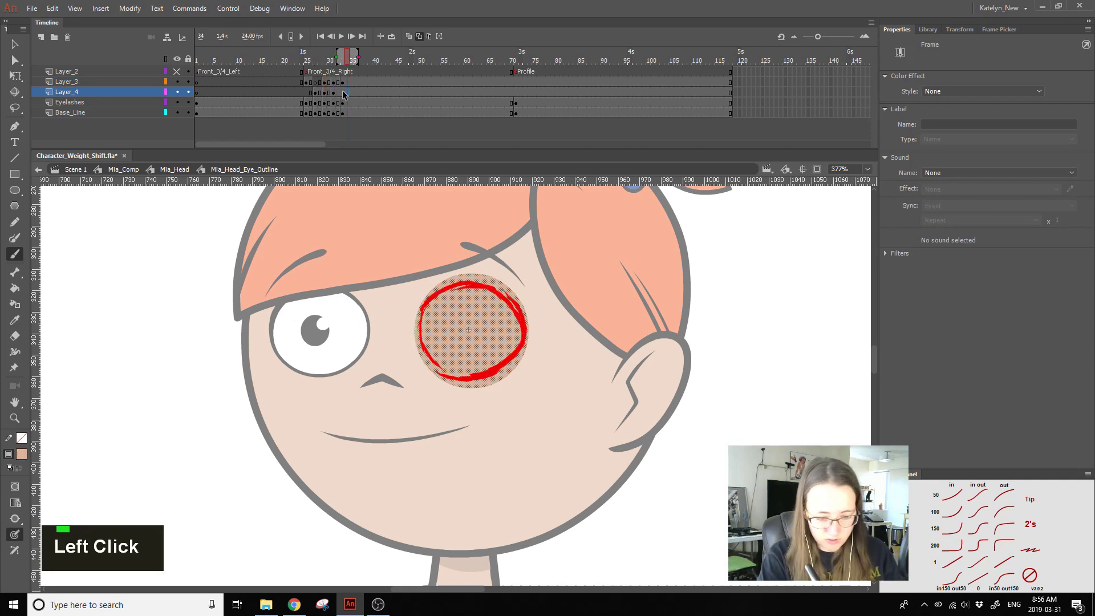
key("F7")
Step: Move the red guide at frame 31 in place onto Layer_4 and delete the skin-coloured fill inside it
left_click(335, 83)
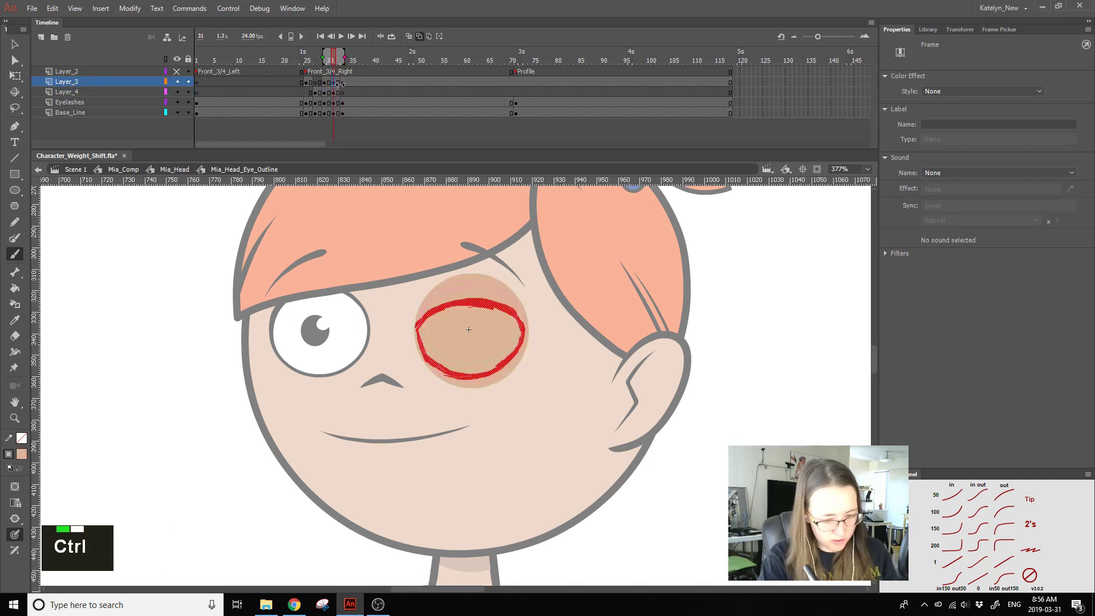
left_click(335, 92)
key("ctrl+shift+v")
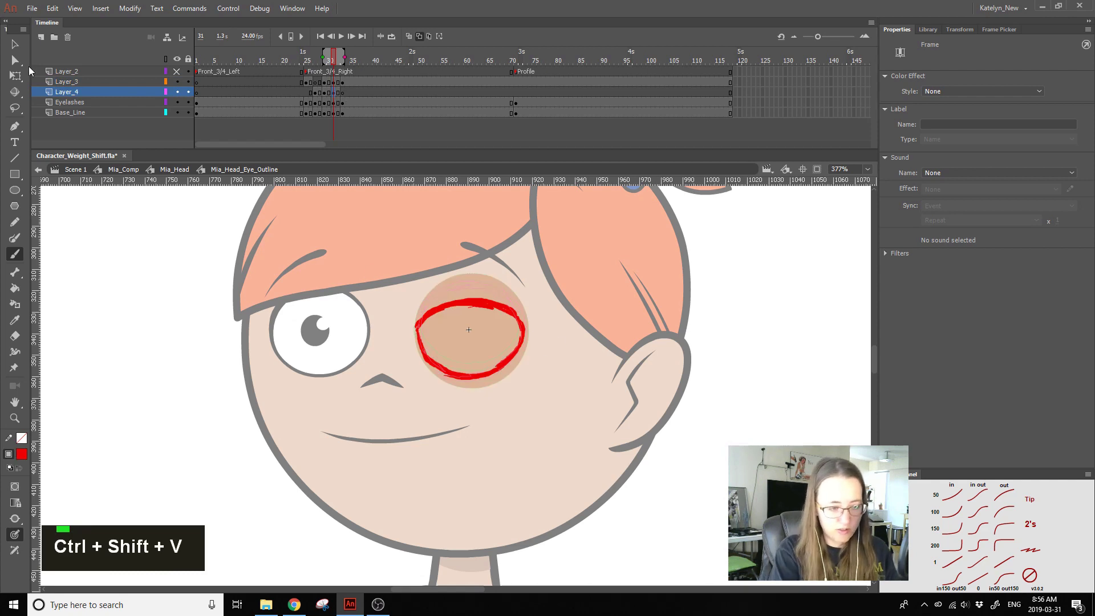
left_click(15, 44)
left_click(128, 378)
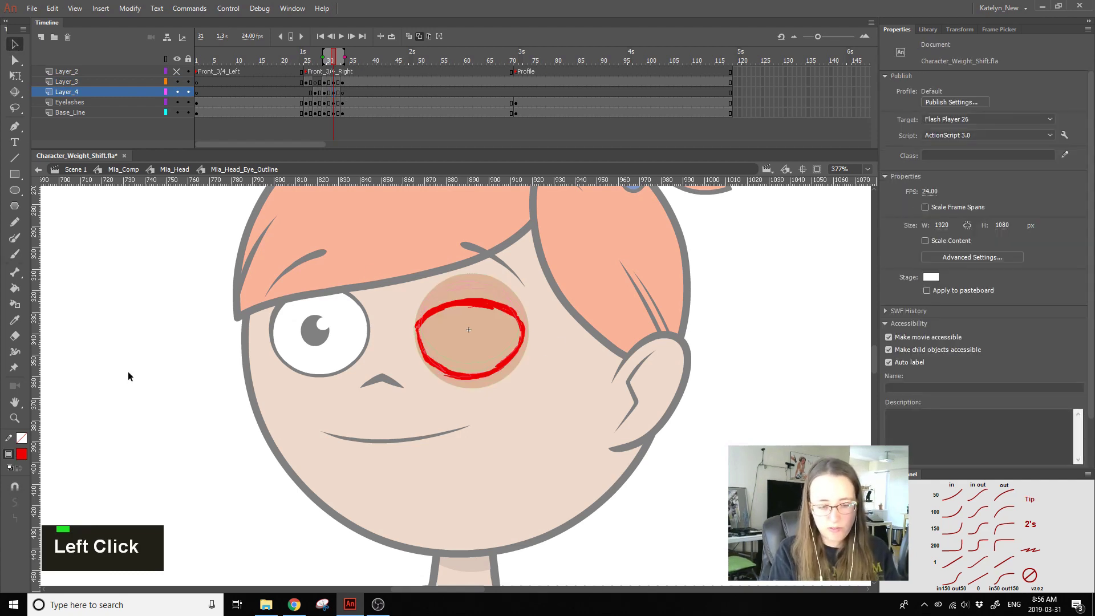
left_click(479, 322)
key("Delete")
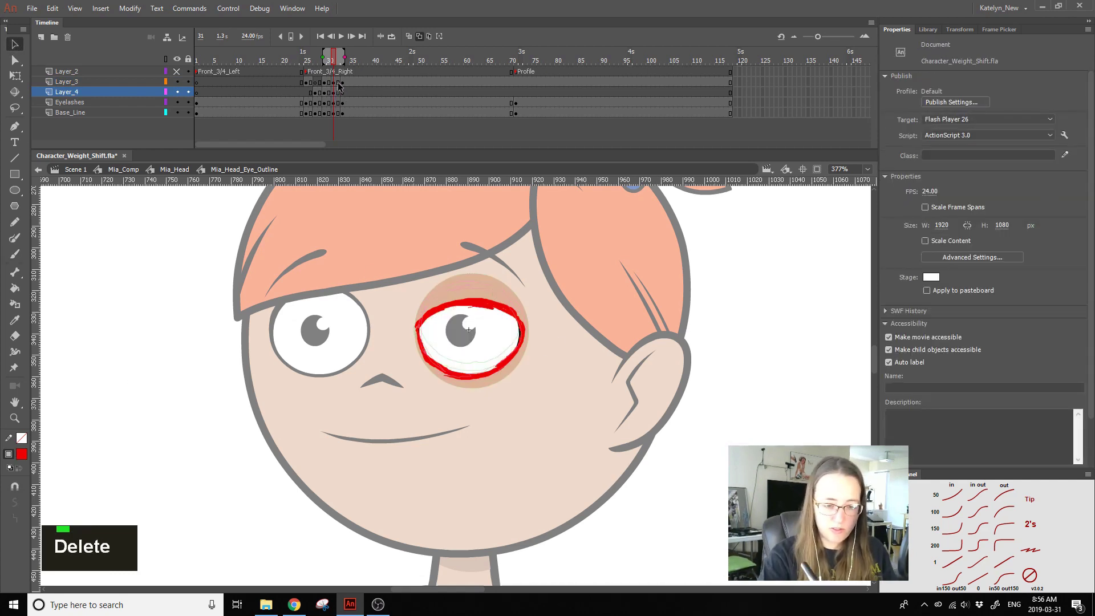
Step: Turn off onion skinning and play back the blink
left_click(419, 38)
left_click(328, 62)
key("Return")
left_click(307, 61)
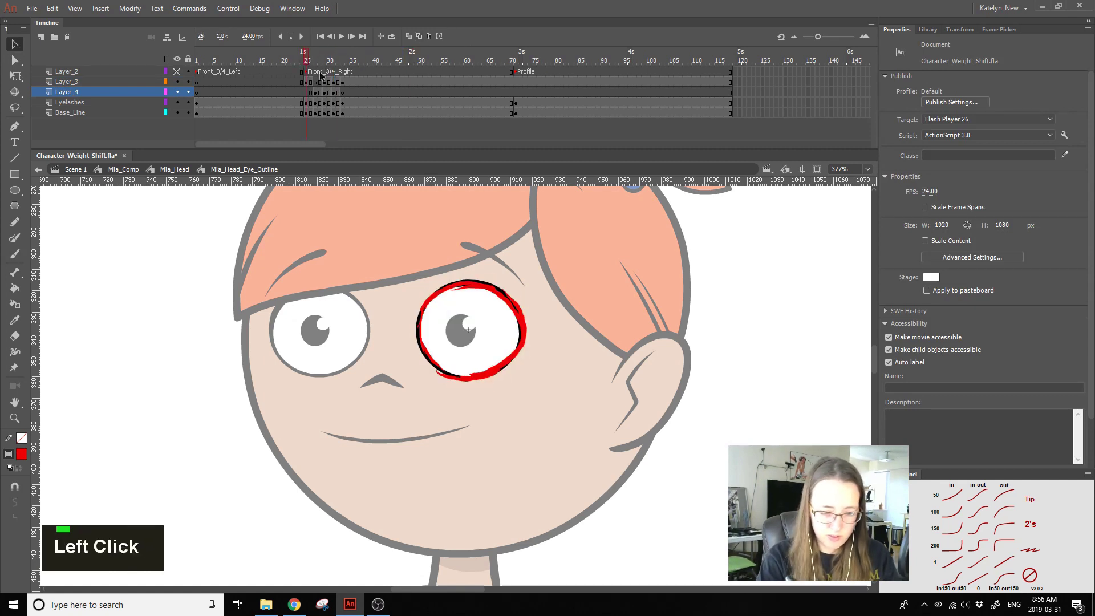
Step: Clear the extra keyframes between frames 25 and 33 on the Eyelashes and Base_Line layers
left_click_drag(310, 103, 355, 113)
key("shift+F6")
left_click(346, 113)
double_click(346, 113)
key("F6")
double_click(347, 114)
key("shift+F6")
Step: Insert blank keyframes at frame 27 on Eyelashes and Base_Line and play back the blink
left_click(314, 112)
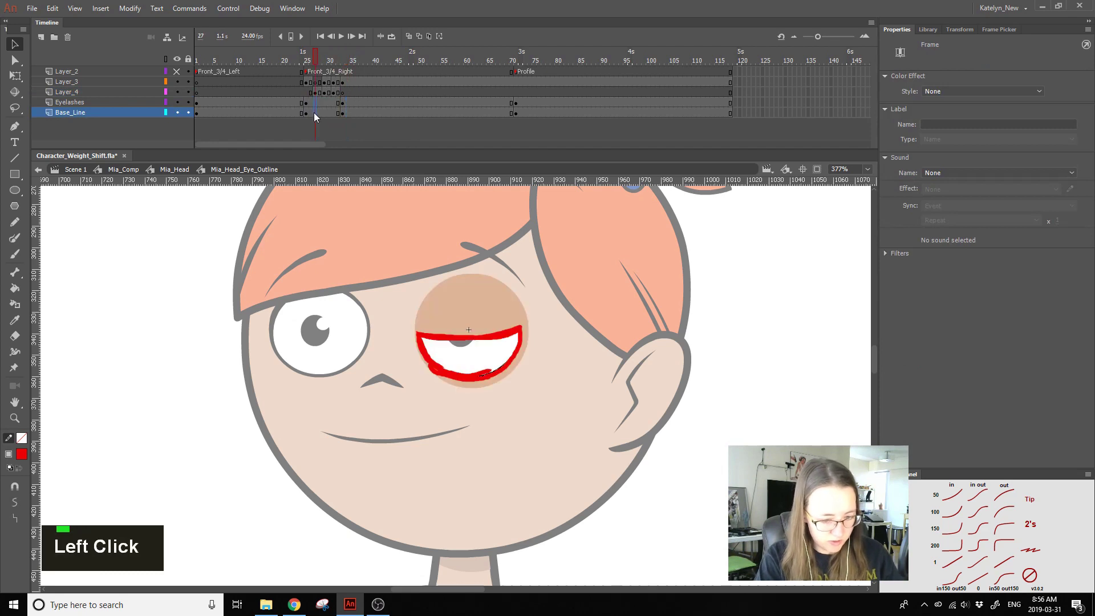
key("F7")
left_click(308, 64)
key("Return")
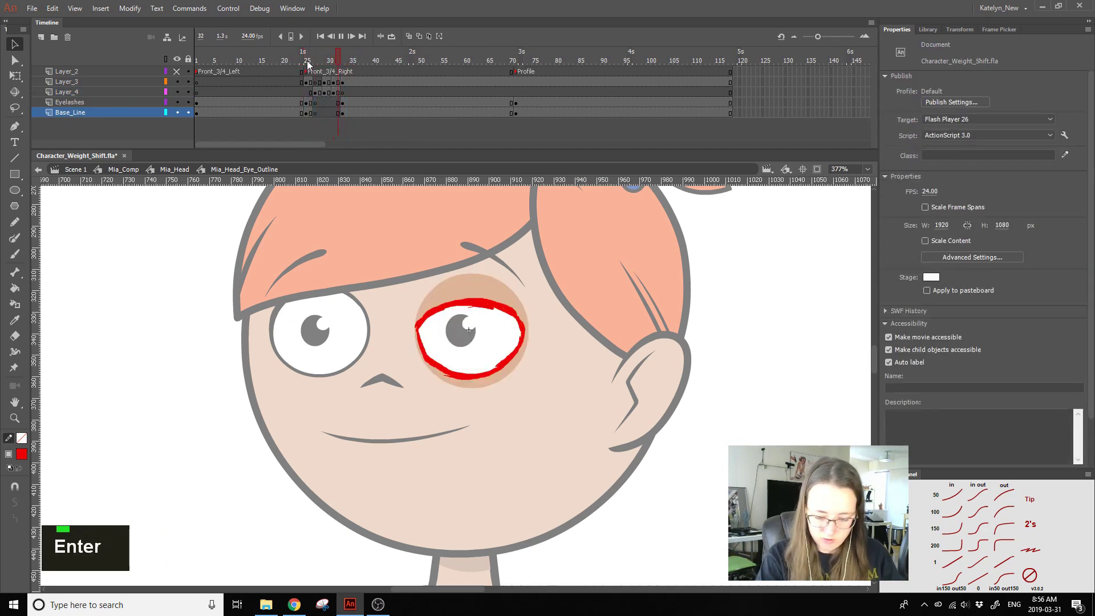
key("Return")
key("Return")
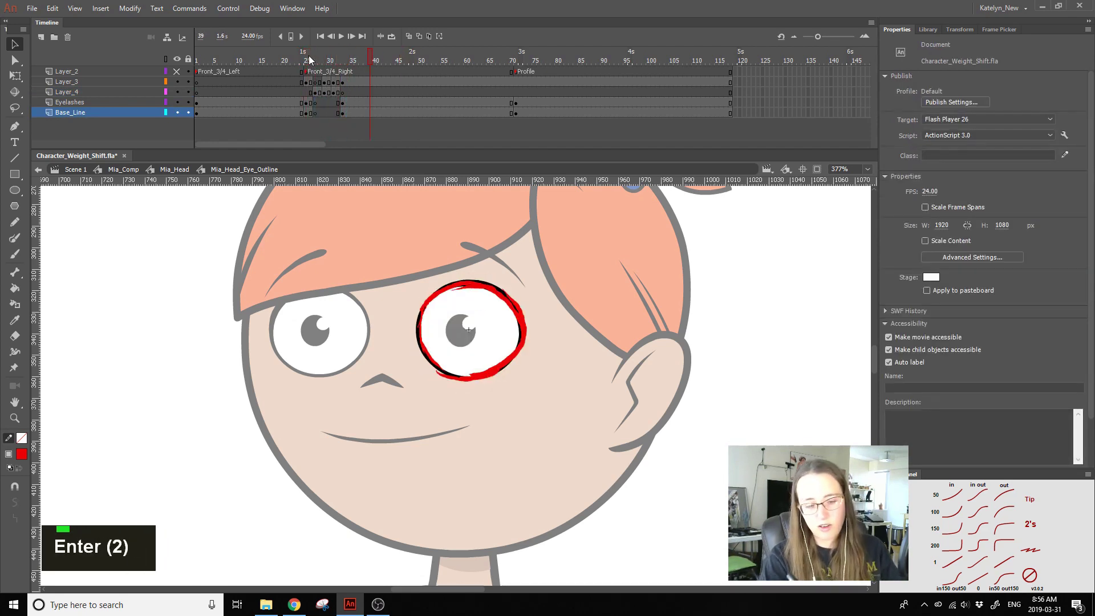
Step: Delete the red open-eye guides at frames 33 and 25 on Layer_3 and play back the blink
left_click(342, 81)
key("Delete")
left_click(308, 61)
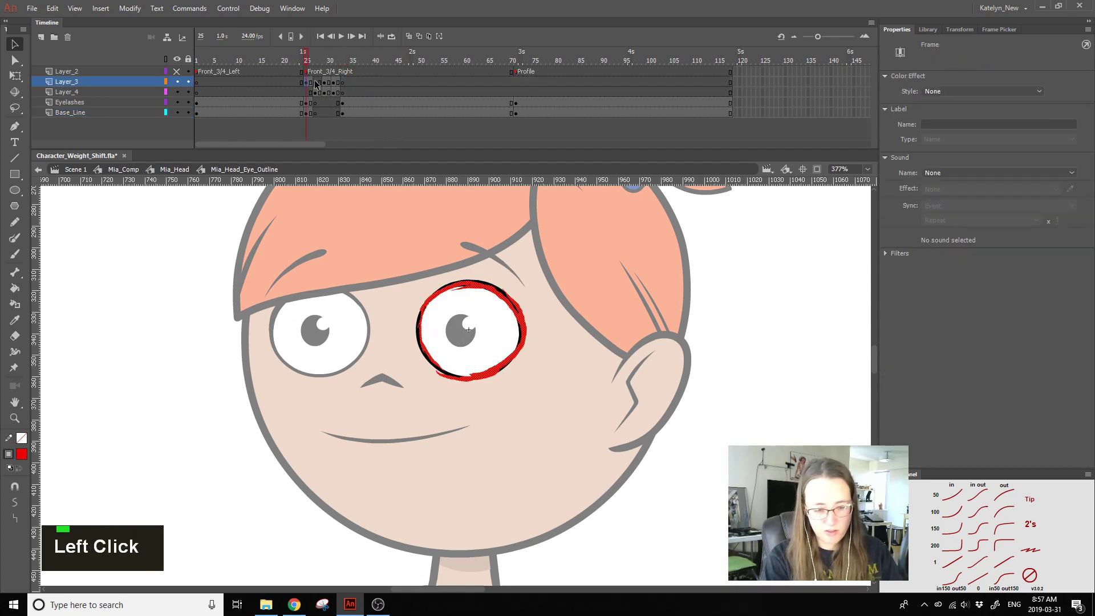
key("Return")
key("Return")
key("Return")
key("Return")
left_click(21, 45)
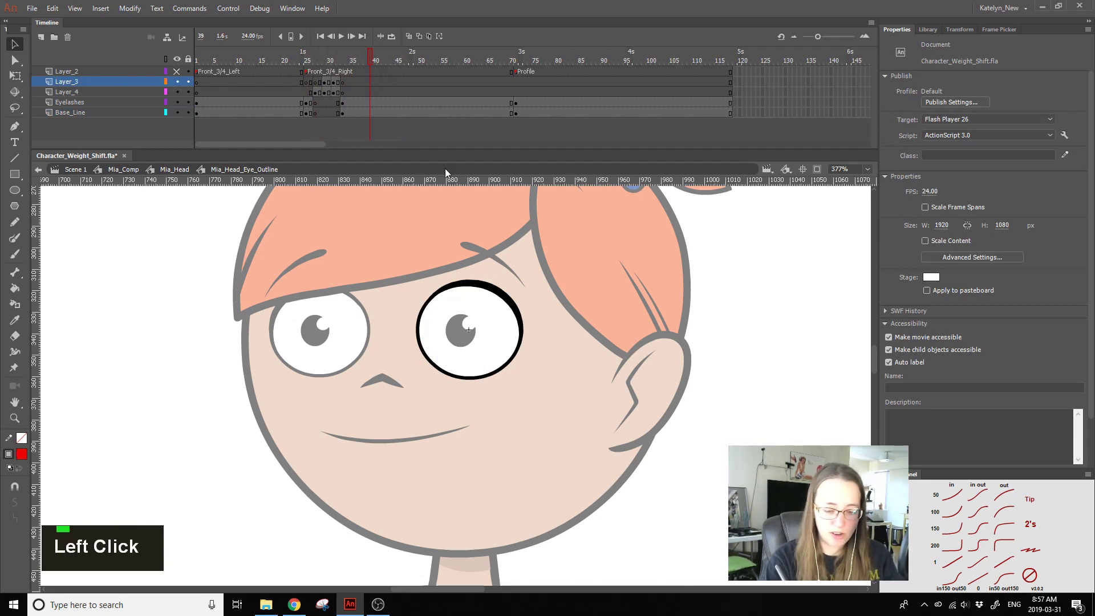
Step: Exit to Mia_Head and inspect the other eye's outline symbol and the head timeline
double_click(416, 228)
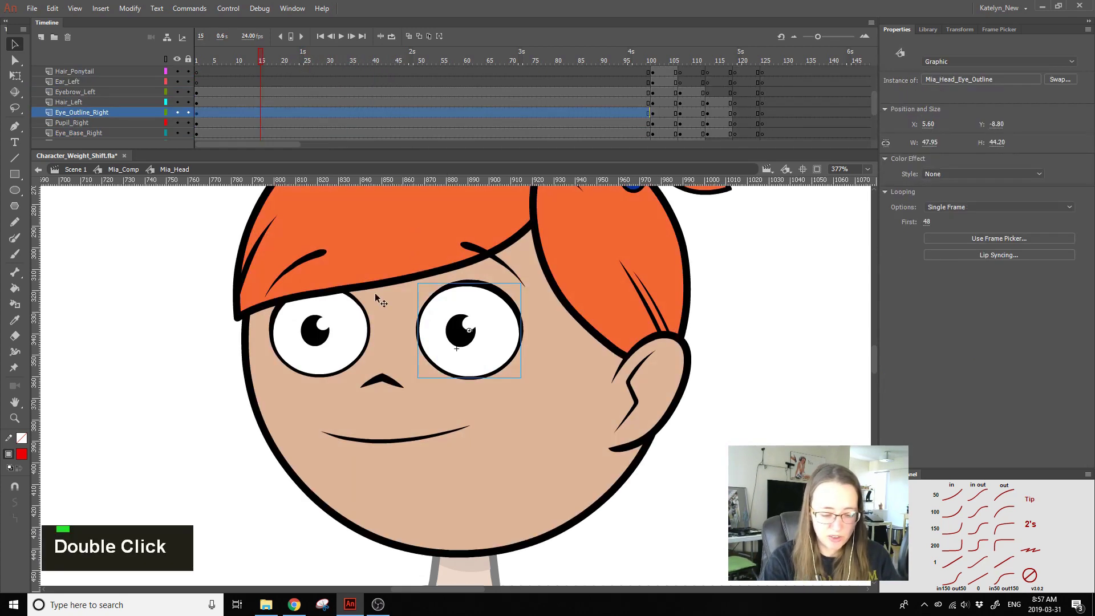
double_click(361, 308)
left_click(288, 83)
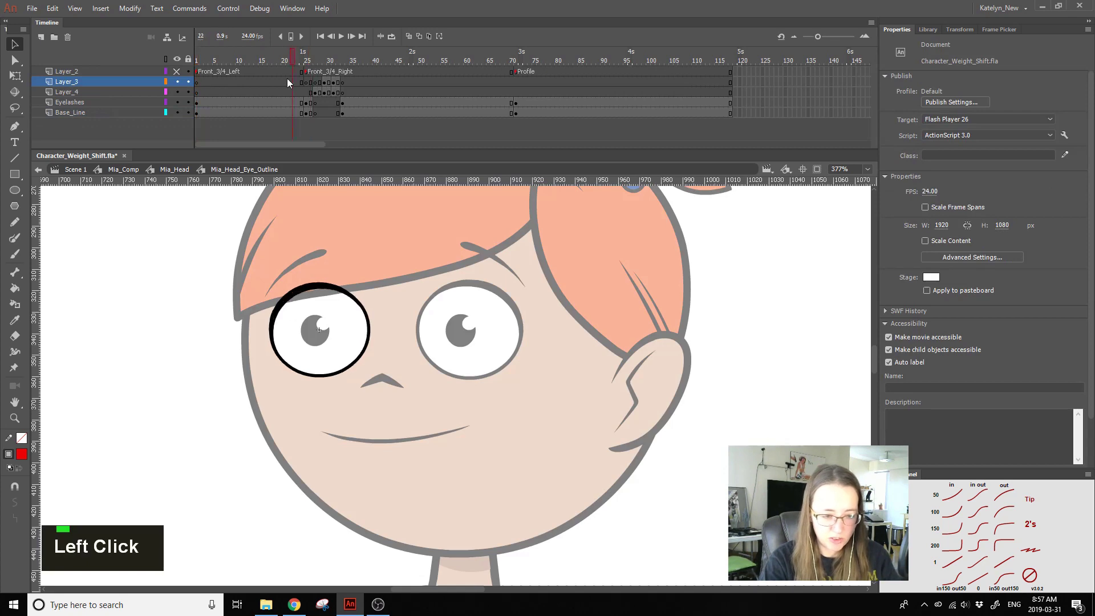
double_click(384, 231)
left_click_drag(261, 59, 196, 88)
Step: Go out to Mia_Comp, find the blink position at frame 17 and open the head symbol there
double_click(466, 286)
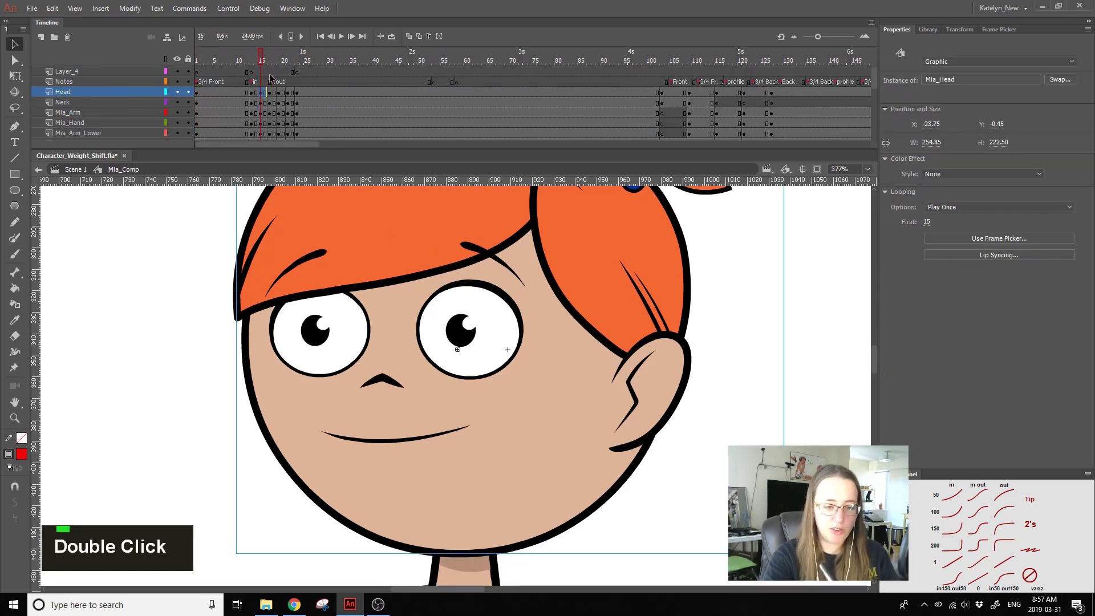
left_click(251, 61)
left_click_drag(257, 60, 270, 60)
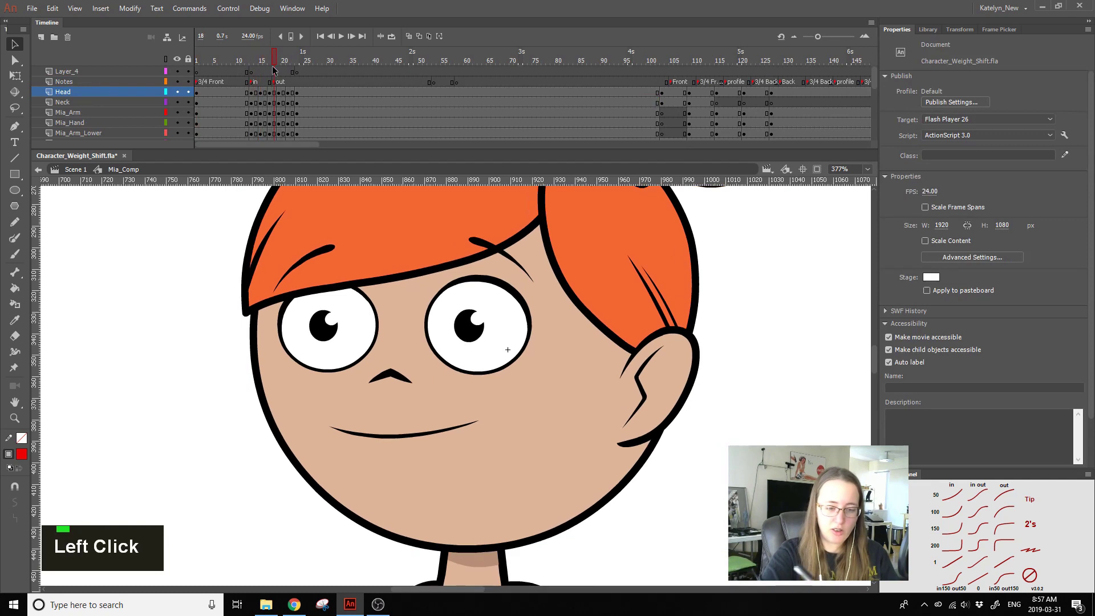
double_click(486, 287)
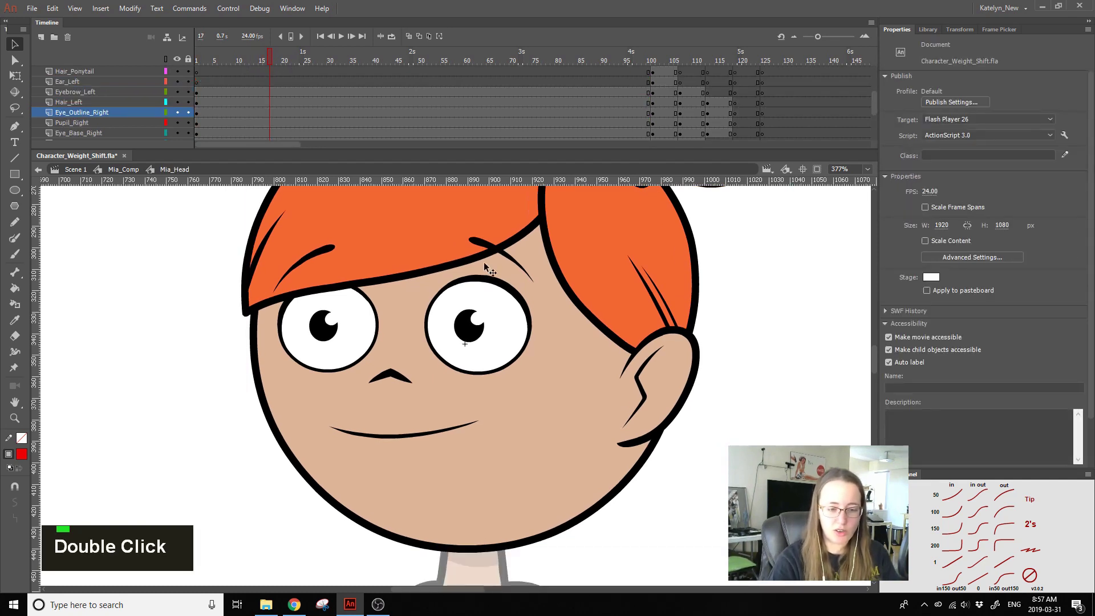
Step: Limit the Frame Picker to keyframes and assign closed-lid frame 29 to Eye_Outline_Right at frame 17
left_click(270, 112)
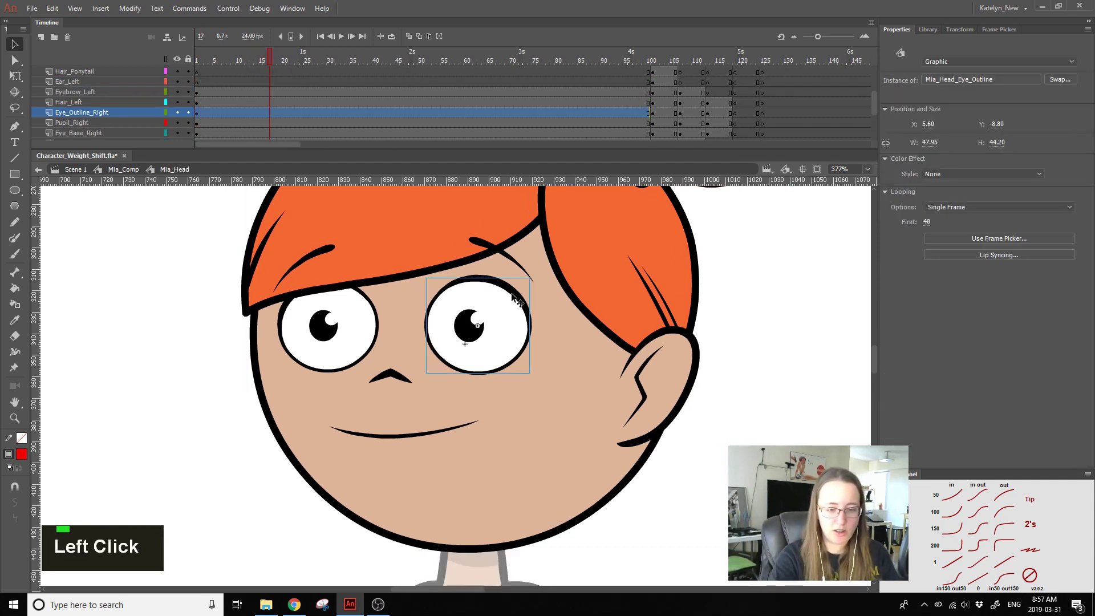
left_click(997, 30)
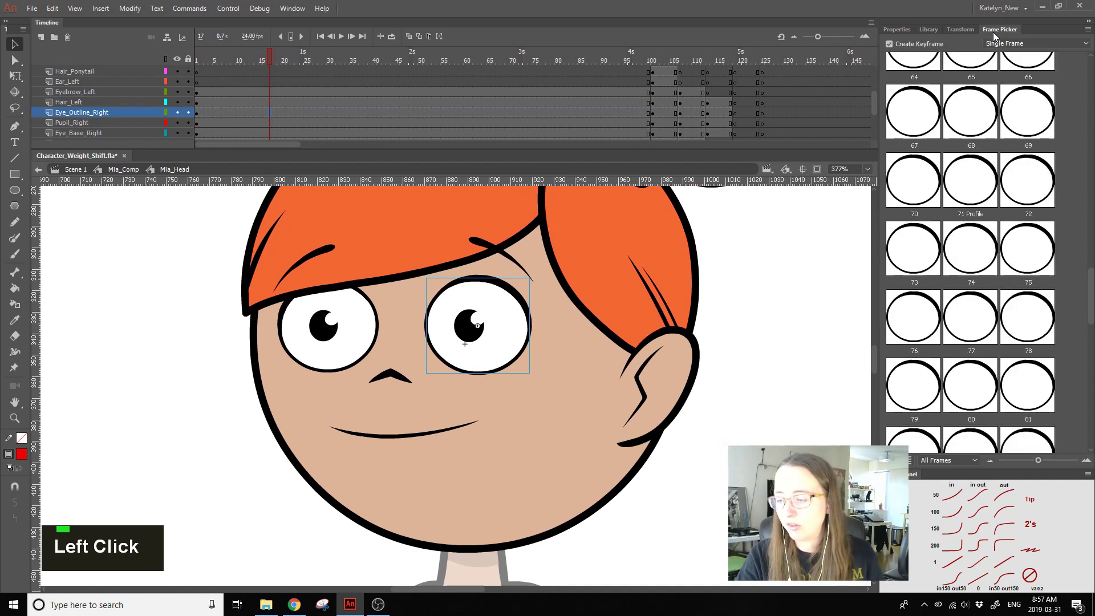
left_click(962, 461)
left_click(947, 485)
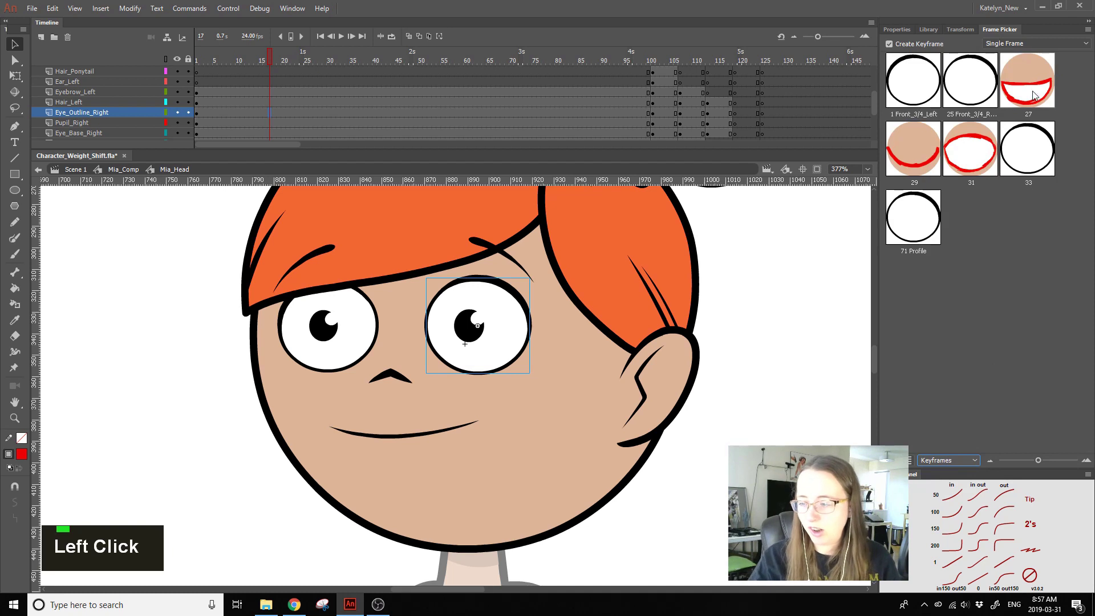
left_click(909, 166)
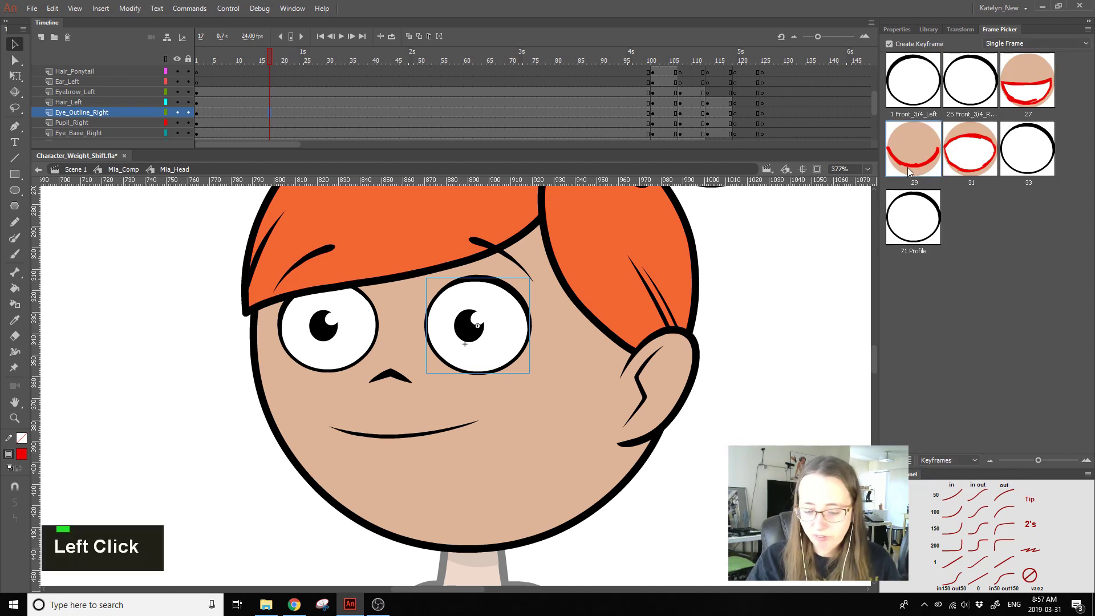
Step: Assign Eye_Outline_Right drawing 31 at frame 19, drawing 33 at frame 21 and drawing 27 at frame 15
left_click(278, 112)
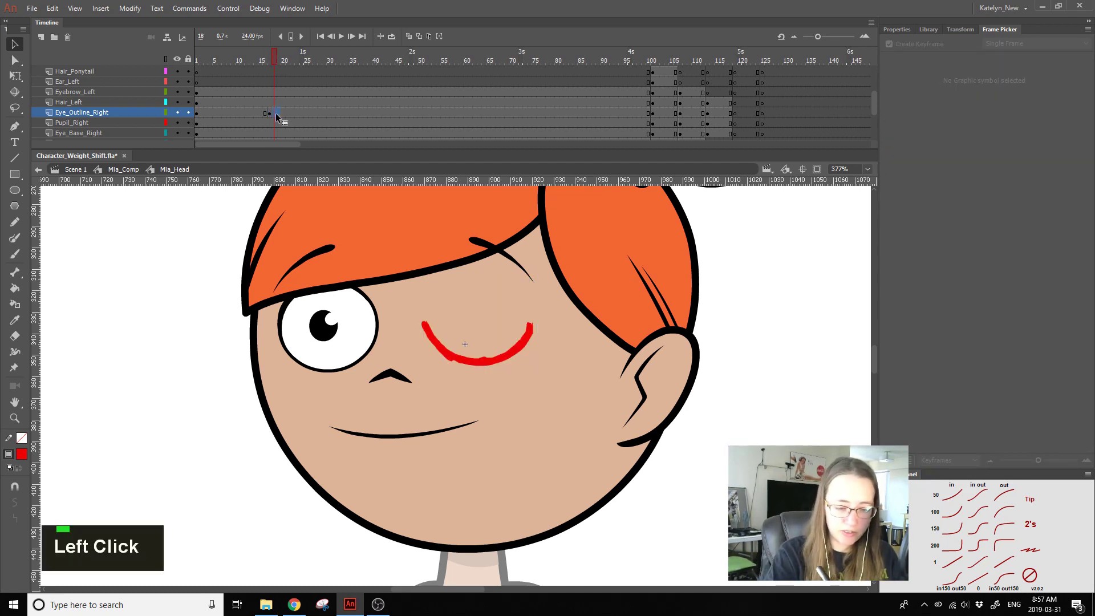
double_click(279, 113)
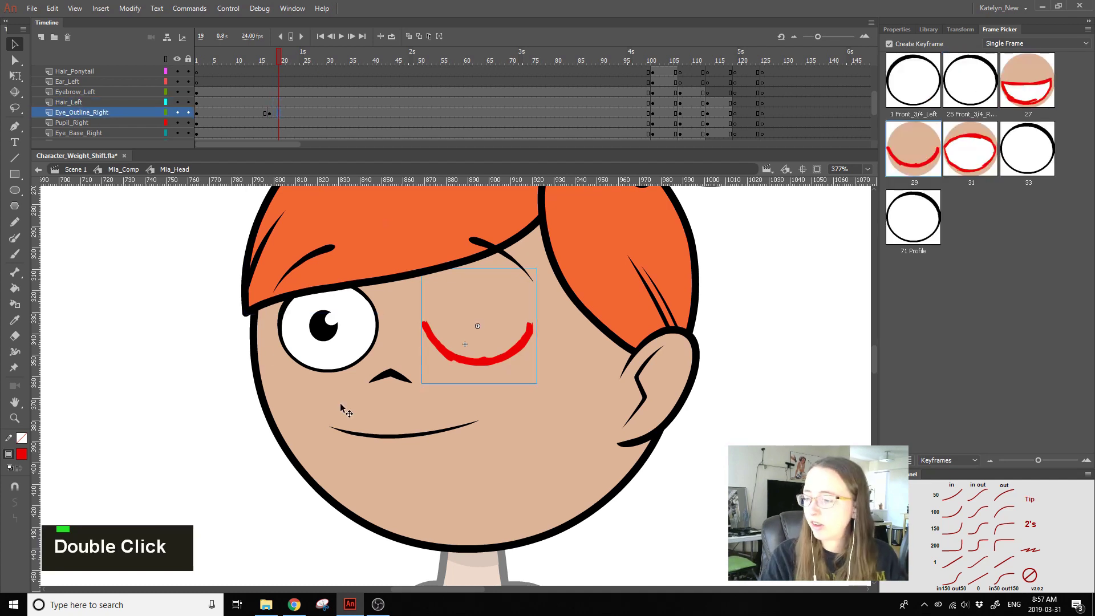
left_click(978, 161)
left_click(289, 113)
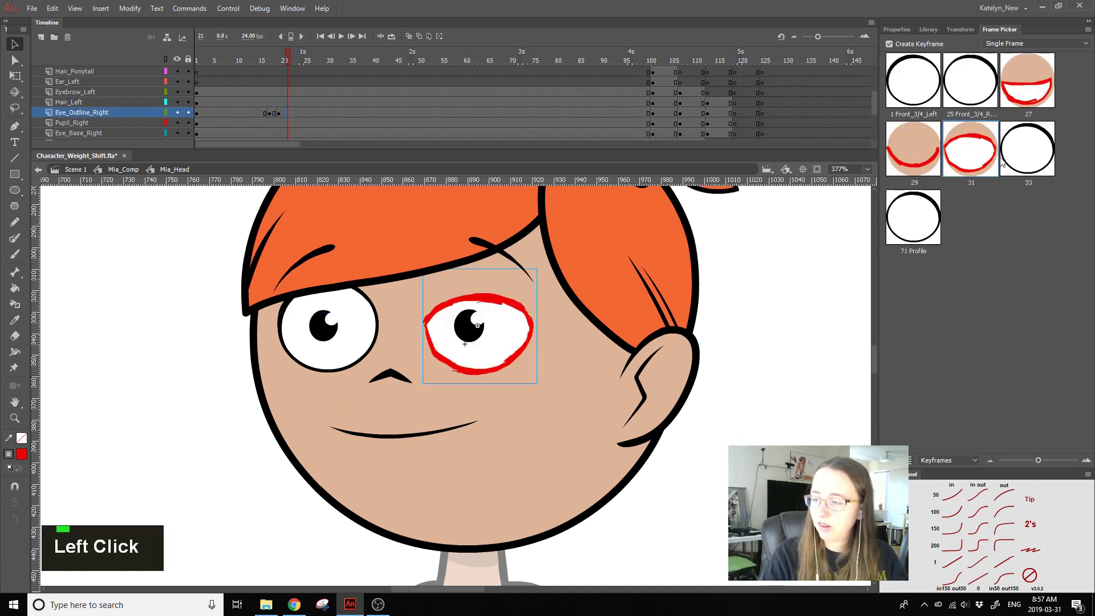
left_click(1033, 163)
left_click(262, 113)
left_click(1008, 88)
mouse_move(249, 61)
left_mouse_down()
mouse_move(289, 74)
mouse_move(259, 78)
mouse_move(286, 88)
mouse_move(266, 85)
left_mouse_up()
Step: Add Pupil_Right keyframes at frames 13, 15 and 17, and clear the one at frame 15
left_click(261, 119)
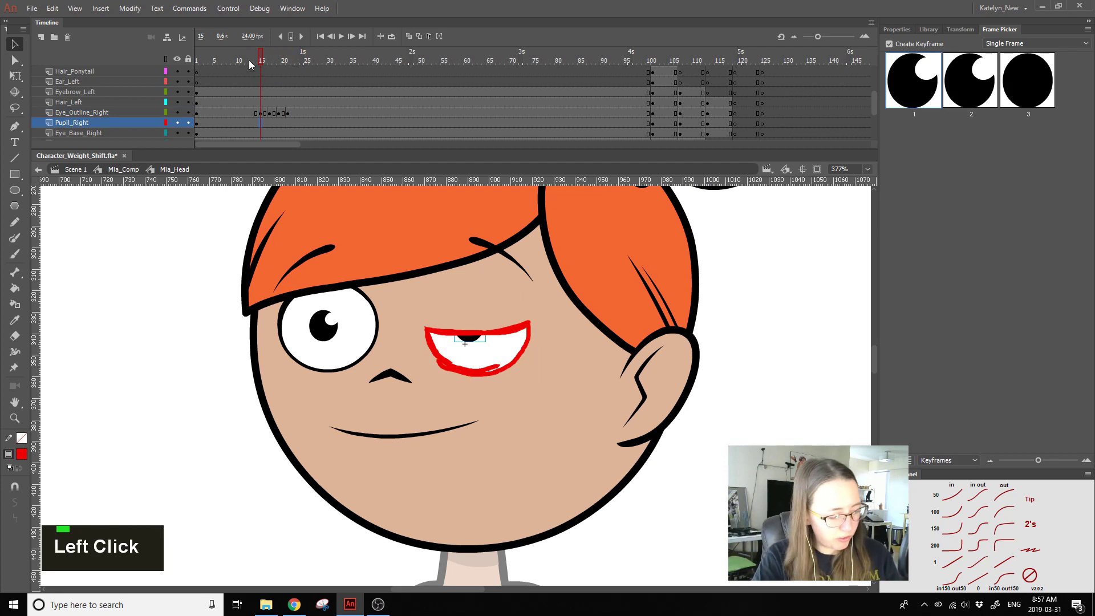
key("F6")
left_click(269, 123)
key("F6")
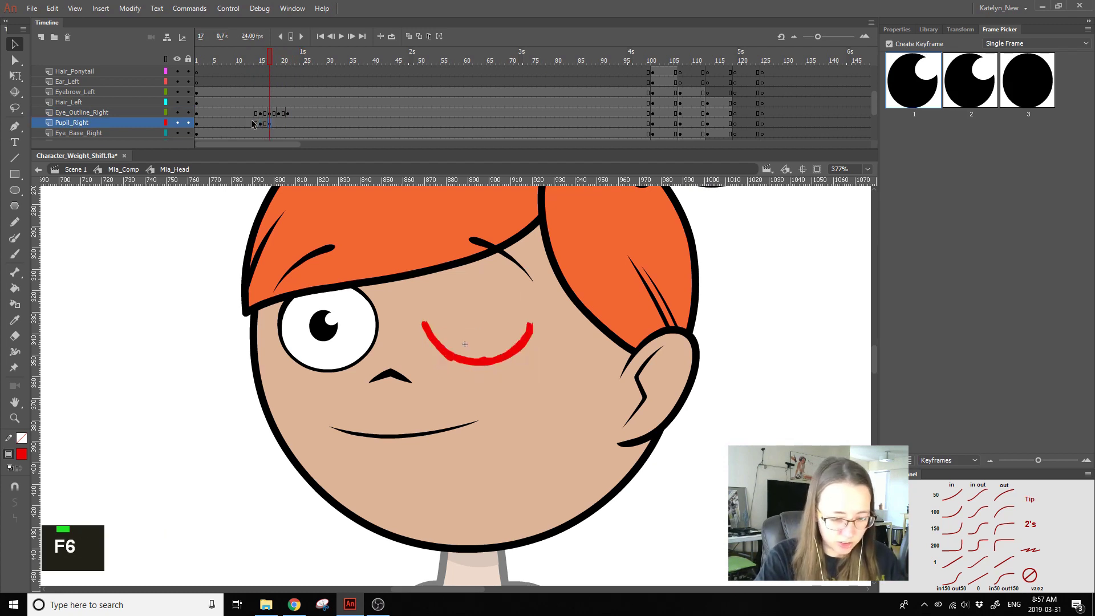
left_click(251, 123)
key("F6")
left_click(261, 122)
key("shift+F6")
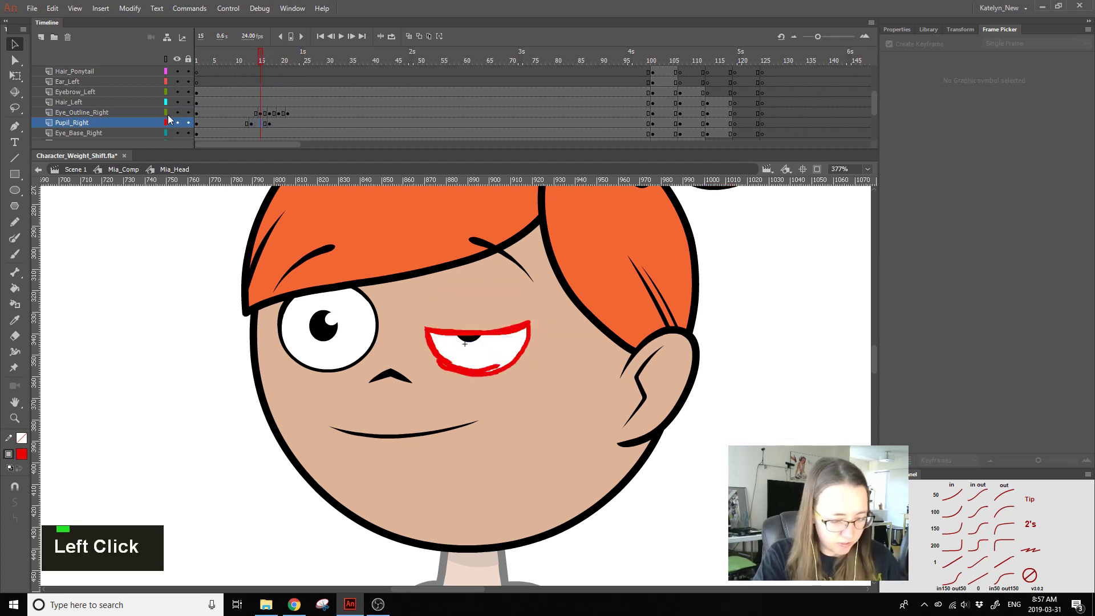
Step: Show Eye_Outline_Right as outlines, lock it, and move the right pupil down at frame 17 of Pupil_Right
left_click(165, 113)
left_click(188, 112)
left_click(269, 123)
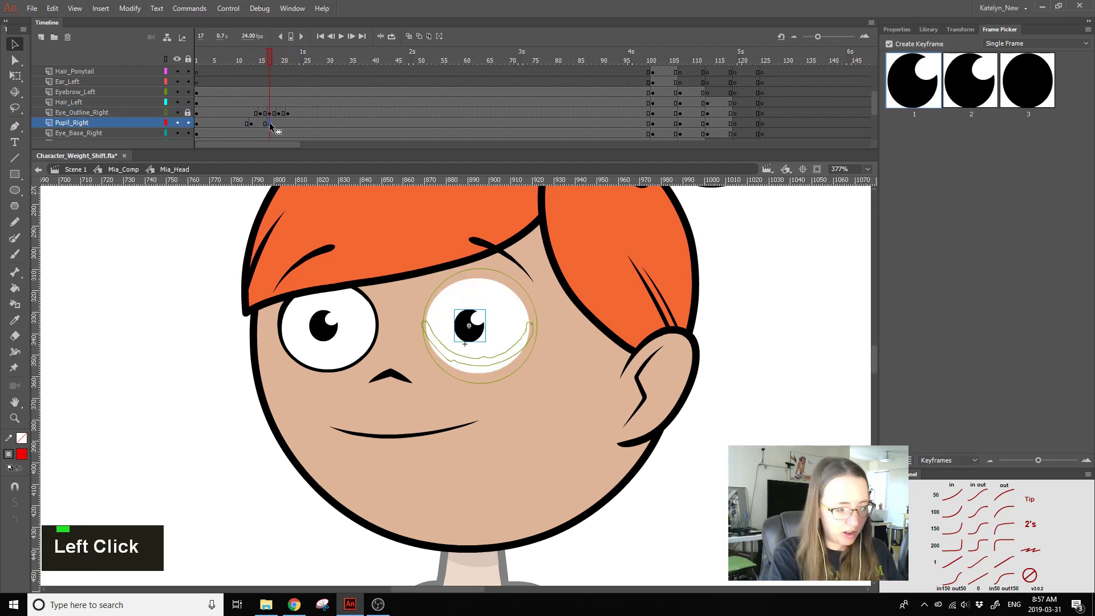
key("q")
left_click_drag(476, 334, 476, 339)
Step: Try an eased tween on Pupil_Right between frames 13 and 17, and remove it
left_click(261, 123)
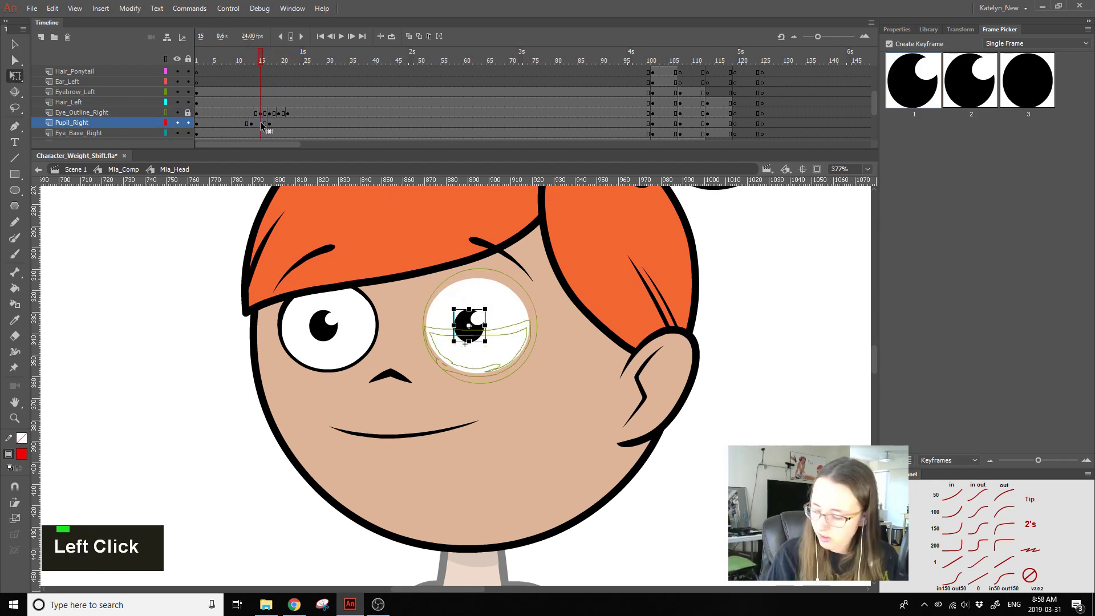
left_click(977, 579)
left_click_drag(255, 67, 260, 116)
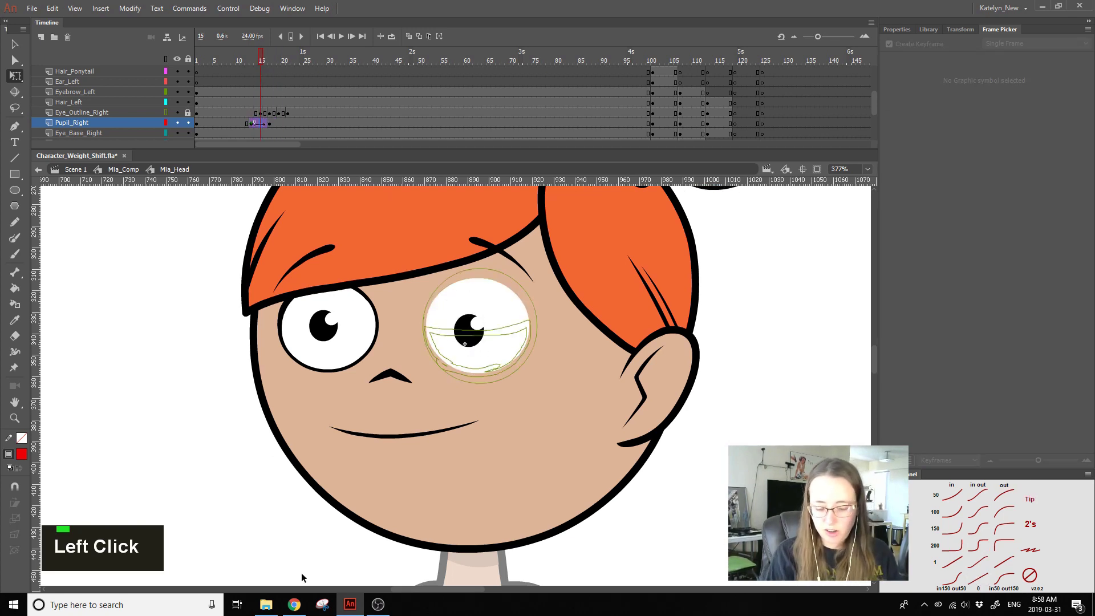
left_click(1028, 575)
Step: Add a Pupil_Right keyframe at frame 15 and move the pupil down to follow the half-closed lid
key("F6")
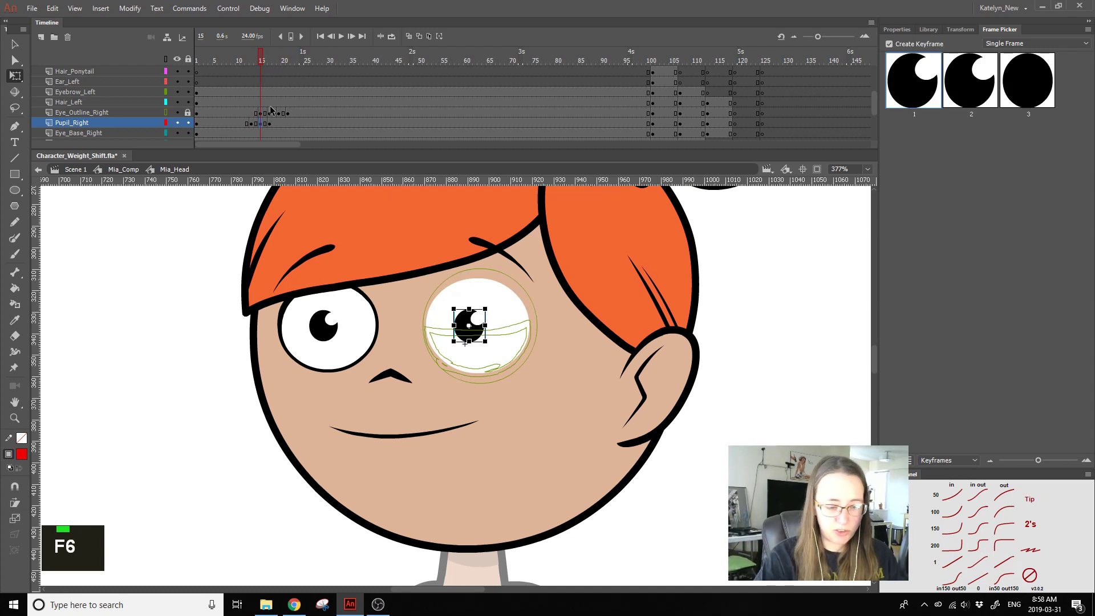
key("shift+Down")
key("shift+Down")
key("shift+Down")
left_click(728, 255)
left_click_drag(466, 321, 467, 330)
left_click(713, 302)
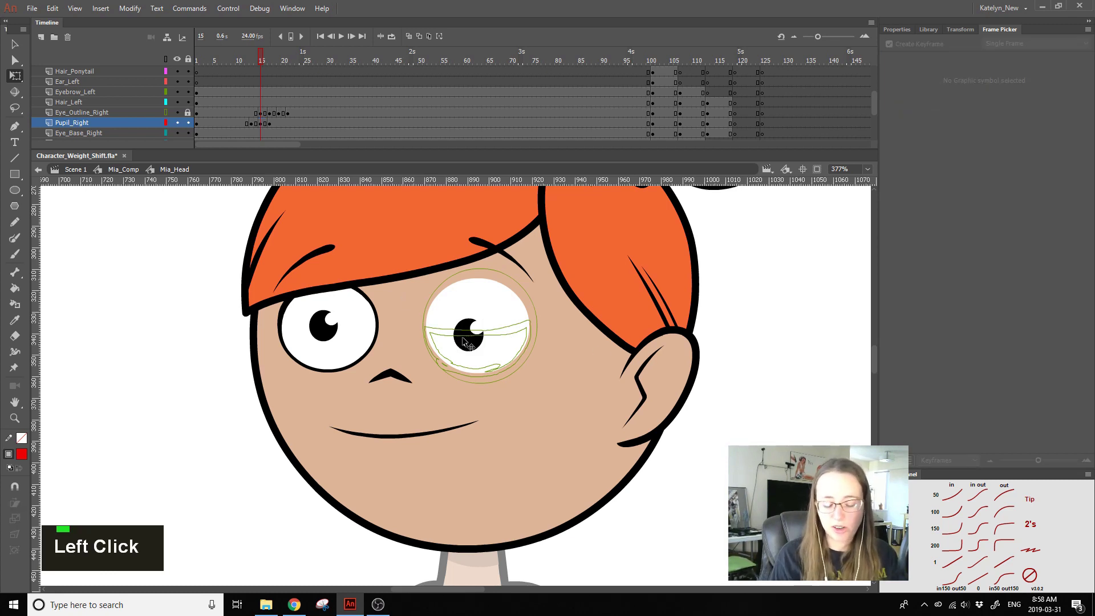
Step: Return Eye_Outline_Right to full display and nudge the right pupil further down at frame 15
left_click(254, 59)
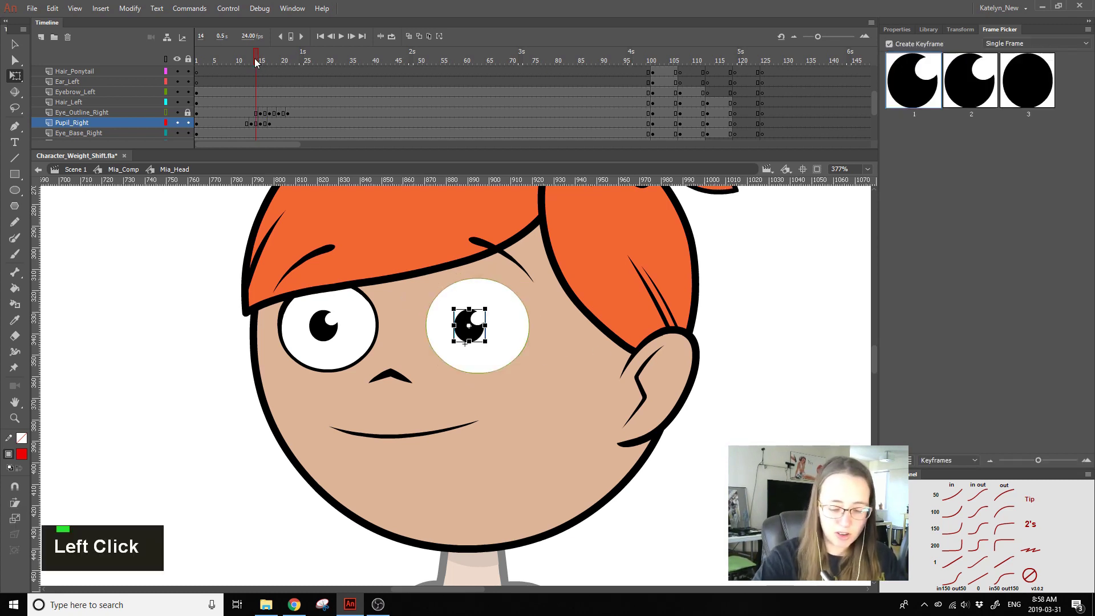
mouse_move(257, 61)
left_mouse_down()
mouse_move(280, 76)
mouse_move(257, 64)
left_mouse_up()
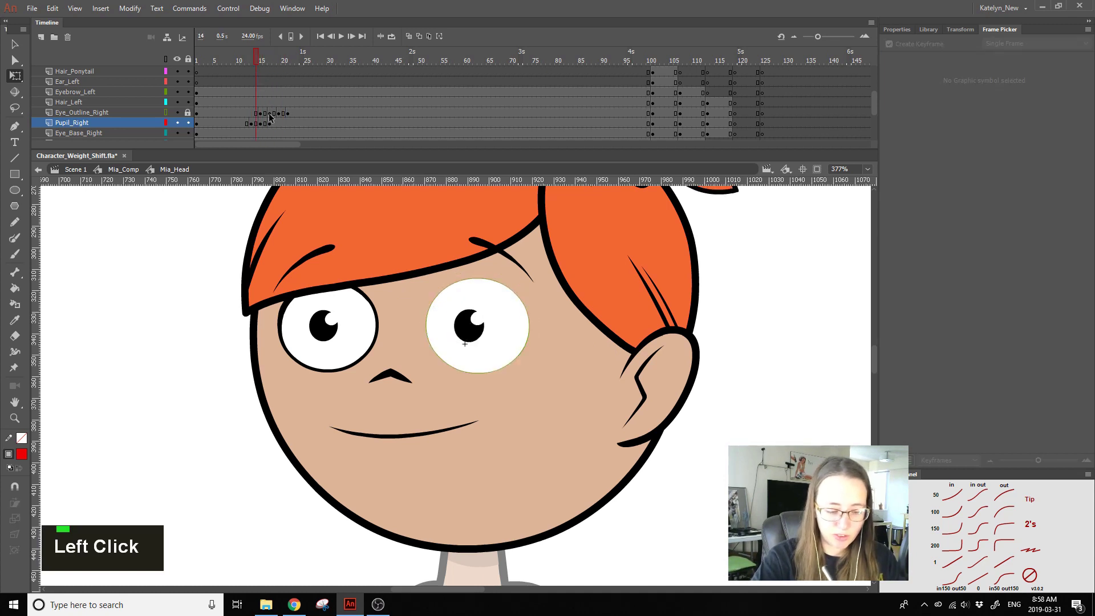
left_click(169, 112)
left_click_drag(254, 63, 261, 127)
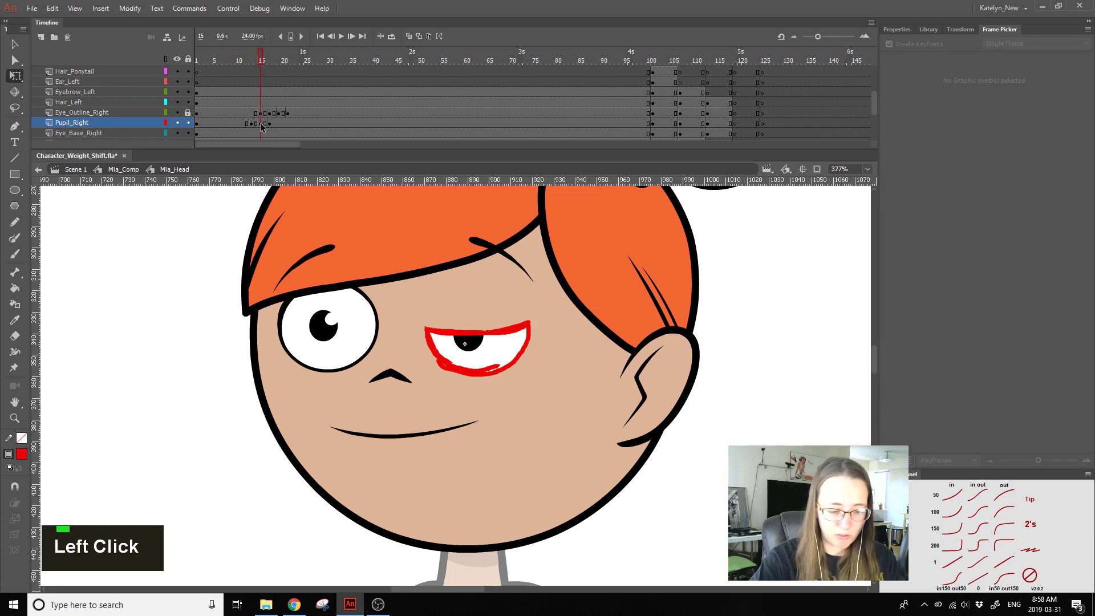
key("Down")
key("shift+Down")
left_click_drag(255, 63, 274, 79)
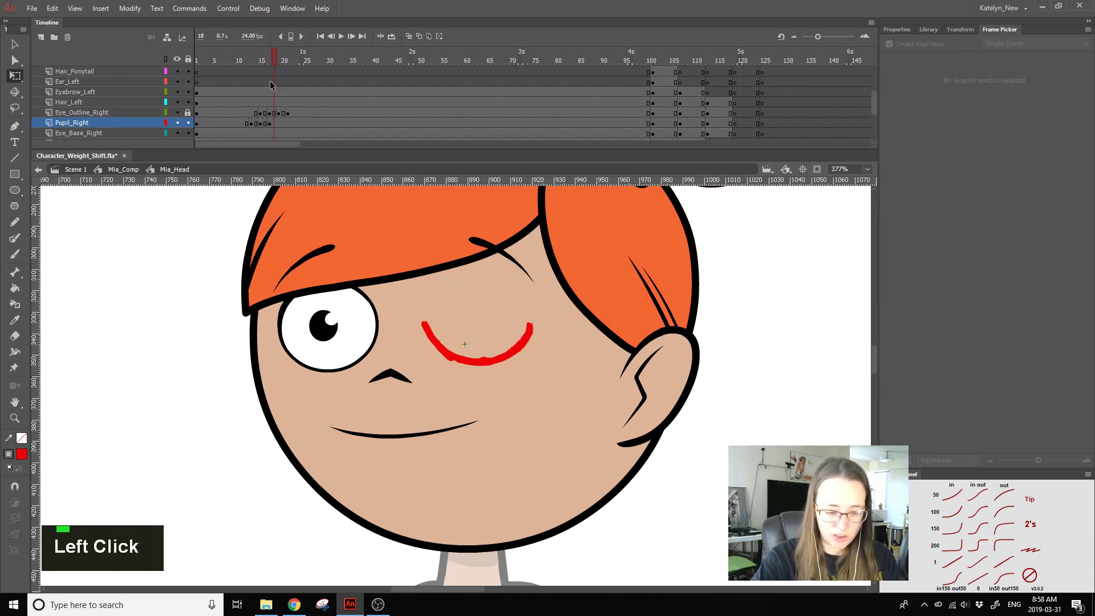
Step: Copy Pupil_Right's lowered frame 15 pose to frame 19 and its frame 13 pose to frame 21
left_click(260, 123)
left_click_drag(261, 122, 288, 125)
left_click(250, 124)
left_click(278, 124)
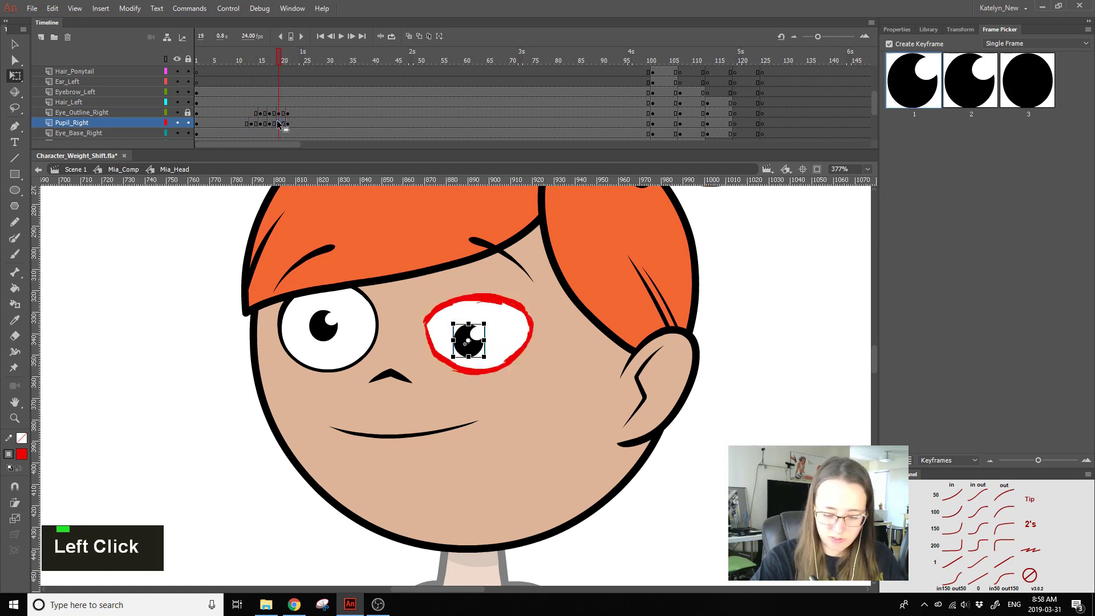
left_click(291, 125)
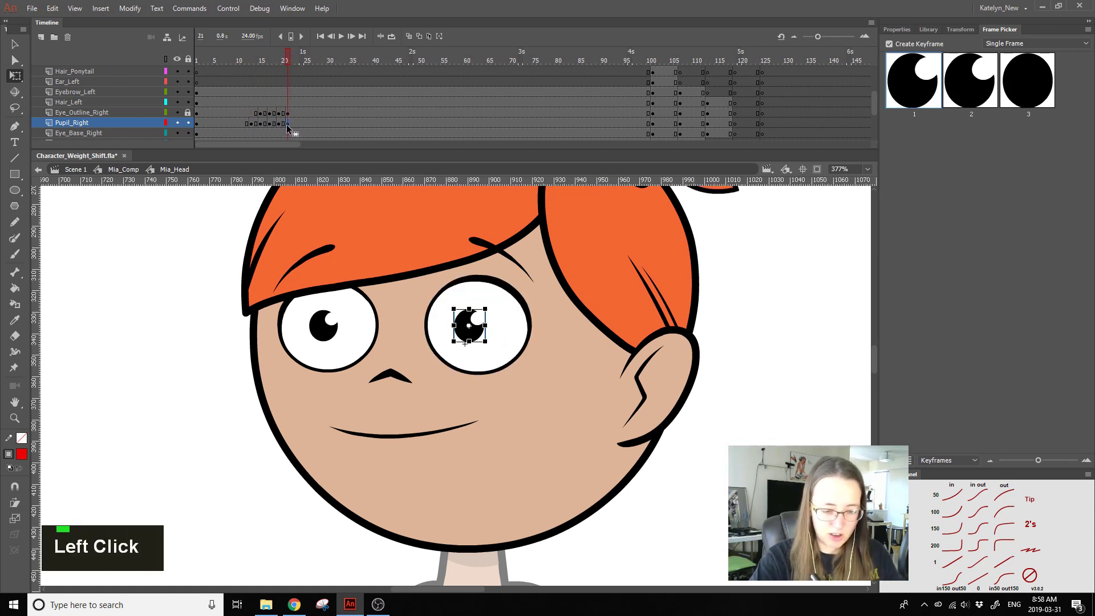
Step: Replace Pupil_Right's frame 19 pose with a copy of frame 21 and lower the pupil slightly there
left_click_drag(290, 125, 279, 125)
left_click(762, 299)
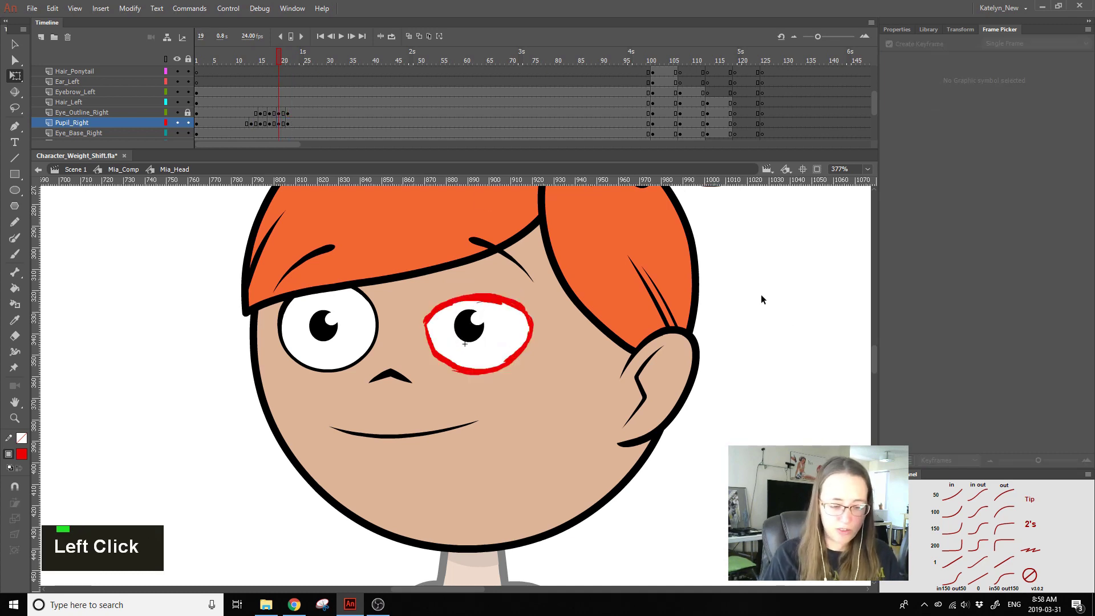
left_click(288, 123)
left_click_drag(286, 123, 278, 122)
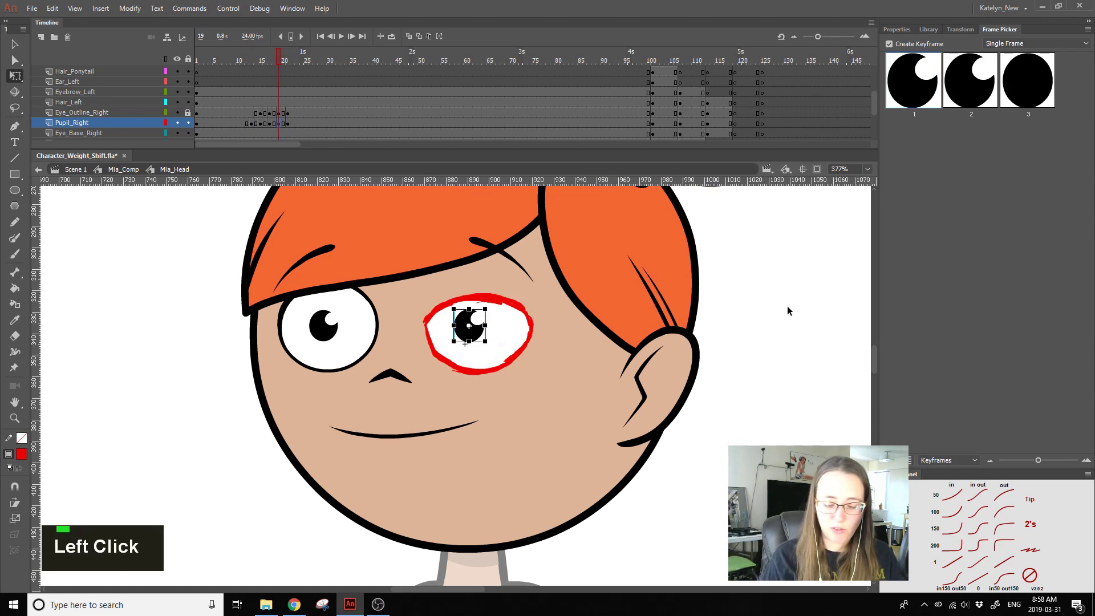
left_click_drag(477, 330, 477, 325)
left_click(243, 61)
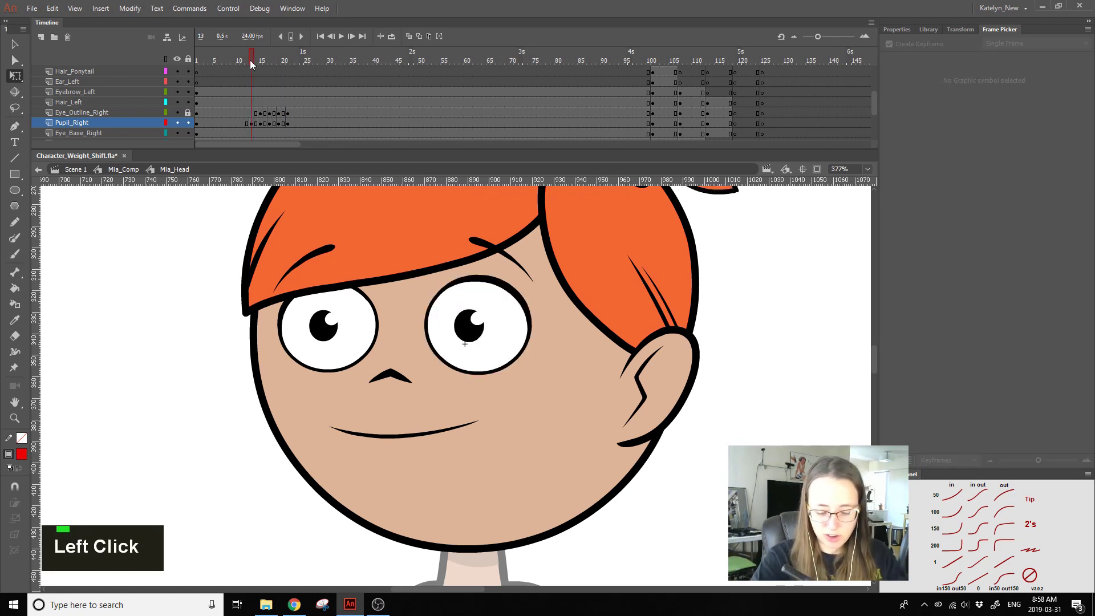
key("Return")
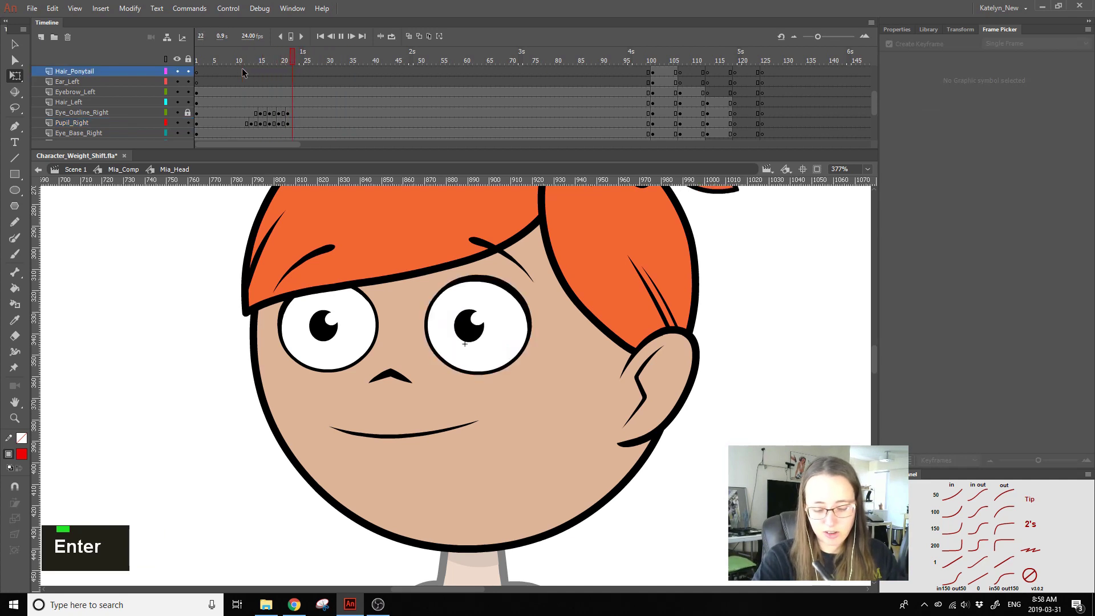
Step: Nudge the right pupil slightly sideways to the right at frame 15 of Pupil_Right
left_click(252, 121)
double_click(254, 121)
key("Left")
key("Right")
left_click(258, 123)
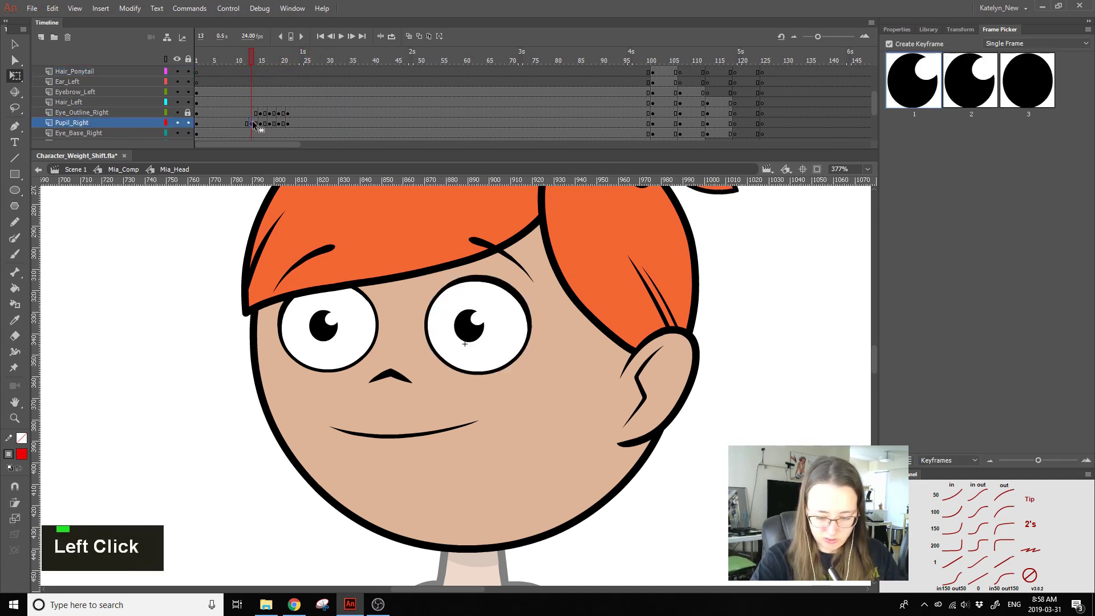
key("shift+Right")
key("Right")
Step: Check the Pupil_Right poses at frames 15, 17, 19 and 21, and play back the right eye's blink
left_click(271, 122)
left_click(260, 123)
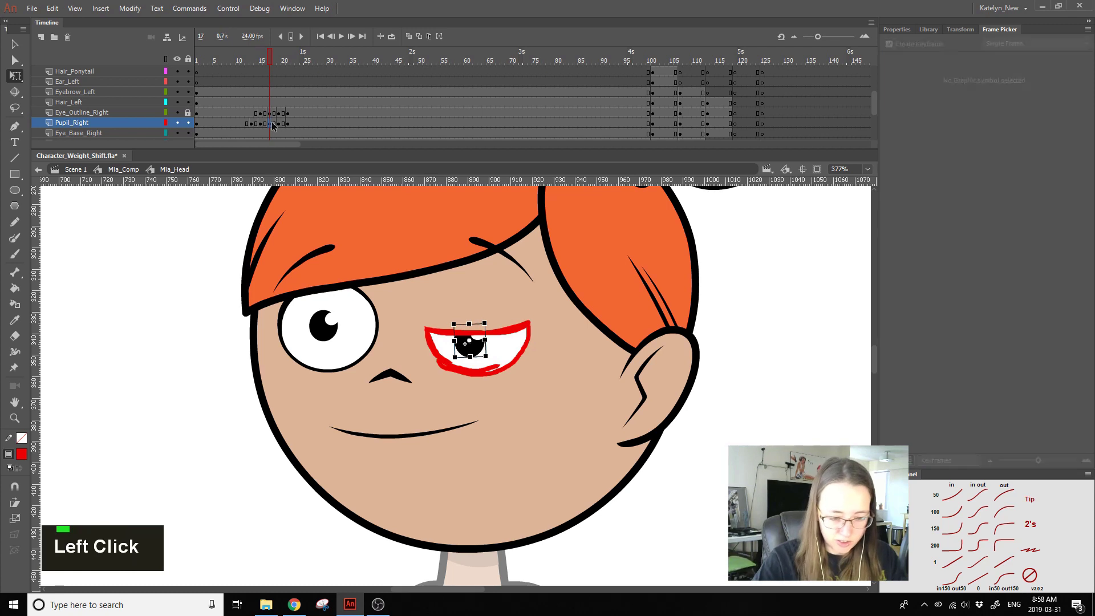
double_click(280, 123)
left_click(287, 123)
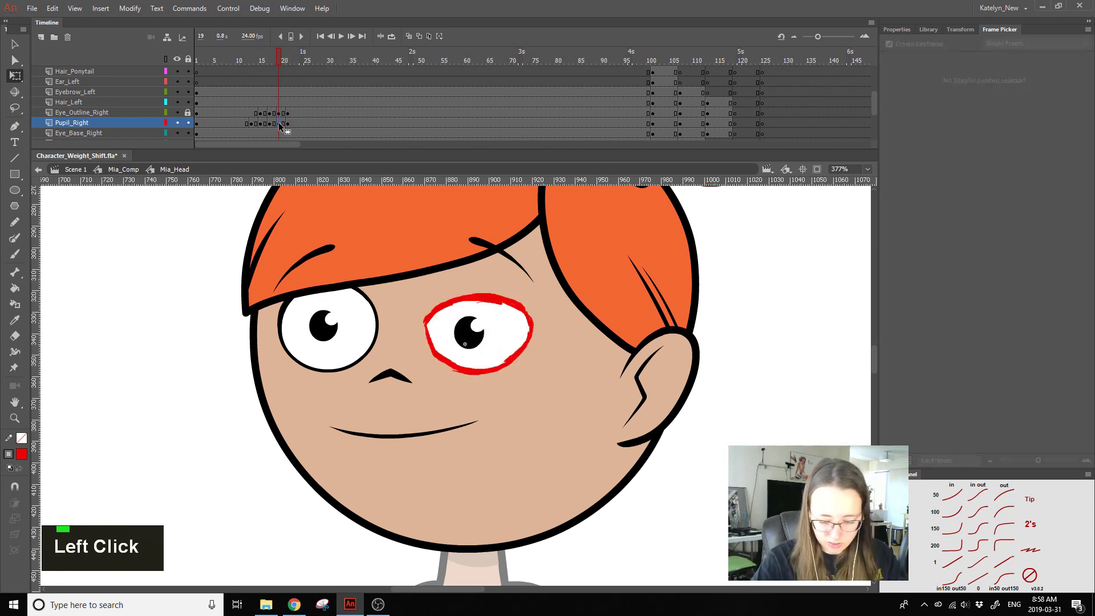
key("Left")
key("Return")
key("Return")
key("Return")
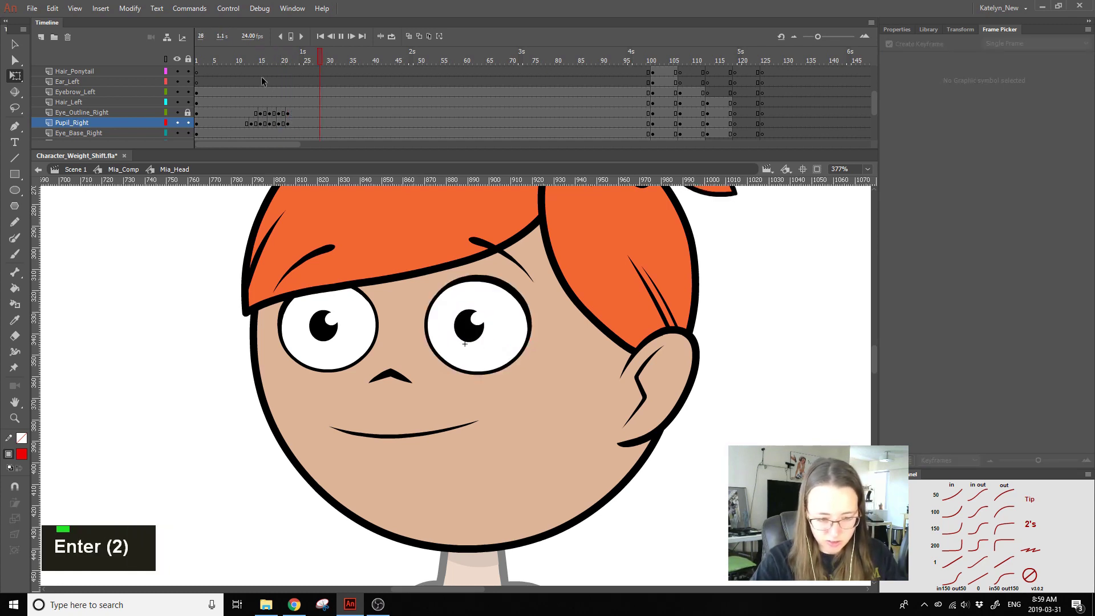
key("Return")
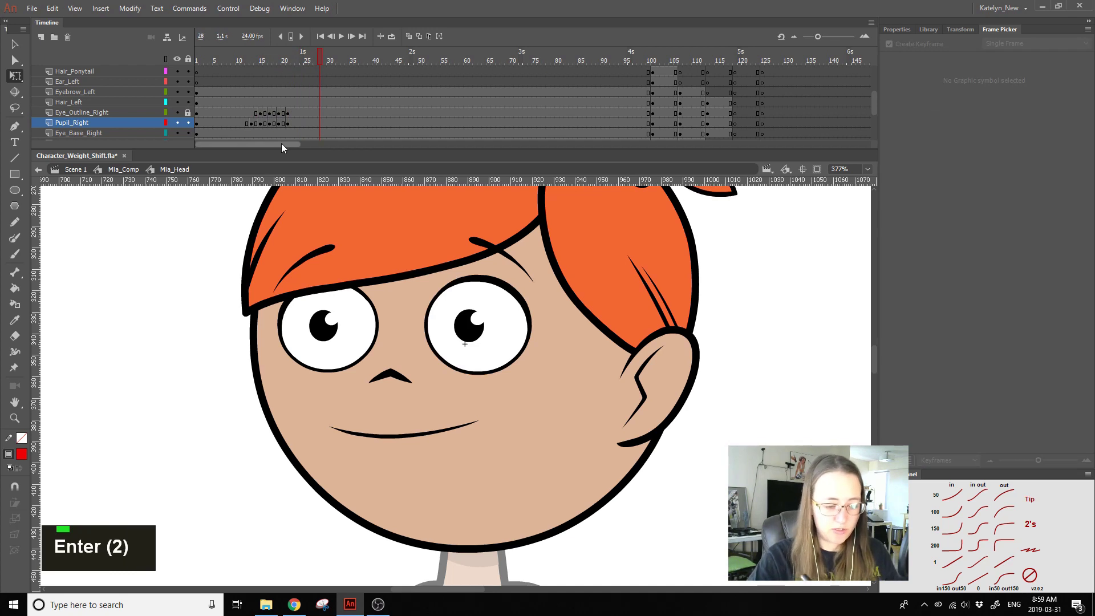
Step: Locate the blink's half-closed frame 15 and open the left eye's outline symbol for editing there
left_click(376, 365)
left_click(374, 341)
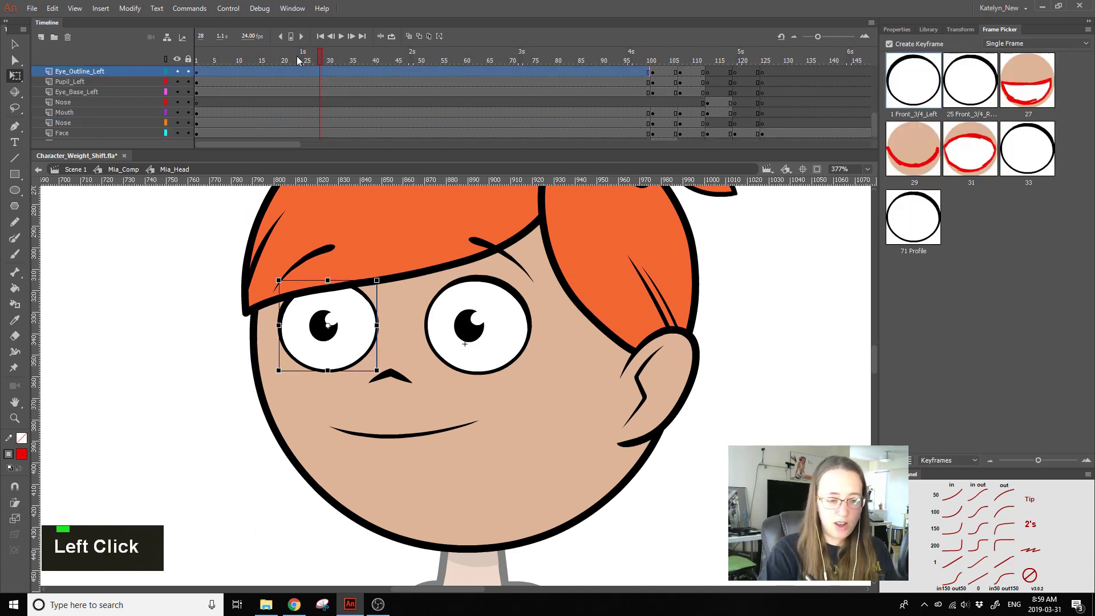
mouse_move(874, 117)
left_mouse_down()
mouse_move(874, 77)
mouse_move(875, 97)
left_mouse_up()
left_click(256, 123)
left_click(251, 121)
left_click(258, 112)
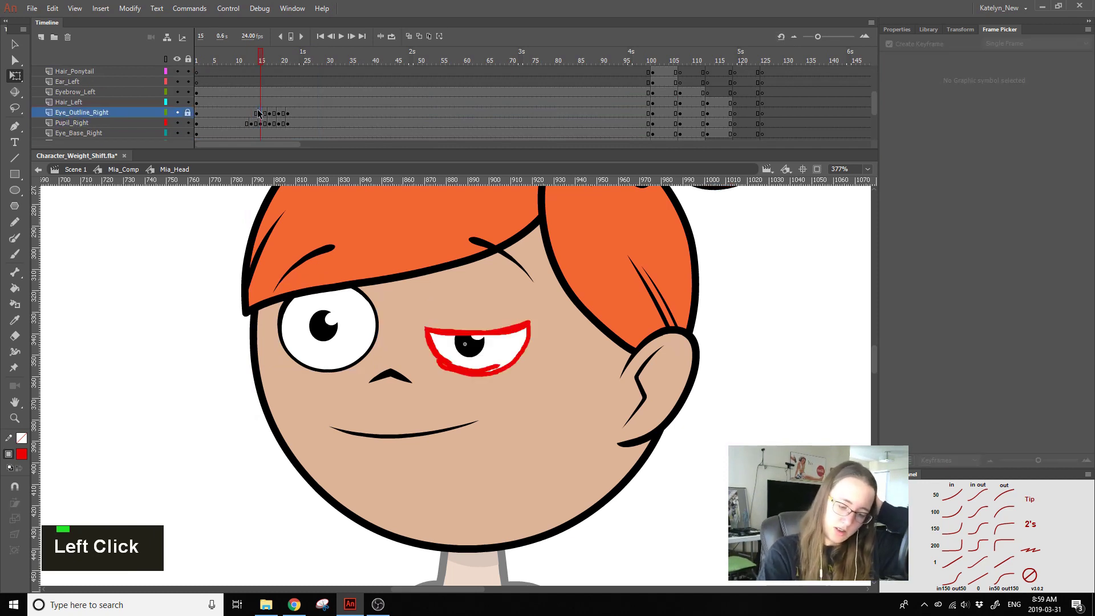
left_click(375, 323)
double_click(377, 312)
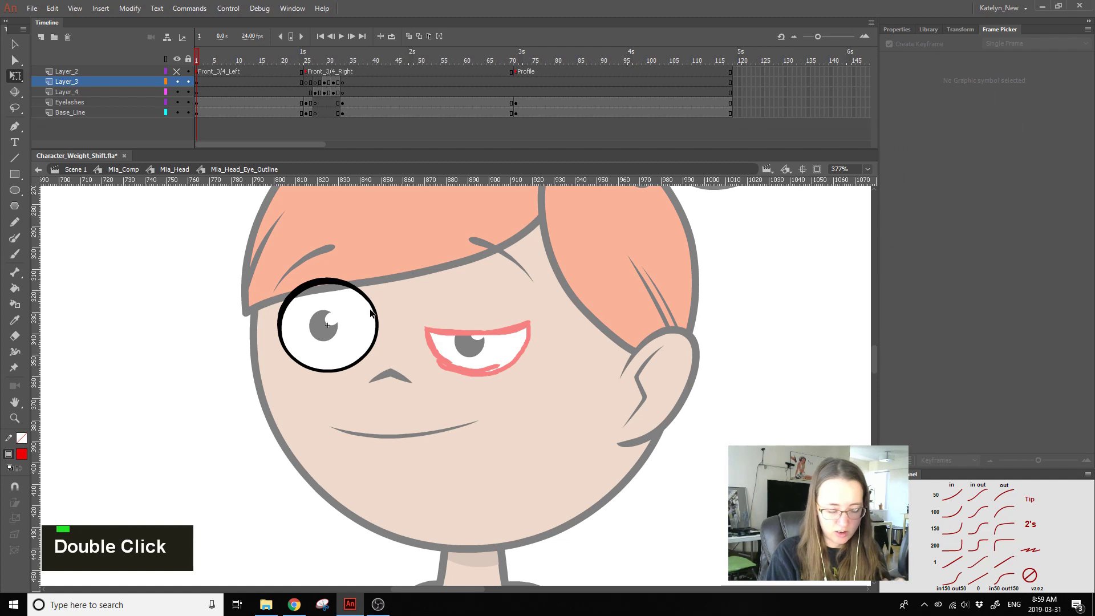
Step: Insert blank keyframes at frames 3, 5 and 7 on Layer_4, Eyelashes and Base_Line, and copy the open eye from frame 1 to frame 9
left_click_drag(205, 92, 232, 114)
key("F7")
key("F7")
key("F7")
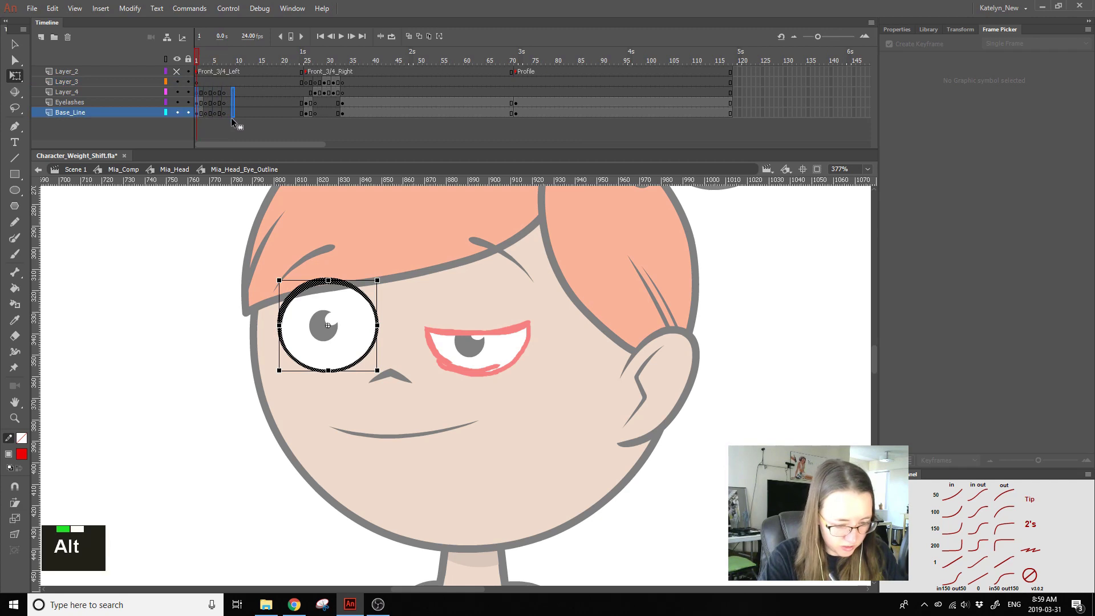
Step: Copy the red closed-lid line from Layer_3 and paste it in place on Layer_4 at frame 5
left_click(329, 83)
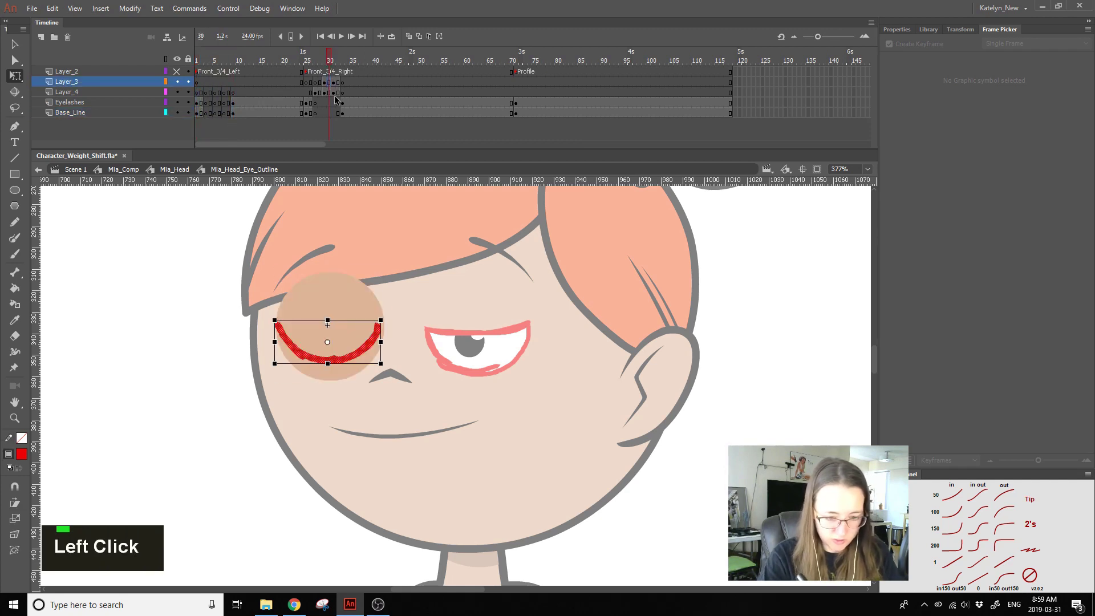
key("ctrl+c")
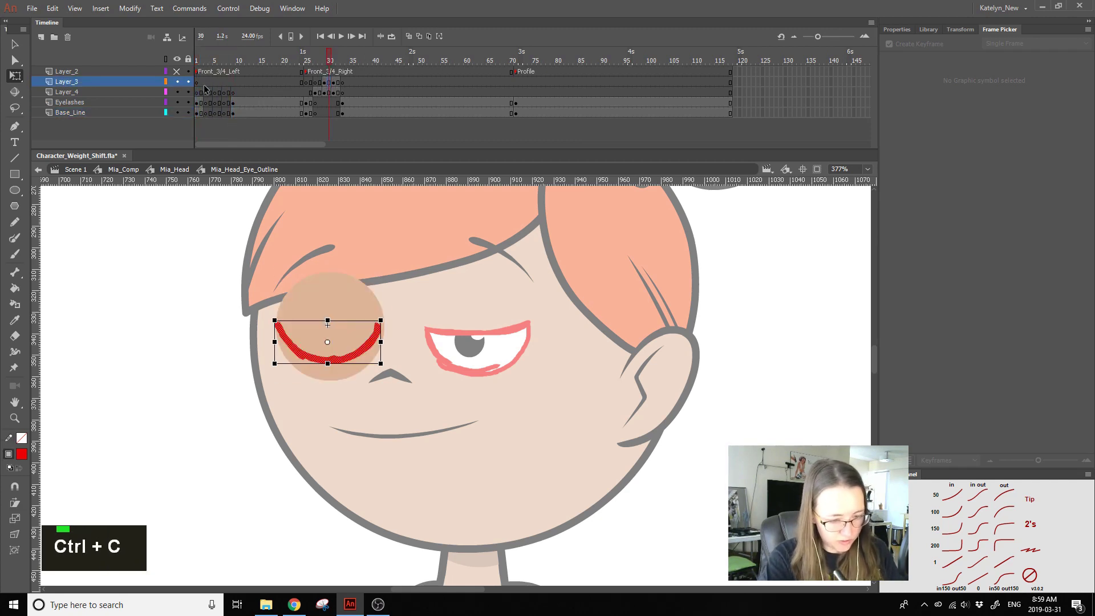
left_click(215, 92)
key("ctrl+shift+v")
key("1")
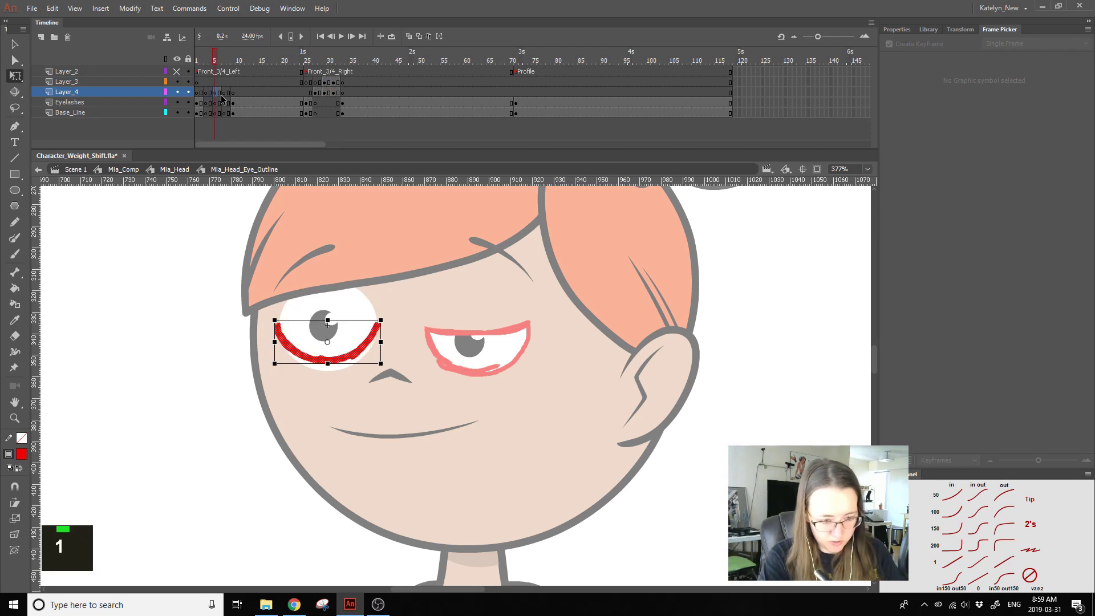
left_click(22, 78)
left_click_drag(353, 364, 357, 364)
Step: Copy the open eye's Eyelashes and Base_Line artwork from frame 25 to frame 29
left_click(198, 90)
double_click(326, 83)
left_click(306, 113)
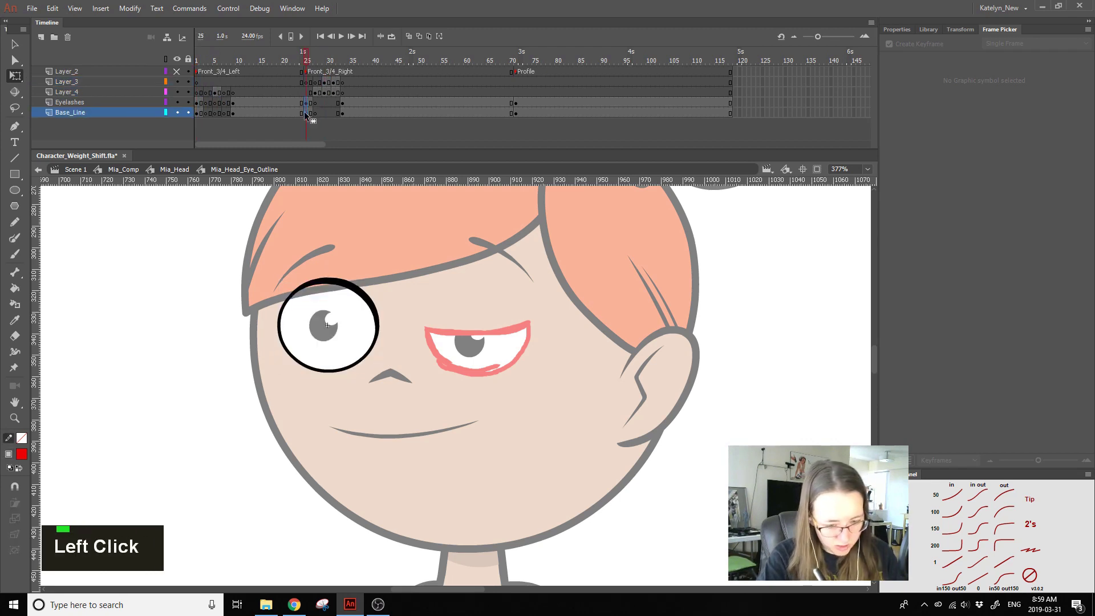
left_click(327, 112, "alt")
Step: Delete the skin-coloured lid fill on Layer_4 at frame 29 and copy that frame's closed-eye artwork to frame 5, flipped horizontally
left_click(326, 84)
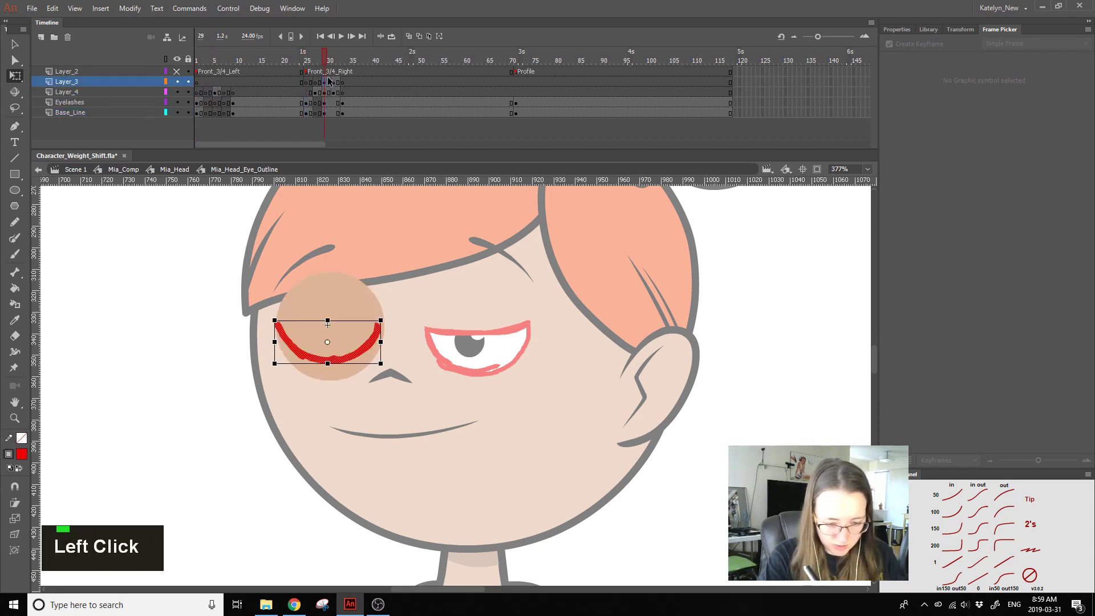
left_click(326, 92)
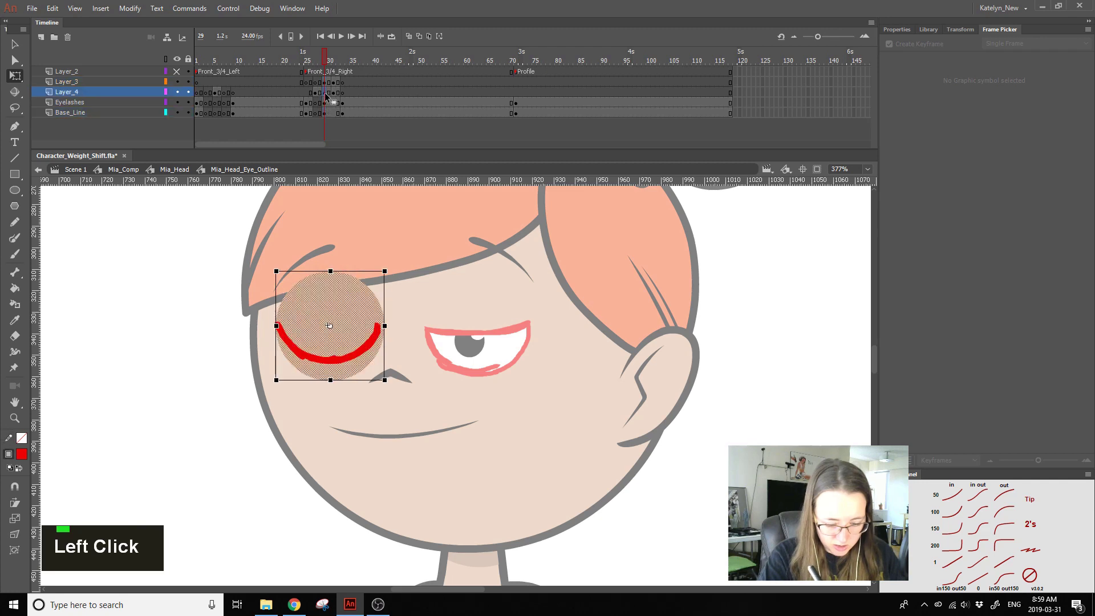
key("Delete")
left_click_drag(326, 83, 214, 116)
key("1")
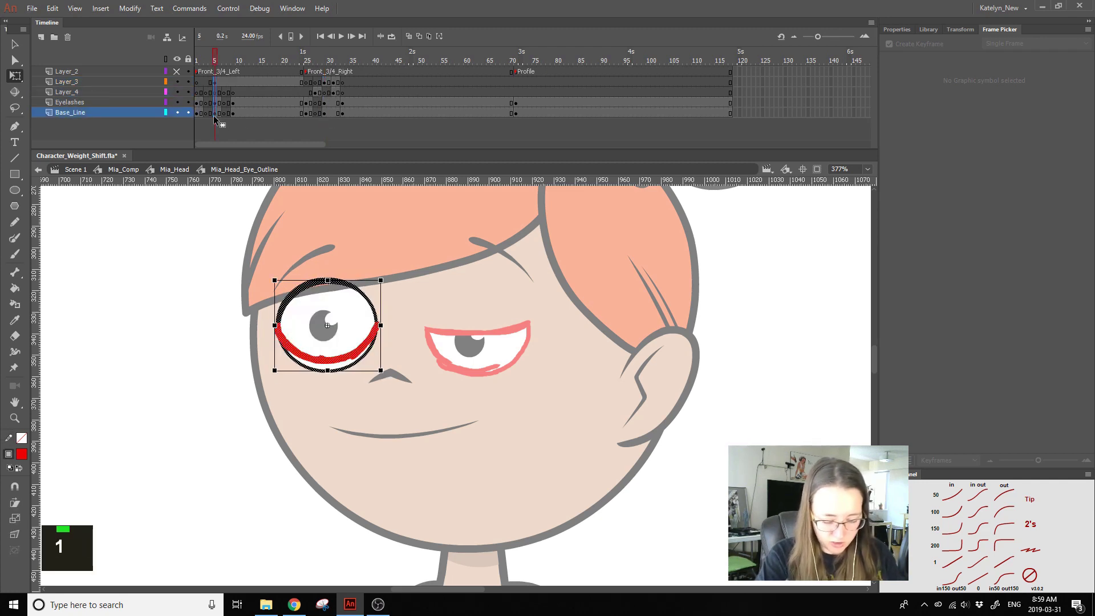
Step: Turn on onion skinning with its range extended back to frame 1 and zoom in on the eye outline
left_click(423, 35)
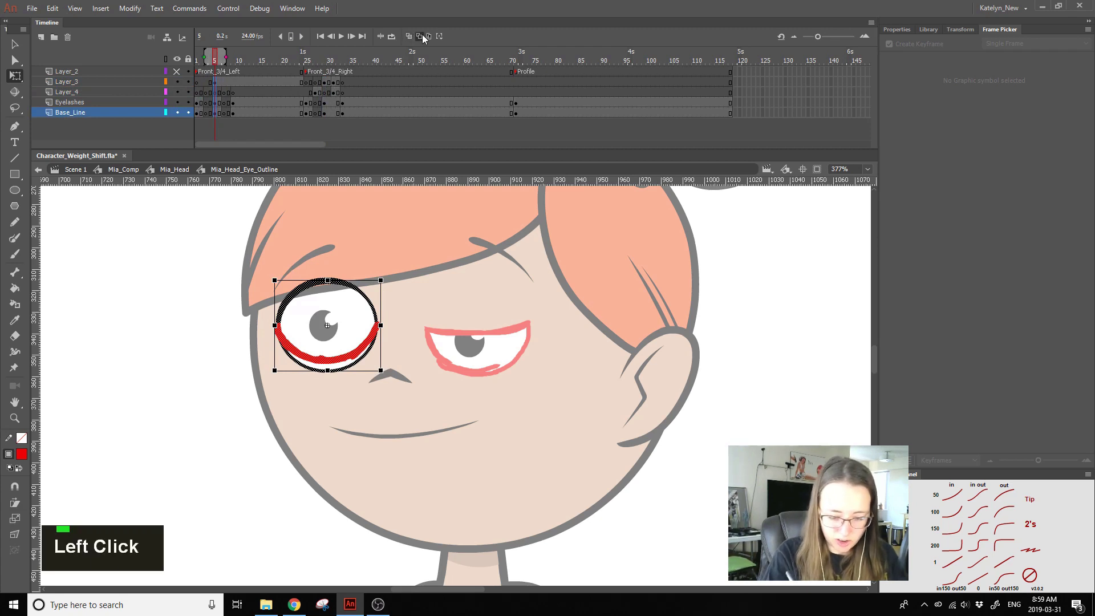
left_click_drag(204, 57, 189, 60)
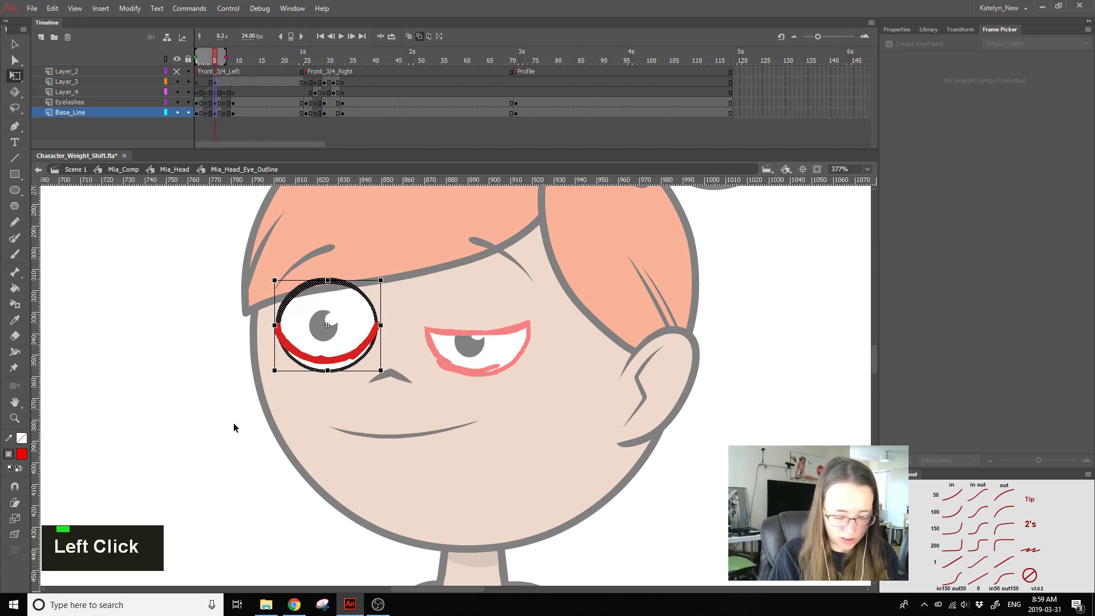
left_click(17, 417)
left_click_drag(218, 433, 506, 242)
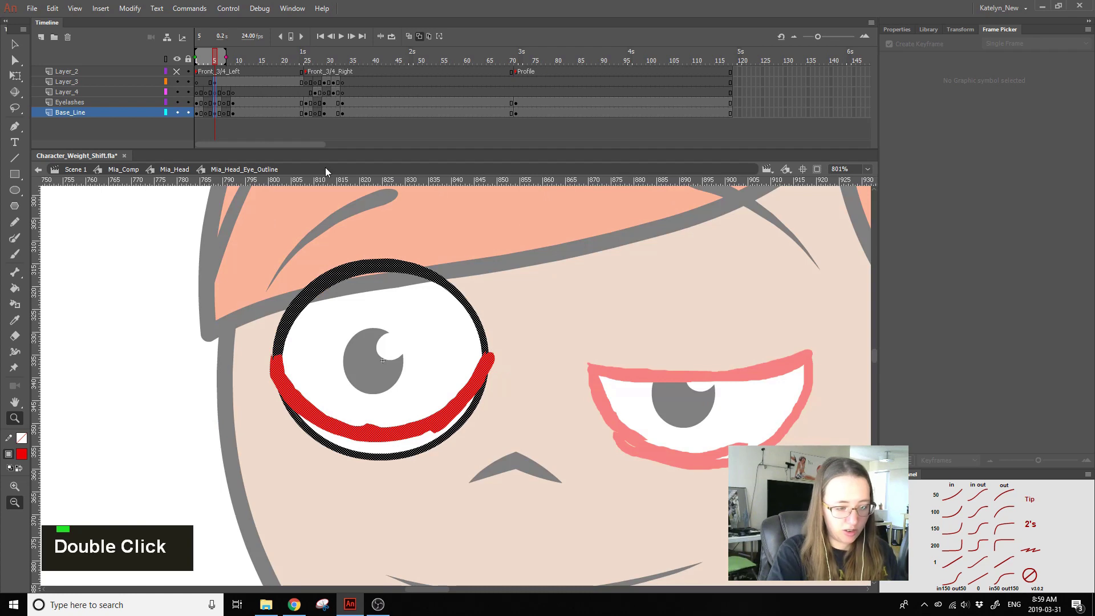
left_click(16, 75)
Step: Compare frame 5's flipped outline with the open eye at frame 1 on the Base_Line, Eyelashes and Layer_3 layers
left_click(197, 109)
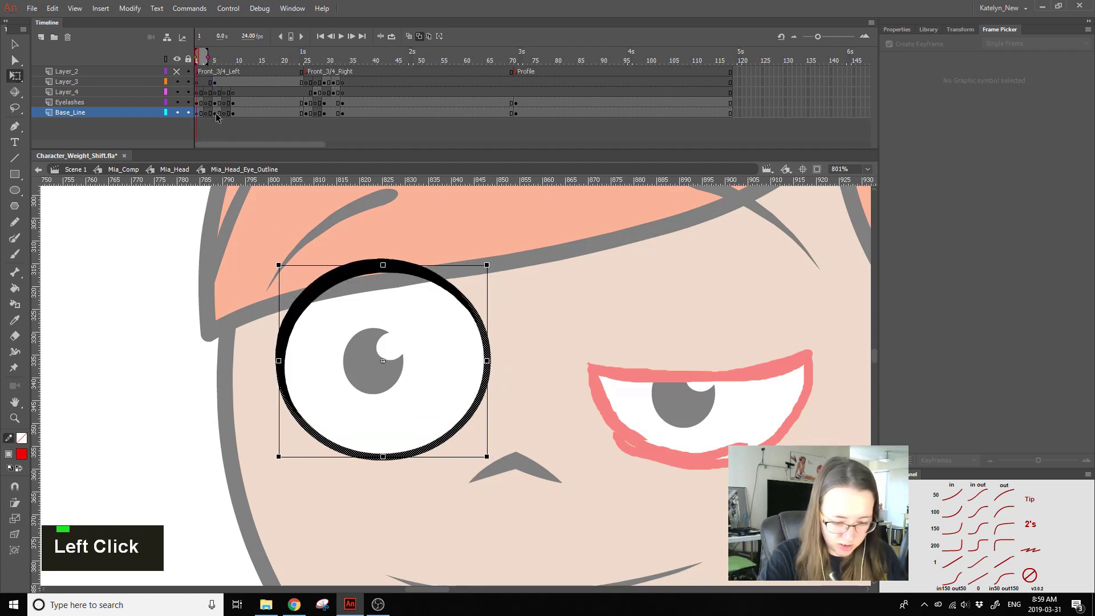
left_click(217, 116)
left_click(199, 103)
left_click(218, 102)
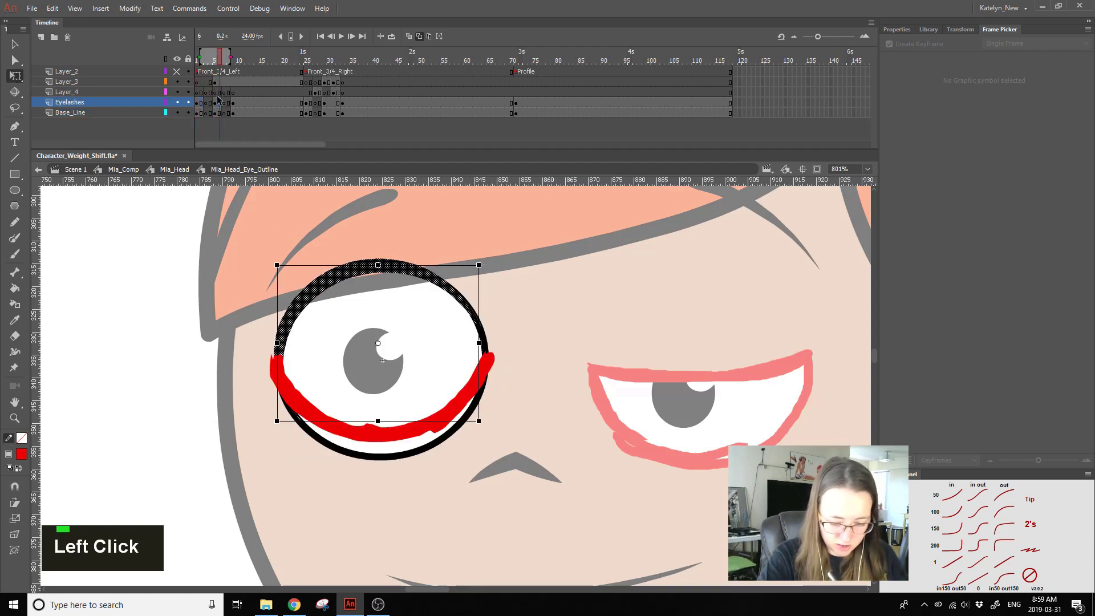
left_click(214, 111)
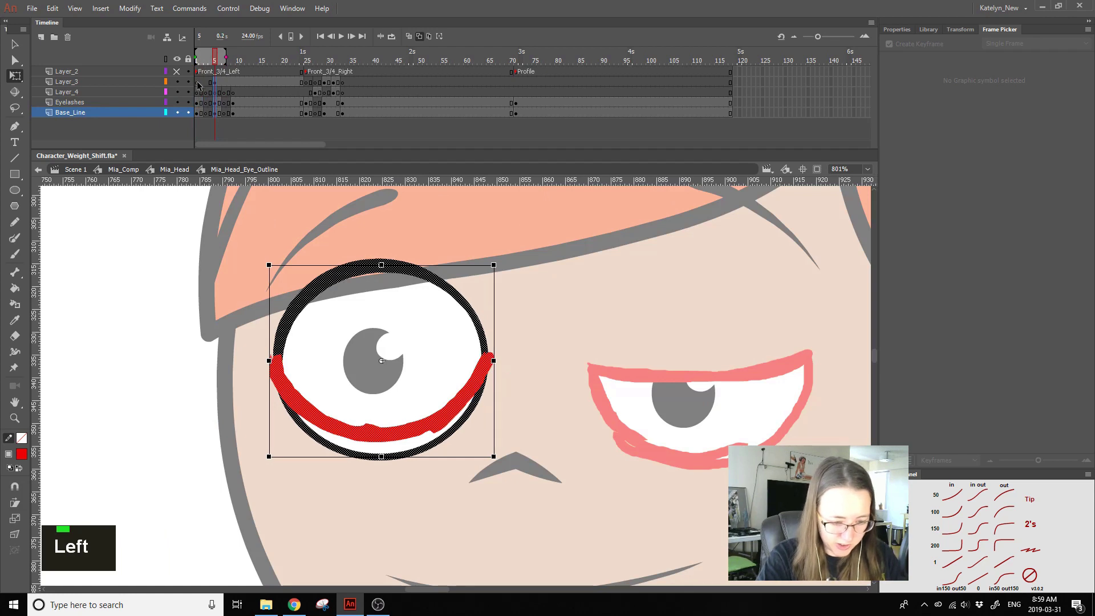
left_click(198, 83)
left_click(215, 83)
left_click(201, 82)
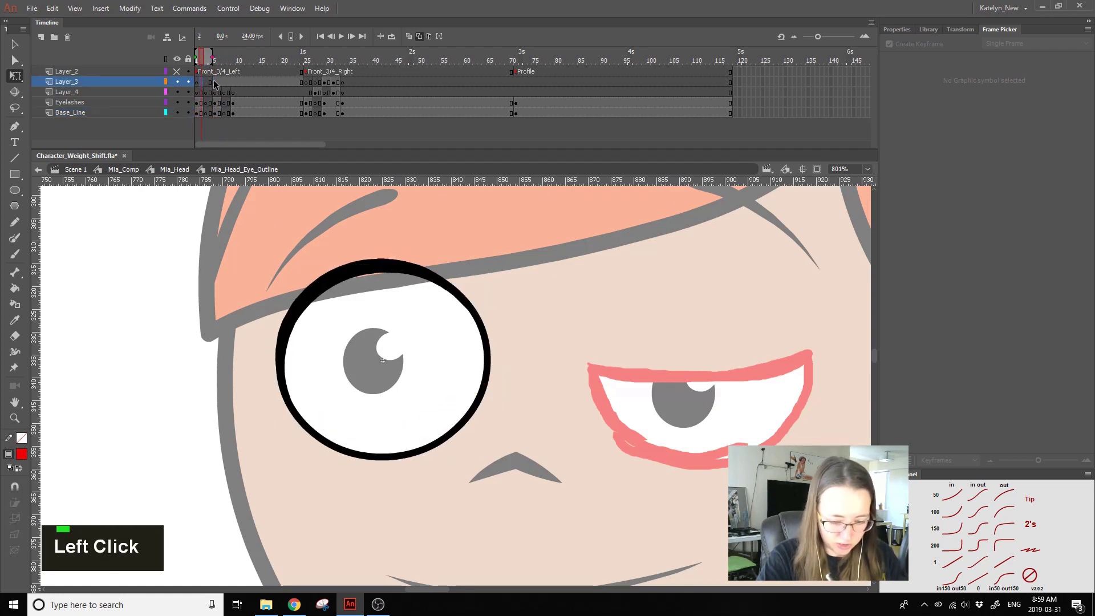
left_click(214, 82)
Step: Nudge all of frame 5's artwork slightly right to line its black outline up with the open eye at frame 1
left_click_drag(215, 112, 218, 84)
key("Right")
key("Right")
double_click(202, 85)
left_click(198, 84)
left_click(214, 83)
left_click_drag(214, 112, 221, 85)
key("Right")
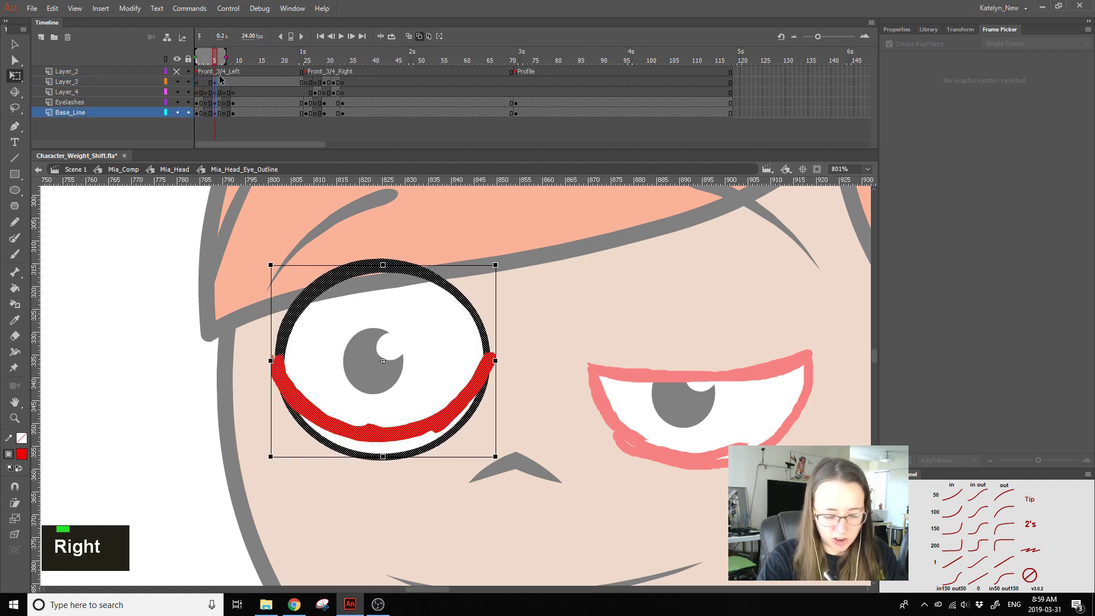
left_click(199, 84)
left_click(217, 83)
left_click_drag(216, 112, 216, 84)
key("Right")
left_click(199, 84)
left_click(216, 84)
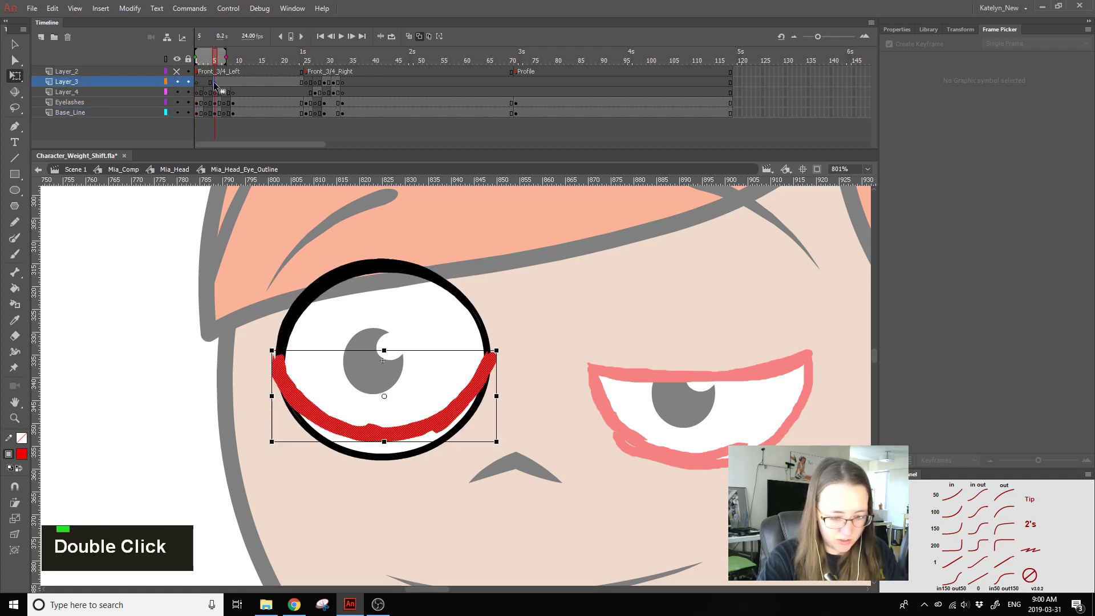
left_click(215, 112)
left_click(215, 84)
Step: Delete the black eye outline at frame 5 and move the red closed-lid line from Layer_3 to Layer_4
double_click(416, 267)
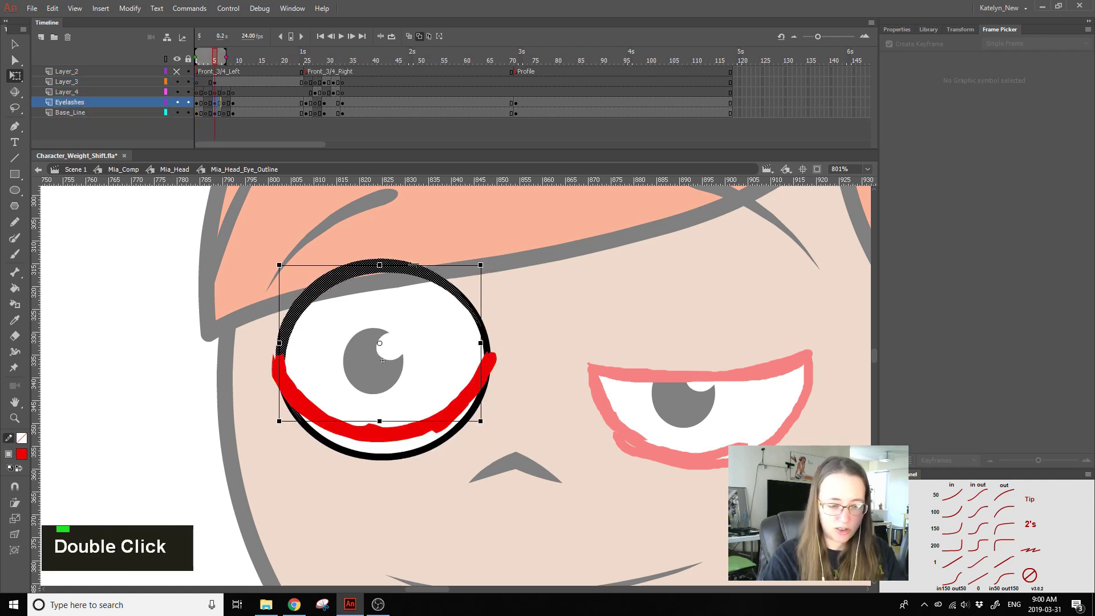
left_click(498, 343)
key("Delete")
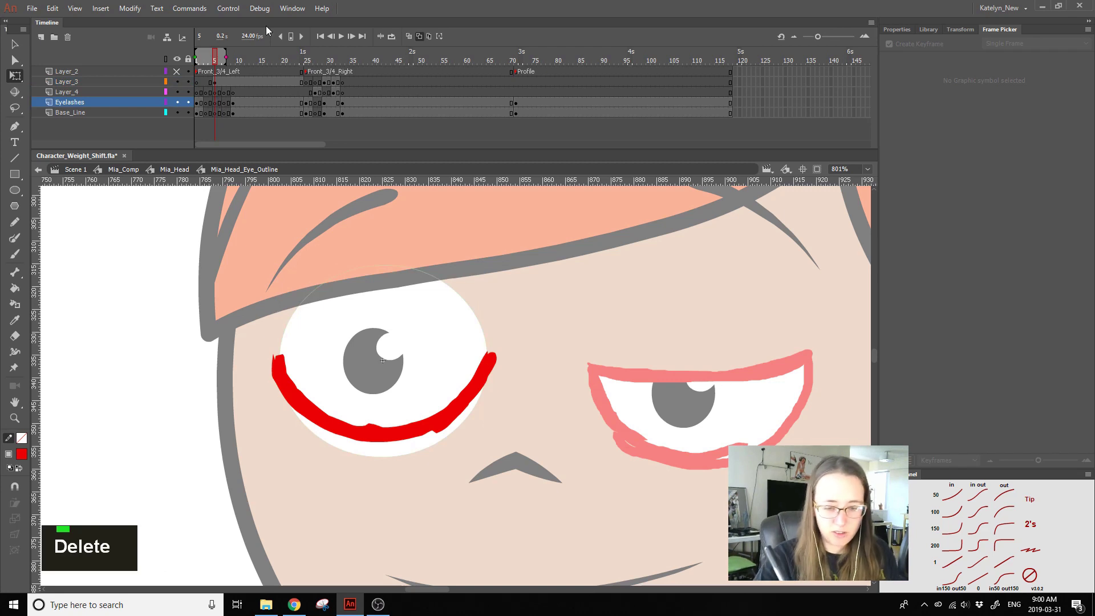
left_click(421, 37)
left_click(220, 82)
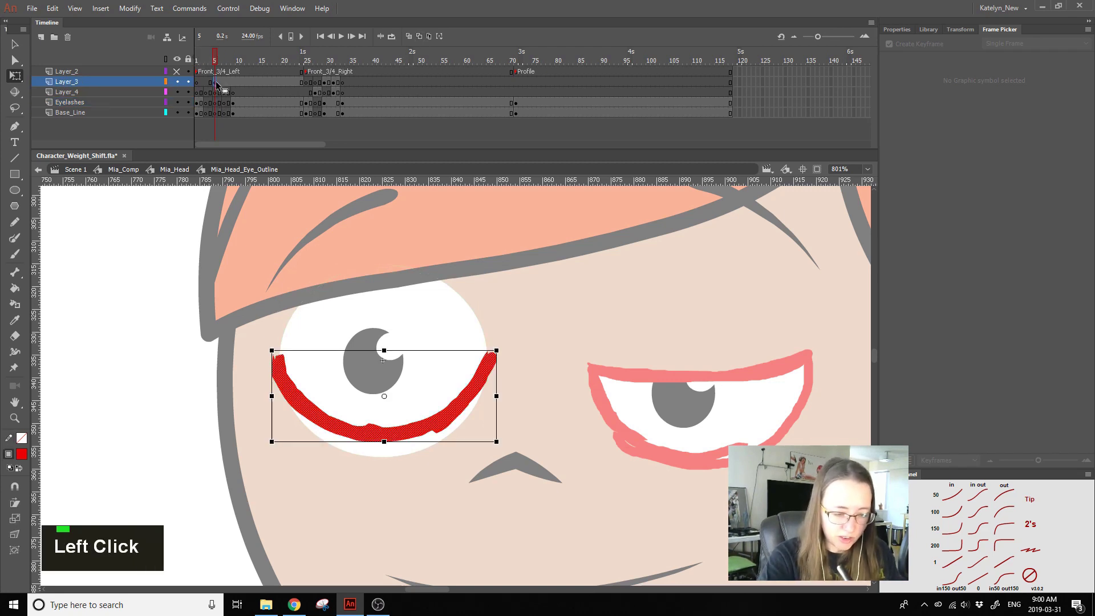
left_click(225, 91)
Step: Add the open-eye outline to frame 27 as a reference, and copy frame 27's artwork to frame 3 and frame 31's to frame 7
left_click(316, 92)
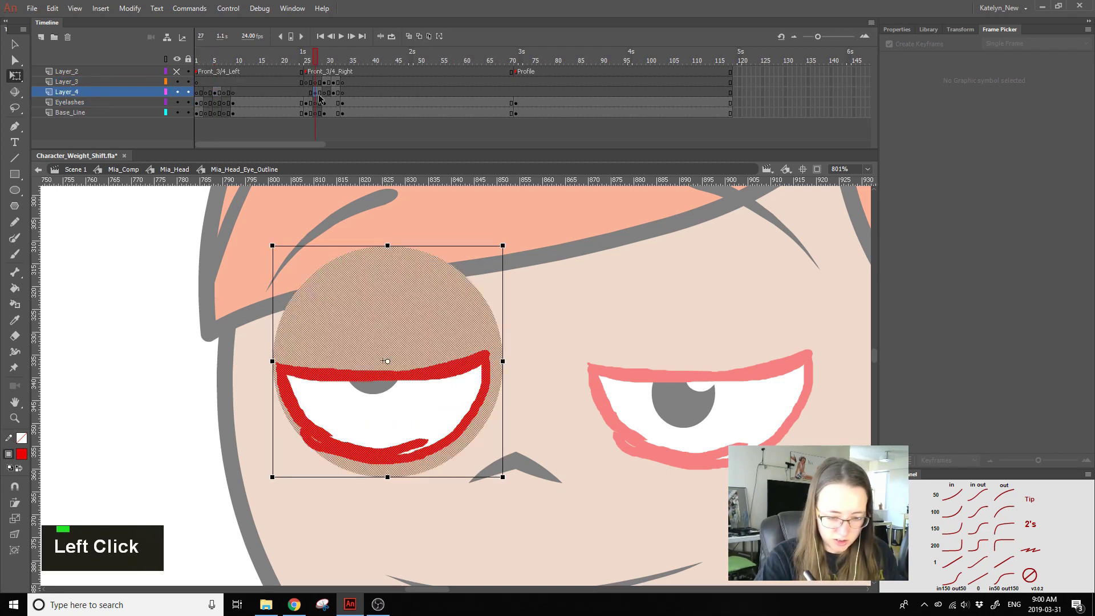
left_click(314, 111)
left_click(324, 113)
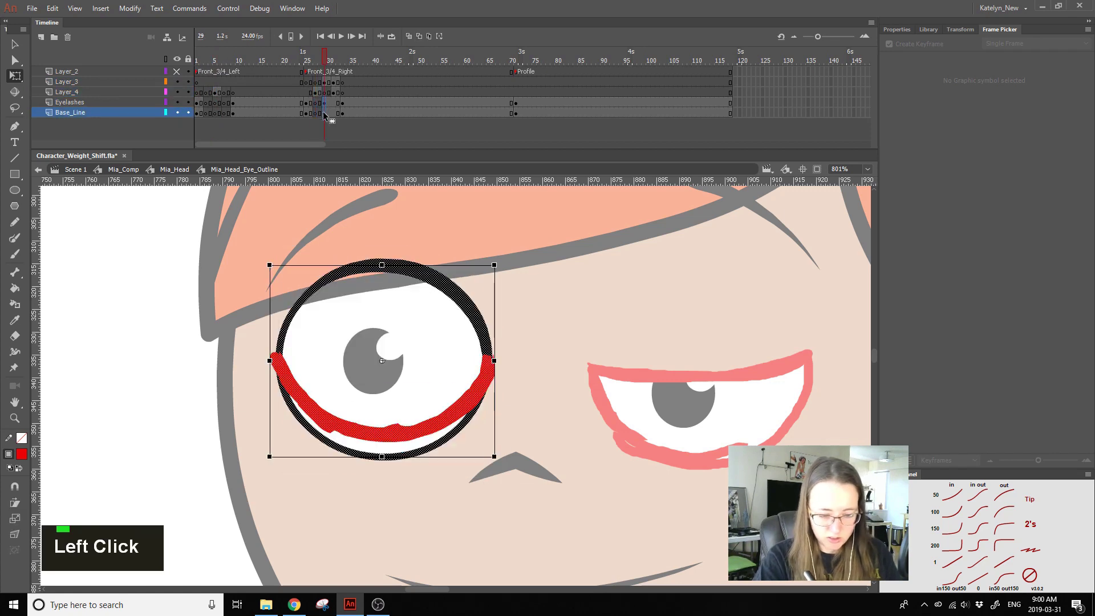
double_click(314, 109)
left_click_drag(315, 91, 205, 116)
left_click_drag(335, 94, 222, 112)
Step: Insert a blank keyframe at frame 9 on Layer_3 and delete the reference eye outline at frame 27
left_click(240, 84)
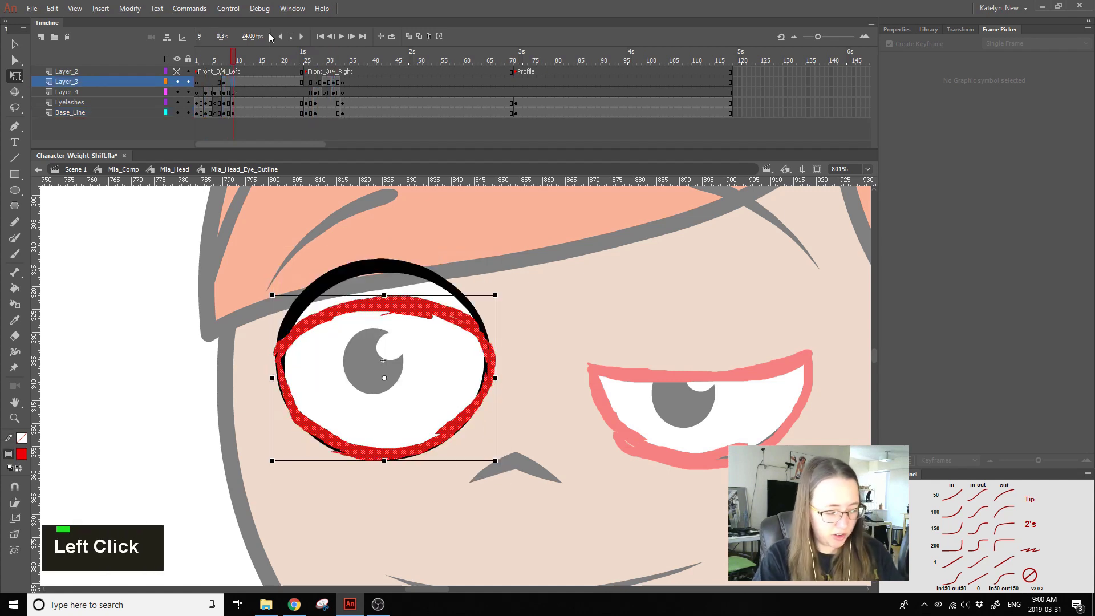
key("F7")
left_click(317, 113)
key("Delete")
Step: Turn on onion skinning and display Layer_4 as outlines while on the half-closed frame 3
left_click(206, 93)
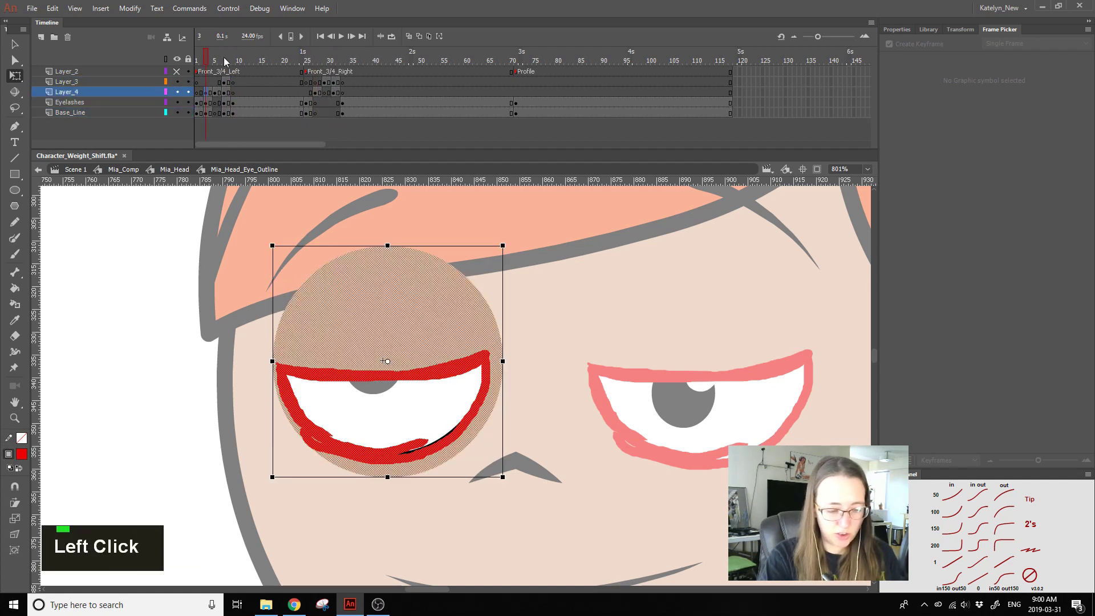
left_click(197, 92)
left_click(207, 92)
left_click(214, 92)
left_click(207, 93)
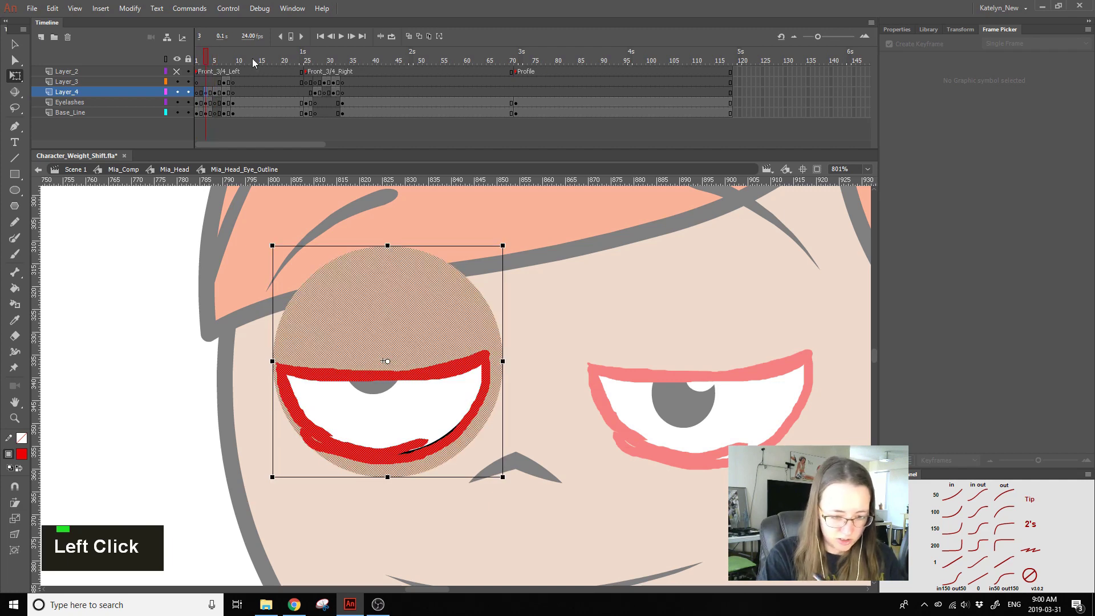
left_click(177, 92)
left_click(420, 37)
left_click(177, 92)
left_click(166, 92)
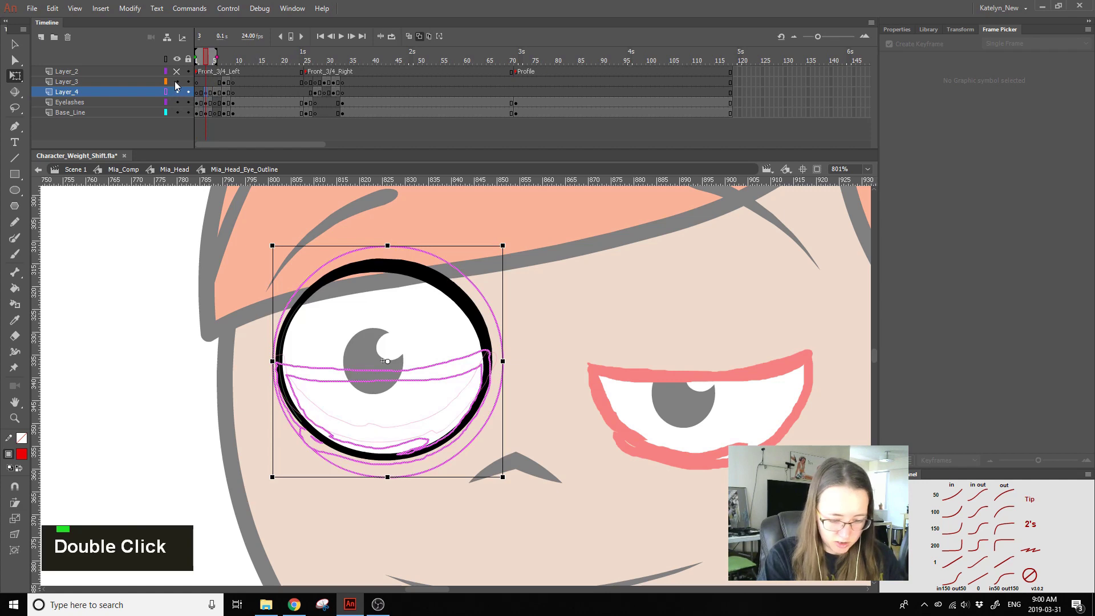
Step: Flip all of the eye artwork at frames 3 and 7 horizontally
left_click(210, 103)
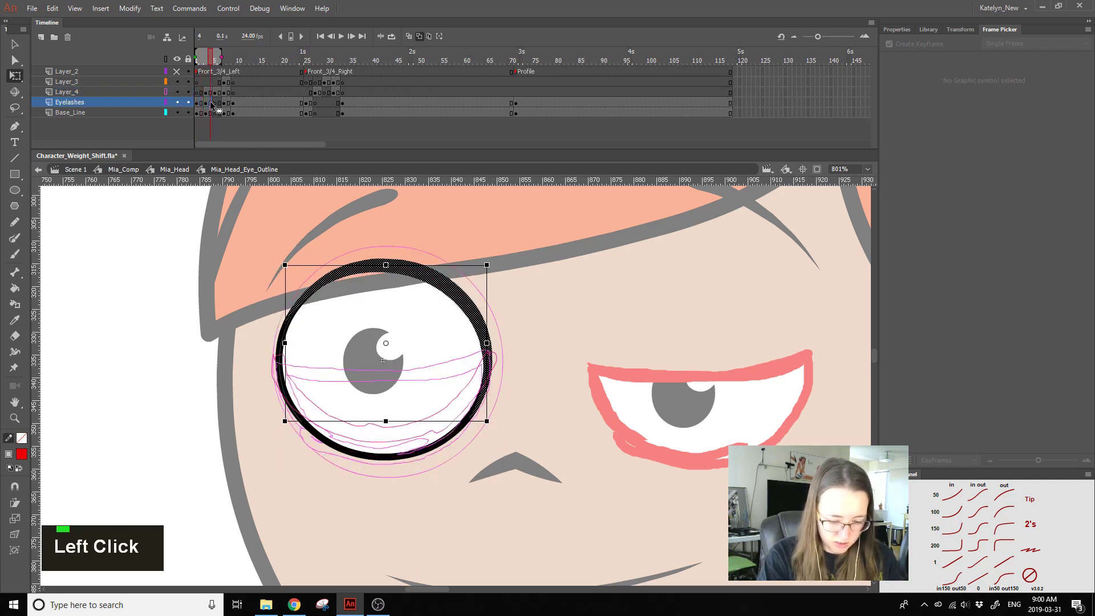
left_click(206, 110)
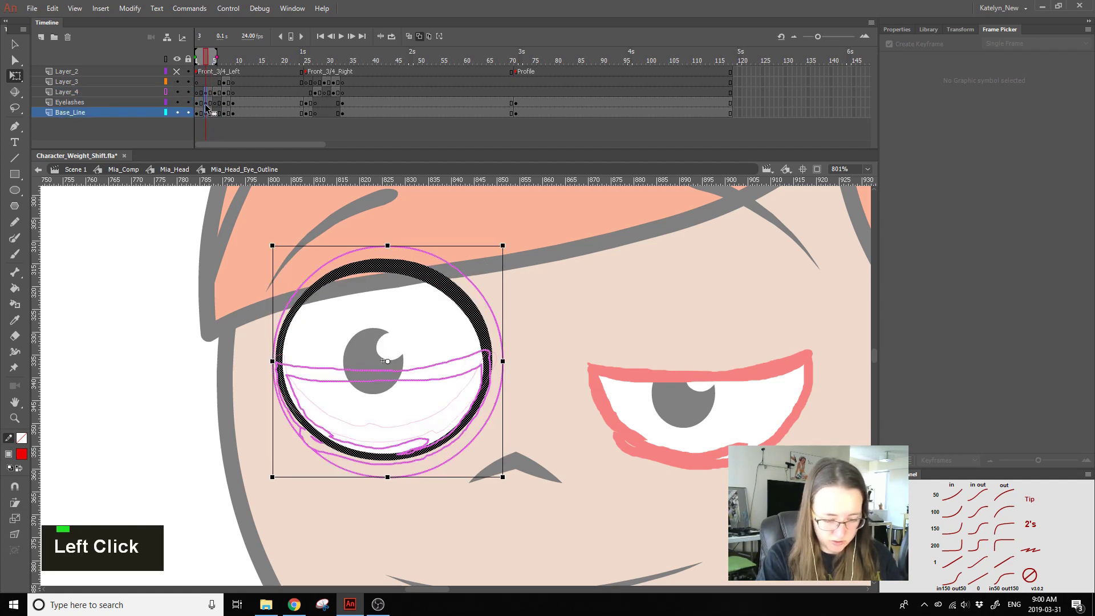
key("1")
left_click(226, 111)
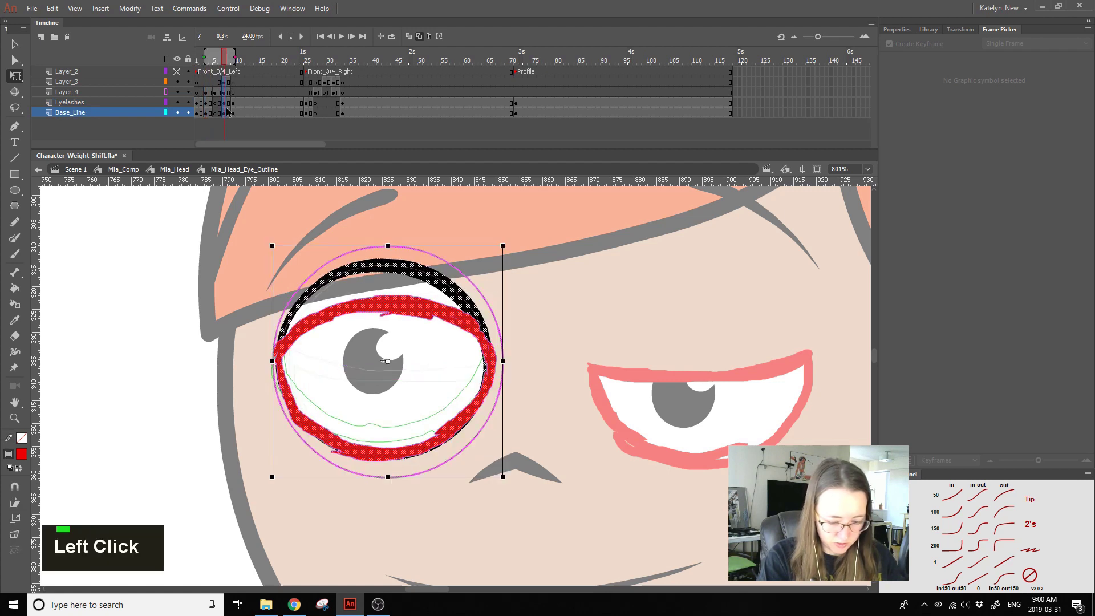
key("1")
Step: Nudge frame 3's flipped artwork left to align its black outline with the open eye at frame 1
left_click_drag(206, 92, 206, 112)
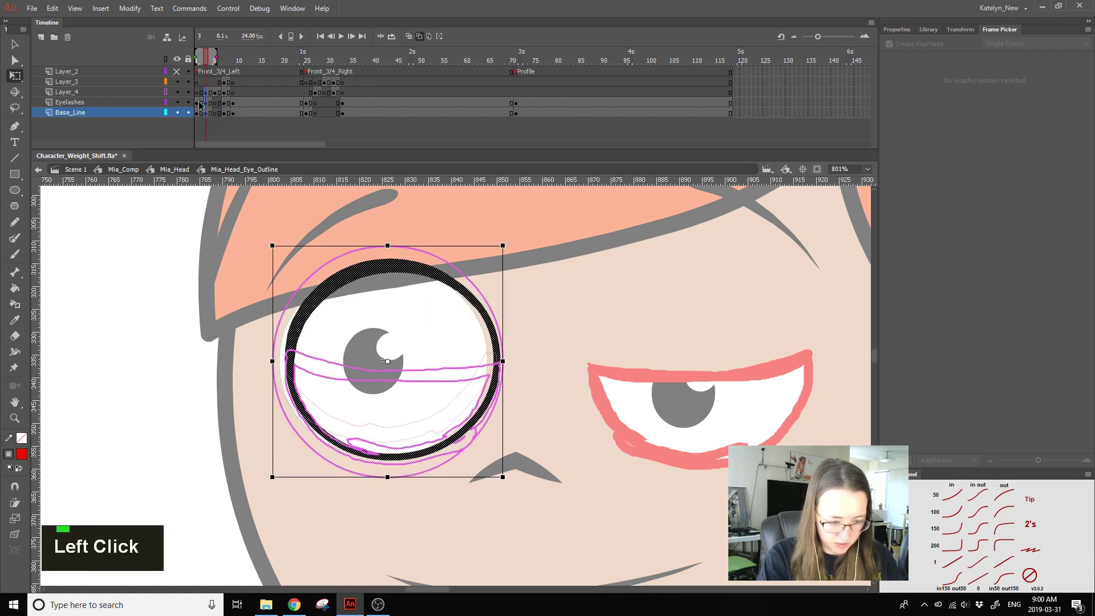
left_click(197, 103)
left_click(206, 112)
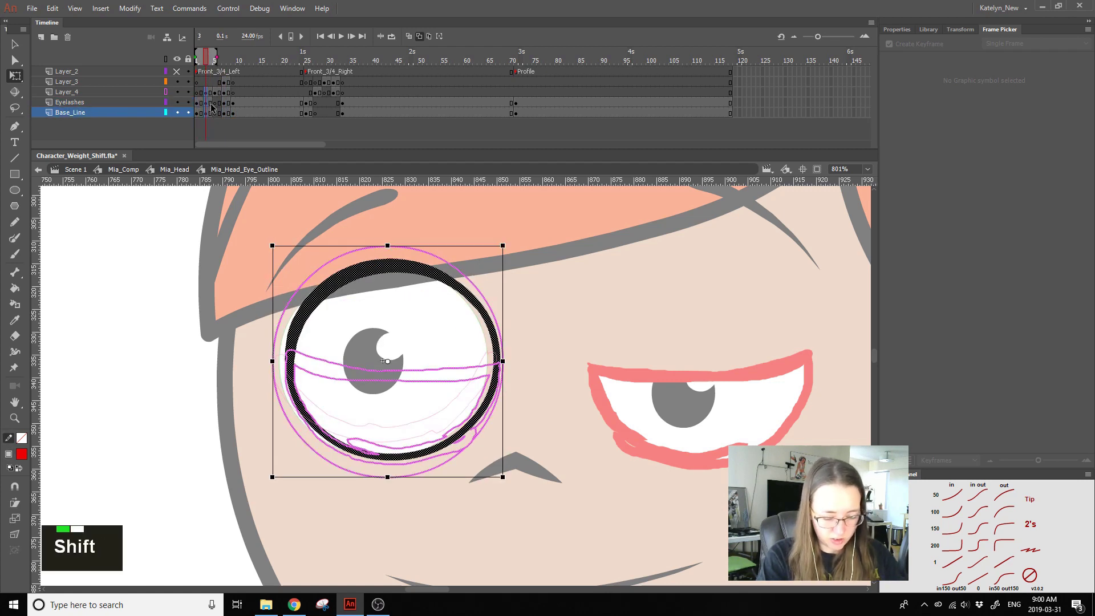
left_click(199, 103, "shift")
left_click(199, 102)
left_click_drag(207, 92, 223, 115)
key("Left")
key("Left")
key("Left")
key("Left")
left_click(198, 104)
left_click(199, 103)
left_click(207, 92)
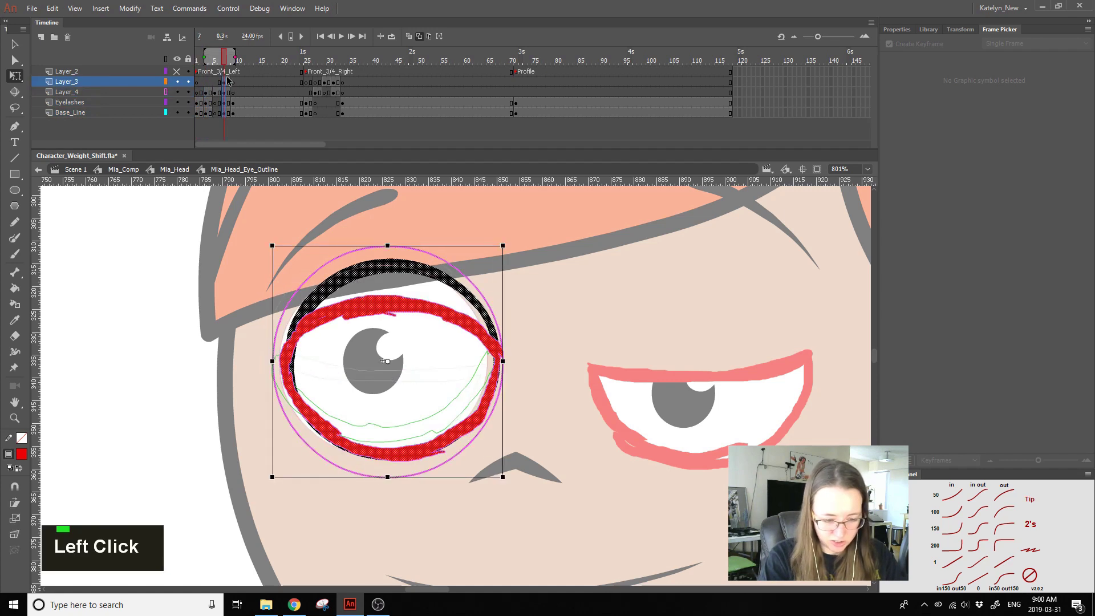
Step: Shift frame 7's flipped artwork left and nudge it back right to match the open eye at frame 9
key("shift+Left")
left_click(207, 92)
left_click(226, 82)
left_click(234, 83)
left_click_drag(225, 82, 225, 112)
key("Right")
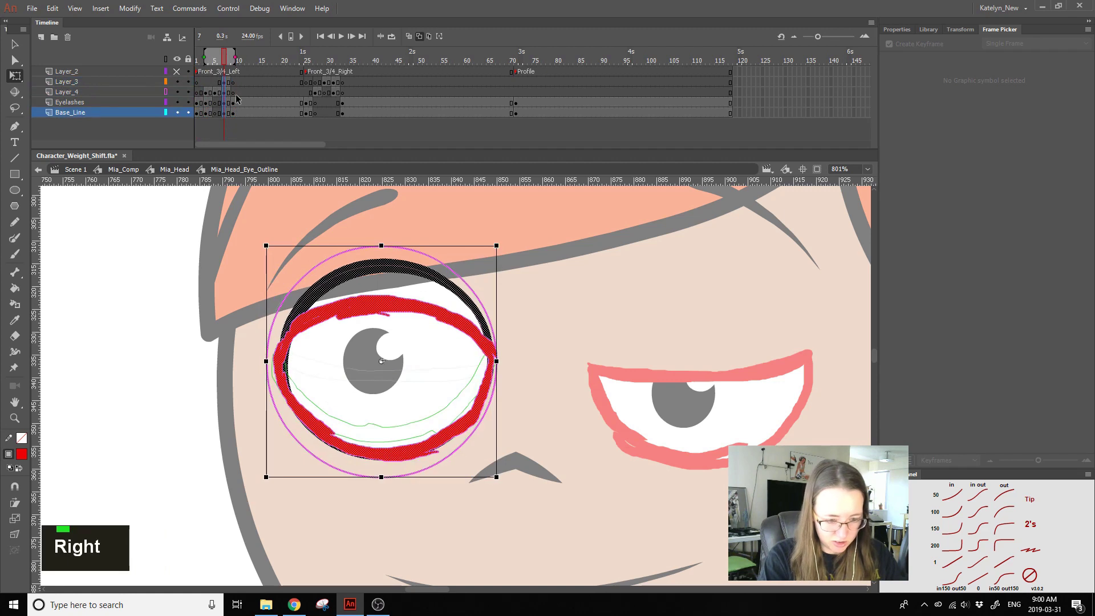
left_click(234, 92)
left_click(224, 82)
double_click(235, 92)
left_click(224, 108)
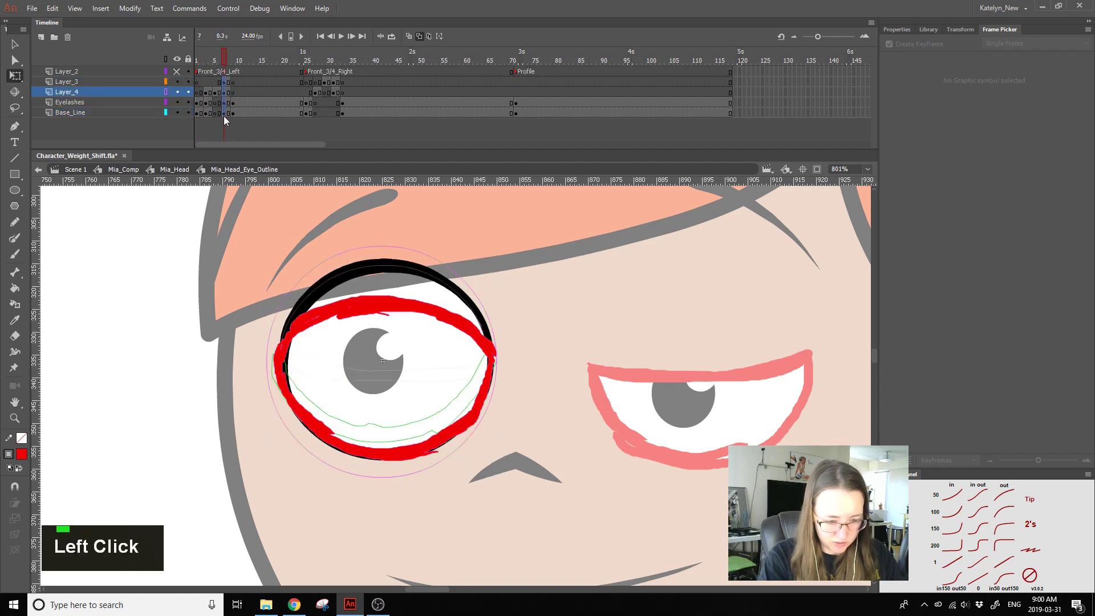
key("Right")
Step: Compare frame 7's outline with frame 9's and nudge frame 7's artwork left and down
left_click(231, 98)
left_click(224, 78)
left_click(232, 80)
left_click(225, 80)
left_click(231, 78)
left_click_drag(224, 80, 224, 115)
key("Left")
key("Left")
key("Down")
key("Left")
left_click(233, 91)
left_click(225, 91)
left_click(235, 93)
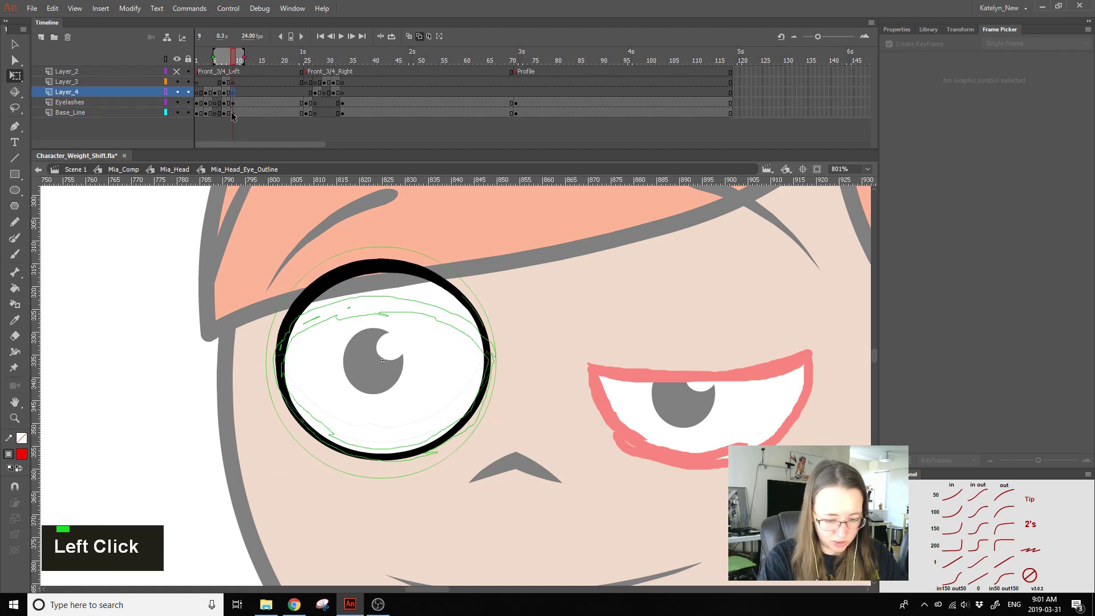
Step: Nudge frame 7's artwork down and right, checking it against the open eye at frame 9
left_click(225, 91)
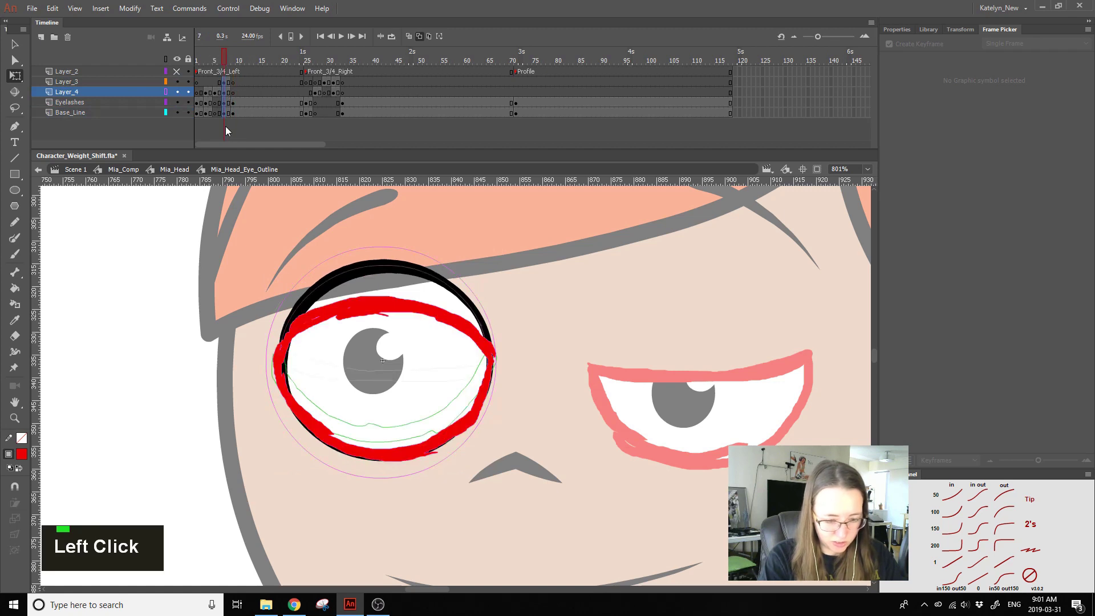
left_click(224, 112)
key("Down")
key("Right")
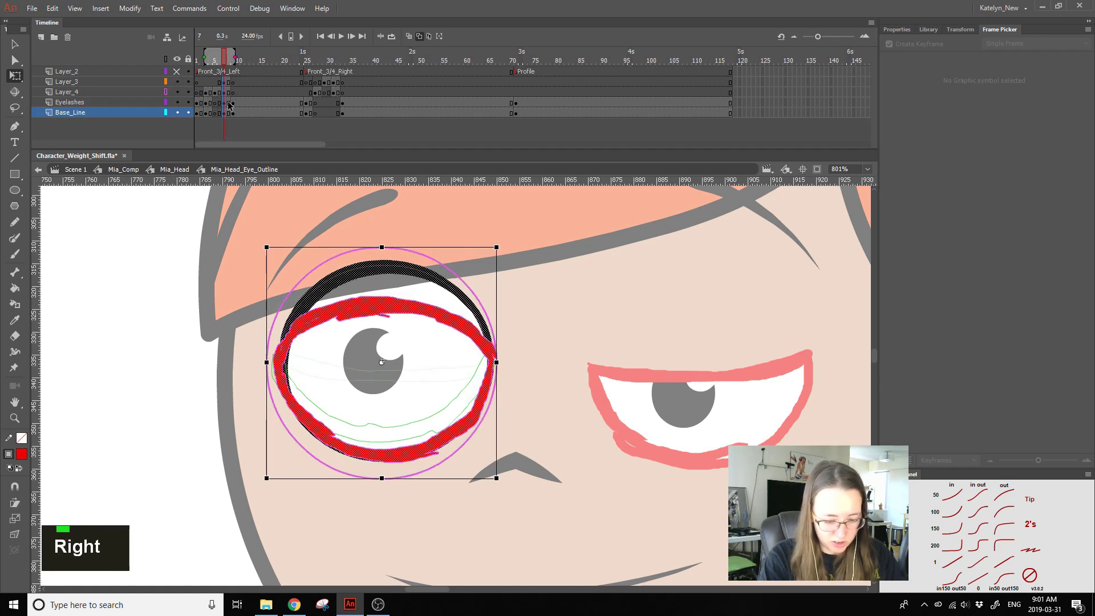
left_click(234, 102)
left_click(226, 93)
left_click_drag(225, 83, 227, 111)
key("Right")
key("Right")
left_click(229, 102)
double_click(229, 102)
left_click(232, 100)
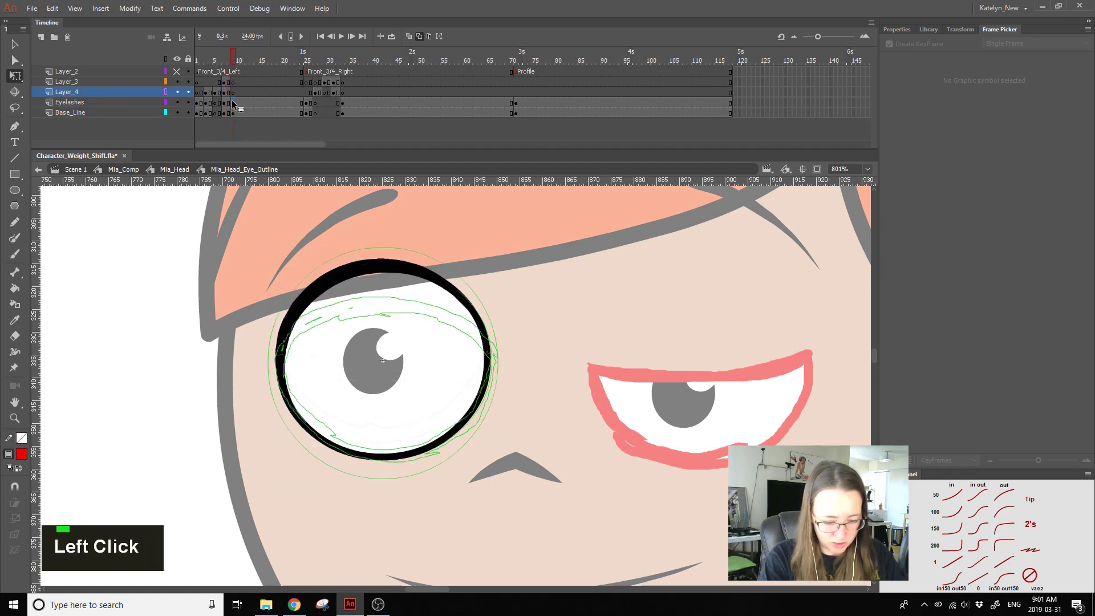
Step: Nudge frame 7's artwork back left and recheck its Eyelashes outline against frame 9
left_click_drag(224, 81, 226, 115)
key("Left")
key("Left")
key("Left")
left_click(234, 103)
left_click(229, 103)
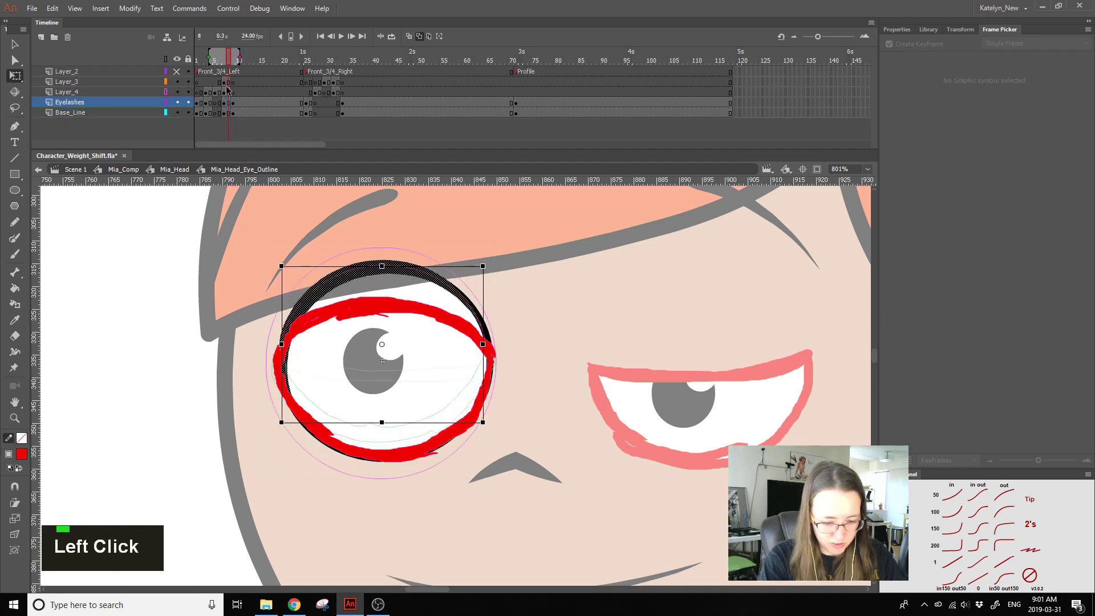
Step: Nudge frame 7's artwork left and recheck its Base_Line and Eyelashes outlines against frame 9
left_click_drag(226, 82, 228, 113)
key("Left")
left_click(233, 112)
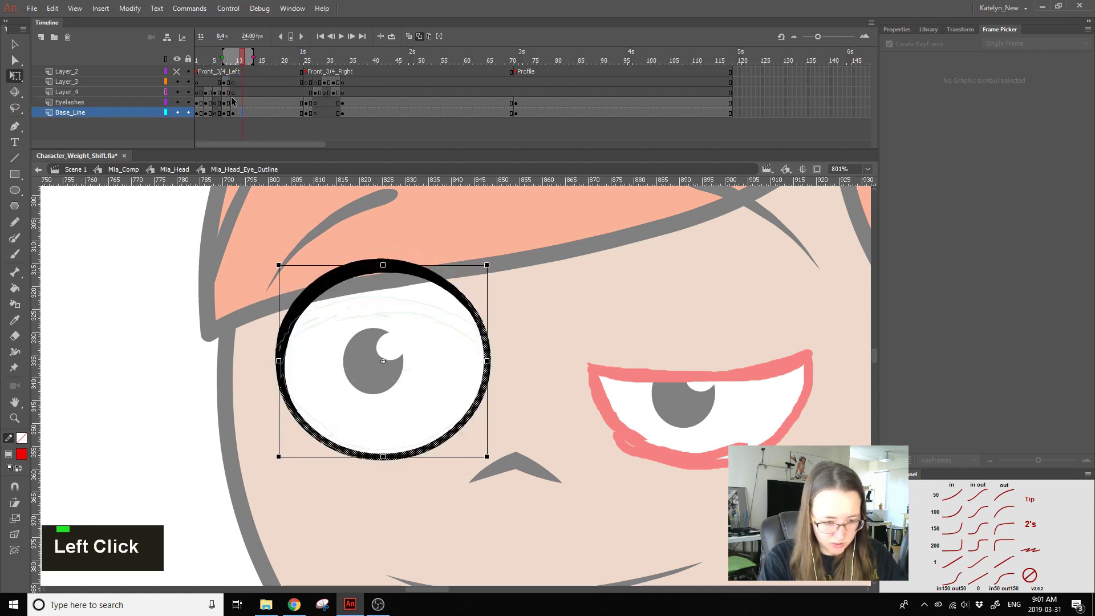
left_click(227, 102)
left_click(227, 103)
key("F6")
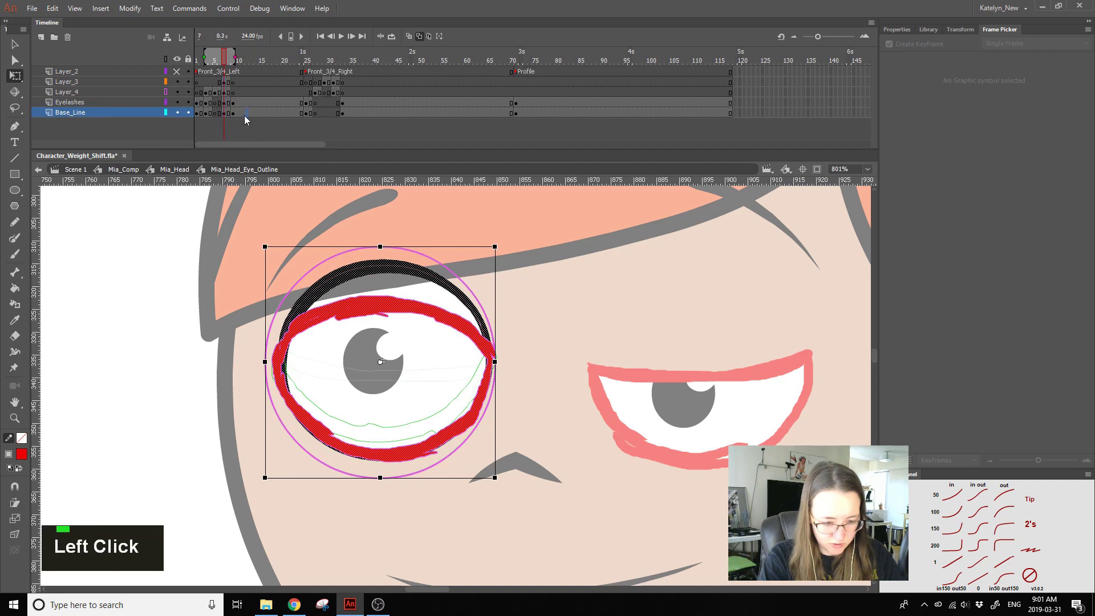
left_click(233, 113)
left_click(224, 113)
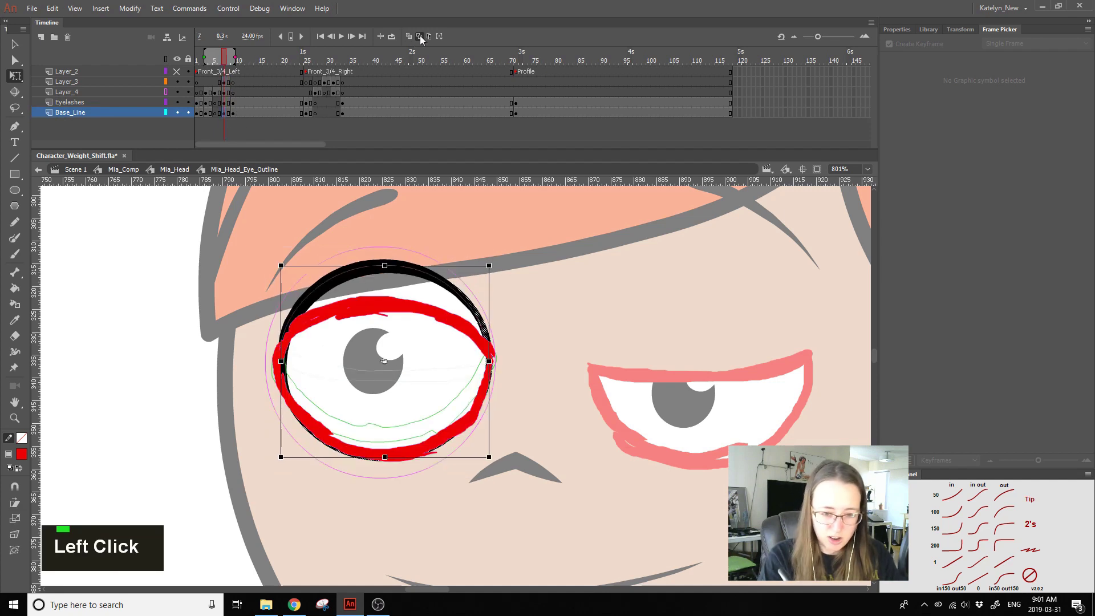
Step: Turn off the onion skin outlines and delete the Eyelashes and Base_Line artwork from blink frames 3 to 7
left_click(420, 37)
mouse_move(224, 103)
left_mouse_down()
mouse_move(226, 112)
mouse_move(210, 113)
left_mouse_up()
key("Delete")
key("Delete")
left_click(226, 84)
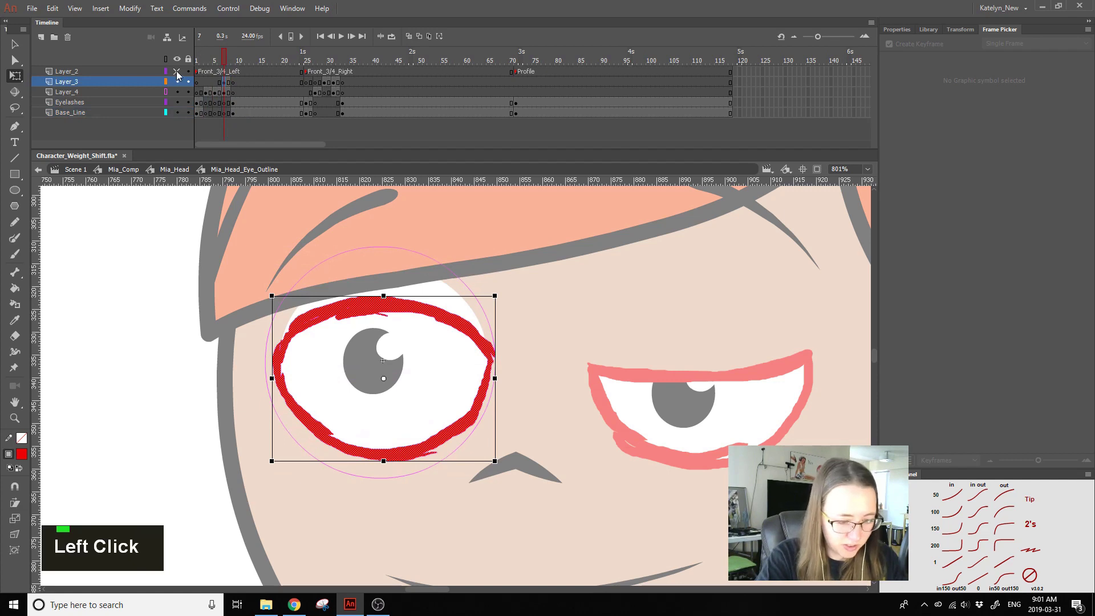
Step: Turn off Layer_4's outline display and move frame 7's red eye outline in place from Layer_3 to Layer_4
left_click(206, 93)
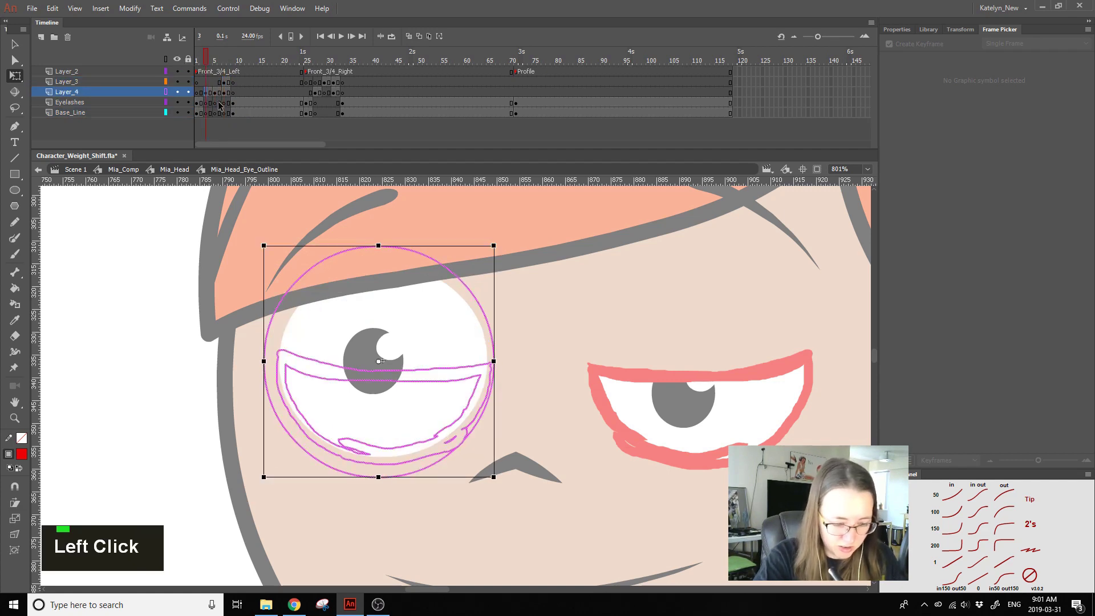
left_click(165, 92)
left_click(228, 92)
key("ctrl+x")
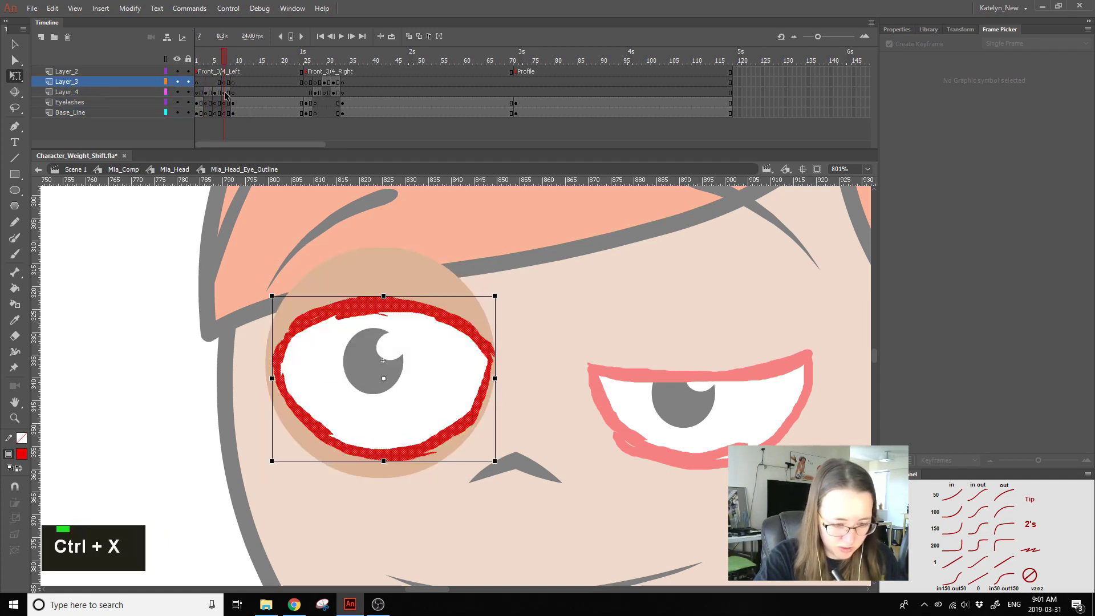
key("ctrl+shift+v")
double_click(215, 93)
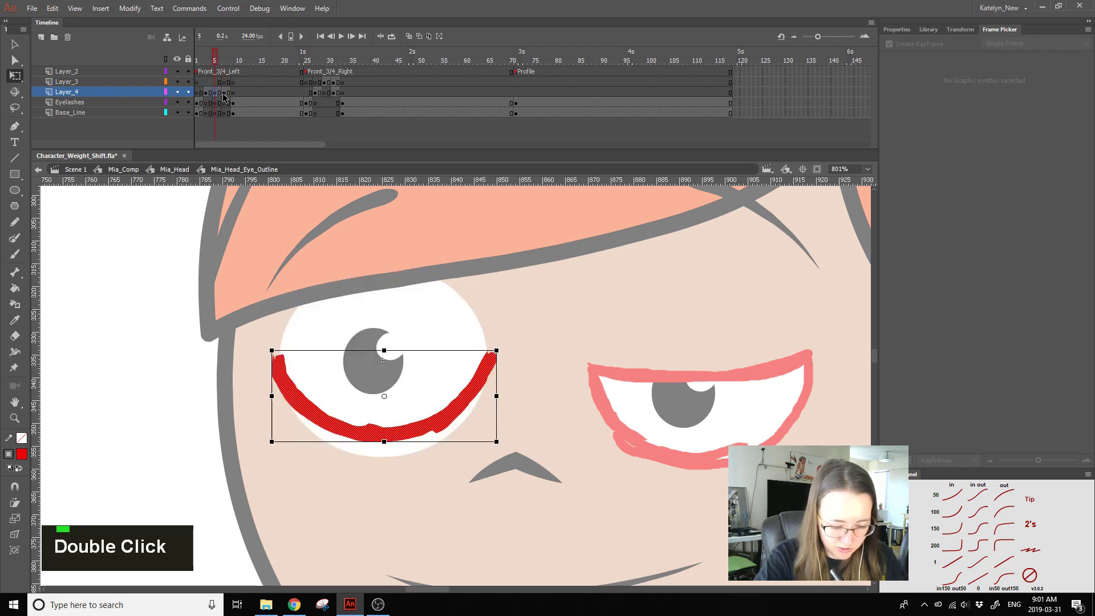
left_click(225, 93)
left_click(233, 91)
left_click(196, 89)
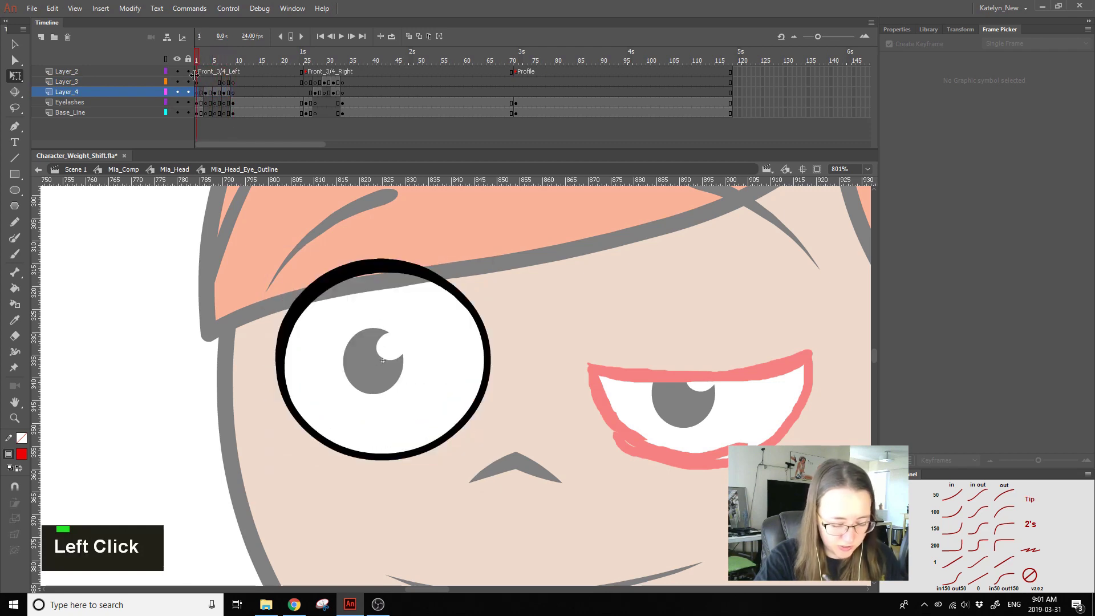
Step: Return to Mia_Head and key Eye_Outline_Left with drawing 3 at frame 15, 5 at 17 and 7 at 19, adding a keyframe at 21
double_click(542, 339)
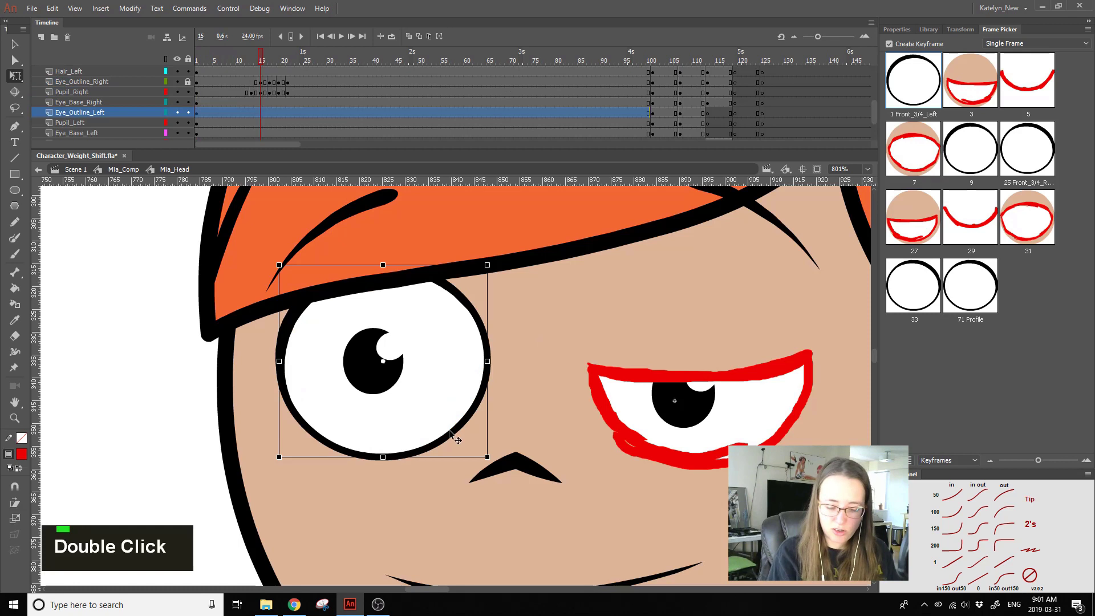
left_click(266, 114)
left_click(269, 114)
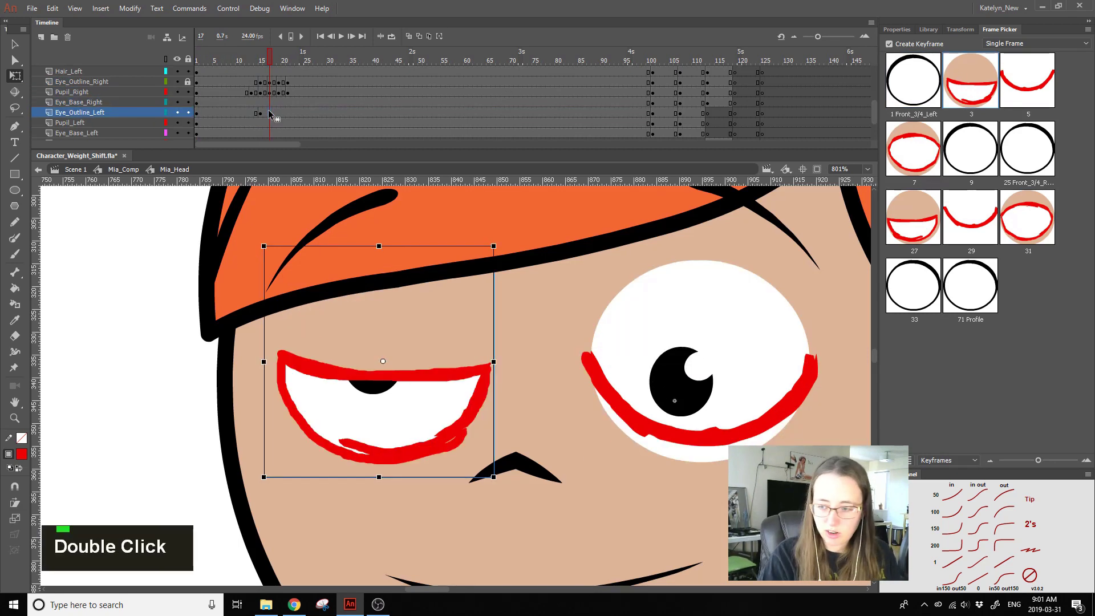
left_click(1028, 81)
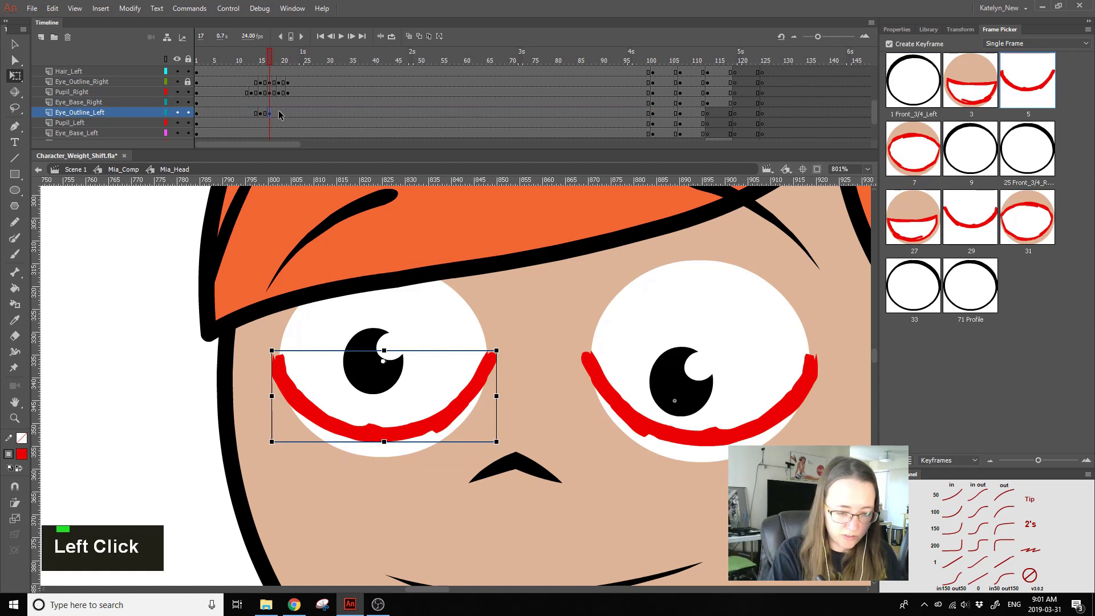
left_click(279, 113)
left_click(912, 149)
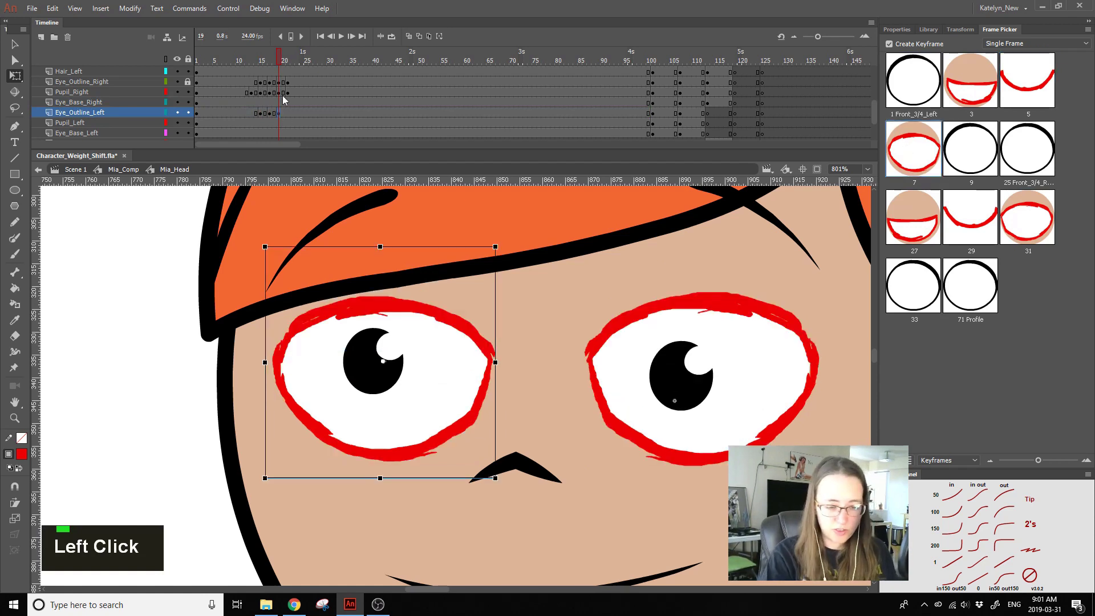
left_click(288, 114)
left_click_drag(288, 61, 260, 70)
Step: In Mia_Head_Eye_Outline, copy frame 27's skin-coloured eyelid fill and paste it in place into Layer_4's closed-eye drawing at frame 29
double_click(412, 370)
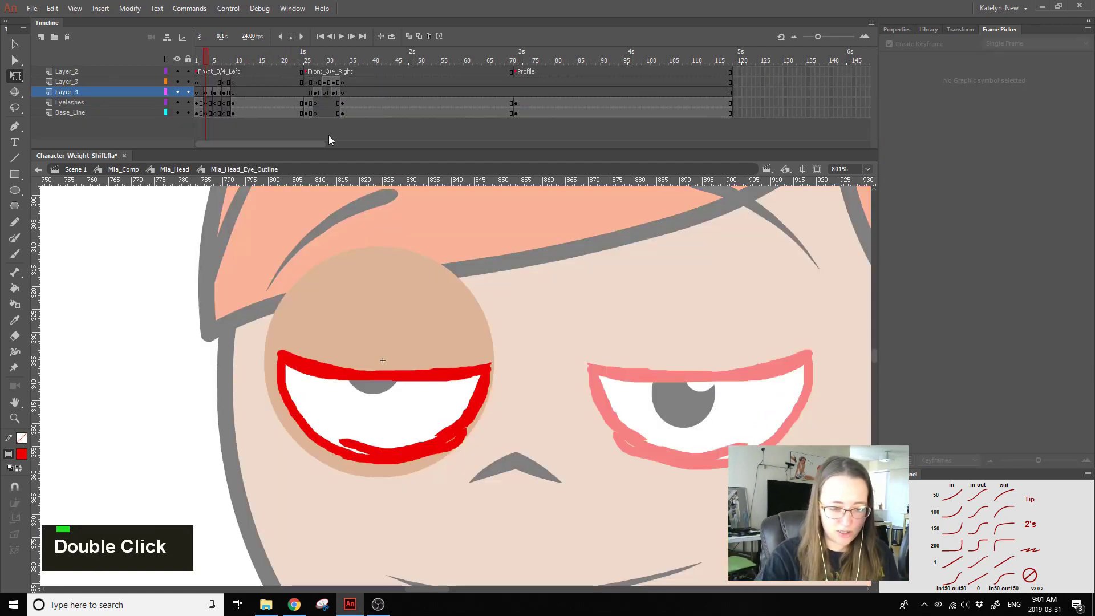
left_click(345, 103)
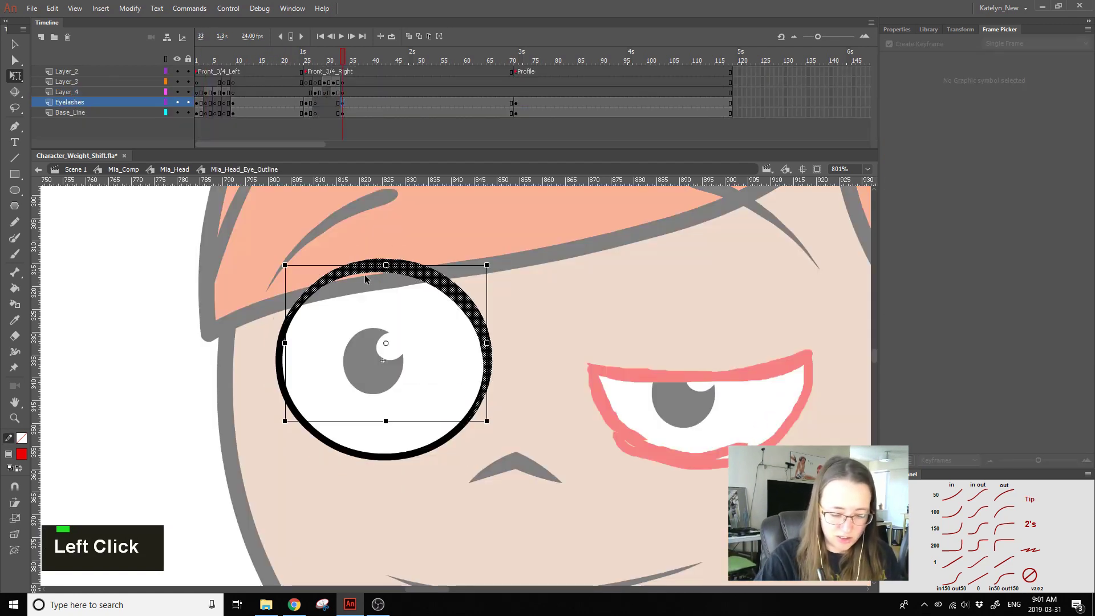
left_click(336, 109)
left_click(318, 94)
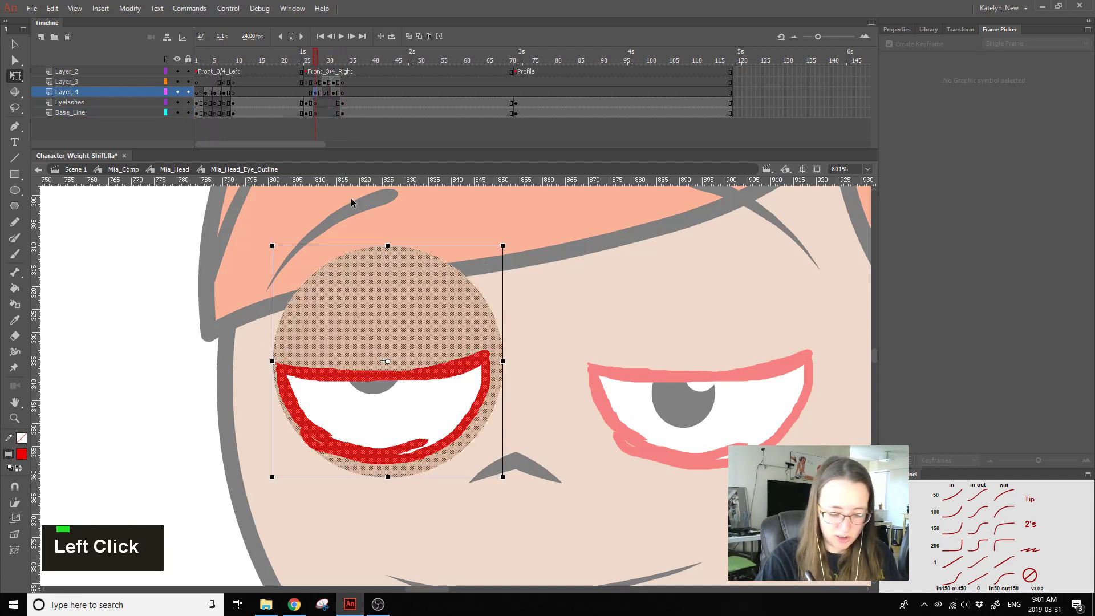
double_click(368, 285)
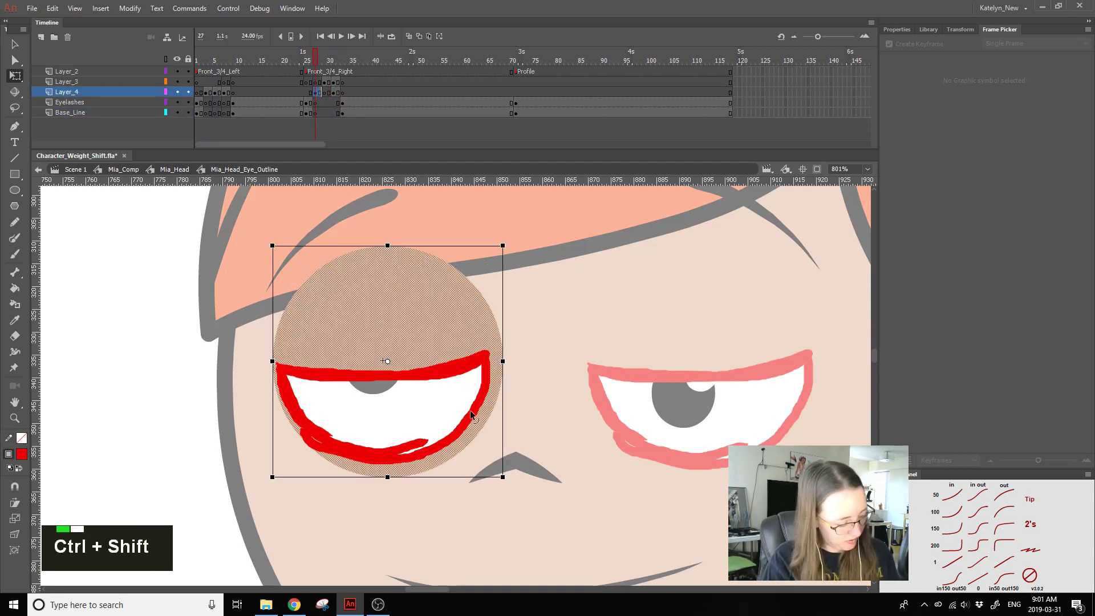
key("ctrl+x")
left_click(327, 103)
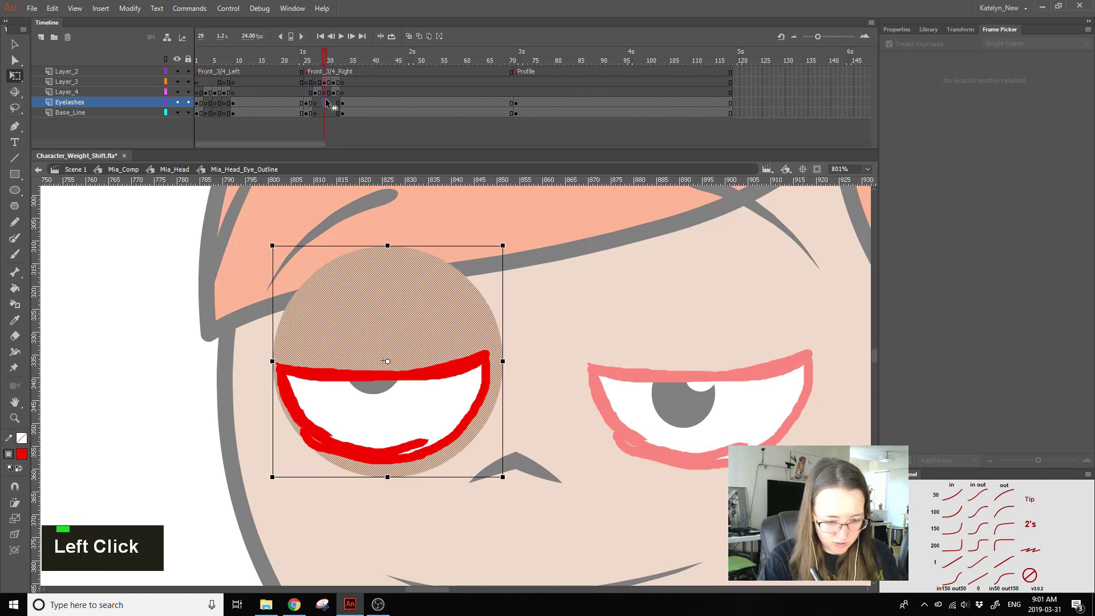
double_click(330, 92)
key("ctrl+shift+v")
left_click(371, 162)
Step: Sample the eyelid's skin colour, brush over the gap along the lower lid and fill the closed eye's remaining opening
key("i")
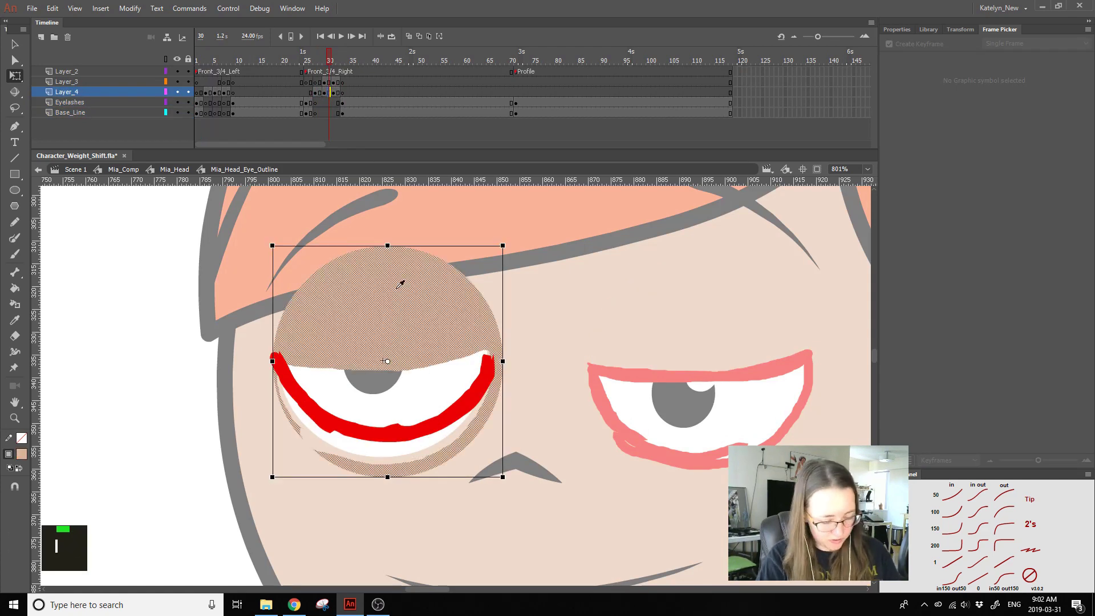
left_click(430, 284, "ctrl")
key("b")
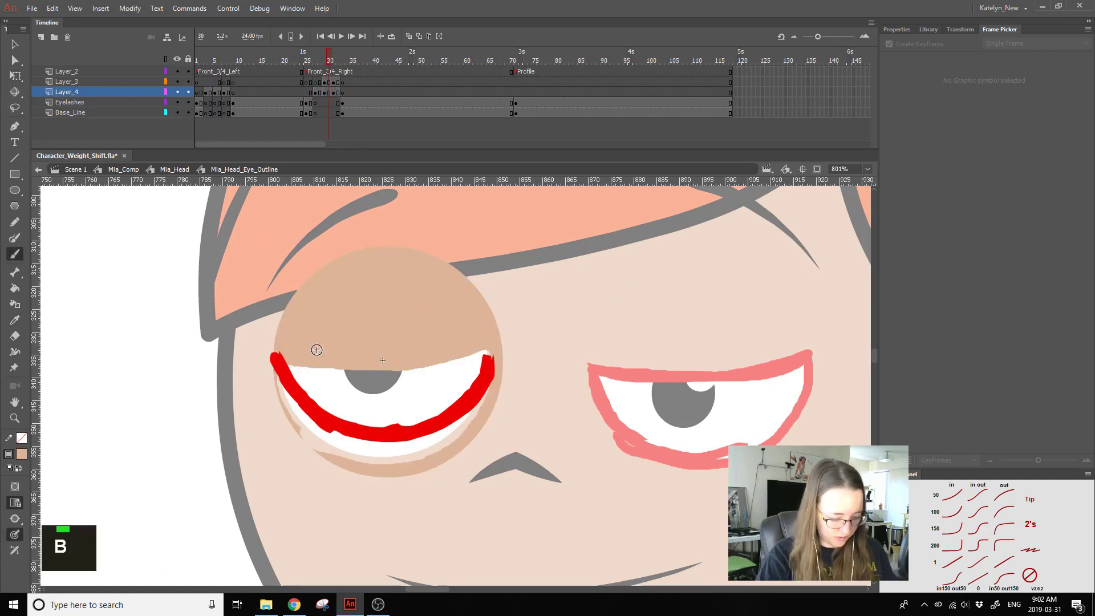
left_click(16, 503)
left_click_drag(289, 416, 328, 449)
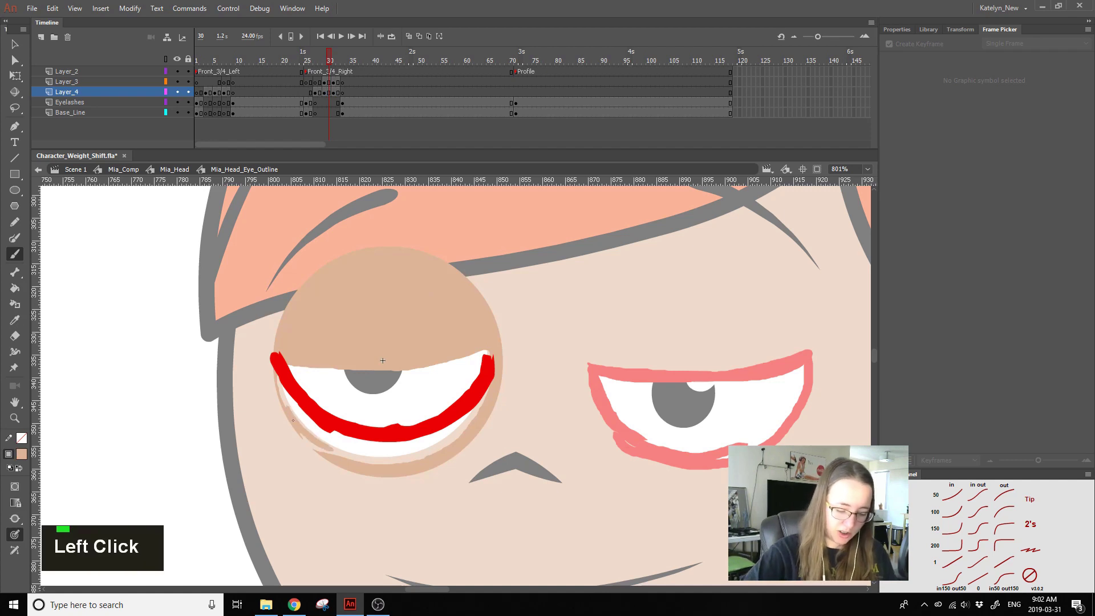
double_click(334, 453)
key("k")
left_click(402, 396)
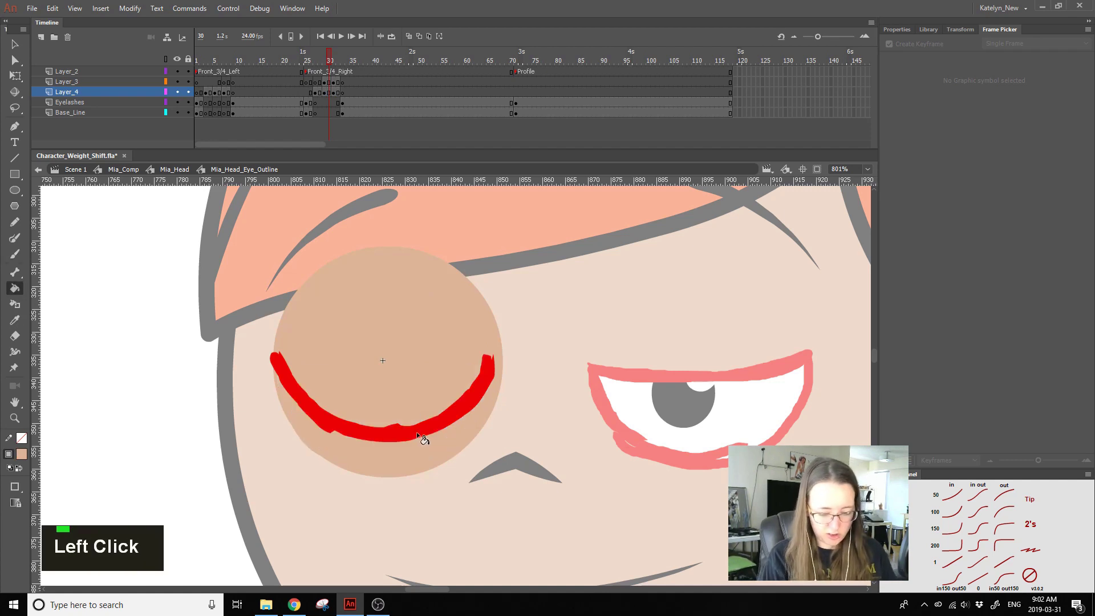
Step: Duplicate Layer_4's finished closed-eye drawing from frame 29 onto frame 5
left_click(326, 94)
mouse_move(326, 94)
left_mouse_down("alt")
mouse_move(279, 130)
mouse_move(216, 104)
left_mouse_up("alt")
mouse_move(216, 59)
left_mouse_down()
mouse_move(207, 68)
mouse_move(223, 69)
left_mouse_up()
Step: Return to Mia_Head and play back the blink from around frame 11 to check both eyes
double_click(520, 344, "ctrl")
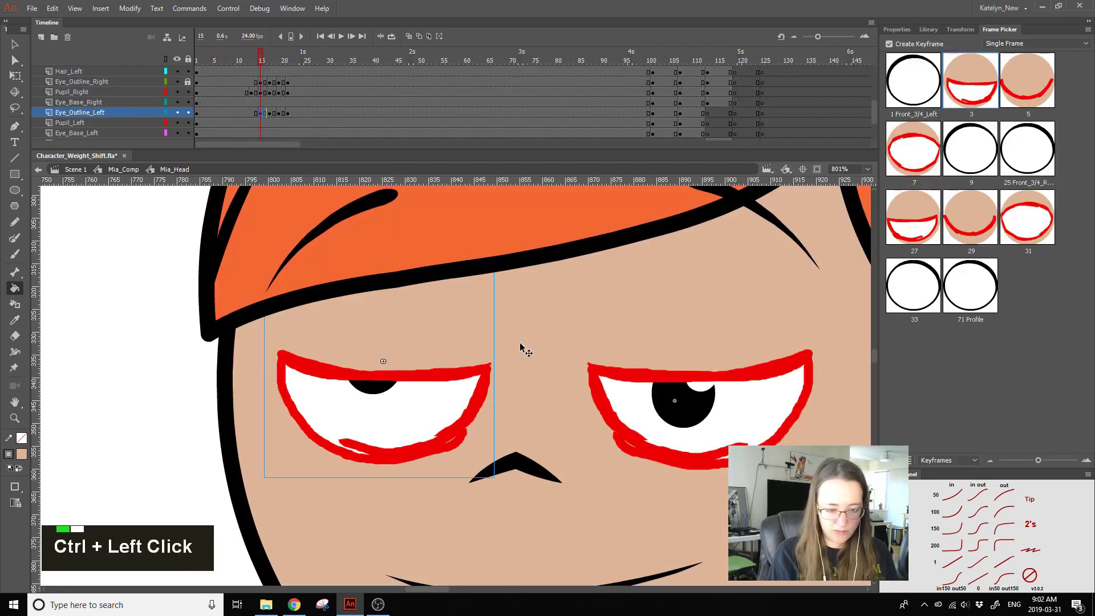
left_click(242, 63)
key("Return")
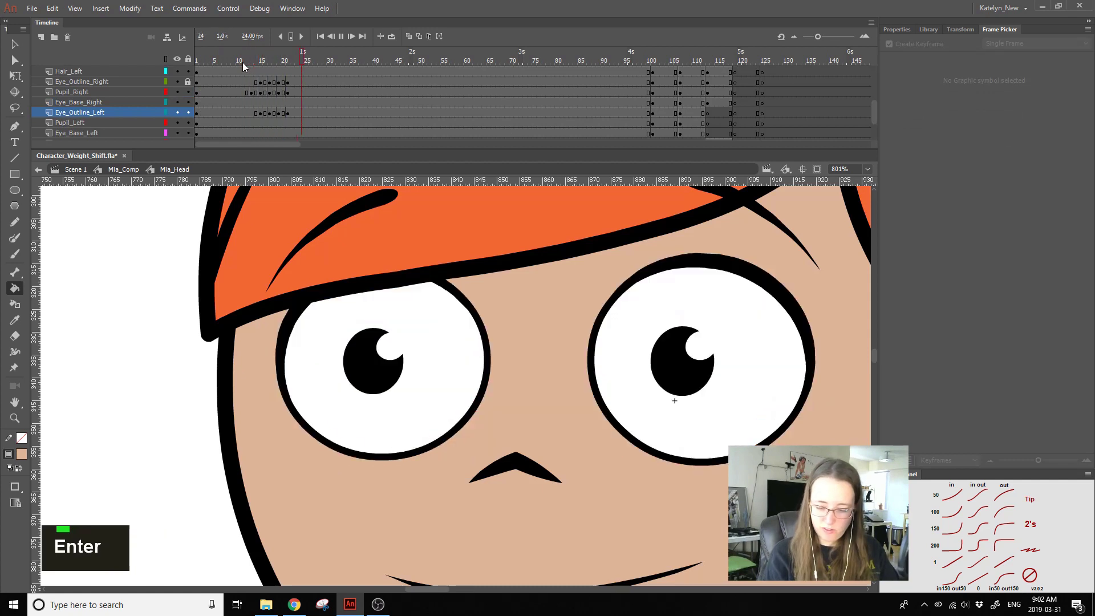
key("Return")
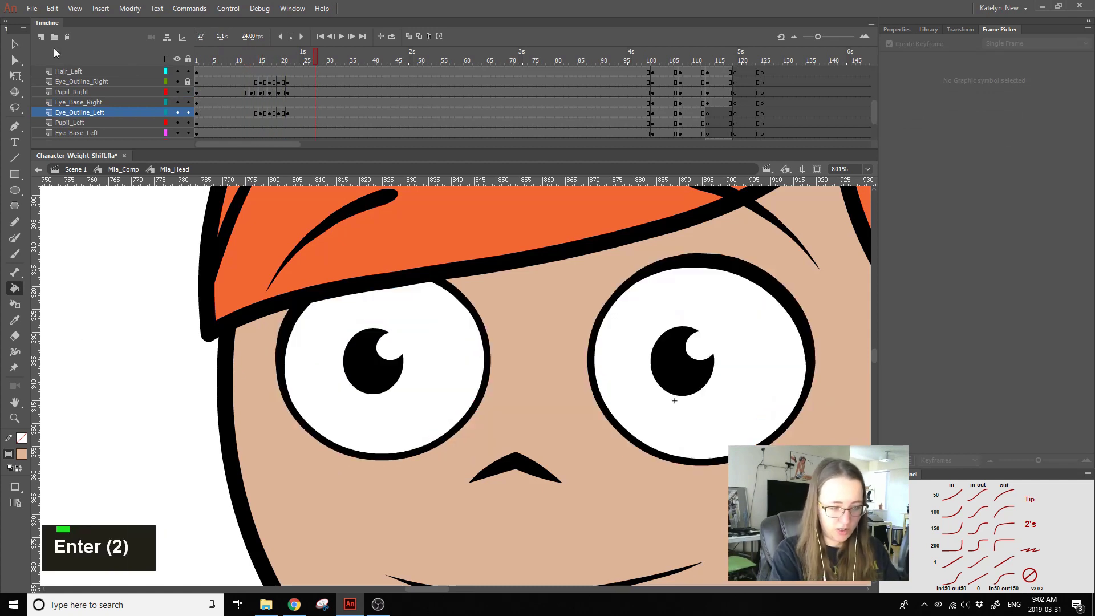
Step: Insert keyframes on the Pupil_Left layer at frames 13, 15, 17, 19 and 21
left_click(14, 75)
left_click(257, 124)
left_click(250, 106)
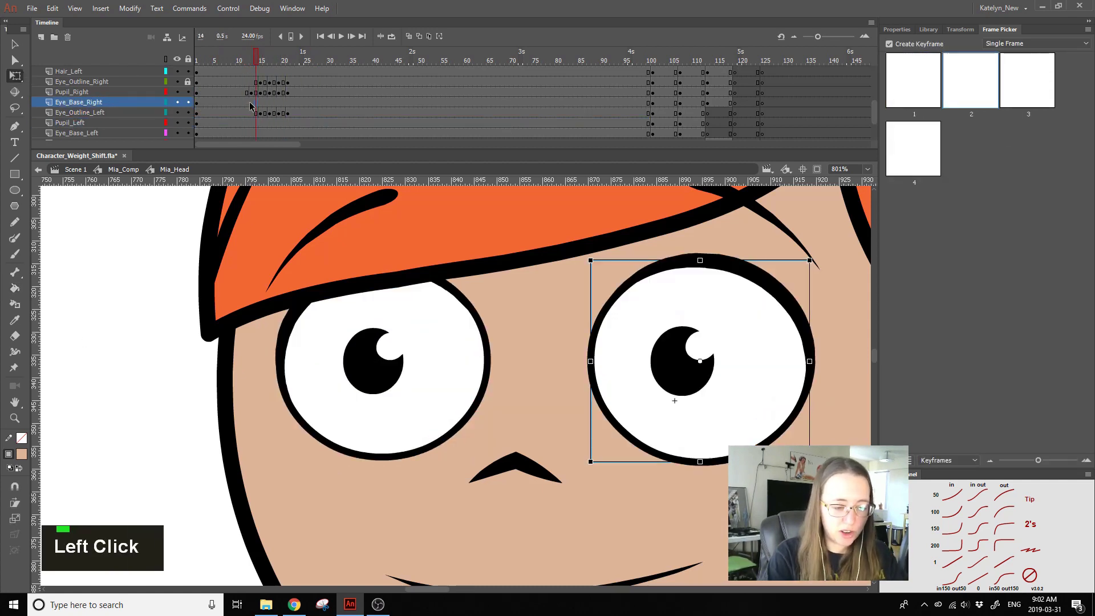
left_click(251, 124)
key("F6")
left_click(262, 124)
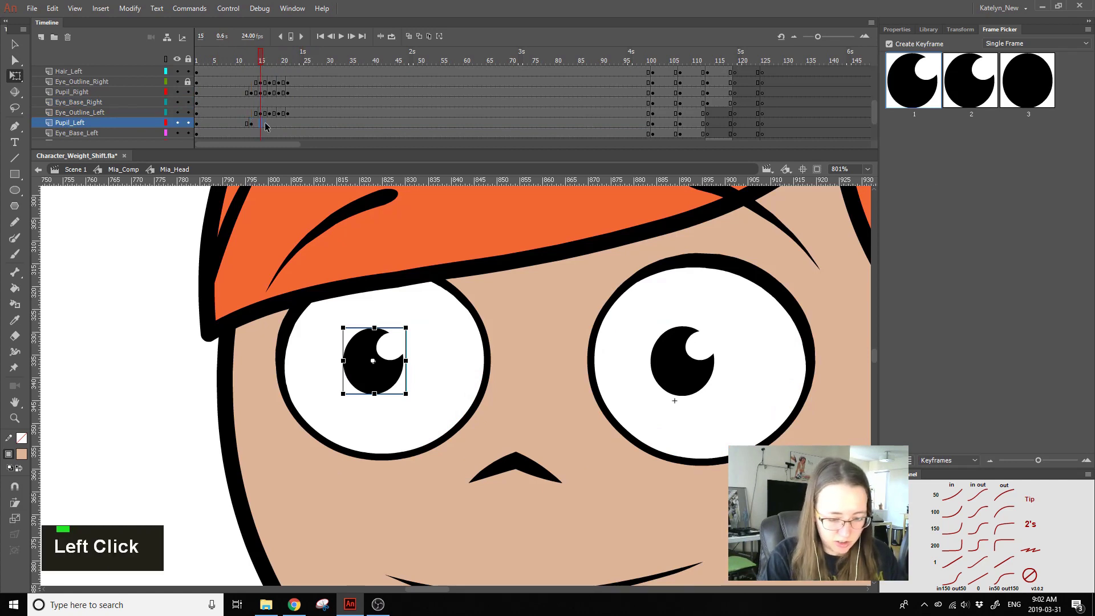
key("F6")
left_click(270, 124)
key("F6")
left_click(279, 124)
key("F6")
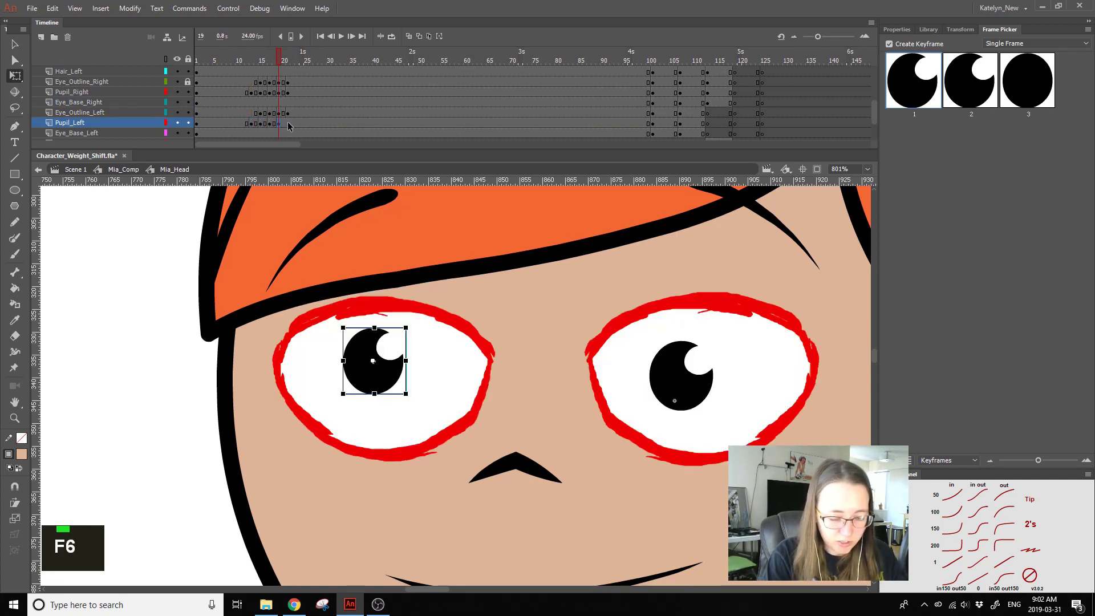
left_click(288, 124)
key("F6")
Step: At frame 15, place a horizontal guide at the right pupil's lower edge and move the left pupil down to match it
left_click_drag(252, 62, 271, 70)
left_click(261, 124)
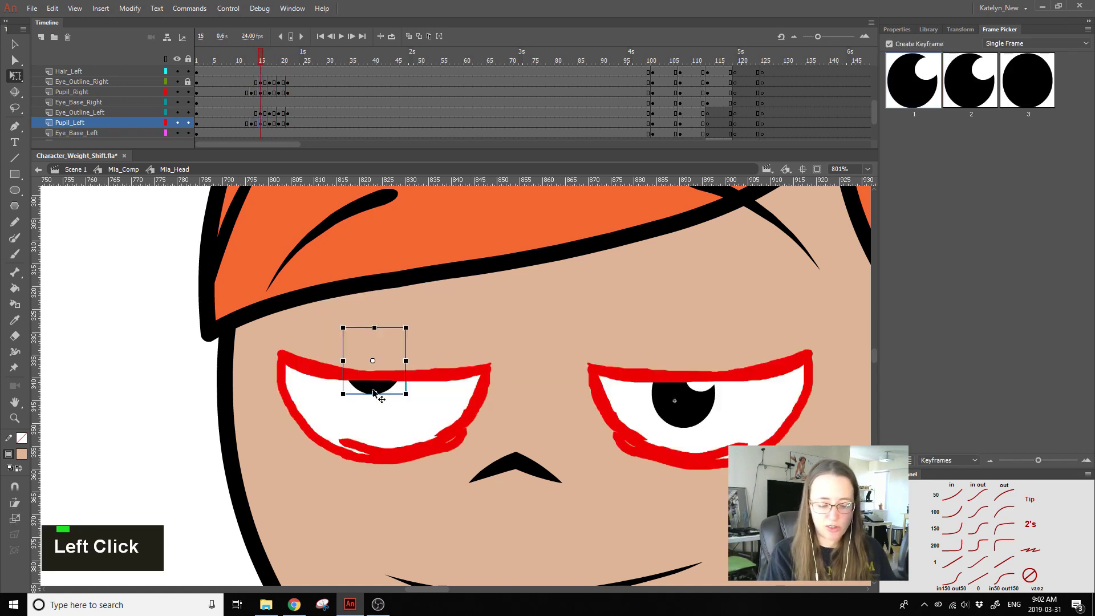
left_click_drag(486, 433, 500, 428)
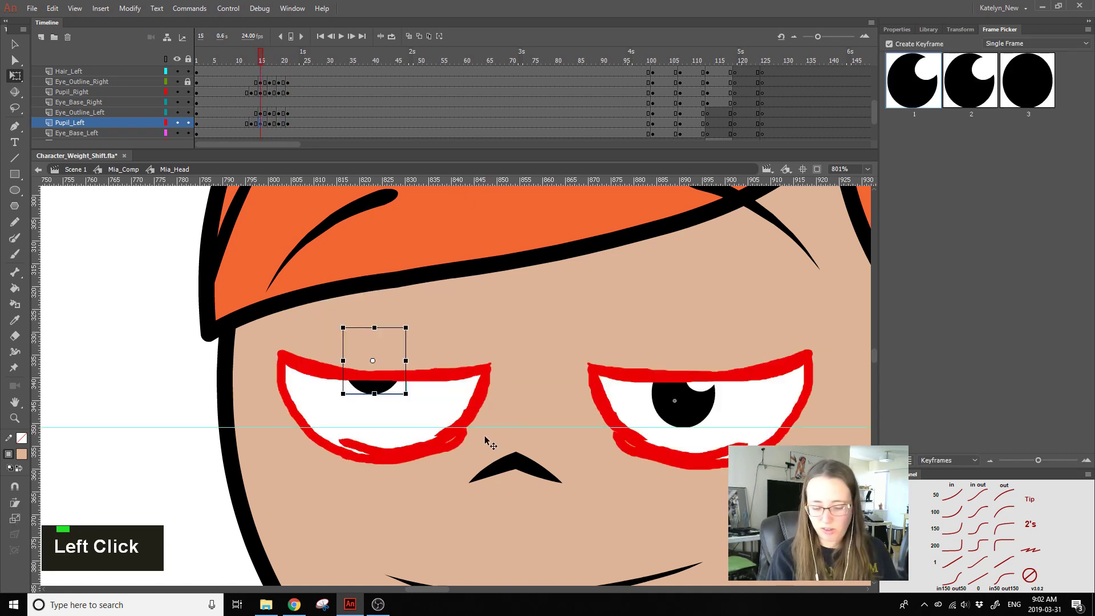
left_click_drag(379, 401, 383, 399)
left_click_drag(412, 361, 408, 356)
left_click_drag(390, 403, 388, 402)
left_click(260, 61)
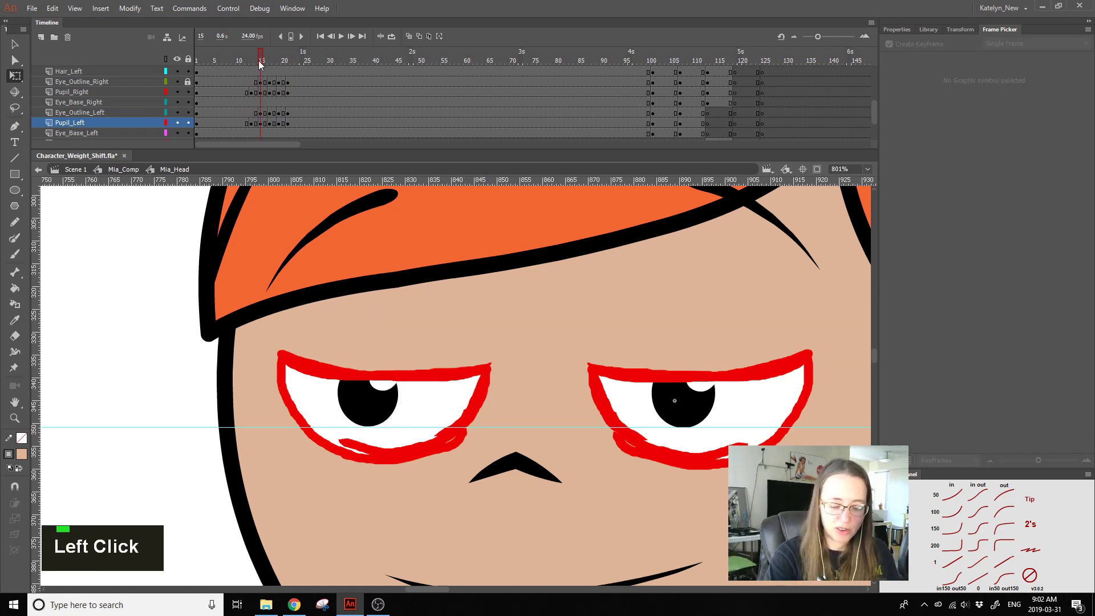
Step: At frame 19, lower the left pupil, place a guide at the right pupil's top and nudge the left pupil left and down
left_click_drag(264, 65, 281, 64)
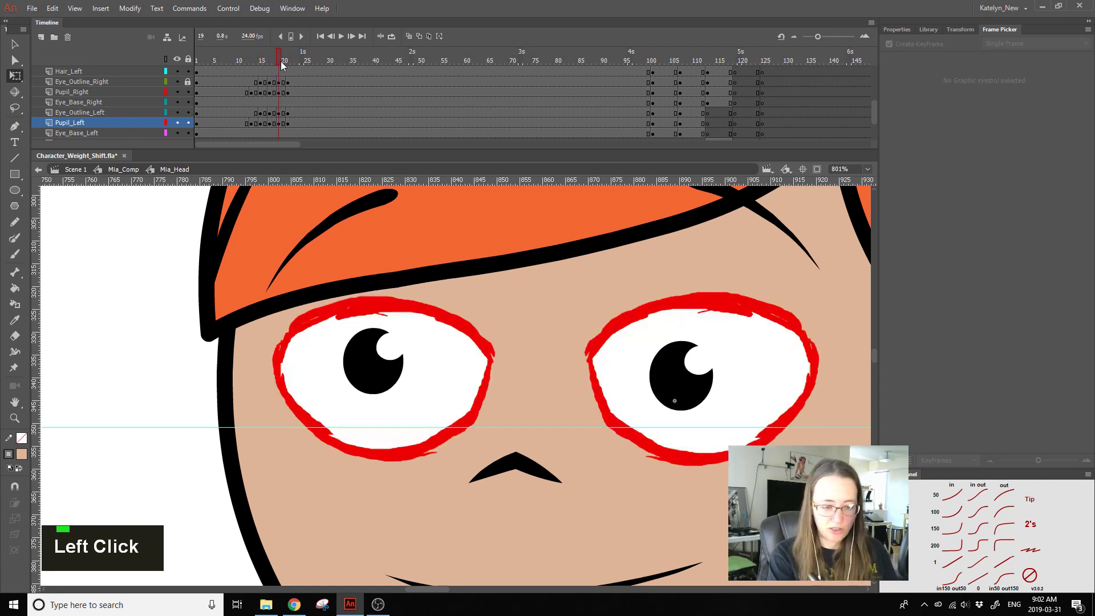
left_click(385, 360)
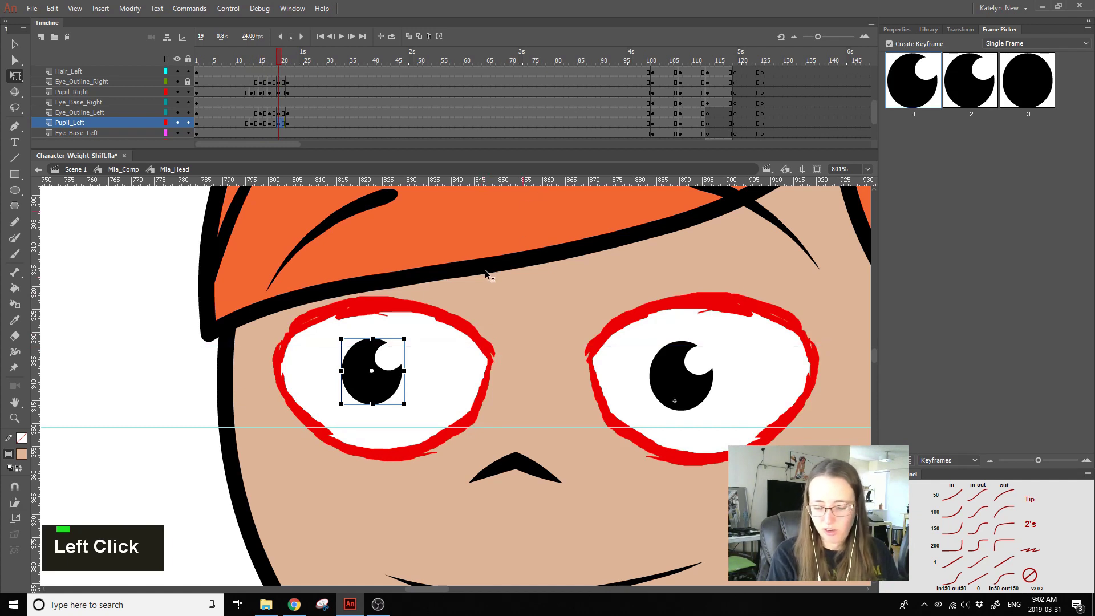
left_click_drag(488, 341, 489, 340)
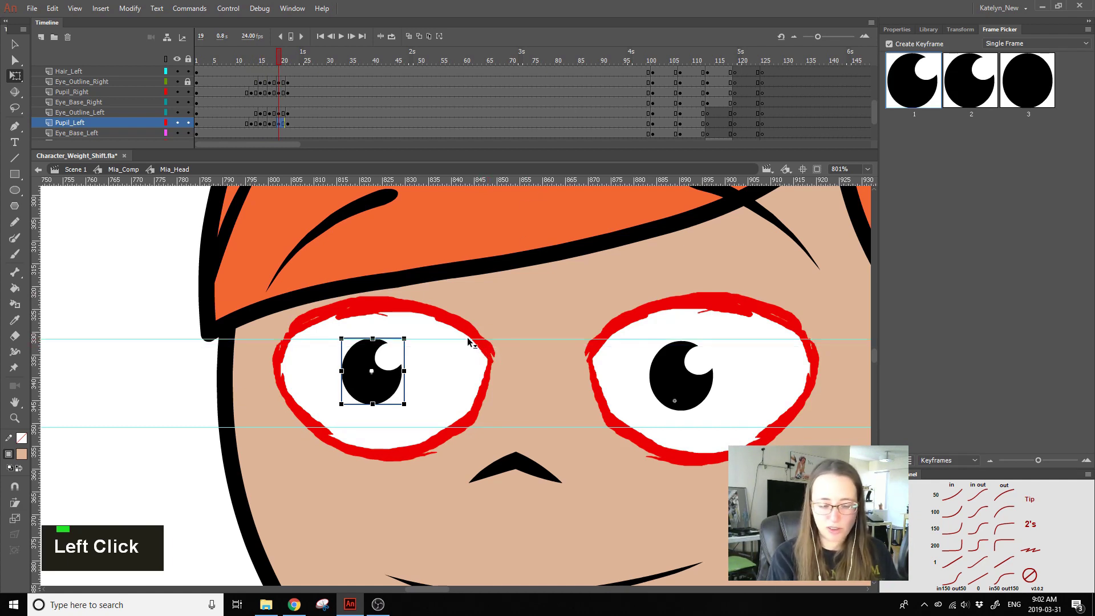
key("Left")
key("Left")
key("Left")
key("Down")
key("Down")
key("Down")
key("Down")
key("Down")
key("Down")
key("Down")
key("Down")
key("Down")
key("Down")
Step: Remove both horizontal alignment guides from the stage
left_click(169, 418)
left_click_drag(229, 340, 242, 181)
left_click_drag(144, 417, 155, 160)
Step: Play back the blink with Mia's whole head in view
key("z")
double_click(654, 430)
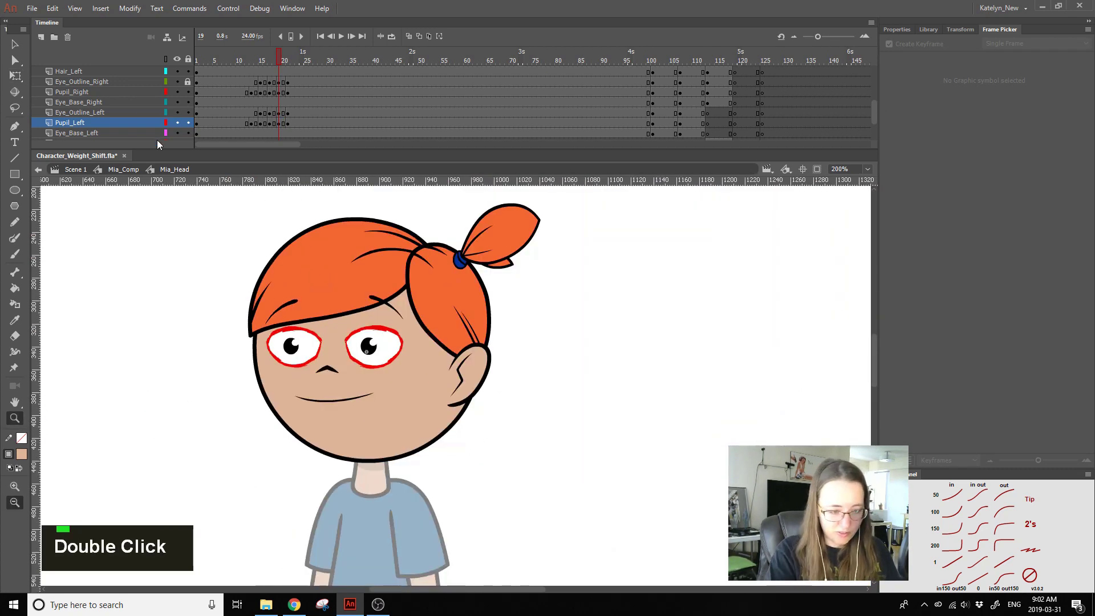
left_click(16, 77)
key("Return")
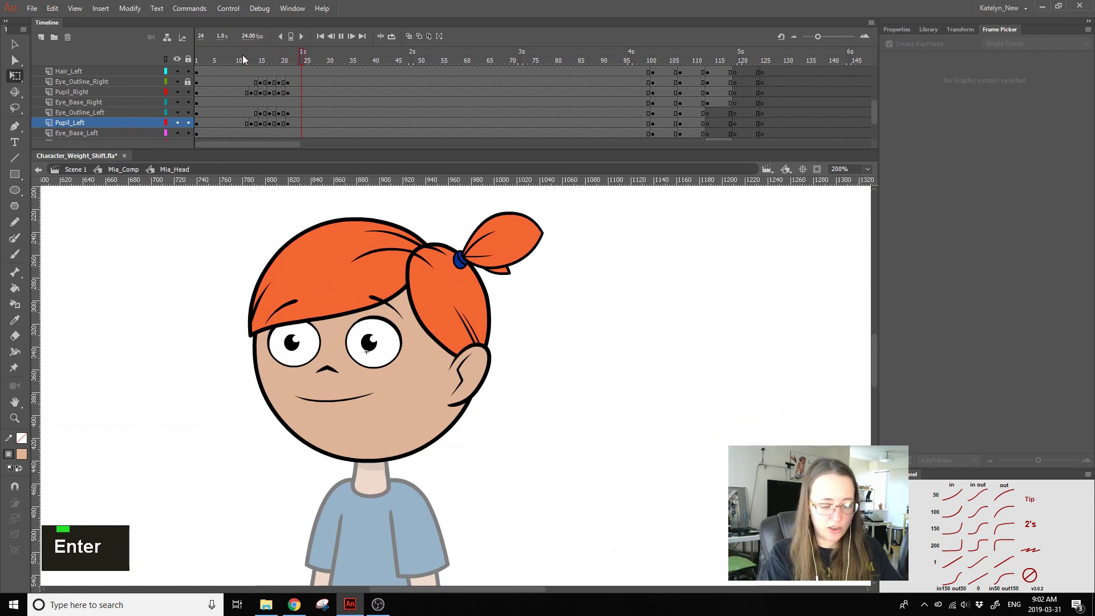
Step: Return to Mia_Comp and play back the blink from about frame 10 with the whole character in view
key("Return")
left_click(583, 345)
left_click(123, 170)
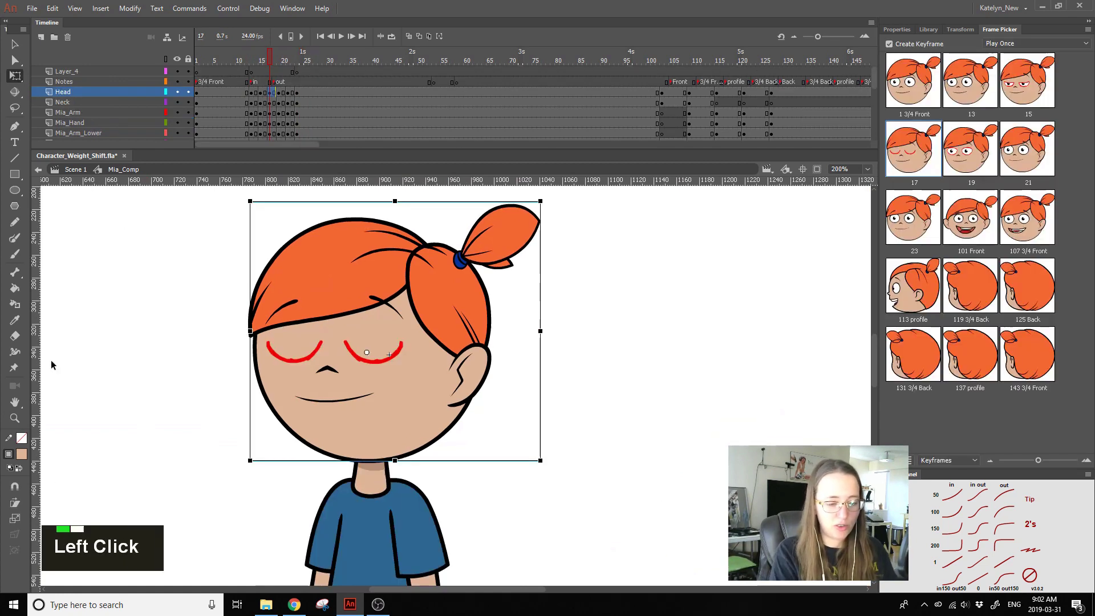
left_click(238, 60)
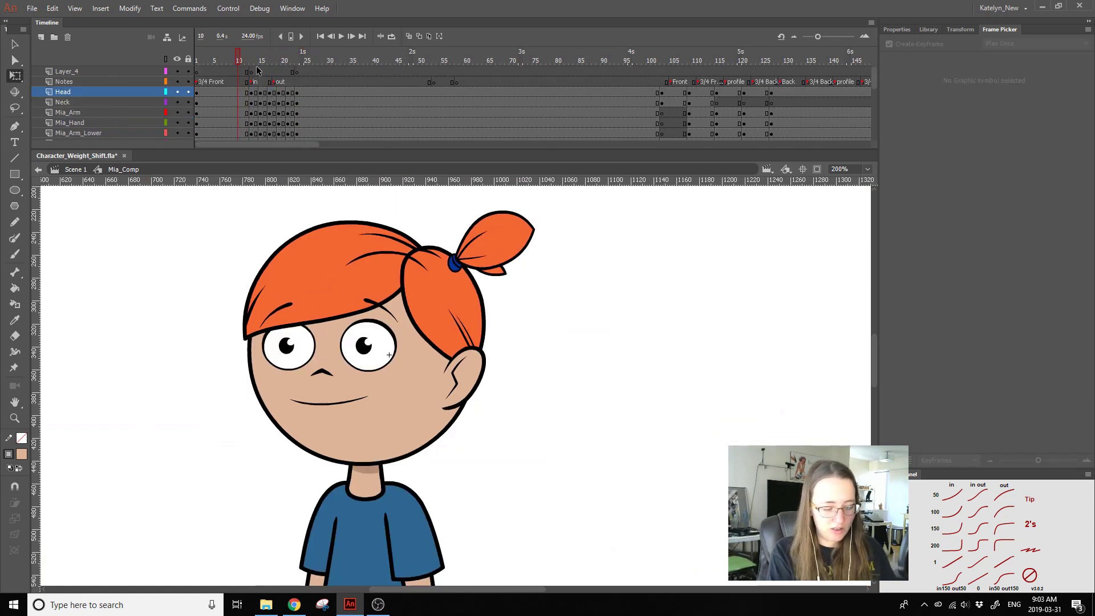
left_click(19, 419)
left_click(121, 442)
left_click_drag(598, 423, 450, 334)
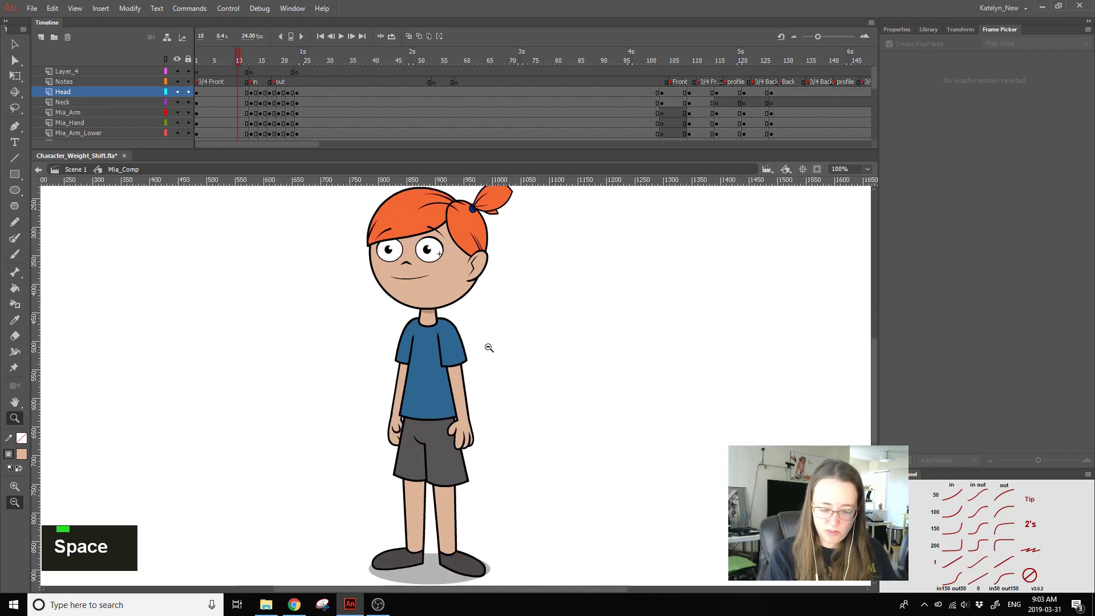
left_click(516, 423)
left_click_drag(315, 523, 589, 231)
key("q")
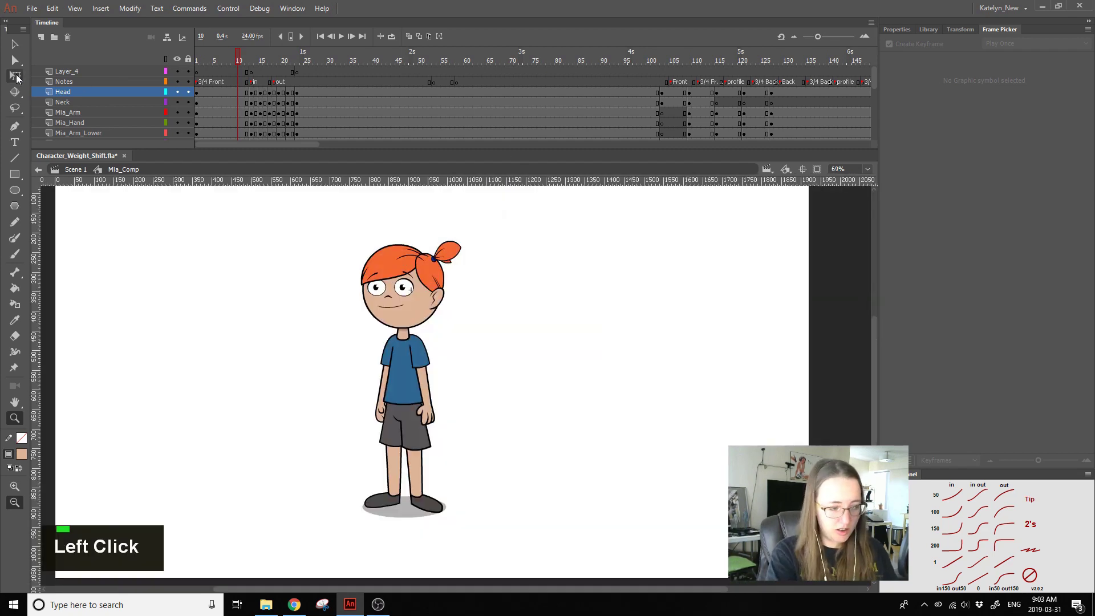
key("Return")
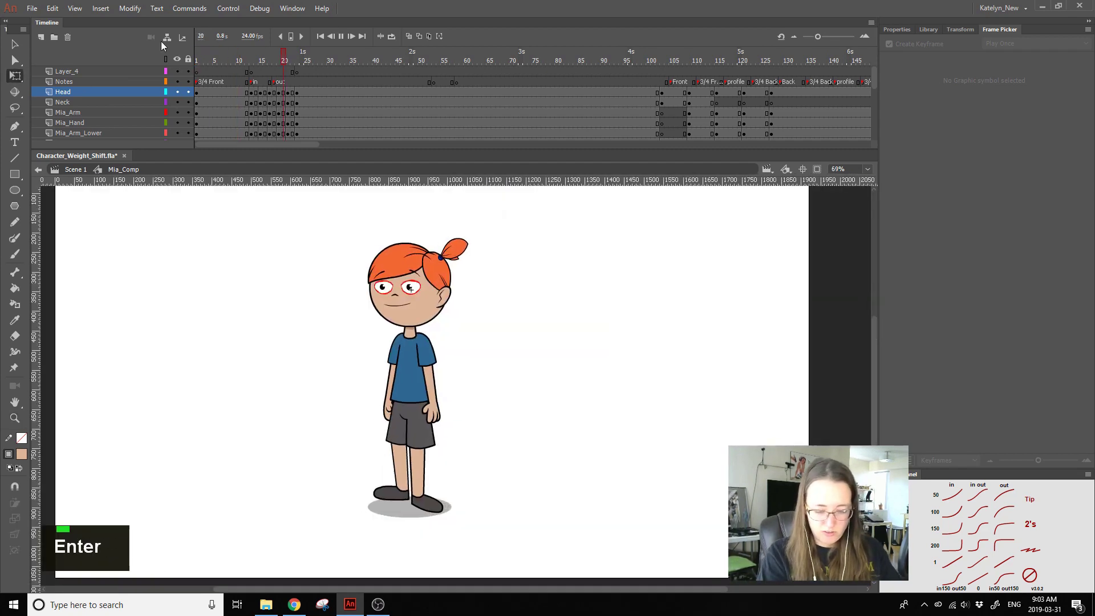
left_click(231, 69)
key("Return")
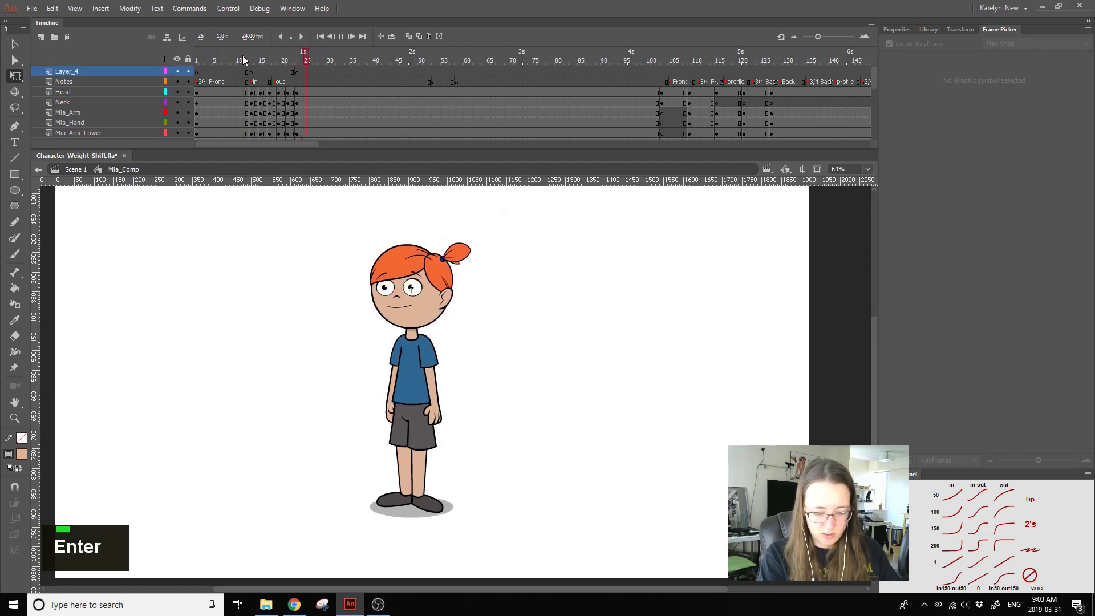
Step: Check the frames around 15, then inside Mia_Head insert two frames at frame 11 on the layers Eye_Outline_Right through Pupil_Left
left_click(262, 72)
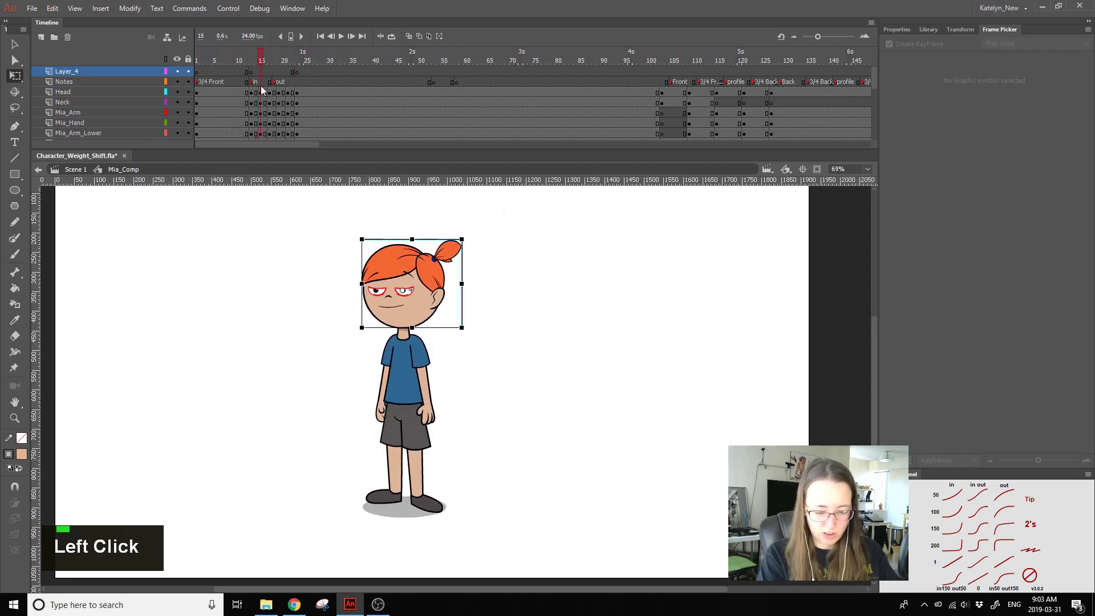
key("comma")
key("comma")
key("period")
key("period")
left_click_drag(258, 91, 242, 112)
double_click(386, 263)
key("F5")
key("F5")
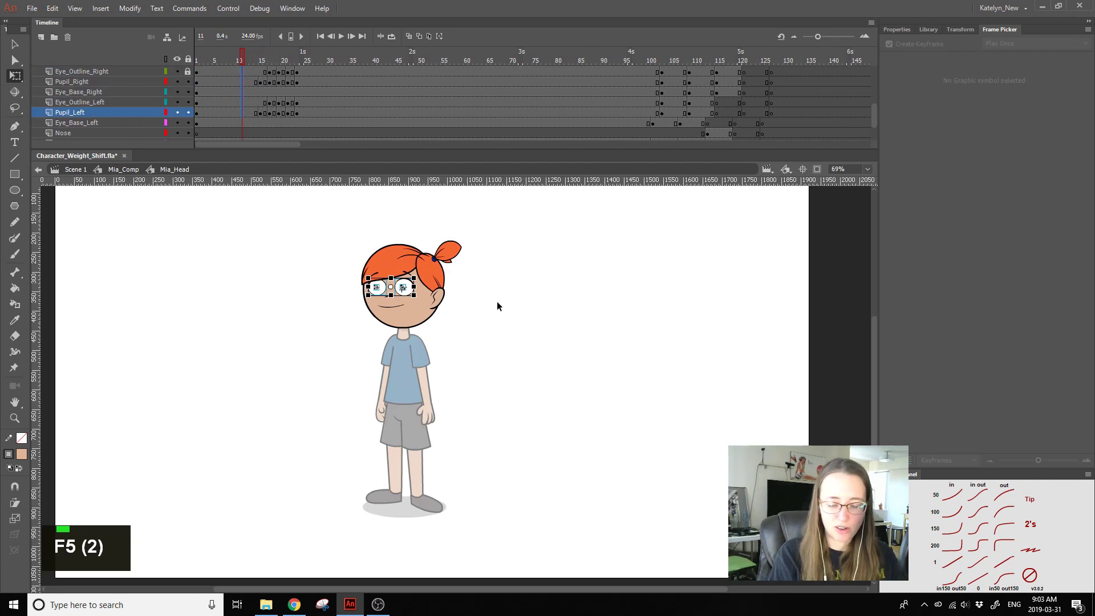
Step: Remove the two frames around frame 95 from the same eye layers and return to Mia_Comp
left_click(497, 306)
mouse_move(620, 118)
left_mouse_down()
mouse_move(622, 63)
mouse_move(626, 98)
left_mouse_up()
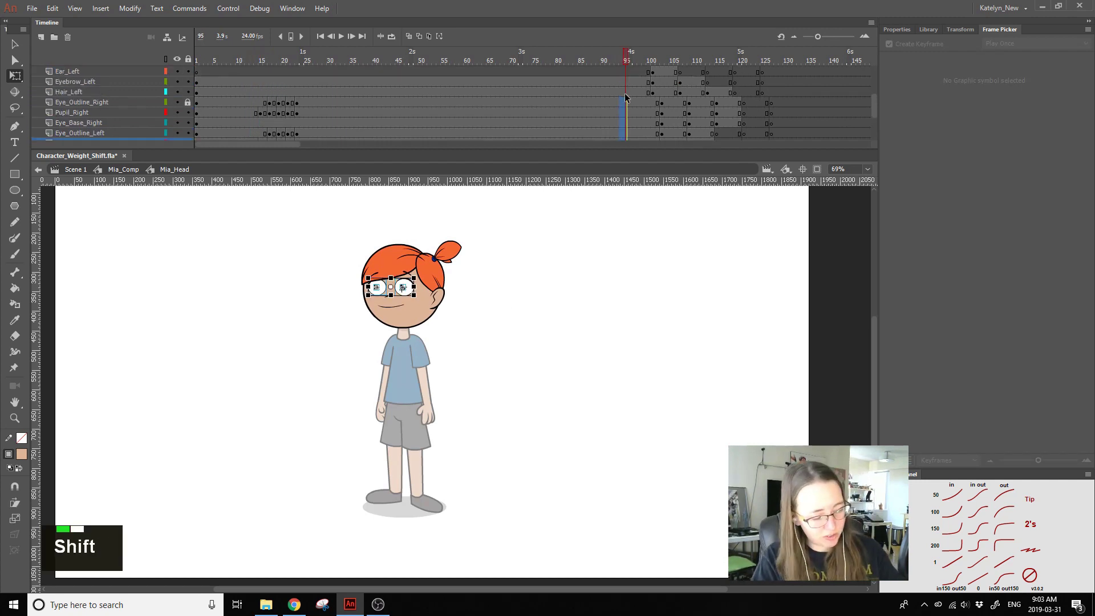
key("shift+F5")
left_click(566, 258)
double_click(567, 268)
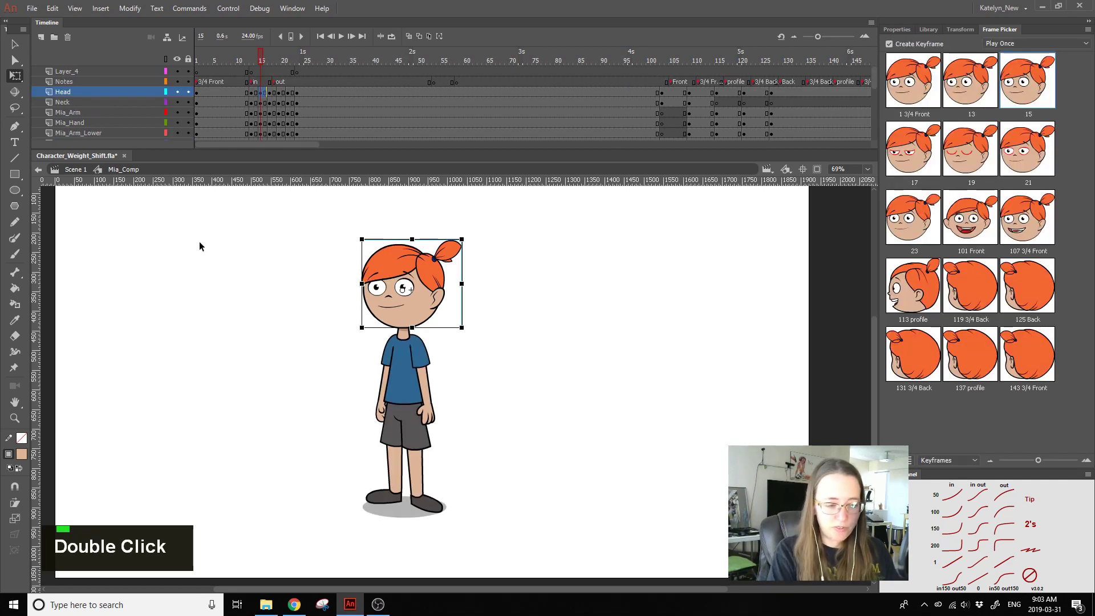
Step: Synchronize the symbols across all frames of the Head layer
left_click(109, 92)
right_click(240, 92)
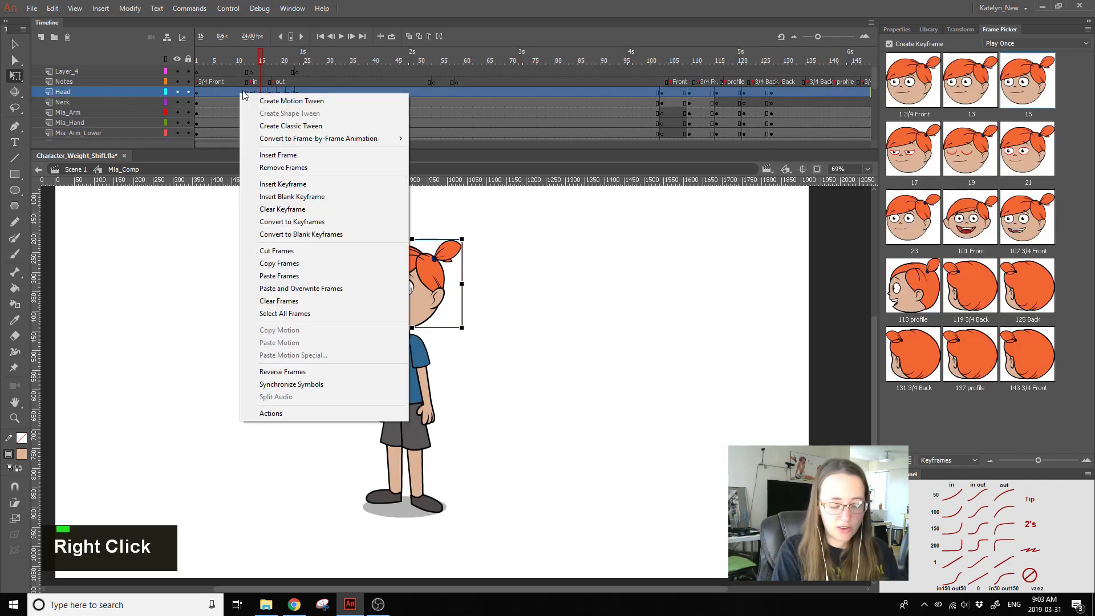
left_click(295, 384)
key("ctrl+z")
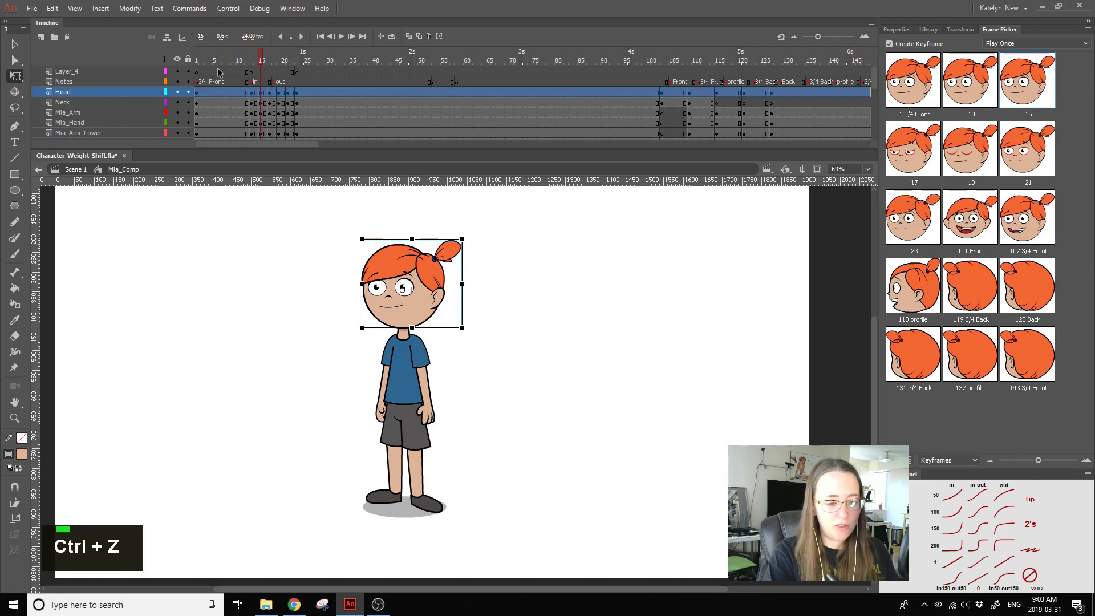
right_click(244, 93)
left_click(309, 383)
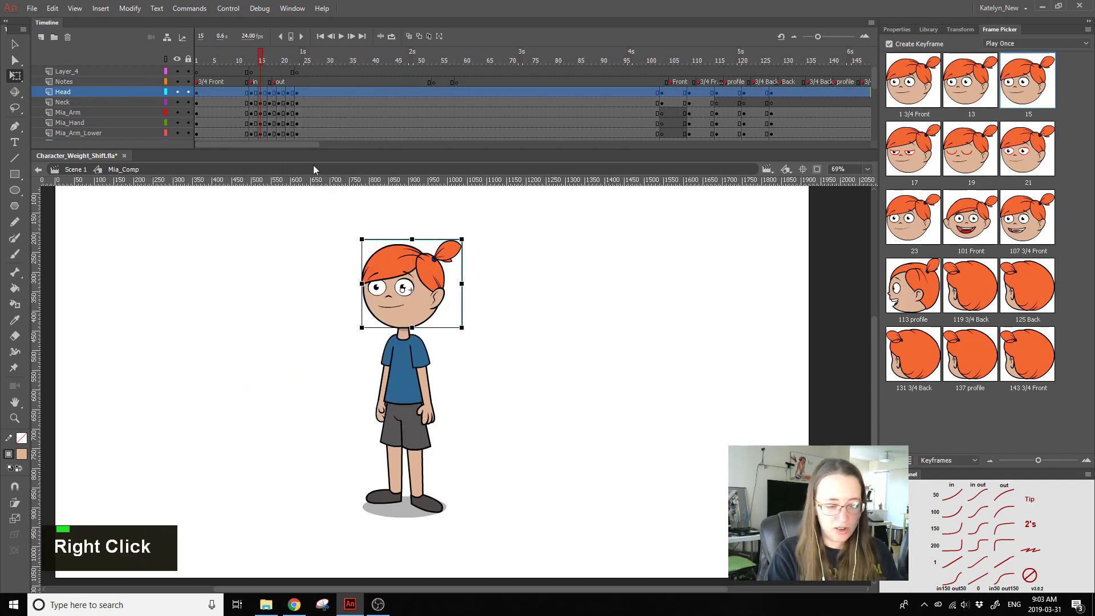
Step: Play back the retimed blink several times from about frame 10 to check it against the body's weight shift
left_click(237, 53)
key("Return")
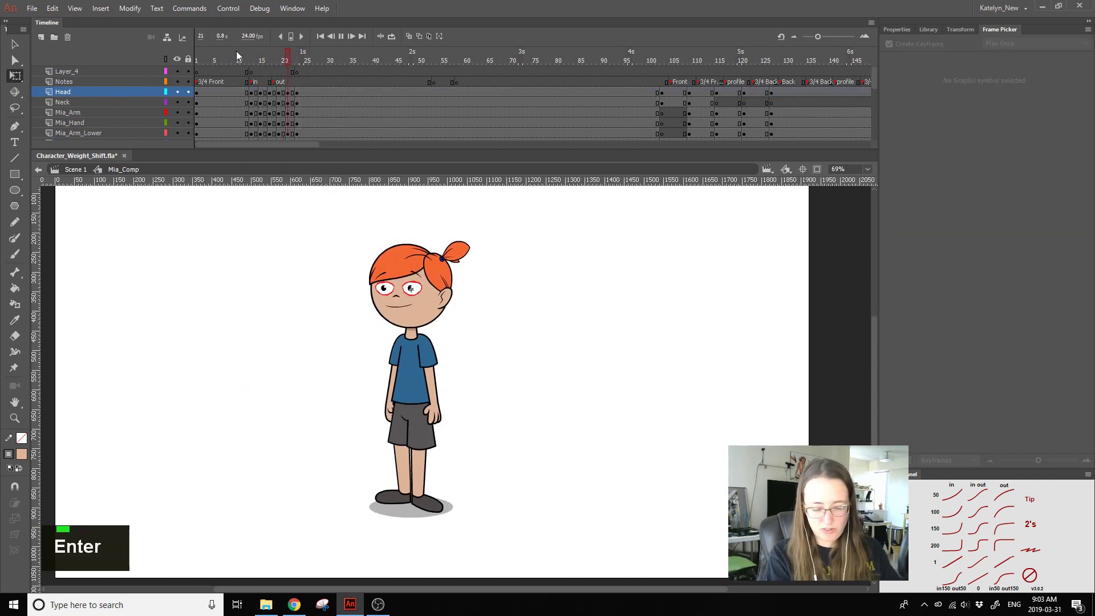
left_click(236, 51)
key("Return")
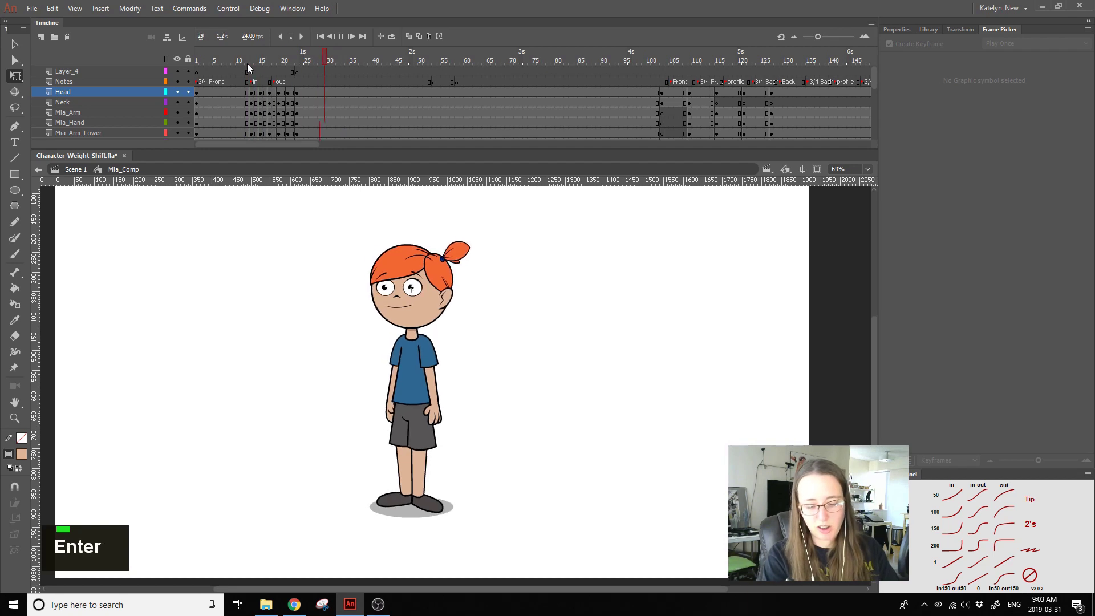
key("Return")
left_click(276, 62)
key("Return")
key("Return")
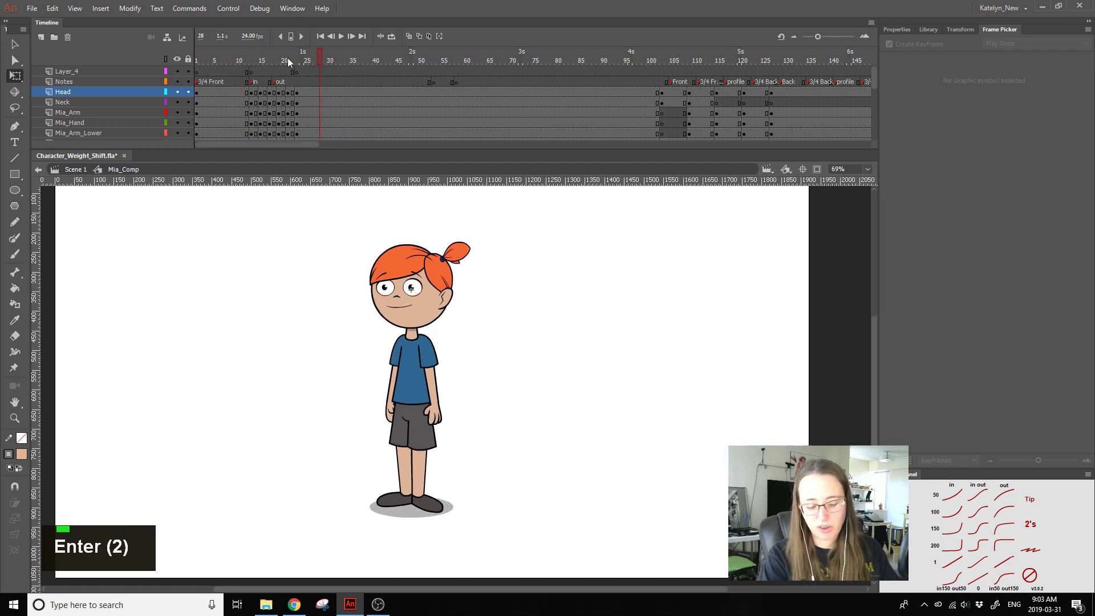
left_click(242, 50)
key("Return")
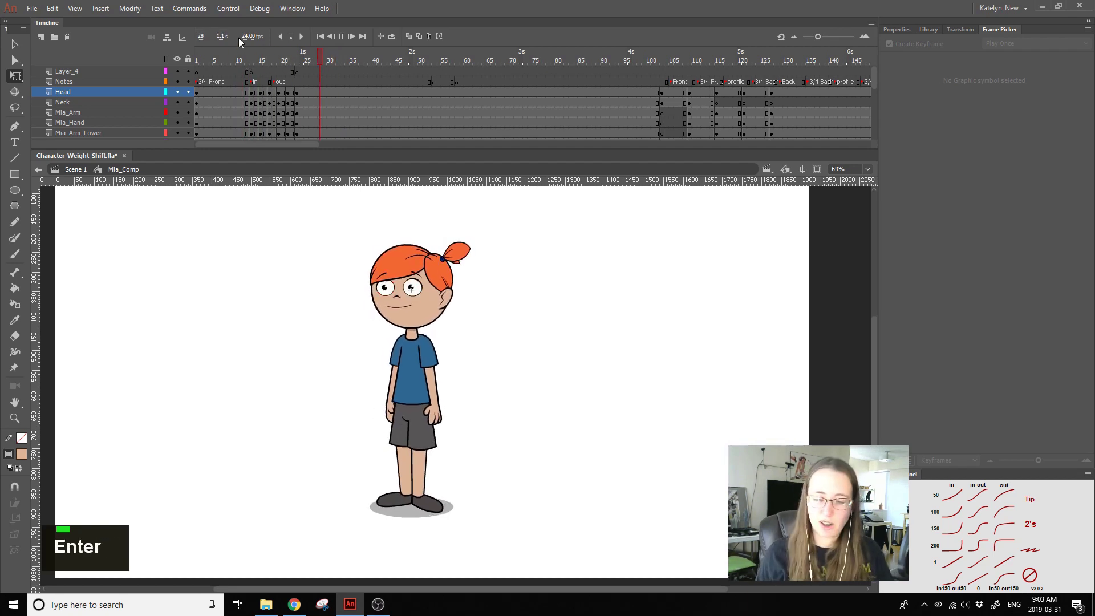
key("Return")
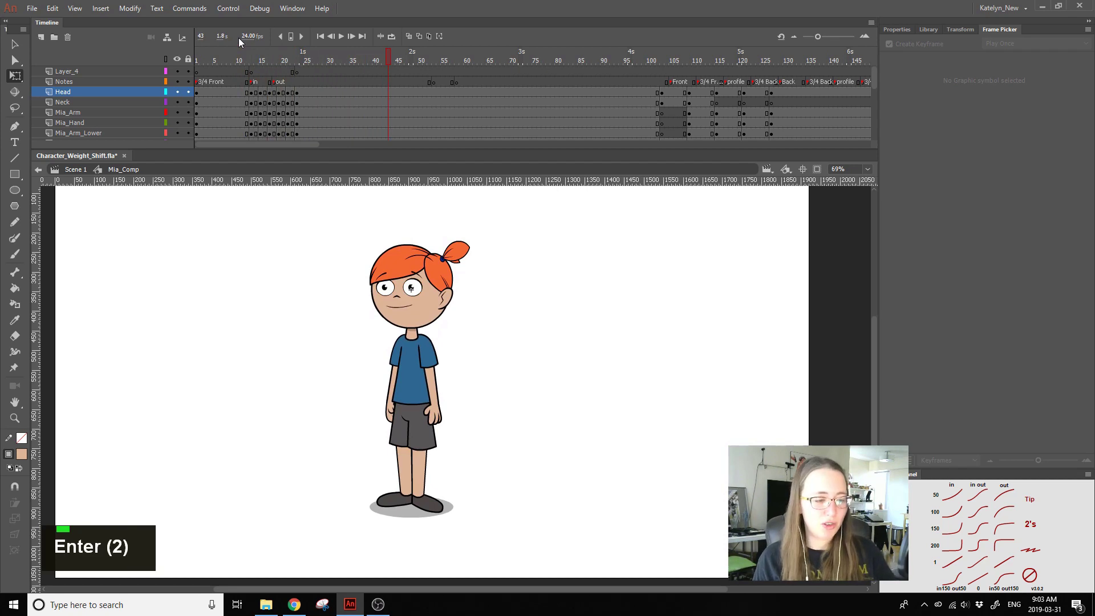
Step: Save the file, exit to Scene 1 and save again
key("ctrl+s")
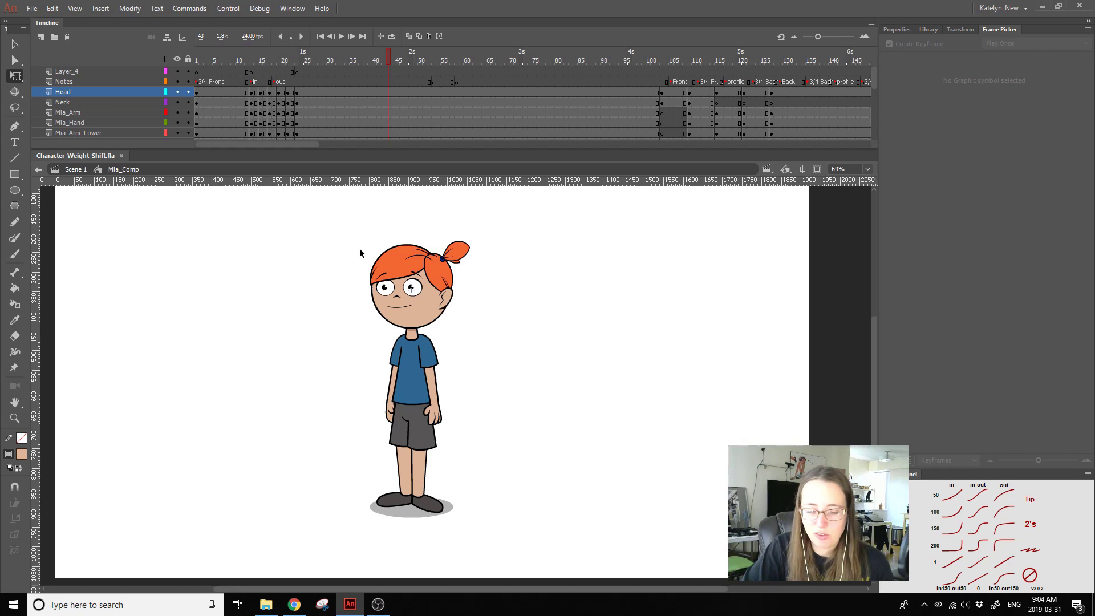
left_click(203, 298)
left_click(32, 8)
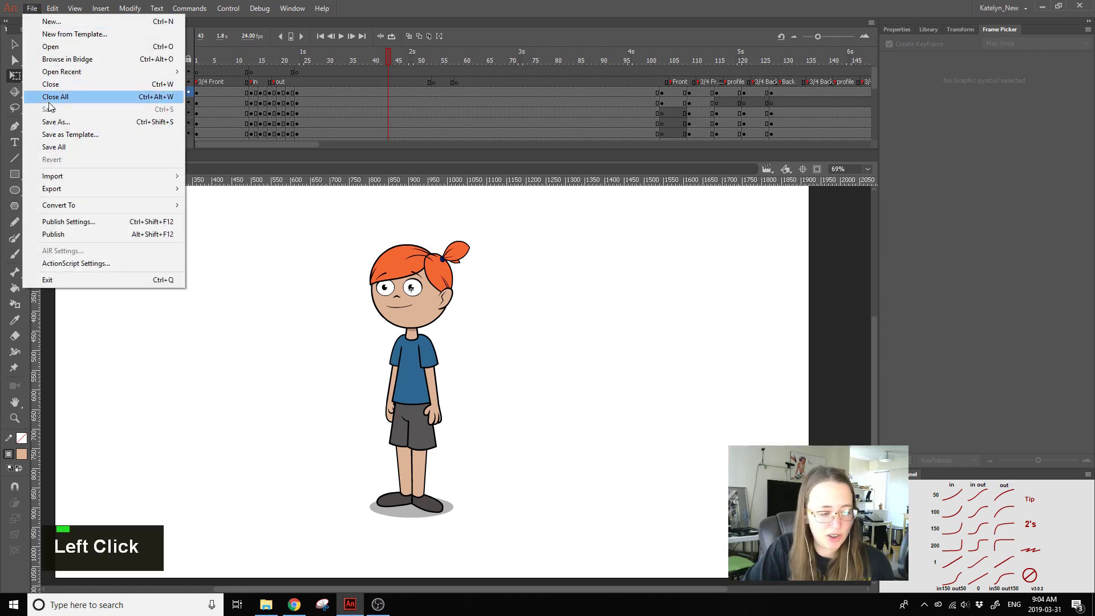
left_click(272, 235)
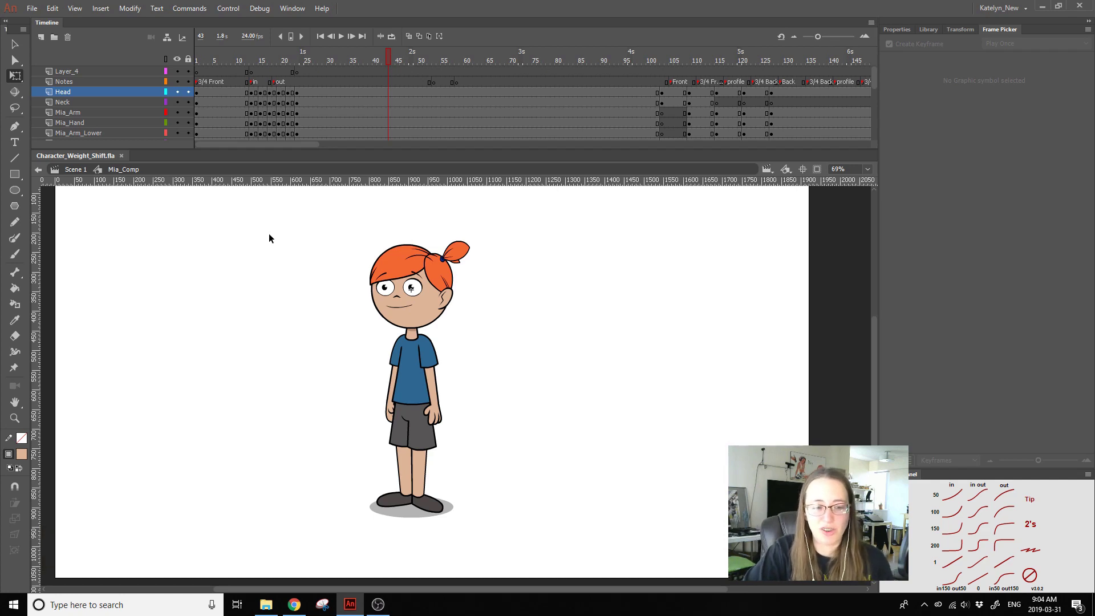
left_click(75, 169)
key("ctrl+s")
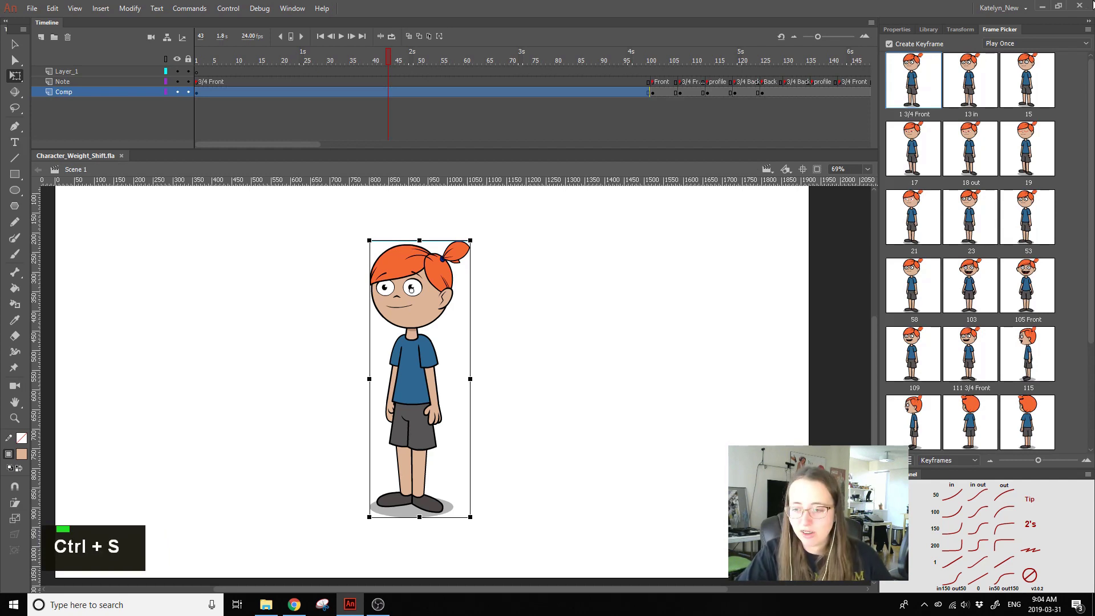
Step: Display the document's properties with nothing selected on the stage
left_click(897, 29)
left_click(585, 452)
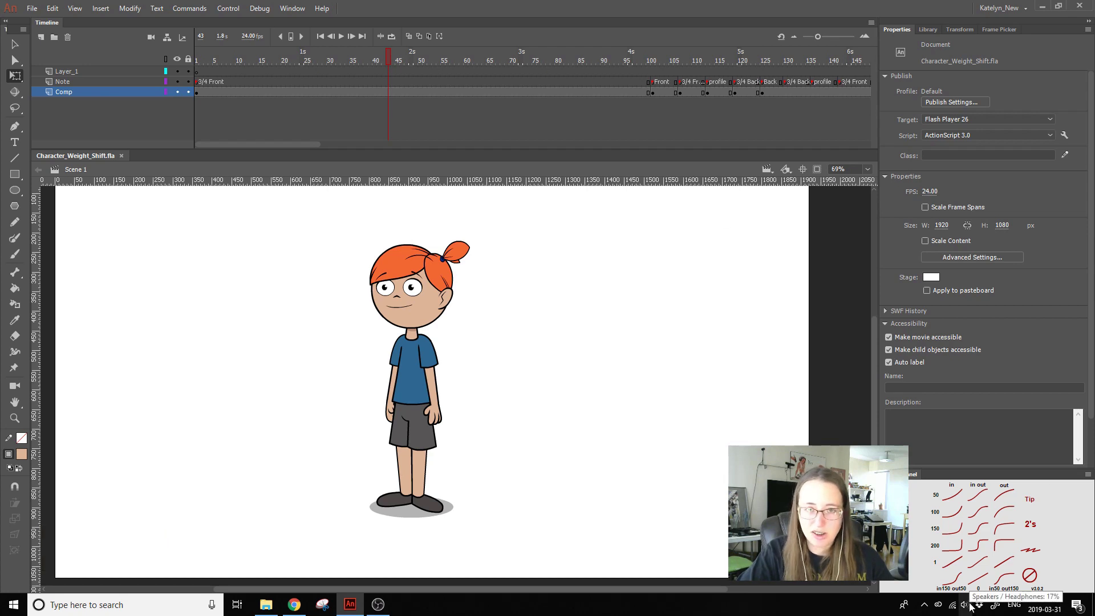
left_click(924, 605)
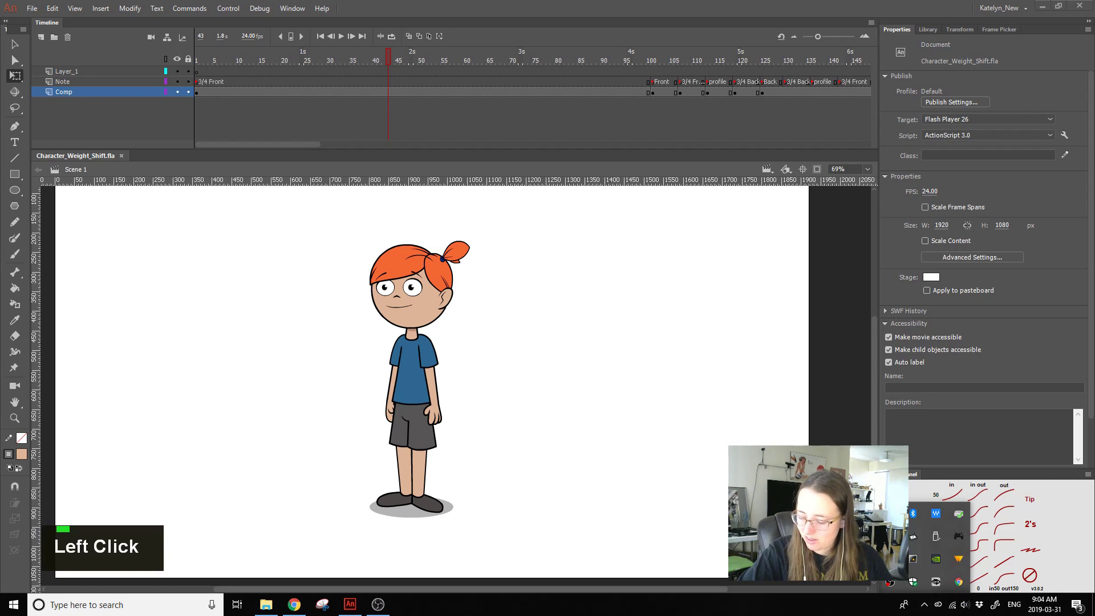